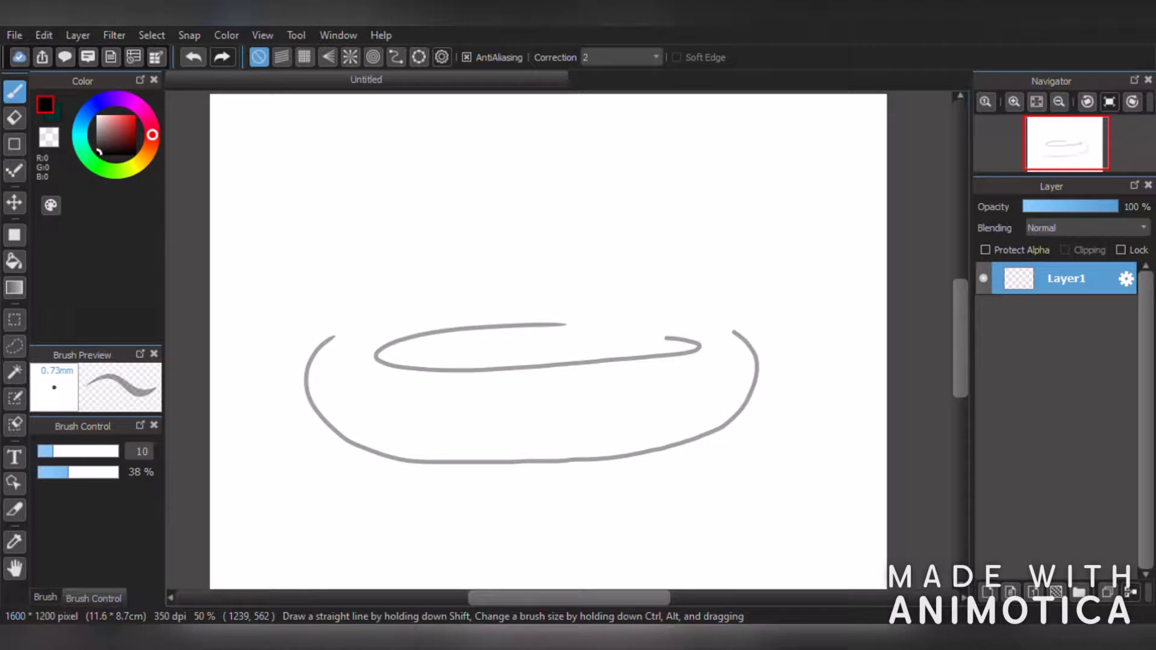
{"action": "mouse_move", "coordinate": [400, 297]}
{"action": "left_mouse_down"}
{"action": "mouse_move", "coordinate": [364, 217]}
{"action": "mouse_move", "coordinate": [233, 161]}
{"action": "left_mouse_up"}
{"action": "key", "text": "ctrl+z"}
{"action": "key", "text": "ctrl+z"}
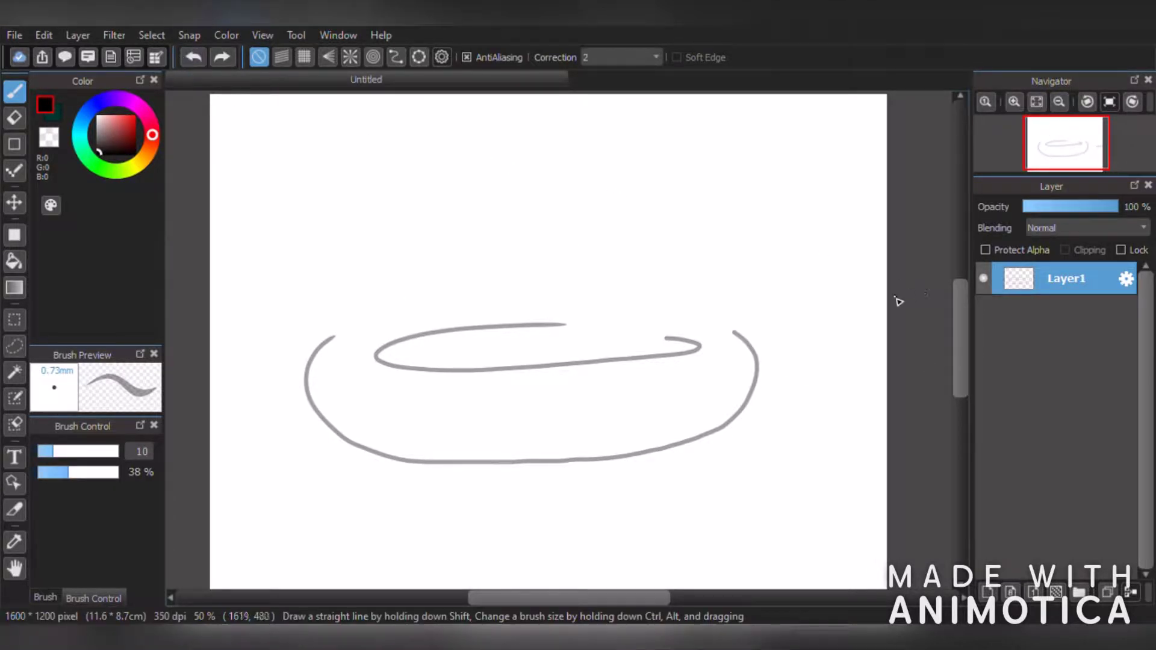
{"action": "left_click_drag", "start_coordinate": [580, 405], "coordinate": [595, 459]}
{"action": "left_click_drag", "start_coordinate": [508, 404], "coordinate": [522, 452]}
{"action": "left_click_drag", "start_coordinate": [442, 400], "coordinate": [461, 456]}
{"action": "left_click_drag", "start_coordinate": [392, 378], "coordinate": [389, 383]}
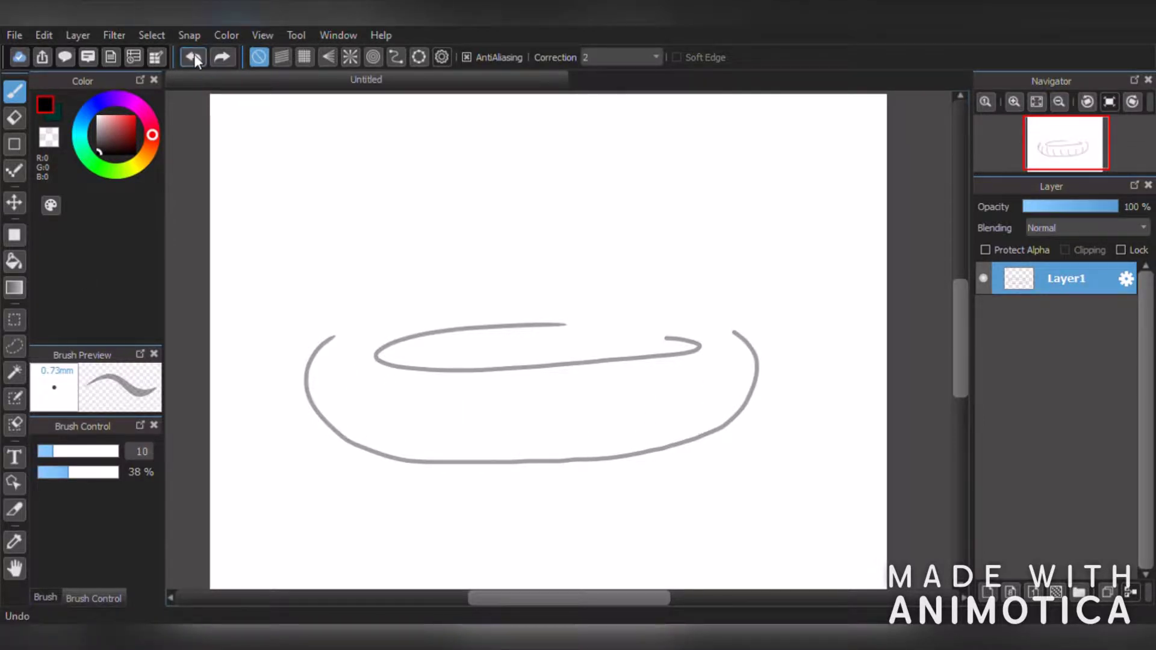
- Sketch two tail feathers at the right end of the body and a small stemmed teardrop shape above its left end
{"action": "left_click_drag", "start_coordinate": [752, 402], "coordinate": [735, 420]}
{"action": "left_click_drag", "start_coordinate": [280, 293], "coordinate": [287, 312]}
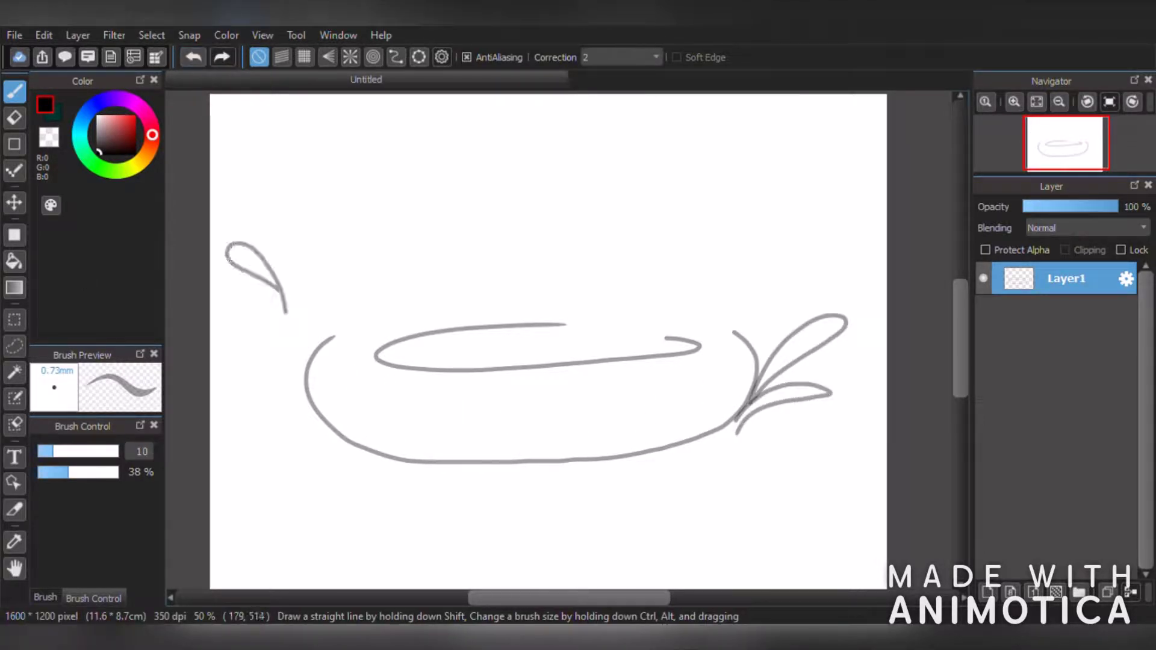
{"action": "left_click_drag", "start_coordinate": [394, 338], "coordinate": [297, 168]}
{"action": "key", "text": "ctrl+z"}
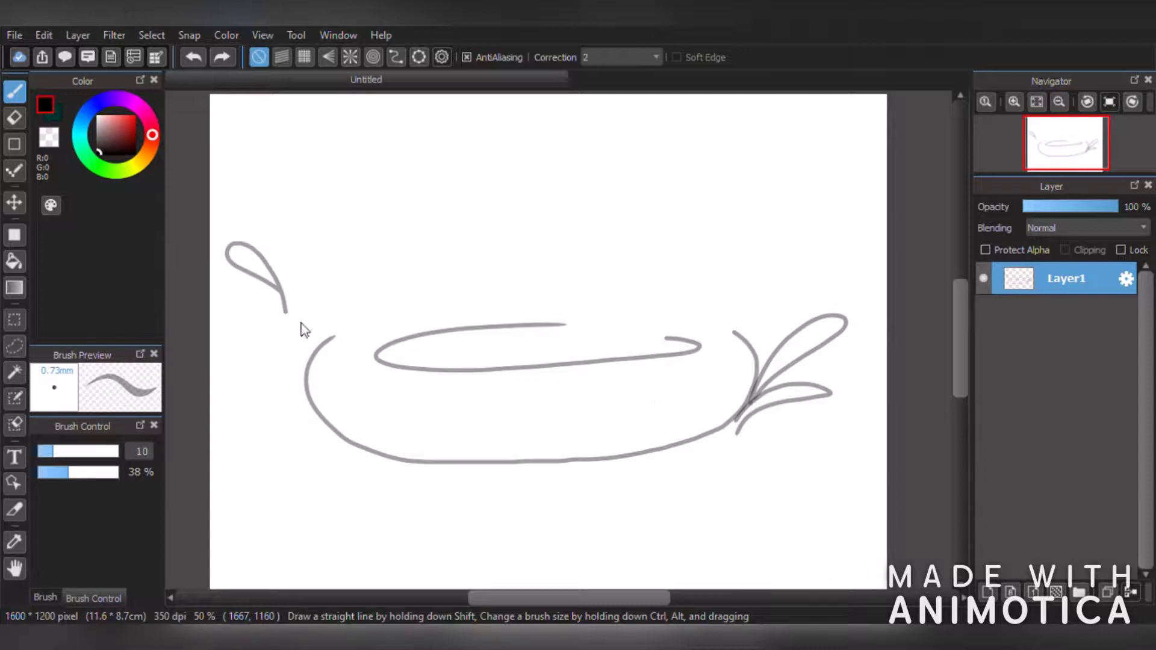
{"action": "scroll", "coordinate": [557, 340], "scroll_direction": "up", "scroll_amount": 1}
{"action": "scroll", "coordinate": [496, 345], "scroll_direction": "down", "scroll_amount": 3}
{"action": "scroll", "coordinate": [356, 307], "scroll_direction": "up", "scroll_amount": 4}
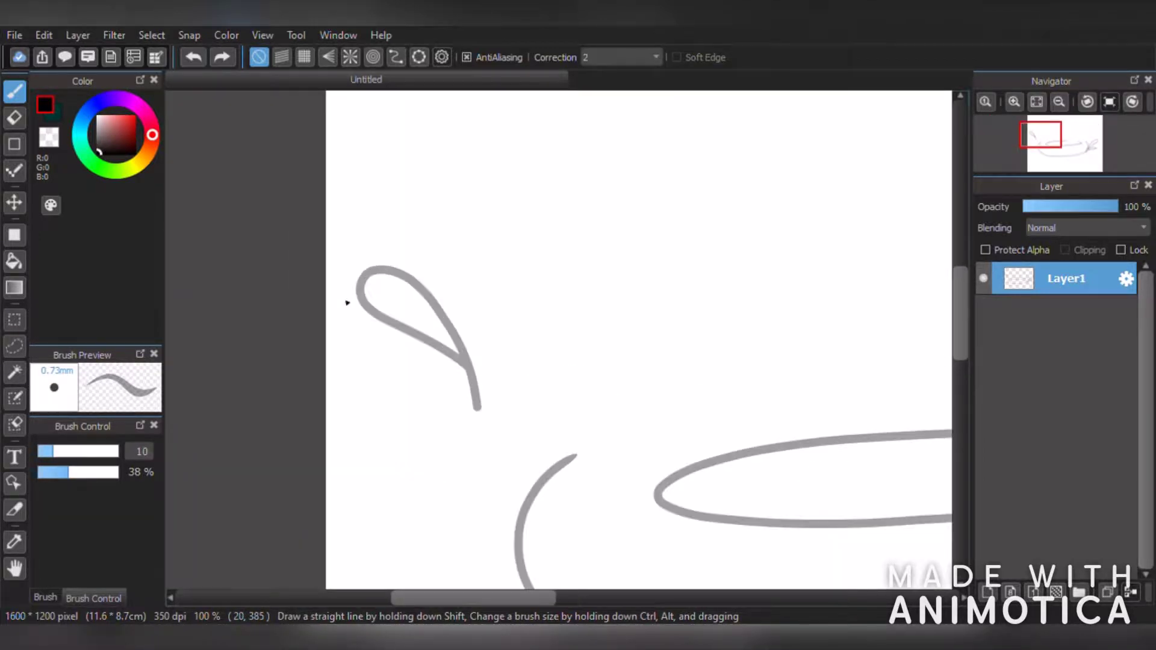
{"action": "left_click_drag", "start_coordinate": [638, 421], "coordinate": [547, 109]}
{"action": "mouse_move", "coordinate": [553, 154]}
{"action": "left_mouse_down"}
{"action": "mouse_move", "coordinate": [569, 461]}
{"action": "mouse_move", "coordinate": [529, 451]}
{"action": "mouse_move", "coordinate": [351, 493]}
{"action": "left_mouse_up"}
{"action": "scroll", "coordinate": [590, 455], "scroll_direction": "down", "scroll_amount": 2}
{"action": "scroll", "coordinate": [593, 330], "scroll_direction": "up", "scroll_amount": 2}
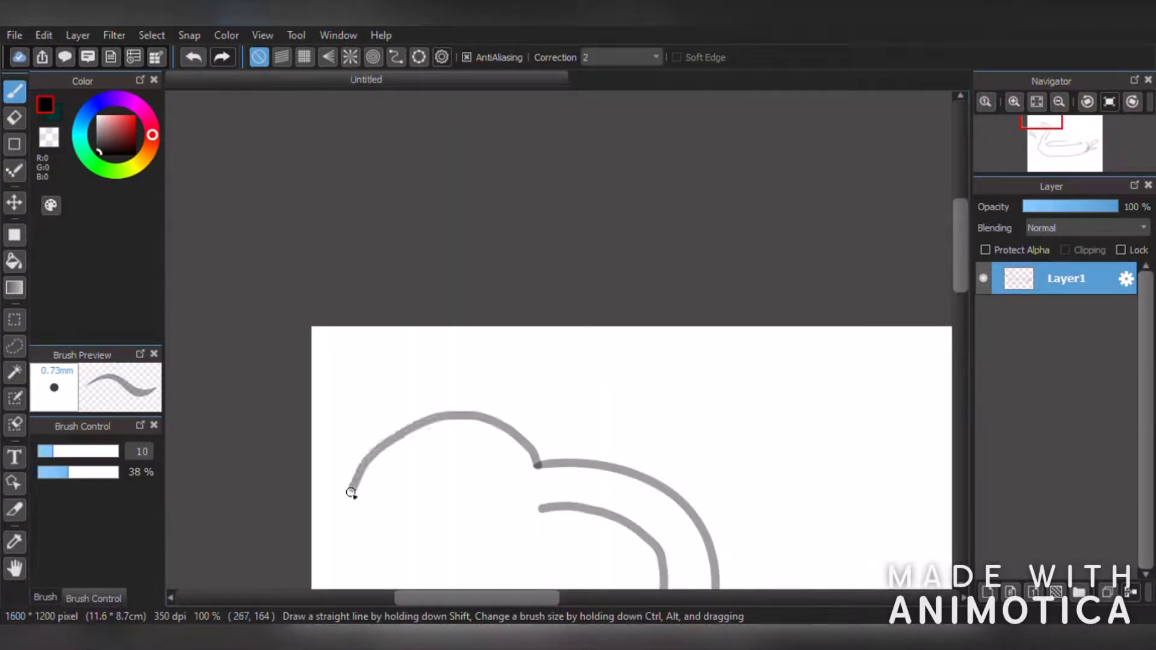
{"action": "left_click_drag", "start_coordinate": [378, 538], "coordinate": [536, 508]}
{"action": "scroll", "coordinate": [512, 481], "scroll_direction": "down", "scroll_amount": 2}
{"action": "scroll", "coordinate": [492, 456], "scroll_direction": "up", "scroll_amount": 3}
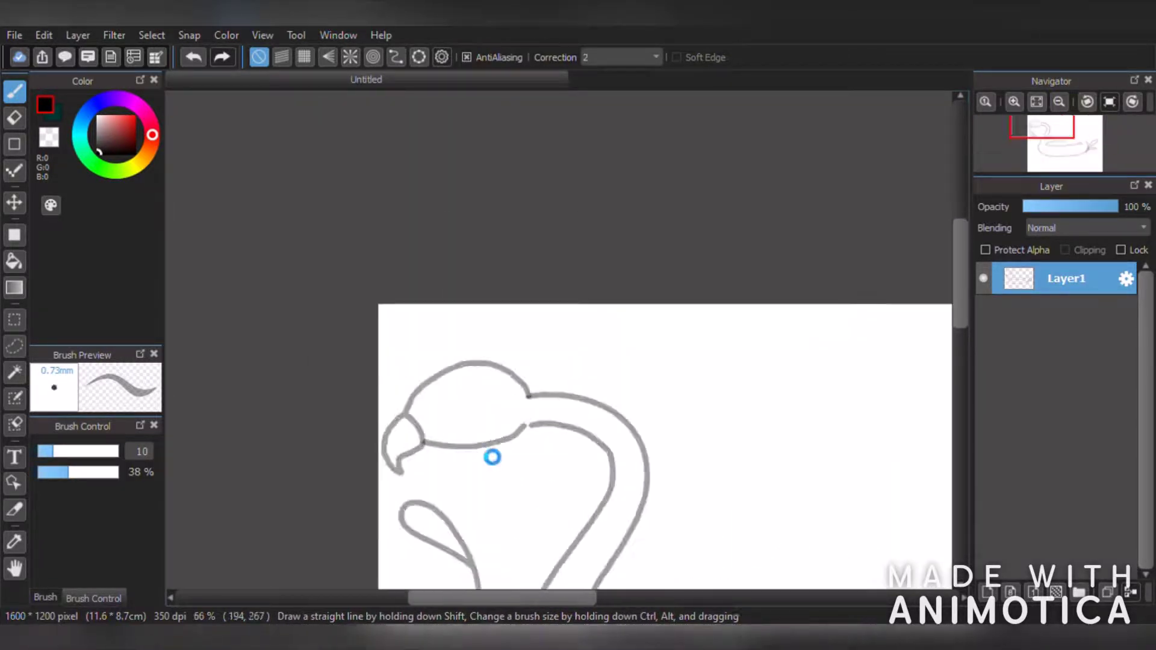
{"action": "left_click", "coordinate": [193, 56]}
{"action": "left_click_drag", "start_coordinate": [344, 441], "coordinate": [584, 409]}
{"action": "left_click", "coordinate": [193, 56]}
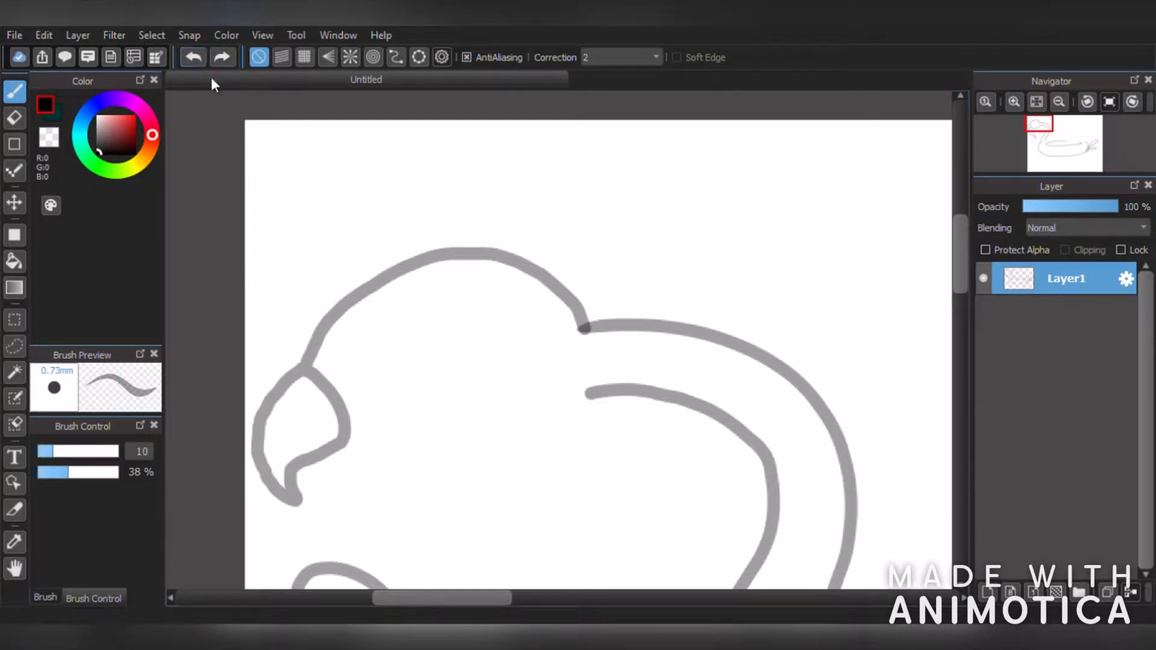
{"action": "left_click", "coordinate": [194, 57]}
{"action": "mouse_move", "coordinate": [609, 325]}
{"action": "left_mouse_down"}
{"action": "mouse_move", "coordinate": [349, 372]}
{"action": "mouse_move", "coordinate": [345, 510]}
{"action": "left_mouse_up"}
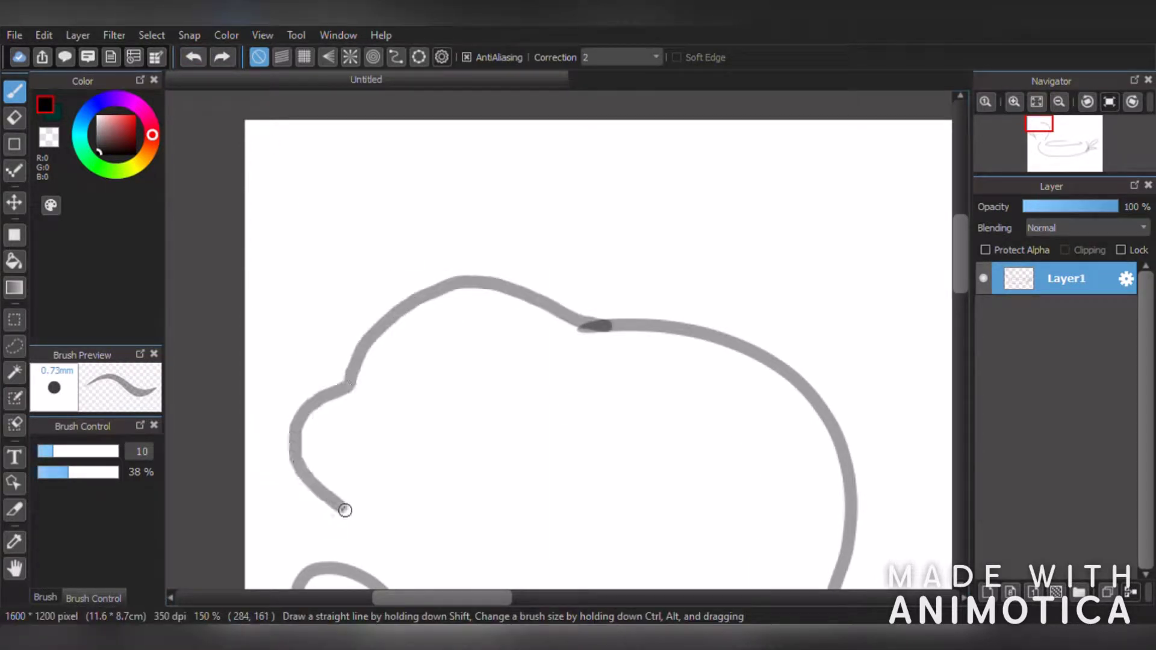
{"action": "left_click_drag", "start_coordinate": [375, 449], "coordinate": [662, 457]}
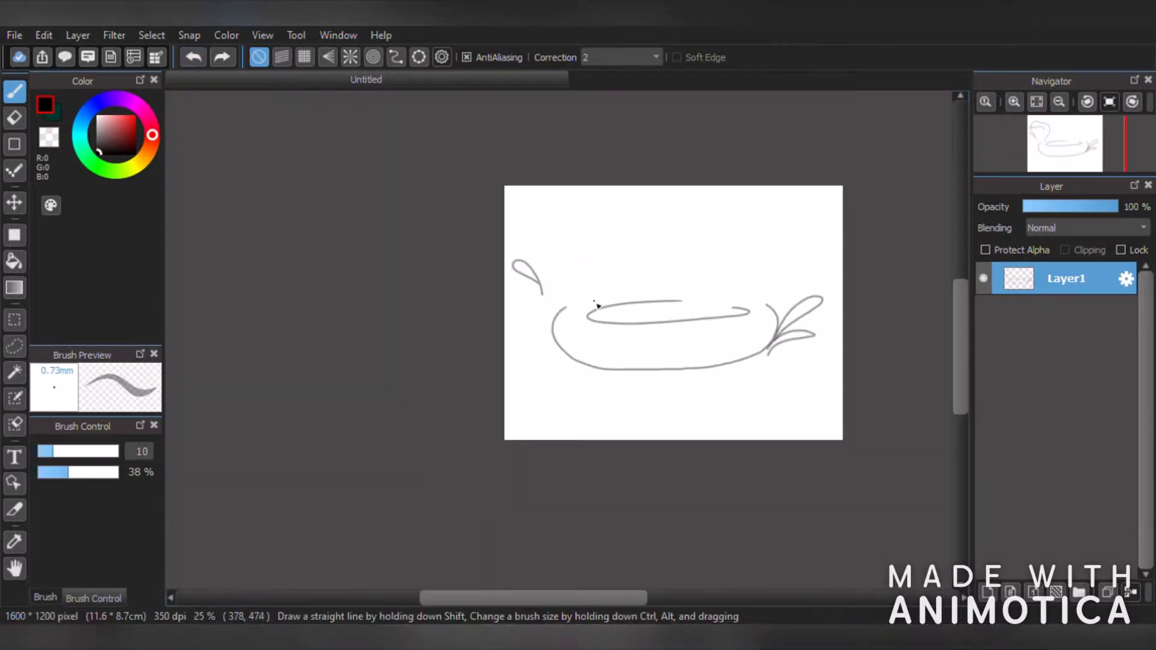
- Sketch a curved neck rising from the body's left end, with a rounded head and a hooked beak facing left
{"action": "scroll", "coordinate": [582, 232], "scroll_direction": "up", "scroll_amount": 3}
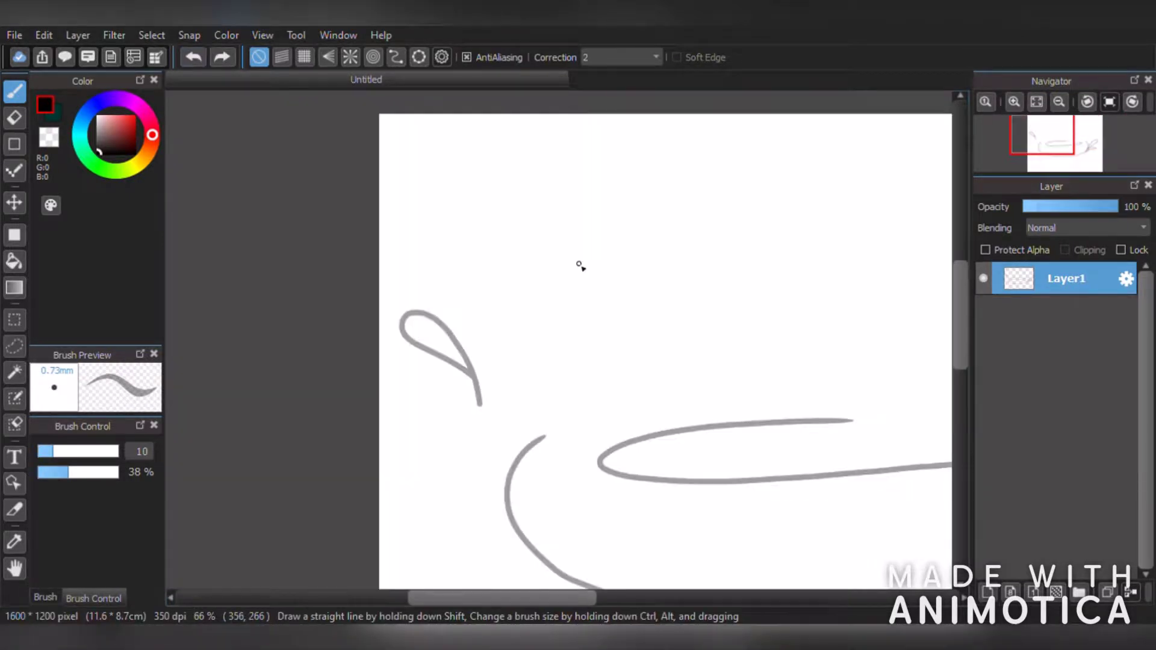
{"action": "left_click_drag", "start_coordinate": [599, 424], "coordinate": [687, 202]}
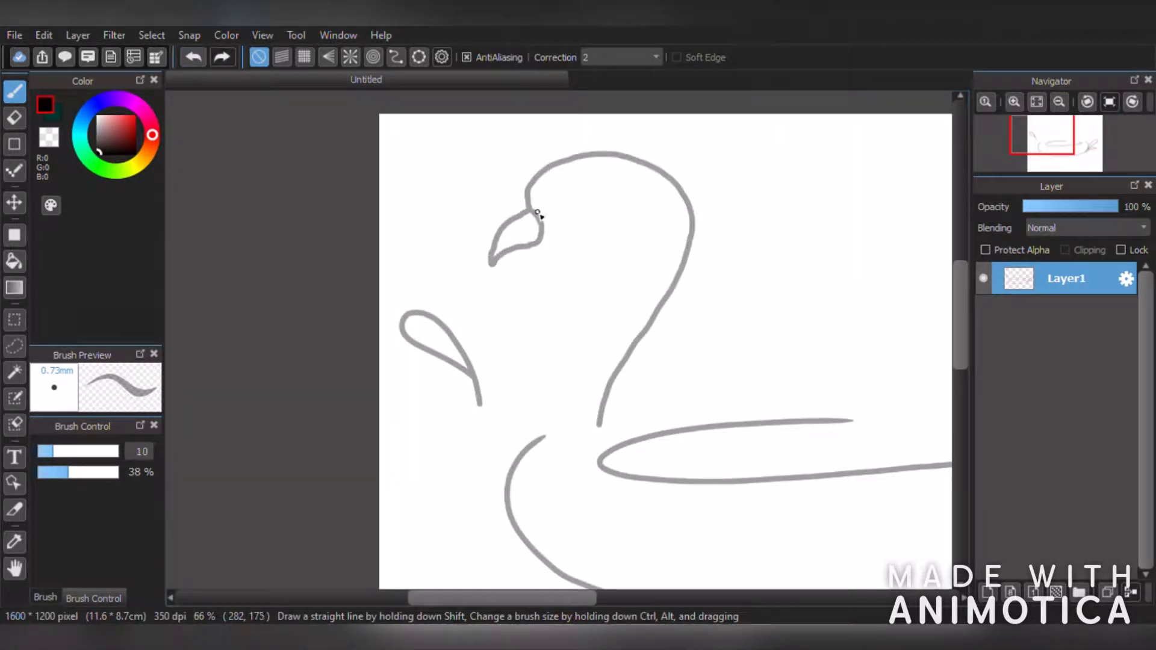
{"action": "left_click_drag", "start_coordinate": [601, 235], "coordinate": [540, 243]}
{"action": "scroll", "coordinate": [546, 242], "scroll_direction": "down", "scroll_amount": 3}
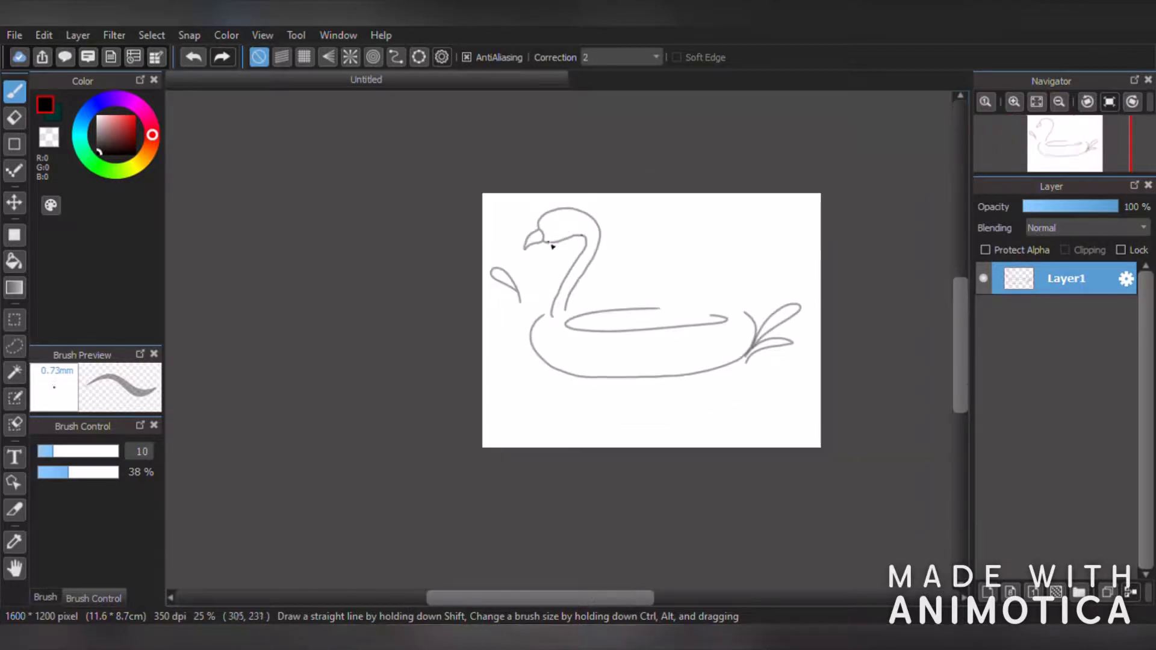
- Draw a short line for the closed eye on the head and join the base of the neck to the body outline
{"action": "scroll", "coordinate": [554, 198], "scroll_direction": "up", "scroll_amount": 5}
{"action": "left_click_drag", "start_coordinate": [580, 329], "coordinate": [505, 347]}
{"action": "left_click_drag", "start_coordinate": [482, 194], "coordinate": [530, 275]}
{"action": "key", "text": "ctrl+z"}
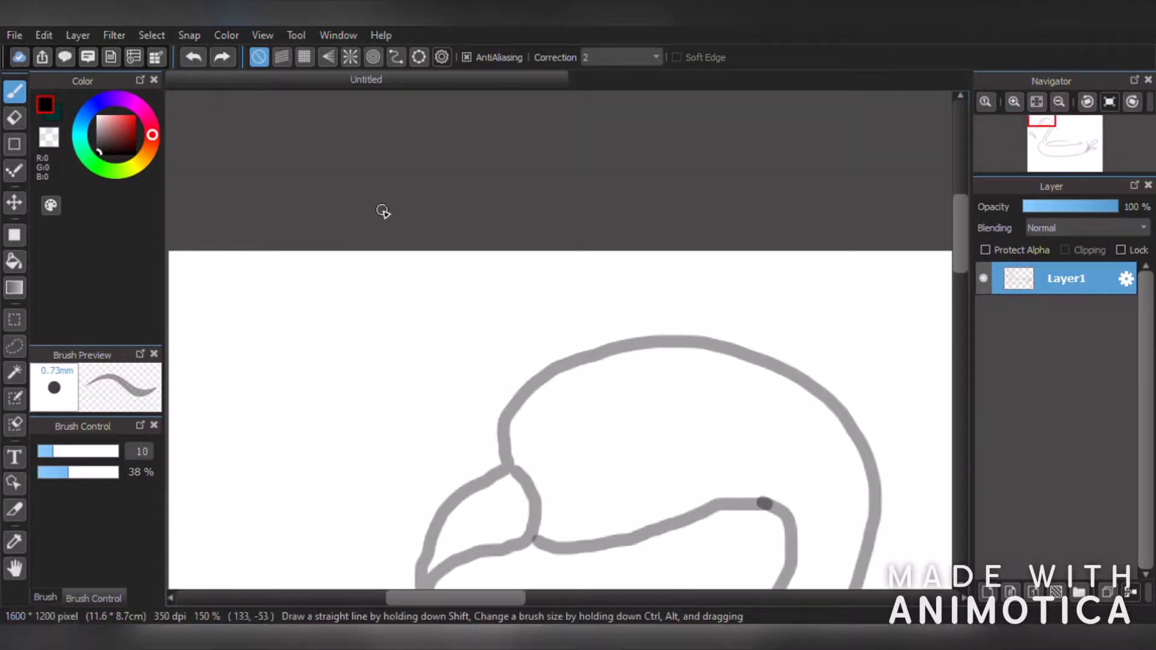
{"action": "left_click_drag", "start_coordinate": [568, 453], "coordinate": [614, 445]}
{"action": "scroll", "coordinate": [628, 454], "scroll_direction": "down", "scroll_amount": 3}
{"action": "scroll", "coordinate": [737, 529], "scroll_direction": "up", "scroll_amount": 1}
{"action": "left_click_drag", "start_coordinate": [375, 424], "coordinate": [339, 461]}
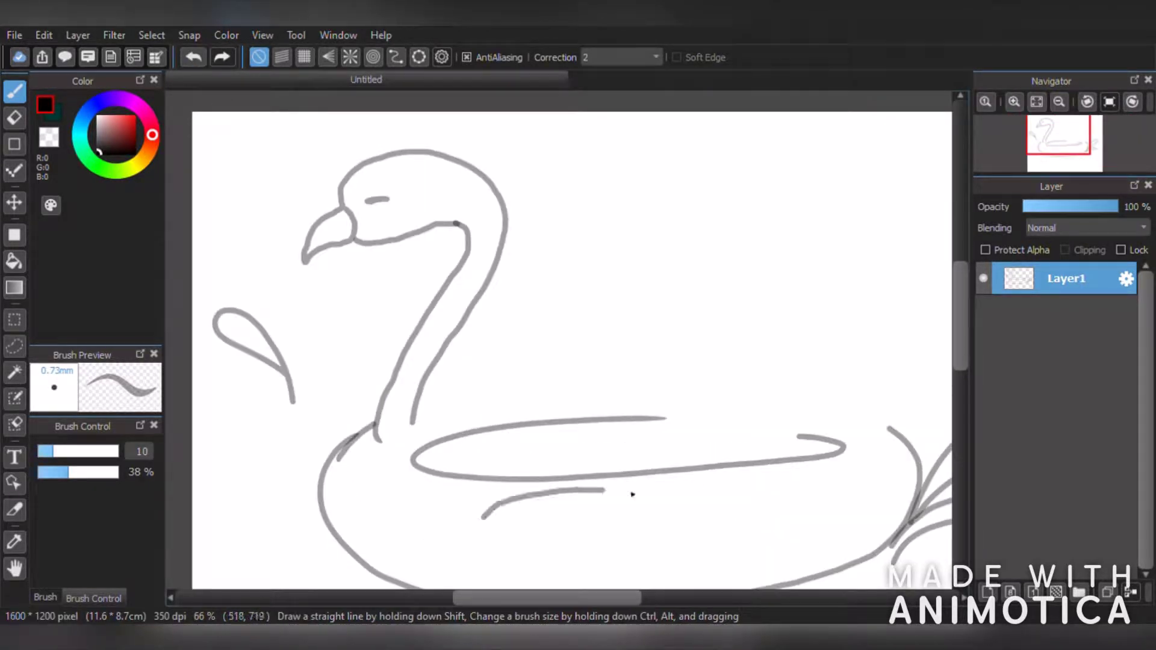
{"action": "mouse_move", "coordinate": [633, 493]}
{"action": "left_mouse_down"}
{"action": "mouse_move", "coordinate": [627, 576]}
{"action": "mouse_move", "coordinate": [495, 501]}
{"action": "left_mouse_up"}
{"action": "scroll", "coordinate": [490, 482], "scroll_direction": "down", "scroll_amount": 3}
{"action": "scroll", "coordinate": [476, 468], "scroll_direction": "up", "scroll_amount": 2}
{"action": "left_click", "coordinate": [193, 56]}
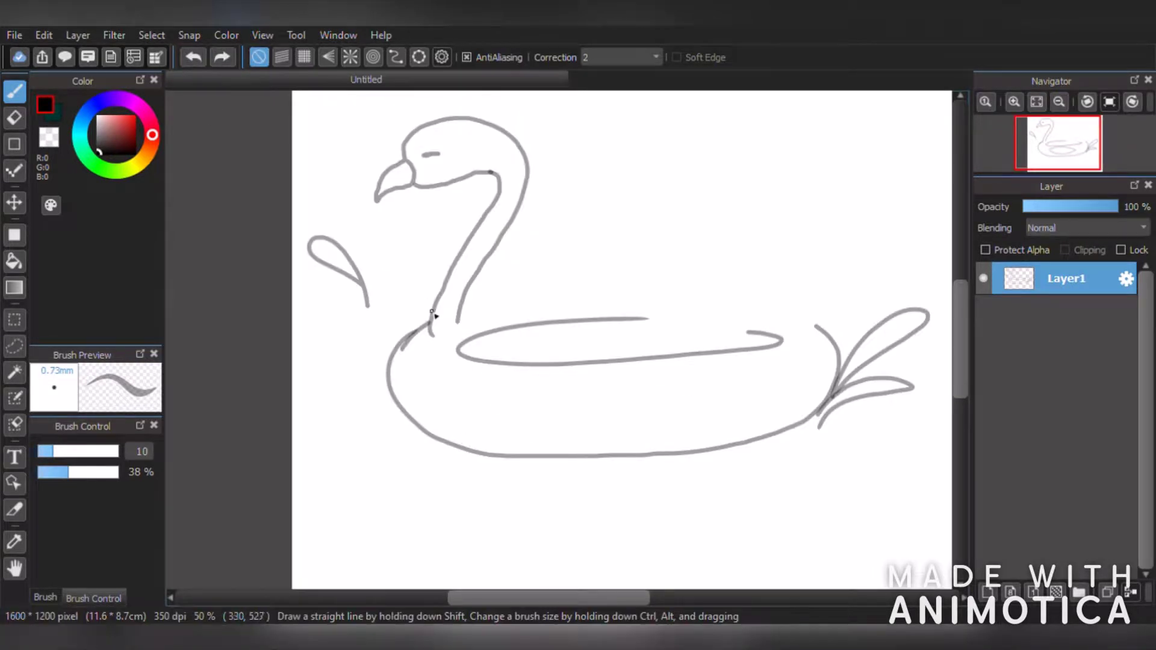
- Draw a teardrop-shaped wing pointing toward the tail on the side of the body
{"action": "scroll", "coordinate": [343, 181], "scroll_direction": "down", "scroll_amount": 2}
{"action": "scroll", "coordinate": [552, 395], "scroll_direction": "up", "scroll_amount": 4}
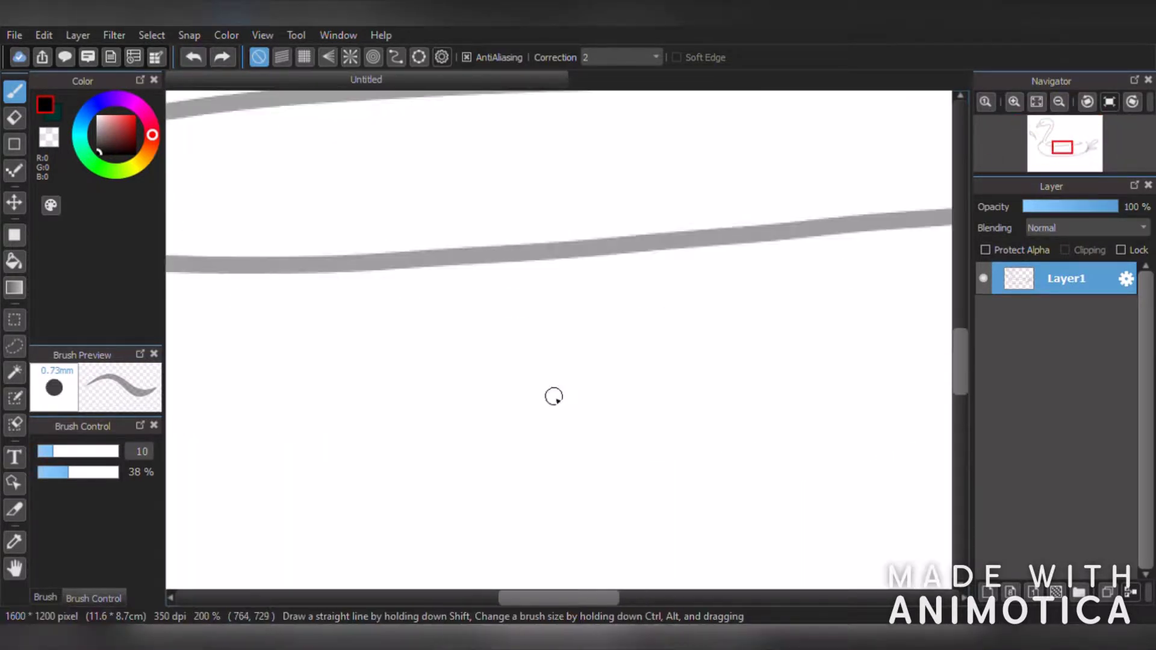
{"action": "scroll", "coordinate": [523, 439], "scroll_direction": "down", "scroll_amount": 1}
{"action": "scroll", "coordinate": [524, 439], "scroll_direction": "down", "scroll_amount": 4}
{"action": "scroll", "coordinate": [327, 212], "scroll_direction": "up", "scroll_amount": 3}
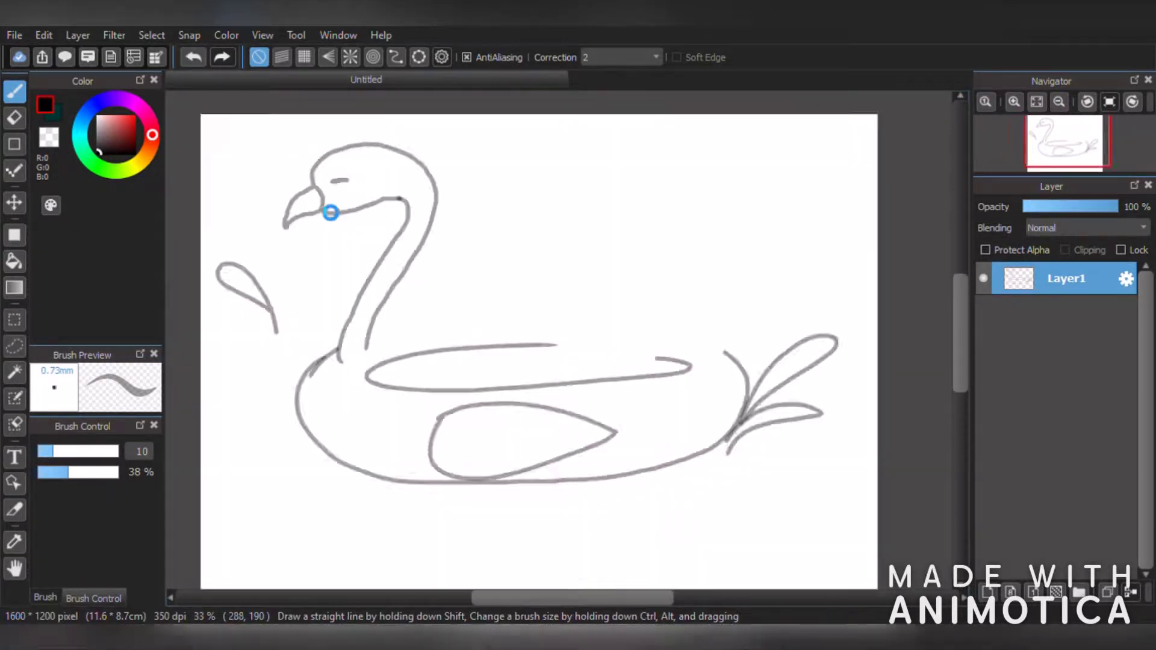
- Handwrite "how does one" on two lines in the blank area beside the neck
{"action": "scroll", "coordinate": [647, 293], "scroll_direction": "down", "scroll_amount": 1}
{"action": "scroll", "coordinate": [647, 294], "scroll_direction": "up", "scroll_amount": 4}
{"action": "mouse_move", "coordinate": [379, 108]}
{"action": "left_mouse_down"}
{"action": "mouse_move", "coordinate": [429, 287]}
{"action": "mouse_move", "coordinate": [550, 256]}
{"action": "mouse_move", "coordinate": [600, 177]}
{"action": "left_mouse_up"}
{"action": "mouse_move", "coordinate": [719, 199]}
{"action": "left_mouse_down"}
{"action": "mouse_move", "coordinate": [733, 240]}
{"action": "mouse_move", "coordinate": [807, 235]}
{"action": "left_mouse_up"}
{"action": "left_click_drag", "start_coordinate": [879, 174], "coordinate": [840, 253]}
{"action": "mouse_move", "coordinate": [376, 346]}
{"action": "left_mouse_down"}
{"action": "mouse_move", "coordinate": [343, 392]}
{"action": "mouse_move", "coordinate": [367, 386]}
{"action": "left_mouse_up"}
{"action": "left_click_drag", "start_coordinate": [394, 398], "coordinate": [526, 379]}
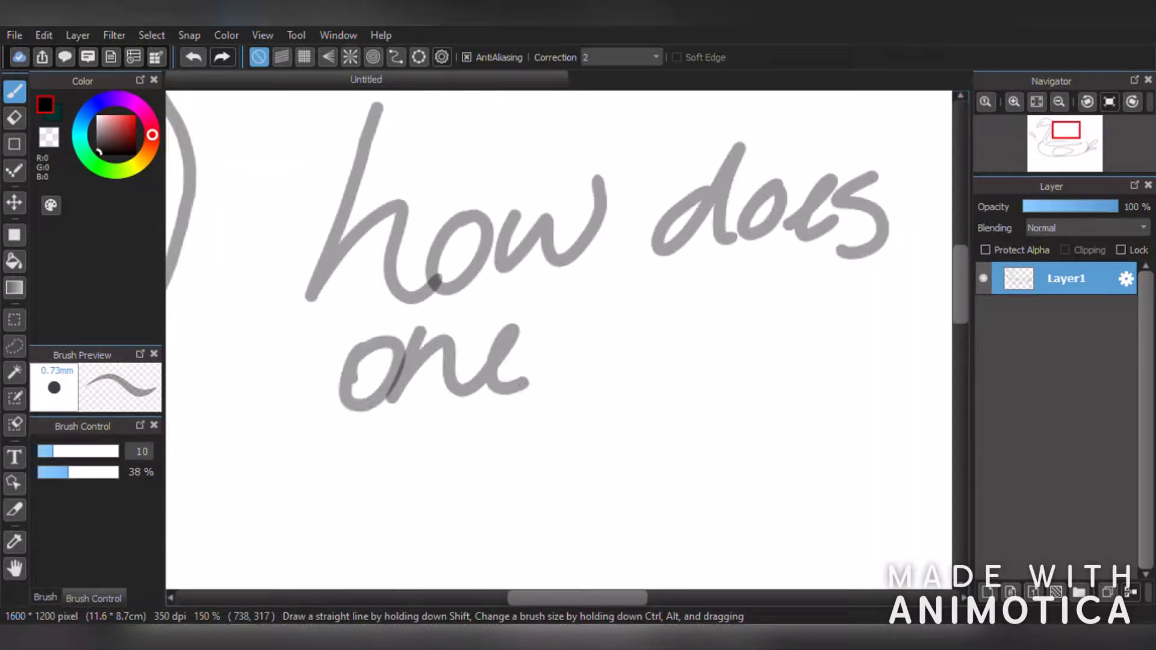
- Handwrite "flamingo?" below the first two lines and draw a small frowning face beside it
{"action": "left_click_drag", "start_coordinate": [358, 551], "coordinate": [415, 463]}
{"action": "mouse_move", "coordinate": [304, 496]}
{"action": "left_mouse_down"}
{"action": "mouse_move", "coordinate": [416, 463]}
{"action": "mouse_move", "coordinate": [406, 539]}
{"action": "left_mouse_up"}
{"action": "mouse_move", "coordinate": [476, 475]}
{"action": "left_mouse_down"}
{"action": "mouse_move", "coordinate": [499, 518]}
{"action": "mouse_move", "coordinate": [575, 512]}
{"action": "left_mouse_up"}
{"action": "mouse_move", "coordinate": [626, 427]}
{"action": "left_mouse_down"}
{"action": "mouse_move", "coordinate": [617, 512]}
{"action": "mouse_move", "coordinate": [722, 554]}
{"action": "left_mouse_up"}
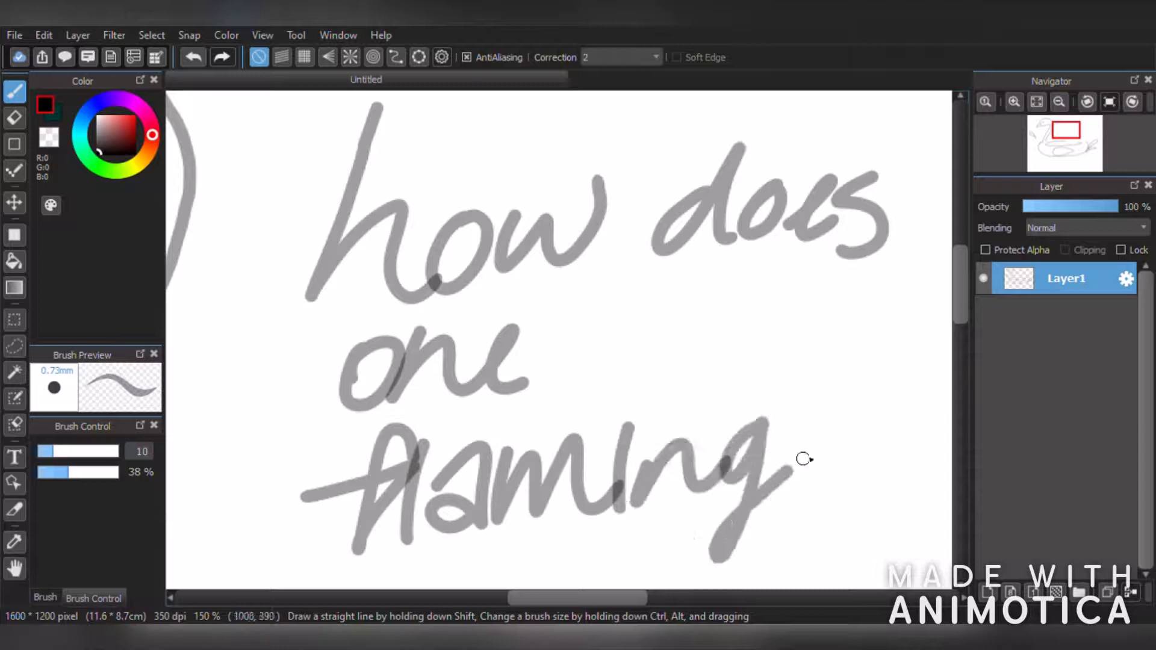
{"action": "left_click_drag", "start_coordinate": [783, 470], "coordinate": [879, 443]}
{"action": "left_click_drag", "start_coordinate": [876, 364], "coordinate": [885, 466]}
{"action": "left_click", "coordinate": [885, 501]}
{"action": "scroll", "coordinate": [876, 512], "scroll_direction": "down", "scroll_amount": 4}
{"action": "scroll", "coordinate": [662, 519], "scroll_direction": "up", "scroll_amount": 3}
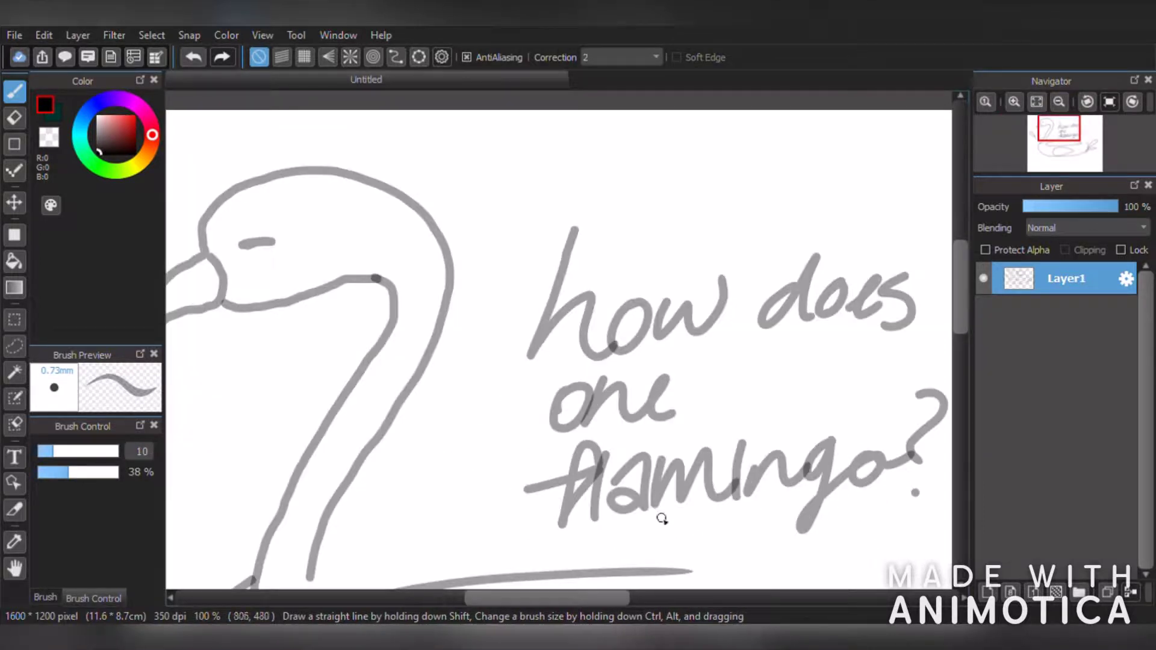
{"action": "scroll", "coordinate": [401, 423], "scroll_direction": "down", "scroll_amount": 3}
{"action": "scroll", "coordinate": [443, 490], "scroll_direction": "up", "scroll_amount": 3}
- Erase the handwritten question and the frowning face with the eraser at size 112
{"action": "left_click", "coordinate": [15, 117]}
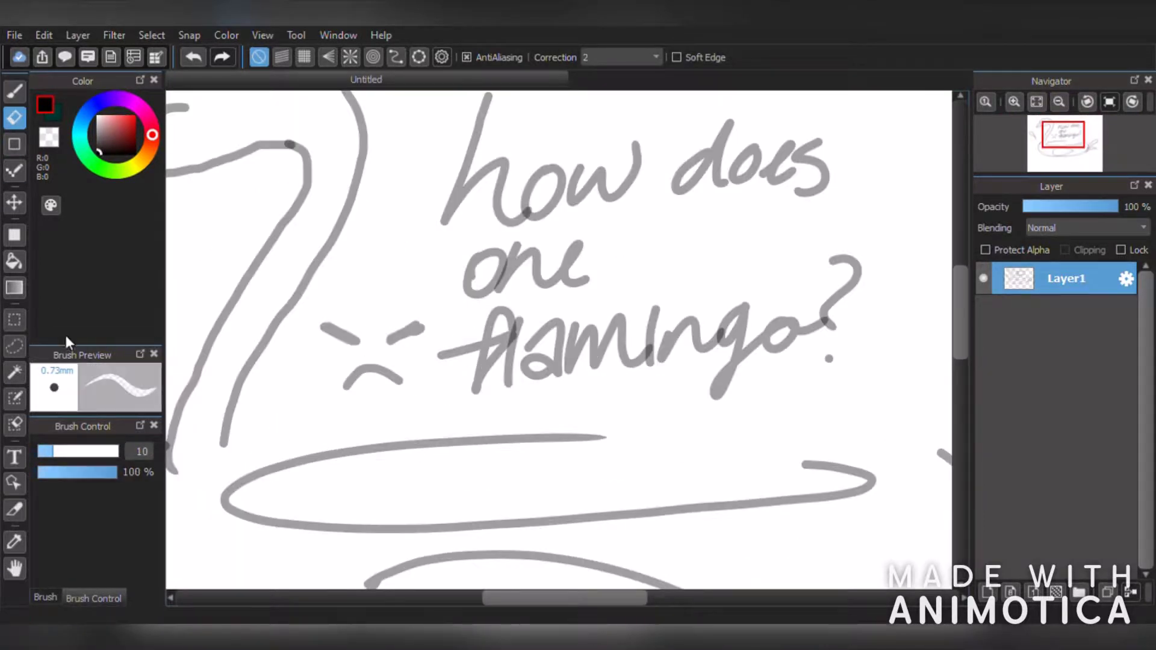
{"action": "left_click_drag", "start_coordinate": [82, 455], "coordinate": [115, 451]}
{"action": "mouse_move", "coordinate": [361, 356]}
{"action": "left_mouse_down"}
{"action": "mouse_move", "coordinate": [314, 374]}
{"action": "mouse_move", "coordinate": [573, 379]}
{"action": "mouse_move", "coordinate": [596, 323]}
{"action": "mouse_move", "coordinate": [482, 215]}
{"action": "mouse_move", "coordinate": [822, 184]}
{"action": "left_mouse_up"}
{"action": "scroll", "coordinate": [822, 184], "scroll_direction": "down", "scroll_amount": 3}
{"action": "scroll", "coordinate": [873, 211], "scroll_direction": "up", "scroll_amount": 3}
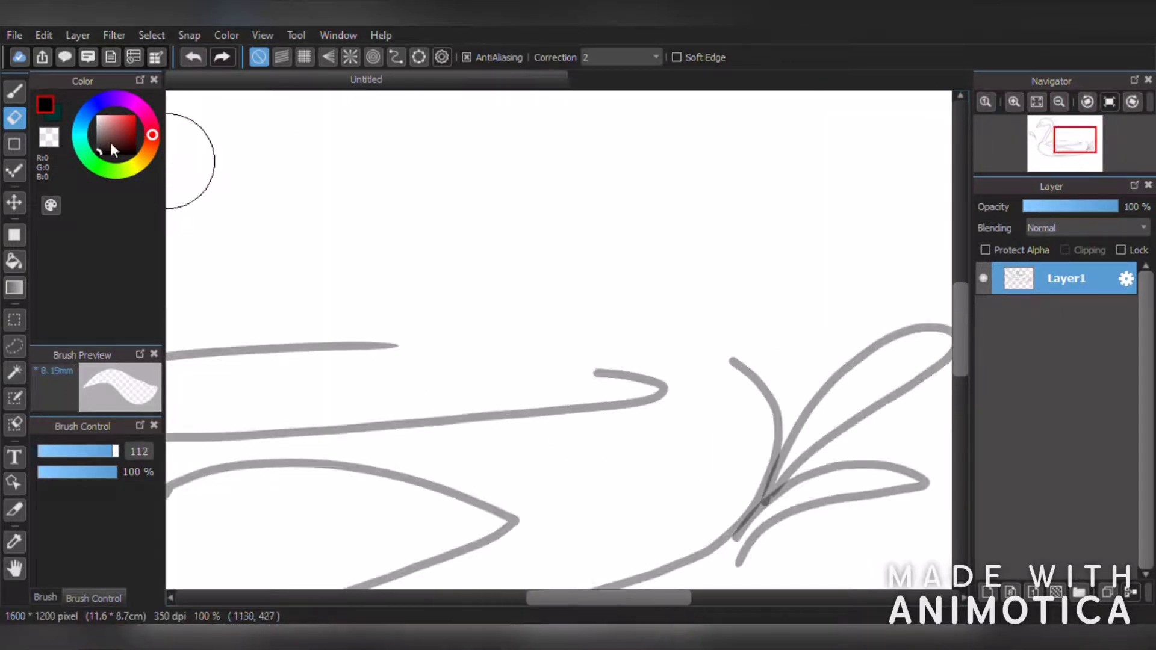
- Switch back to the brush and lower the opacity of Layer1 to 53%
{"action": "left_click", "coordinate": [14, 91]}
{"action": "scroll", "coordinate": [575, 256], "scroll_direction": "down", "scroll_amount": 2}
{"action": "left_click_drag", "start_coordinate": [1083, 207], "coordinate": [1076, 207]}
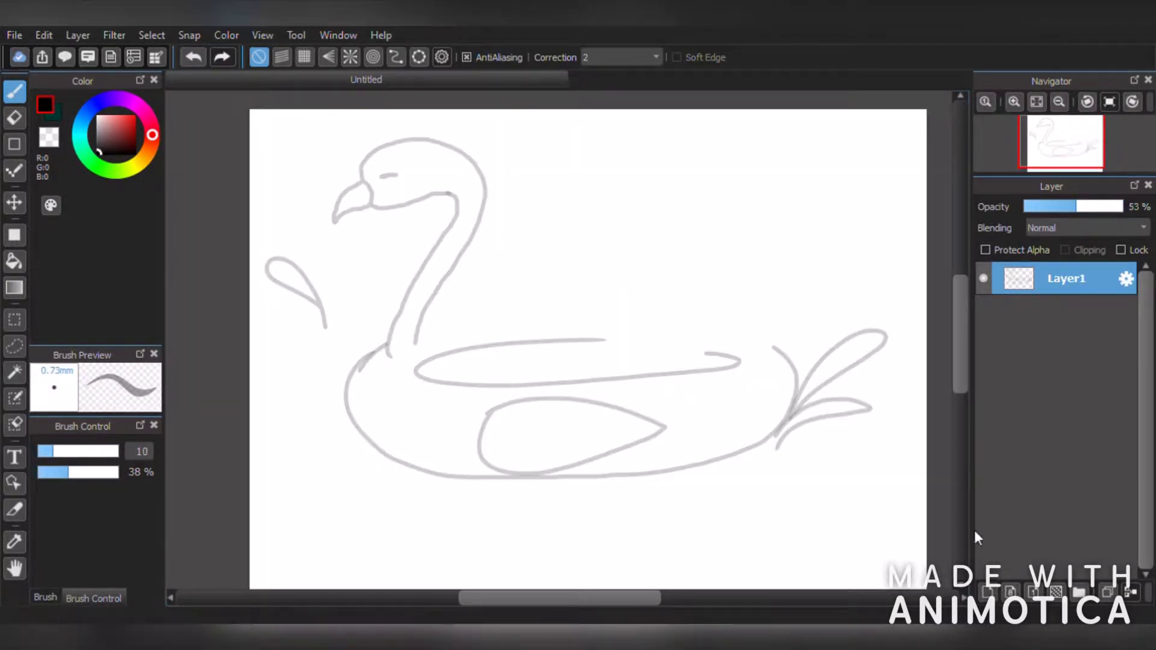
- Draw wavy water lines on both sides of the bird and one across the lower part of its body
{"action": "left_click_drag", "start_coordinate": [249, 425], "coordinate": [313, 412]}
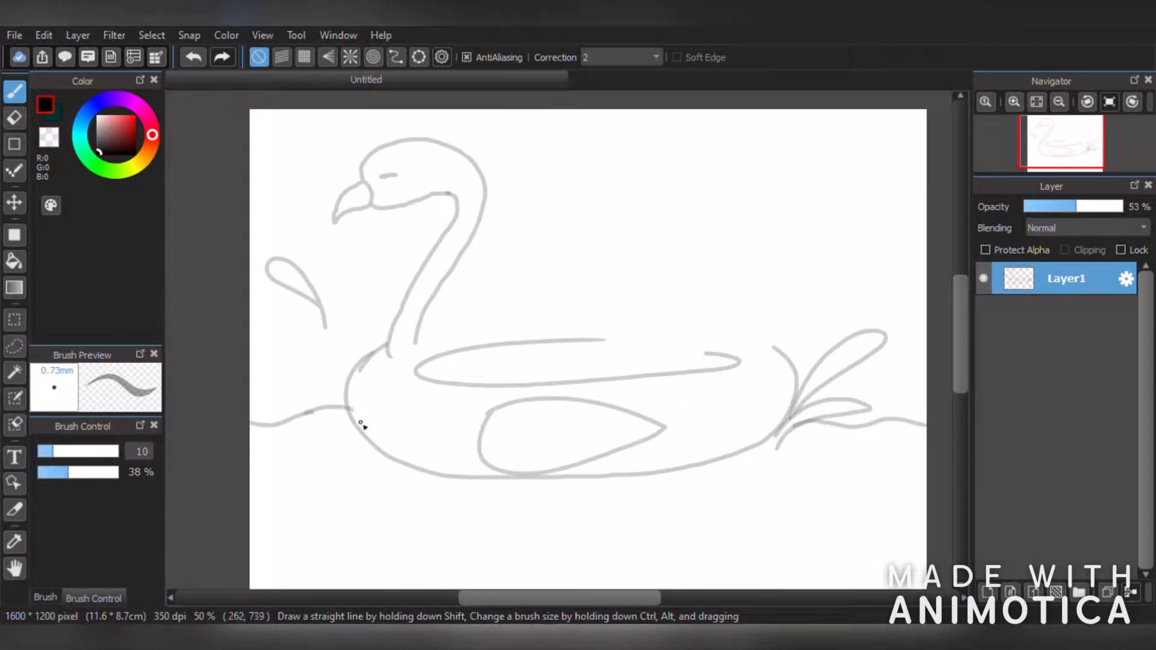
{"action": "left_click_drag", "start_coordinate": [851, 473], "coordinate": [364, 503]}
{"action": "left_click", "coordinate": [196, 58]}
{"action": "left_click_drag", "start_coordinate": [769, 495], "coordinate": [294, 491]}
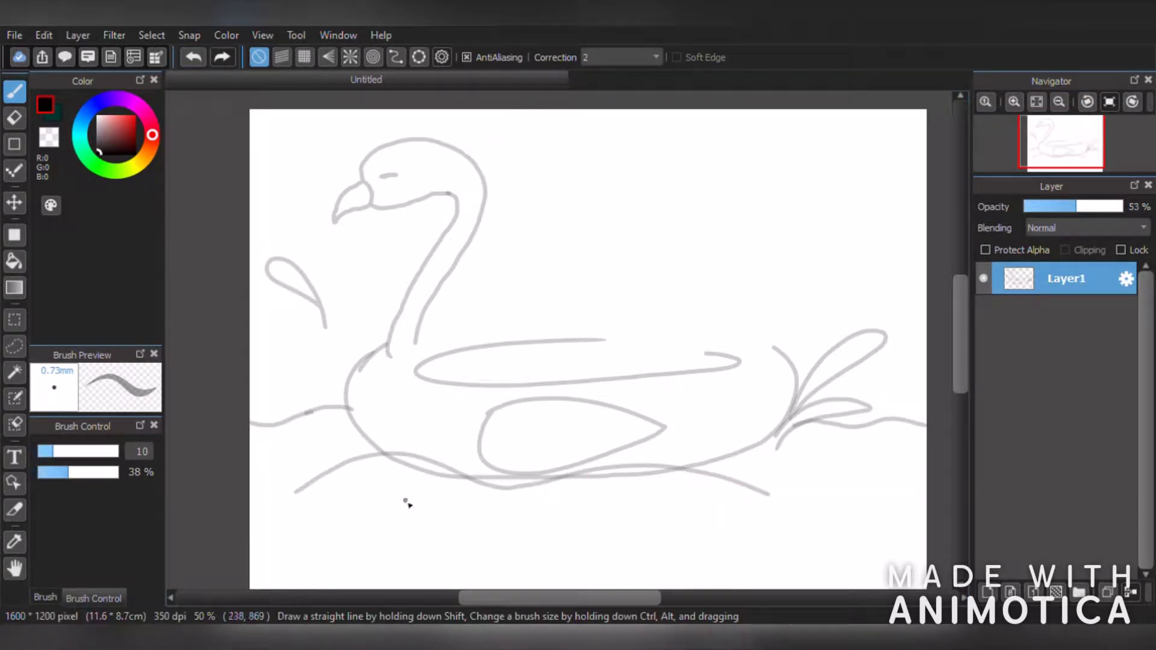
{"action": "left_click", "coordinate": [196, 57]}
{"action": "left_click_drag", "start_coordinate": [784, 473], "coordinate": [309, 477]}
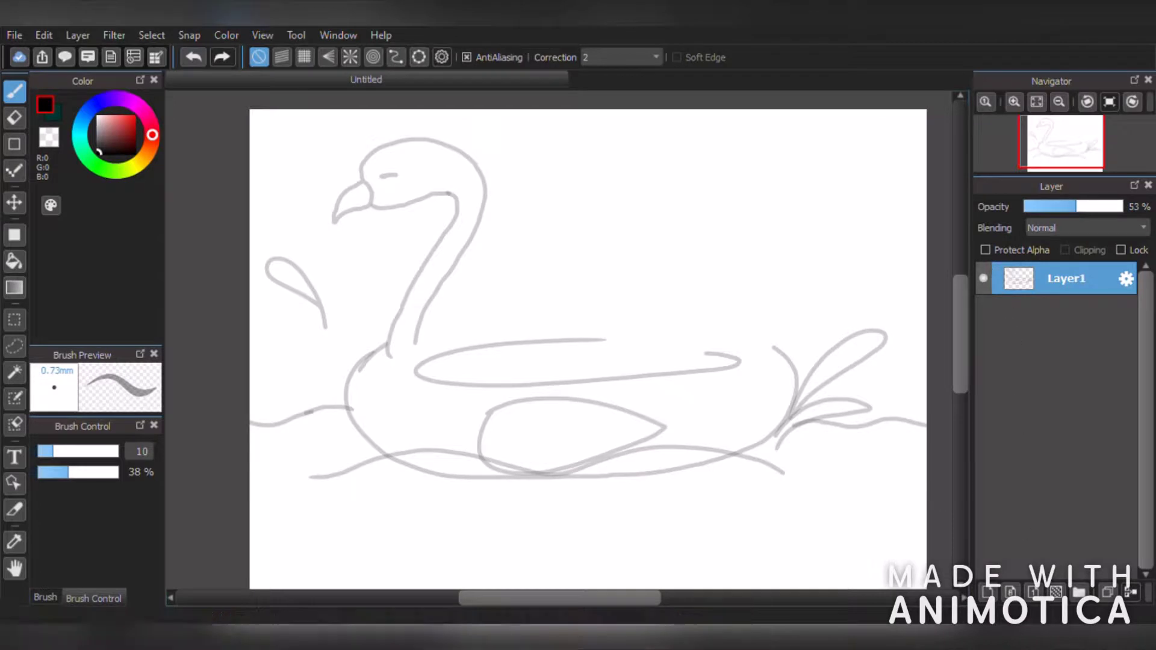
- Add a new layer above the sketch and dim Layer1 further, leaving the new layer active
{"action": "left_click", "coordinate": [988, 593]}
{"action": "left_click", "coordinate": [1045, 312]}
{"action": "left_click", "coordinate": [1051, 206]}
{"action": "left_click", "coordinate": [1061, 279]}
{"action": "scroll", "coordinate": [635, 254], "scroll_direction": "up", "scroll_amount": 1}
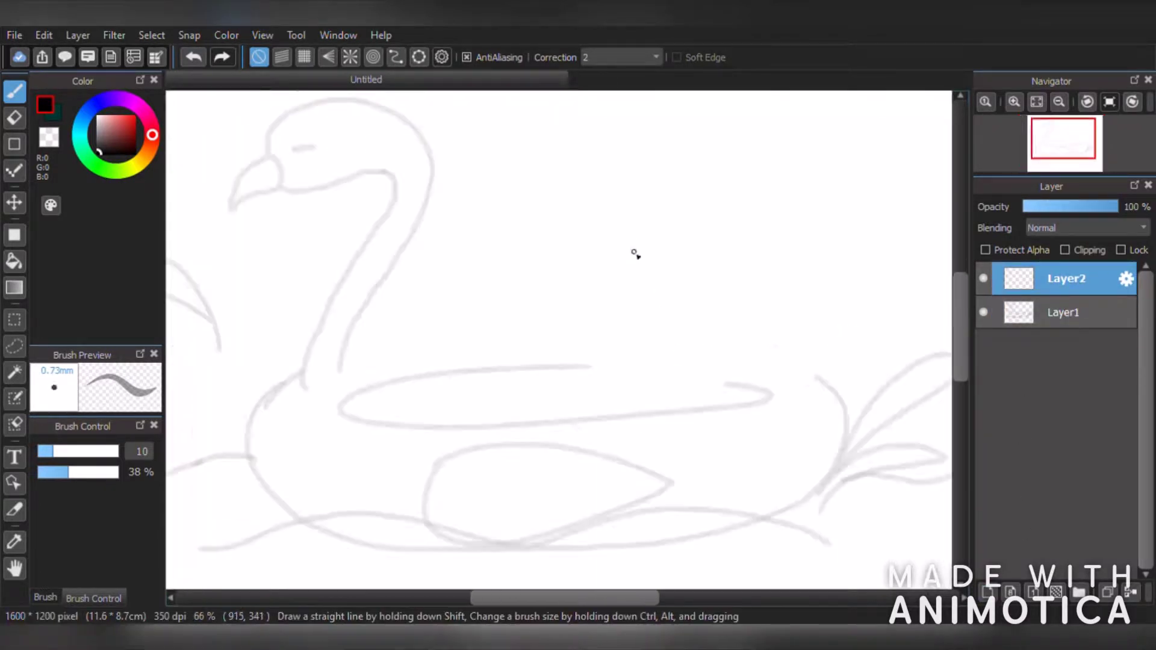
{"action": "scroll", "coordinate": [635, 254], "scroll_direction": "up", "scroll_amount": 1}
{"action": "mouse_move", "coordinate": [692, 155]}
{"action": "left_mouse_down"}
{"action": "mouse_move", "coordinate": [795, 203]}
{"action": "mouse_move", "coordinate": [783, 190]}
{"action": "mouse_move", "coordinate": [760, 268]}
{"action": "left_mouse_up"}
{"action": "left_click", "coordinate": [196, 58]}
{"action": "left_click", "coordinate": [193, 57]}
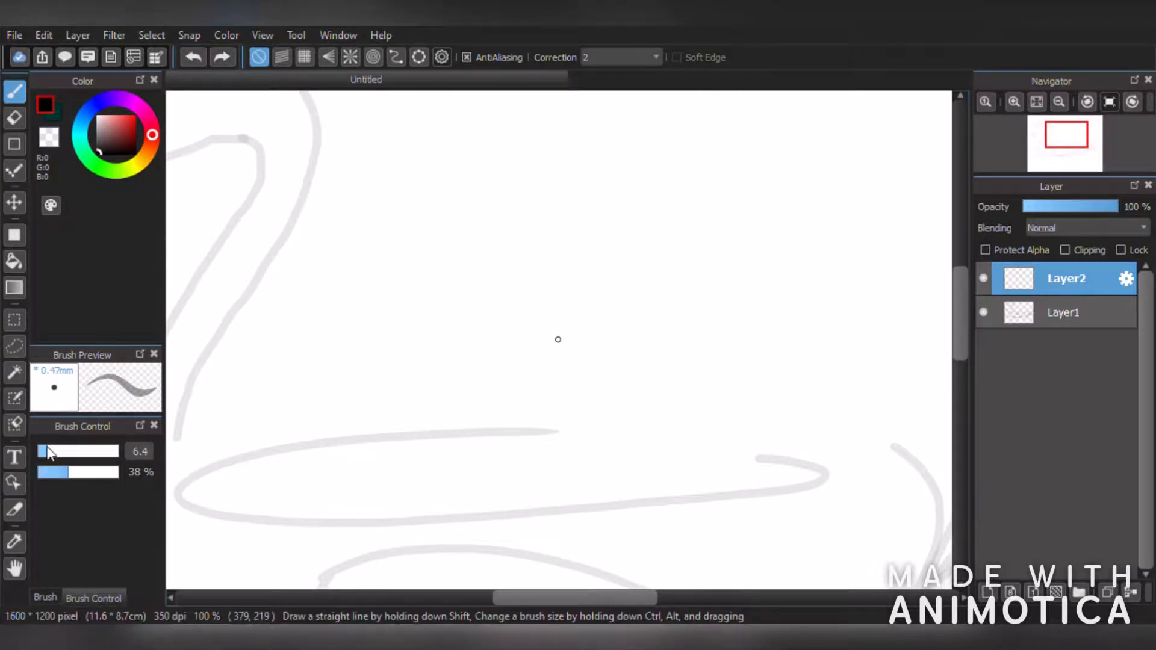
- Sketch a circle for the figure's head above the float with a 6.4 brush, and curve the shoulder and back below it
{"action": "mouse_move", "coordinate": [759, 207]}
{"action": "left_mouse_down"}
{"action": "mouse_move", "coordinate": [701, 170]}
{"action": "mouse_move", "coordinate": [634, 234]}
{"action": "left_mouse_up"}
{"action": "scroll", "coordinate": [793, 229], "scroll_direction": "down", "scroll_amount": 4}
{"action": "scroll", "coordinate": [783, 225], "scroll_direction": "up", "scroll_amount": 3}
{"action": "left_click", "coordinate": [192, 56]}
{"action": "left_click_drag", "start_coordinate": [731, 202], "coordinate": [685, 211]}
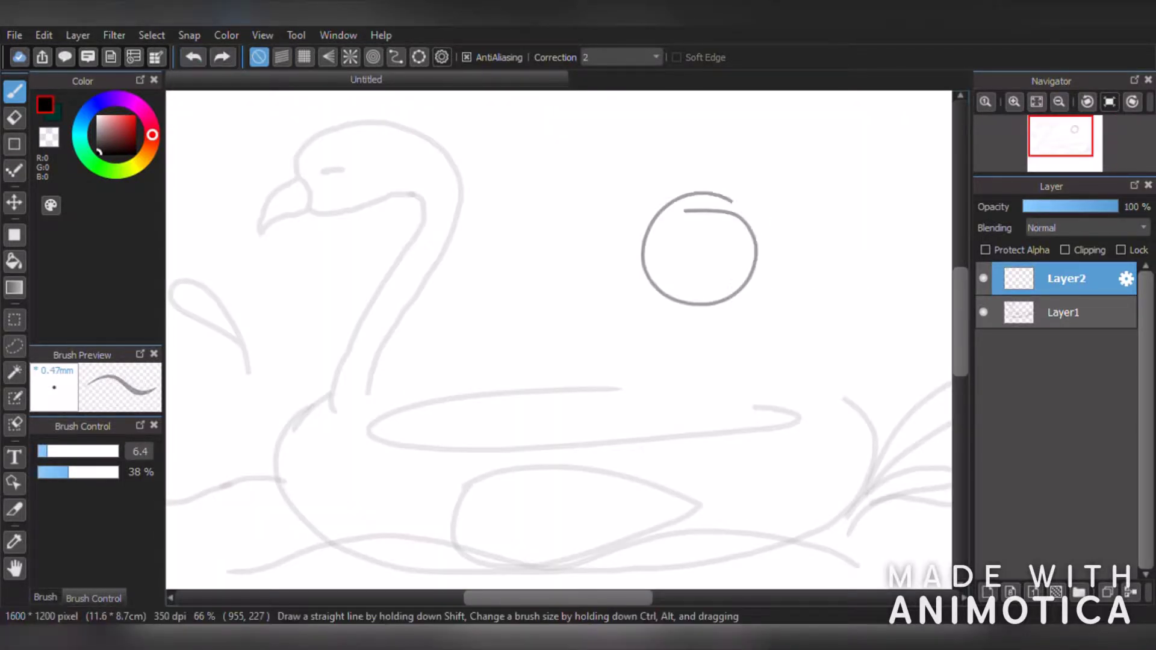
{"action": "left_click", "coordinate": [222, 57]}
{"action": "scroll", "coordinate": [738, 327], "scroll_direction": "up", "scroll_amount": 2}
{"action": "left_click_drag", "start_coordinate": [635, 256], "coordinate": [713, 409]}
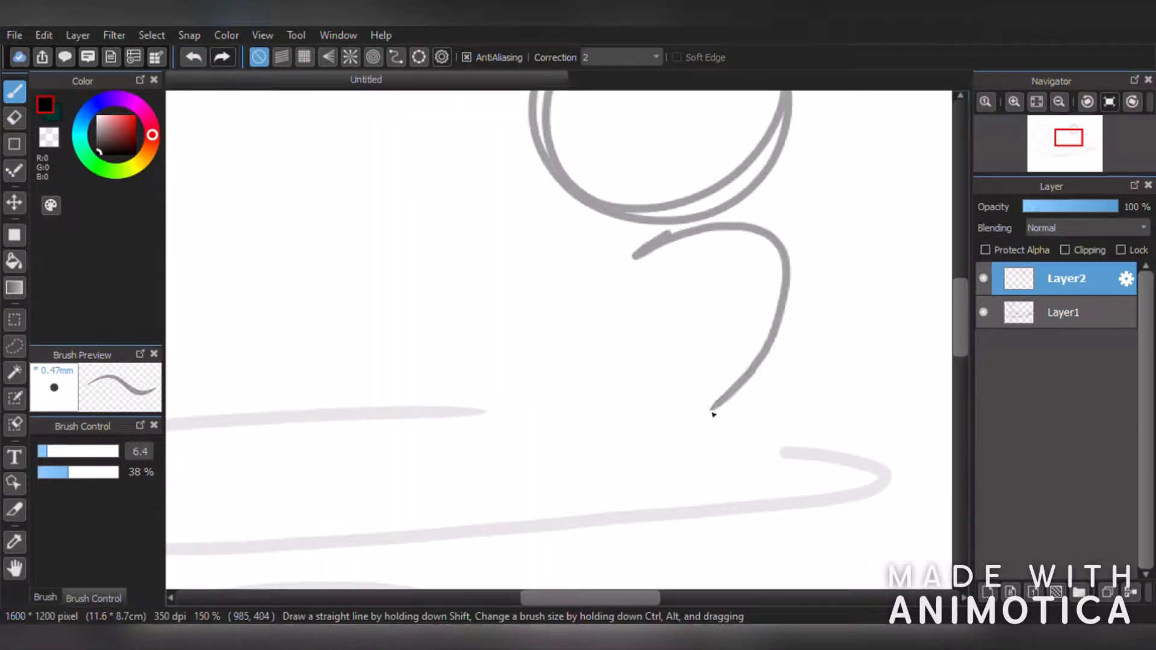
{"action": "left_click_drag", "start_coordinate": [709, 283], "coordinate": [545, 448]}
{"action": "mouse_move", "coordinate": [740, 380]}
{"action": "left_mouse_down"}
{"action": "mouse_move", "coordinate": [490, 475]}
{"action": "mouse_move", "coordinate": [534, 353]}
{"action": "mouse_move", "coordinate": [539, 434]}
{"action": "left_mouse_up"}
{"action": "left_click", "coordinate": [188, 58]}
{"action": "left_click", "coordinate": [188, 57]}
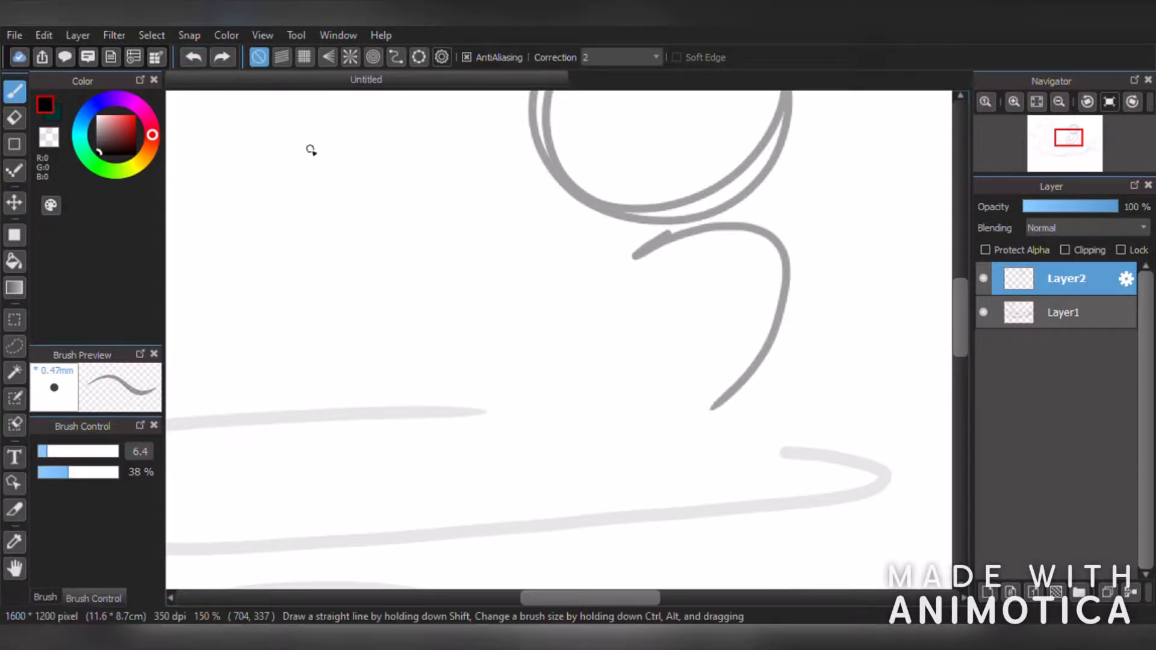
{"action": "left_click_drag", "start_coordinate": [713, 286], "coordinate": [572, 414]}
{"action": "left_click_drag", "start_coordinate": [576, 472], "coordinate": [547, 298]}
{"action": "scroll", "coordinate": [728, 374], "scroll_direction": "down", "scroll_amount": 2}
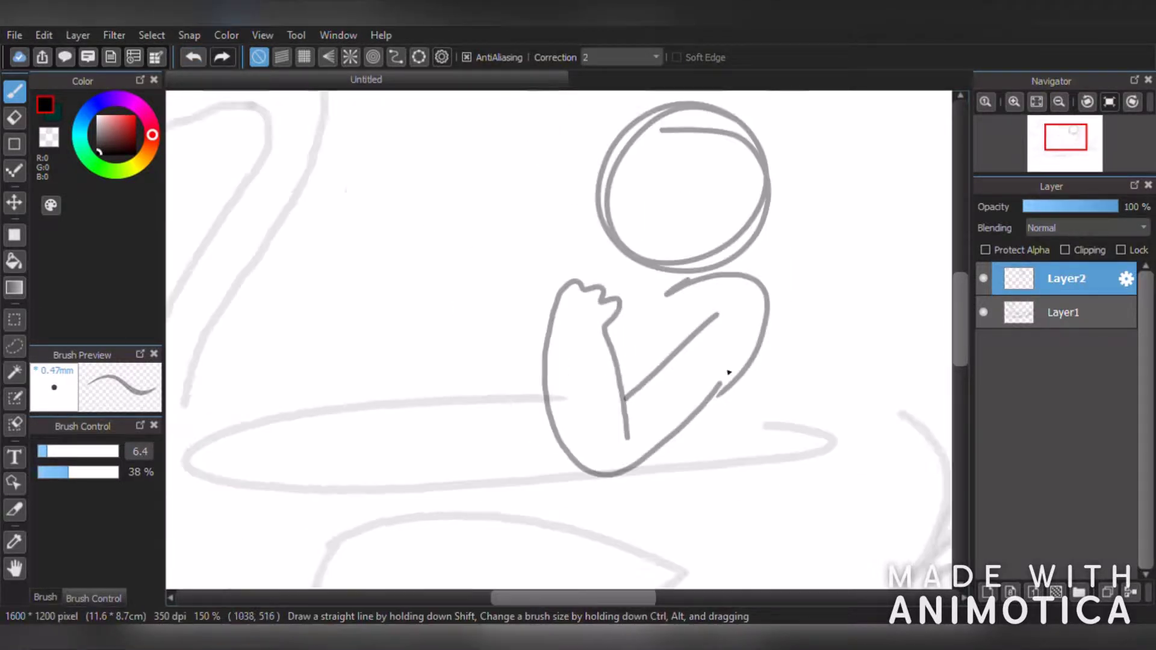
{"action": "key", "text": "ctrl+z"}
{"action": "scroll", "coordinate": [732, 432], "scroll_direction": "up", "scroll_amount": 3}
{"action": "mouse_move", "coordinate": [808, 355]}
{"action": "left_mouse_down"}
{"action": "mouse_move", "coordinate": [472, 418]}
{"action": "mouse_move", "coordinate": [612, 233]}
{"action": "mouse_move", "coordinate": [618, 422]}
{"action": "left_mouse_up"}
{"action": "scroll", "coordinate": [814, 512], "scroll_direction": "down", "scroll_amount": 1}
{"action": "key", "text": "ctrl+z"}
{"action": "key", "text": "ctrl+z"}
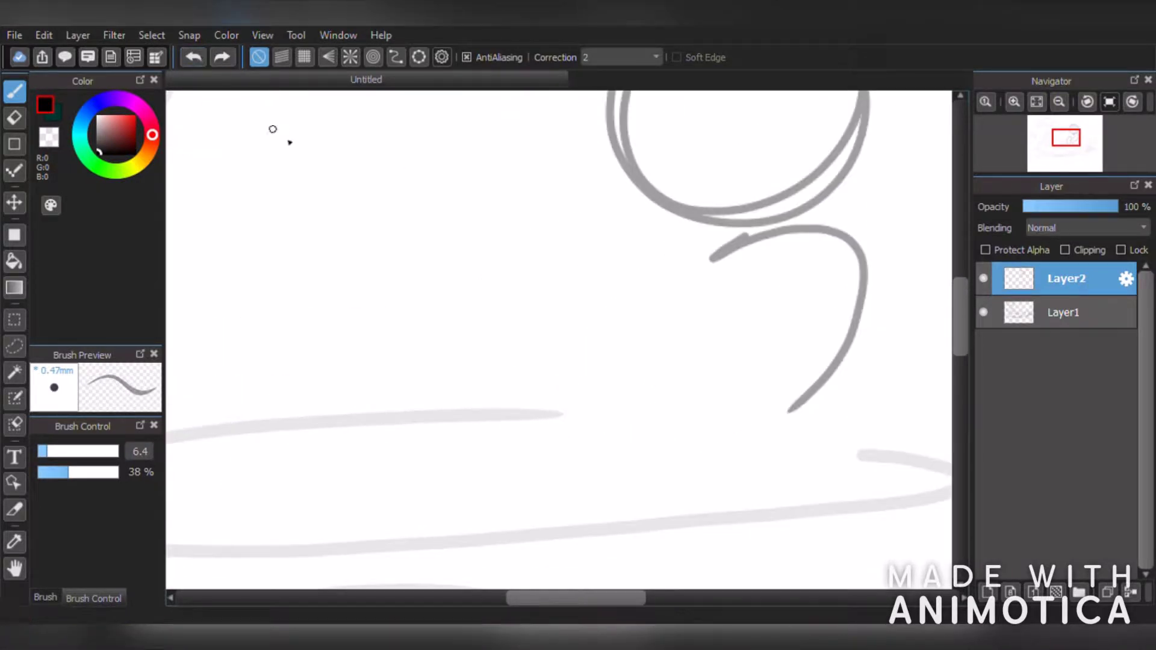
- Sketch the figure's near arm folded in front of the chest, with a bumpy hand outline and a rounded elbow
{"action": "left_click_drag", "start_coordinate": [807, 265], "coordinate": [690, 400]}
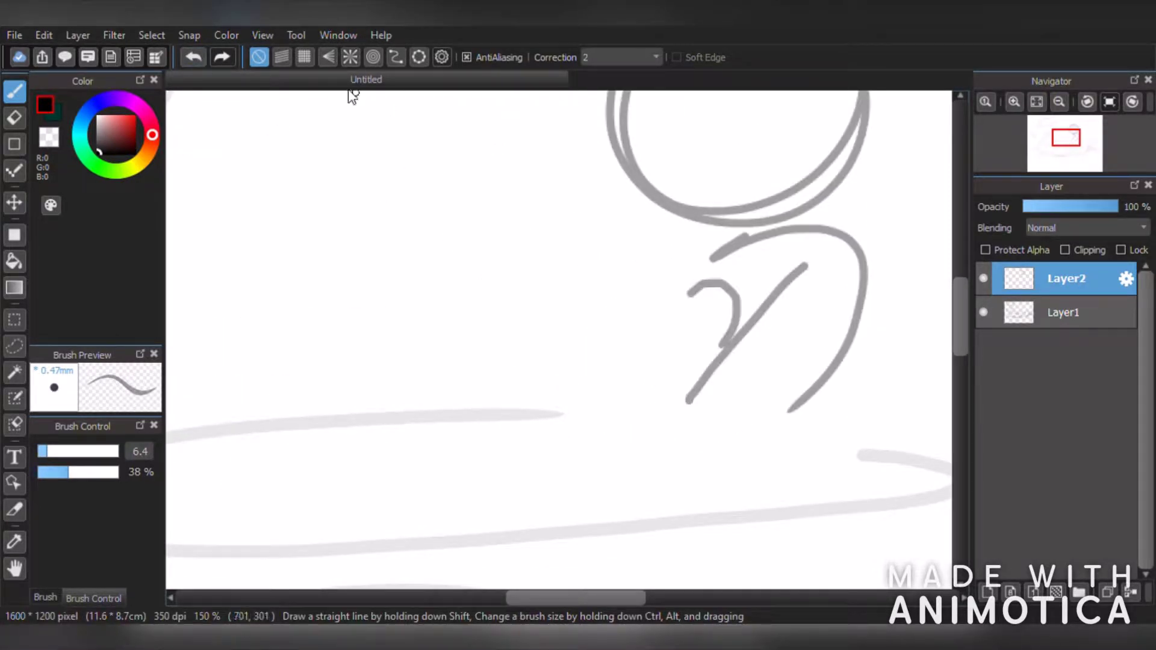
{"action": "left_click", "coordinate": [196, 61]}
{"action": "mouse_move", "coordinate": [715, 338]}
{"action": "left_mouse_down"}
{"action": "mouse_move", "coordinate": [660, 279]}
{"action": "mouse_move", "coordinate": [696, 464]}
{"action": "mouse_move", "coordinate": [804, 401]}
{"action": "left_mouse_up"}
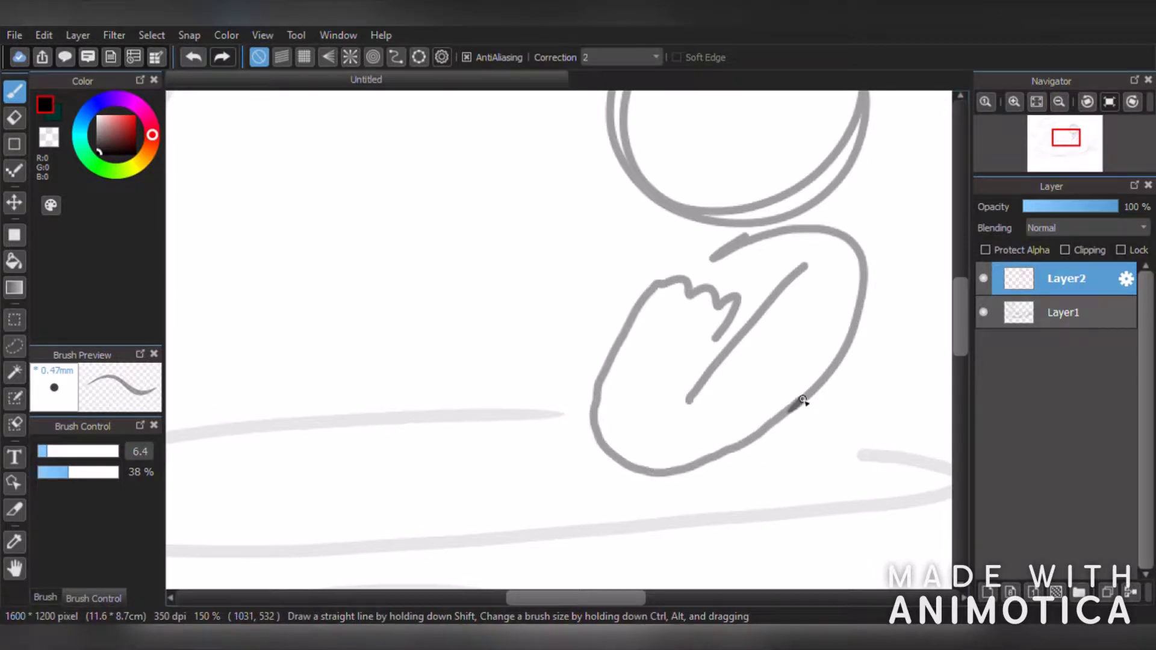
{"action": "scroll", "coordinate": [648, 345], "scroll_direction": "up", "scroll_amount": 5}
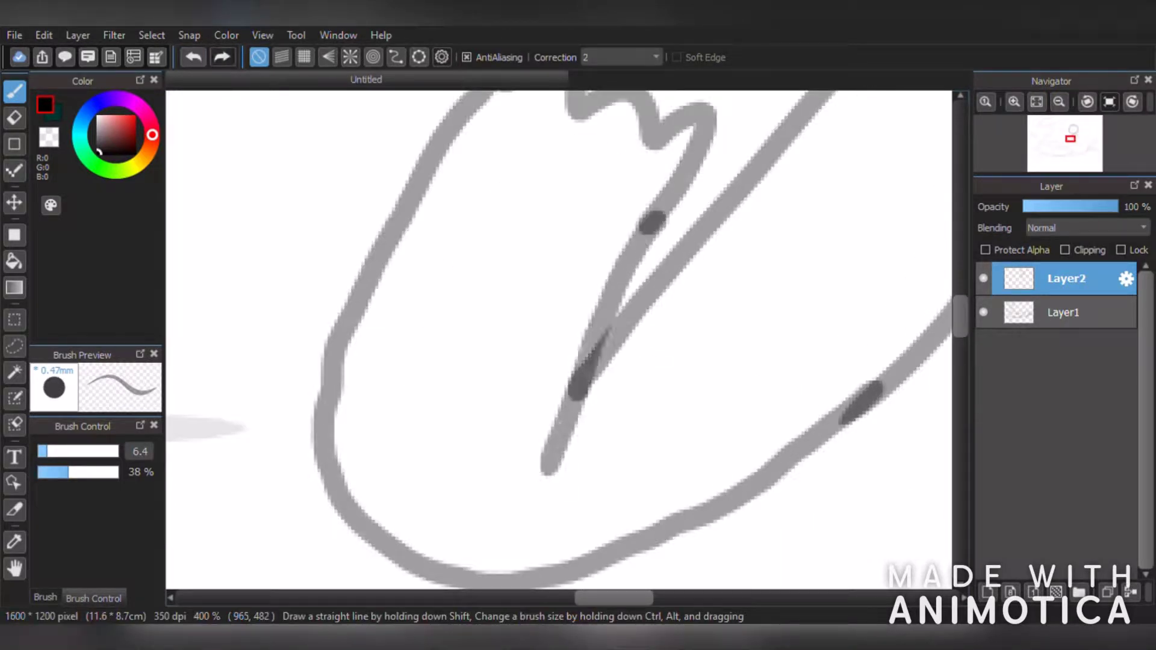
{"action": "scroll", "coordinate": [454, 452], "scroll_direction": "down", "scroll_amount": 5}
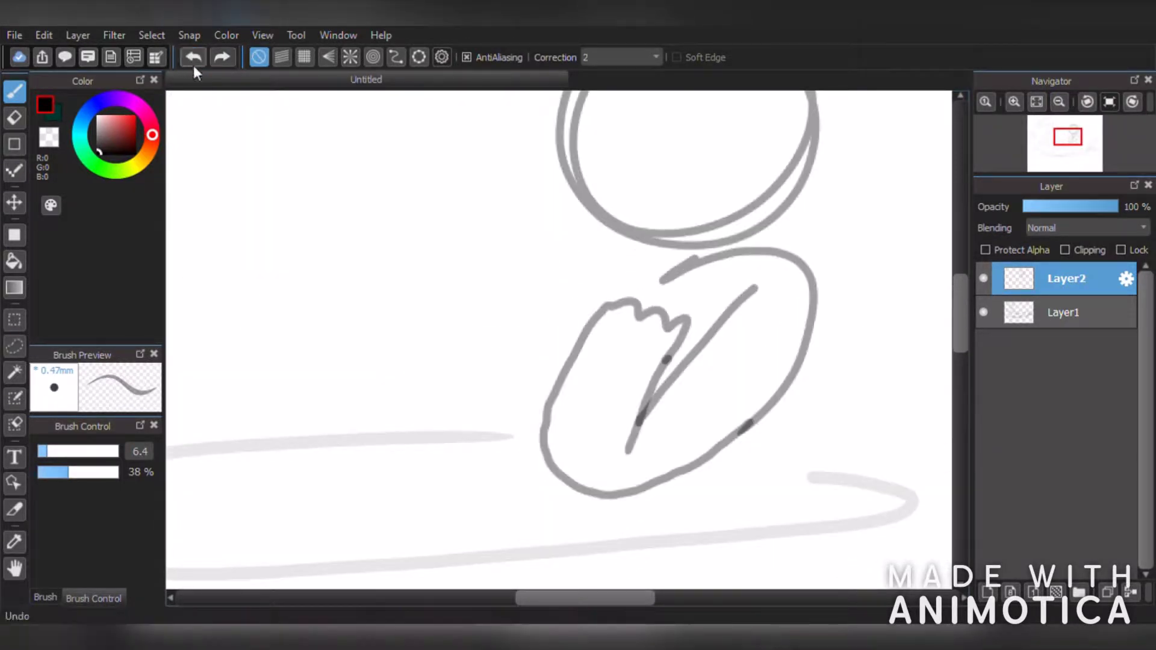
- Sketch the figure's neck and the far shoulder, curving down into the upper arm
{"action": "left_click_drag", "start_coordinate": [638, 236], "coordinate": [489, 378]}
{"action": "scroll", "coordinate": [484, 394], "scroll_direction": "down", "scroll_amount": 4}
{"action": "scroll", "coordinate": [484, 395], "scroll_direction": "up", "scroll_amount": 3}
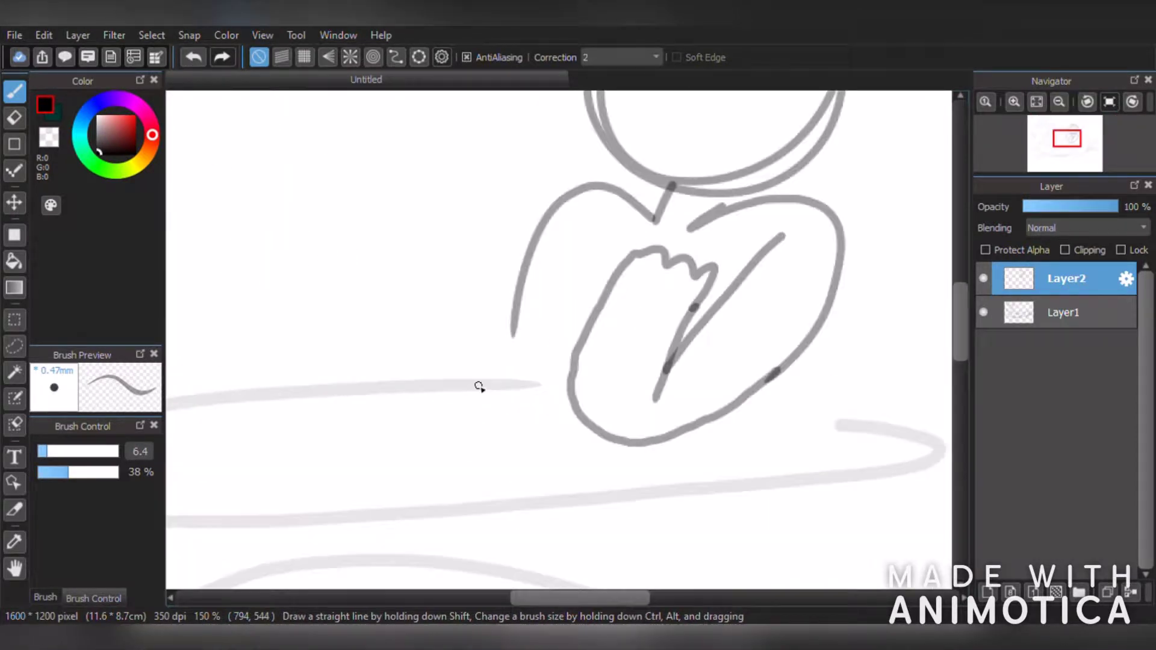
- Sketch the near bent leg from the lap over the knee to a pointed tip, with the hip curve under the elbow
{"action": "mouse_move", "coordinate": [573, 370]}
{"action": "left_mouse_down"}
{"action": "mouse_move", "coordinate": [408, 304]}
{"action": "mouse_move", "coordinate": [429, 609]}
{"action": "left_mouse_up"}
{"action": "scroll", "coordinate": [503, 509], "scroll_direction": "down", "scroll_amount": 4}
{"action": "scroll", "coordinate": [495, 535], "scroll_direction": "up", "scroll_amount": 4}
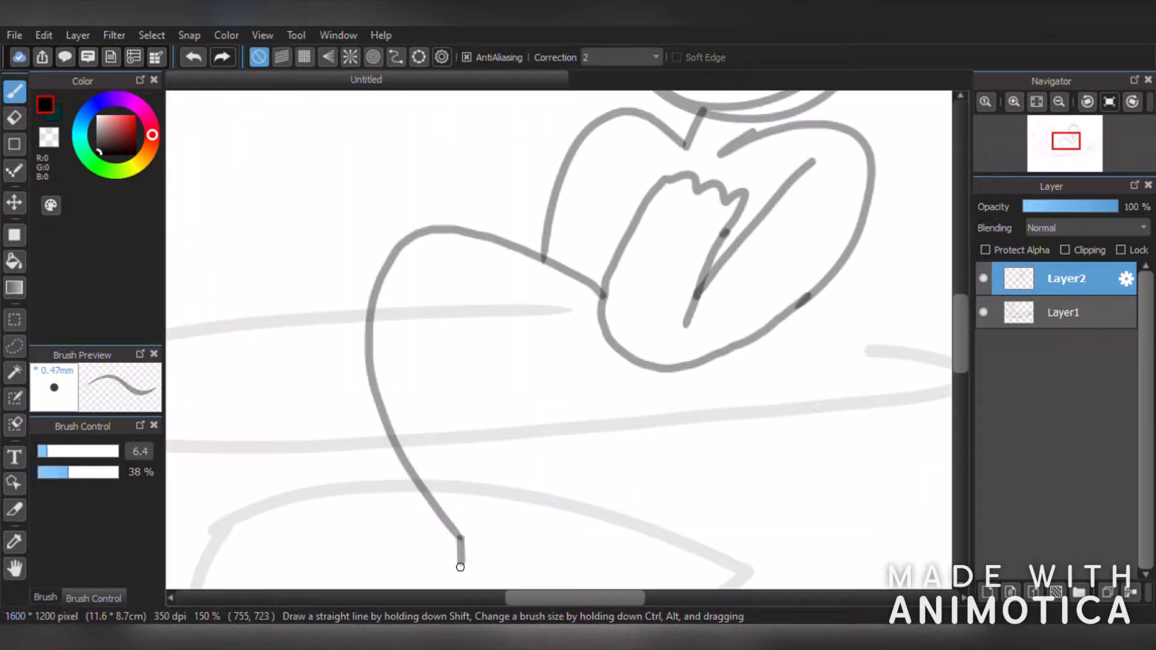
{"action": "left_click", "coordinate": [197, 58]}
{"action": "left_click_drag", "start_coordinate": [461, 540], "coordinate": [519, 494]}
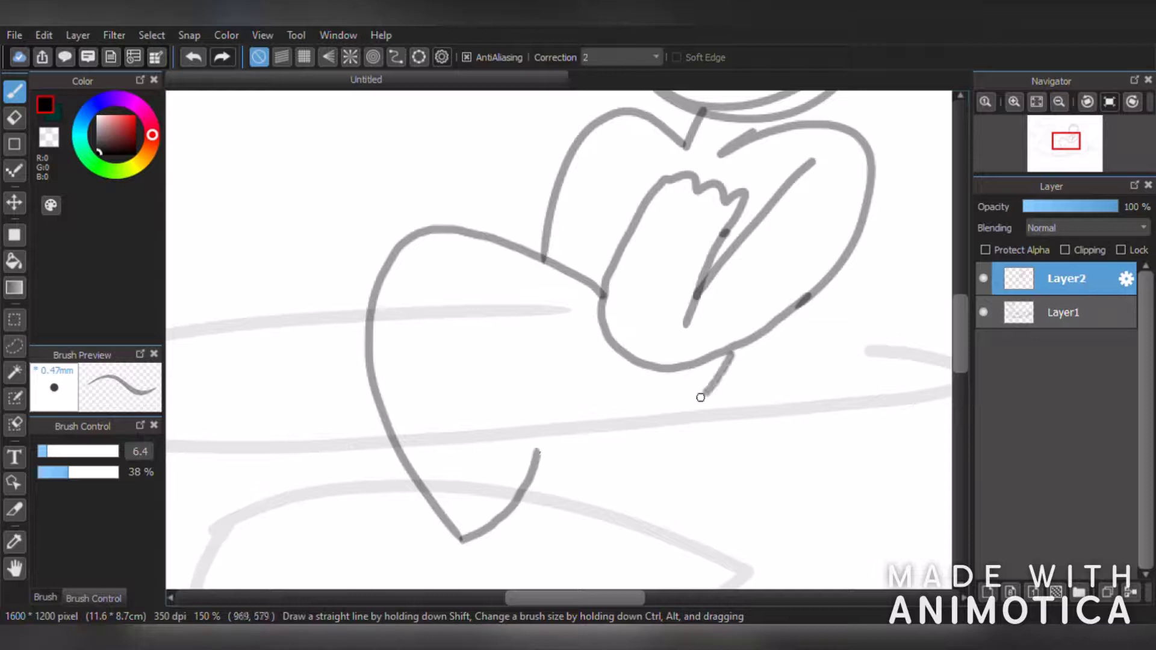
{"action": "left_click_drag", "start_coordinate": [533, 408], "coordinate": [512, 328]}
{"action": "scroll", "coordinate": [497, 311], "scroll_direction": "down", "scroll_amount": 4}
{"action": "scroll", "coordinate": [453, 269], "scroll_direction": "up", "scroll_amount": 4}
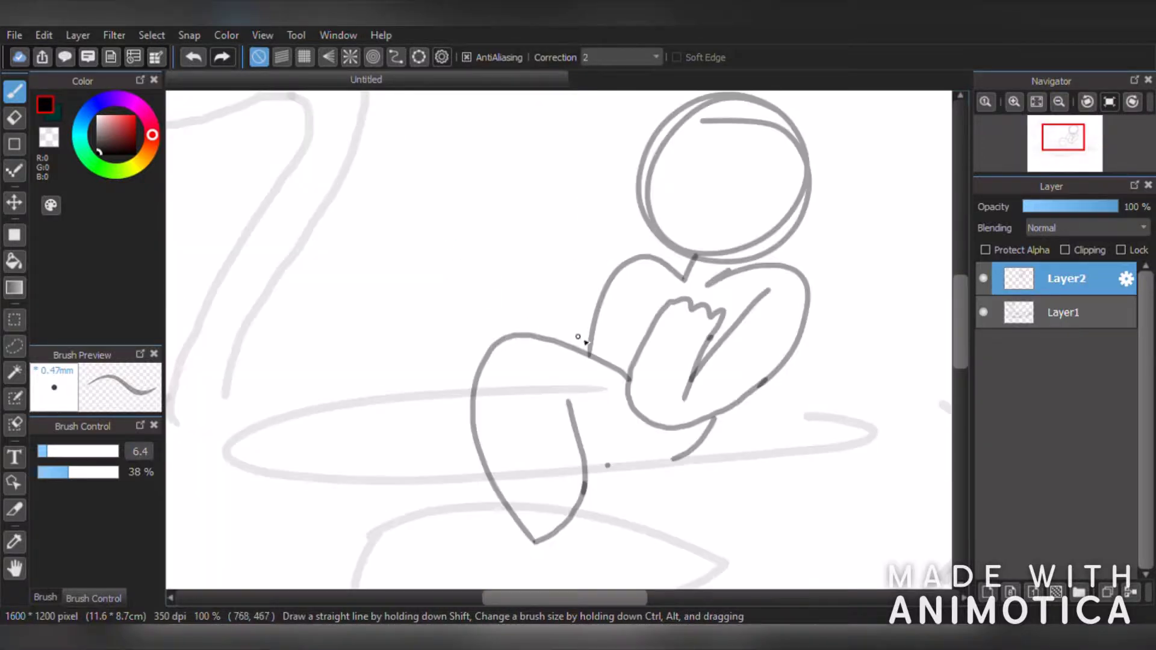
- Add the inner line of the far arm and sketch the second leg extending behind the near one
{"action": "left_click_drag", "start_coordinate": [637, 245], "coordinate": [609, 384]}
{"action": "scroll", "coordinate": [614, 378], "scroll_direction": "down", "scroll_amount": 3}
{"action": "scroll", "coordinate": [586, 423], "scroll_direction": "up", "scroll_amount": 2}
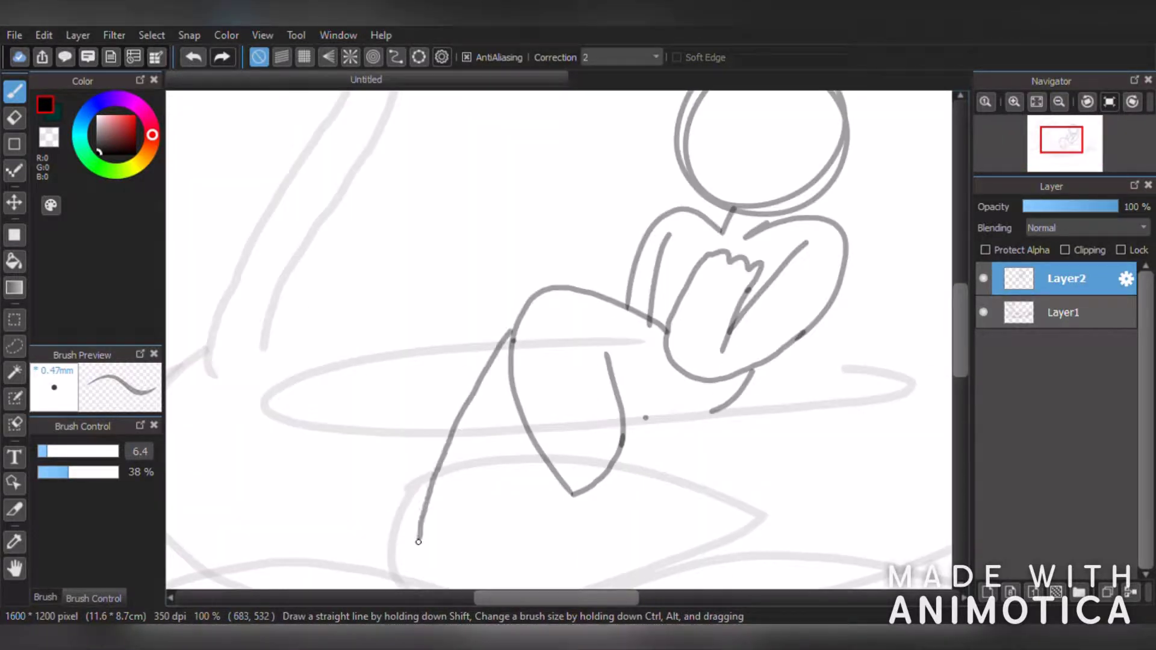
{"action": "scroll", "coordinate": [530, 486], "scroll_direction": "down", "scroll_amount": 3}
{"action": "scroll", "coordinate": [619, 444], "scroll_direction": "up", "scroll_amount": 4}
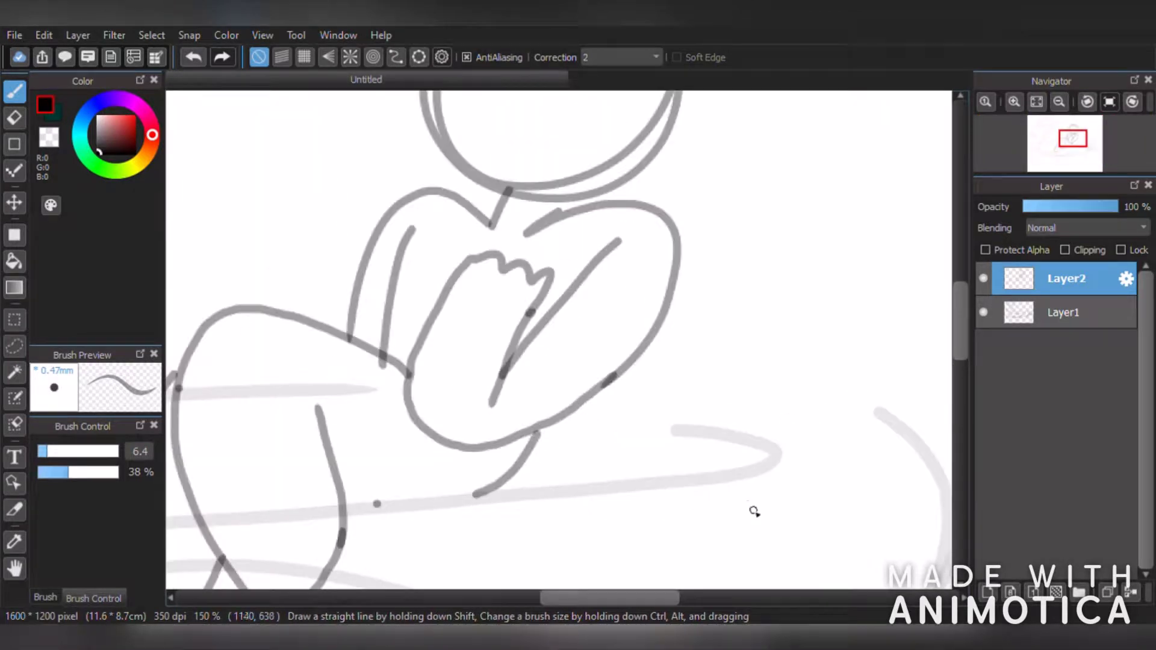
{"action": "scroll", "coordinate": [755, 511], "scroll_direction": "down", "scroll_amount": 2}
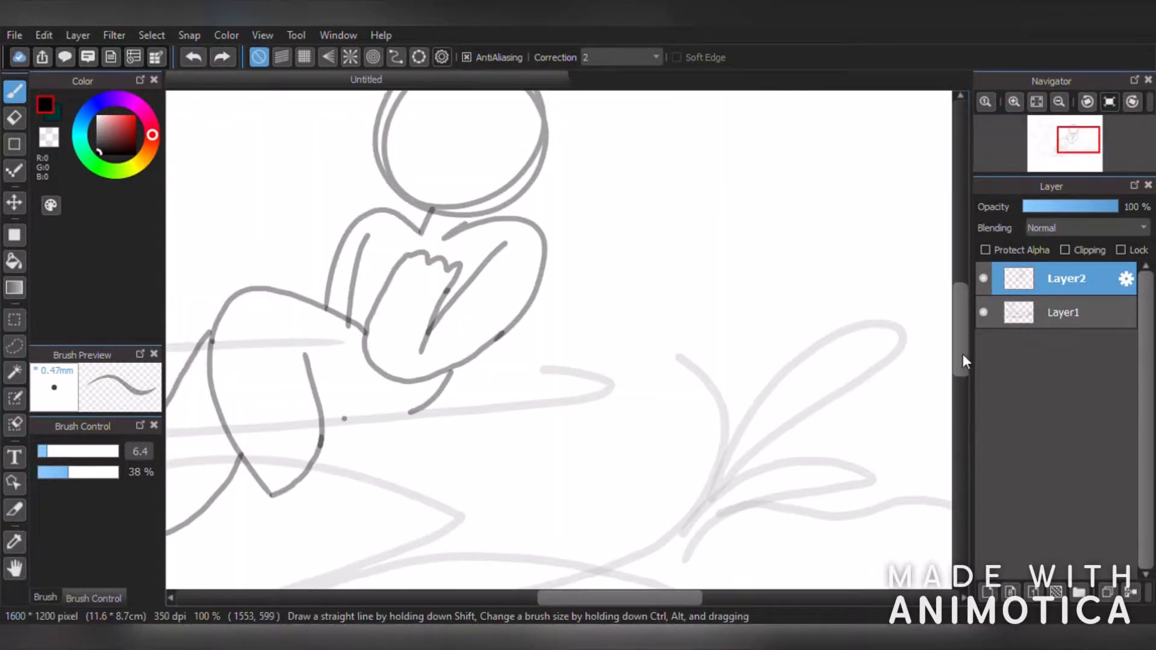
- Draw long hair strands falling from both sides of the head
{"action": "left_click_drag", "start_coordinate": [963, 361], "coordinate": [962, 331]}
{"action": "scroll", "coordinate": [372, 356], "scroll_direction": "up", "scroll_amount": 2}
{"action": "left_click_drag", "start_coordinate": [718, 244], "coordinate": [514, 509]}
{"action": "left_click_drag", "start_coordinate": [713, 283], "coordinate": [501, 521]}
{"action": "left_click_drag", "start_coordinate": [370, 238], "coordinate": [237, 438]}
{"action": "left_click_drag", "start_coordinate": [395, 218], "coordinate": [246, 473]}
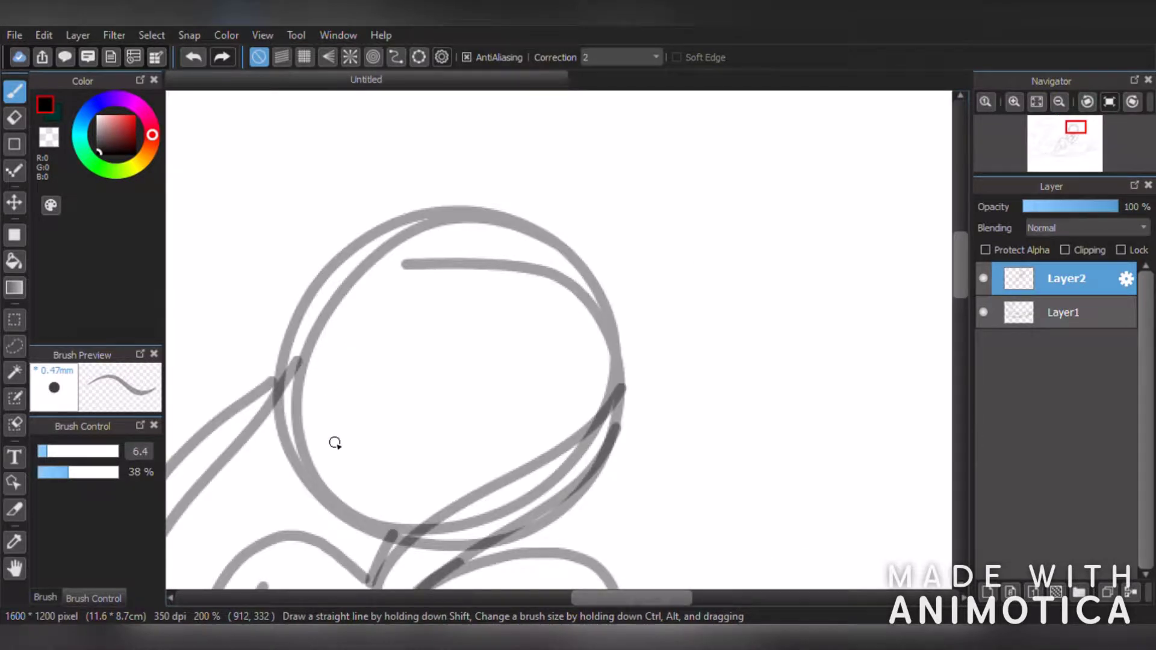
{"action": "mouse_move", "coordinate": [307, 318]}
{"action": "left_mouse_down"}
{"action": "mouse_move", "coordinate": [394, 355]}
{"action": "mouse_move", "coordinate": [566, 389]}
{"action": "left_mouse_up"}
{"action": "left_click_drag", "start_coordinate": [460, 361], "coordinate": [569, 358]}
{"action": "left_click_drag", "start_coordinate": [367, 304], "coordinate": [390, 380]}
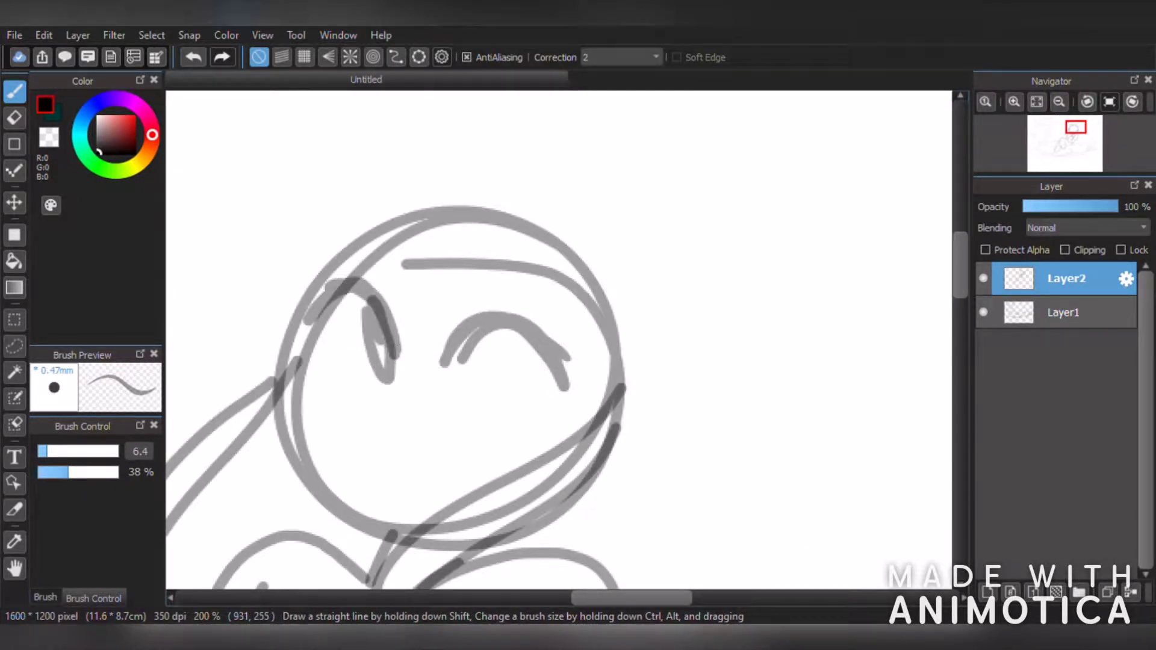
{"action": "left_click", "coordinate": [194, 56]}
{"action": "left_click", "coordinate": [193, 57]}
{"action": "left_click", "coordinate": [194, 57]}
{"action": "left_click", "coordinate": [194, 57]}
- Draw short straight strokes for the closed eyes and a small oval brow above each one
{"action": "left_click_drag", "start_coordinate": [319, 328], "coordinate": [373, 384]}
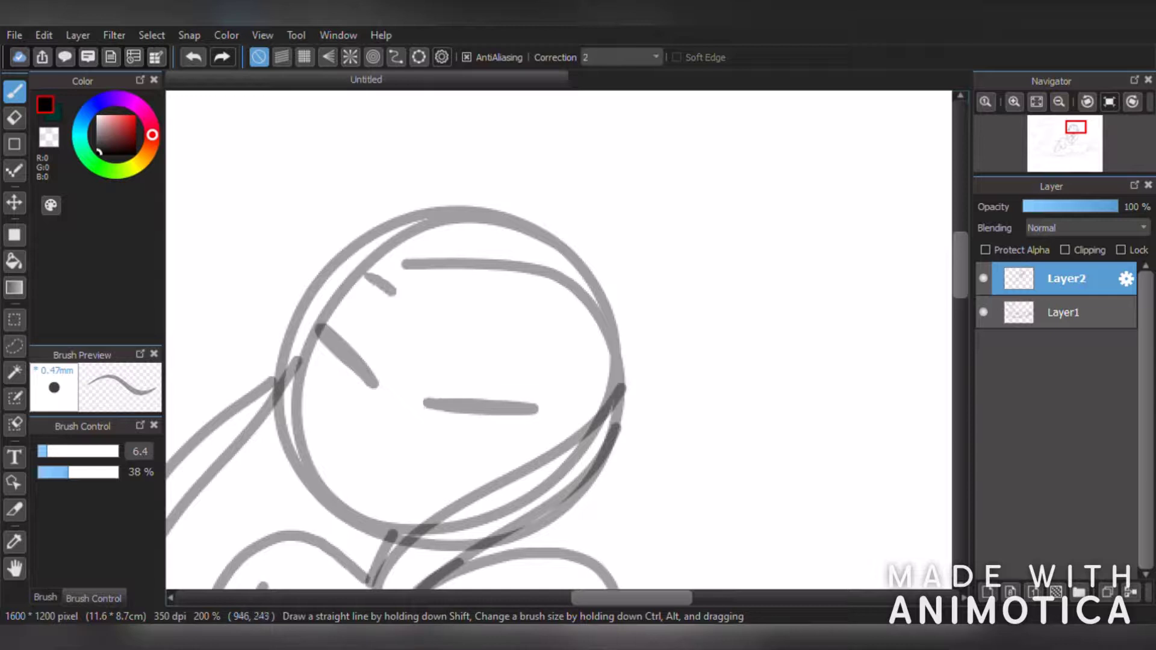
{"action": "left_click_drag", "start_coordinate": [347, 290], "coordinate": [401, 320]}
{"action": "left_click_drag", "start_coordinate": [461, 342], "coordinate": [553, 352]}
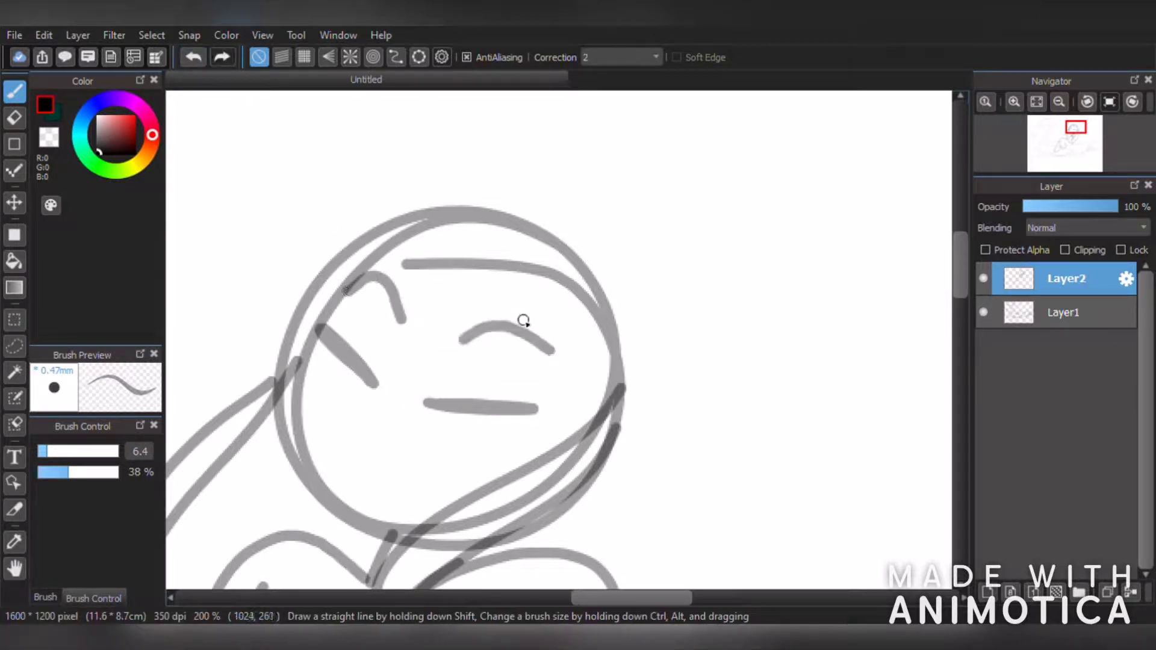
{"action": "left_click", "coordinate": [194, 57]}
{"action": "left_click", "coordinate": [194, 57]}
{"action": "left_click_drag", "start_coordinate": [398, 268], "coordinate": [370, 283]}
{"action": "left_click_drag", "start_coordinate": [490, 293], "coordinate": [496, 337]}
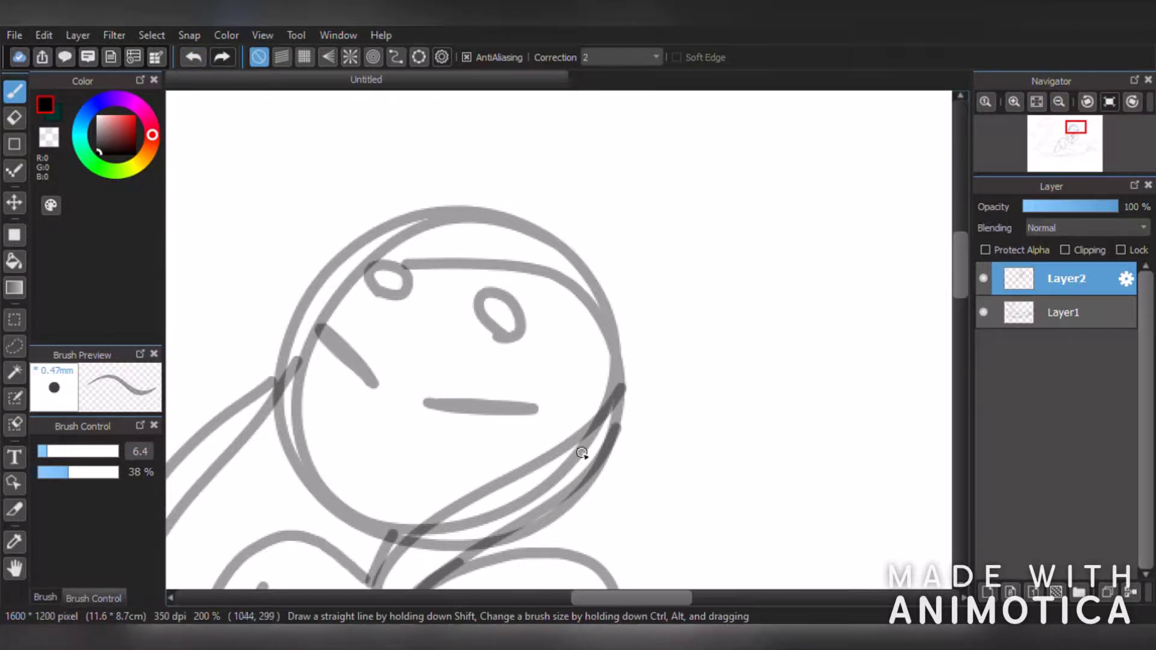
{"action": "left_click_drag", "start_coordinate": [420, 466], "coordinate": [378, 452]}
{"action": "left_click", "coordinate": [193, 56]}
{"action": "scroll", "coordinate": [358, 463], "scroll_direction": "up", "scroll_amount": 4}
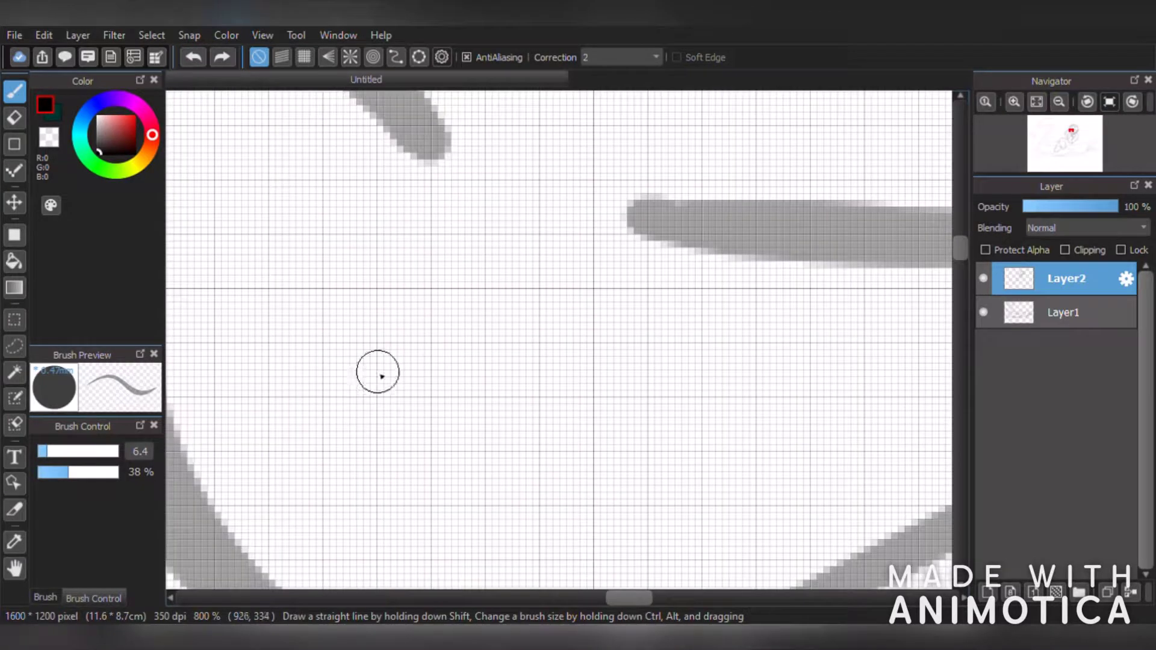
{"action": "mouse_move", "coordinate": [377, 372]}
{"action": "left_mouse_down"}
{"action": "mouse_move", "coordinate": [410, 439]}
{"action": "mouse_move", "coordinate": [369, 374]}
{"action": "left_mouse_up"}
{"action": "scroll", "coordinate": [401, 488], "scroll_direction": "down", "scroll_amount": 3}
{"action": "scroll", "coordinate": [315, 340], "scroll_direction": "up", "scroll_amount": 3}
{"action": "left_click", "coordinate": [193, 57]}
{"action": "scroll", "coordinate": [355, 199], "scroll_direction": "down", "scroll_amount": 2}
{"action": "scroll", "coordinate": [370, 214], "scroll_direction": "up", "scroll_amount": 1}
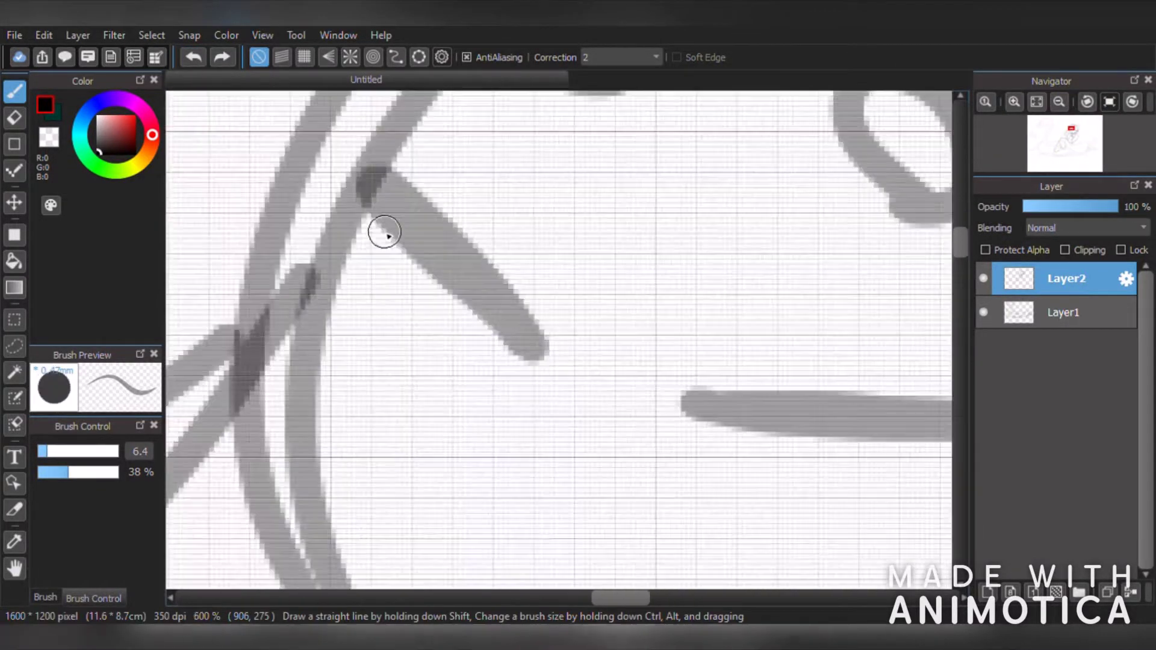
{"action": "scroll", "coordinate": [388, 236], "scroll_direction": "down", "scroll_amount": 4}
{"action": "scroll", "coordinate": [527, 508], "scroll_direction": "up", "scroll_amount": 3}
{"action": "left_click", "coordinate": [199, 57]}
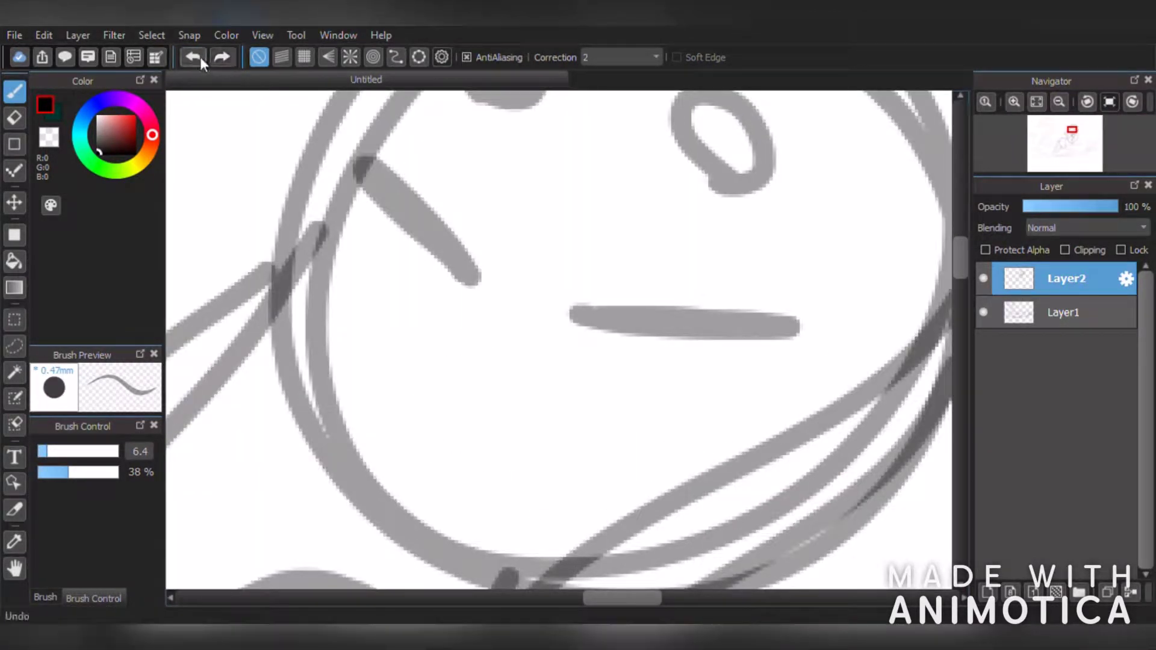
{"action": "mouse_move", "coordinate": [529, 399]}
{"action": "left_mouse_down"}
{"action": "mouse_move", "coordinate": [421, 354]}
{"action": "mouse_move", "coordinate": [444, 350]}
{"action": "mouse_move", "coordinate": [475, 431]}
{"action": "mouse_move", "coordinate": [430, 372]}
{"action": "left_mouse_up"}
{"action": "left_click", "coordinate": [201, 57]}
{"action": "left_click", "coordinate": [191, 59]}
- Draw an open smiling mouth with a notched upper lip on the lower part of the face
{"action": "left_click_drag", "start_coordinate": [388, 415], "coordinate": [562, 439]}
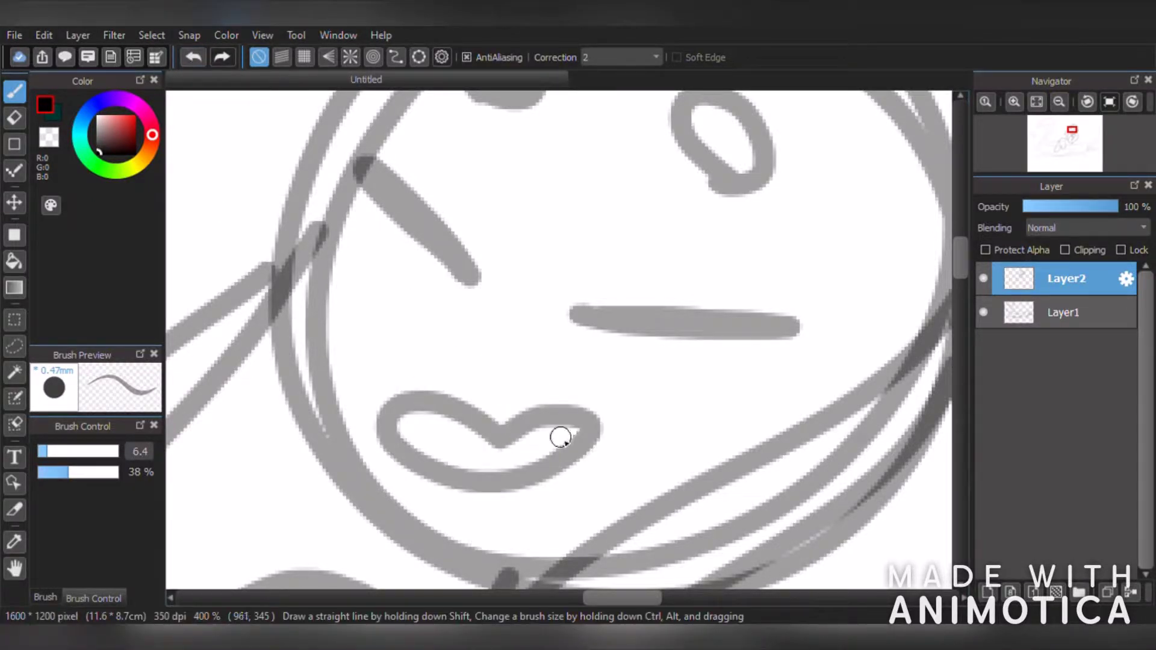
{"action": "left_click", "coordinate": [191, 61]}
{"action": "mouse_move", "coordinate": [491, 426]}
{"action": "left_mouse_down"}
{"action": "mouse_move", "coordinate": [535, 483]}
{"action": "mouse_move", "coordinate": [446, 453]}
{"action": "left_mouse_up"}
{"action": "scroll", "coordinate": [521, 478], "scroll_direction": "down", "scroll_amount": 4}
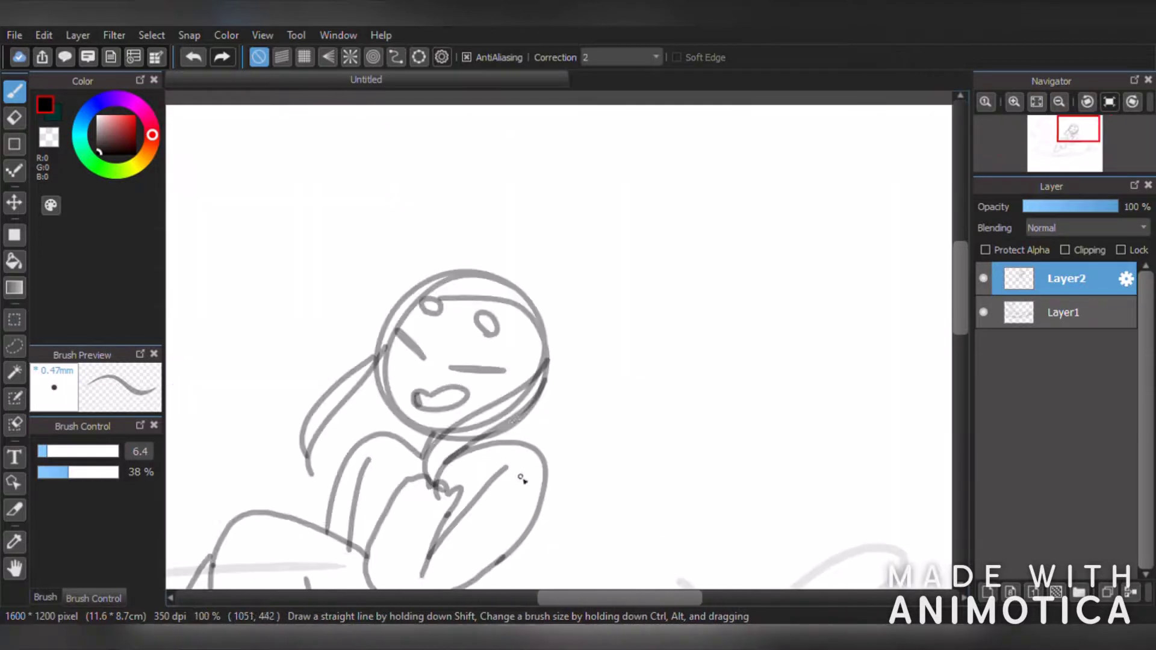
- Sketch the curved fringe over the forehead and fluffy, curling hair tufts on both sides of the head
{"action": "left_click_drag", "start_coordinate": [532, 308], "coordinate": [373, 317]}
{"action": "left_click_drag", "start_coordinate": [577, 263], "coordinate": [575, 298]}
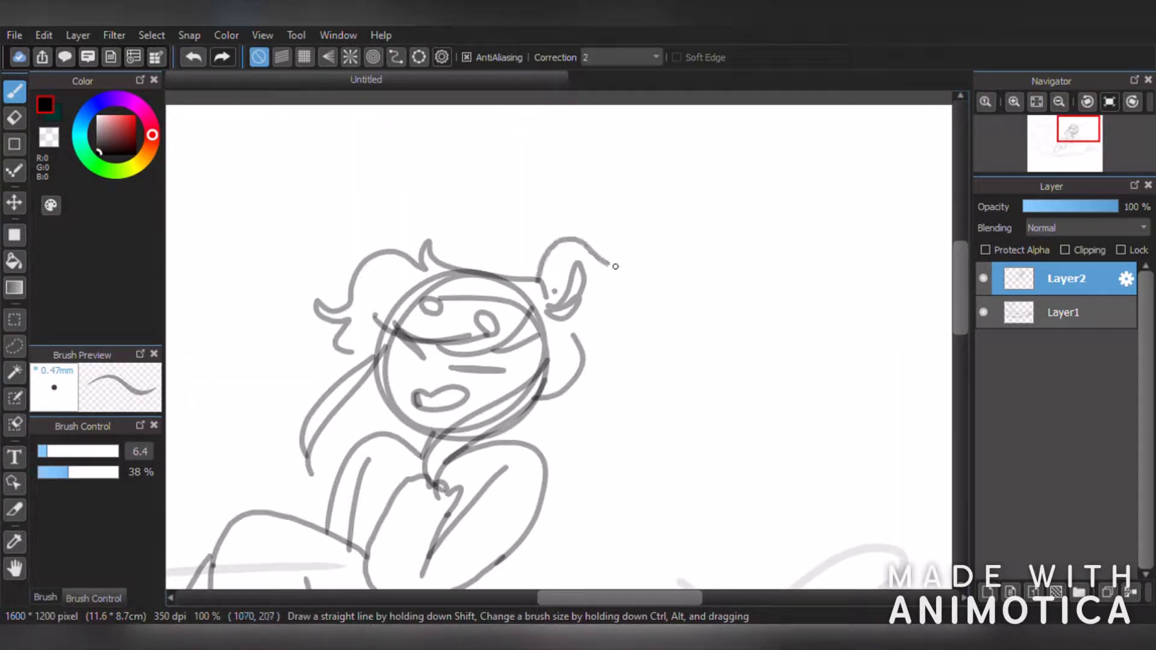
{"action": "left_click_drag", "start_coordinate": [623, 349], "coordinate": [575, 383]}
{"action": "scroll", "coordinate": [593, 337], "scroll_direction": "down", "scroll_amount": 2}
{"action": "scroll", "coordinate": [534, 415], "scroll_direction": "up", "scroll_amount": 5}
- Draw the neckline across the chest and short clothing lines at both shoulders
{"action": "left_click_drag", "start_coordinate": [602, 319], "coordinate": [698, 243]}
{"action": "mouse_move", "coordinate": [602, 253]}
{"action": "left_mouse_down"}
{"action": "mouse_move", "coordinate": [511, 339]}
{"action": "mouse_move", "coordinate": [318, 220]}
{"action": "left_mouse_up"}
{"action": "left_click_drag", "start_coordinate": [209, 280], "coordinate": [235, 235]}
{"action": "left_click_drag", "start_coordinate": [225, 250], "coordinate": [266, 189]}
{"action": "scroll", "coordinate": [265, 199], "scroll_direction": "down", "scroll_amount": 5}
{"action": "scroll", "coordinate": [240, 251], "scroll_direction": "up", "scroll_amount": 3}
{"action": "scroll", "coordinate": [423, 235], "scroll_direction": "down", "scroll_amount": 1}
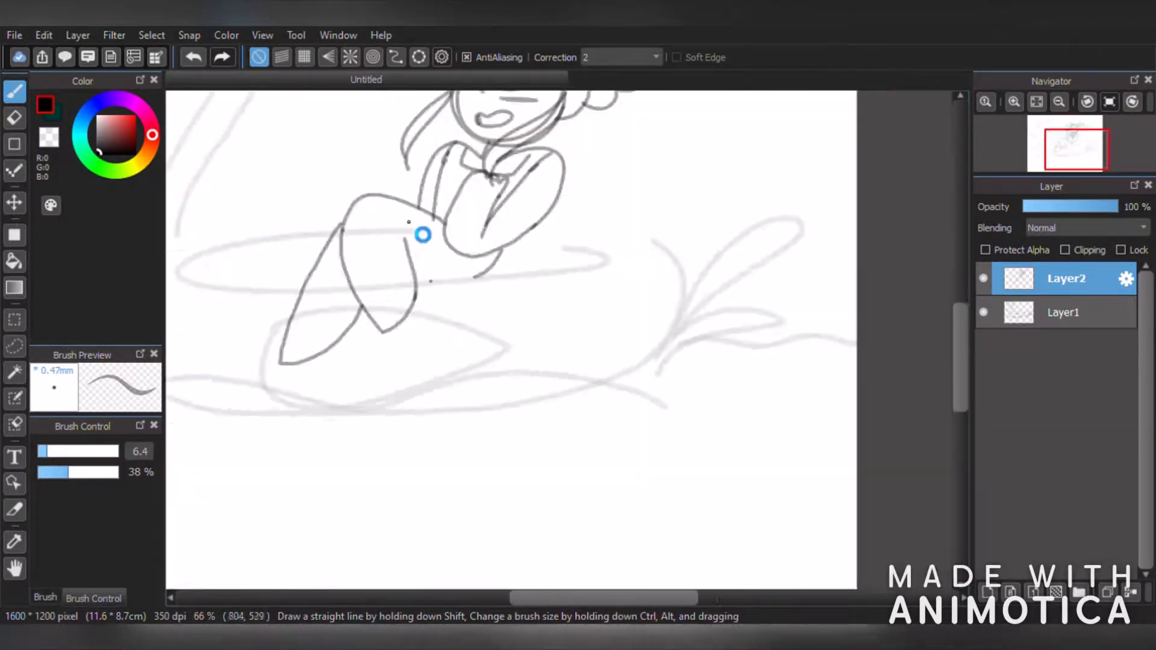
- Sketch a wavy skirt hem across the thigh, with pointed ends above the knee and behind the hip
{"action": "scroll", "coordinate": [346, 184], "scroll_direction": "up", "scroll_amount": 2}
{"action": "left_click_drag", "start_coordinate": [650, 390], "coordinate": [823, 485]}
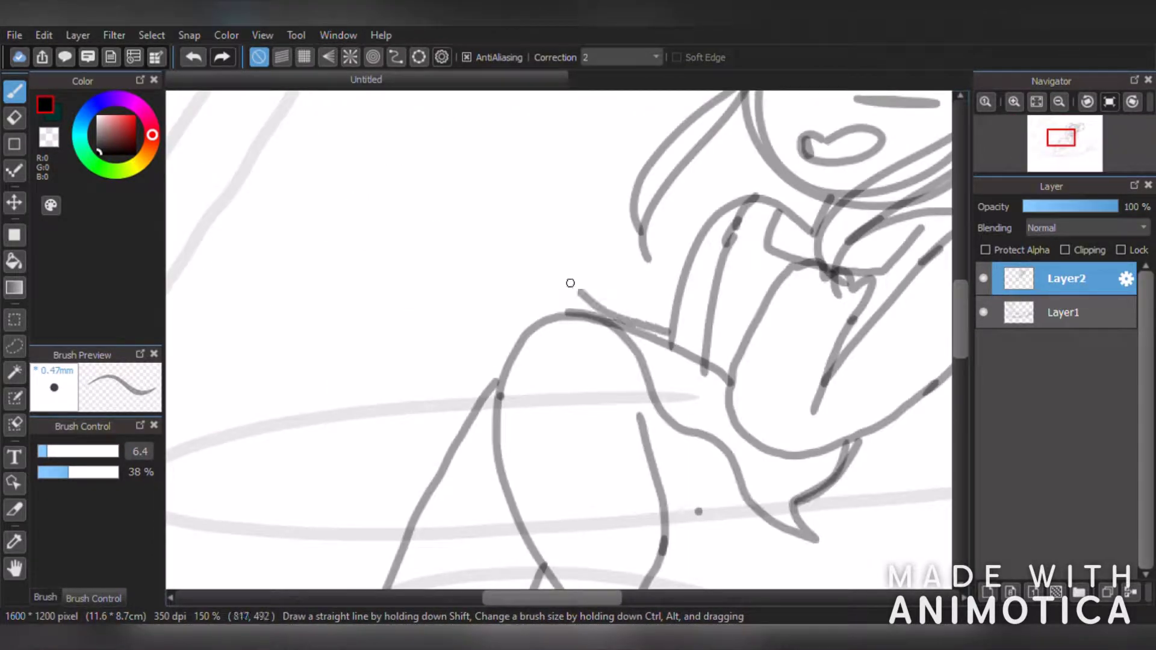
{"action": "scroll", "coordinate": [570, 283], "scroll_direction": "down", "scroll_amount": 4}
{"action": "scroll", "coordinate": [534, 312], "scroll_direction": "up", "scroll_amount": 5}
{"action": "scroll", "coordinate": [599, 333], "scroll_direction": "down", "scroll_amount": 4}
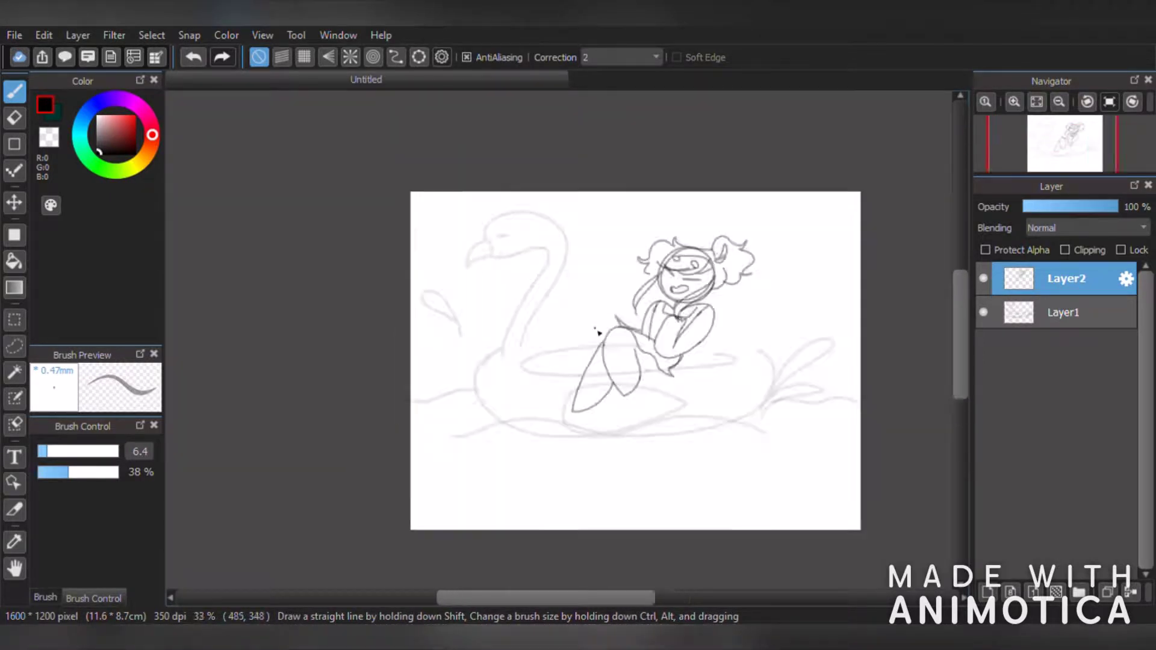
- Shade the band across the figure's forehead with dense strokes
{"action": "scroll", "coordinate": [598, 333], "scroll_direction": "up", "scroll_amount": 5}
{"action": "scroll", "coordinate": [503, 279], "scroll_direction": "down", "scroll_amount": 4}
{"action": "scroll", "coordinate": [570, 302], "scroll_direction": "up", "scroll_amount": 2}
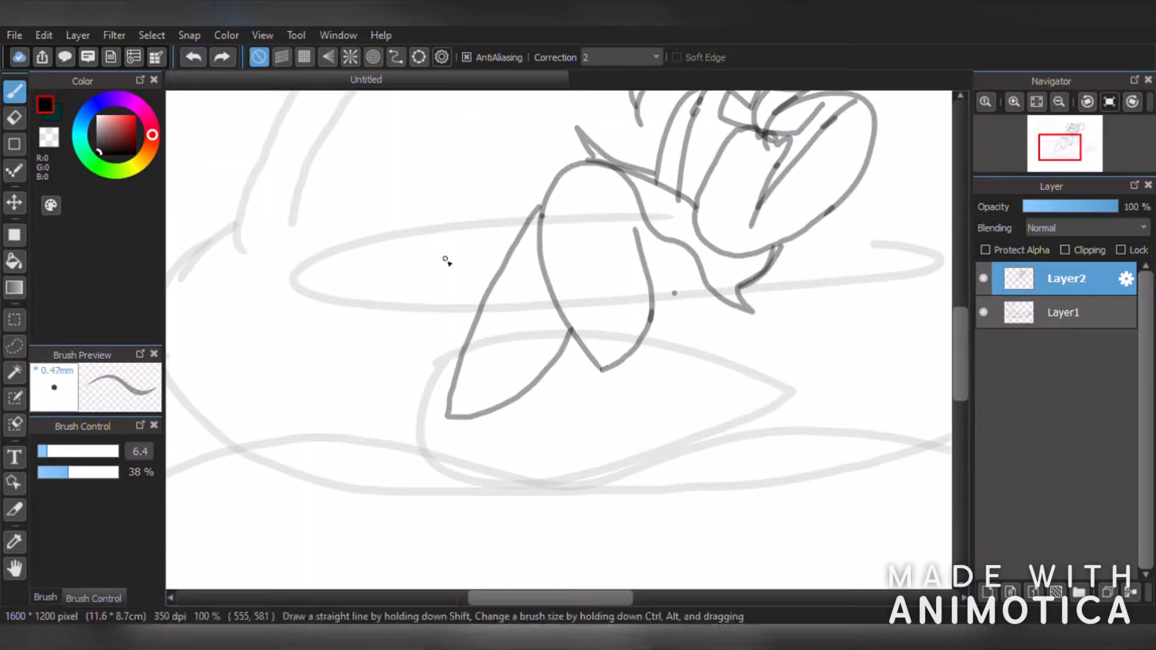
{"action": "scroll", "coordinate": [524, 211], "scroll_direction": "down", "scroll_amount": 3}
{"action": "scroll", "coordinate": [550, 256], "scroll_direction": "up", "scroll_amount": 5}
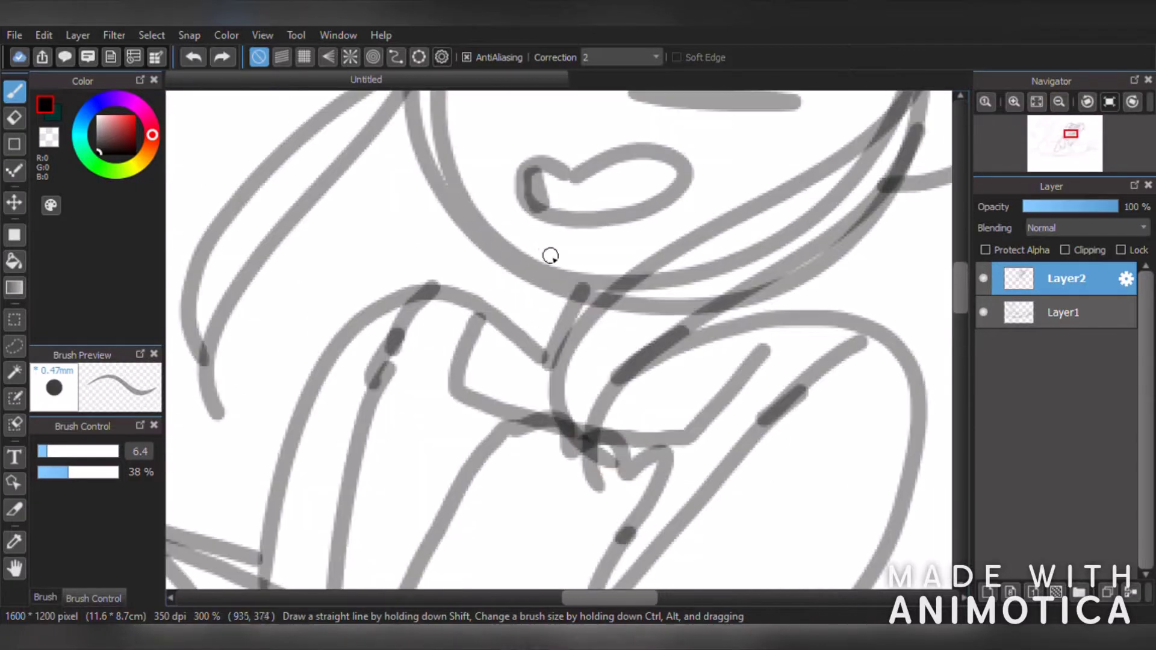
{"action": "scroll", "coordinate": [550, 256], "scroll_direction": "down", "scroll_amount": 4}
{"action": "scroll", "coordinate": [585, 170], "scroll_direction": "up", "scroll_amount": 3}
{"action": "mouse_move", "coordinate": [679, 200]}
{"action": "left_mouse_down"}
{"action": "mouse_move", "coordinate": [722, 331]}
{"action": "mouse_move", "coordinate": [717, 304]}
{"action": "left_mouse_up"}
{"action": "mouse_move", "coordinate": [446, 141]}
{"action": "left_mouse_down"}
{"action": "mouse_move", "coordinate": [640, 206]}
{"action": "mouse_move", "coordinate": [444, 140]}
{"action": "left_mouse_up"}
{"action": "left_click_drag", "start_coordinate": [463, 152], "coordinate": [398, 237]}
{"action": "mouse_move", "coordinate": [453, 181]}
{"action": "left_mouse_down"}
{"action": "mouse_move", "coordinate": [609, 253]}
{"action": "mouse_move", "coordinate": [624, 237]}
{"action": "mouse_move", "coordinate": [459, 176]}
{"action": "left_mouse_up"}
{"action": "scroll", "coordinate": [441, 208], "scroll_direction": "down", "scroll_amount": 4}
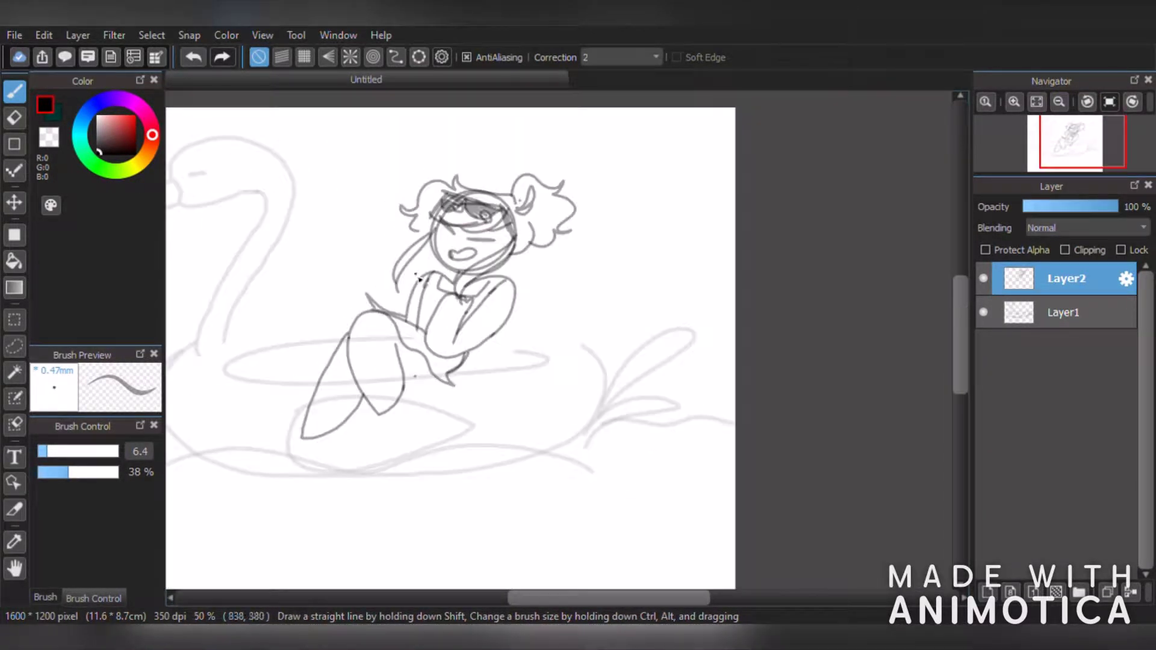
- Add a short line for the underside of the thigh below the skirt hem
{"action": "scroll", "coordinate": [377, 354], "scroll_direction": "up", "scroll_amount": 2}
{"action": "scroll", "coordinate": [331, 186], "scroll_direction": "down", "scroll_amount": 1}
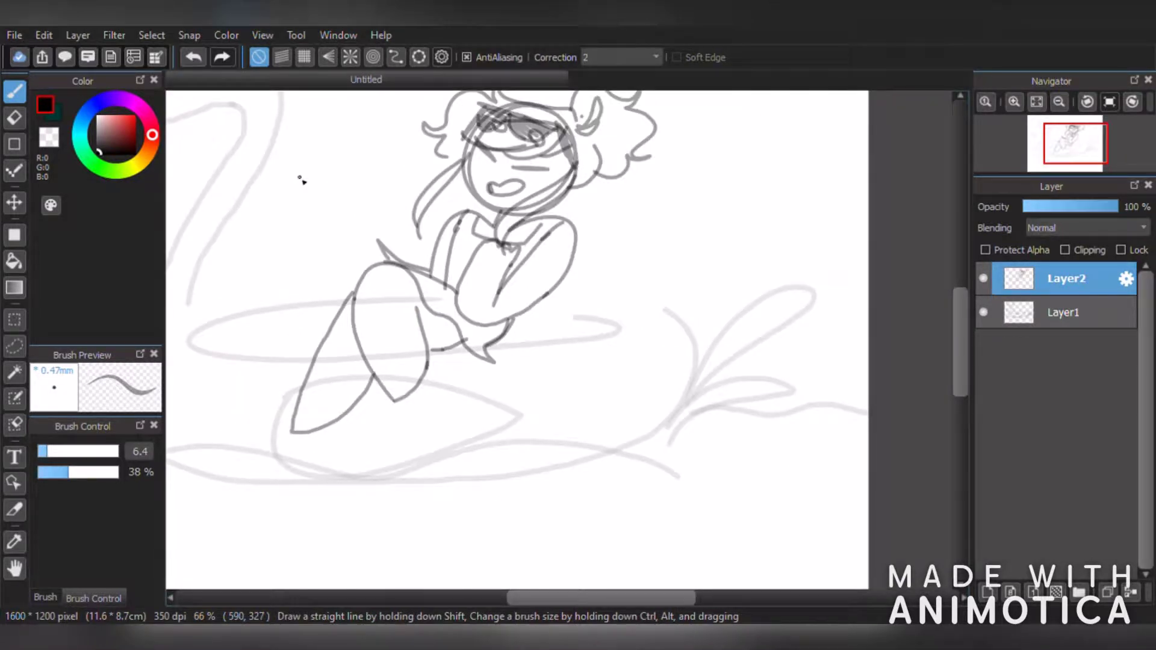
{"action": "scroll", "coordinate": [485, 175], "scroll_direction": "up", "scroll_amount": 2}
{"action": "scroll", "coordinate": [666, 354], "scroll_direction": "up", "scroll_amount": 1}
{"action": "left_click_drag", "start_coordinate": [527, 347], "coordinate": [519, 434]}
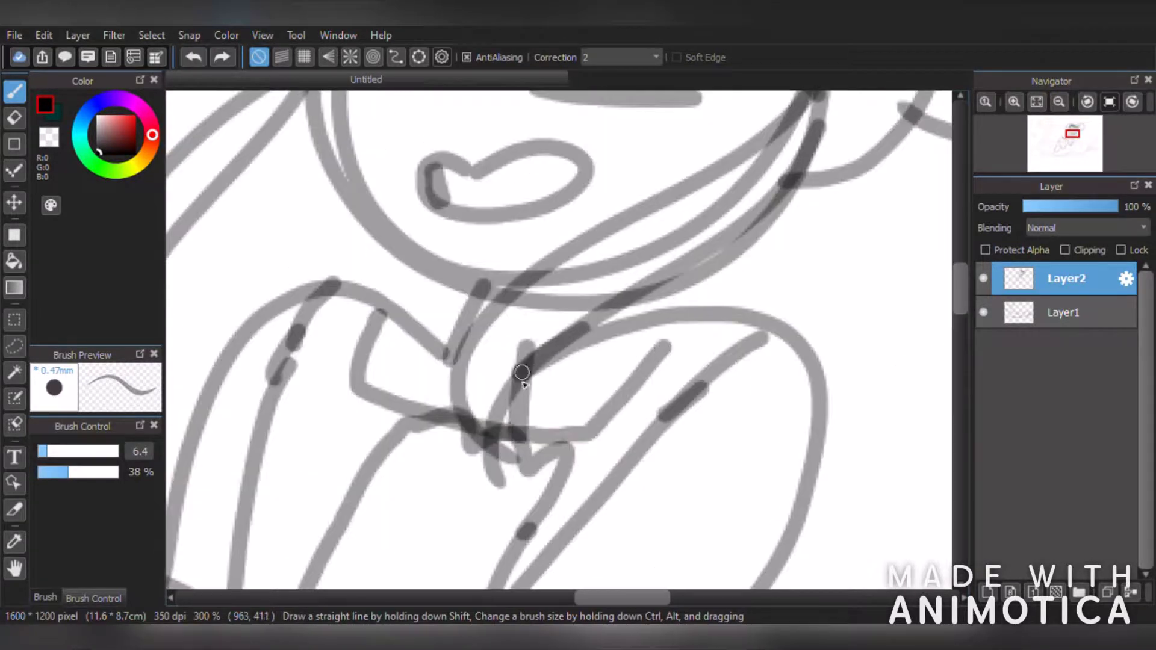
{"action": "left_click_drag", "start_coordinate": [510, 356], "coordinate": [531, 352]}
{"action": "left_click", "coordinate": [189, 62]}
{"action": "left_click", "coordinate": [196, 63]}
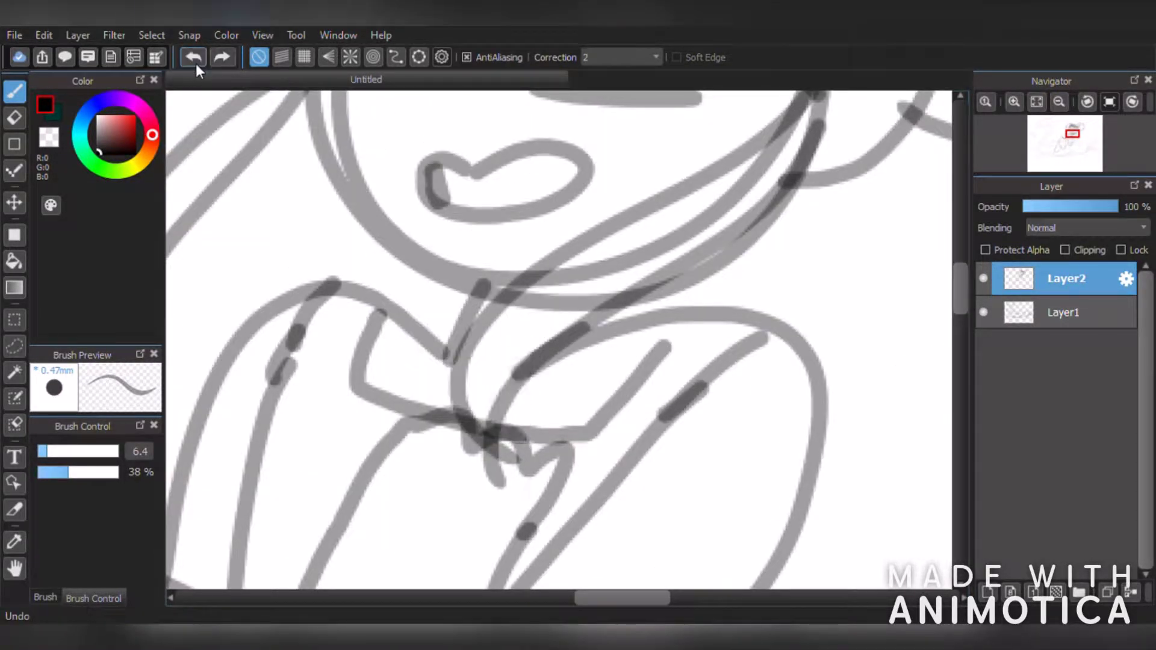
- Sketch a small upright rounded object between the figure's chin and hand
{"action": "mouse_move", "coordinate": [529, 455]}
{"action": "left_mouse_down"}
{"action": "mouse_move", "coordinate": [530, 392]}
{"action": "mouse_move", "coordinate": [515, 445]}
{"action": "left_mouse_up"}
{"action": "mouse_move", "coordinate": [554, 387]}
{"action": "left_mouse_down"}
{"action": "mouse_move", "coordinate": [475, 385]}
{"action": "mouse_move", "coordinate": [564, 388]}
{"action": "left_mouse_up"}
{"action": "left_click_drag", "start_coordinate": [524, 280], "coordinate": [524, 348]}
{"action": "scroll", "coordinate": [522, 348], "scroll_direction": "down", "scroll_amount": 5}
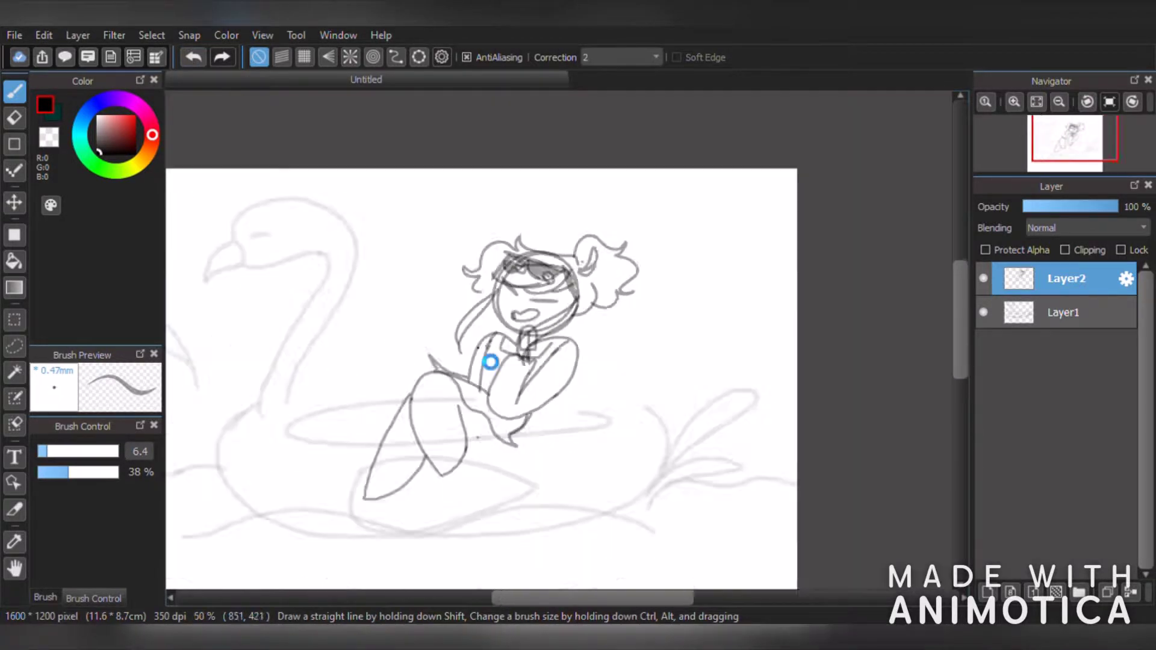
- Lower the opacity of Layer2 to 27% and merge it down into Layer1
{"action": "scroll", "coordinate": [859, 349], "scroll_direction": "up", "scroll_amount": 1}
{"action": "mouse_move", "coordinate": [1113, 207]}
{"action": "left_mouse_down"}
{"action": "mouse_move", "coordinate": [1057, 235]}
{"action": "mouse_move", "coordinate": [1053, 208]}
{"action": "left_mouse_up"}
{"action": "left_click", "coordinate": [1063, 312]}
{"action": "left_click", "coordinate": [1063, 278]}
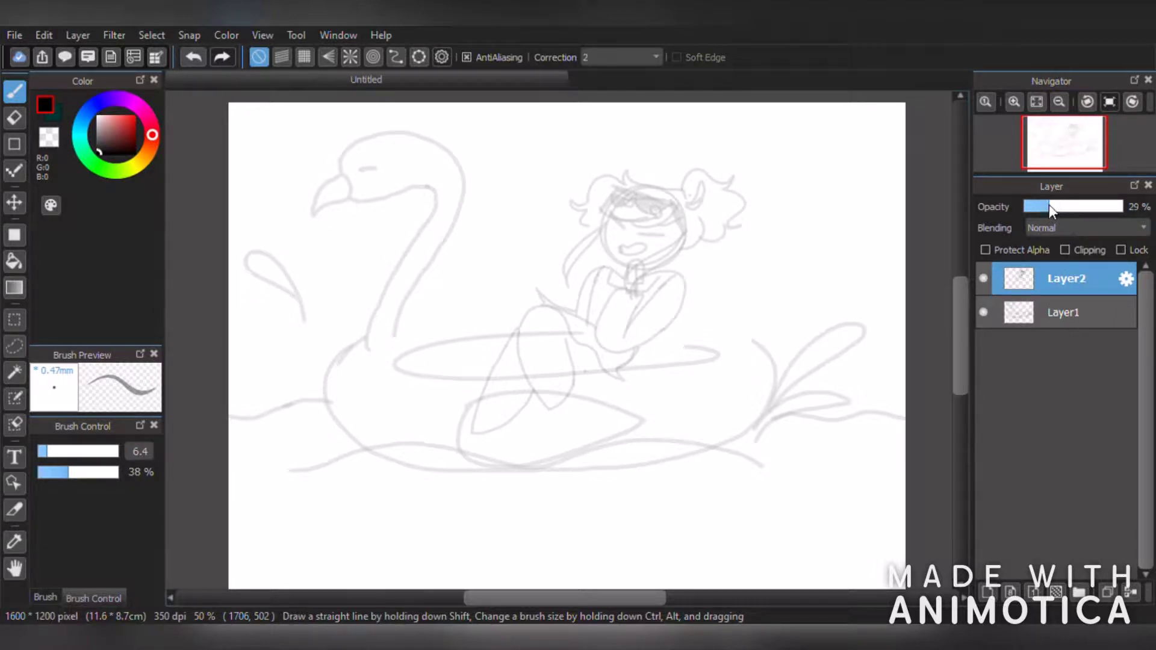
{"action": "left_click_drag", "start_coordinate": [1049, 205], "coordinate": [1050, 206]}
{"action": "scroll", "coordinate": [693, 265], "scroll_direction": "down", "scroll_amount": 1}
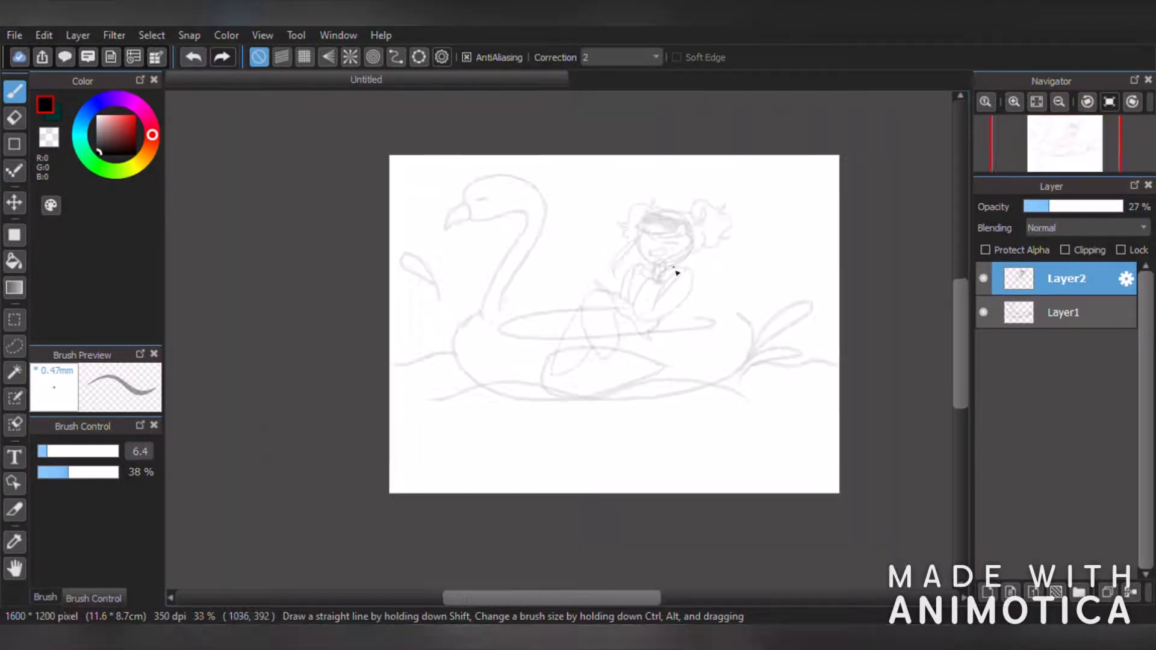
{"action": "scroll", "coordinate": [672, 274], "scroll_direction": "up", "scroll_amount": 1}
{"action": "left_click", "coordinate": [1130, 592]}
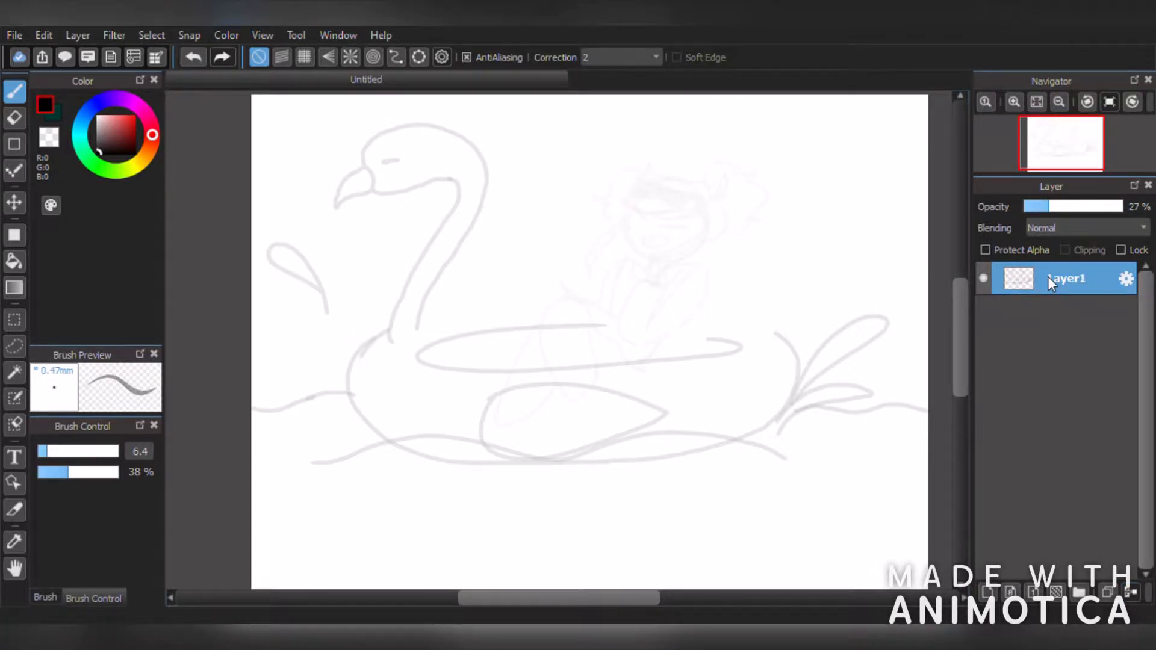
- Undo the merge that lost the figure's visibility, merge Layer2 down into Layer1 again and name the result Sketch
{"action": "key", "text": "ctrl+z"}
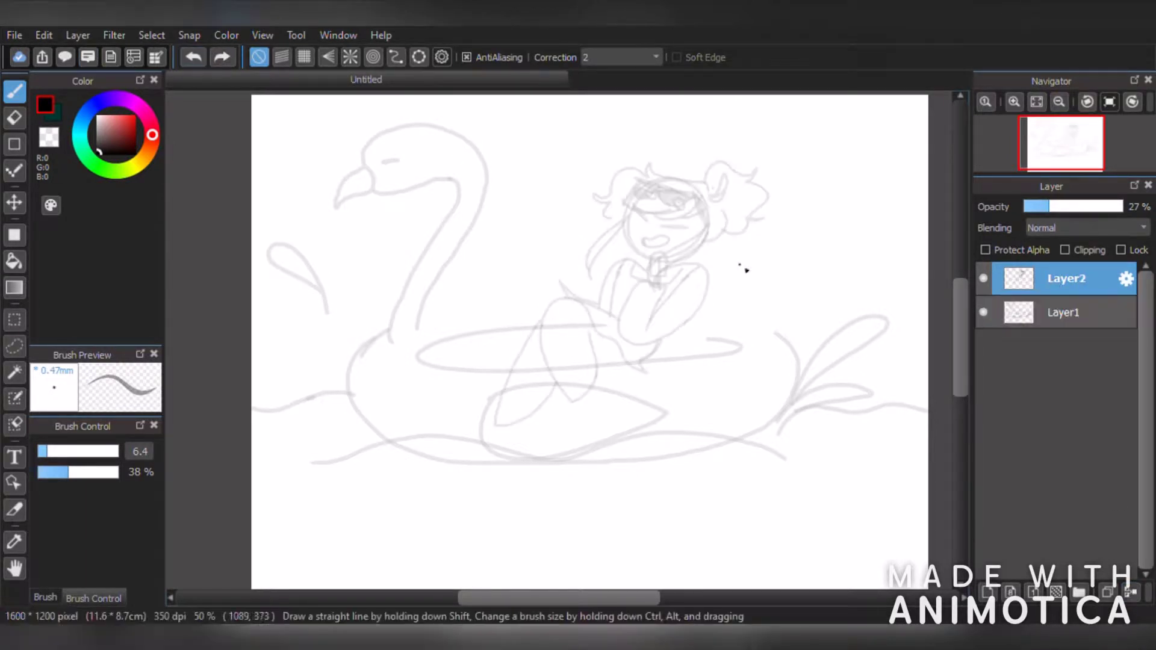
{"action": "left_click", "coordinate": [1131, 592]}
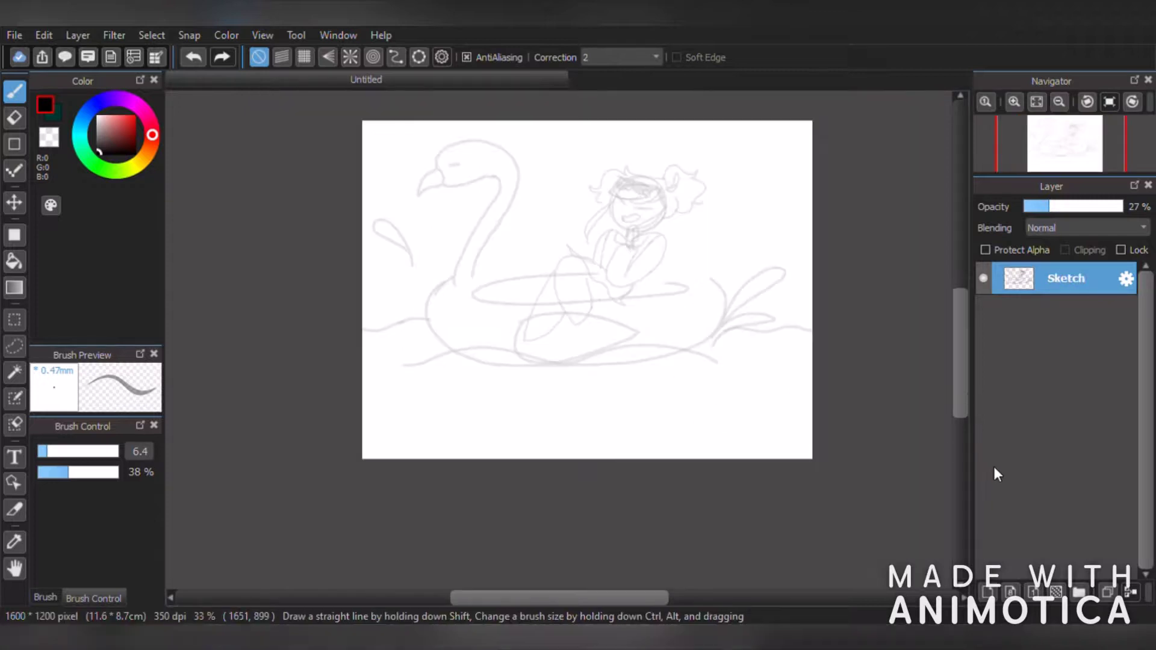
- Add a new layer above Sketch and set up the Pen (Sharp) brush at size 5
{"action": "scroll", "coordinate": [683, 227], "scroll_direction": "up", "scroll_amount": 2}
{"action": "key", "text": "ctrl+shift+n"}
{"action": "scroll", "coordinate": [438, 134], "scroll_direction": "up", "scroll_amount": 2}
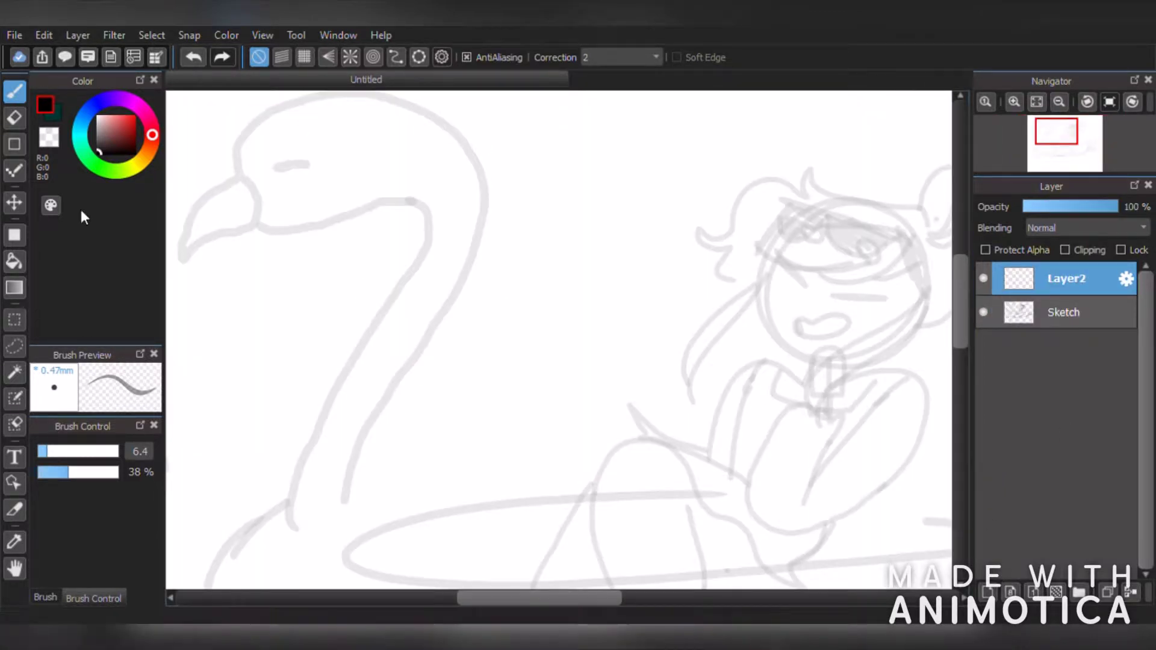
{"action": "left_click", "coordinate": [40, 596]}
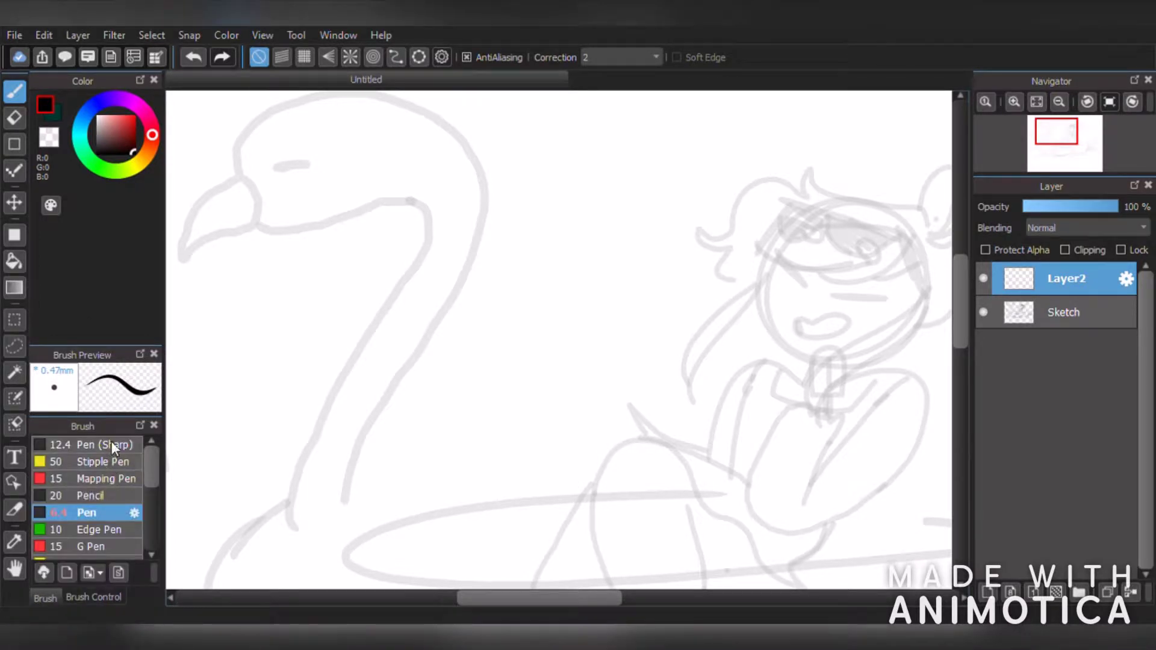
{"action": "left_click", "coordinate": [111, 441]}
{"action": "left_click_drag", "start_coordinate": [53, 460], "coordinate": [43, 459]}
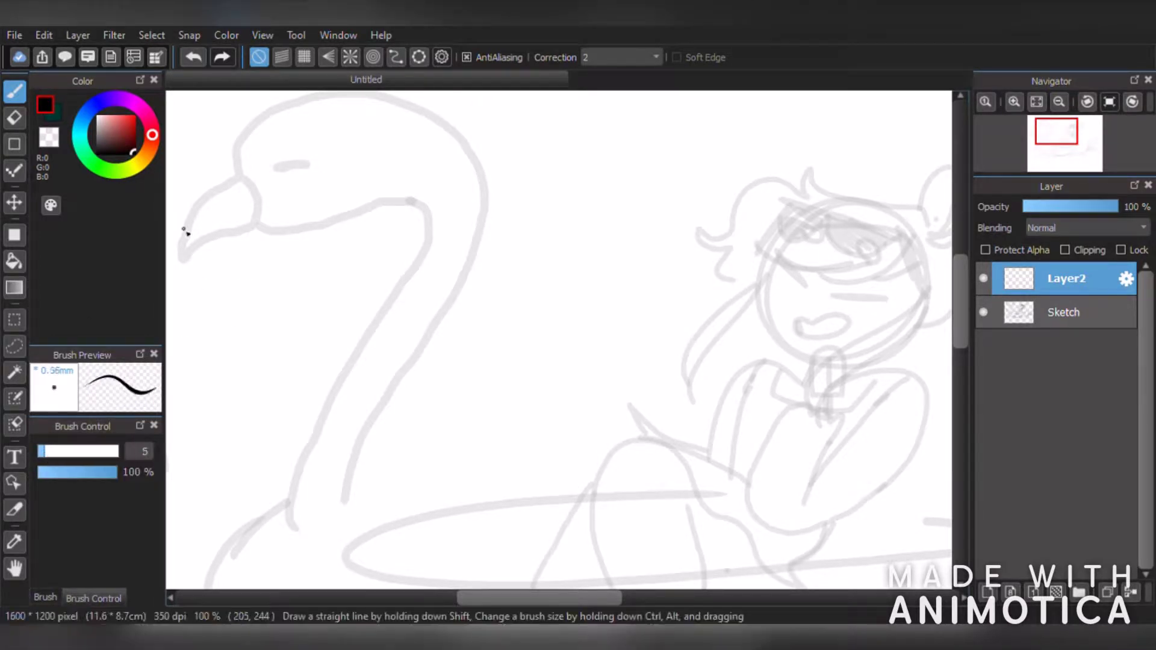
- Try to ink the left side of the girl's face with a short thick curve
{"action": "scroll", "coordinate": [460, 199], "scroll_direction": "down", "scroll_amount": 3}
{"action": "scroll", "coordinate": [492, 322], "scroll_direction": "up", "scroll_amount": 3}
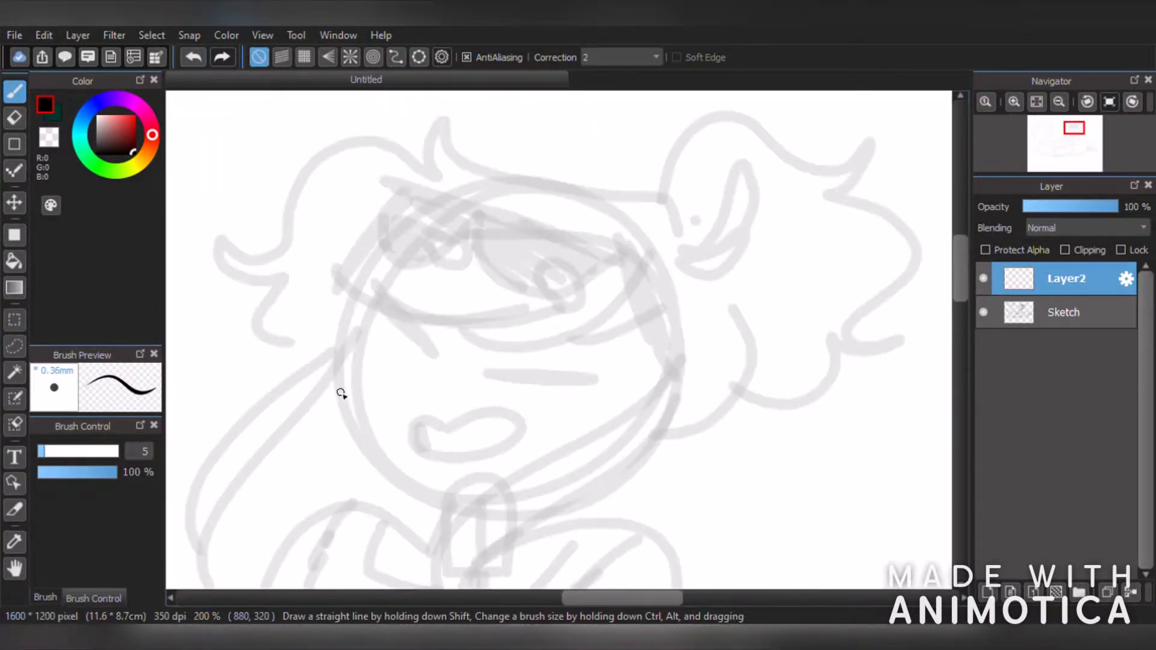
{"action": "scroll", "coordinate": [344, 383], "scroll_direction": "up", "scroll_amount": 2}
{"action": "left_click_drag", "start_coordinate": [360, 250], "coordinate": [439, 583]}
{"action": "scroll", "coordinate": [454, 570], "scroll_direction": "down", "scroll_amount": 7}
{"action": "scroll", "coordinate": [454, 572], "scroll_direction": "up", "scroll_amount": 5}
{"action": "scroll", "coordinate": [325, 397], "scroll_direction": "up", "scroll_amount": 3}
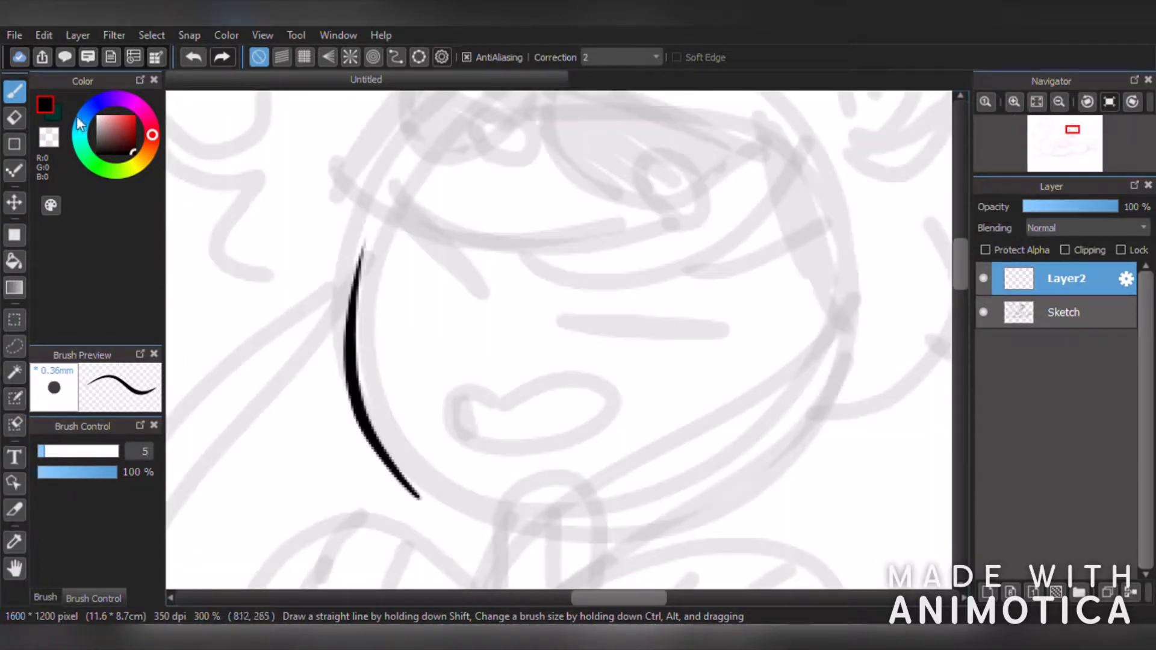
{"action": "key", "text": "ctrl+z"}
- Try to ink the girl's jawline as a single sweeping curve from the left temple around the chin
{"action": "left_click_drag", "start_coordinate": [369, 206], "coordinate": [774, 446]}
{"action": "scroll", "coordinate": [775, 446], "scroll_direction": "down", "scroll_amount": 2}
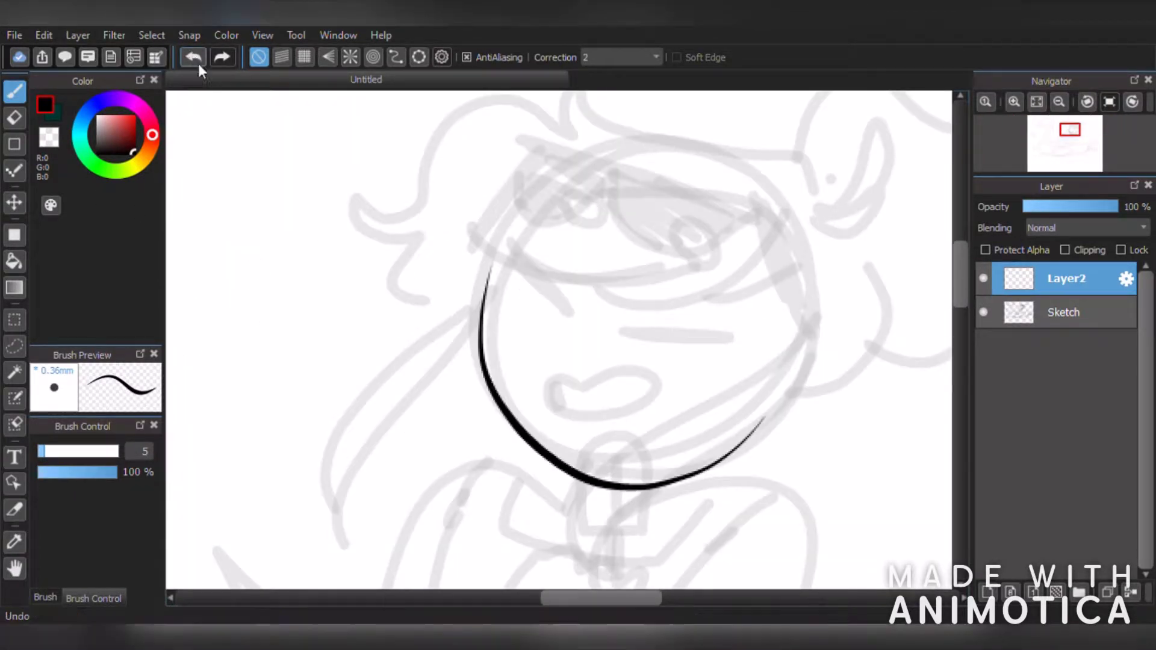
{"action": "left_click", "coordinate": [194, 59]}
{"action": "left_click_drag", "start_coordinate": [494, 265], "coordinate": [792, 421]}
{"action": "left_click", "coordinate": [195, 60]}
- Try to ink the jawline together with a long strand curving from the right cheek across the chin
{"action": "mouse_move", "coordinate": [499, 268]}
{"action": "left_mouse_down"}
{"action": "mouse_move", "coordinate": [694, 447]}
{"action": "mouse_move", "coordinate": [736, 428]}
{"action": "left_mouse_up"}
{"action": "left_click_drag", "start_coordinate": [824, 299], "coordinate": [587, 588]}
{"action": "scroll", "coordinate": [621, 518], "scroll_direction": "down", "scroll_amount": 3}
{"action": "scroll", "coordinate": [625, 527], "scroll_direction": "up", "scroll_amount": 3}
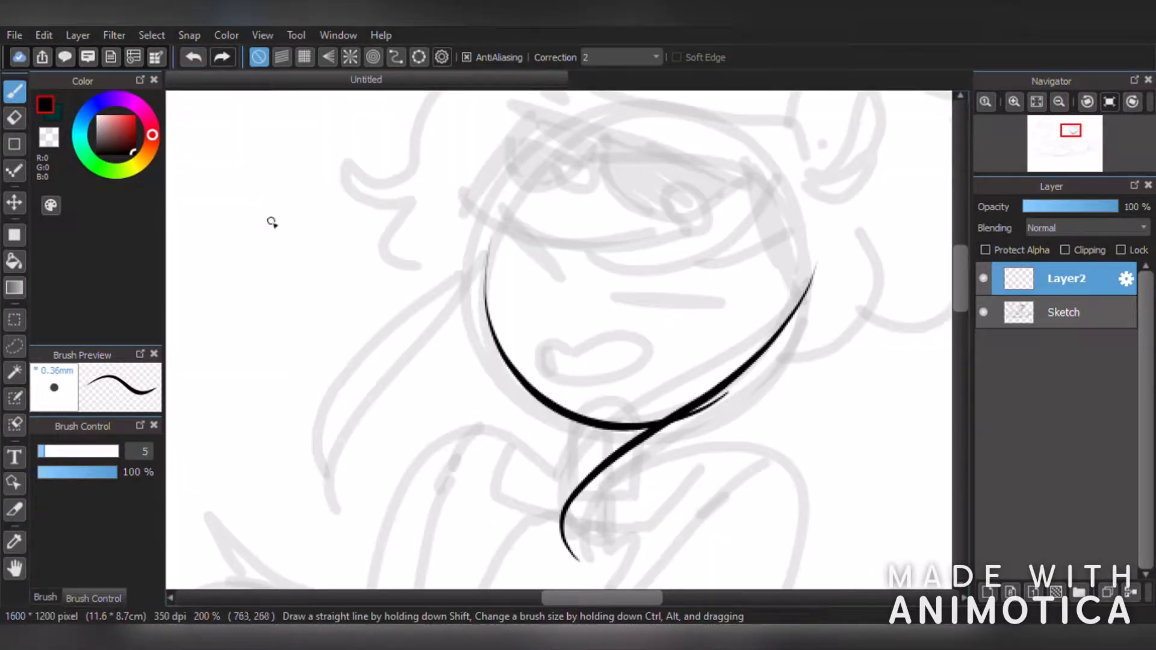
{"action": "left_click", "coordinate": [195, 58]}
- Ink the jawline as a tapered curve from the left temple around the chin to the lower right cheek
{"action": "scroll", "coordinate": [490, 201], "scroll_direction": "up", "scroll_amount": 2}
{"action": "left_click_drag", "start_coordinate": [506, 253], "coordinate": [697, 439]}
{"action": "scroll", "coordinate": [431, 177], "scroll_direction": "down", "scroll_amount": 2}
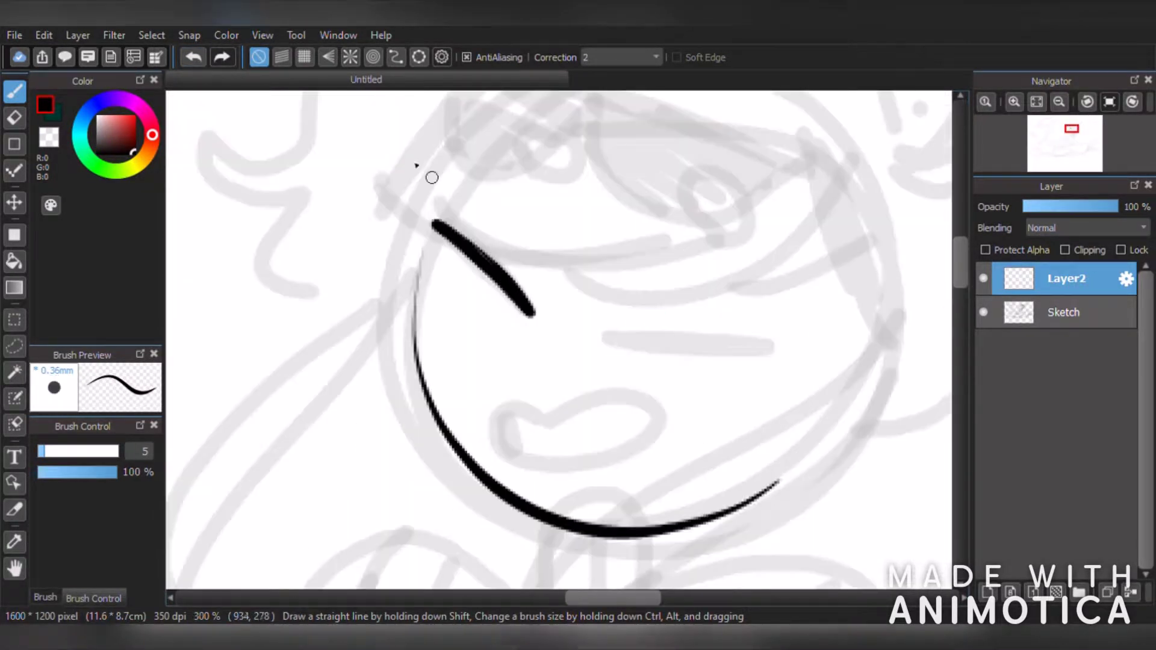
- Try to ink the two closed eyes as short thick strokes over the sketch
{"action": "left_click", "coordinate": [197, 59]}
{"action": "left_click_drag", "start_coordinate": [463, 241], "coordinate": [536, 315]}
{"action": "left_click_drag", "start_coordinate": [752, 348], "coordinate": [622, 339]}
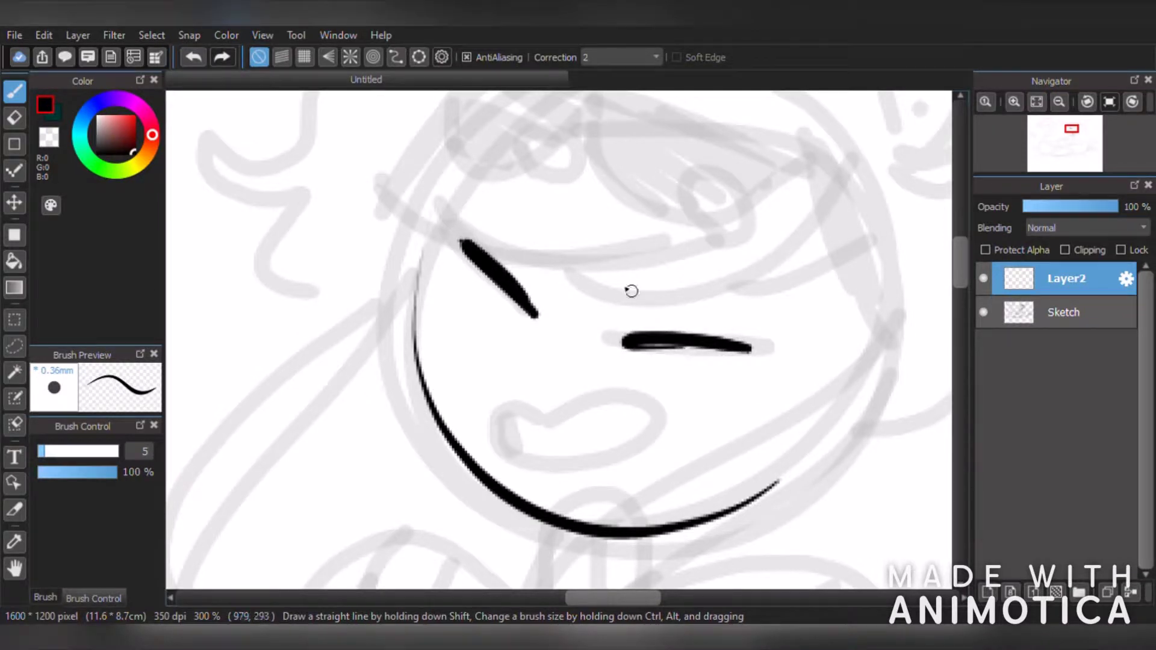
{"action": "left_click", "coordinate": [194, 58]}
{"action": "scroll", "coordinate": [665, 299], "scroll_direction": "up", "scroll_amount": 2}
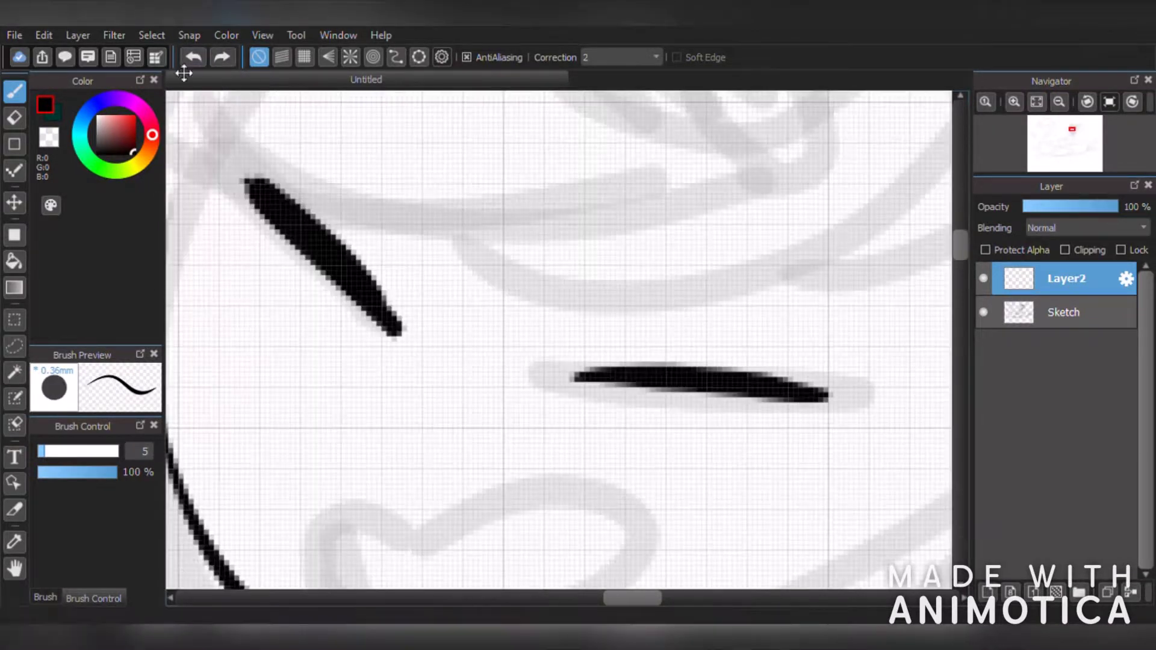
{"action": "left_click", "coordinate": [194, 58]}
- Try to ink the right-hand closed eye as a slightly arched line, undoing both eye strokes
{"action": "mouse_move", "coordinate": [563, 380]}
{"action": "left_mouse_down"}
{"action": "mouse_move", "coordinate": [776, 380]}
{"action": "mouse_move", "coordinate": [828, 394]}
{"action": "left_mouse_up"}
{"action": "scroll", "coordinate": [798, 395], "scroll_direction": "down", "scroll_amount": 4}
{"action": "scroll", "coordinate": [794, 410], "scroll_direction": "up", "scroll_amount": 3}
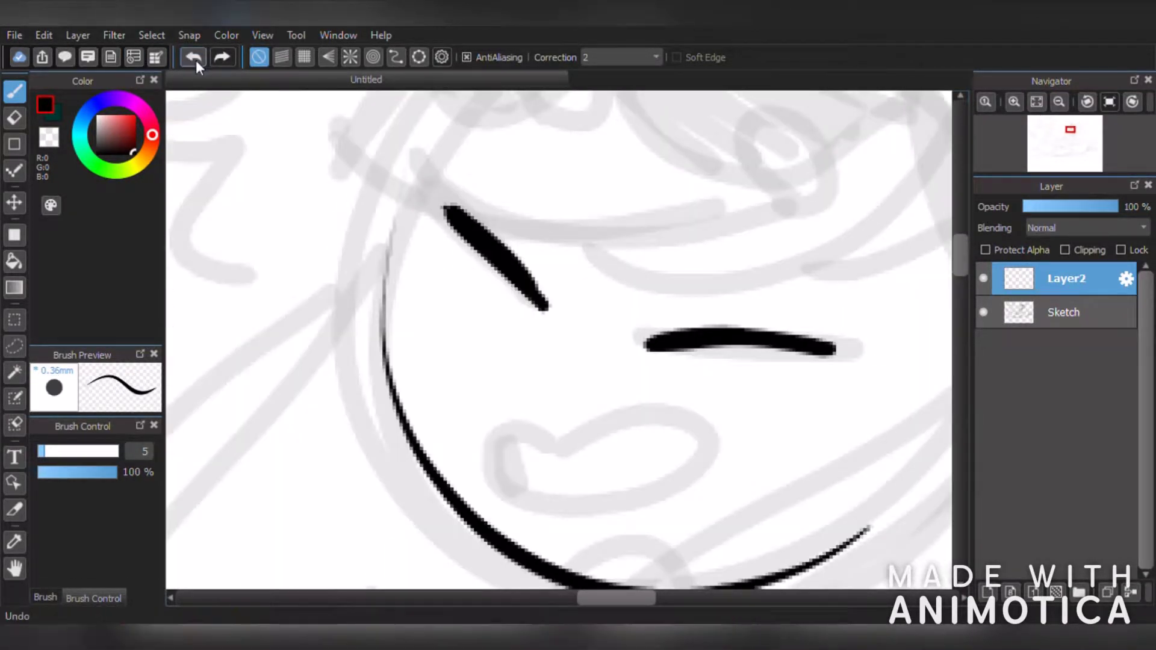
{"action": "left_click", "coordinate": [194, 59]}
{"action": "left_click_drag", "start_coordinate": [654, 333], "coordinate": [828, 345]}
{"action": "scroll", "coordinate": [689, 439], "scroll_direction": "down", "scroll_amount": 3}
{"action": "scroll", "coordinate": [688, 441], "scroll_direction": "up", "scroll_amount": 2}
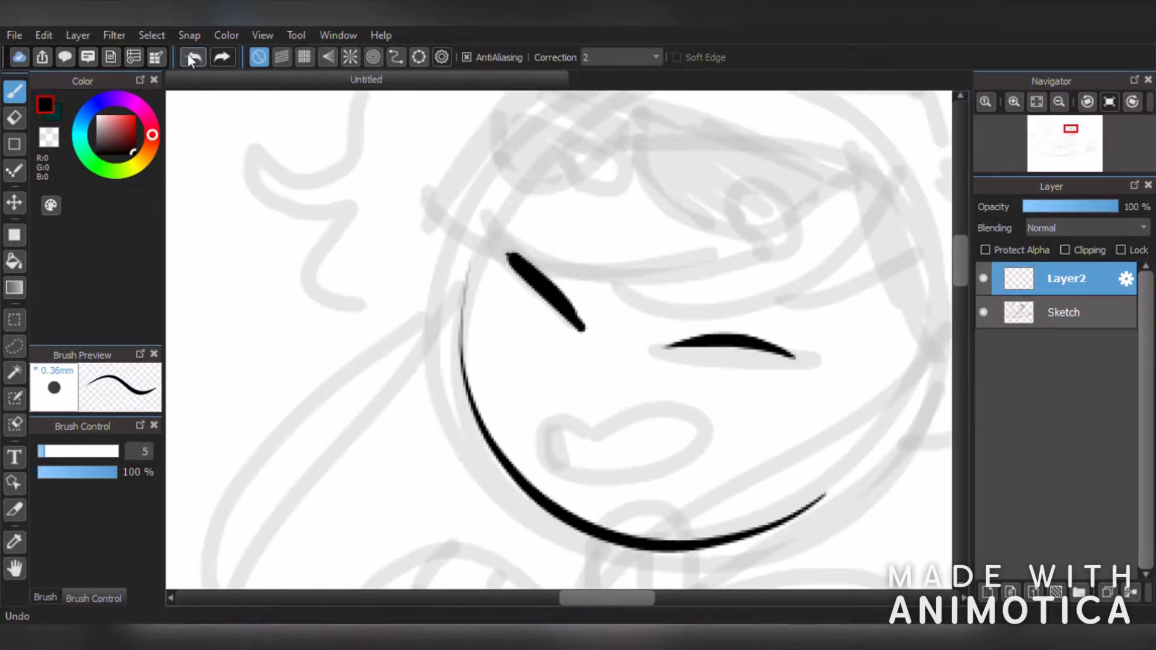
{"action": "left_click", "coordinate": [190, 58]}
{"action": "left_click", "coordinate": [190, 58]}
- Ink both closed eyes as short straight lines, the left one slanting down toward the nose
{"action": "left_click_drag", "start_coordinate": [507, 250], "coordinate": [566, 307]}
{"action": "left_click_drag", "start_coordinate": [778, 358], "coordinate": [663, 349]}
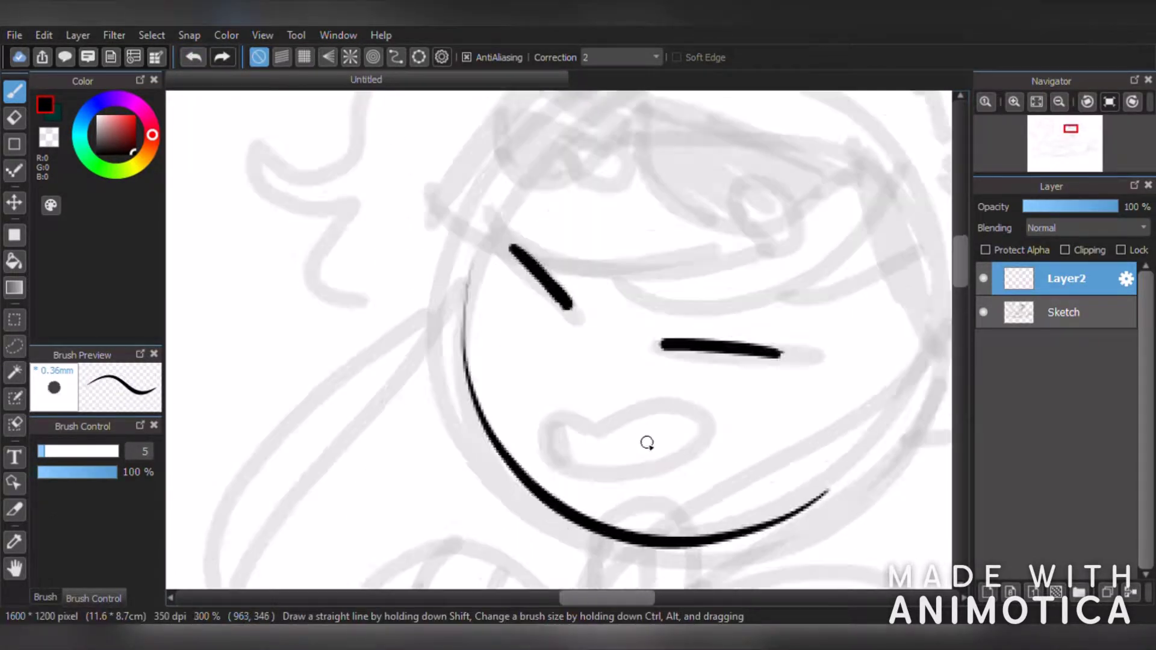
- Try to ink the open mouth outline with the thick brush, including its dark left corner
{"action": "scroll", "coordinate": [641, 449], "scroll_direction": "up", "scroll_amount": 2}
{"action": "mouse_move", "coordinate": [587, 395]}
{"action": "left_mouse_down"}
{"action": "mouse_move", "coordinate": [702, 457]}
{"action": "mouse_move", "coordinate": [595, 417]}
{"action": "left_mouse_up"}
{"action": "scroll", "coordinate": [557, 399], "scroll_direction": "down", "scroll_amount": 4}
{"action": "scroll", "coordinate": [566, 403], "scroll_direction": "up", "scroll_amount": 3}
{"action": "key", "text": "ctrl+z"}
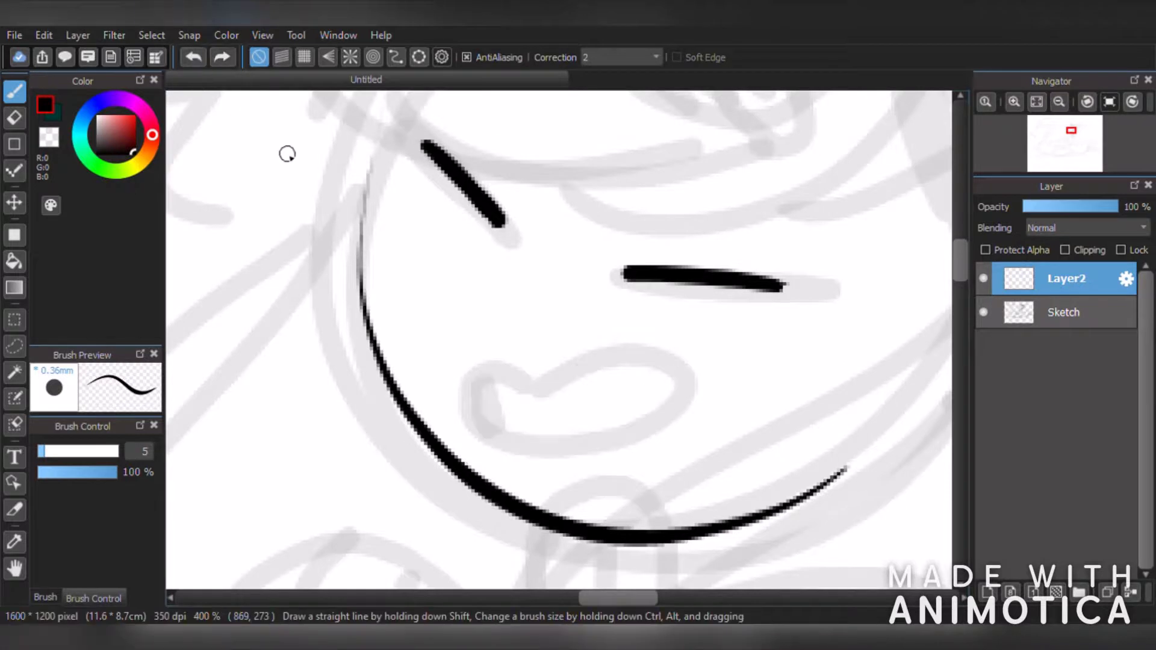
{"action": "mouse_move", "coordinate": [599, 368]}
{"action": "left_mouse_down"}
{"action": "mouse_move", "coordinate": [707, 370]}
{"action": "mouse_move", "coordinate": [598, 399]}
{"action": "left_mouse_up"}
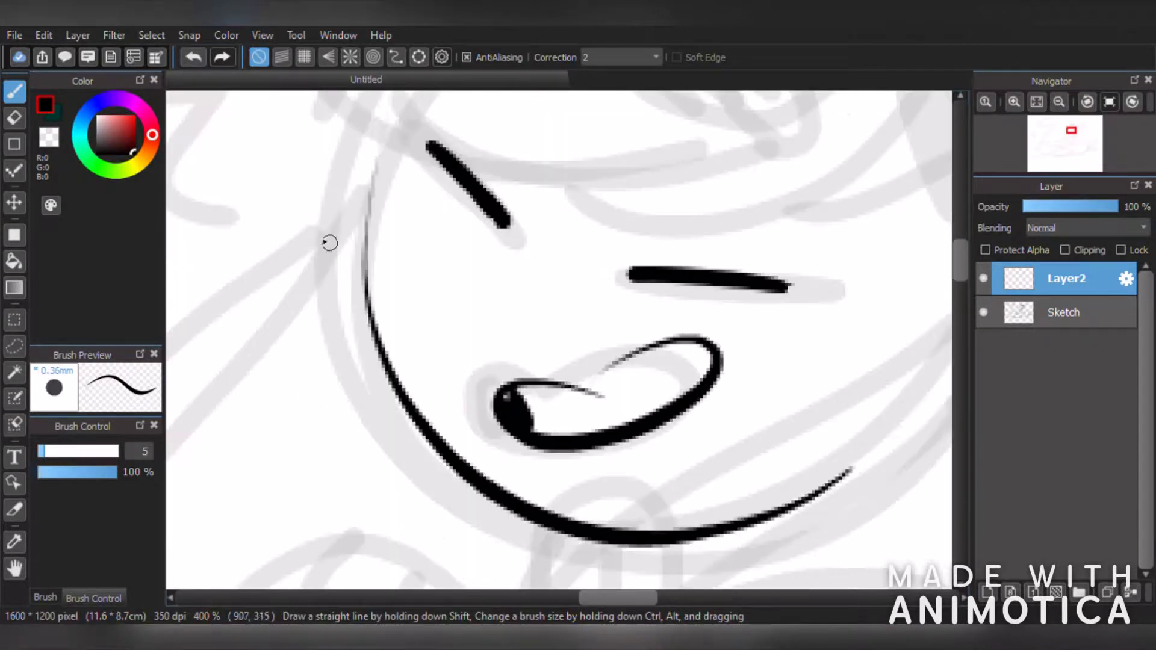
{"action": "left_click", "coordinate": [190, 57]}
{"action": "left_click", "coordinate": [190, 57]}
- Thicken both closed eyes with a second stroke along their lower edges
{"action": "left_click_drag", "start_coordinate": [514, 237], "coordinate": [449, 168]}
{"action": "left_click_drag", "start_coordinate": [649, 286], "coordinate": [782, 294]}
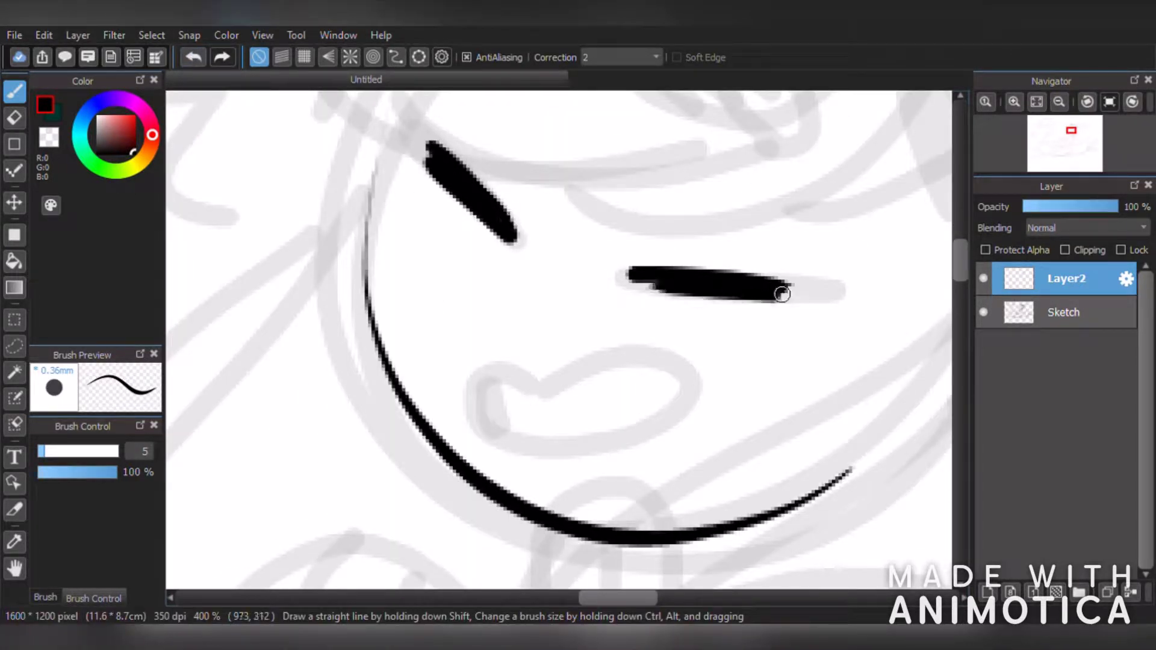
- Try to ink the mouth again with a filled left corner, keeping the thickened eyes when undoing
{"action": "scroll", "coordinate": [703, 355], "scroll_direction": "down", "scroll_amount": 4}
{"action": "scroll", "coordinate": [673, 374], "scroll_direction": "up", "scroll_amount": 5}
{"action": "mouse_move", "coordinate": [633, 301]}
{"action": "left_mouse_down"}
{"action": "mouse_move", "coordinate": [517, 291]}
{"action": "mouse_move", "coordinate": [615, 319]}
{"action": "left_mouse_up"}
{"action": "left_click_drag", "start_coordinate": [529, 292], "coordinate": [507, 341]}
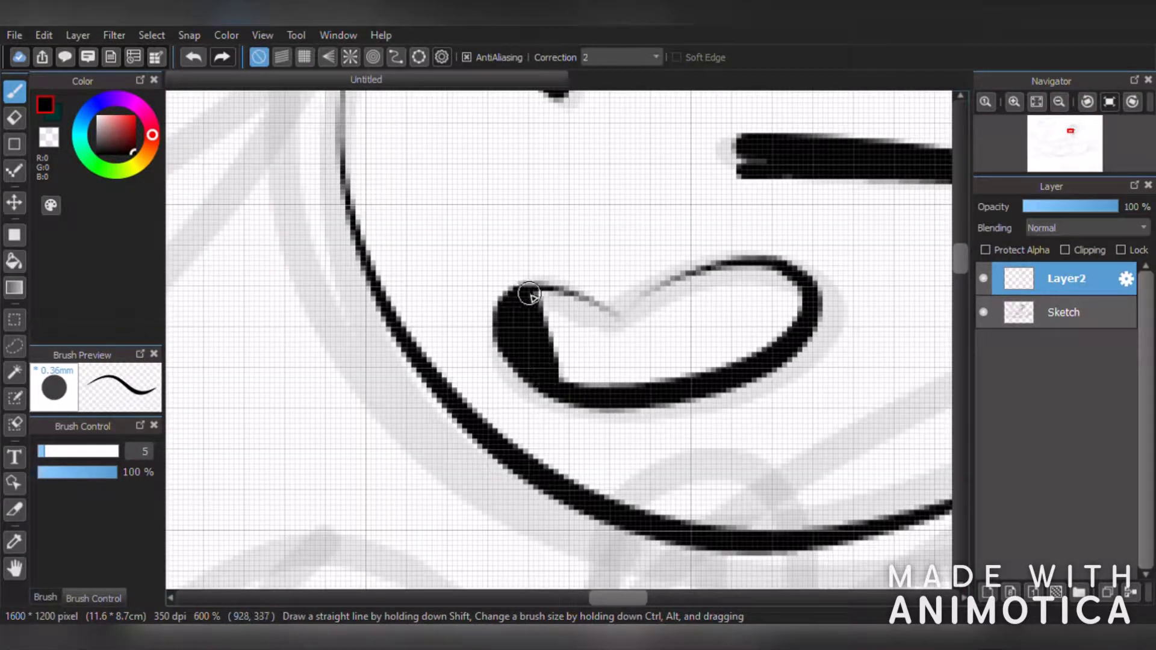
{"action": "scroll", "coordinate": [531, 280], "scroll_direction": "down", "scroll_amount": 5}
{"action": "scroll", "coordinate": [542, 262], "scroll_direction": "up", "scroll_amount": 5}
{"action": "left_click", "coordinate": [194, 56]}
{"action": "left_click", "coordinate": [196, 57]}
{"action": "left_click", "coordinate": [196, 57]}
{"action": "left_click", "coordinate": [196, 56]}
{"action": "left_click", "coordinate": [196, 56]}
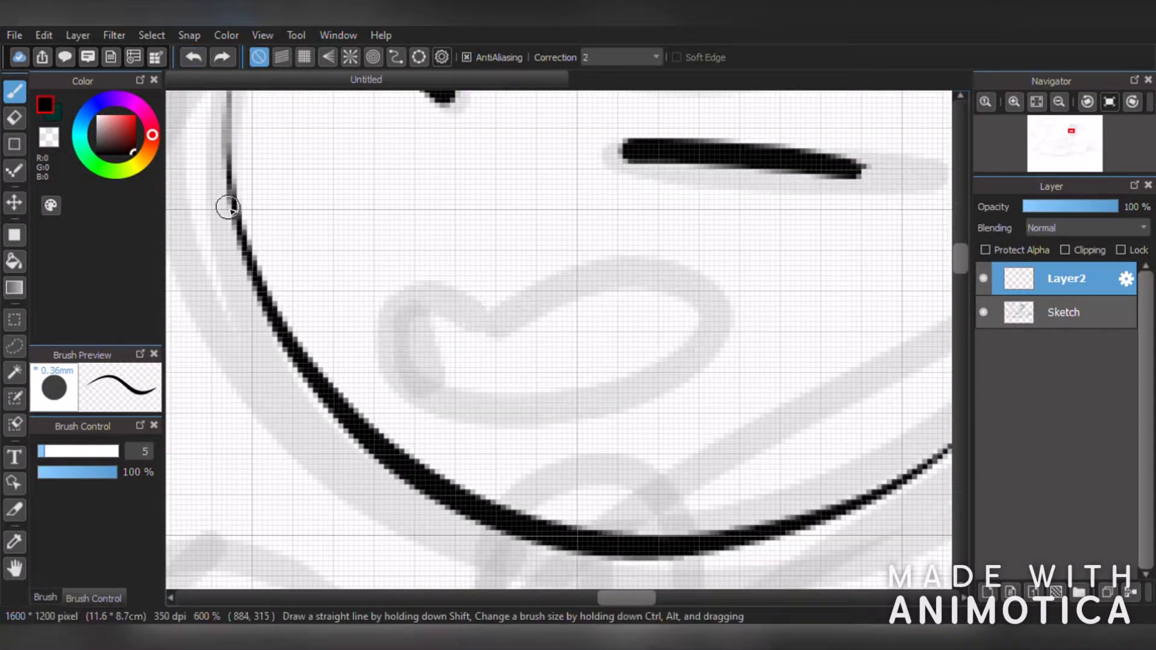
{"action": "left_click", "coordinate": [222, 57]}
{"action": "mouse_move", "coordinate": [515, 307]}
{"action": "left_mouse_down"}
{"action": "mouse_move", "coordinate": [443, 292]}
{"action": "mouse_move", "coordinate": [527, 327]}
{"action": "left_mouse_up"}
{"action": "left_click", "coordinate": [193, 57]}
- Switch to the Pen brush at size 2 and ink a thin mouth outline with a line marking off its left corner
{"action": "left_click", "coordinate": [45, 597]}
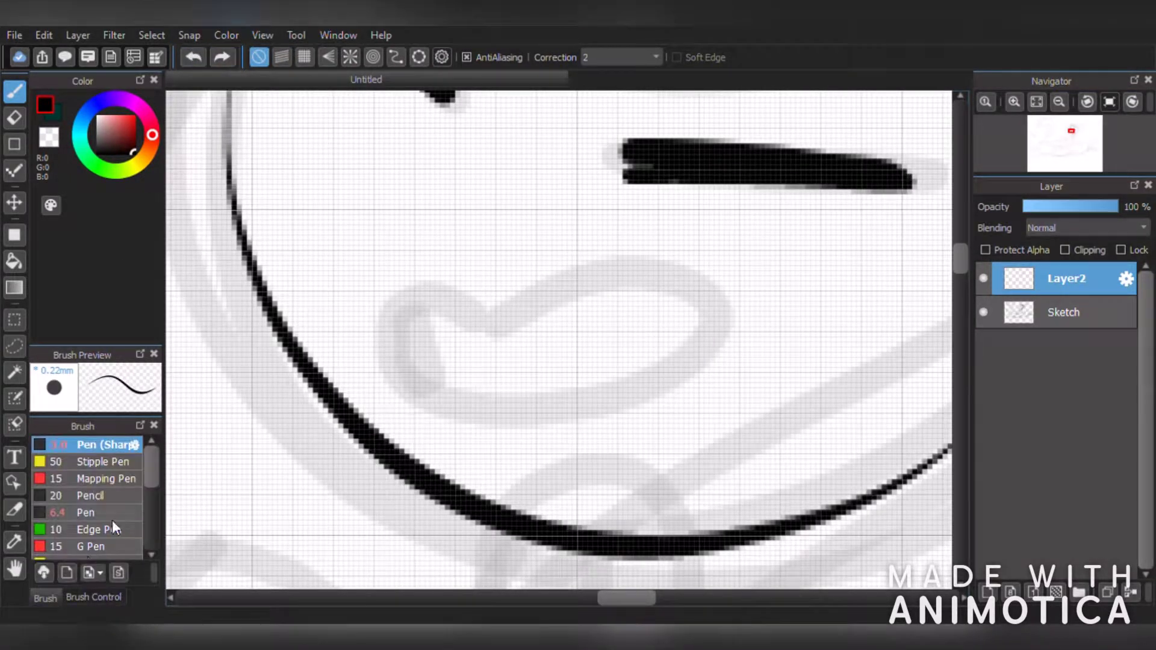
{"action": "left_click", "coordinate": [112, 520]}
{"action": "left_click", "coordinate": [75, 595]}
{"action": "mouse_move", "coordinate": [510, 335]}
{"action": "left_mouse_down"}
{"action": "mouse_move", "coordinate": [488, 398]}
{"action": "mouse_move", "coordinate": [509, 332]}
{"action": "mouse_move", "coordinate": [536, 306]}
{"action": "mouse_move", "coordinate": [503, 334]}
{"action": "left_mouse_up"}
{"action": "left_click", "coordinate": [193, 57]}
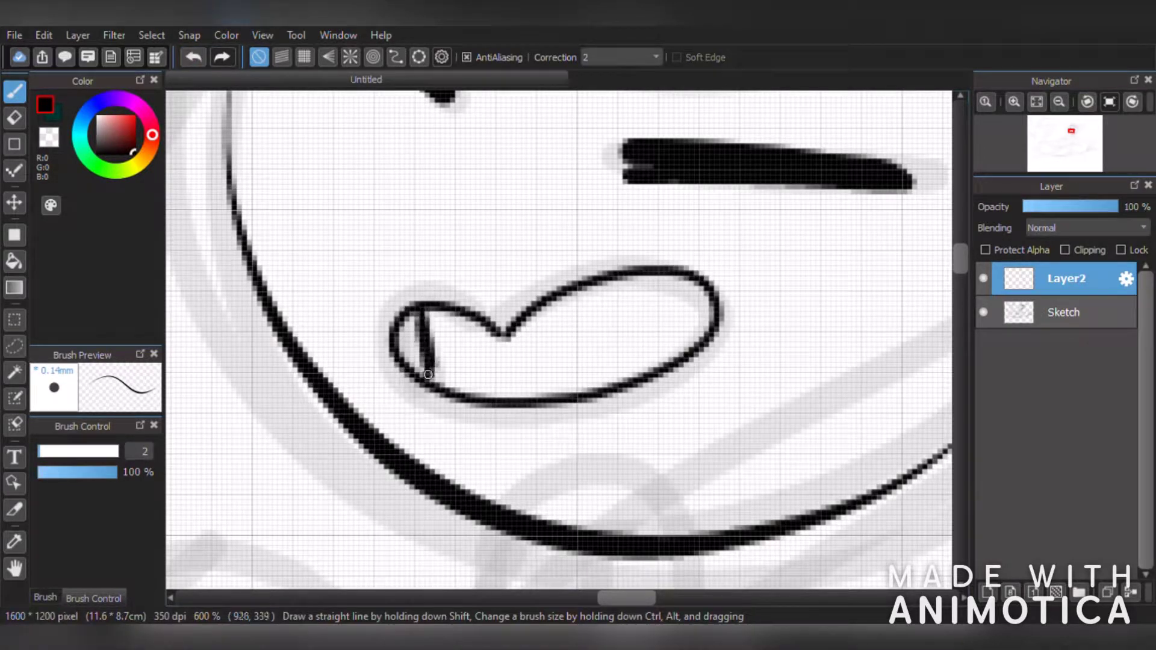
- Fill the left corner of the mouth solid black
{"action": "scroll", "coordinate": [426, 334], "scroll_direction": "down", "scroll_amount": 5}
{"action": "scroll", "coordinate": [418, 340], "scroll_direction": "up", "scroll_amount": 7}
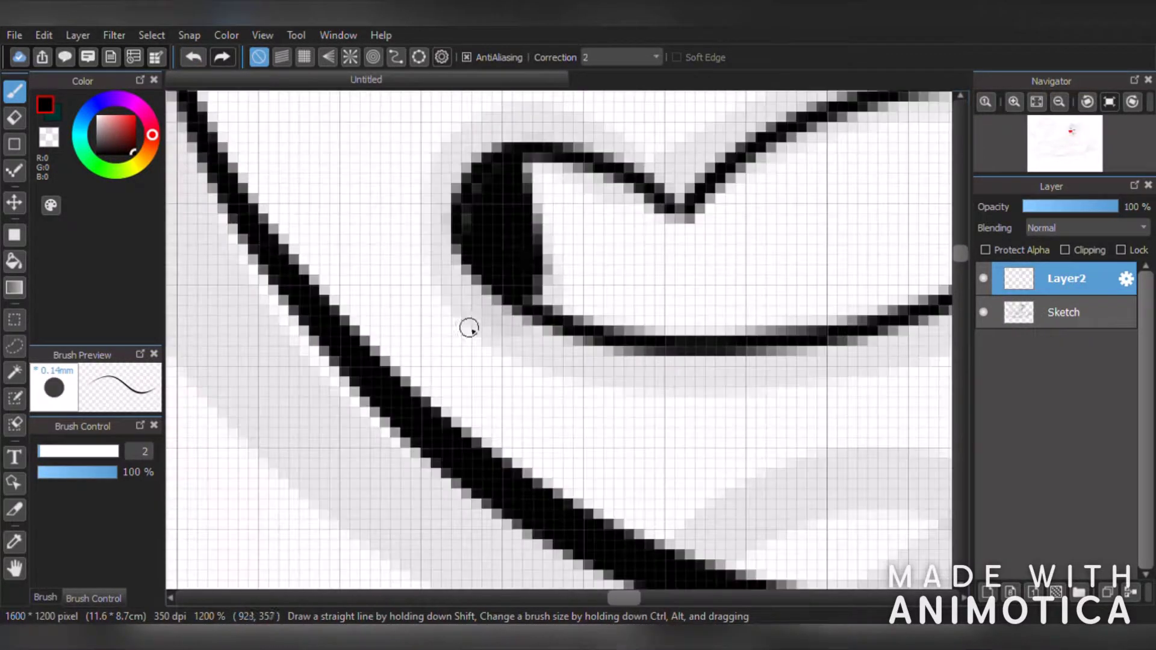
{"action": "left_click_drag", "start_coordinate": [474, 213], "coordinate": [465, 180]}
- Switch back to the Pen (Sharp) brush at size 4 and add a new layer above Layer2
{"action": "left_click", "coordinate": [45, 597]}
{"action": "left_click", "coordinate": [104, 445]}
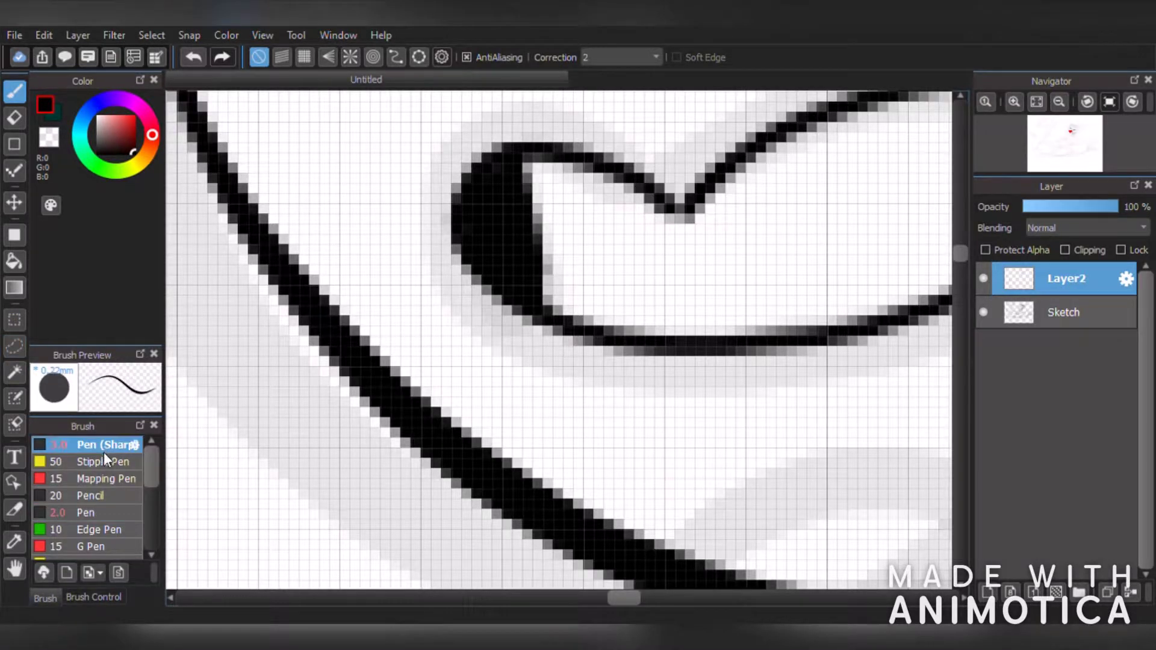
{"action": "scroll", "coordinate": [530, 345], "scroll_direction": "down", "scroll_amount": 6}
{"action": "scroll", "coordinate": [530, 345], "scroll_direction": "up", "scroll_amount": 2}
{"action": "left_click", "coordinate": [90, 597]}
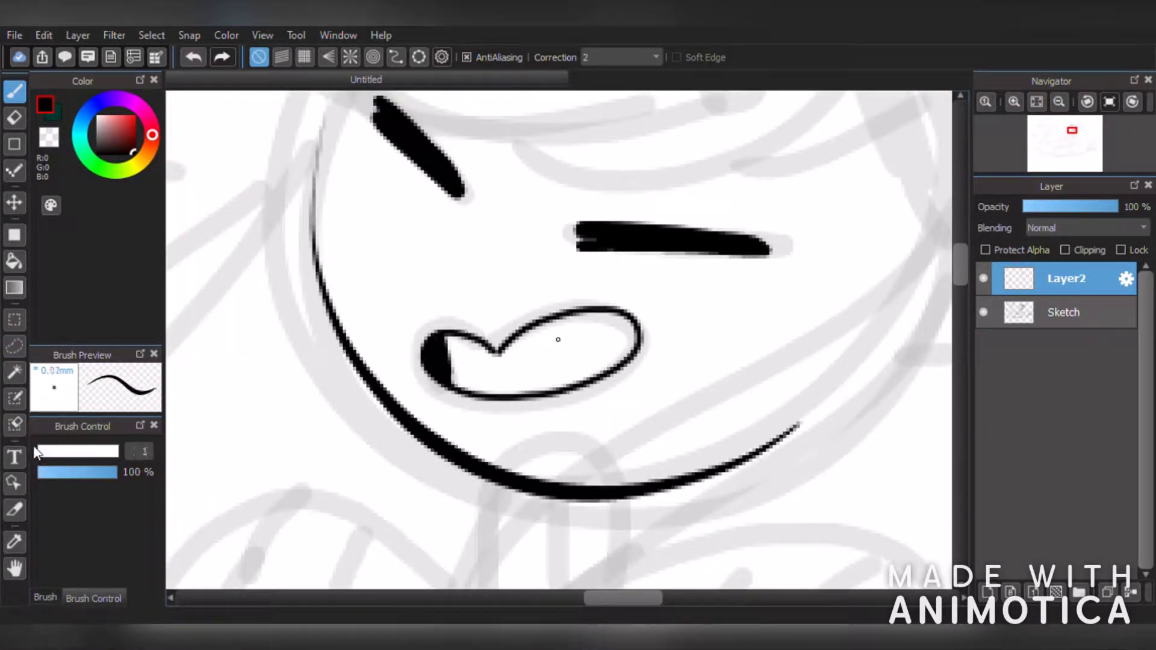
{"action": "scroll", "coordinate": [785, 259], "scroll_direction": "down", "scroll_amount": 6}
{"action": "scroll", "coordinate": [742, 215], "scroll_direction": "up", "scroll_amount": 3}
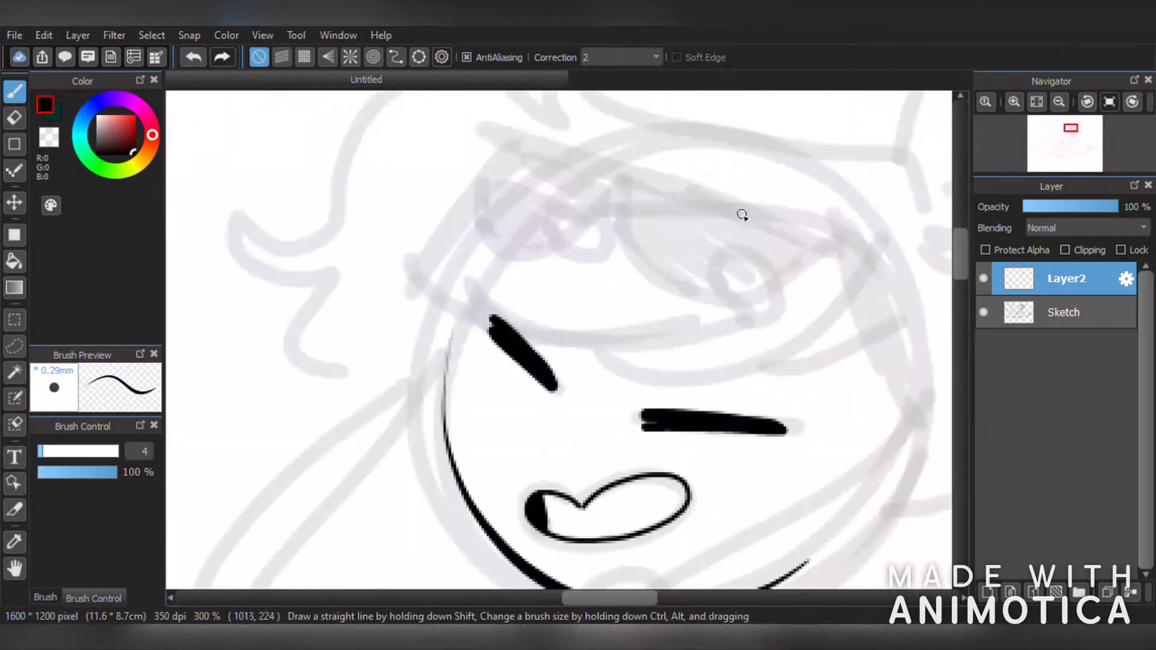
{"action": "left_click_drag", "start_coordinate": [752, 371], "coordinate": [703, 390]}
{"action": "left_click", "coordinate": [194, 57]}
{"action": "left_click", "coordinate": [987, 592]}
- Try to ink a long strand from the right cheek down across the chin on Layer3
{"action": "scroll", "coordinate": [894, 458], "scroll_direction": "down", "scroll_amount": 4}
{"action": "scroll", "coordinate": [900, 483], "scroll_direction": "up", "scroll_amount": 3}
{"action": "mouse_move", "coordinate": [845, 362]}
{"action": "left_mouse_down"}
{"action": "mouse_move", "coordinate": [715, 459]}
{"action": "mouse_move", "coordinate": [676, 580]}
{"action": "left_mouse_up"}
{"action": "left_click", "coordinate": [193, 57]}
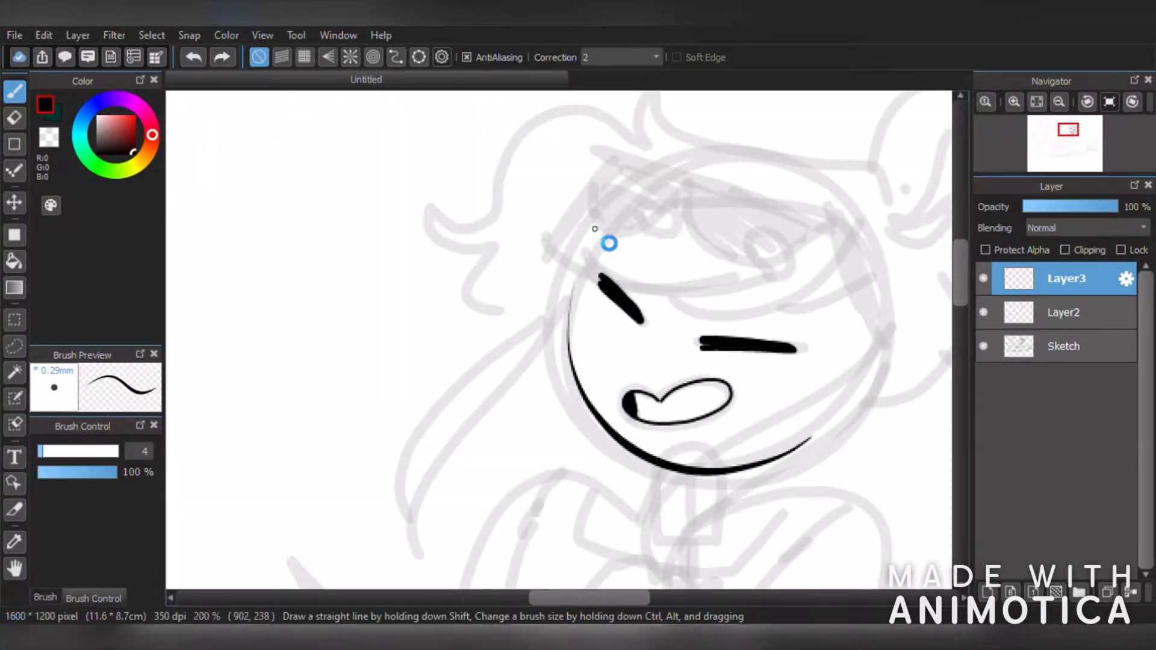
- Ink the strand from the right cheek as two near-parallel curves crossing the jaw and running down over the neck
{"action": "scroll", "coordinate": [593, 227], "scroll_direction": "down", "scroll_amount": 3}
{"action": "scroll", "coordinate": [664, 296], "scroll_direction": "up", "scroll_amount": 3}
{"action": "left_click_drag", "start_coordinate": [714, 161], "coordinate": [488, 439]}
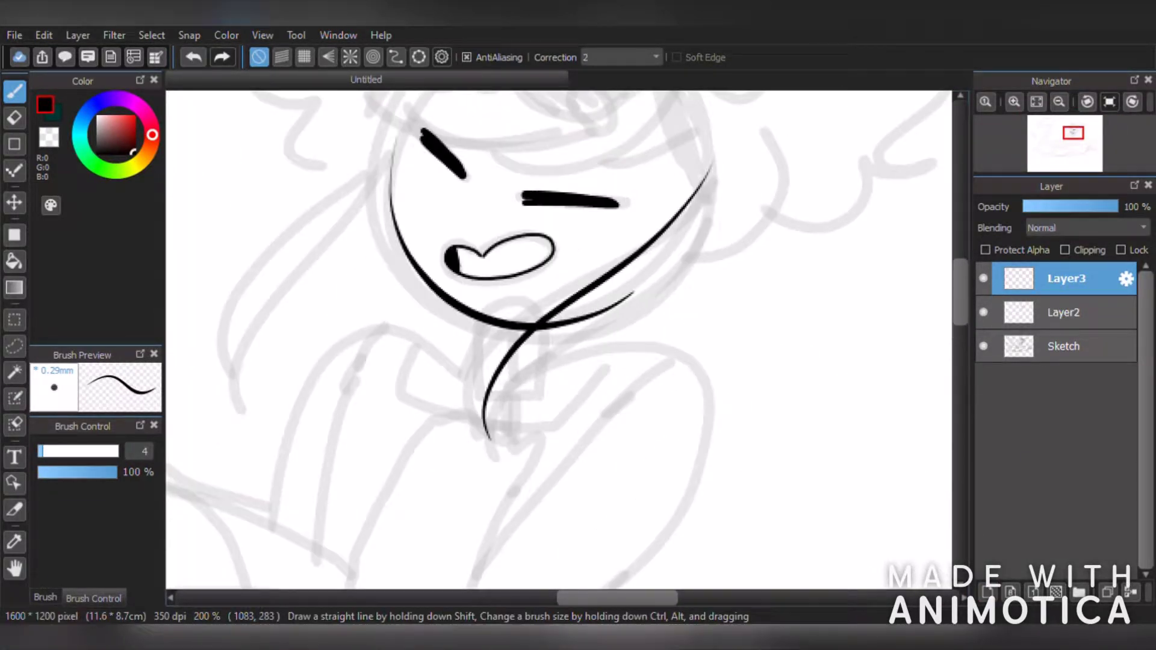
{"action": "left_click", "coordinate": [194, 65]}
{"action": "left_click_drag", "start_coordinate": [718, 137], "coordinate": [501, 437]}
{"action": "left_click", "coordinate": [199, 64]}
{"action": "left_click_drag", "start_coordinate": [713, 157], "coordinate": [489, 460]}
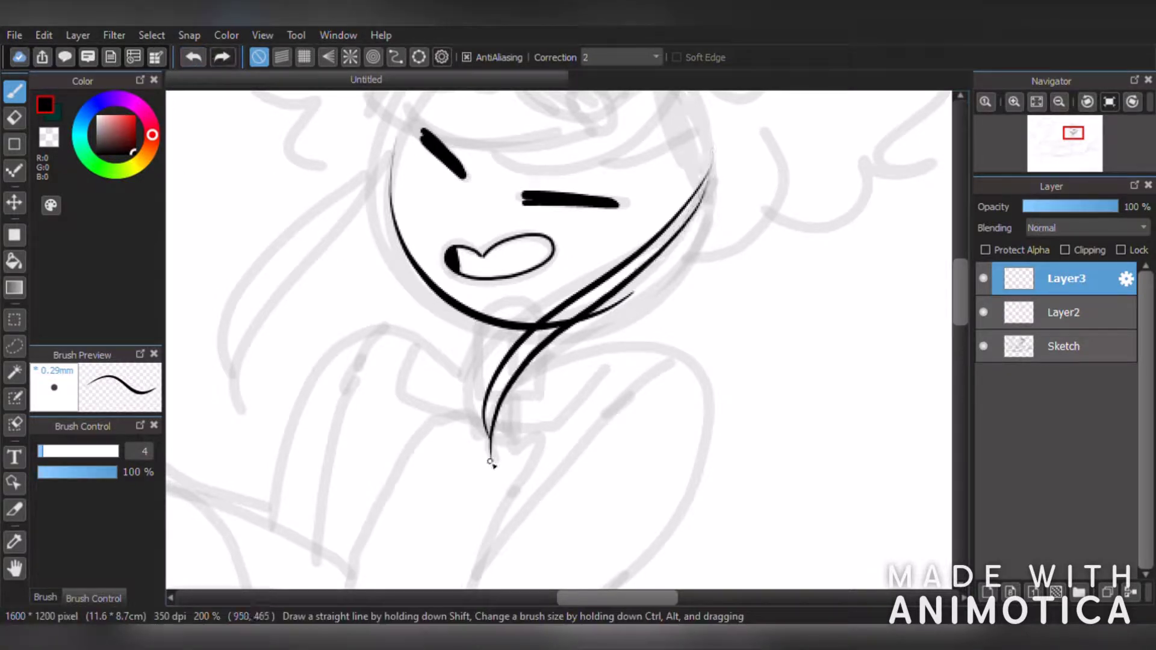
- Erase the part of the jawline on Layer2 that runs between the strand's two lines
{"action": "left_click", "coordinate": [1062, 312]}
{"action": "scroll", "coordinate": [487, 275], "scroll_direction": "up", "scroll_amount": 3}
{"action": "left_click", "coordinate": [14, 118]}
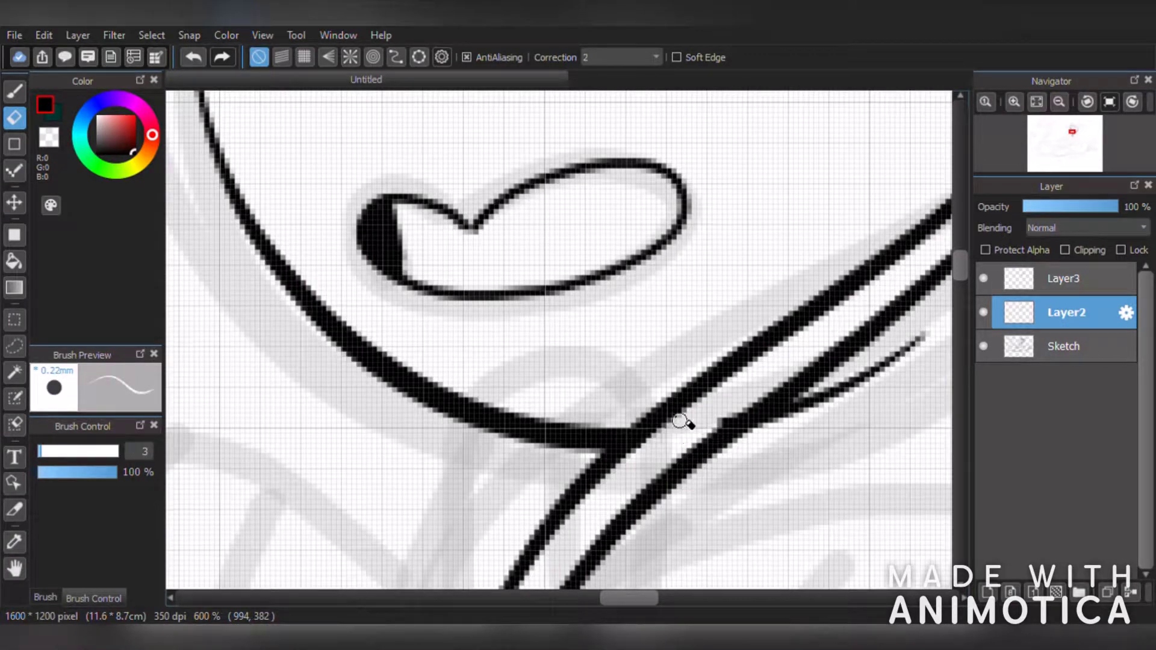
{"action": "scroll", "coordinate": [645, 383], "scroll_direction": "down", "scroll_amount": 3}
- Ink the strand beside the left cheek on Layer3 with two curves meeting at its lower tip
{"action": "left_click", "coordinate": [1035, 287]}
{"action": "scroll", "coordinate": [425, 333], "scroll_direction": "up", "scroll_amount": 1}
{"action": "left_click", "coordinate": [15, 91]}
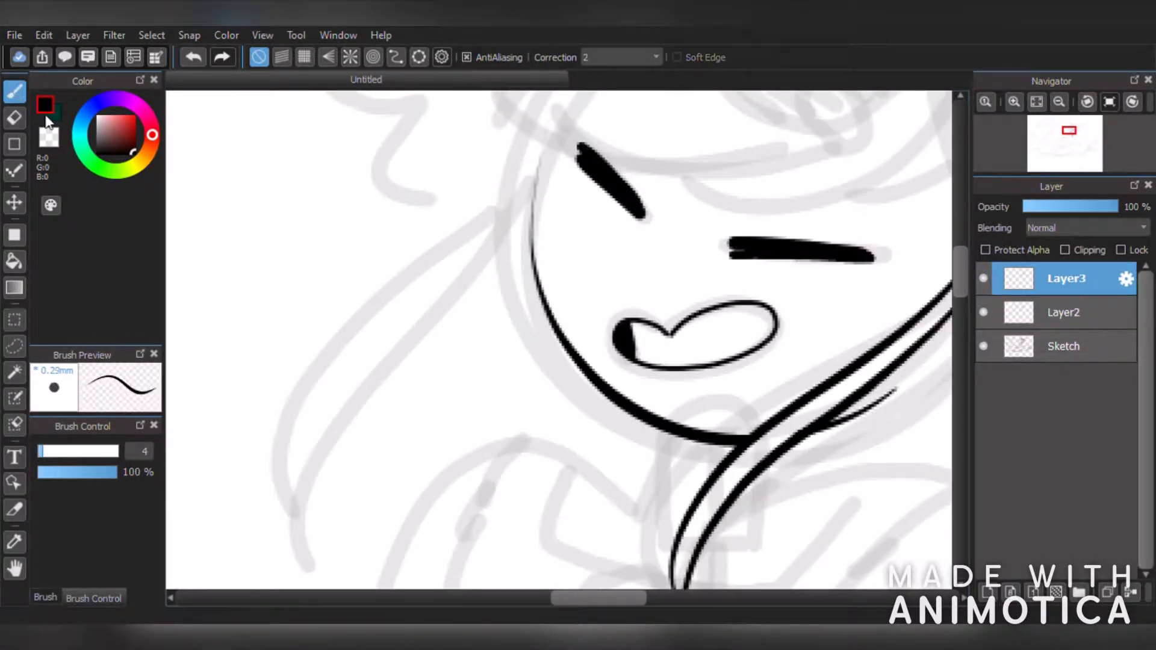
{"action": "left_click_drag", "start_coordinate": [533, 172], "coordinate": [329, 500]}
{"action": "left_click_drag", "start_coordinate": [525, 199], "coordinate": [325, 512]}
- Erase the stray overlapping line end at the lower tip of the left strand
{"action": "scroll", "coordinate": [294, 525], "scroll_direction": "up", "scroll_amount": 1}
{"action": "left_click", "coordinate": [14, 118]}
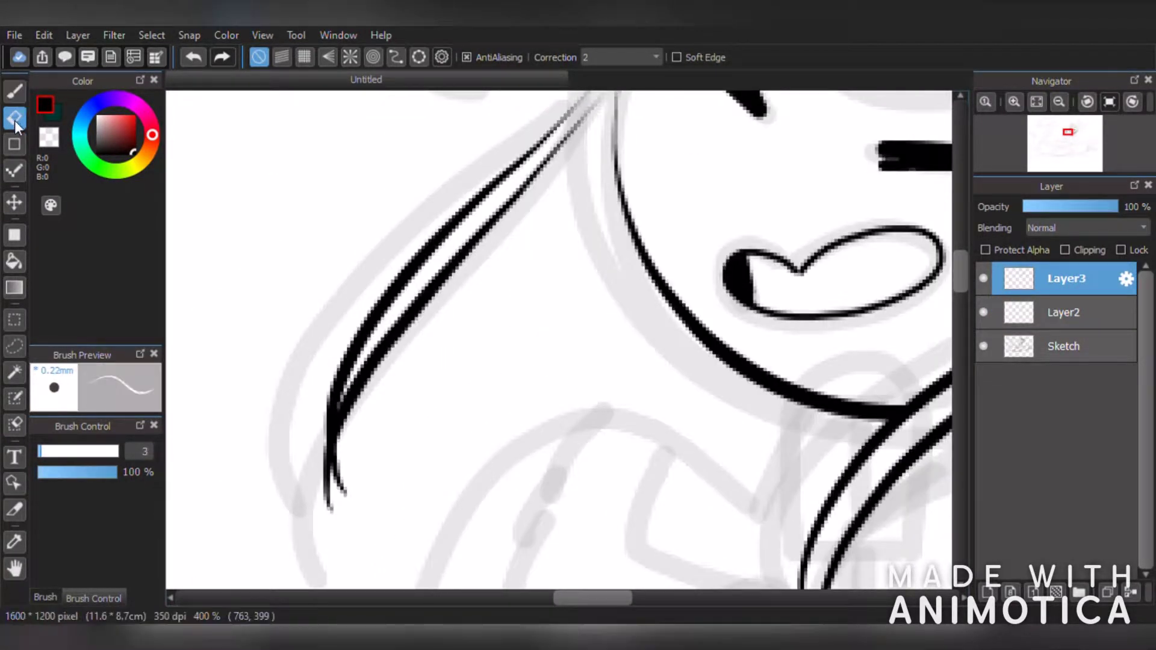
{"action": "left_click_drag", "start_coordinate": [335, 452], "coordinate": [337, 501]}
- Add a new layer above Layer3 and ink the outline of the sunglasses on the forehead with their right temple arm
{"action": "scroll", "coordinate": [405, 436], "scroll_direction": "down", "scroll_amount": 3}
{"action": "scroll", "coordinate": [640, 407], "scroll_direction": "down", "scroll_amount": 2}
{"action": "scroll", "coordinate": [596, 342], "scroll_direction": "up", "scroll_amount": 3}
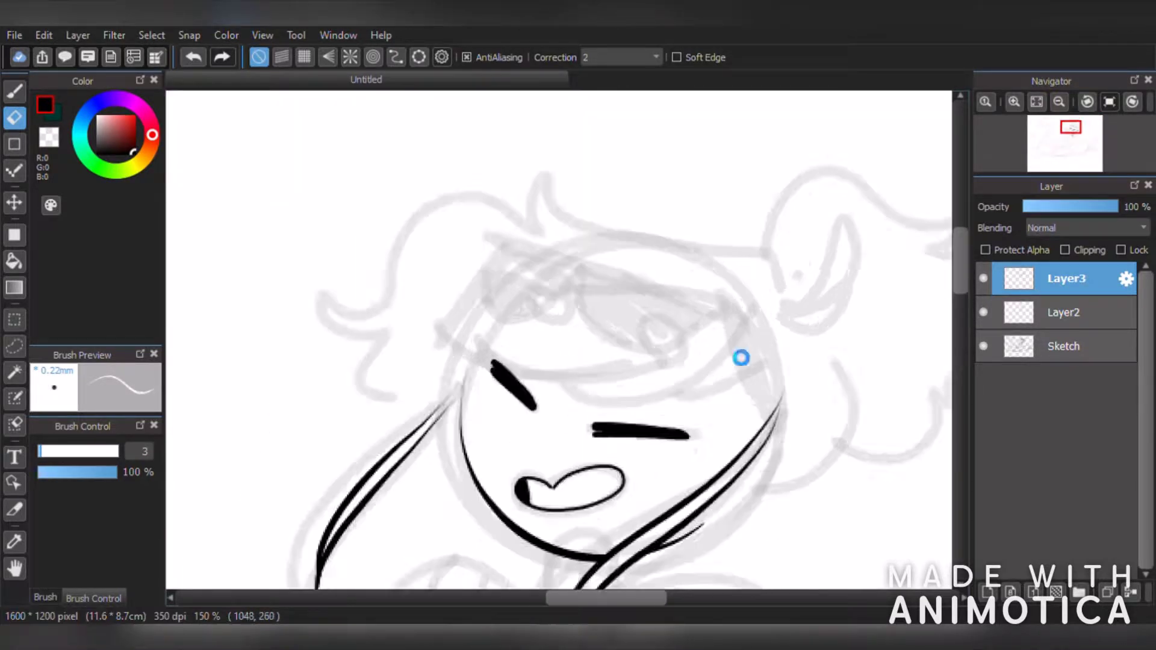
{"action": "scroll", "coordinate": [739, 360], "scroll_direction": "up", "scroll_amount": 1}
{"action": "left_click", "coordinate": [986, 592]}
{"action": "left_click", "coordinate": [14, 90]}
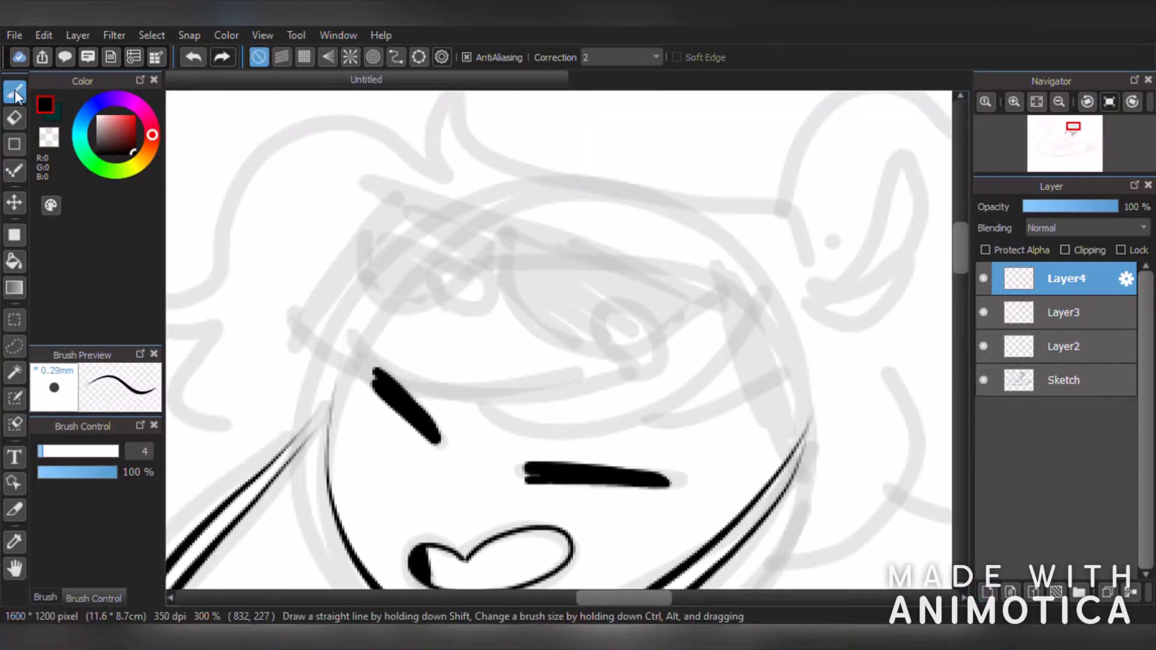
{"action": "mouse_move", "coordinate": [734, 323]}
{"action": "left_mouse_down"}
{"action": "mouse_move", "coordinate": [801, 461]}
{"action": "mouse_move", "coordinate": [541, 246]}
{"action": "left_mouse_up"}
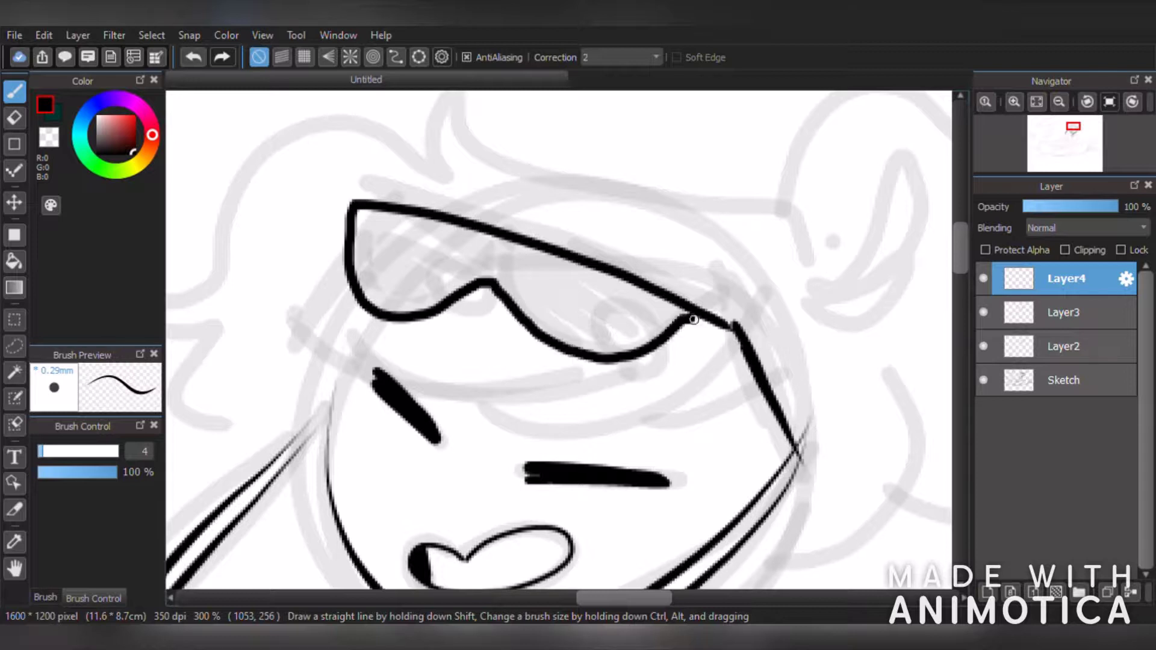
- Ink the narrow end of the sunglasses where the right lens meets the temple arm
{"action": "left_click_drag", "start_coordinate": [694, 319], "coordinate": [728, 332]}
{"action": "mouse_move", "coordinate": [374, 203]}
{"action": "left_mouse_down"}
{"action": "mouse_move", "coordinate": [750, 346]}
{"action": "mouse_move", "coordinate": [735, 336]}
{"action": "left_mouse_up"}
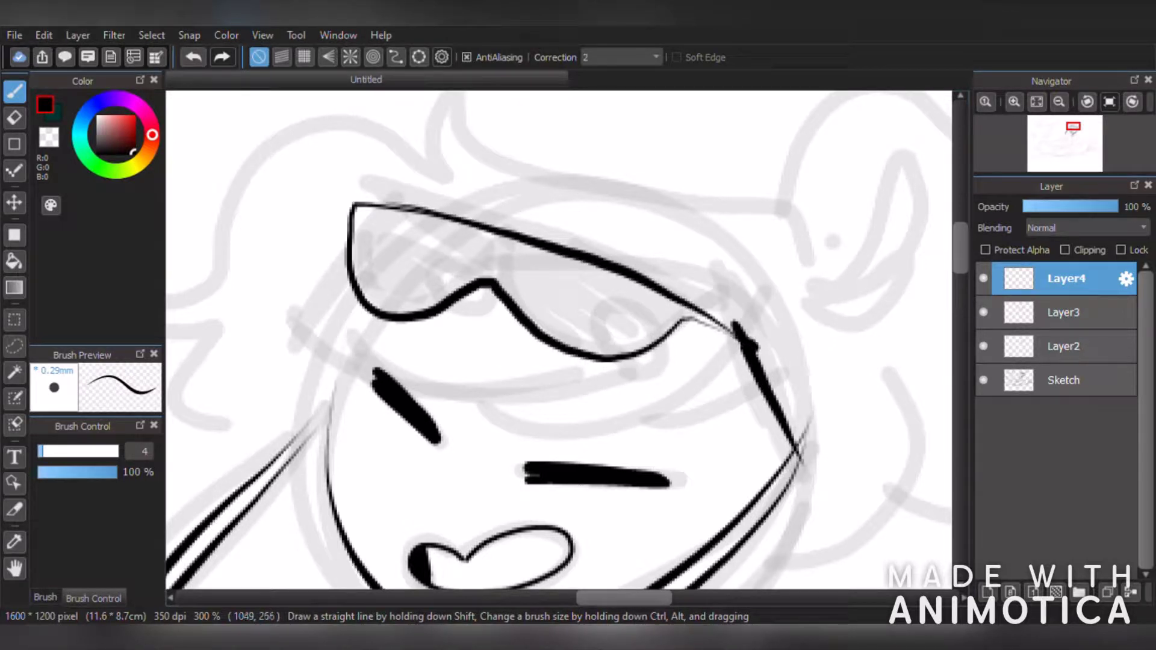
{"action": "left_click", "coordinate": [185, 61]}
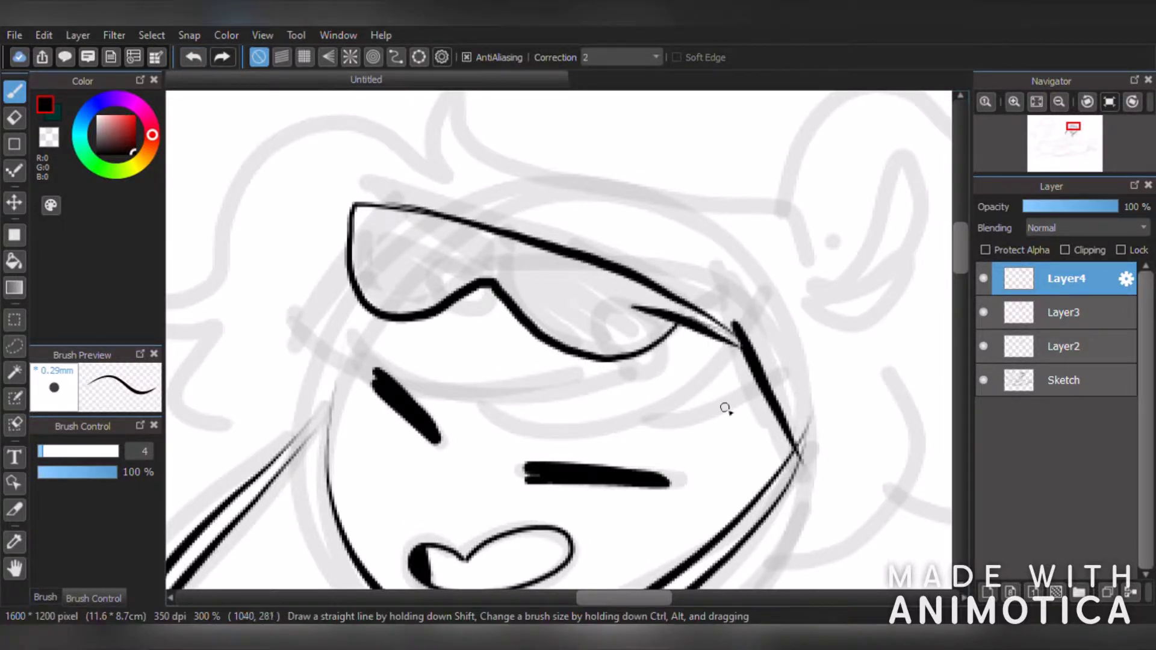
- Hide the Sketch layer and fill the sunglasses lenses with black on Layer4
{"action": "left_click", "coordinate": [18, 262]}
{"action": "left_click", "coordinate": [410, 280]}
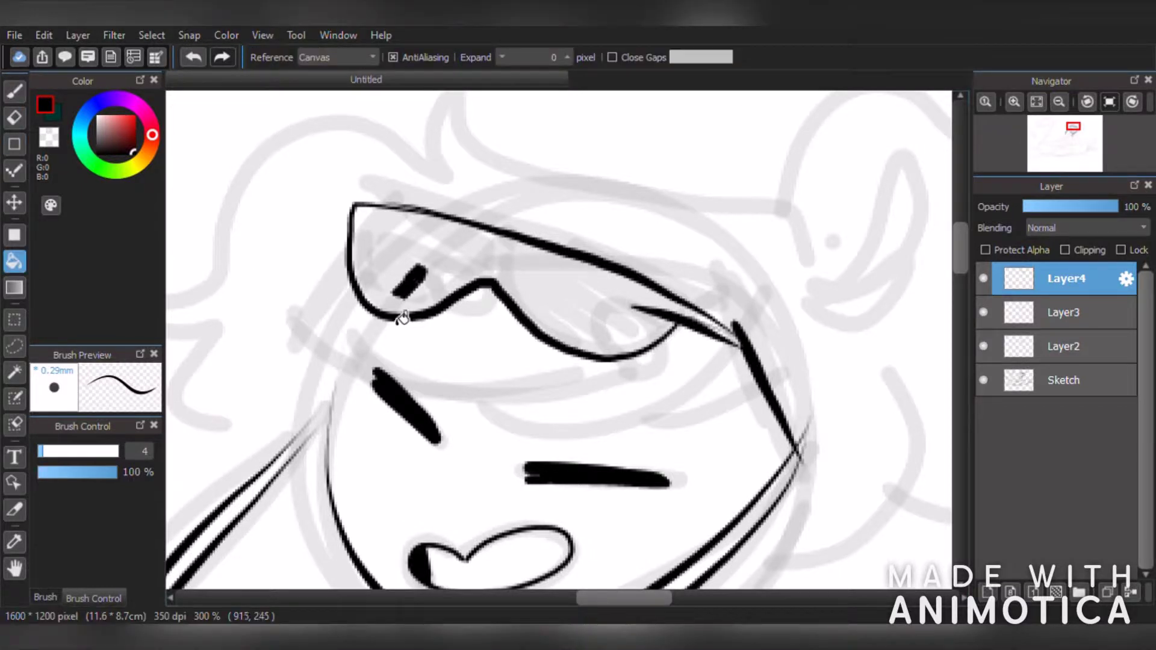
{"action": "left_click", "coordinate": [984, 380]}
{"action": "left_click", "coordinate": [588, 319]}
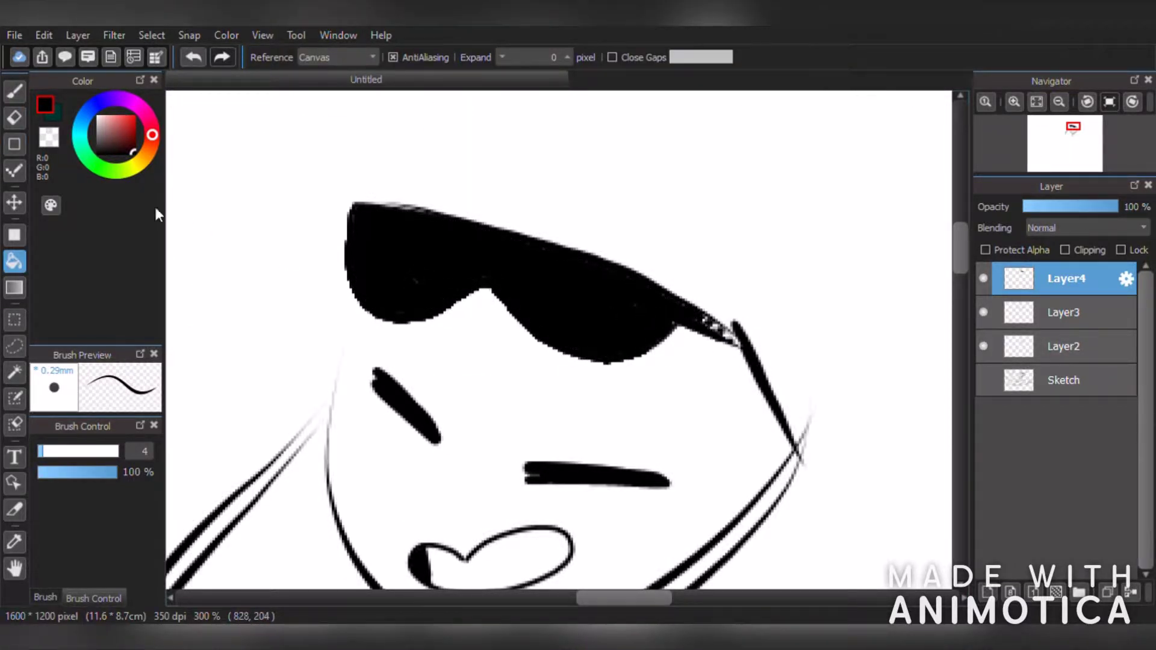
- Brush black over the unfilled gap between the right lens and the temple arm
{"action": "left_click", "coordinate": [13, 93]}
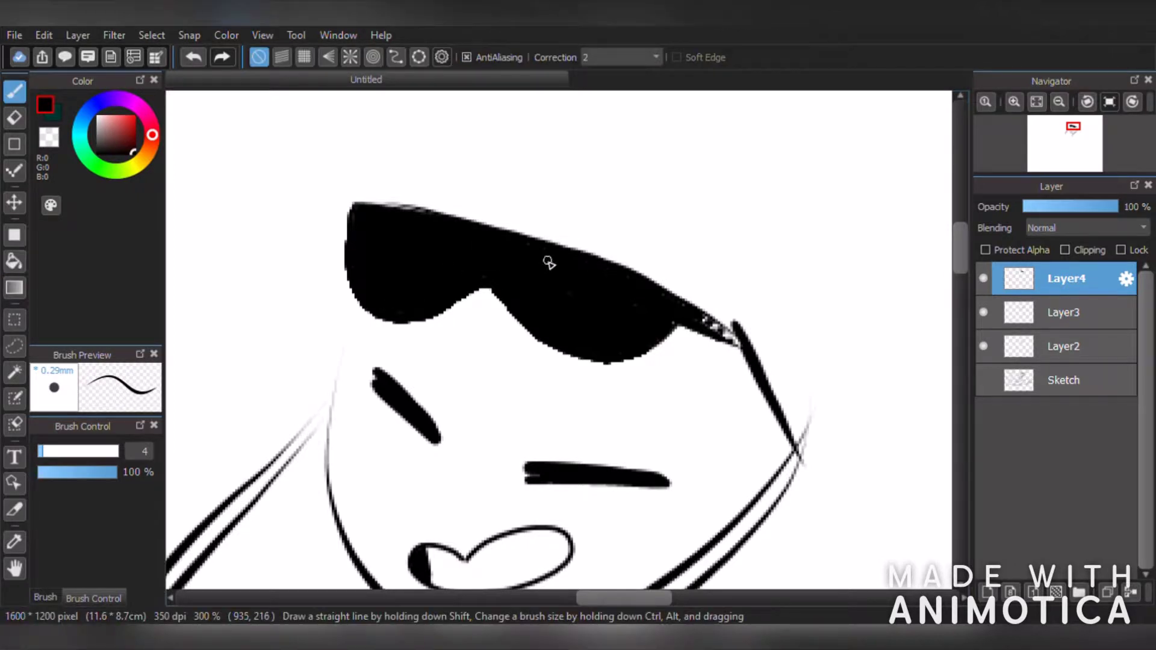
{"action": "scroll", "coordinate": [457, 256], "scroll_direction": "down", "scroll_amount": 3}
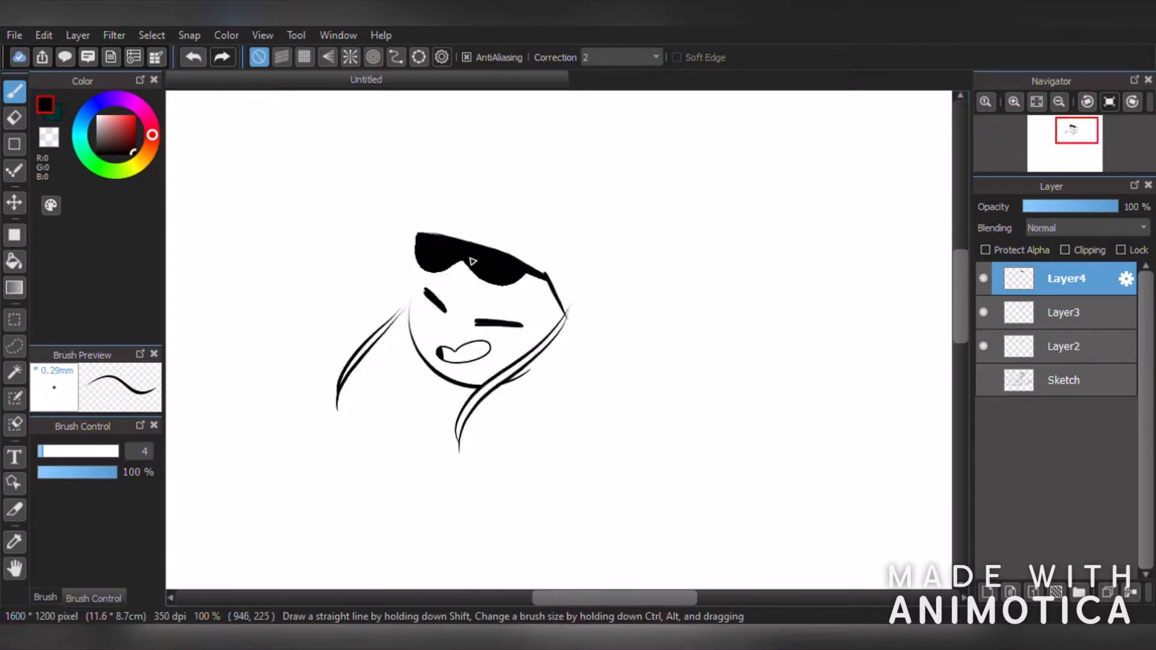
{"action": "scroll", "coordinate": [403, 282], "scroll_direction": "up", "scroll_amount": 4}
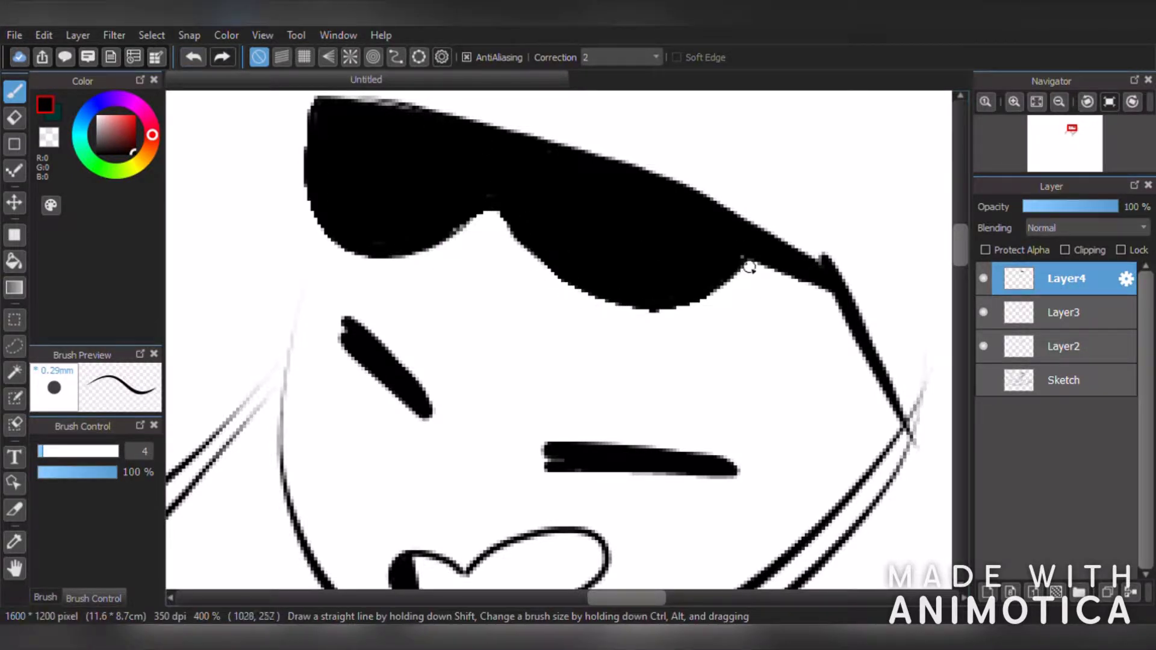
{"action": "scroll", "coordinate": [759, 274], "scroll_direction": "down", "scroll_amount": 4}
- Show the Sketch layer again and ink the curved fringe strands across the forehead on Layer3
{"action": "left_click", "coordinate": [983, 380]}
{"action": "scroll", "coordinate": [658, 279], "scroll_direction": "up", "scroll_amount": 2}
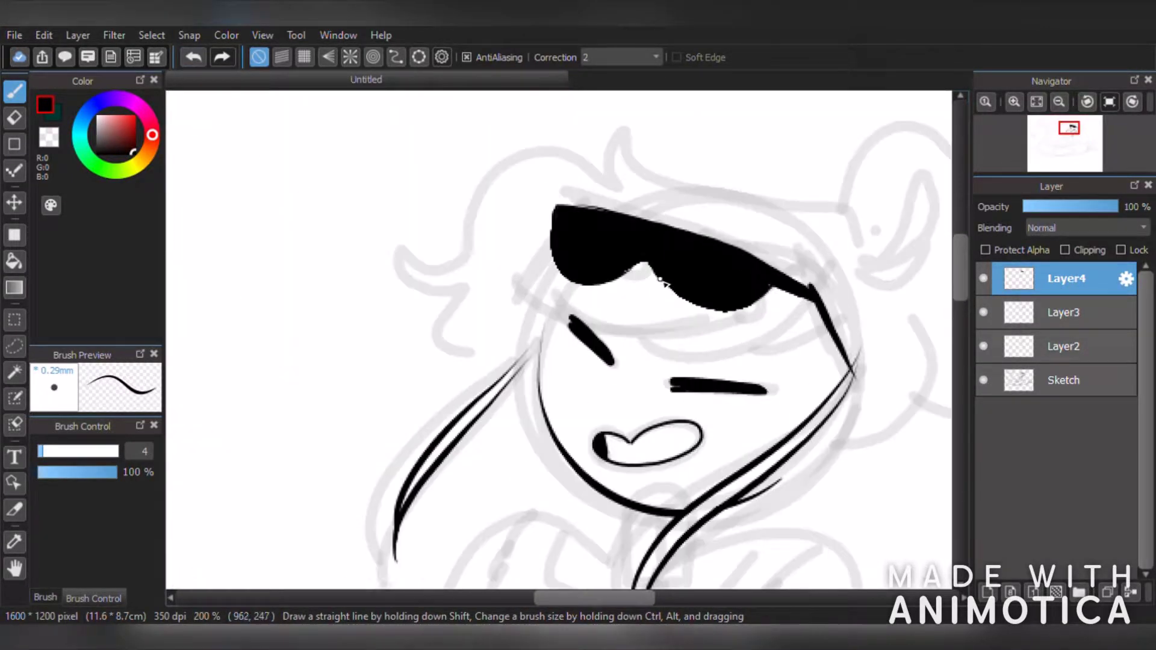
{"action": "left_click", "coordinate": [1064, 312]}
{"action": "left_click_drag", "start_coordinate": [795, 316], "coordinate": [614, 360]}
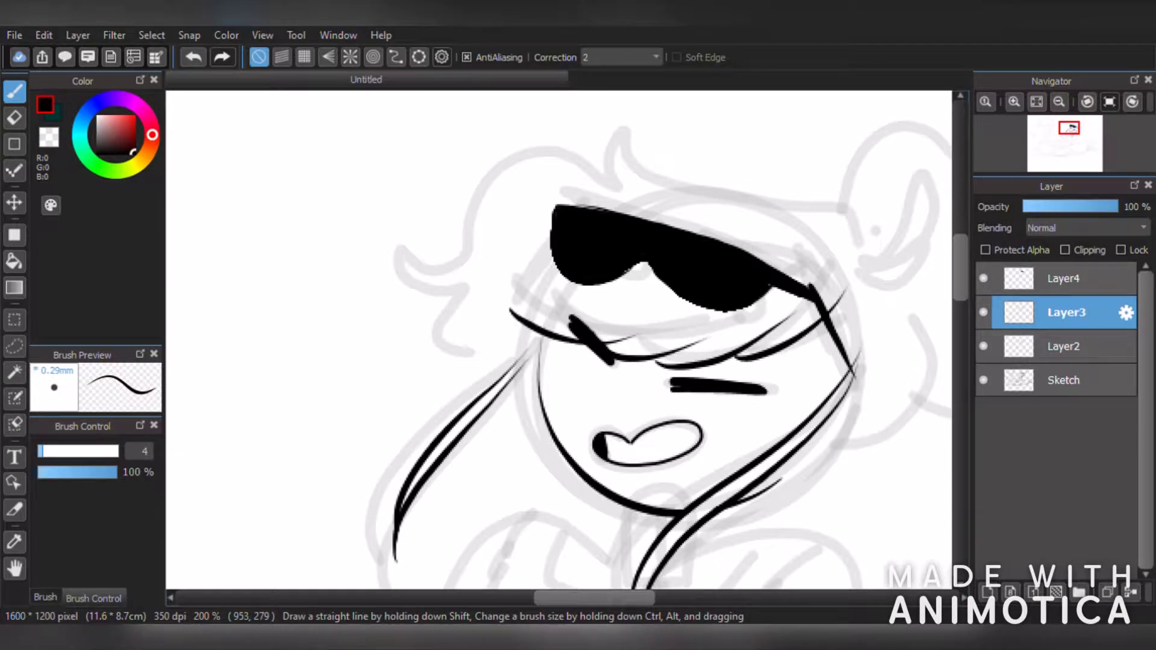
- Ink the short hair strand that curves down beside the right temple on Layer3
{"action": "scroll", "coordinate": [652, 337], "scroll_direction": "up", "scroll_amount": 1}
{"action": "scroll", "coordinate": [686, 377], "scroll_direction": "down", "scroll_amount": 2}
{"action": "scroll", "coordinate": [686, 367], "scroll_direction": "up", "scroll_amount": 2}
{"action": "scroll", "coordinate": [585, 215], "scroll_direction": "down", "scroll_amount": 3}
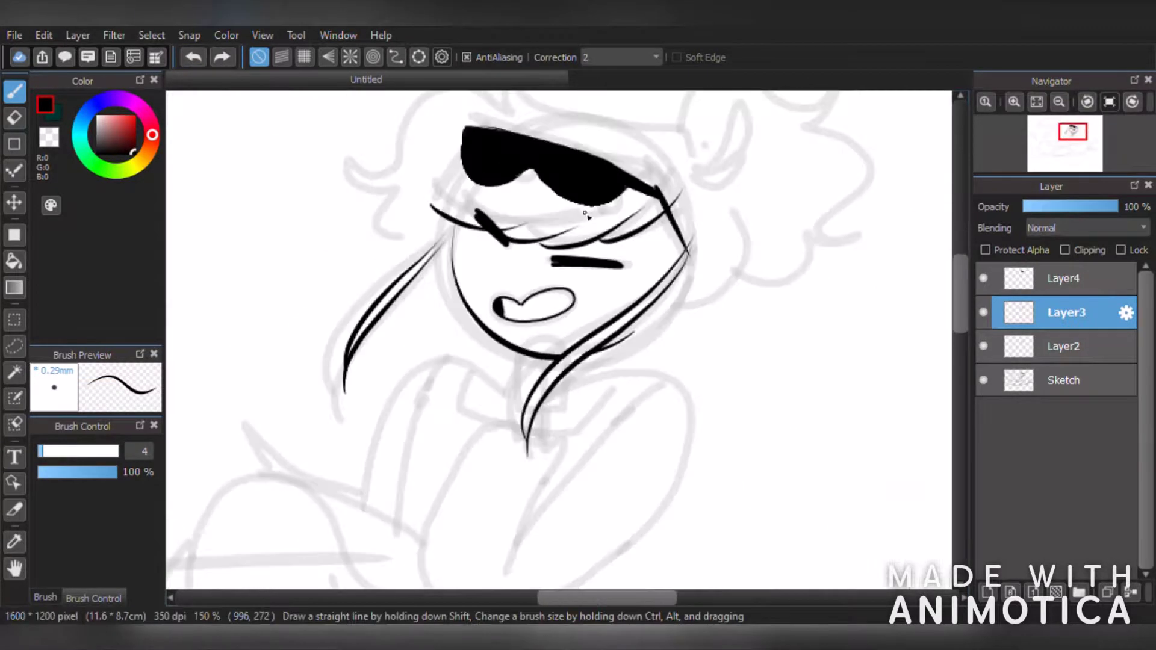
{"action": "scroll", "coordinate": [669, 156], "scroll_direction": "up", "scroll_amount": 2}
{"action": "left_click_drag", "start_coordinate": [690, 228], "coordinate": [697, 355]}
- Reduce the brush size to 3 and ink the two crescent shapes at the base of the ponytail
{"action": "scroll", "coordinate": [696, 363], "scroll_direction": "down", "scroll_amount": 3}
{"action": "scroll", "coordinate": [693, 307], "scroll_direction": "up", "scroll_amount": 2}
{"action": "scroll", "coordinate": [644, 329], "scroll_direction": "down", "scroll_amount": 2}
{"action": "scroll", "coordinate": [643, 326], "scroll_direction": "up", "scroll_amount": 2}
{"action": "left_click_drag", "start_coordinate": [717, 301], "coordinate": [722, 306]}
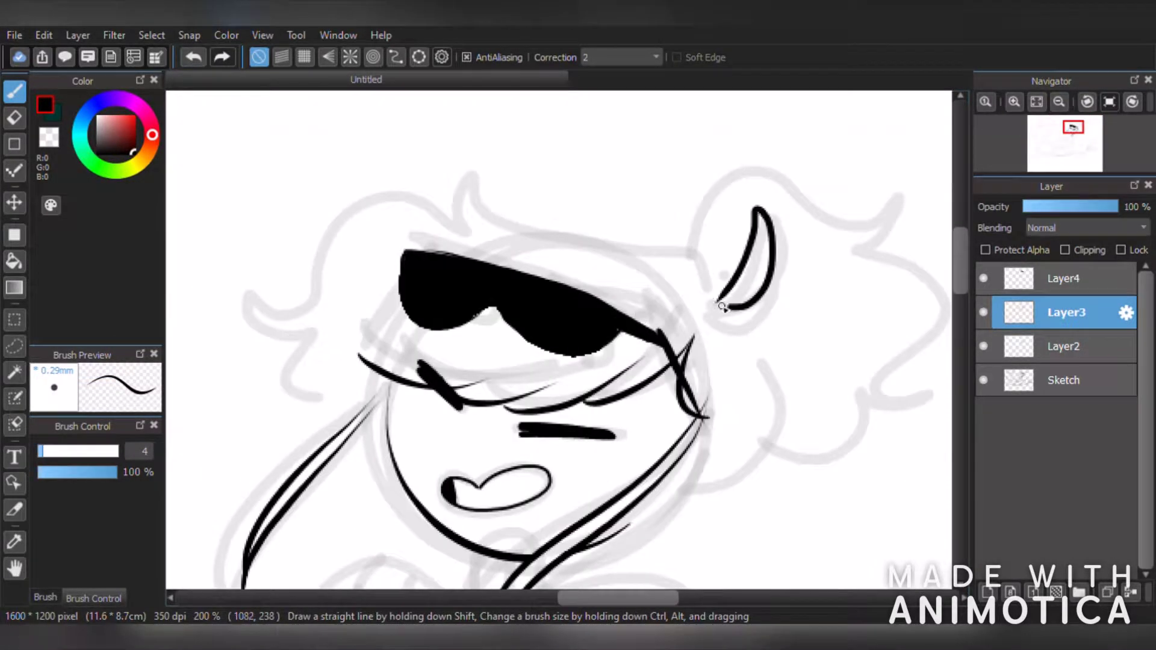
{"action": "key", "text": "ctrl+z"}
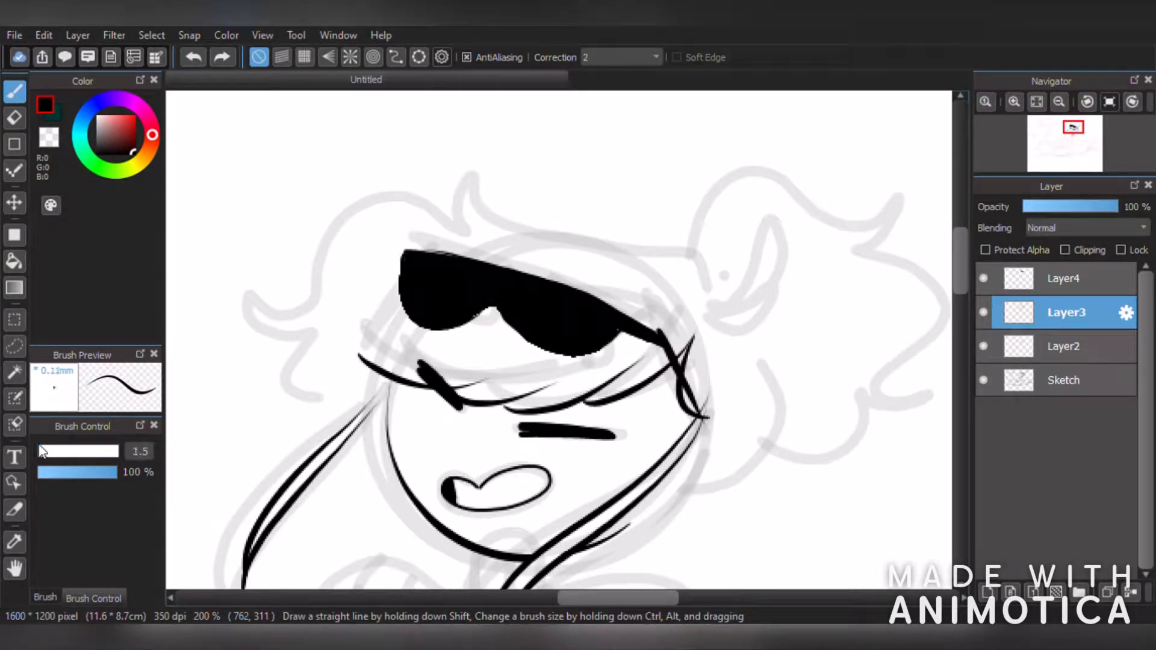
{"action": "left_click_drag", "start_coordinate": [710, 304], "coordinate": [713, 309]}
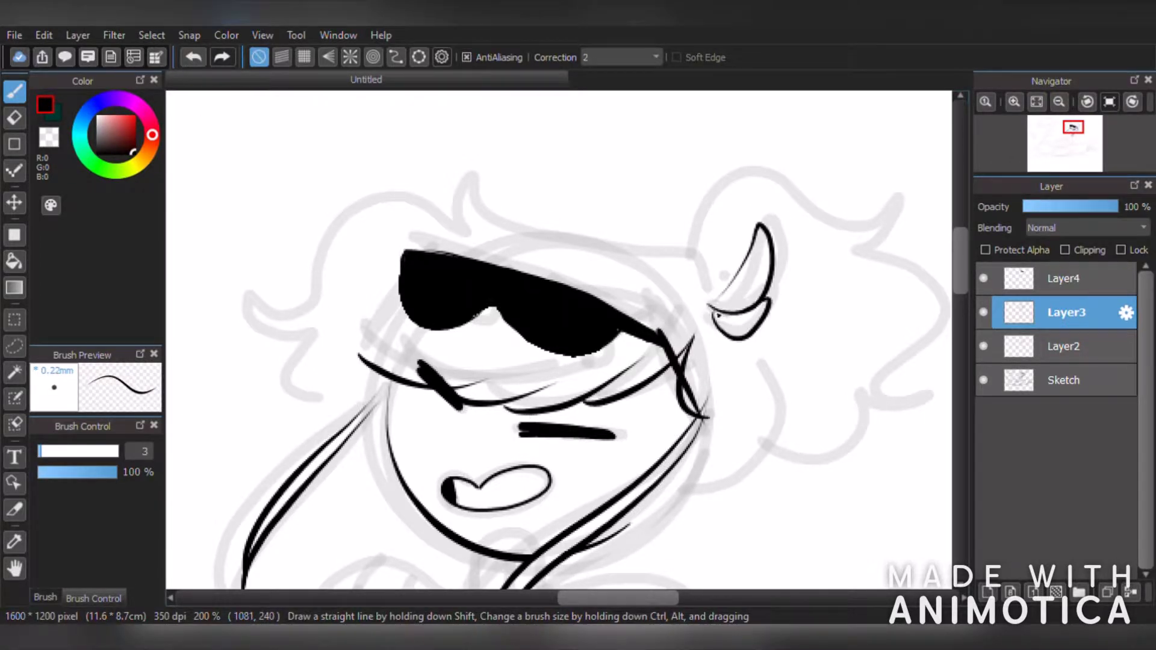
- Ink the wavy outer hair outline from the left side over the head and around the ponytail
{"action": "scroll", "coordinate": [715, 312], "scroll_direction": "down", "scroll_amount": 2}
{"action": "scroll", "coordinate": [693, 284], "scroll_direction": "up", "scroll_amount": 2}
{"action": "left_click_drag", "start_coordinate": [322, 346], "coordinate": [356, 446]}
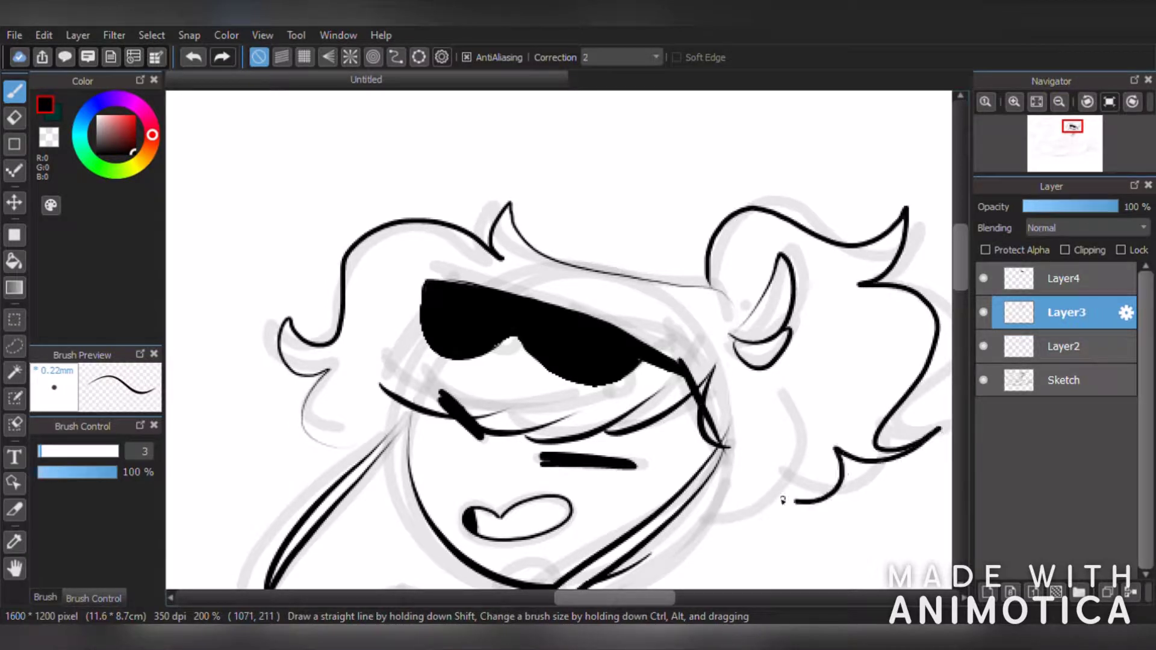
{"action": "left_click_drag", "start_coordinate": [782, 500], "coordinate": [711, 498]}
{"action": "scroll", "coordinate": [705, 495], "scroll_direction": "down", "scroll_amount": 4}
{"action": "scroll", "coordinate": [720, 483], "scroll_direction": "up", "scroll_amount": 4}
{"action": "scroll", "coordinate": [692, 460], "scroll_direction": "up", "scroll_amount": 2}
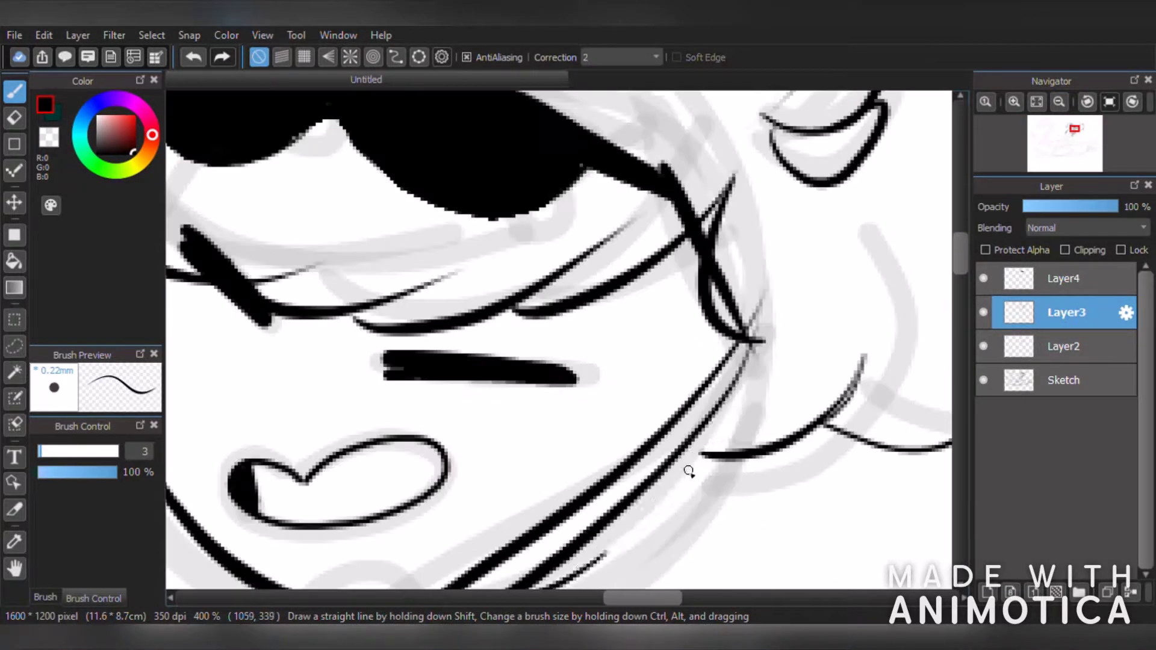
- Ink a pair of short slanted blush dashes on each cheek on Layer3
{"action": "scroll", "coordinate": [686, 467], "scroll_direction": "down", "scroll_amount": 5}
{"action": "scroll", "coordinate": [602, 542], "scroll_direction": "up", "scroll_amount": 3}
{"action": "scroll", "coordinate": [672, 464], "scroll_direction": "up", "scroll_amount": 5}
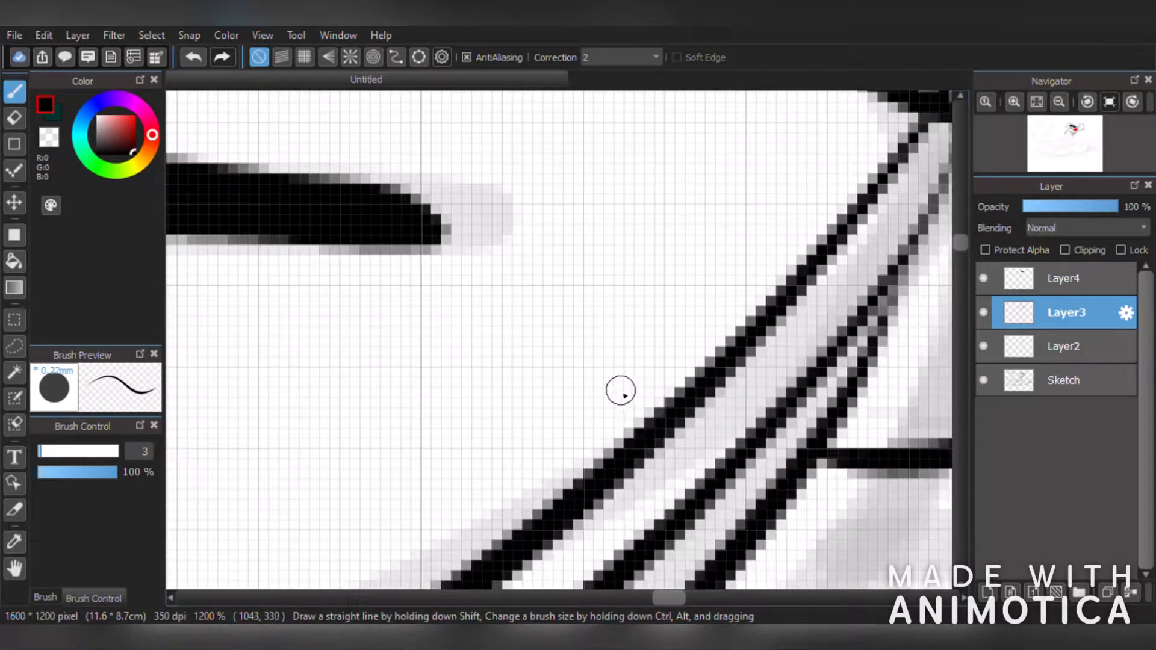
{"action": "left_click_drag", "start_coordinate": [515, 276], "coordinate": [482, 312]}
{"action": "left_click_drag", "start_coordinate": [530, 296], "coordinate": [504, 318]}
{"action": "scroll", "coordinate": [539, 365], "scroll_direction": "down", "scroll_amount": 5}
{"action": "scroll", "coordinate": [344, 316], "scroll_direction": "up", "scroll_amount": 3}
{"action": "left_click_drag", "start_coordinate": [358, 291], "coordinate": [335, 310]}
{"action": "left_click_drag", "start_coordinate": [364, 307], "coordinate": [344, 323]}
{"action": "scroll", "coordinate": [377, 343], "scroll_direction": "down", "scroll_amount": 1}
{"action": "scroll", "coordinate": [379, 340], "scroll_direction": "down", "scroll_amount": 4}
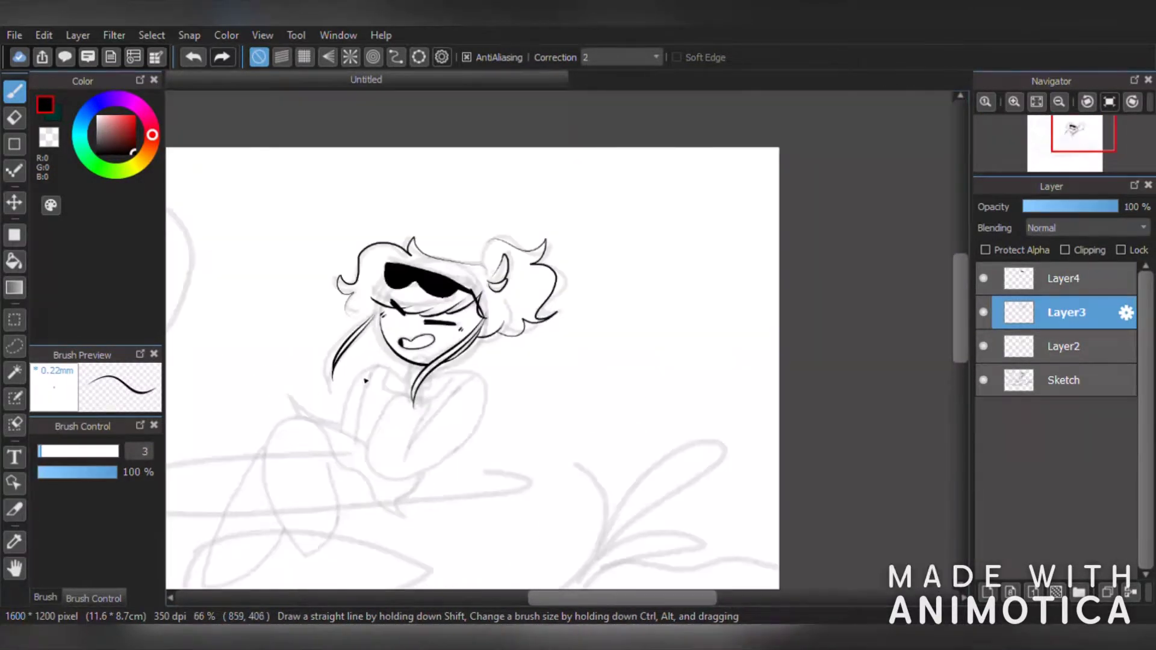
- Add a new layer above Layer4 and ink the neck shape with its centre line below the chin
{"action": "scroll", "coordinate": [403, 390], "scroll_direction": "up", "scroll_amount": 3}
{"action": "left_click", "coordinate": [1064, 278]}
{"action": "scroll", "coordinate": [662, 270], "scroll_direction": "down", "scroll_amount": 4}
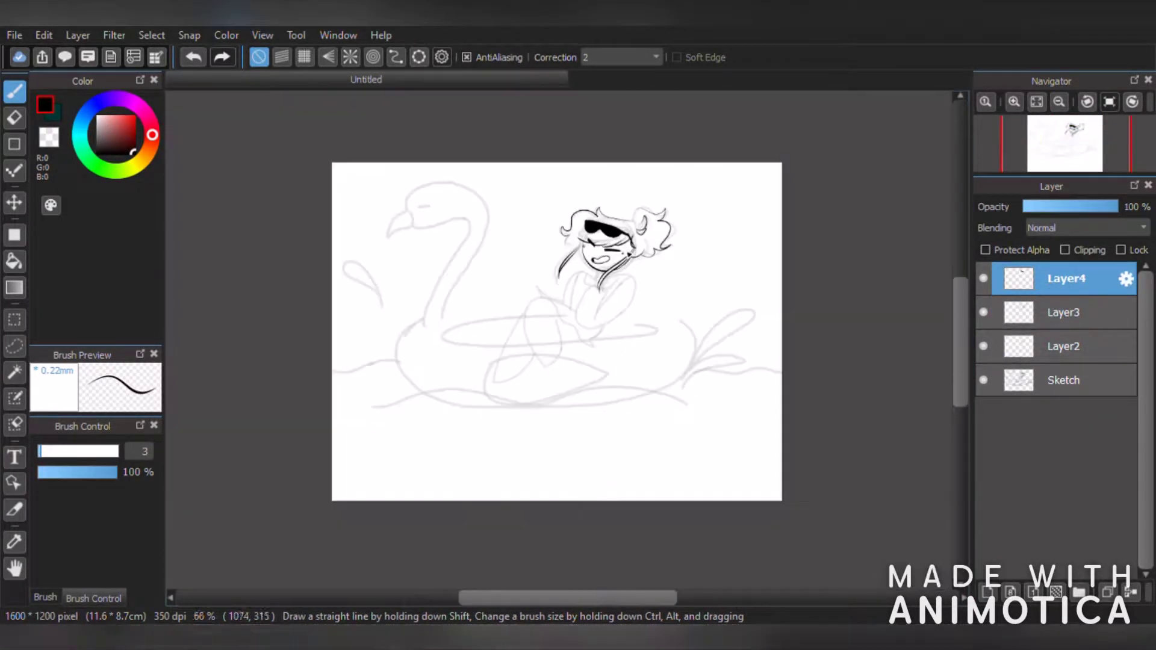
{"action": "scroll", "coordinate": [617, 283], "scroll_direction": "up", "scroll_amount": 3}
{"action": "left_click", "coordinate": [988, 592]}
{"action": "scroll", "coordinate": [508, 327], "scroll_direction": "up", "scroll_amount": 3}
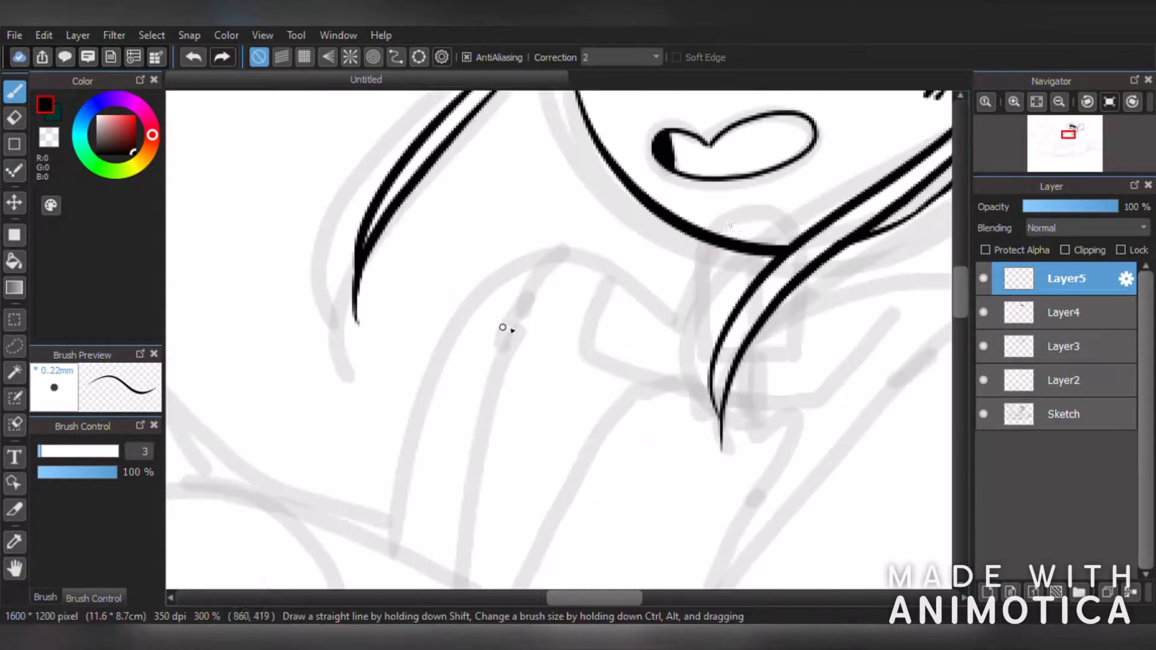
{"action": "mouse_move", "coordinate": [757, 201]}
{"action": "left_mouse_down"}
{"action": "mouse_move", "coordinate": [833, 309]}
{"action": "mouse_move", "coordinate": [712, 435]}
{"action": "mouse_move", "coordinate": [679, 287]}
{"action": "mouse_move", "coordinate": [759, 386]}
{"action": "left_mouse_up"}
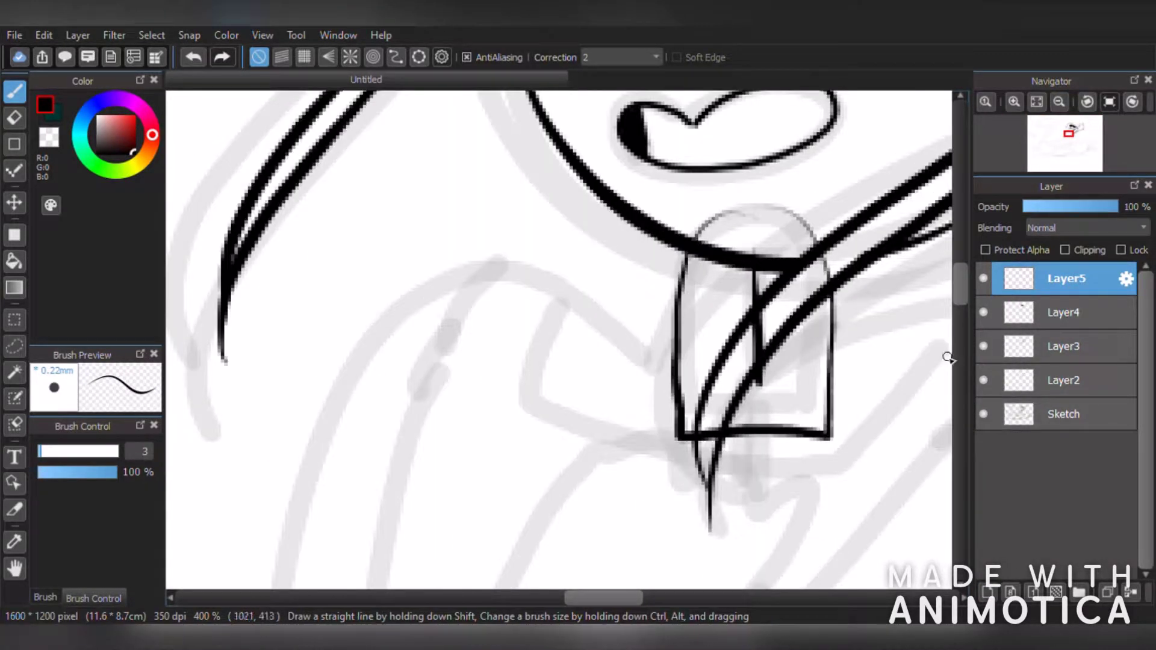
- Erase the neck lines inside the hanging strand and the jawline on Layer2 where it crosses the neck
{"action": "left_click", "coordinate": [1072, 346]}
{"action": "left_click", "coordinate": [15, 119]}
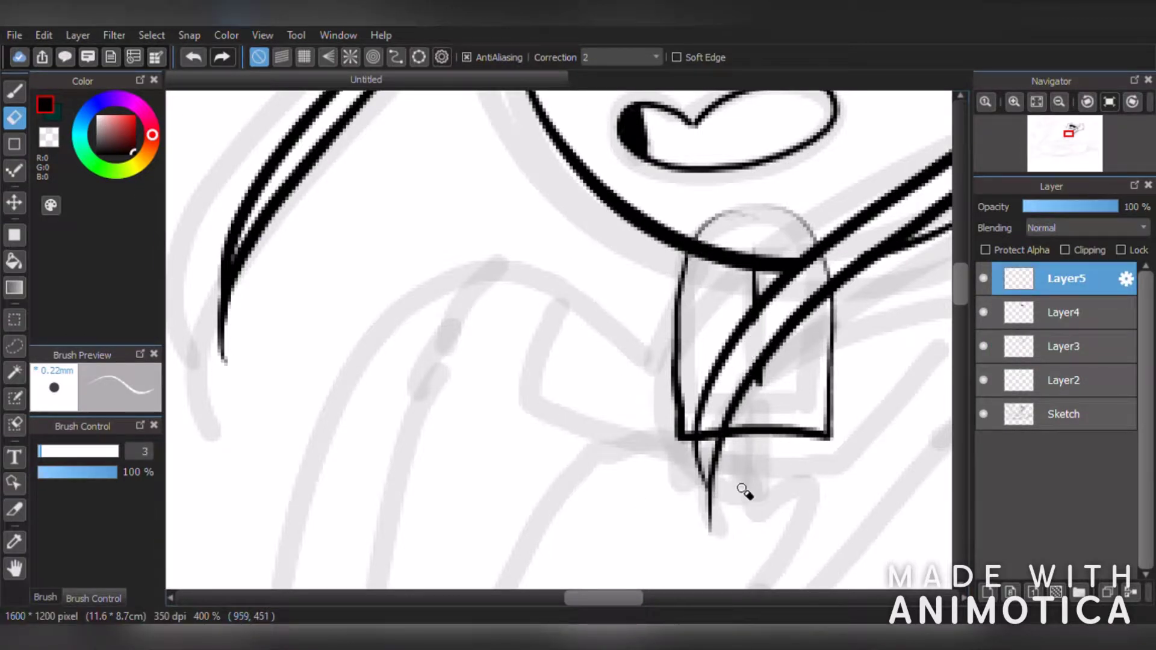
{"action": "left_click", "coordinate": [1063, 346]}
{"action": "left_click", "coordinate": [1062, 380]}
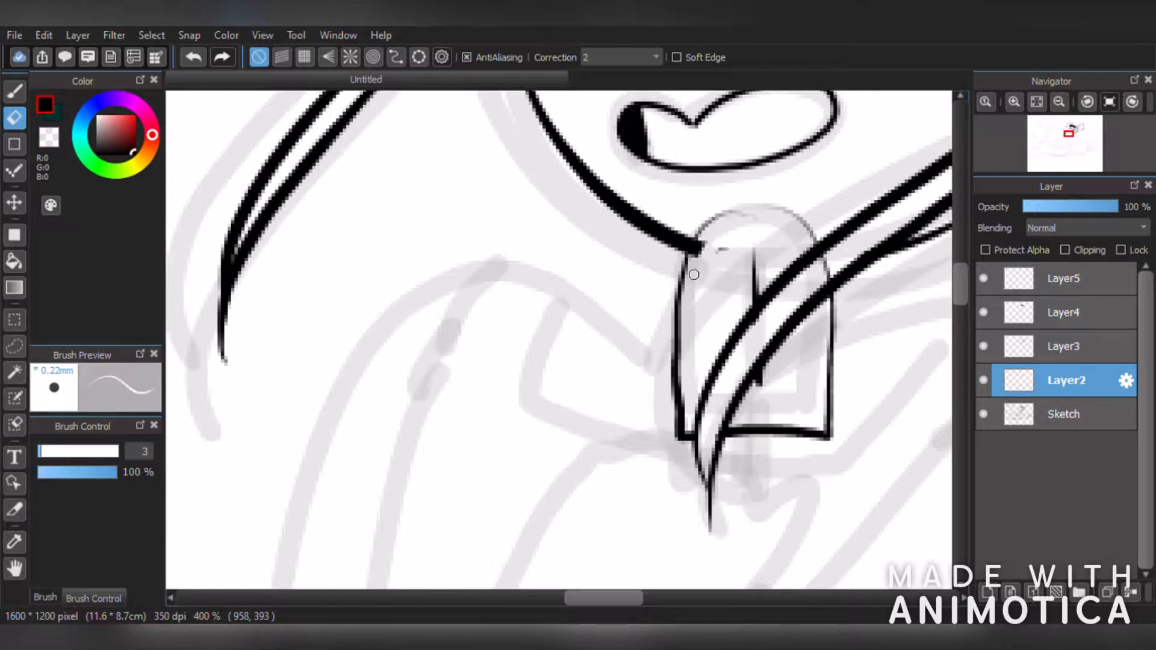
{"action": "scroll", "coordinate": [693, 255], "scroll_direction": "down", "scroll_amount": 4}
{"action": "scroll", "coordinate": [676, 279], "scroll_direction": "up", "scroll_amount": 1}
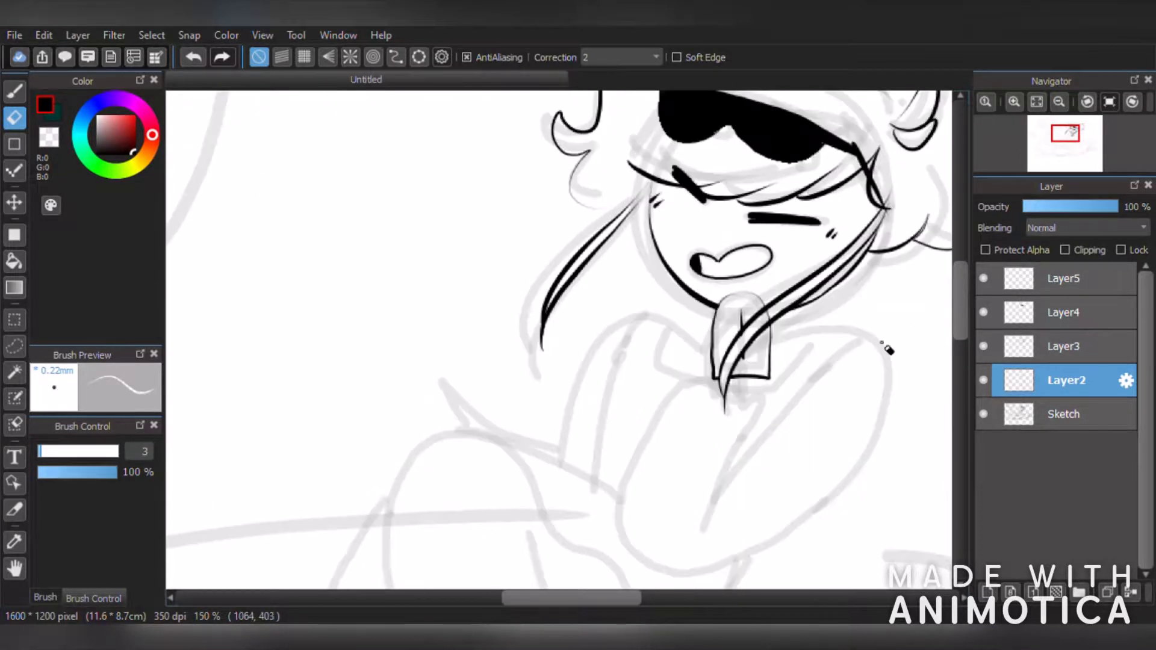
{"action": "left_click", "coordinate": [983, 414]}
{"action": "left_click", "coordinate": [983, 414]}
- Ink the left shoulder curve and the short line beside the neck on Layer2
{"action": "left_click", "coordinate": [1068, 348]}
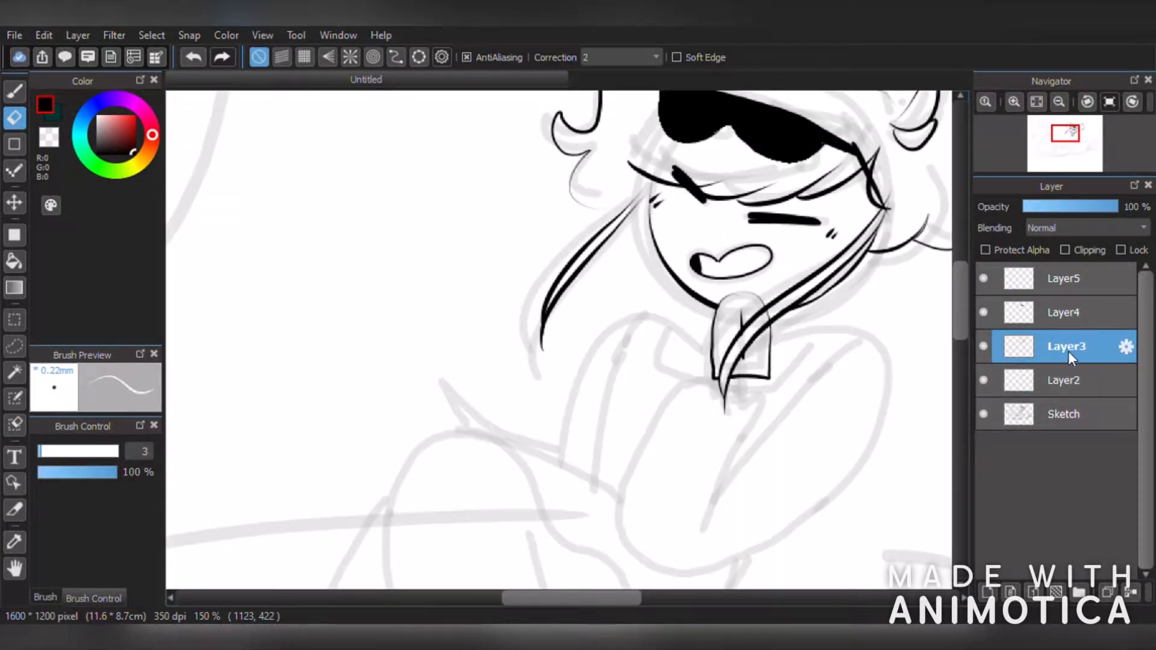
{"action": "scroll", "coordinate": [857, 431], "scroll_direction": "down", "scroll_amount": 1}
{"action": "left_click", "coordinate": [1035, 388]}
{"action": "scroll", "coordinate": [774, 369], "scroll_direction": "up", "scroll_amount": 5}
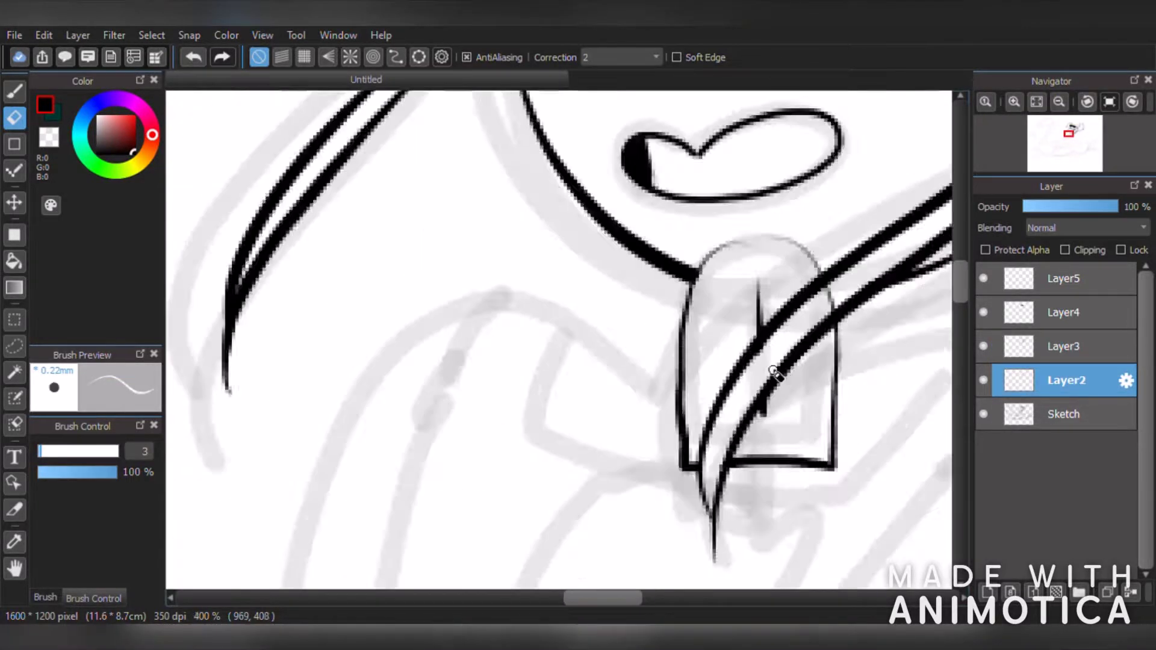
{"action": "key", "text": "b"}
{"action": "left_click_drag", "start_coordinate": [670, 241], "coordinate": [628, 375]}
{"action": "scroll", "coordinate": [292, 320], "scroll_direction": "down", "scroll_amount": 3}
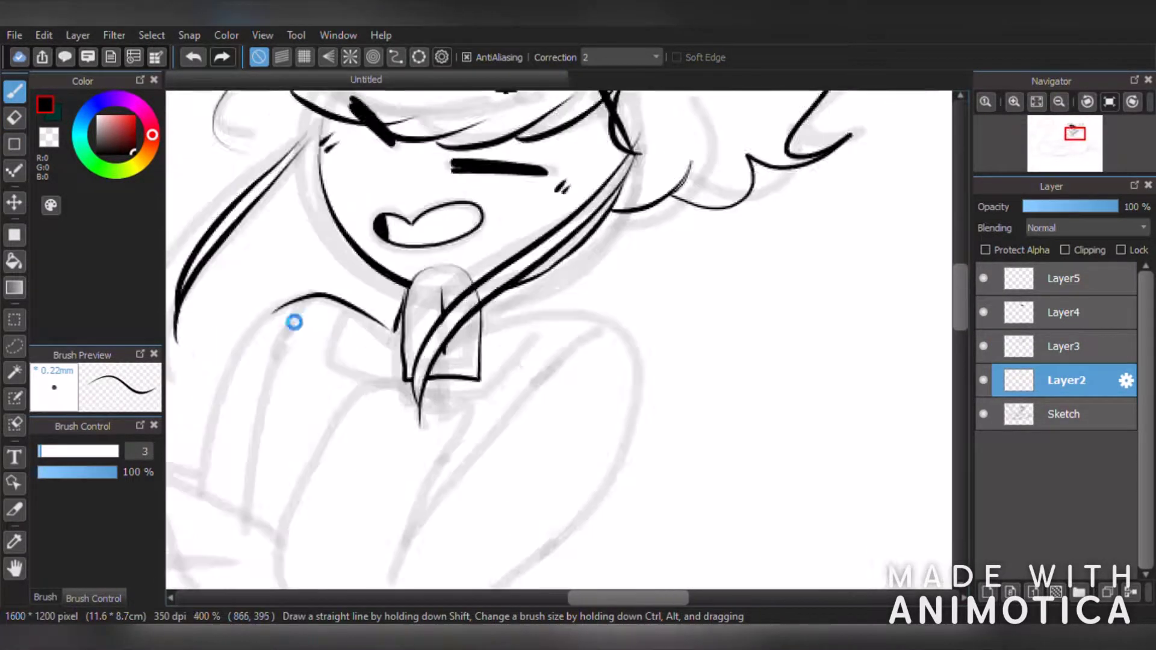
{"action": "left_click_drag", "start_coordinate": [606, 283], "coordinate": [647, 409]}
{"action": "scroll", "coordinate": [644, 422], "scroll_direction": "down", "scroll_amount": 2}
{"action": "scroll", "coordinate": [639, 428], "scroll_direction": "up", "scroll_amount": 1}
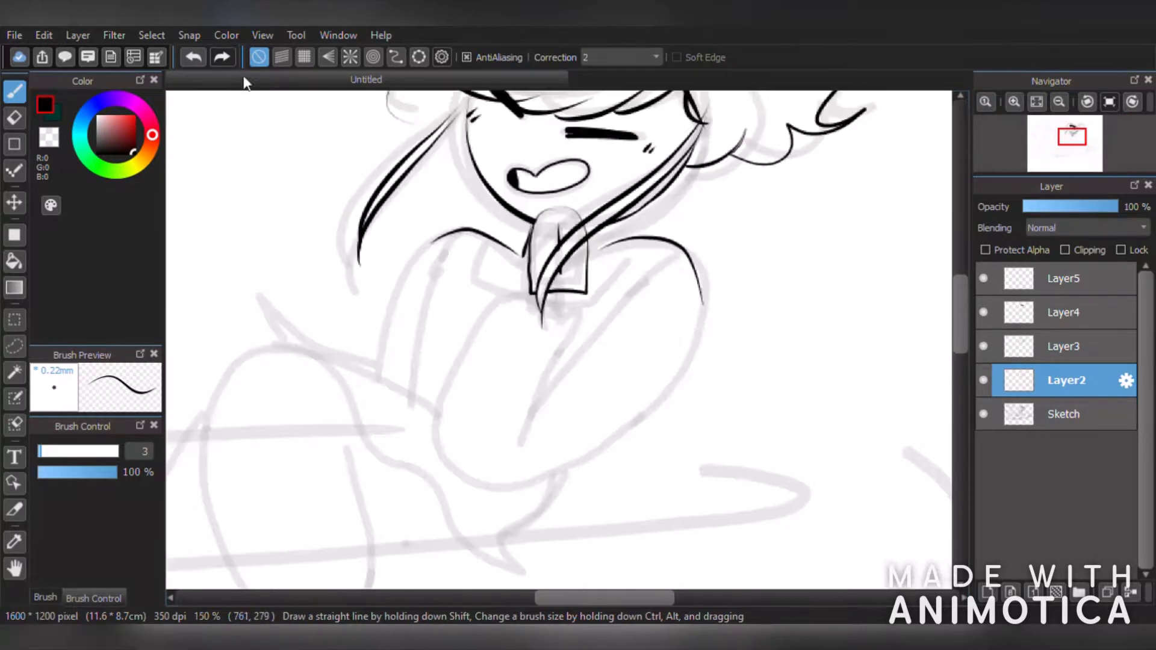
{"action": "left_click", "coordinate": [193, 57]}
{"action": "left_click_drag", "start_coordinate": [599, 255], "coordinate": [689, 345]}
{"action": "left_click_drag", "start_coordinate": [546, 307], "coordinate": [557, 364]}
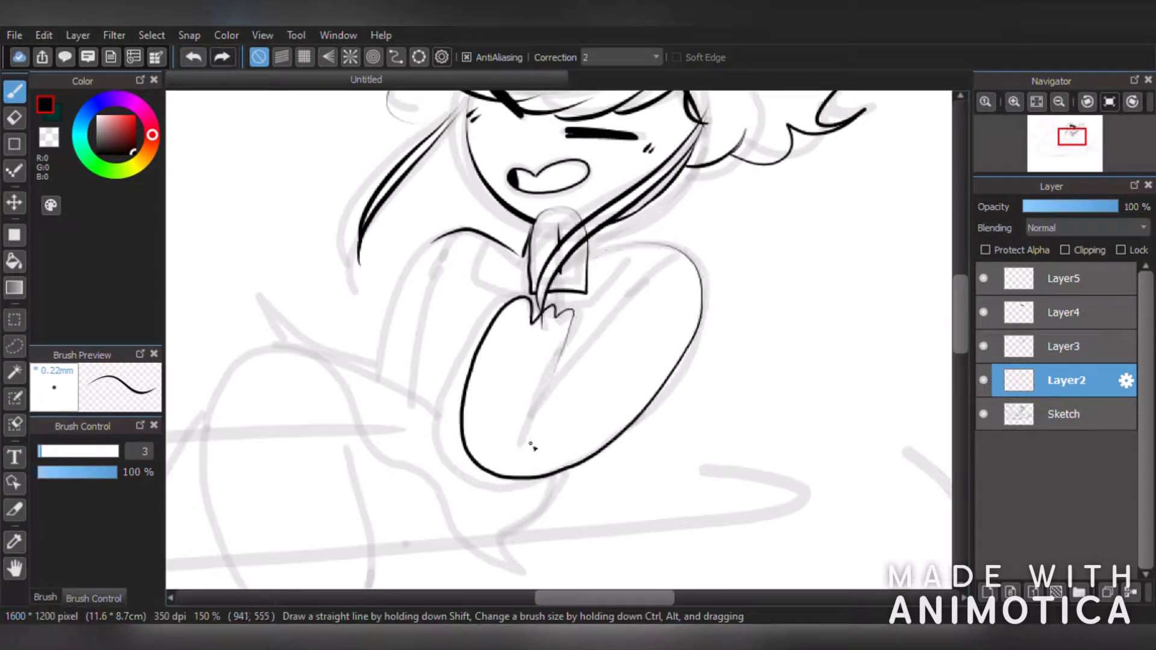
{"action": "left_click", "coordinate": [193, 57]}
- Ink the bent arm from the right shoulder around the elbow up to the fingers below the neck
{"action": "left_click_drag", "start_coordinate": [613, 247], "coordinate": [673, 246]}
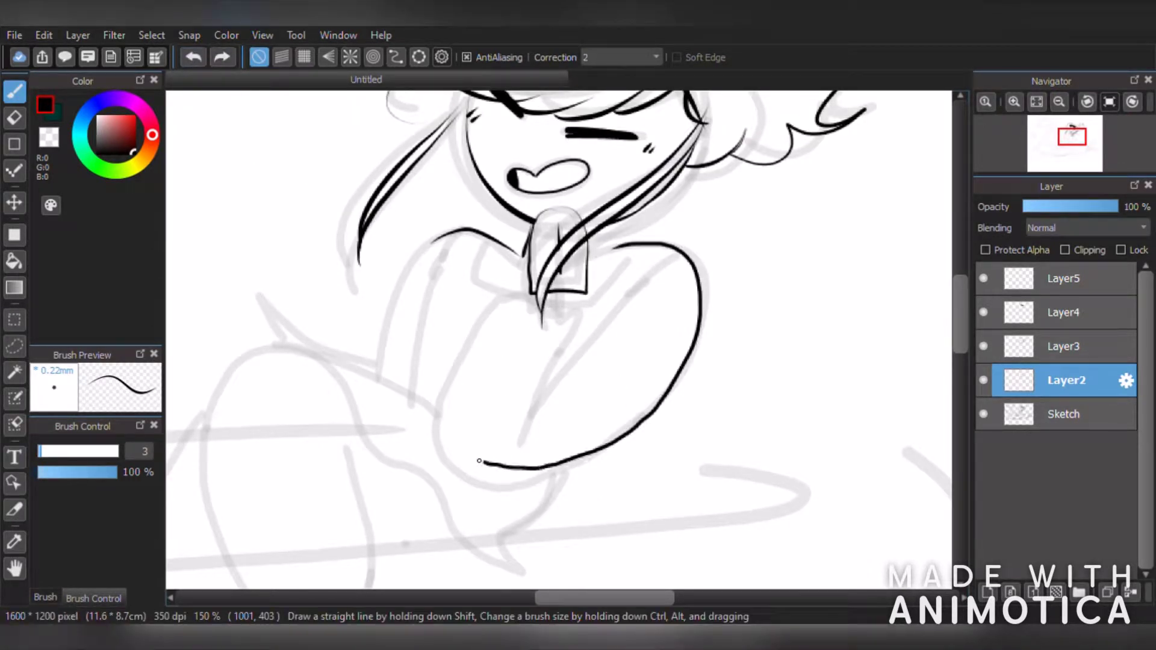
{"action": "left_click_drag", "start_coordinate": [540, 312], "coordinate": [532, 410]}
{"action": "left_click", "coordinate": [194, 58]}
{"action": "scroll", "coordinate": [498, 517], "scroll_direction": "up", "scroll_amount": 1}
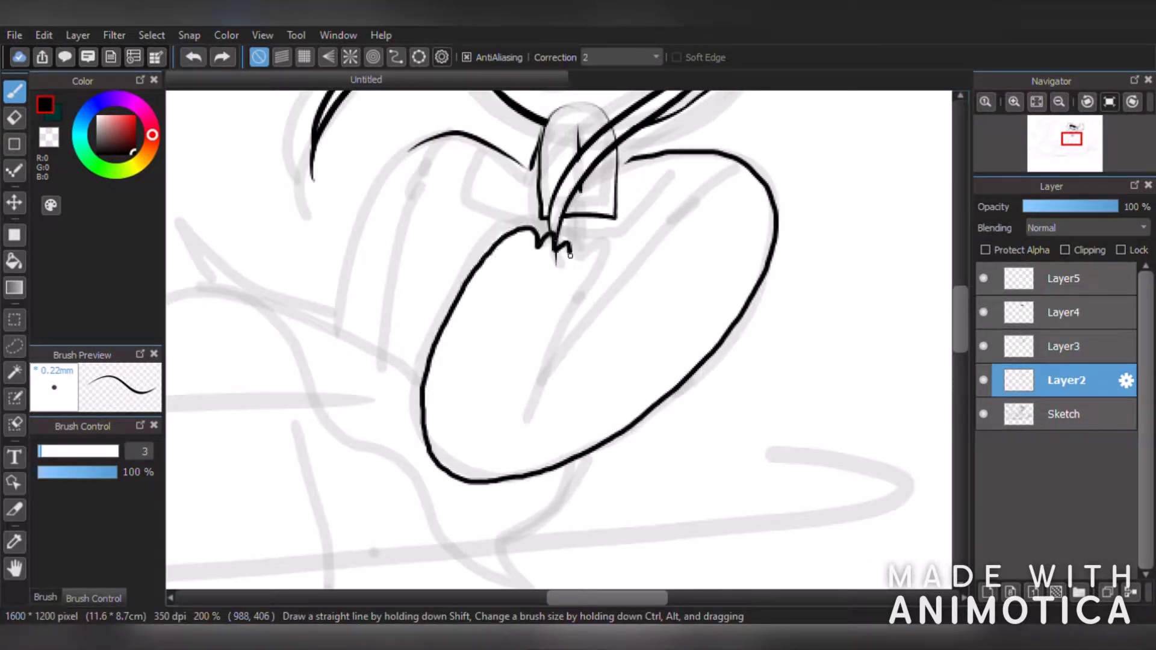
{"action": "left_click_drag", "start_coordinate": [569, 256], "coordinate": [544, 372]}
- Ink the inner line of the bent arm and retrace the right shoulder curve until it meets the neck
{"action": "mouse_move", "coordinate": [699, 195]}
{"action": "left_mouse_down"}
{"action": "mouse_move", "coordinate": [571, 330]}
{"action": "mouse_move", "coordinate": [406, 473]}
{"action": "left_mouse_up"}
{"action": "scroll", "coordinate": [619, 271], "scroll_direction": "up", "scroll_amount": 2}
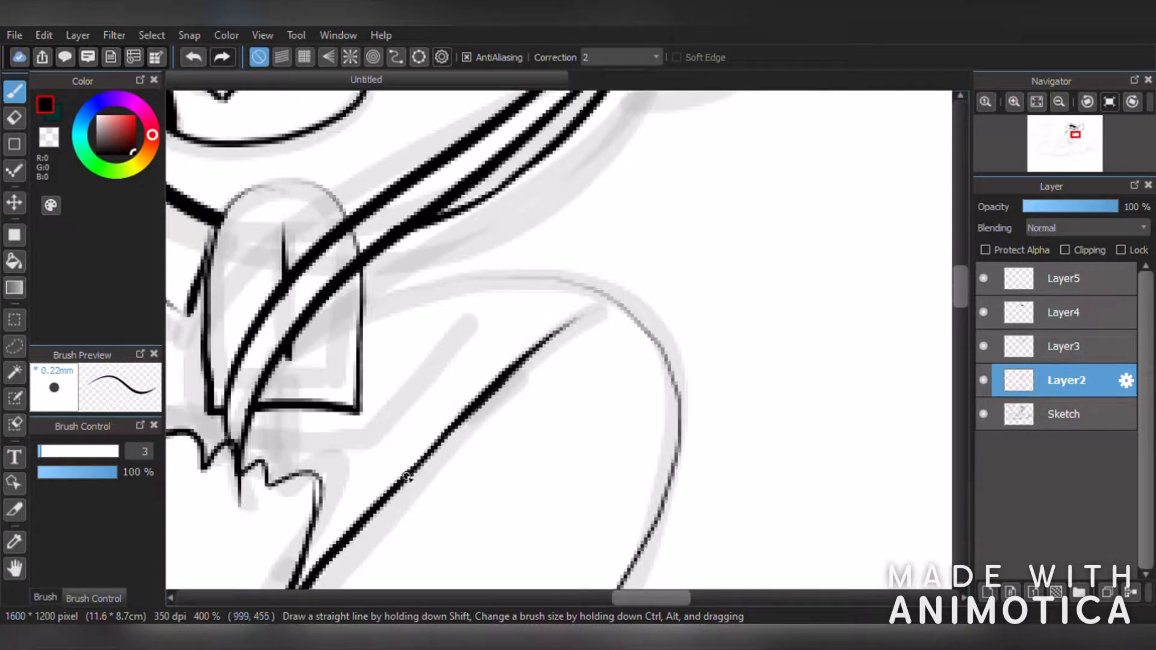
{"action": "left_click_drag", "start_coordinate": [448, 283], "coordinate": [640, 544]}
{"action": "scroll", "coordinate": [640, 545], "scroll_direction": "down", "scroll_amount": 4}
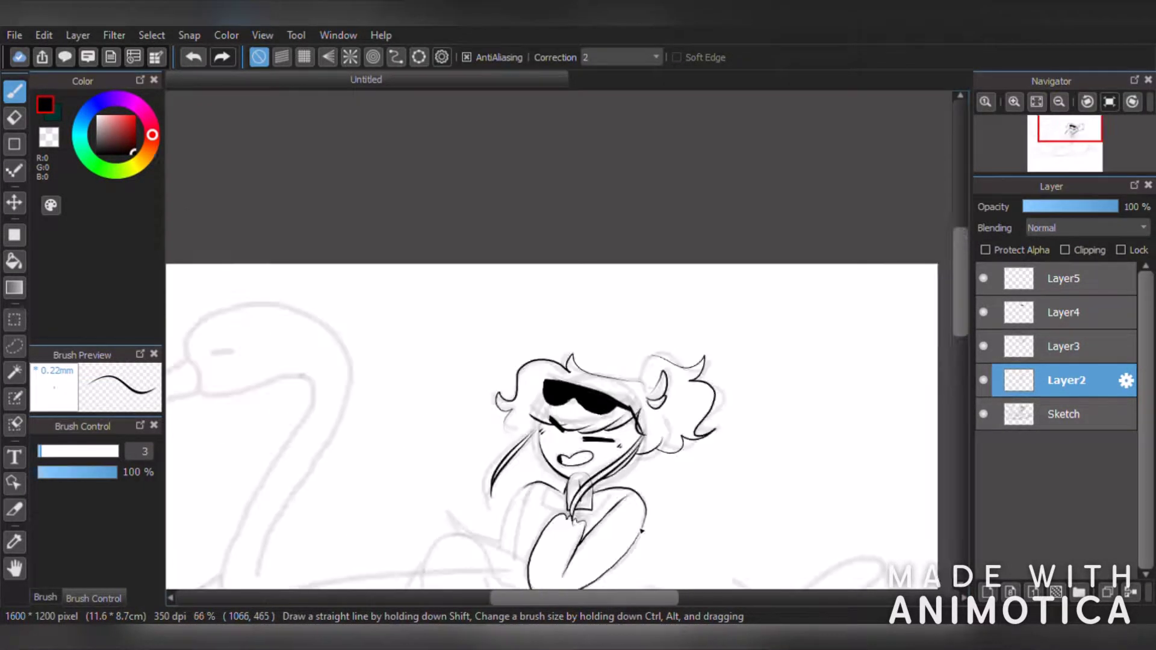
{"action": "scroll", "coordinate": [596, 320], "scroll_direction": "up", "scroll_amount": 5}
{"action": "left_click_drag", "start_coordinate": [595, 320], "coordinate": [677, 278]}
{"action": "scroll", "coordinate": [644, 304], "scroll_direction": "down", "scroll_amount": 4}
{"action": "scroll", "coordinate": [590, 333], "scroll_direction": "up", "scroll_amount": 2}
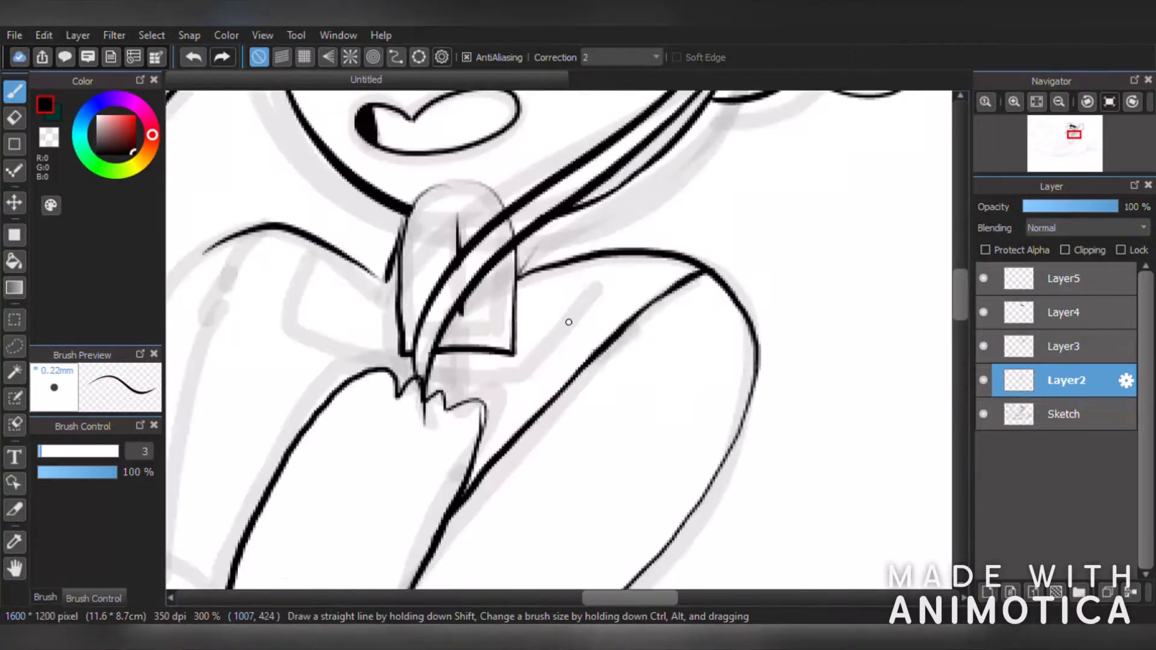
- Ink the neckline of the top from the right shoulder below the neck to the left shoulder
{"action": "left_click_drag", "start_coordinate": [590, 292], "coordinate": [474, 373]}
{"action": "scroll", "coordinate": [482, 361], "scroll_direction": "down", "scroll_amount": 1}
{"action": "scroll", "coordinate": [503, 325], "scroll_direction": "up", "scroll_amount": 2}
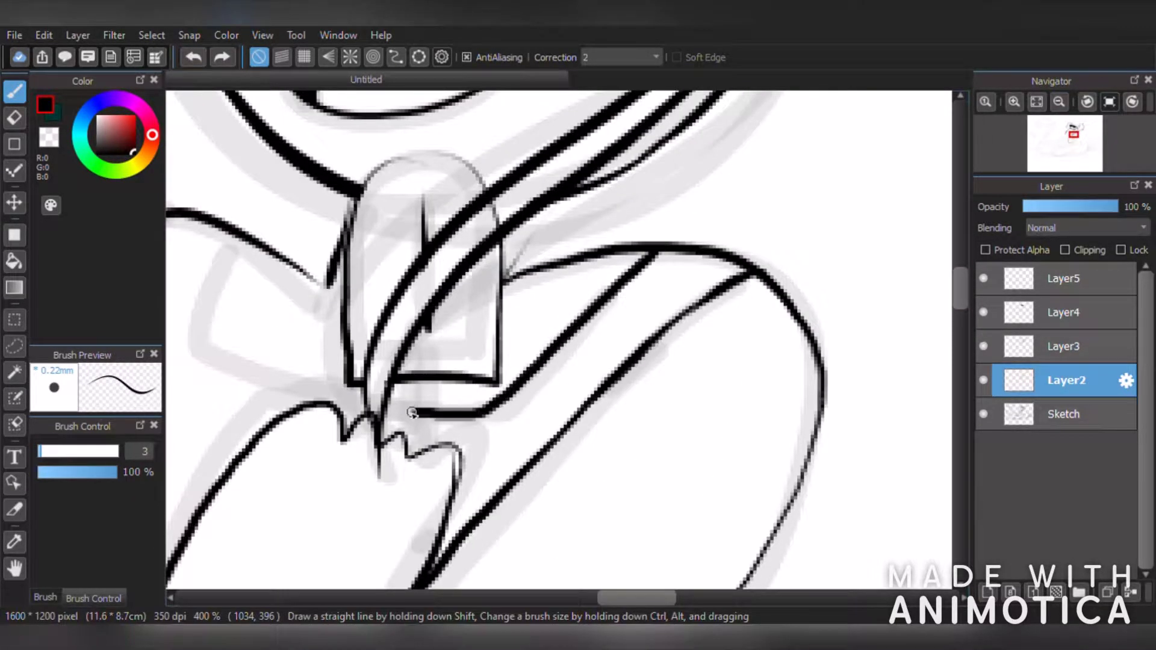
{"action": "left_click_drag", "start_coordinate": [229, 362], "coordinate": [383, 409]}
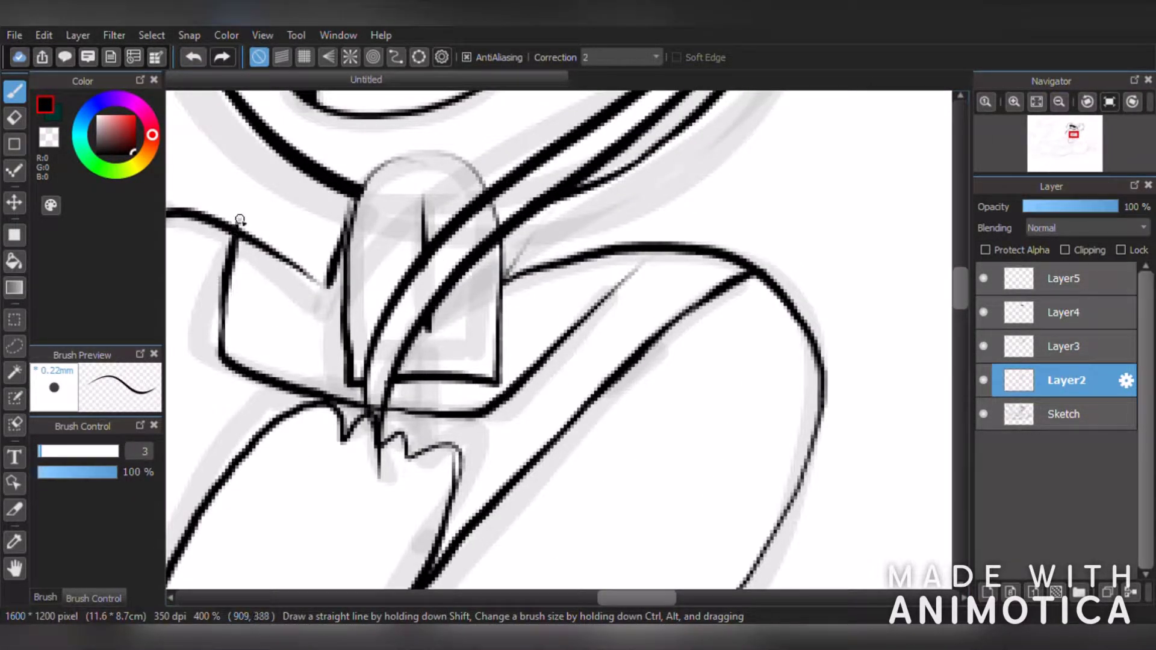
- Examine the upper-body line art, hiding the Sketch layer and showing it again for comparison
{"action": "left_click", "coordinate": [15, 118]}
{"action": "scroll", "coordinate": [263, 228], "scroll_direction": "down", "scroll_amount": 4}
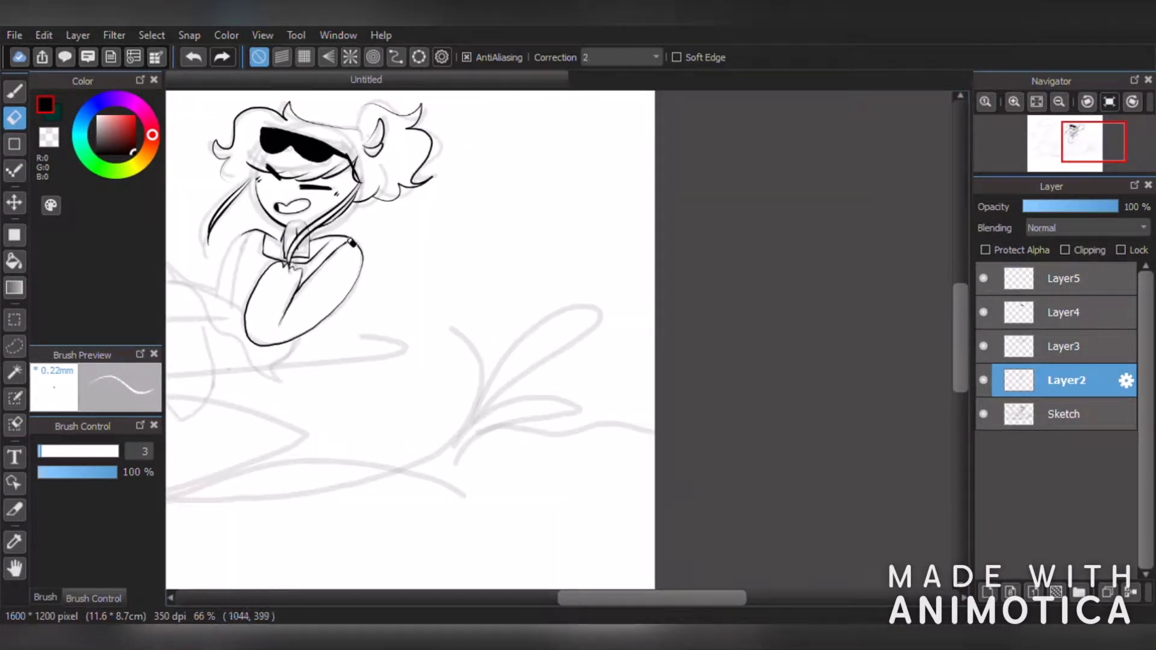
{"action": "scroll", "coordinate": [194, 238], "scroll_direction": "up", "scroll_amount": 2}
{"action": "left_click", "coordinate": [15, 97]}
{"action": "scroll", "coordinate": [277, 442], "scroll_direction": "down", "scroll_amount": 3}
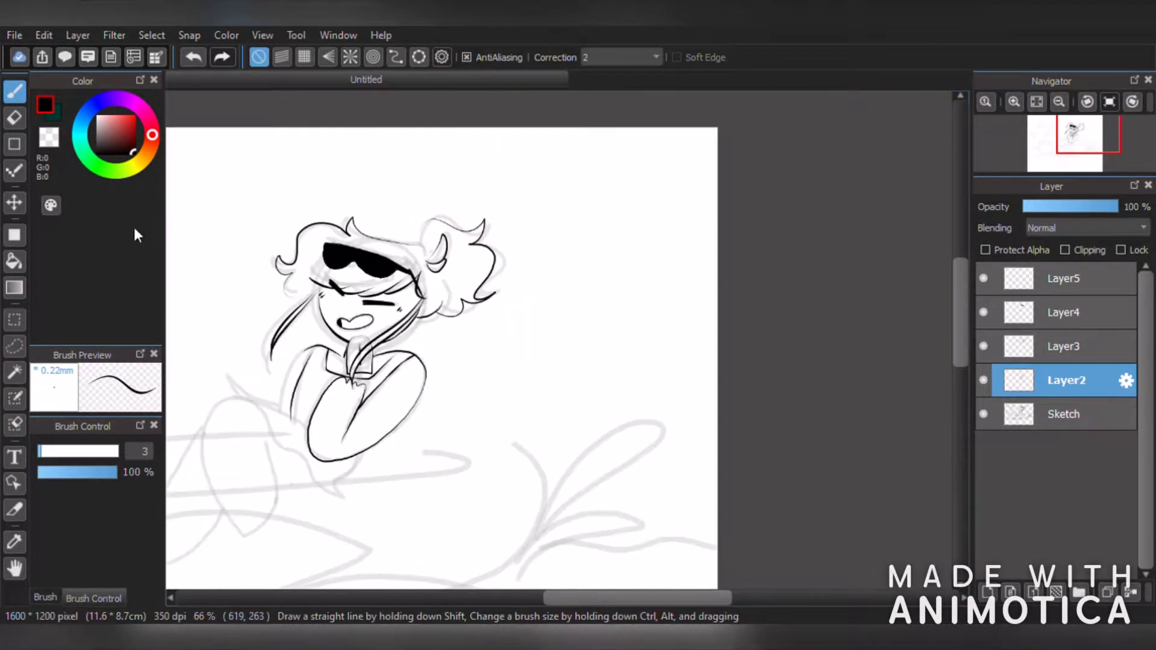
{"action": "left_click", "coordinate": [1024, 413]}
{"action": "scroll", "coordinate": [425, 369], "scroll_direction": "down", "scroll_amount": 3}
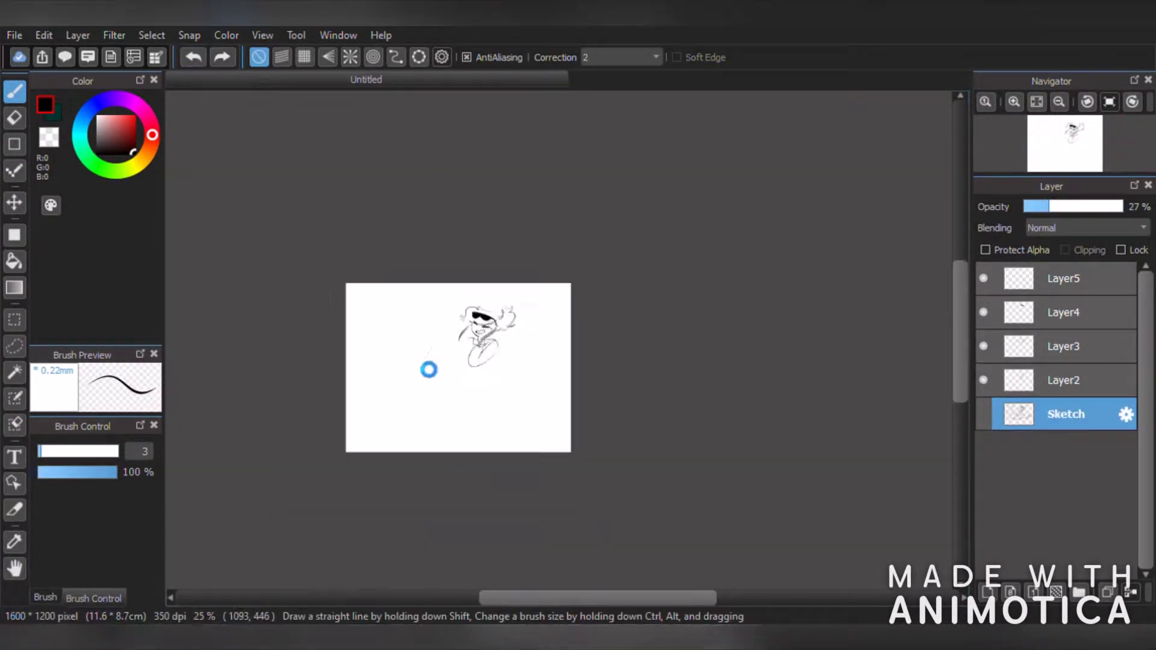
{"action": "scroll", "coordinate": [451, 331], "scroll_direction": "up", "scroll_amount": 3}
{"action": "left_click", "coordinate": [983, 414]}
{"action": "left_click", "coordinate": [984, 414]}
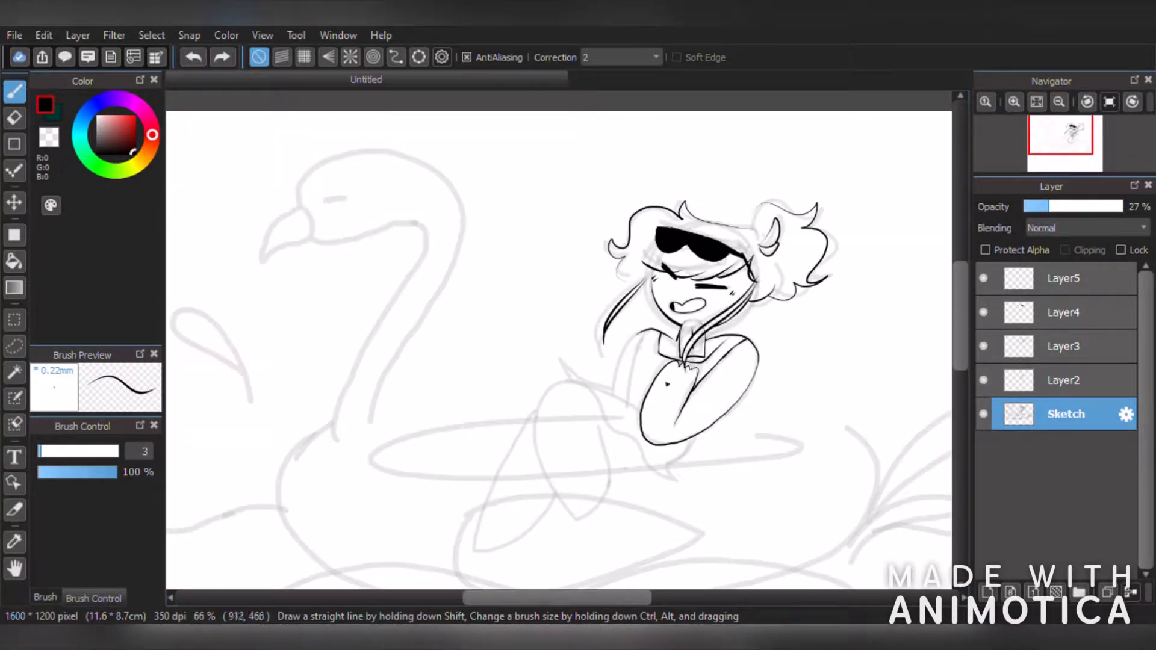
{"action": "scroll", "coordinate": [663, 524], "scroll_direction": "up", "scroll_amount": 4}
{"action": "scroll", "coordinate": [732, 449], "scroll_direction": "down", "scroll_amount": 4}
{"action": "scroll", "coordinate": [733, 449], "scroll_direction": "up", "scroll_amount": 3}
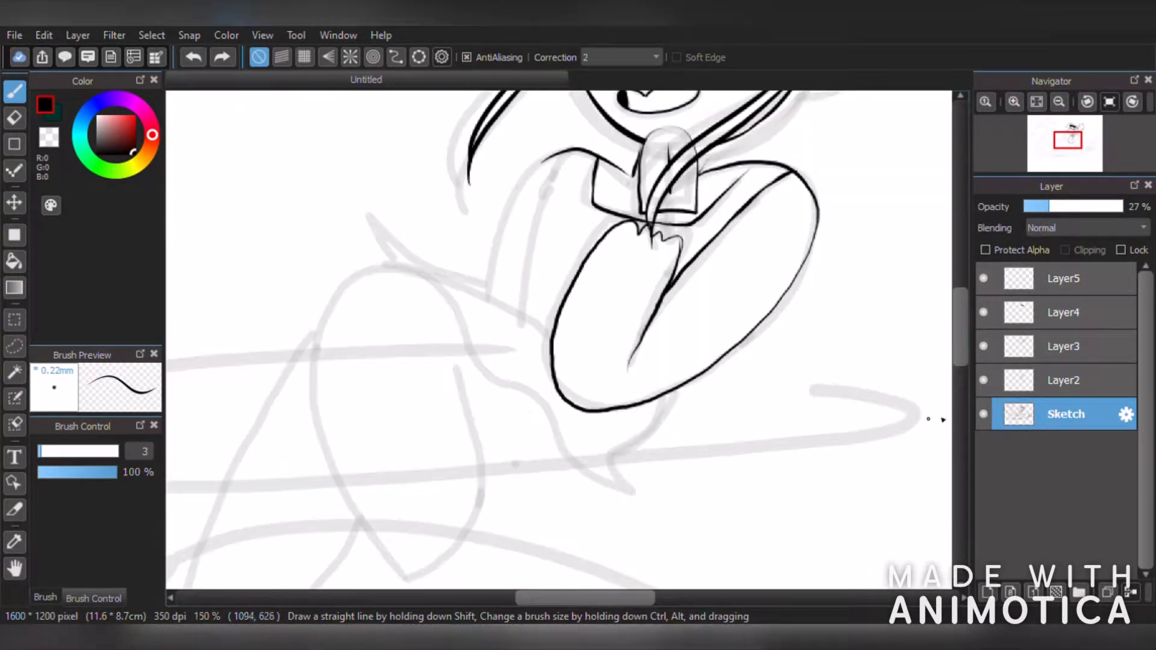
- Add a new layer above Layer5 and ink the float opening's right end and its front rim towards the legs
{"action": "left_click", "coordinate": [1012, 277]}
{"action": "left_click", "coordinate": [988, 592]}
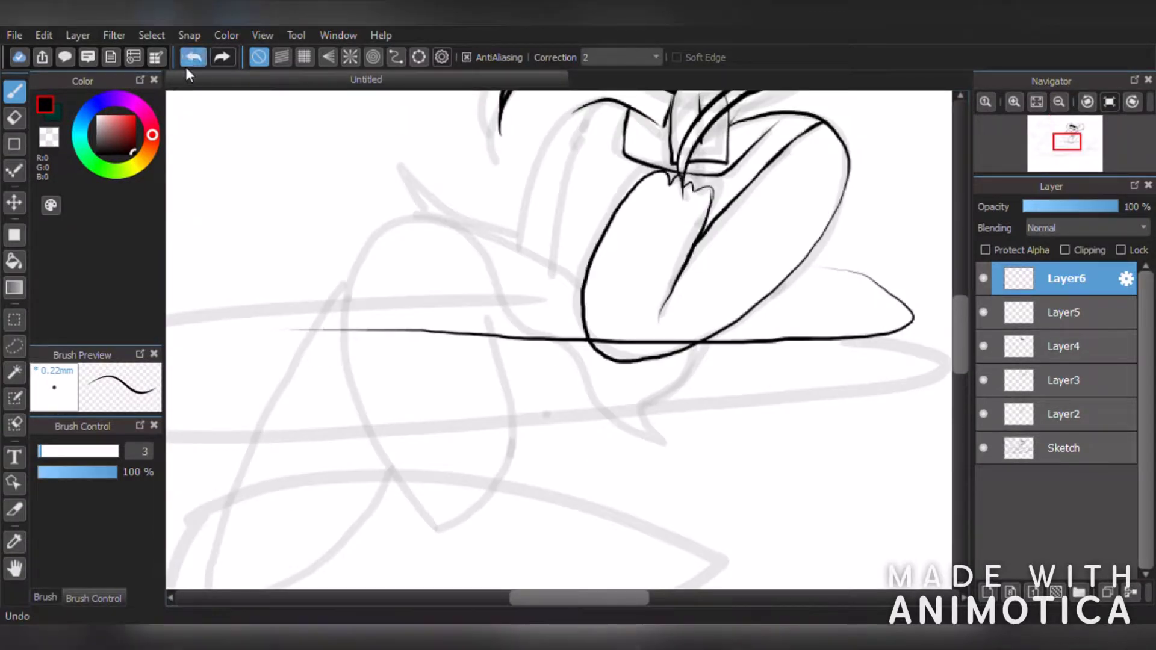
{"action": "left_click", "coordinate": [194, 56]}
{"action": "scroll", "coordinate": [220, 238], "scroll_direction": "down", "scroll_amount": 3}
{"action": "scroll", "coordinate": [337, 273], "scroll_direction": "up", "scroll_amount": 1}
{"action": "scroll", "coordinate": [405, 275], "scroll_direction": "up", "scroll_amount": 2}
{"action": "left_click_drag", "start_coordinate": [581, 596], "coordinate": [560, 596]}
{"action": "left_click_drag", "start_coordinate": [765, 269], "coordinate": [196, 302]}
{"action": "scroll", "coordinate": [194, 290], "scroll_direction": "down", "scroll_amount": 3}
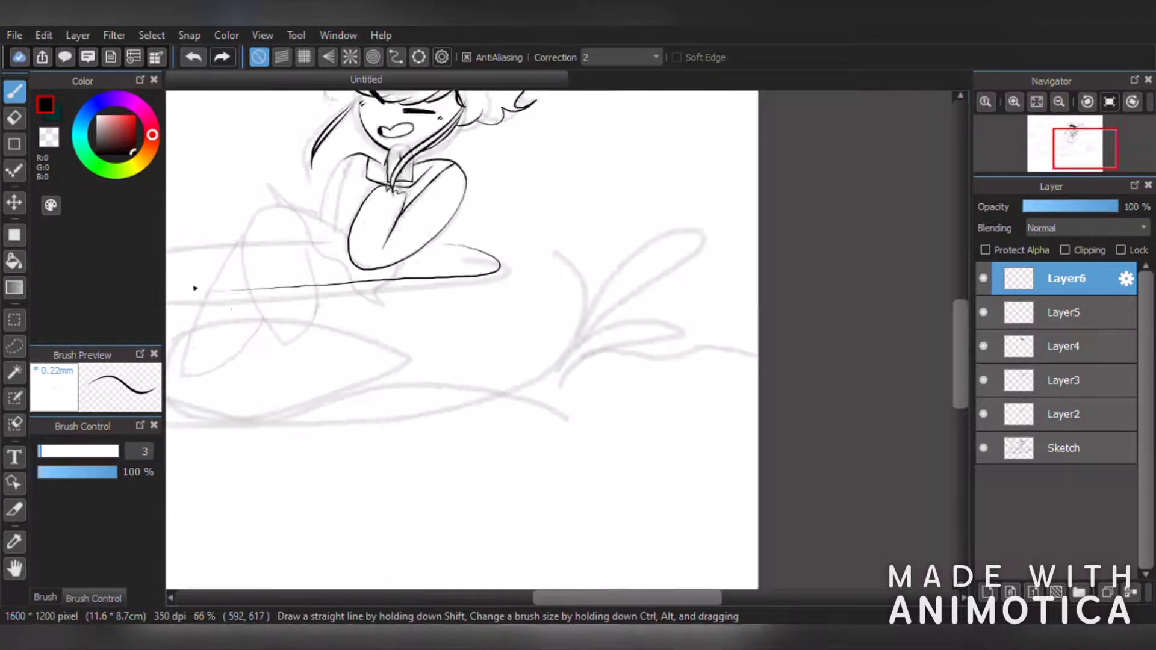
- Ink the left end of the float opening, curving from the back rim around to the front rim
{"action": "scroll", "coordinate": [194, 290], "scroll_direction": "up", "scroll_amount": 3}
{"action": "left_click_drag", "start_coordinate": [569, 594], "coordinate": [487, 587]}
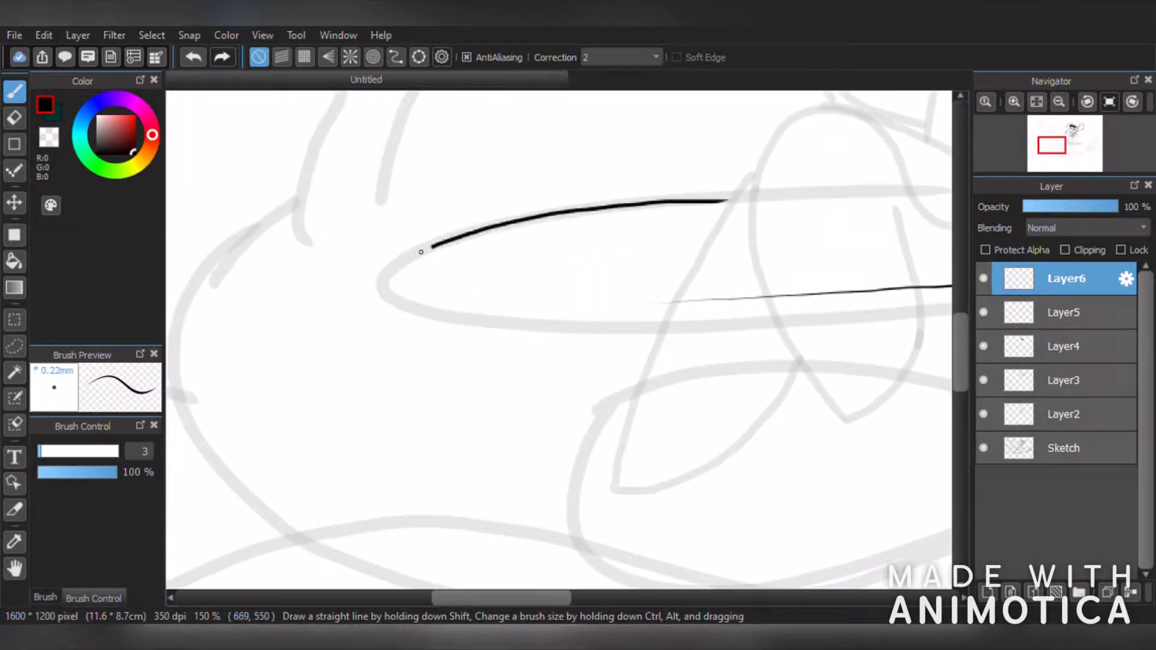
{"action": "left_click_drag", "start_coordinate": [421, 252], "coordinate": [907, 283]}
{"action": "scroll", "coordinate": [913, 276], "scroll_direction": "down", "scroll_amount": 5}
{"action": "scroll", "coordinate": [861, 263], "scroll_direction": "up", "scroll_amount": 6}
- Erase the overlapping strokes of the float's front rim where the legs cross it
{"action": "left_click", "coordinate": [15, 117]}
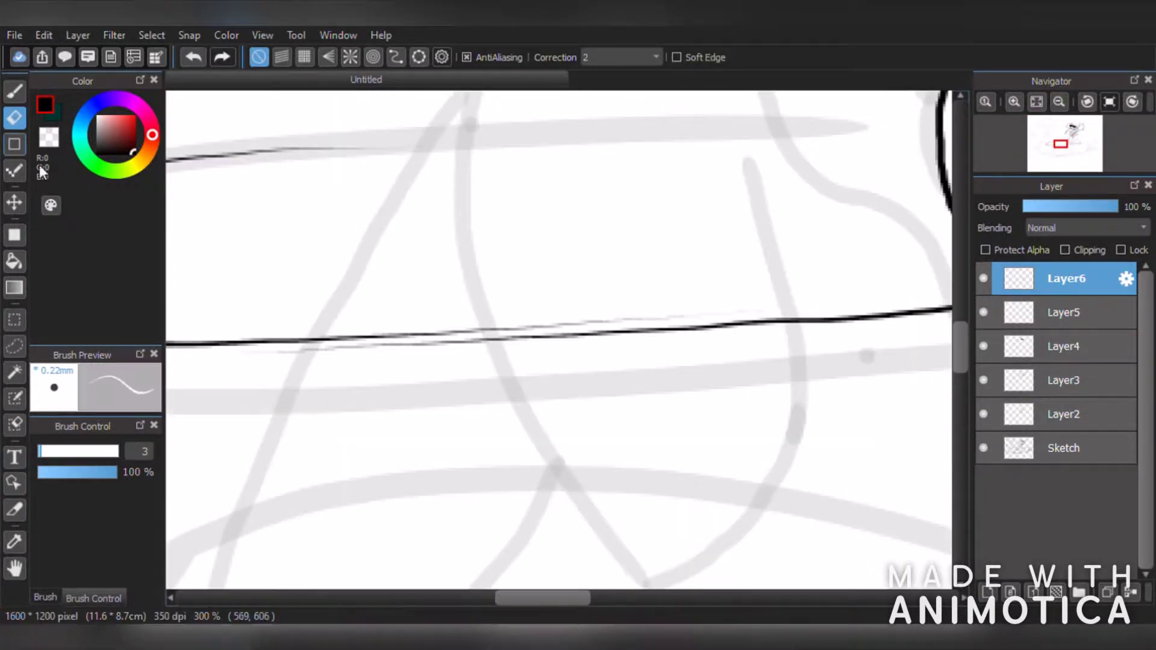
{"action": "mouse_move", "coordinate": [632, 348]}
{"action": "left_mouse_down"}
{"action": "mouse_move", "coordinate": [331, 325]}
{"action": "mouse_move", "coordinate": [316, 340]}
{"action": "mouse_move", "coordinate": [780, 321]}
{"action": "left_mouse_up"}
{"action": "left_click", "coordinate": [15, 91]}
{"action": "left_click", "coordinate": [193, 57]}
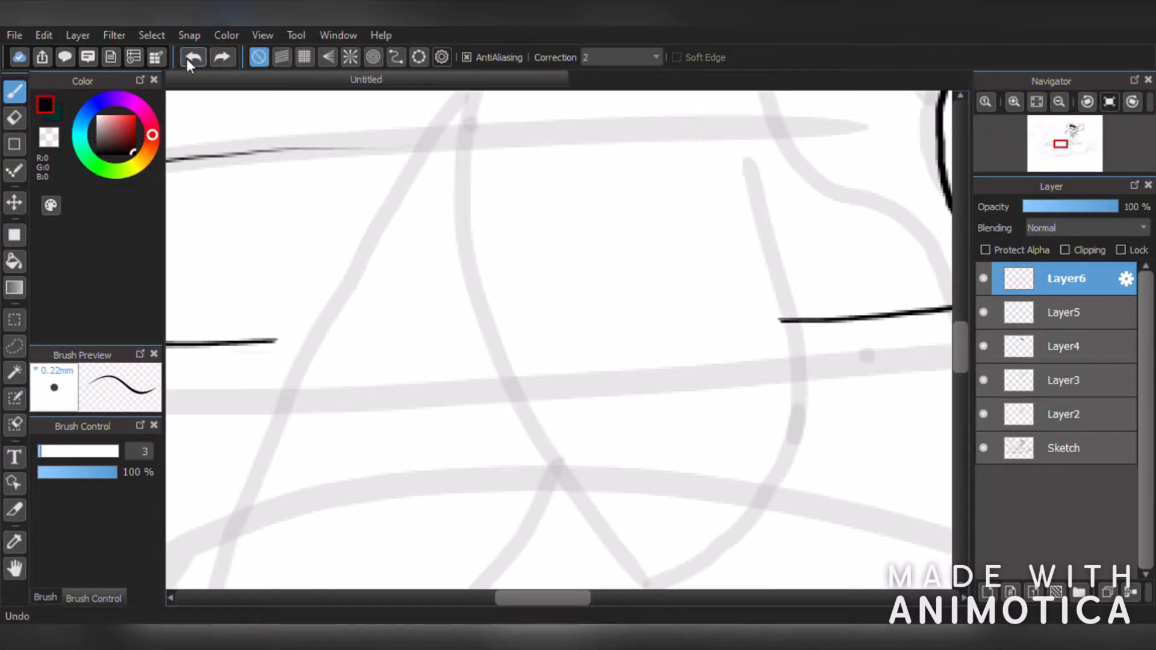
{"action": "mouse_move", "coordinate": [277, 341]}
{"action": "left_mouse_down"}
{"action": "mouse_move", "coordinate": [691, 341]}
{"action": "mouse_move", "coordinate": [780, 322]}
{"action": "left_mouse_up"}
{"action": "scroll", "coordinate": [382, 188], "scroll_direction": "down", "scroll_amount": 5}
{"action": "scroll", "coordinate": [382, 188], "scroll_direction": "up", "scroll_amount": 4}
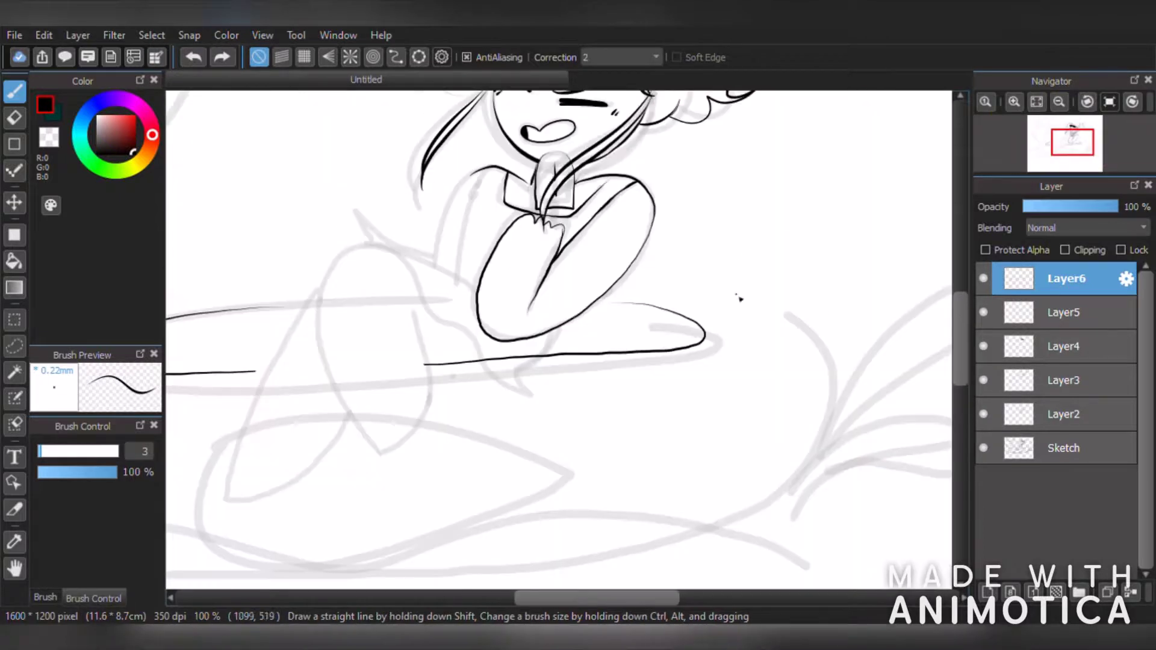
- Ink the raised thigh and knee on Layer2, from the rounded top down to the lower point and up the inner side
{"action": "left_click", "coordinate": [1096, 414]}
{"action": "scroll", "coordinate": [444, 354], "scroll_direction": "up", "scroll_amount": 2}
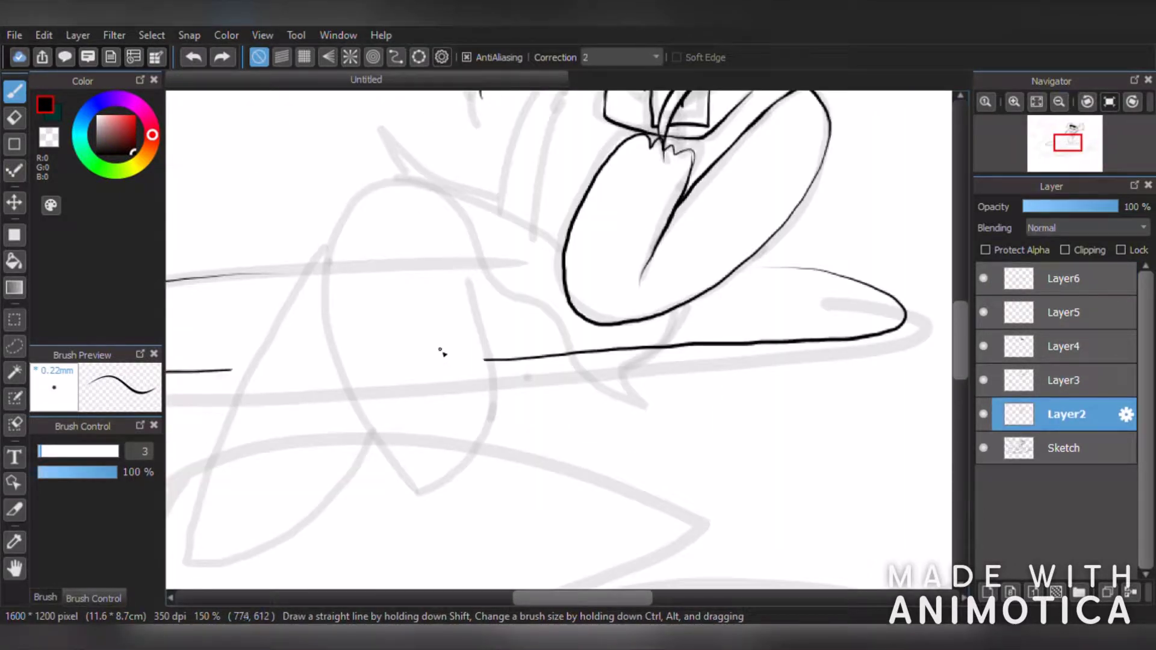
{"action": "scroll", "coordinate": [365, 413], "scroll_direction": "up", "scroll_amount": 2}
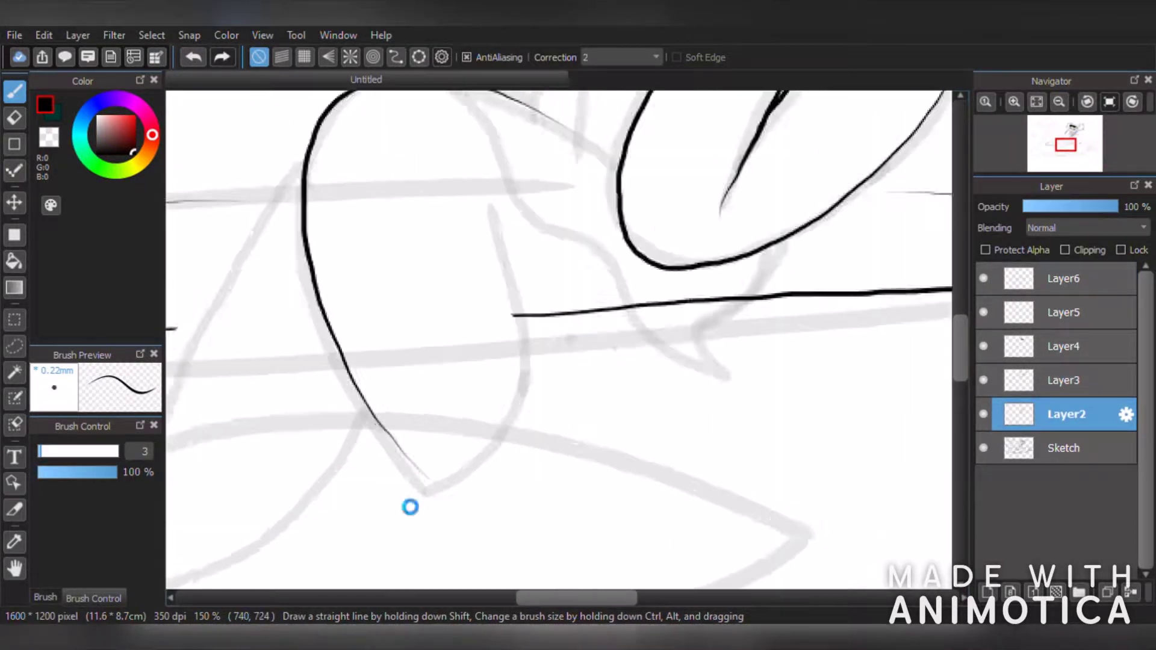
{"action": "left_click_drag", "start_coordinate": [579, 344], "coordinate": [538, 96]}
{"action": "scroll", "coordinate": [537, 97], "scroll_direction": "down", "scroll_amount": 5}
{"action": "scroll", "coordinate": [527, 108], "scroll_direction": "up", "scroll_amount": 5}
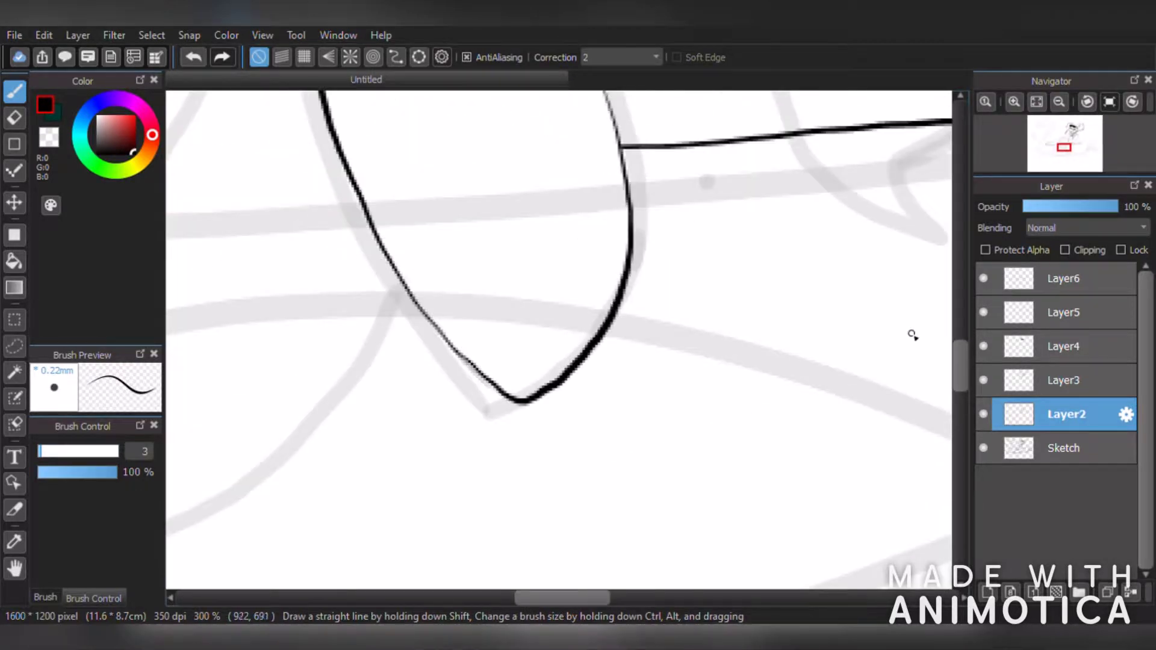
{"action": "mouse_move", "coordinate": [962, 365]}
{"action": "left_mouse_down"}
{"action": "mouse_move", "coordinate": [962, 330]}
{"action": "mouse_move", "coordinate": [962, 340]}
{"action": "left_mouse_up"}
{"action": "left_click_drag", "start_coordinate": [599, 326], "coordinate": [588, 247]}
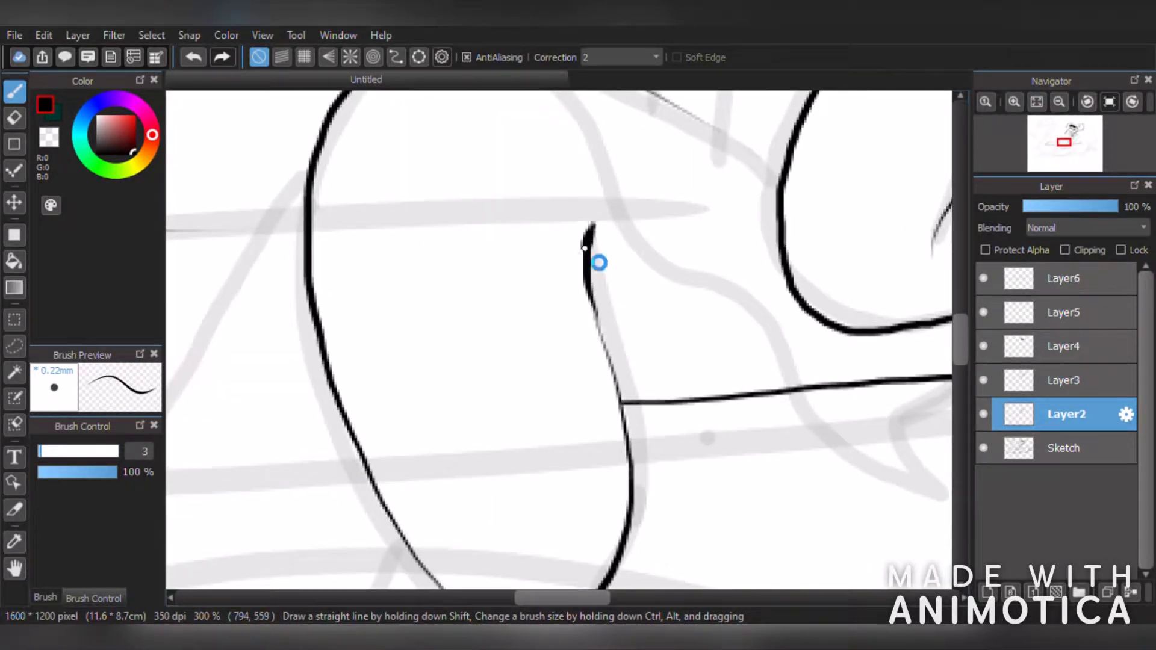
- Ink the lower leg beside the thigh, from the knee down around the foot end and back up to the thigh
{"action": "scroll", "coordinate": [599, 262], "scroll_direction": "down", "scroll_amount": 3}
{"action": "scroll", "coordinate": [542, 160], "scroll_direction": "up", "scroll_amount": 2}
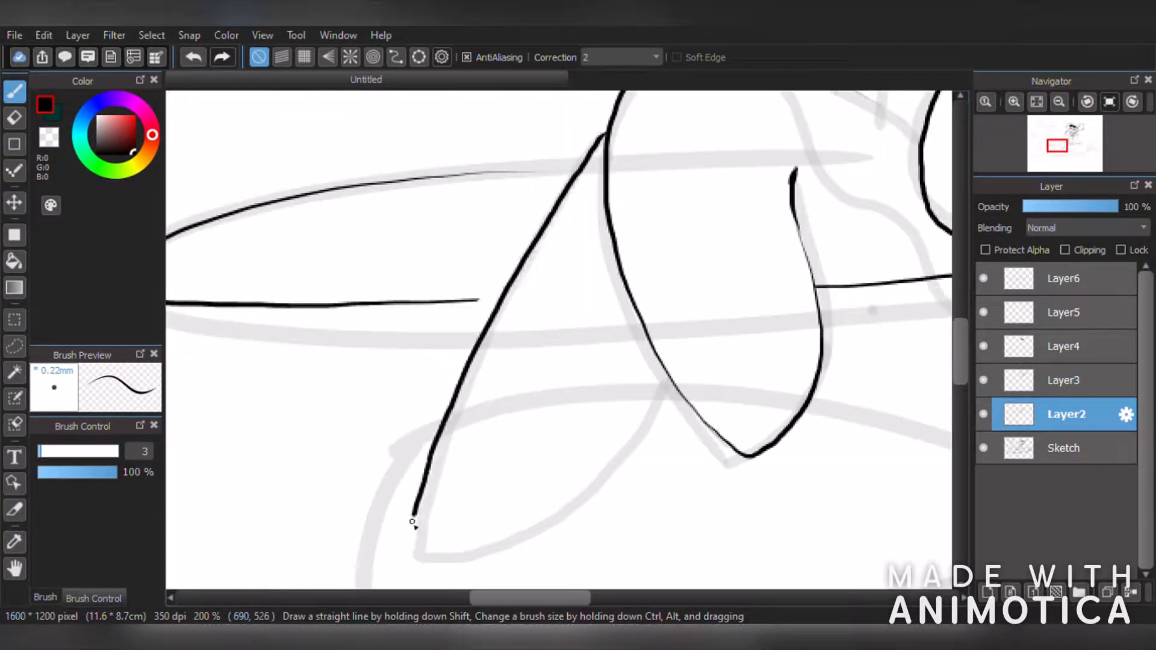
{"action": "left_click_drag", "start_coordinate": [605, 460], "coordinate": [672, 374]}
{"action": "scroll", "coordinate": [588, 429], "scroll_direction": "up", "scroll_amount": 1}
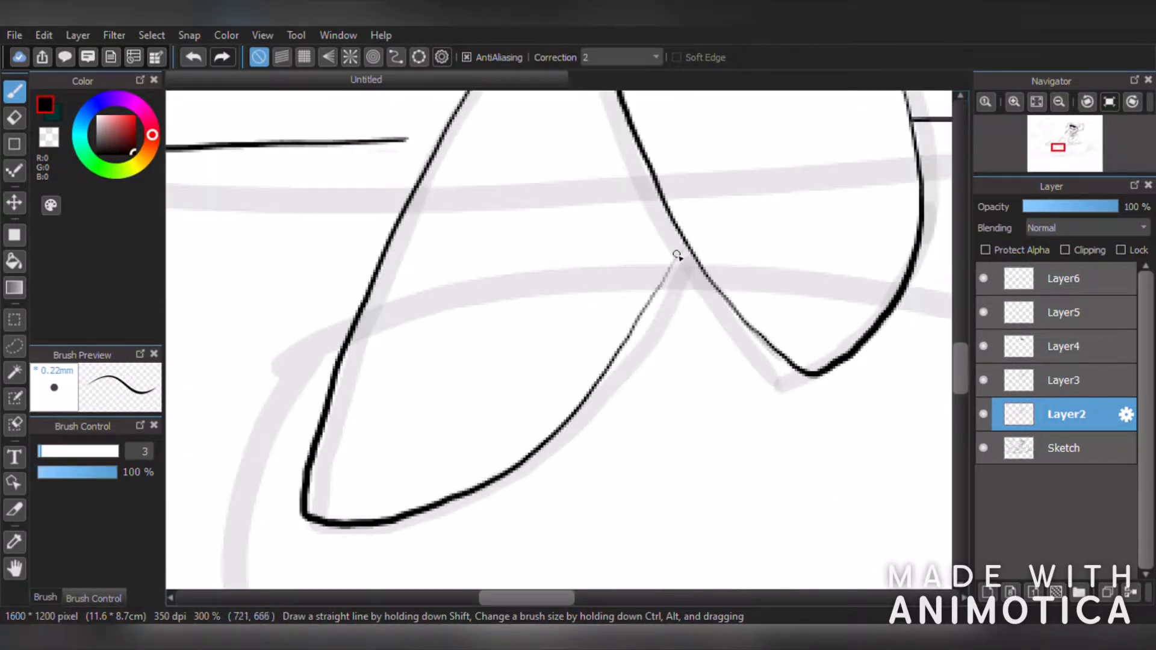
- Try to retrace the lower leg's back edge below the point where it meets the thigh
{"action": "left_click_drag", "start_coordinate": [683, 247], "coordinate": [593, 395]}
{"action": "scroll", "coordinate": [606, 429], "scroll_direction": "down", "scroll_amount": 1}
{"action": "left_click", "coordinate": [198, 58]}
{"action": "left_click_drag", "start_coordinate": [644, 331], "coordinate": [580, 433]}
{"action": "scroll", "coordinate": [608, 432], "scroll_direction": "down", "scroll_amount": 1}
{"action": "left_click", "coordinate": [201, 56]}
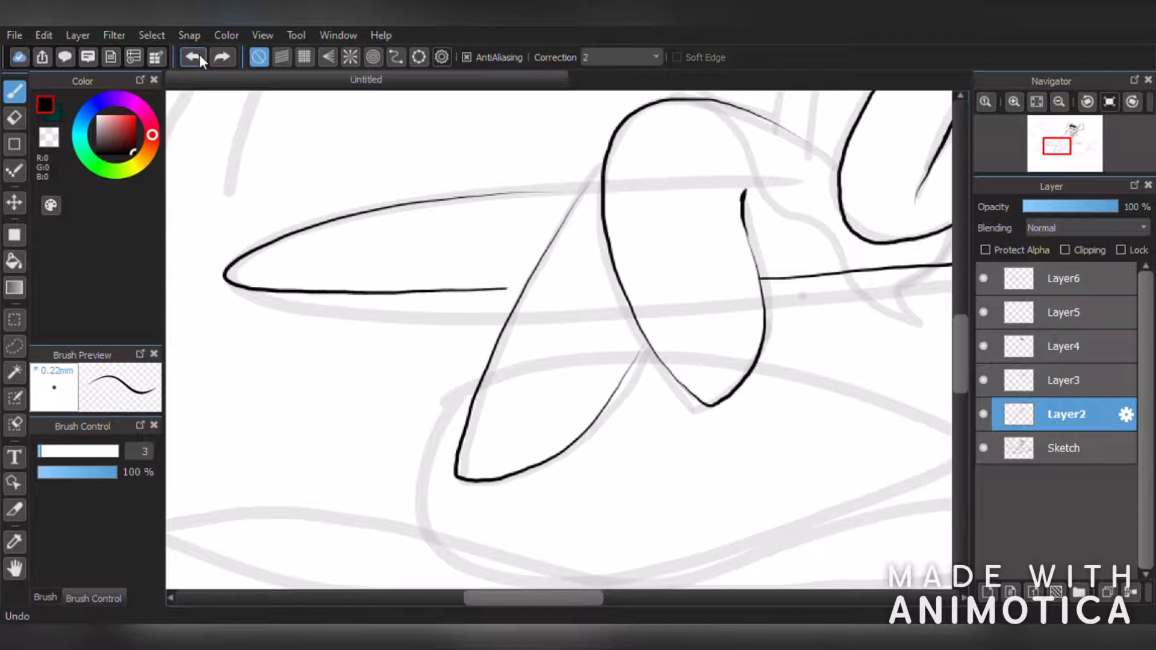
- Try several thicker strokes along the lower leg's front edge, starting from the knee
{"action": "scroll", "coordinate": [602, 123], "scroll_direction": "up", "scroll_amount": 3}
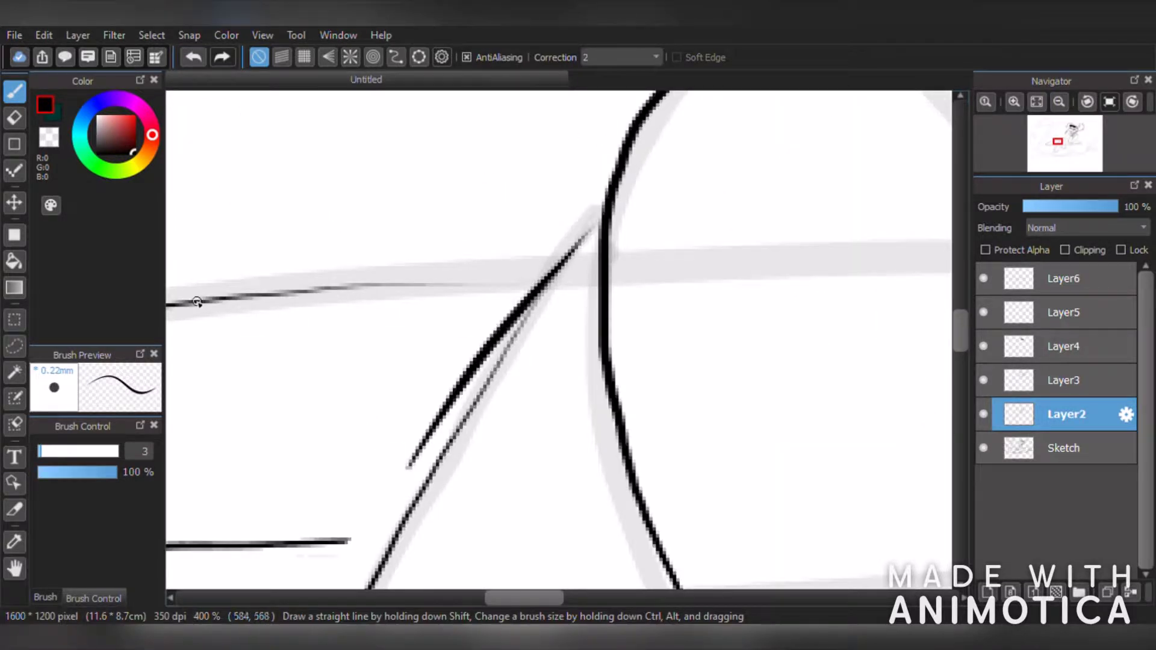
{"action": "left_click", "coordinate": [193, 56]}
{"action": "left_click_drag", "start_coordinate": [601, 208], "coordinate": [379, 512]}
{"action": "left_click", "coordinate": [188, 55]}
{"action": "left_click_drag", "start_coordinate": [581, 235], "coordinate": [405, 509]}
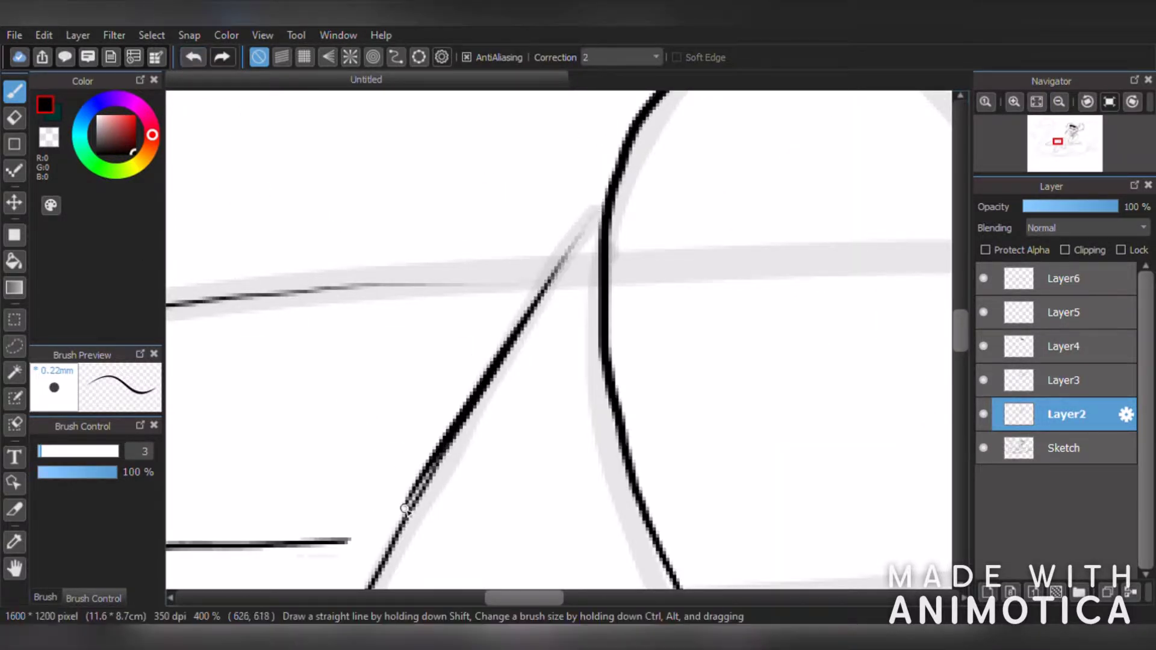
{"action": "left_click", "coordinate": [192, 57]}
{"action": "left_click_drag", "start_coordinate": [590, 219], "coordinate": [358, 587]}
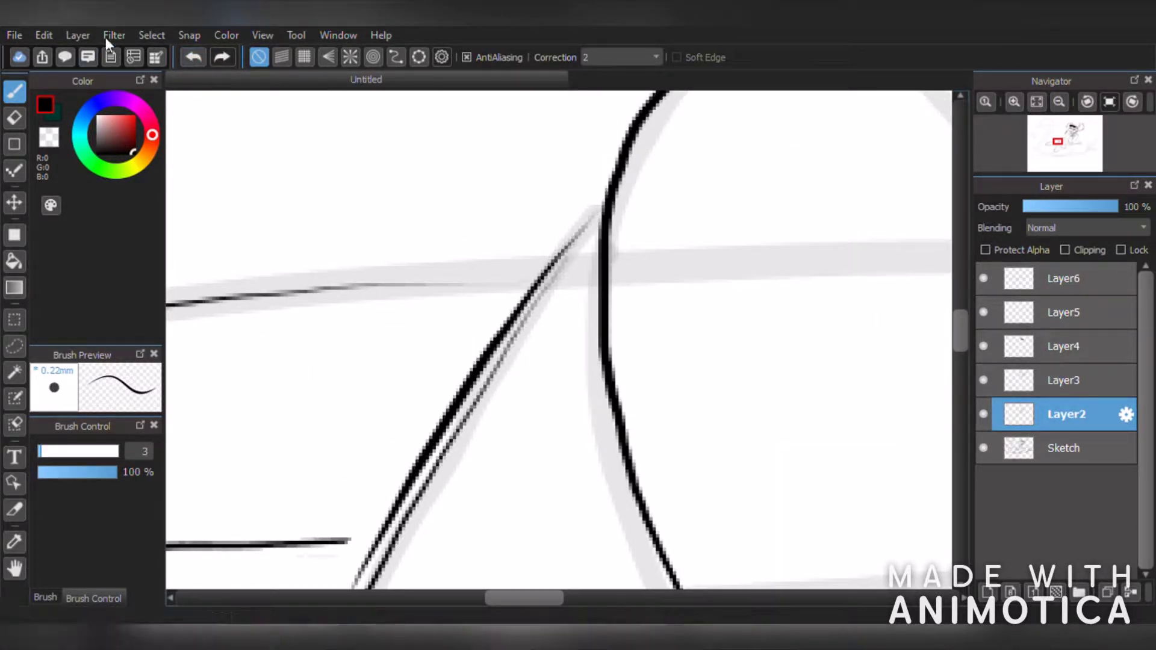
{"action": "left_click", "coordinate": [195, 56]}
{"action": "left_click_drag", "start_coordinate": [596, 214], "coordinate": [373, 565]}
{"action": "left_click", "coordinate": [199, 59]}
{"action": "left_click_drag", "start_coordinate": [603, 204], "coordinate": [374, 585]}
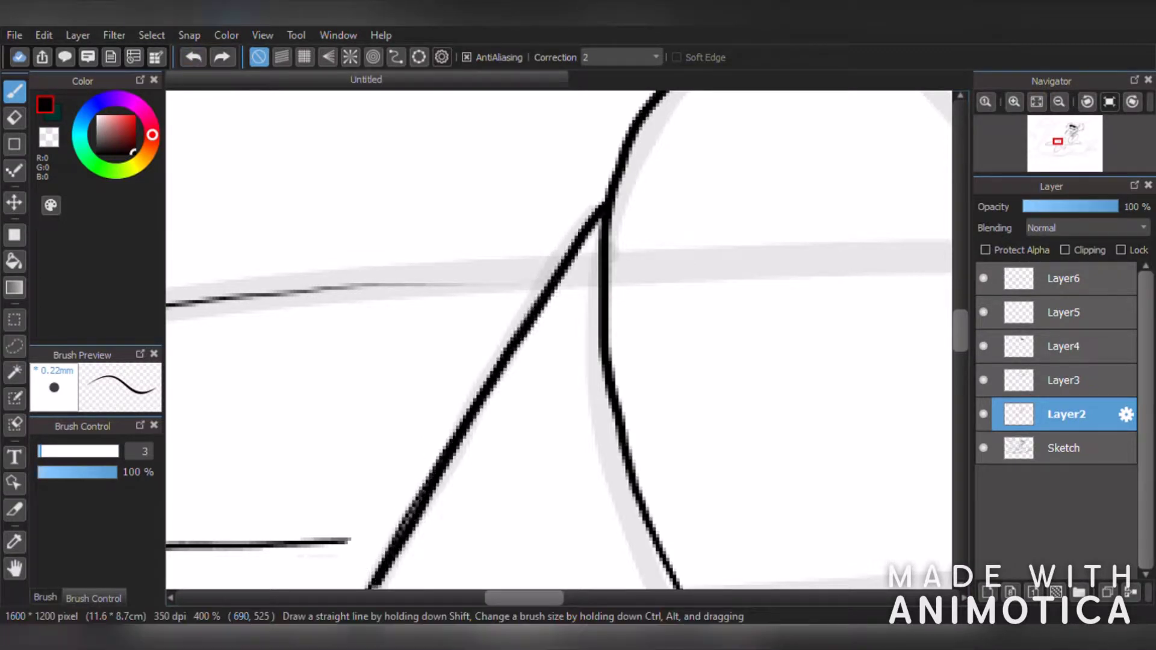
{"action": "left_click", "coordinate": [199, 59]}
{"action": "left_click", "coordinate": [193, 57]}
- Retrace the lower leg's back edge up to the thigh and join its front edge to the knee outline
{"action": "scroll", "coordinate": [355, 235], "scroll_direction": "down", "scroll_amount": 4}
{"action": "scroll", "coordinate": [426, 341], "scroll_direction": "up", "scroll_amount": 6}
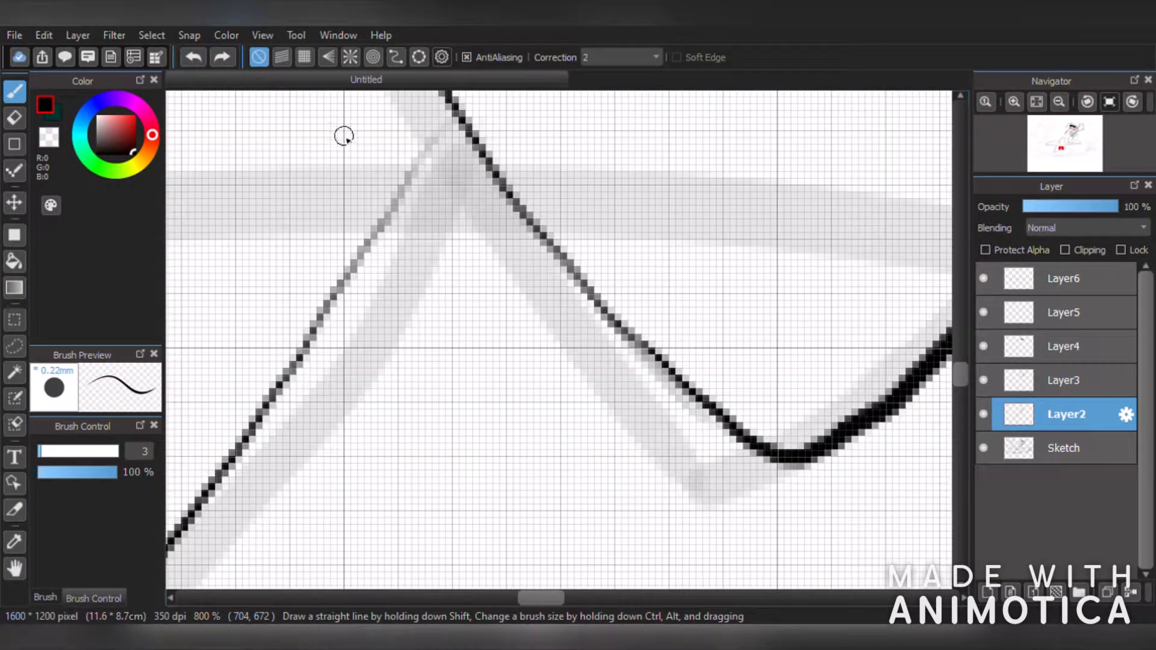
{"action": "left_click_drag", "start_coordinate": [443, 140], "coordinate": [207, 503]}
{"action": "scroll", "coordinate": [213, 494], "scroll_direction": "down", "scroll_amount": 6}
{"action": "scroll", "coordinate": [185, 358], "scroll_direction": "up", "scroll_amount": 3}
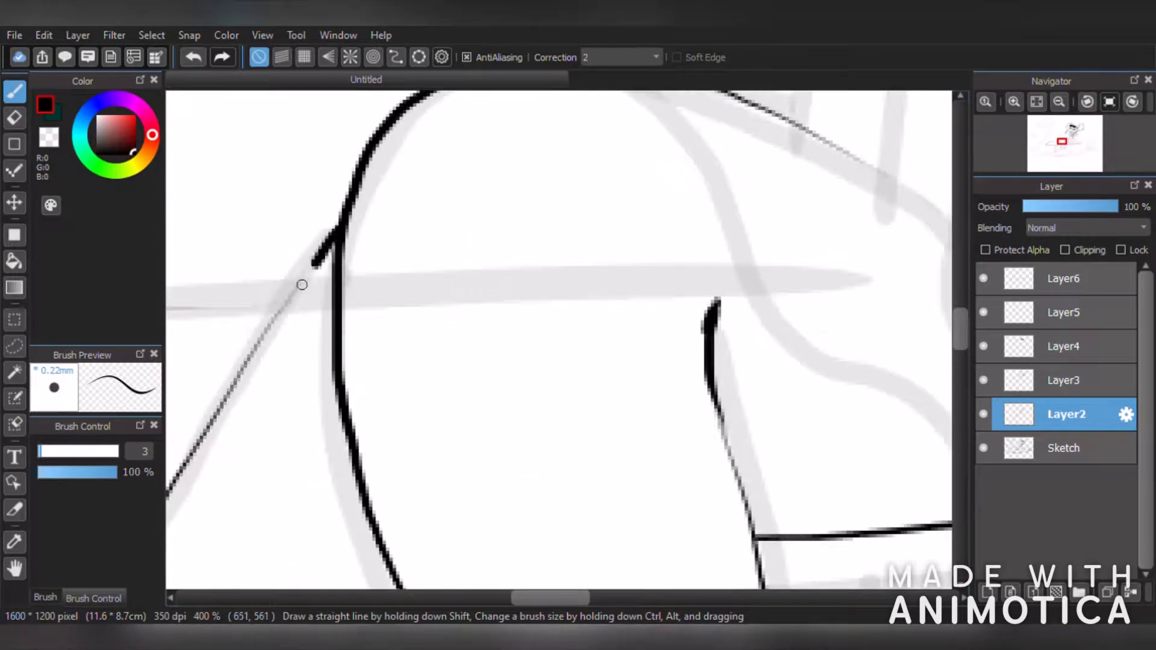
{"action": "scroll", "coordinate": [302, 285], "scroll_direction": "down", "scroll_amount": 4}
- Try to extend the left shoulder line with a short stroke down towards the arm
{"action": "scroll", "coordinate": [592, 370], "scroll_direction": "up", "scroll_amount": 4}
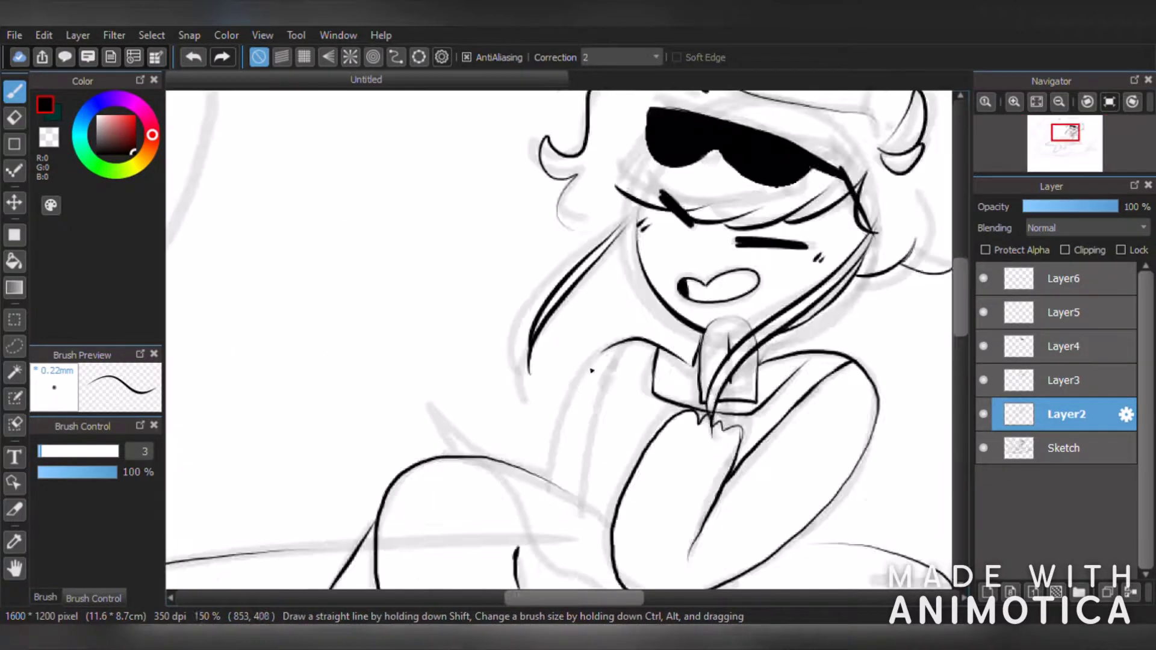
{"action": "scroll", "coordinate": [587, 391], "scroll_direction": "up", "scroll_amount": 2}
{"action": "scroll", "coordinate": [482, 578], "scroll_direction": "down", "scroll_amount": 4}
{"action": "scroll", "coordinate": [637, 561], "scroll_direction": "up", "scroll_amount": 5}
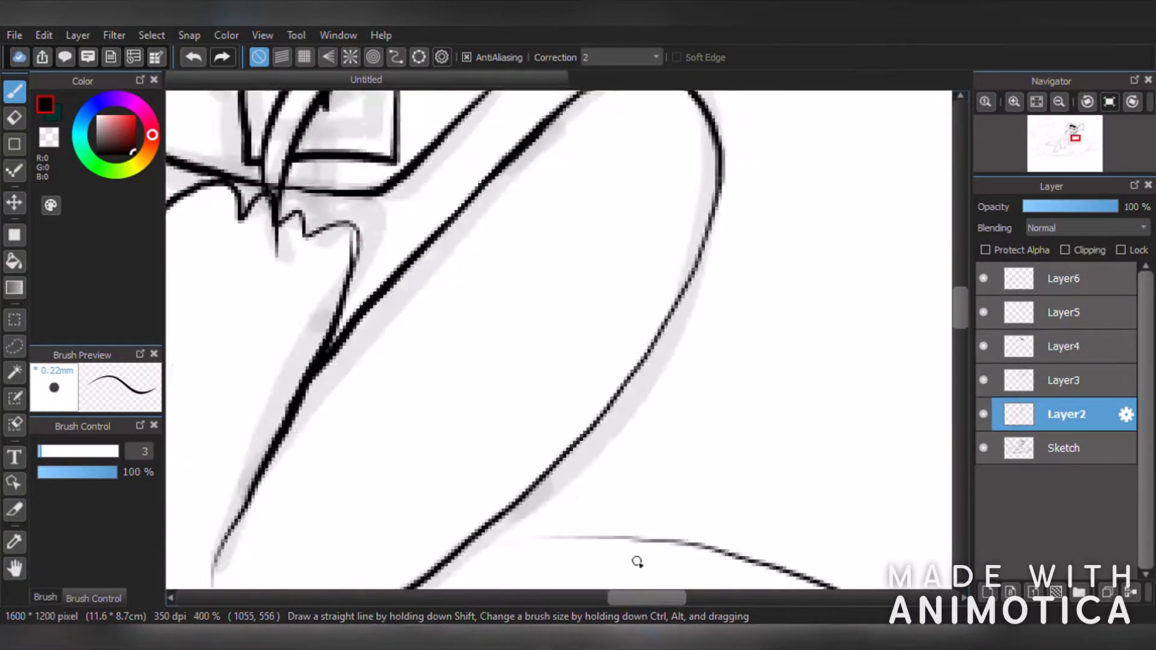
{"action": "scroll", "coordinate": [454, 407], "scroll_direction": "down", "scroll_amount": 1}
{"action": "left_click", "coordinate": [193, 58]}
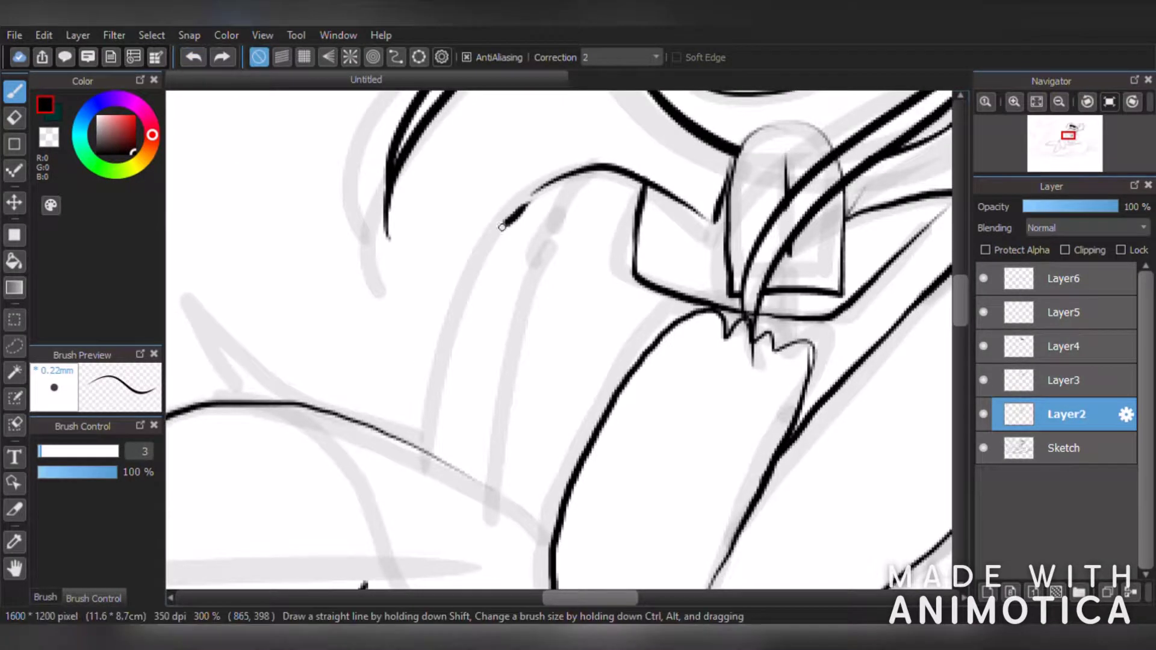
{"action": "left_click", "coordinate": [193, 58]}
{"action": "left_click", "coordinate": [193, 58]}
{"action": "left_click", "coordinate": [193, 59]}
- Ink the outer line of the left arm from the shoulder down to the thigh
{"action": "mouse_move", "coordinate": [536, 190]}
{"action": "left_mouse_down"}
{"action": "mouse_move", "coordinate": [509, 220]}
{"action": "mouse_move", "coordinate": [419, 453]}
{"action": "left_mouse_up"}
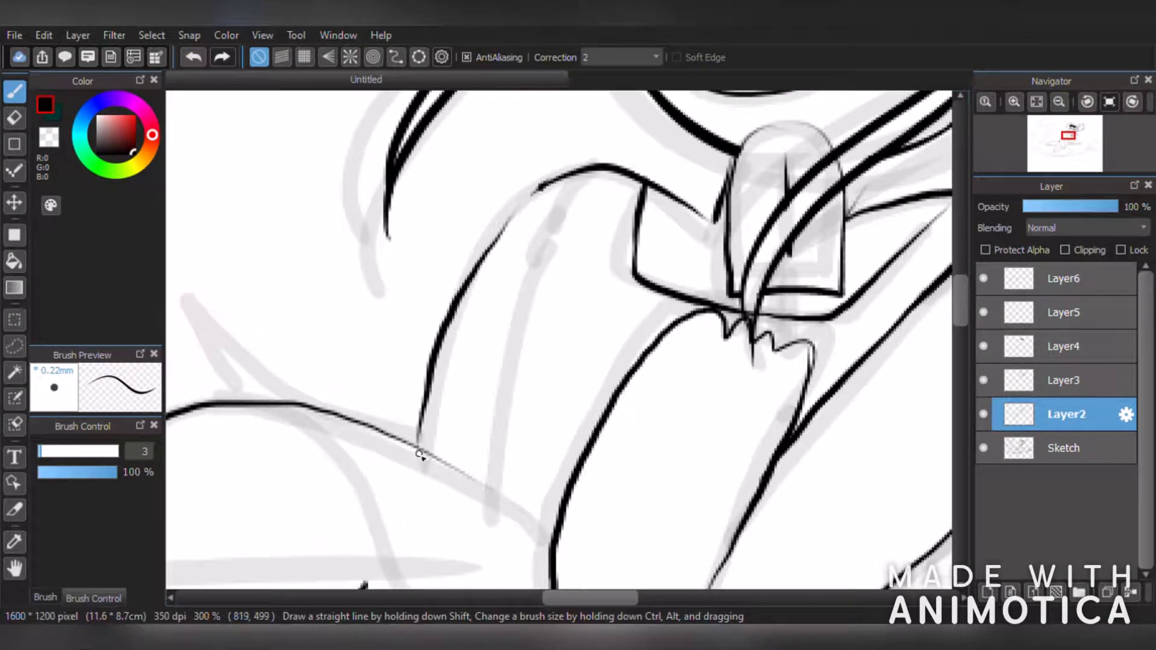
{"action": "left_click", "coordinate": [193, 57]}
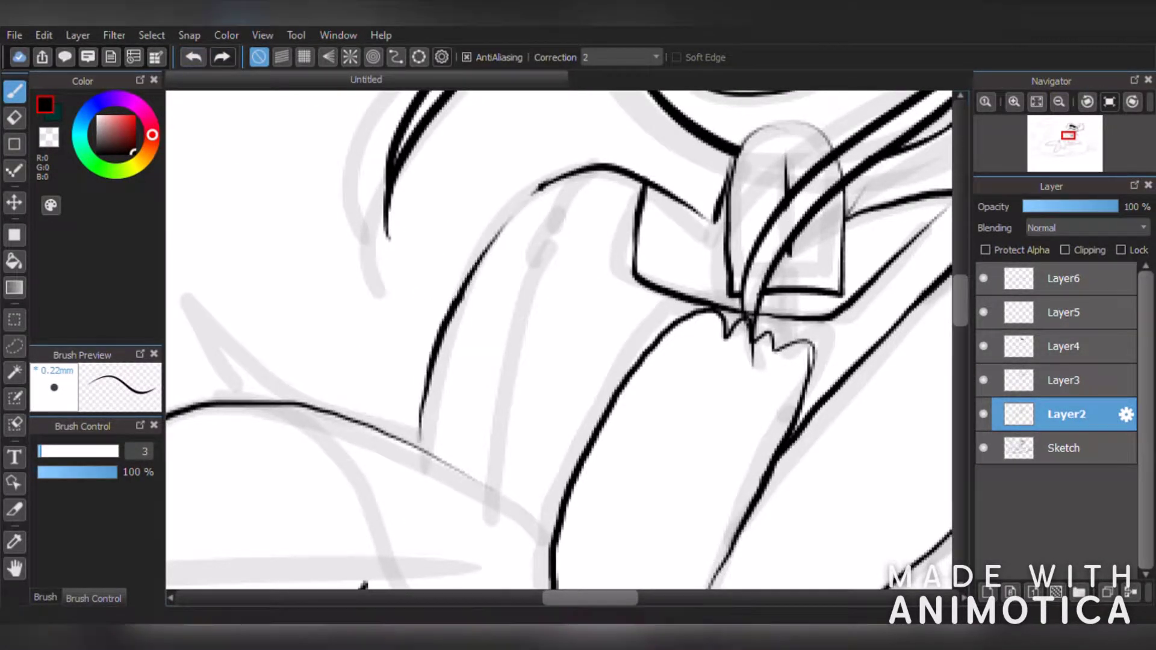
{"action": "mouse_move", "coordinate": [541, 189]}
{"action": "left_mouse_down"}
{"action": "mouse_move", "coordinate": [431, 358]}
{"action": "mouse_move", "coordinate": [420, 449]}
{"action": "left_mouse_up"}
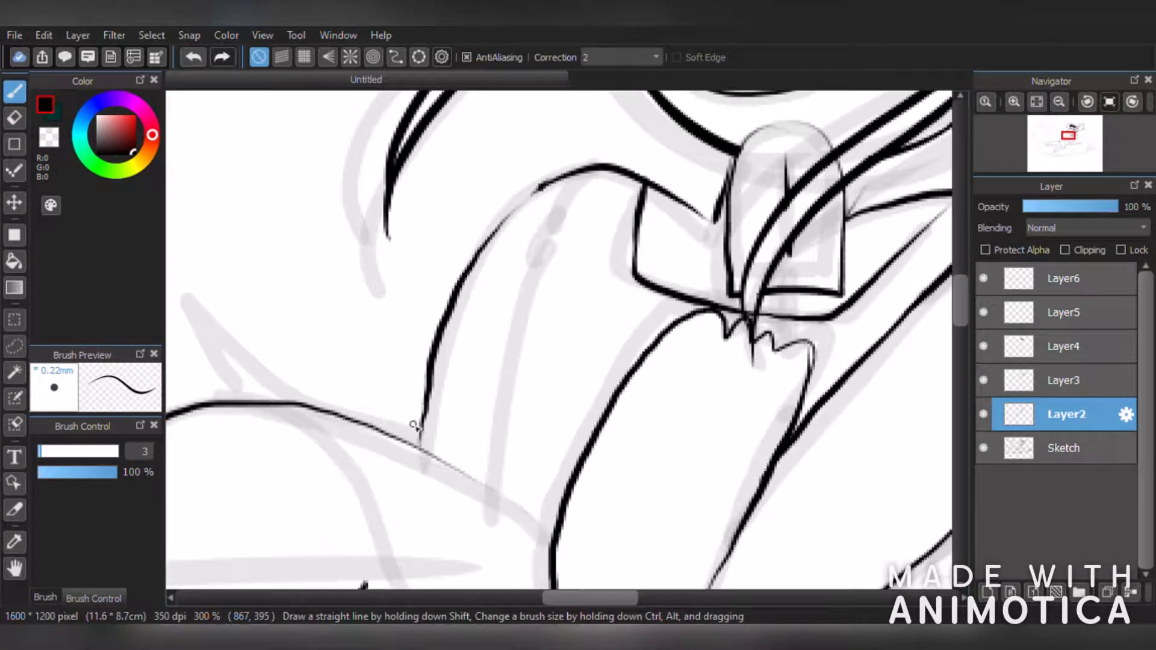
{"action": "left_click", "coordinate": [181, 59]}
{"action": "mouse_move", "coordinate": [559, 178]}
{"action": "left_mouse_down"}
{"action": "mouse_move", "coordinate": [486, 254]}
{"action": "mouse_move", "coordinate": [418, 465]}
{"action": "left_mouse_up"}
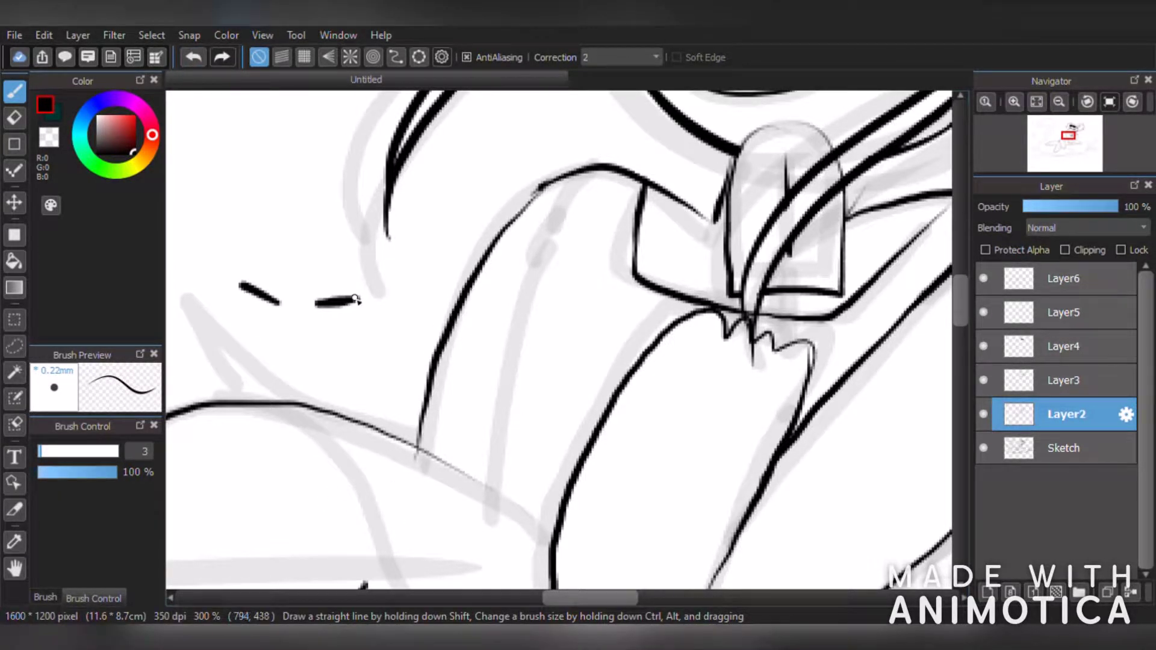
- Ink the inner line of the left arm and join its upper end to the shoulder curve
{"action": "left_click_drag", "start_coordinate": [240, 354], "coordinate": [319, 330]}
{"action": "left_click_drag", "start_coordinate": [569, 180], "coordinate": [481, 476]}
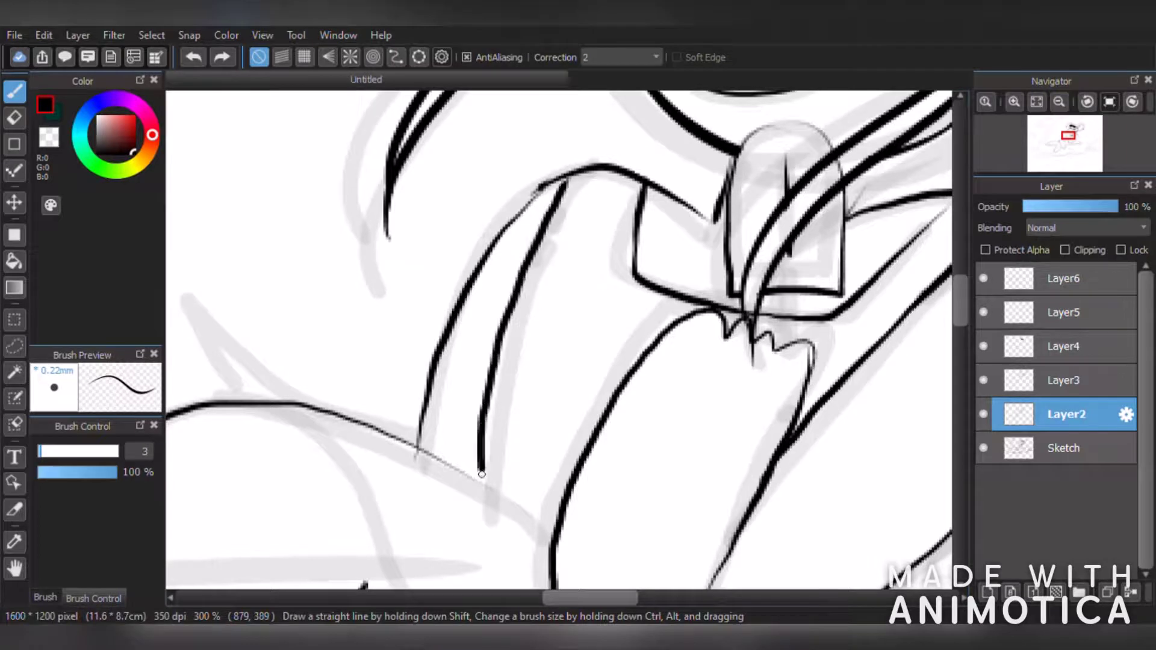
{"action": "key", "text": "ctrl+z"}
{"action": "scroll", "coordinate": [521, 462], "scroll_direction": "down", "scroll_amount": 3}
{"action": "scroll", "coordinate": [521, 462], "scroll_direction": "up", "scroll_amount": 4}
{"action": "scroll", "coordinate": [543, 271], "scroll_direction": "up", "scroll_amount": 3}
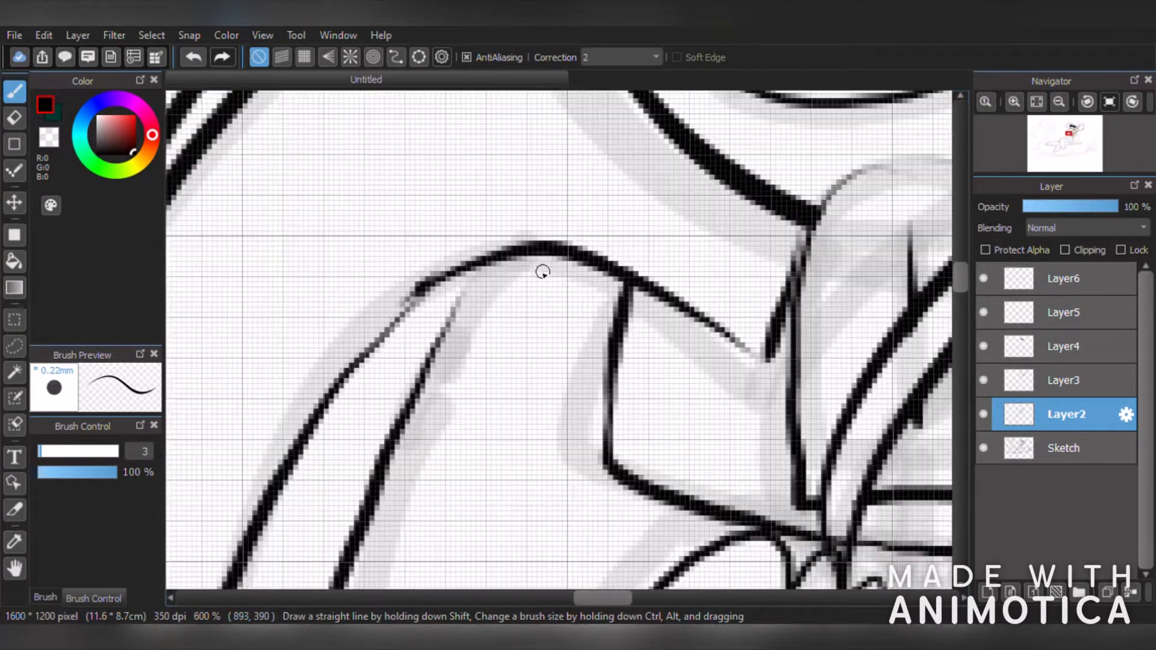
{"action": "left_click", "coordinate": [199, 57]}
{"action": "left_click_drag", "start_coordinate": [406, 401], "coordinate": [486, 268]}
- Try to ink the pointed cloth shape across the thigh, from its tip down to the float rim
{"action": "scroll", "coordinate": [457, 457], "scroll_direction": "down", "scroll_amount": 4}
{"action": "scroll", "coordinate": [419, 513], "scroll_direction": "up", "scroll_amount": 1}
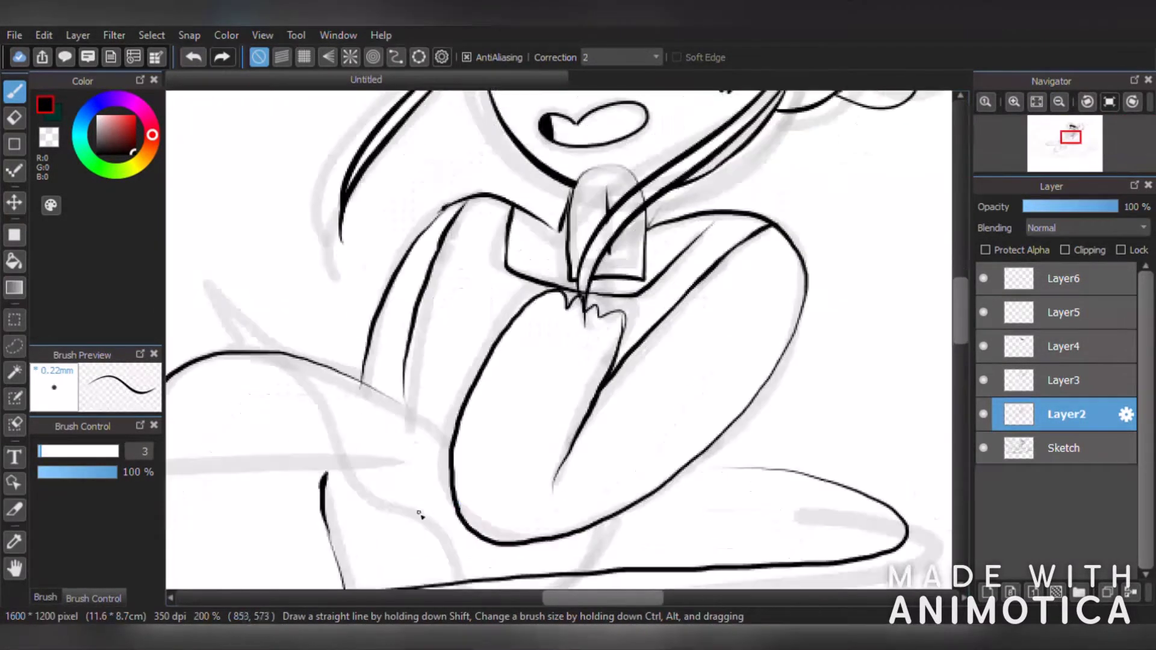
{"action": "mouse_move", "coordinate": [226, 294]}
{"action": "left_mouse_down"}
{"action": "mouse_move", "coordinate": [226, 323]}
{"action": "mouse_move", "coordinate": [355, 482]}
{"action": "left_mouse_up"}
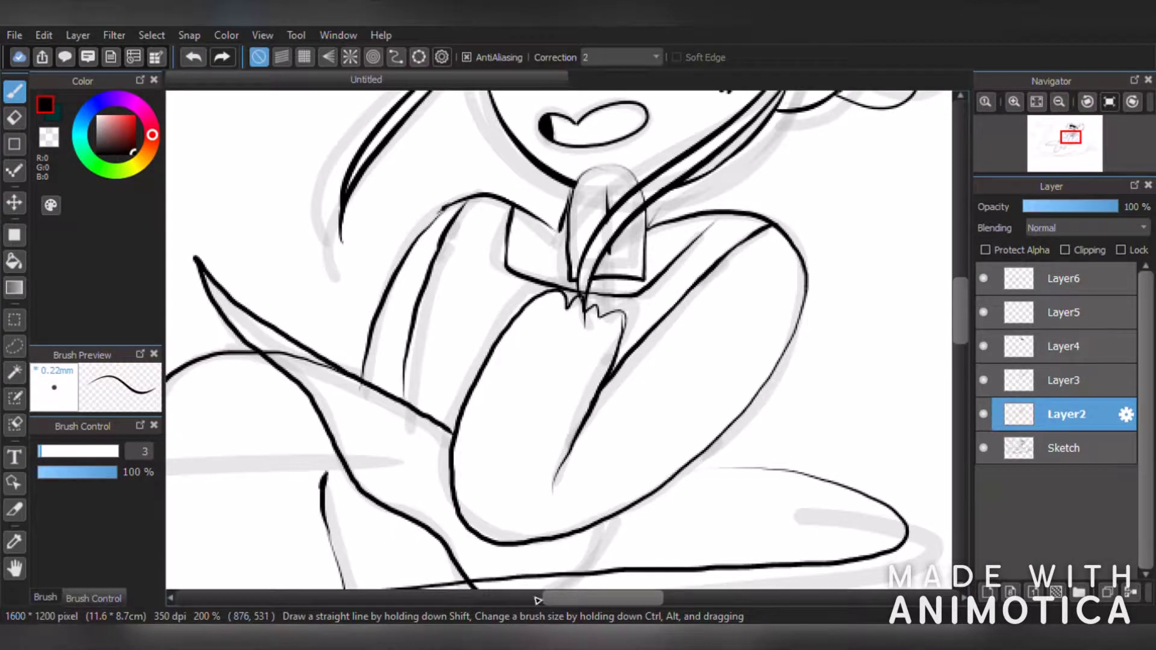
{"action": "scroll", "coordinate": [626, 506], "scroll_direction": "down", "scroll_amount": 4}
{"action": "scroll", "coordinate": [626, 524], "scroll_direction": "up", "scroll_amount": 3}
{"action": "left_click", "coordinate": [200, 59]}
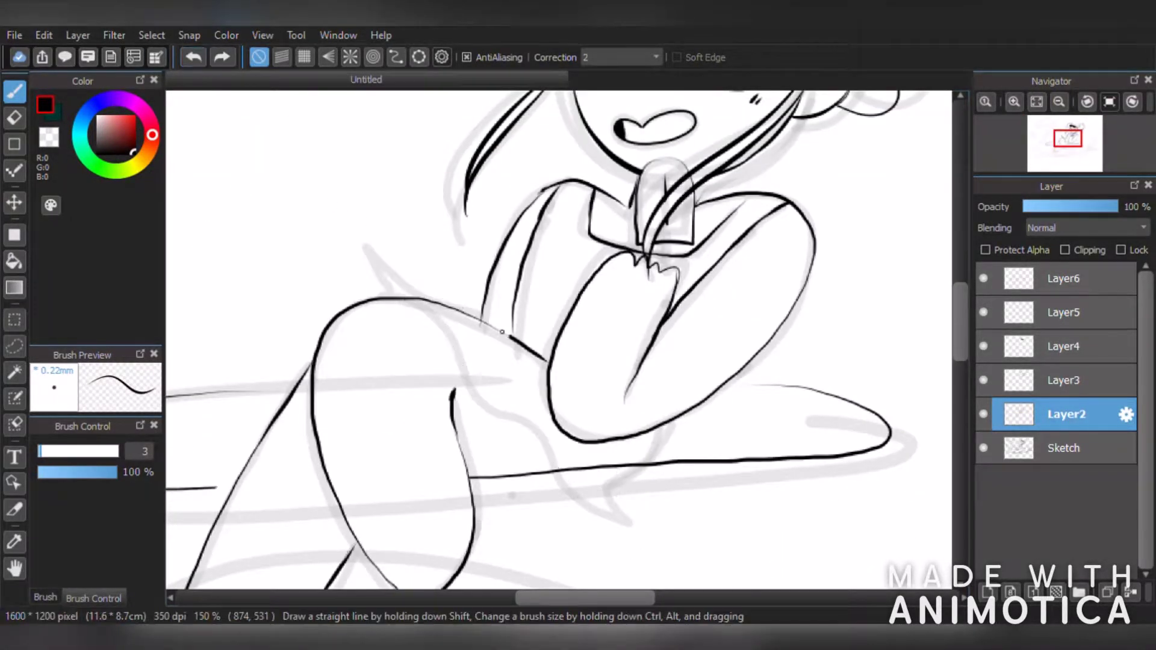
- Ink the pointed cloth shape over the thigh again and run its lower edge down to the float opening
{"action": "scroll", "coordinate": [578, 523], "scroll_direction": "down", "scroll_amount": 4}
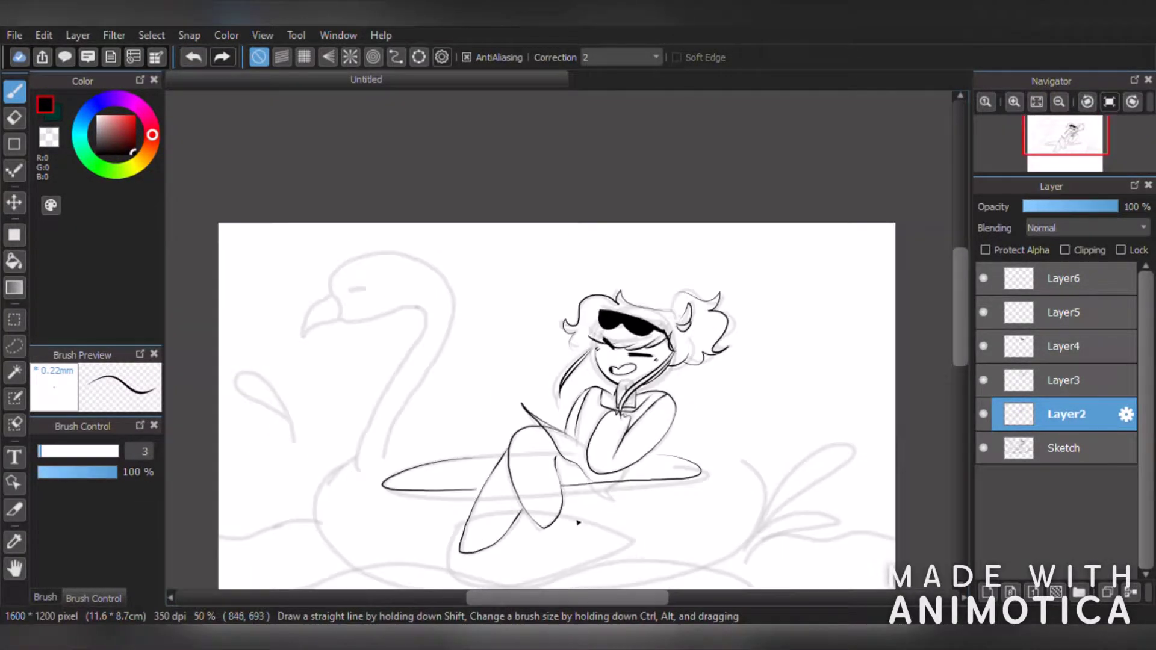
{"action": "scroll", "coordinate": [572, 523], "scroll_direction": "up", "scroll_amount": 6}
{"action": "left_click_drag", "start_coordinate": [620, 414], "coordinate": [472, 321]}
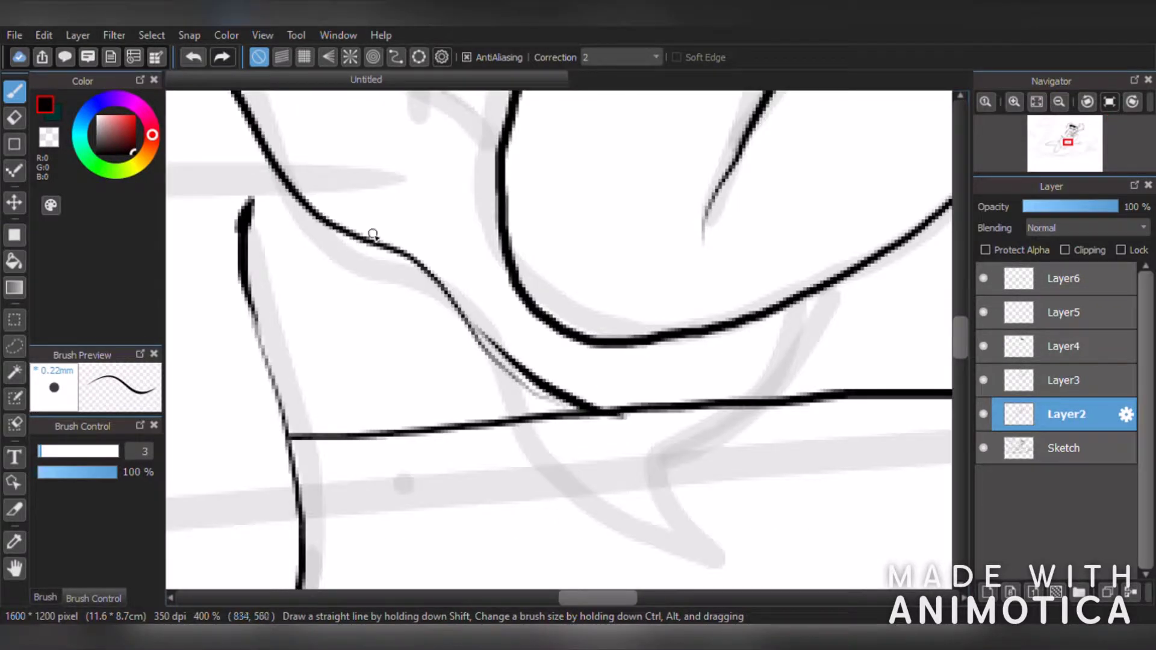
{"action": "left_click", "coordinate": [193, 58]}
- Erase the thigh line running inside the pointed cloth shape, using a size 4 eraser
{"action": "scroll", "coordinate": [413, 289], "scroll_direction": "up", "scroll_amount": 2}
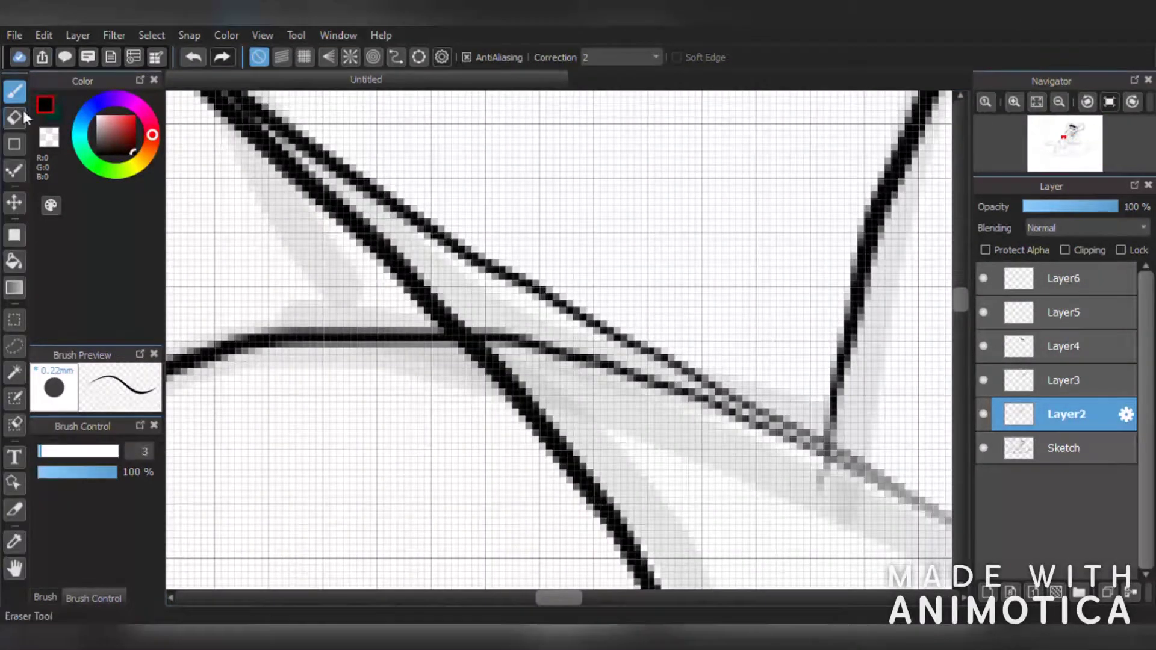
{"action": "left_click", "coordinate": [15, 118]}
{"action": "left_click_drag", "start_coordinate": [77, 454], "coordinate": [41, 453]}
{"action": "mouse_move", "coordinate": [473, 331]}
{"action": "left_mouse_down"}
{"action": "mouse_move", "coordinate": [731, 414]}
{"action": "mouse_move", "coordinate": [871, 506]}
{"action": "left_mouse_up"}
{"action": "scroll", "coordinate": [837, 459], "scroll_direction": "down", "scroll_amount": 1}
{"action": "scroll", "coordinate": [836, 459], "scroll_direction": "down", "scroll_amount": 8}
{"action": "scroll", "coordinate": [901, 473], "scroll_direction": "up", "scroll_amount": 4}
{"action": "scroll", "coordinate": [825, 547], "scroll_direction": "down", "scroll_amount": 4}
{"action": "scroll", "coordinate": [826, 547], "scroll_direction": "up", "scroll_amount": 6}
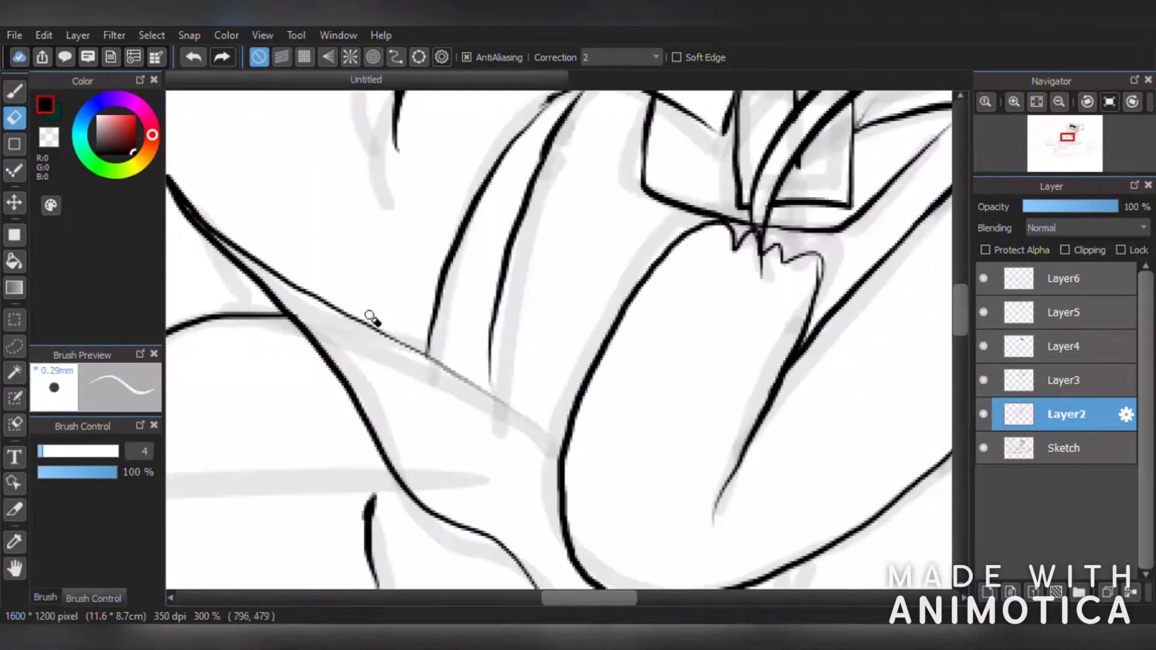
- Check the line art with the Sketch layer hidden, show it again, and inspect the collar area and Layer6's contents
{"action": "scroll", "coordinate": [372, 319], "scroll_direction": "down", "scroll_amount": 4}
{"action": "scroll", "coordinate": [380, 411], "scroll_direction": "down", "scroll_amount": 2}
{"action": "left_click", "coordinate": [985, 448]}
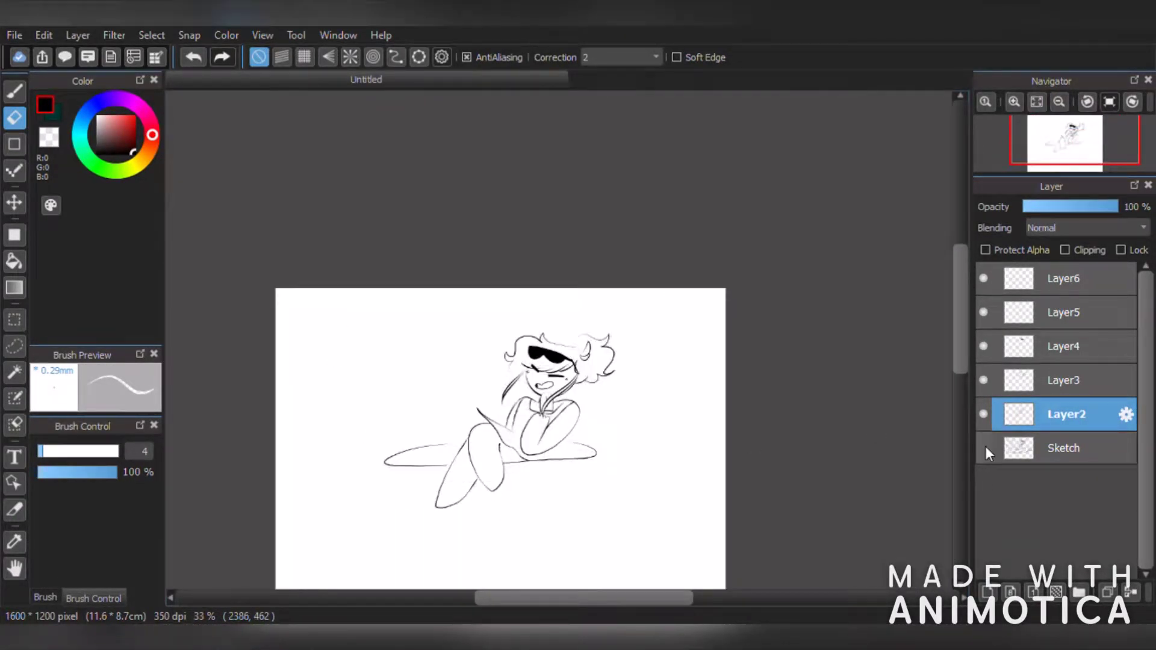
{"action": "left_click", "coordinate": [984, 448]}
{"action": "scroll", "coordinate": [542, 409], "scroll_direction": "up", "scroll_amount": 5}
{"action": "left_click", "coordinate": [1063, 278]}
{"action": "scroll", "coordinate": [545, 382], "scroll_direction": "up", "scroll_amount": 4}
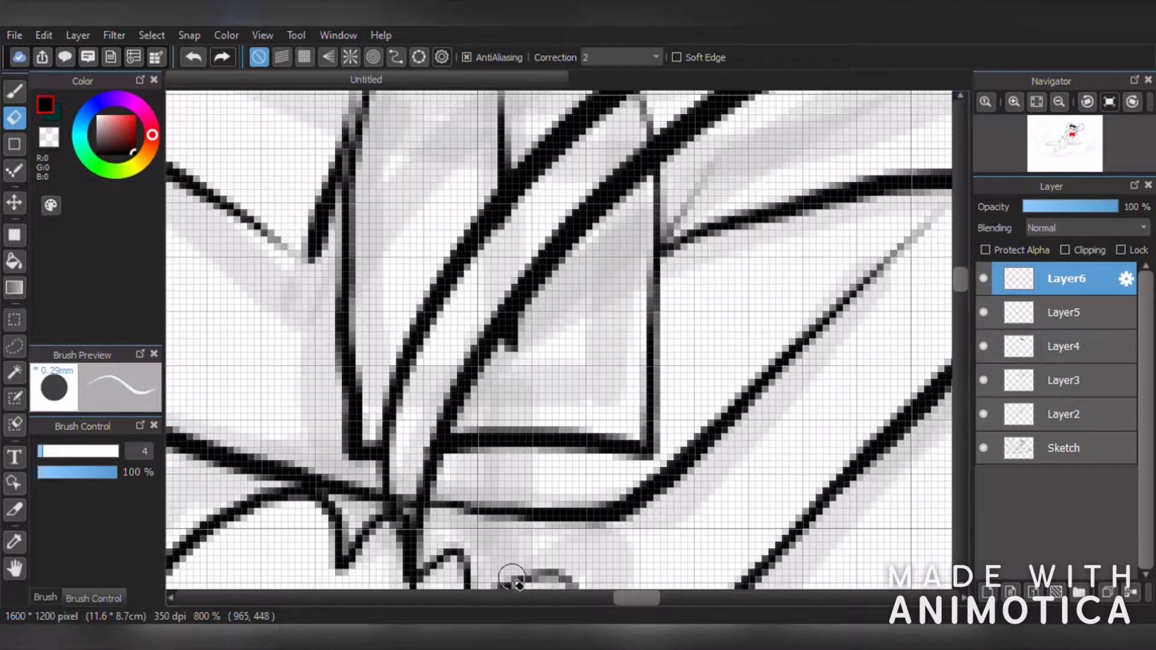
{"action": "scroll", "coordinate": [506, 543], "scroll_direction": "down", "scroll_amount": 4}
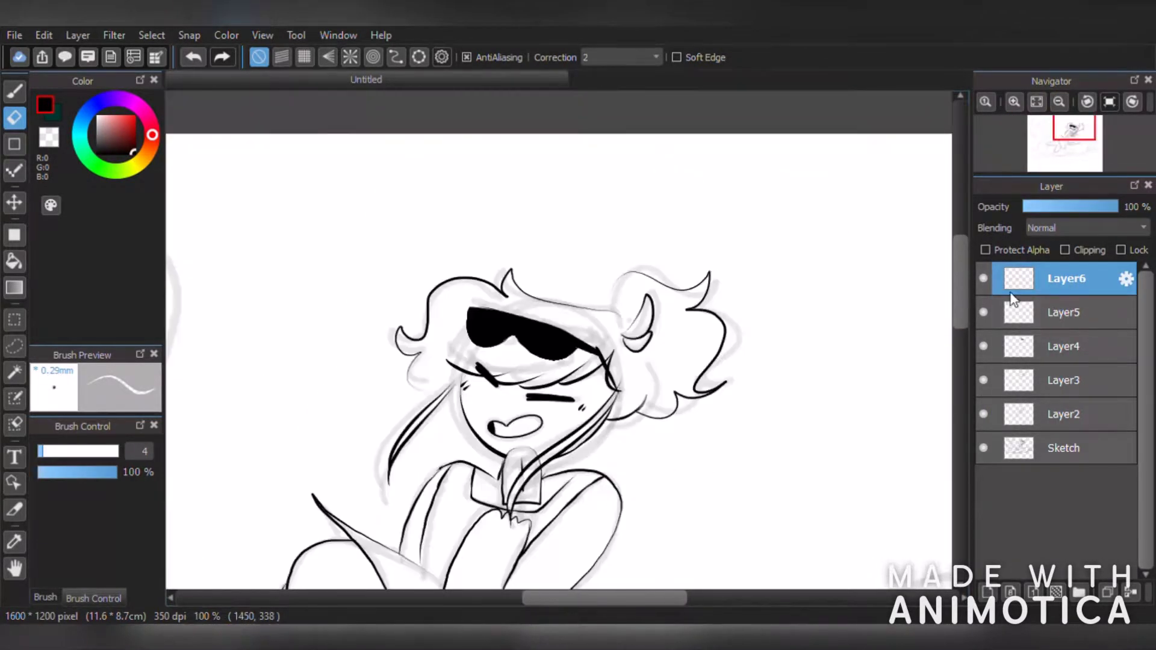
{"action": "left_click", "coordinate": [983, 278]}
{"action": "scroll", "coordinate": [613, 457], "scroll_direction": "down", "scroll_amount": 2}
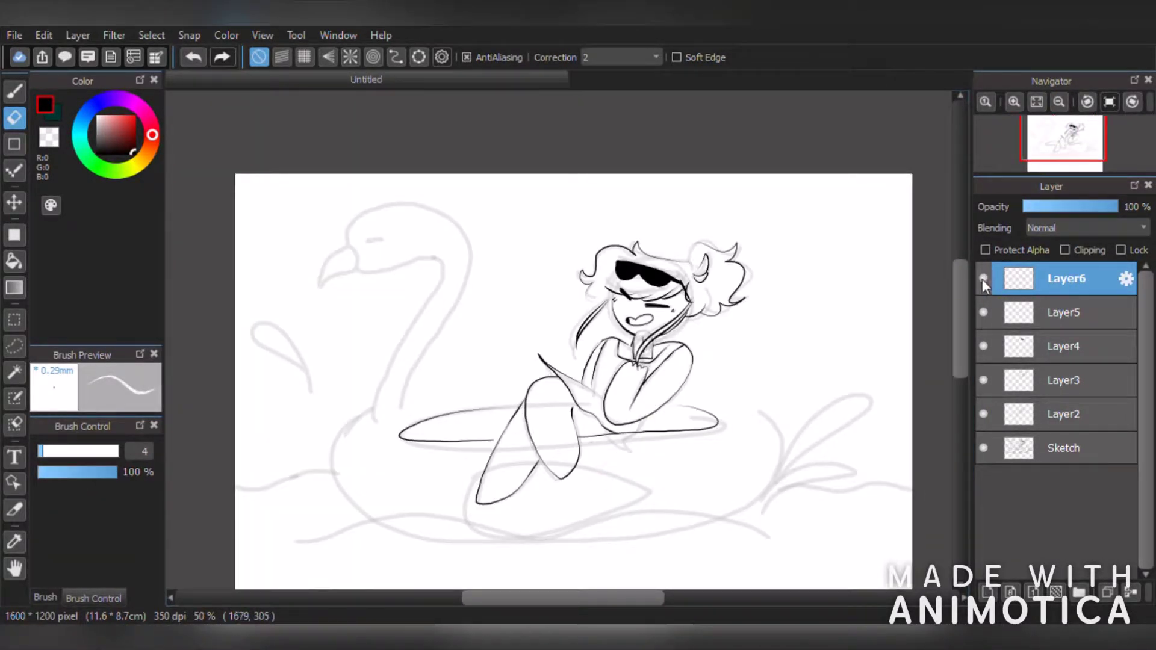
- On Layer5, paint a short solid black strip hanging from the collar's bottom edge over the hand
{"action": "left_click", "coordinate": [1011, 313]}
{"action": "scroll", "coordinate": [710, 350], "scroll_direction": "up", "scroll_amount": 4}
{"action": "left_click", "coordinate": [8, 90]}
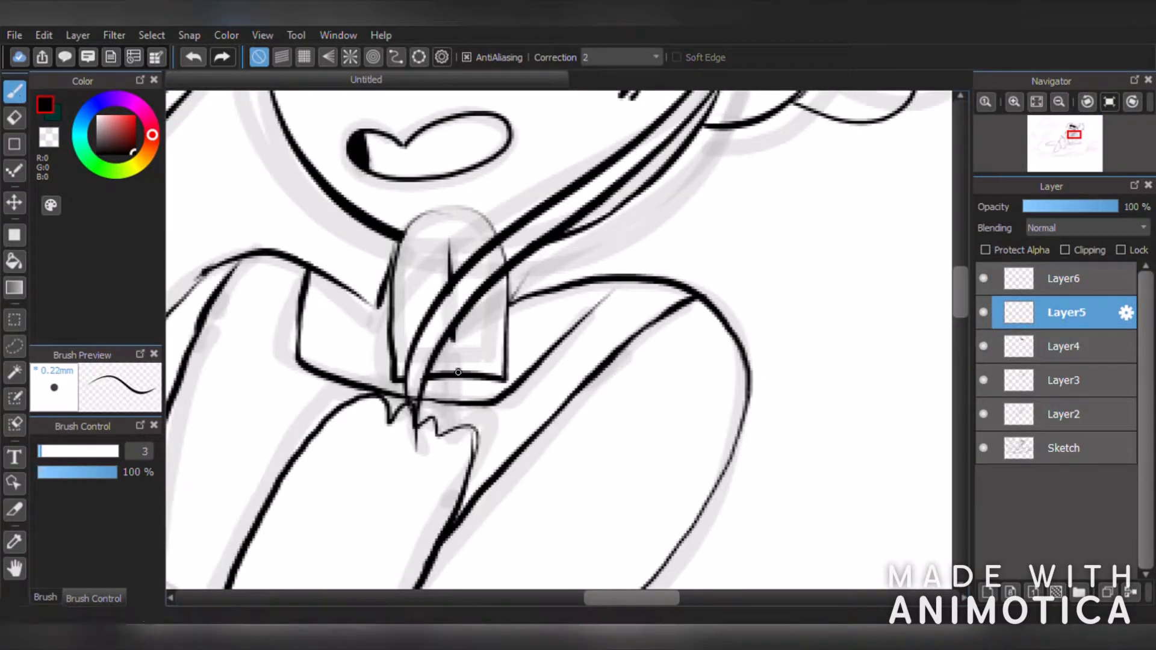
{"action": "left_click_drag", "start_coordinate": [448, 380], "coordinate": [447, 424]}
{"action": "scroll", "coordinate": [421, 425], "scroll_direction": "up", "scroll_amount": 2}
{"action": "left_click", "coordinate": [192, 58]}
{"action": "mouse_move", "coordinate": [457, 348]}
{"action": "left_mouse_down"}
{"action": "mouse_move", "coordinate": [456, 467]}
{"action": "mouse_move", "coordinate": [468, 459]}
{"action": "left_mouse_up"}
{"action": "key", "text": "ctrl+z"}
{"action": "left_click_drag", "start_coordinate": [458, 385], "coordinate": [464, 413]}
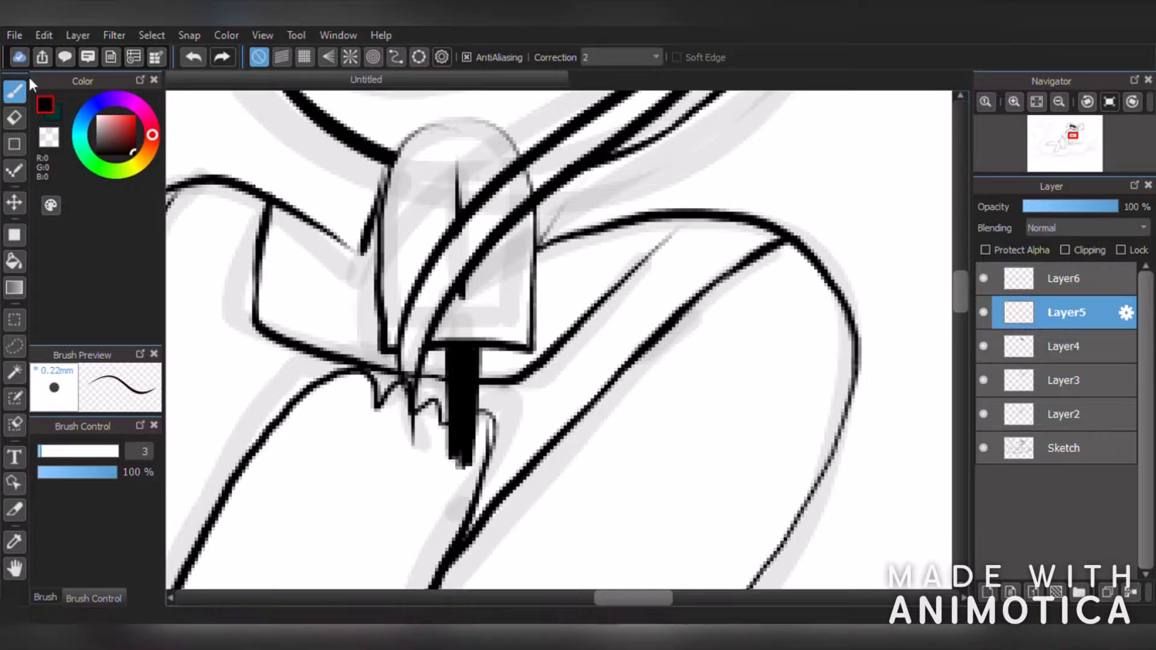
- Erase the lower end of the black strip where it overlaps the hand below the collar
{"action": "left_click", "coordinate": [14, 117]}
{"action": "left_click_drag", "start_coordinate": [462, 464], "coordinate": [456, 441]}
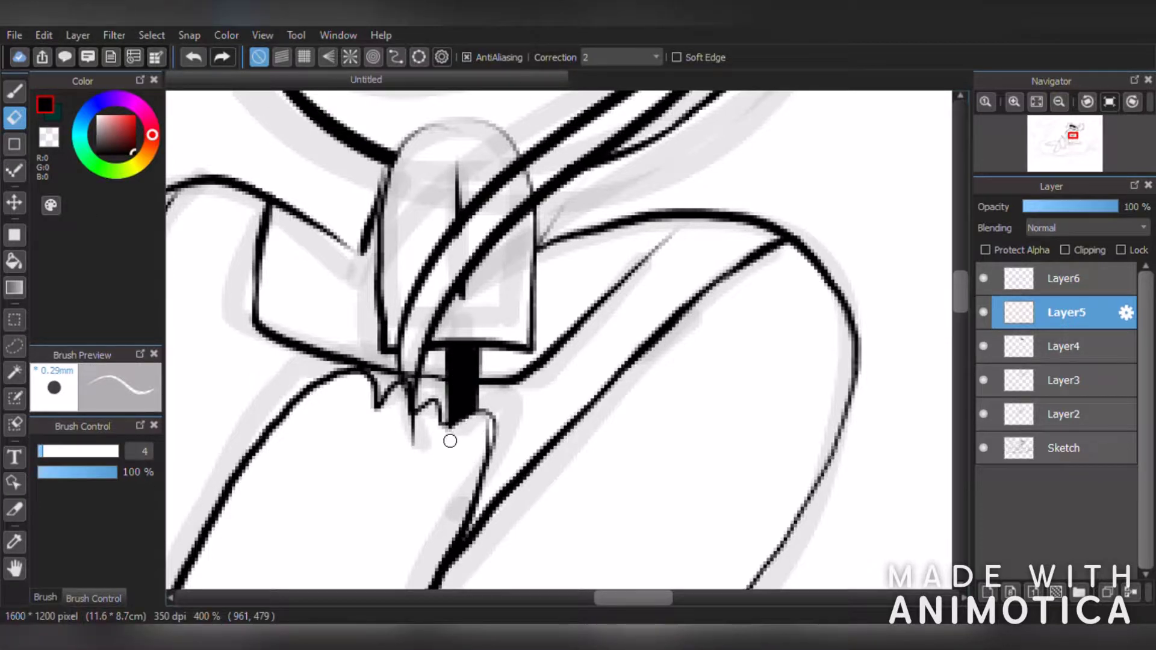
{"action": "scroll", "coordinate": [449, 440], "scroll_direction": "down", "scroll_amount": 6}
{"action": "scroll", "coordinate": [443, 438], "scroll_direction": "up", "scroll_amount": 2}
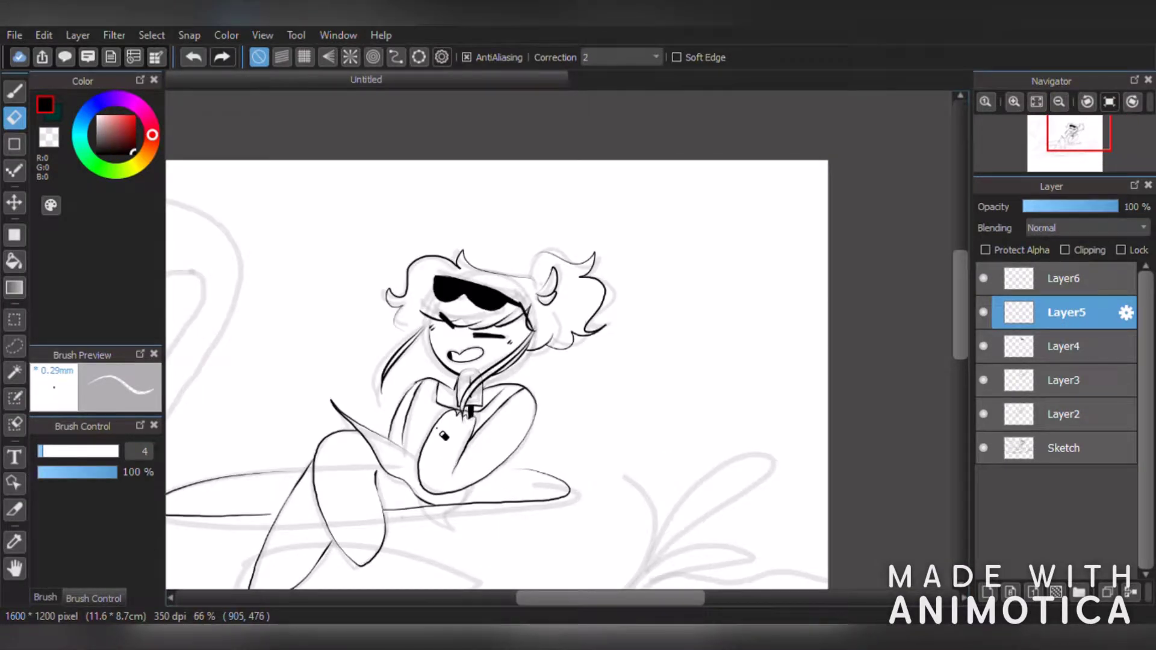
{"action": "scroll", "coordinate": [458, 422], "scroll_direction": "up", "scroll_amount": 4}
{"action": "scroll", "coordinate": [366, 480], "scroll_direction": "down", "scroll_amount": 5}
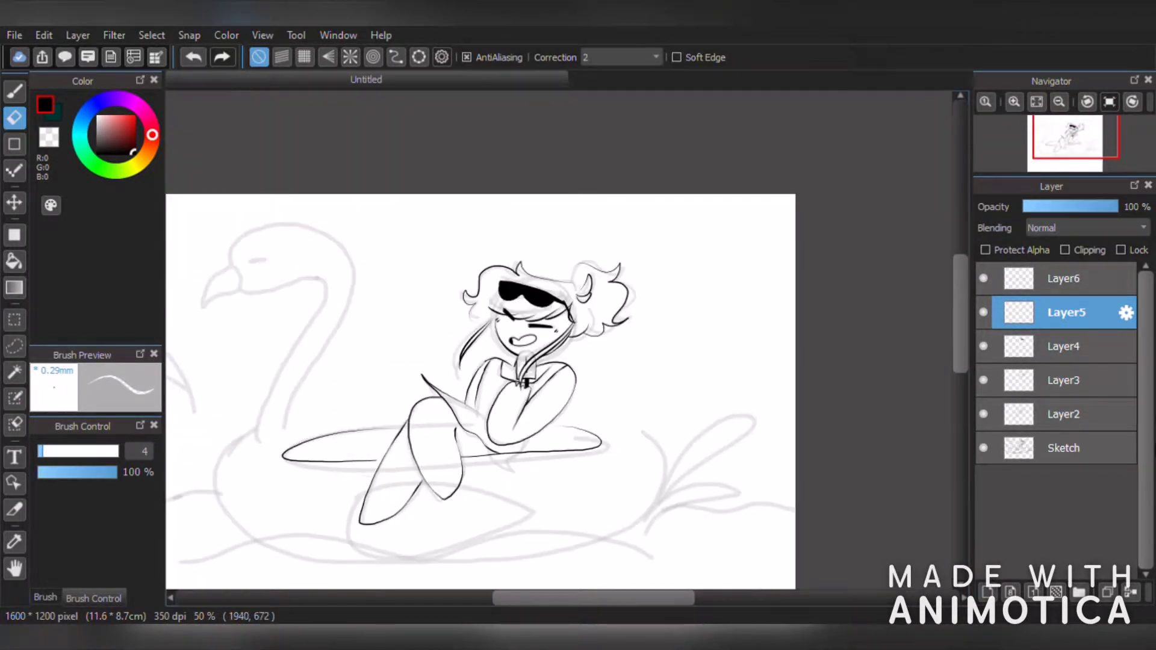
- Switch to Layer6 and try to ink the right outer curve of the swan float with the brush
{"action": "left_click", "coordinate": [1061, 282]}
{"action": "scroll", "coordinate": [623, 466], "scroll_direction": "up", "scroll_amount": 1}
{"action": "left_click", "coordinate": [14, 97]}
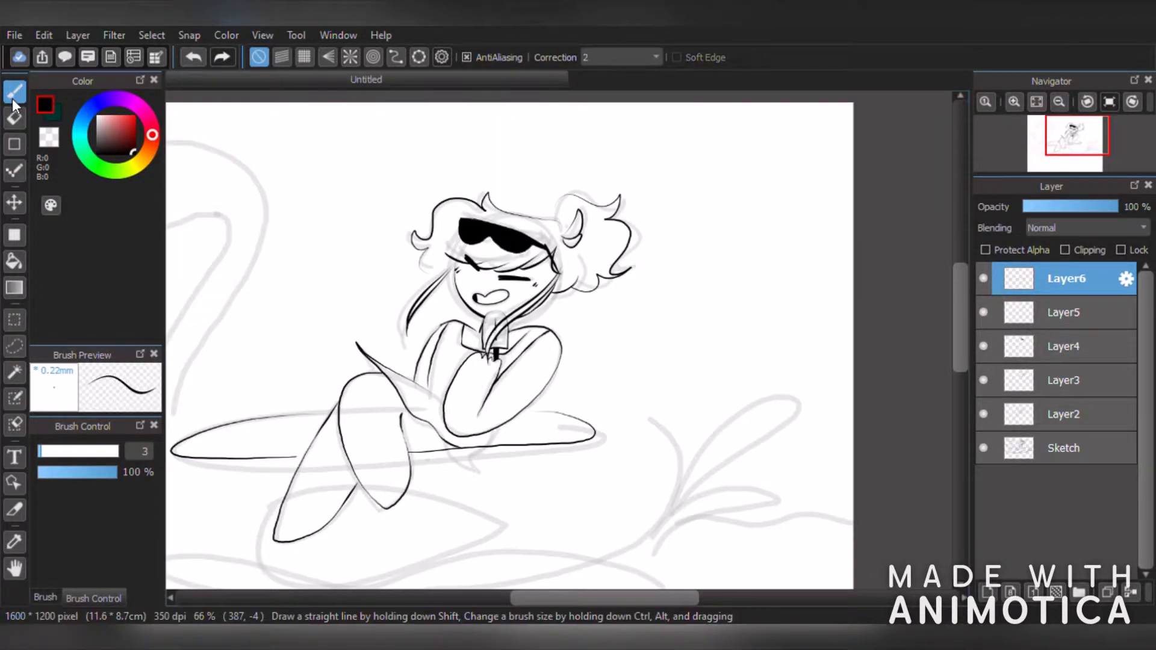
{"action": "left_click_drag", "start_coordinate": [580, 393], "coordinate": [680, 511]}
{"action": "scroll", "coordinate": [666, 554], "scroll_direction": "down", "scroll_amount": 3}
{"action": "scroll", "coordinate": [666, 554], "scroll_direction": "up", "scroll_amount": 3}
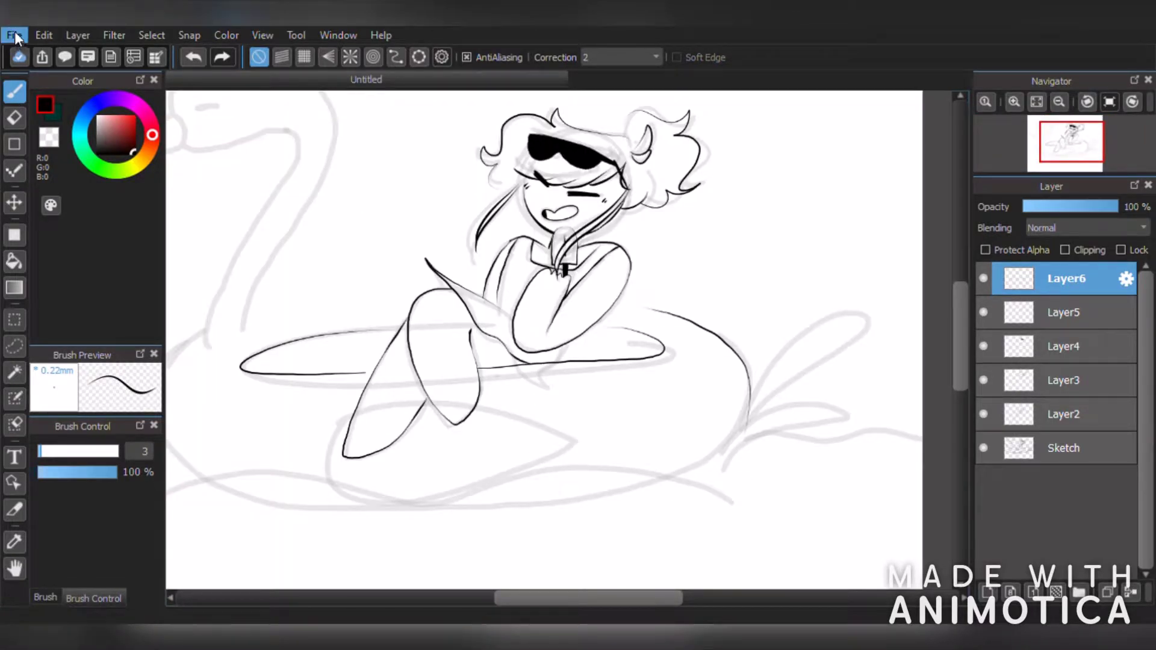
{"action": "left_click", "coordinate": [201, 58]}
- Try to ink the float's whole outer outline from behind the elbow, under the body and up the left side
{"action": "left_click_drag", "start_coordinate": [618, 306], "coordinate": [707, 328]}
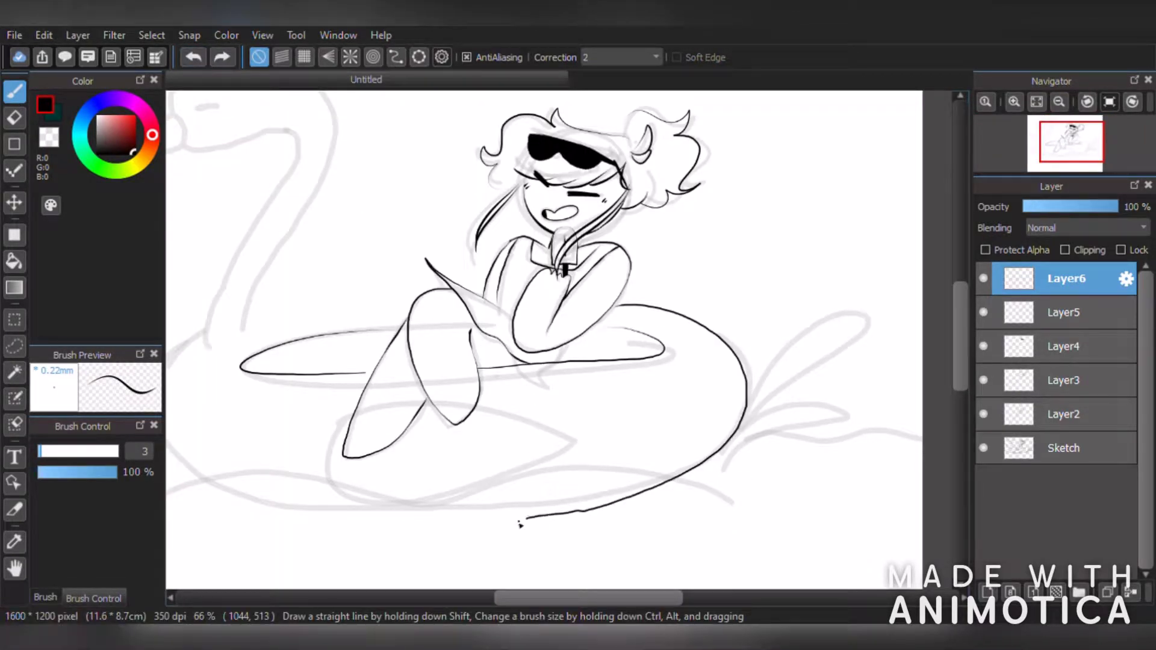
{"action": "left_click_drag", "start_coordinate": [228, 496], "coordinate": [187, 361]}
{"action": "scroll", "coordinate": [527, 570], "scroll_direction": "down", "scroll_amount": 3}
{"action": "scroll", "coordinate": [527, 570], "scroll_direction": "up", "scroll_amount": 3}
{"action": "scroll", "coordinate": [570, 552], "scroll_direction": "left", "scroll_amount": 1}
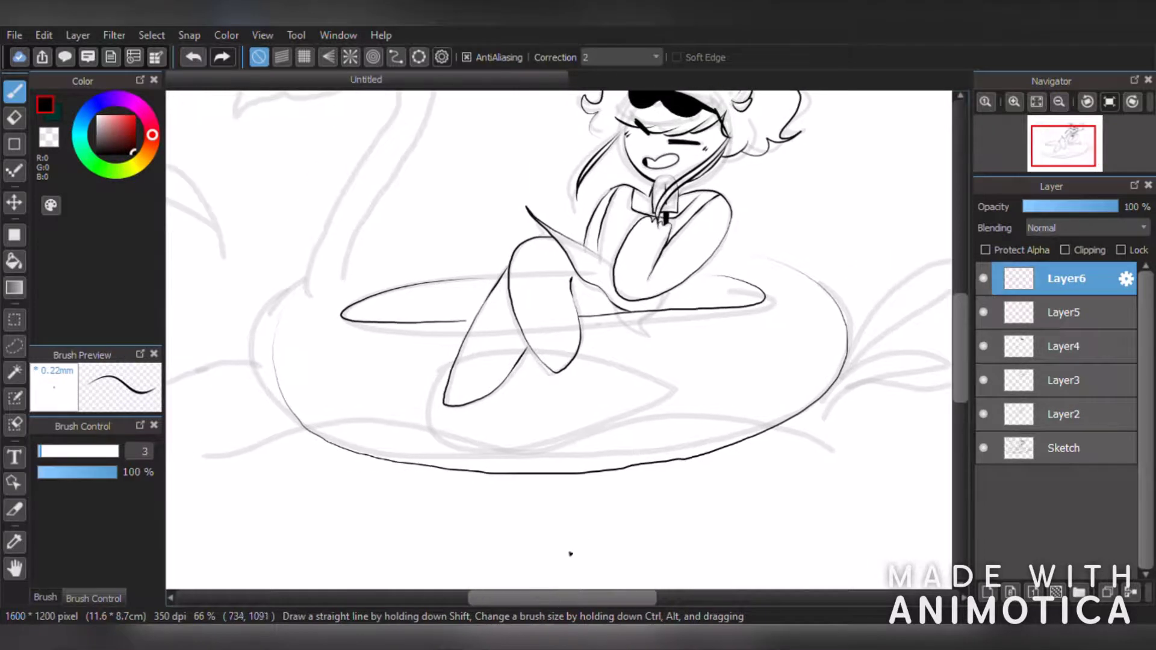
{"action": "left_click", "coordinate": [193, 58]}
- Ink the float's outer outline along the sketch around its right side, bottom and left side up to the swan's neck
{"action": "left_click_drag", "start_coordinate": [723, 245], "coordinate": [816, 392]}
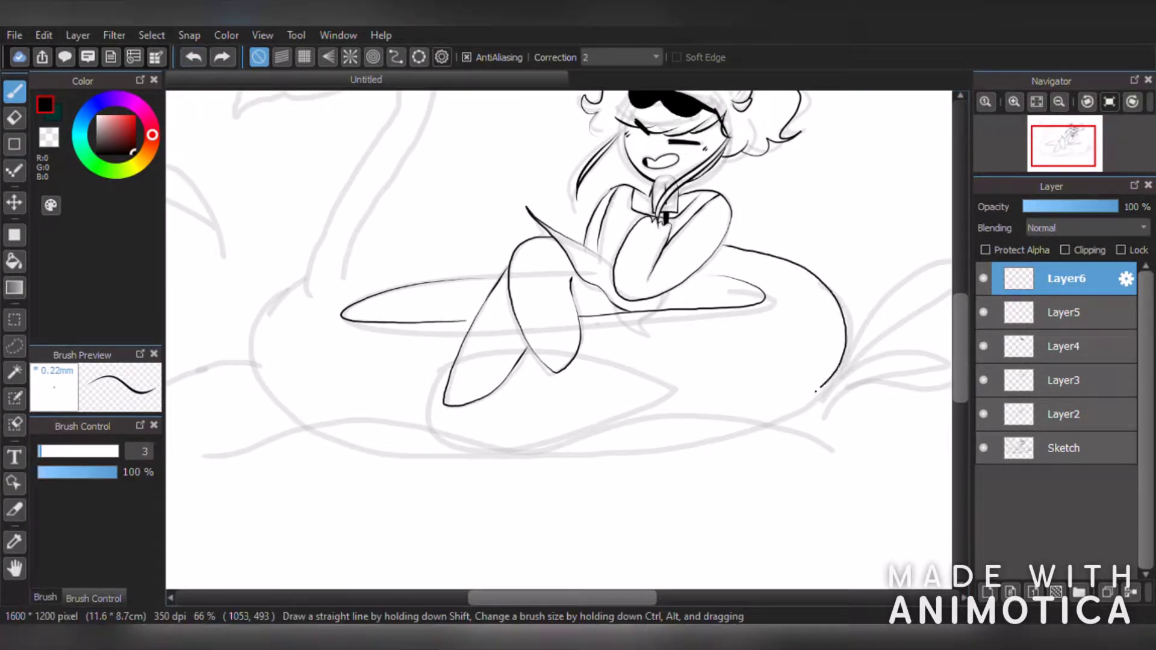
{"action": "left_click_drag", "start_coordinate": [295, 411], "coordinate": [303, 290]}
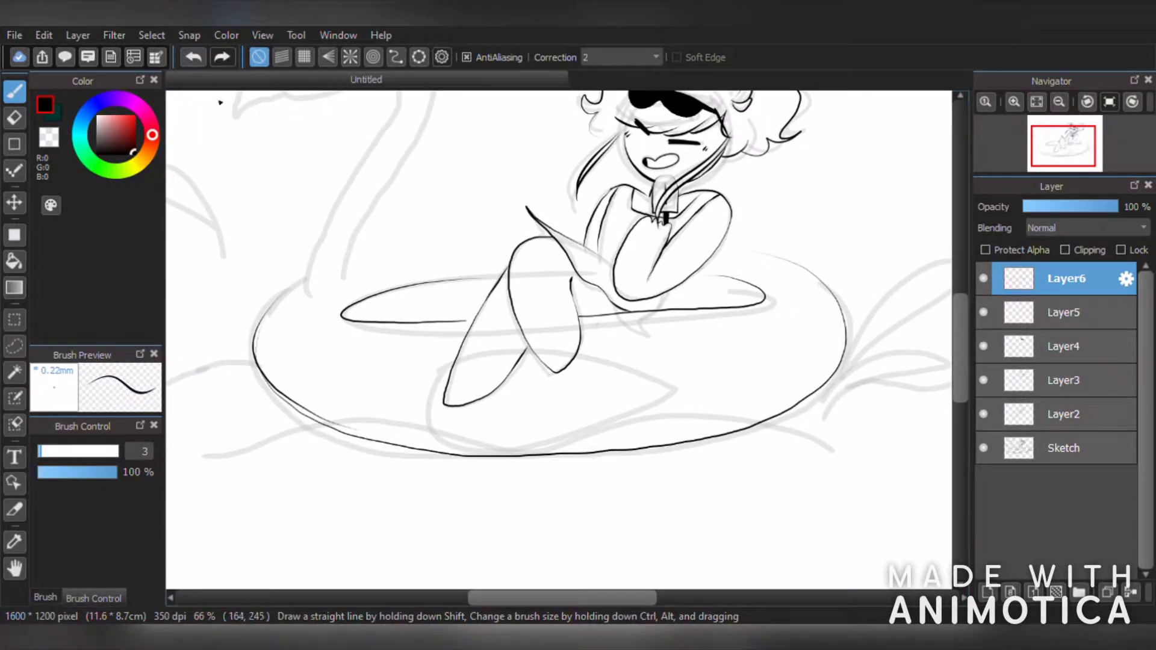
{"action": "left_click", "coordinate": [193, 57]}
{"action": "scroll", "coordinate": [187, 380], "scroll_direction": "up", "scroll_amount": 3}
{"action": "mouse_move", "coordinate": [515, 99]}
{"action": "left_mouse_down"}
{"action": "mouse_move", "coordinate": [392, 225]}
{"action": "mouse_move", "coordinate": [514, 491]}
{"action": "left_mouse_up"}
{"action": "scroll", "coordinate": [619, 504], "scroll_direction": "down", "scroll_amount": 6}
{"action": "scroll", "coordinate": [752, 501], "scroll_direction": "up", "scroll_amount": 3}
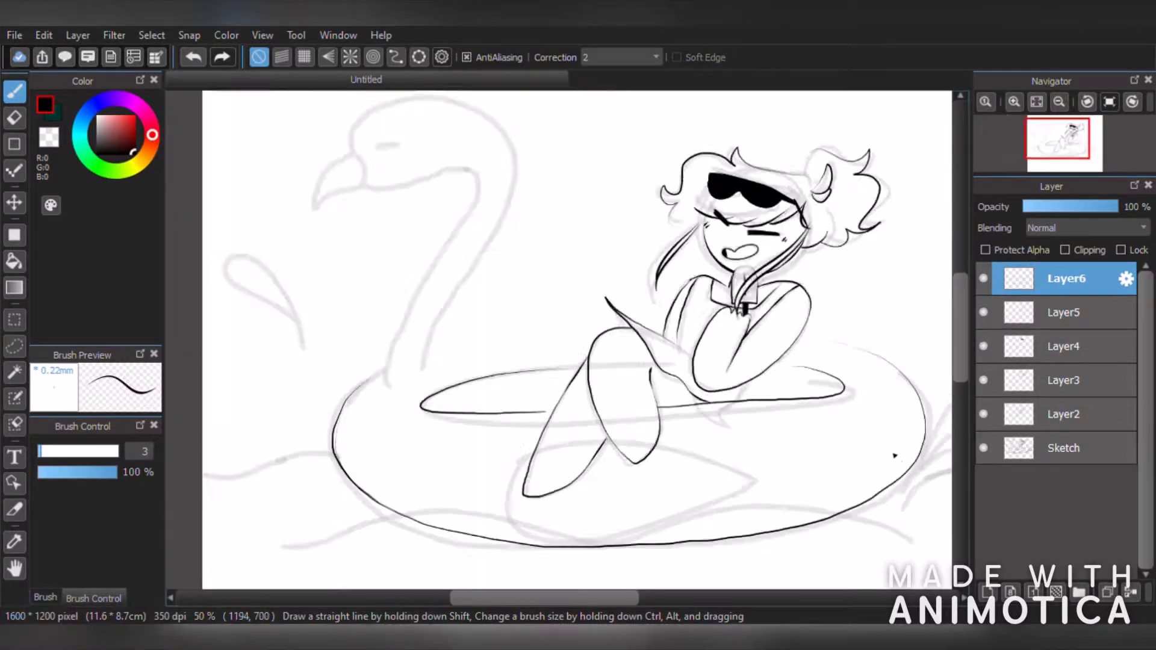
- Ink the float's upper right rim from the girl's arm to the outer curve
{"action": "scroll", "coordinate": [753, 258], "scroll_direction": "up", "scroll_amount": 3}
{"action": "left_click_drag", "start_coordinate": [629, 236], "coordinate": [876, 331]}
{"action": "scroll", "coordinate": [867, 331], "scroll_direction": "down", "scroll_amount": 5}
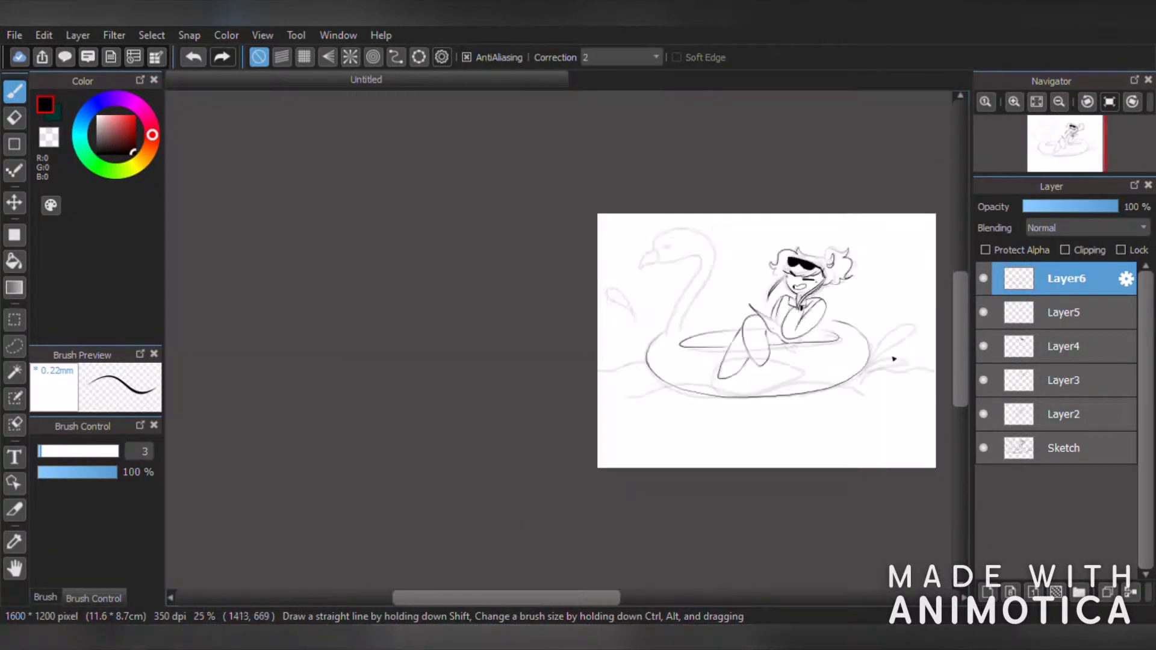
- Ink the leaf-shaped outline of the swan's wing on the float's side and try a scalloped feather edge inside it
{"action": "scroll", "coordinate": [762, 388], "scroll_direction": "up", "scroll_amount": 5}
{"action": "mouse_move", "coordinate": [455, 428]}
{"action": "left_mouse_down"}
{"action": "mouse_move", "coordinate": [472, 249]}
{"action": "mouse_move", "coordinate": [891, 262]}
{"action": "mouse_move", "coordinate": [861, 357]}
{"action": "mouse_move", "coordinate": [543, 447]}
{"action": "mouse_move", "coordinate": [437, 398]}
{"action": "mouse_move", "coordinate": [452, 422]}
{"action": "left_mouse_up"}
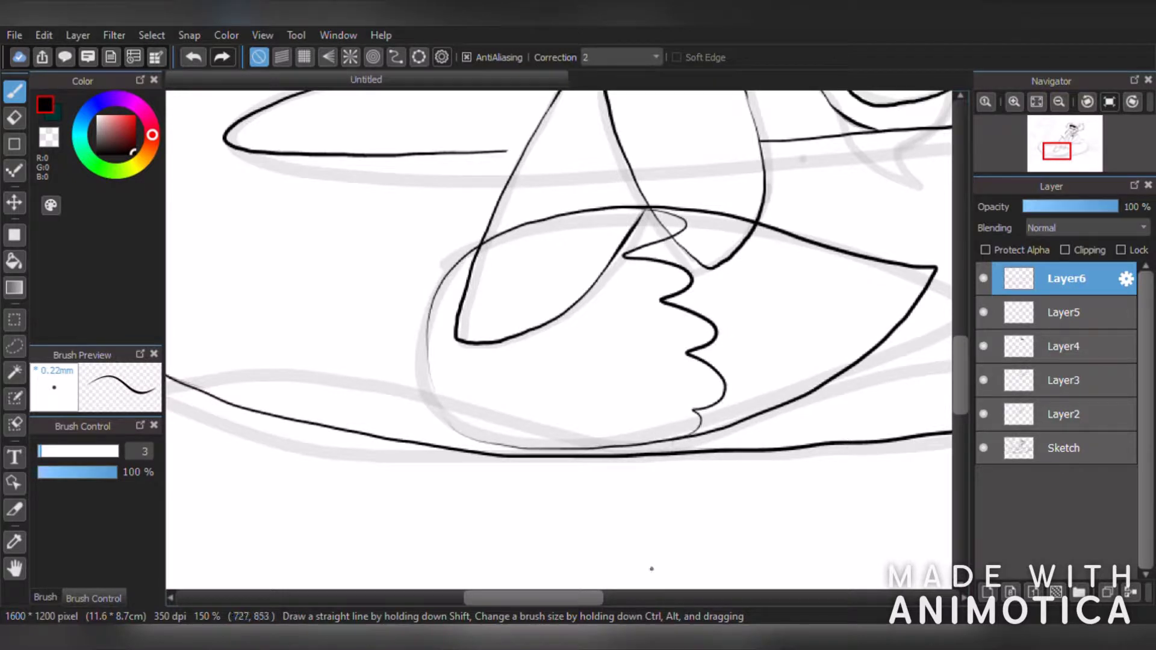
{"action": "left_click", "coordinate": [193, 57]}
- Handwrite "brb" in the blank area below the float and erase it again
{"action": "left_click_drag", "start_coordinate": [257, 531], "coordinate": [310, 481]}
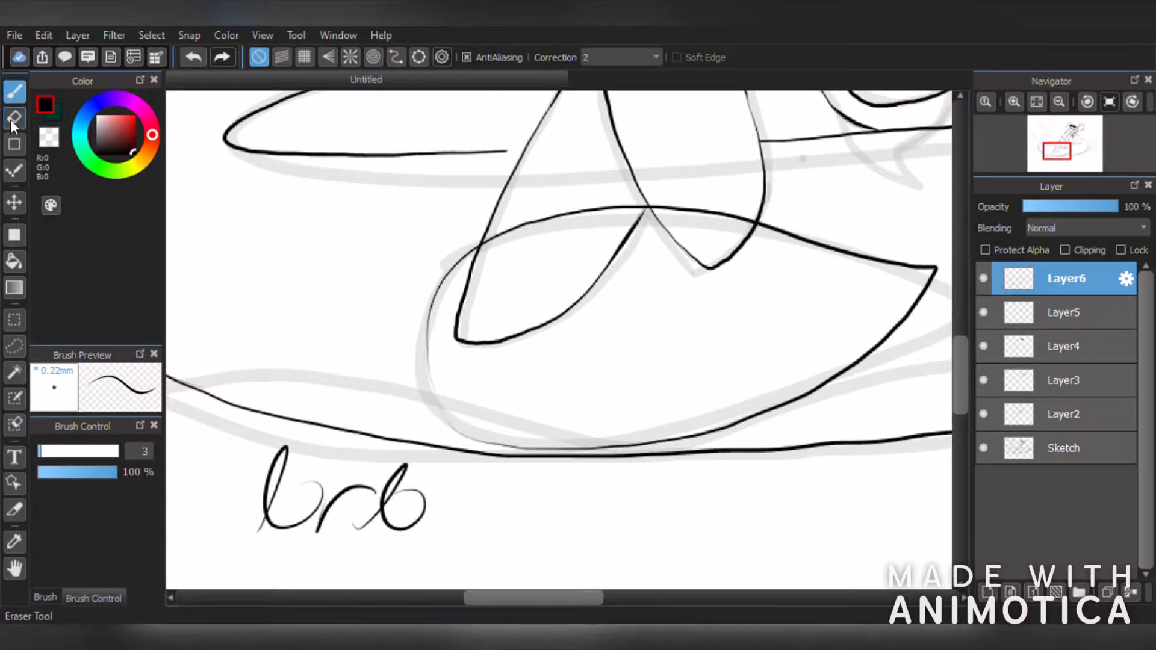
{"action": "left_click", "coordinate": [80, 450]}
{"action": "left_click_drag", "start_coordinate": [297, 516], "coordinate": [542, 529]}
{"action": "key", "text": "ctrl+z"}
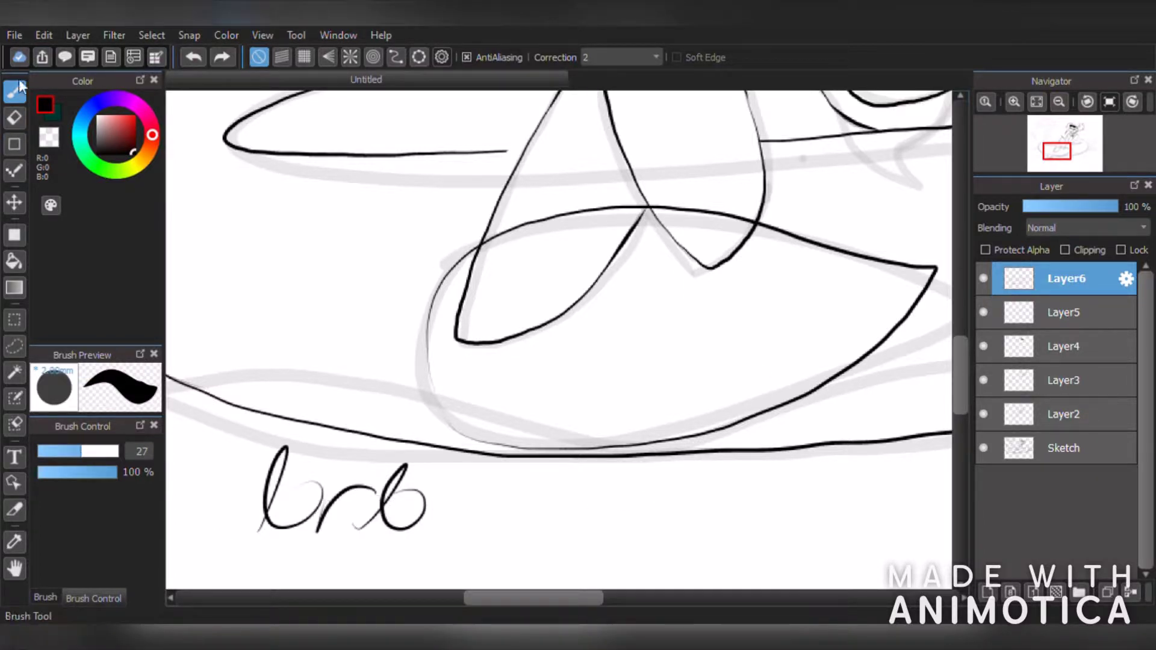
{"action": "key", "text": "e"}
{"action": "mouse_move", "coordinate": [361, 527]}
{"action": "left_mouse_down"}
{"action": "mouse_move", "coordinate": [392, 524]}
{"action": "mouse_move", "coordinate": [347, 484]}
{"action": "left_mouse_up"}
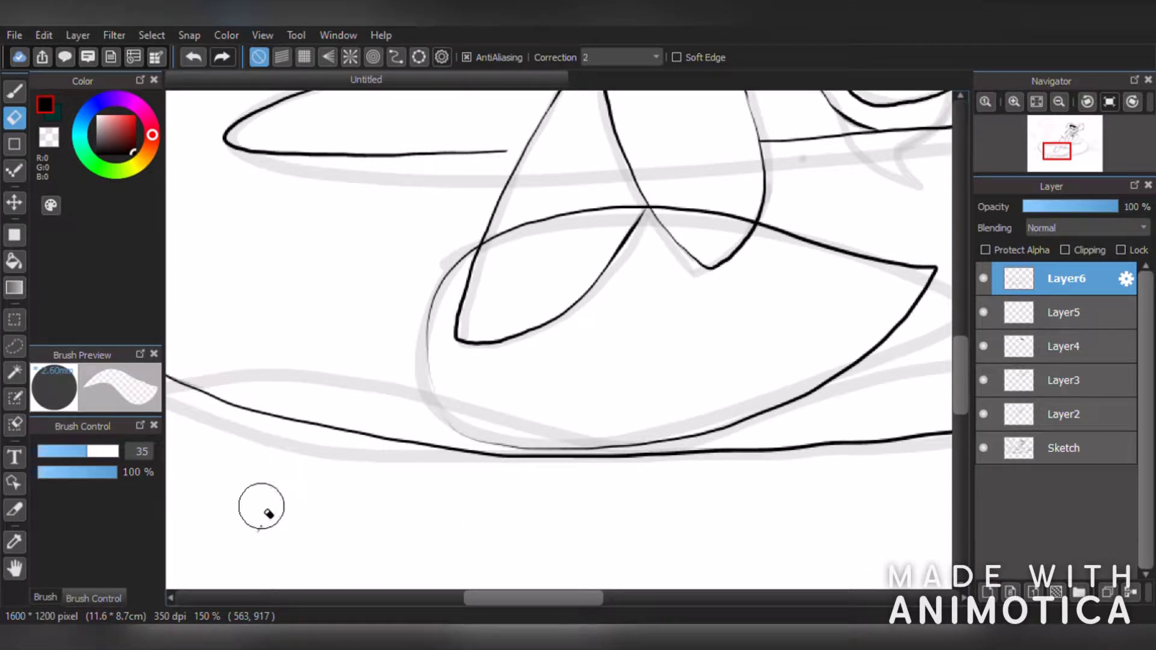
- Set the brush size to 2.5 and ink rows of curved feather marks across the swan's wing
{"action": "key", "text": "b"}
{"action": "scroll", "coordinate": [545, 269], "scroll_direction": "up", "scroll_amount": 1}
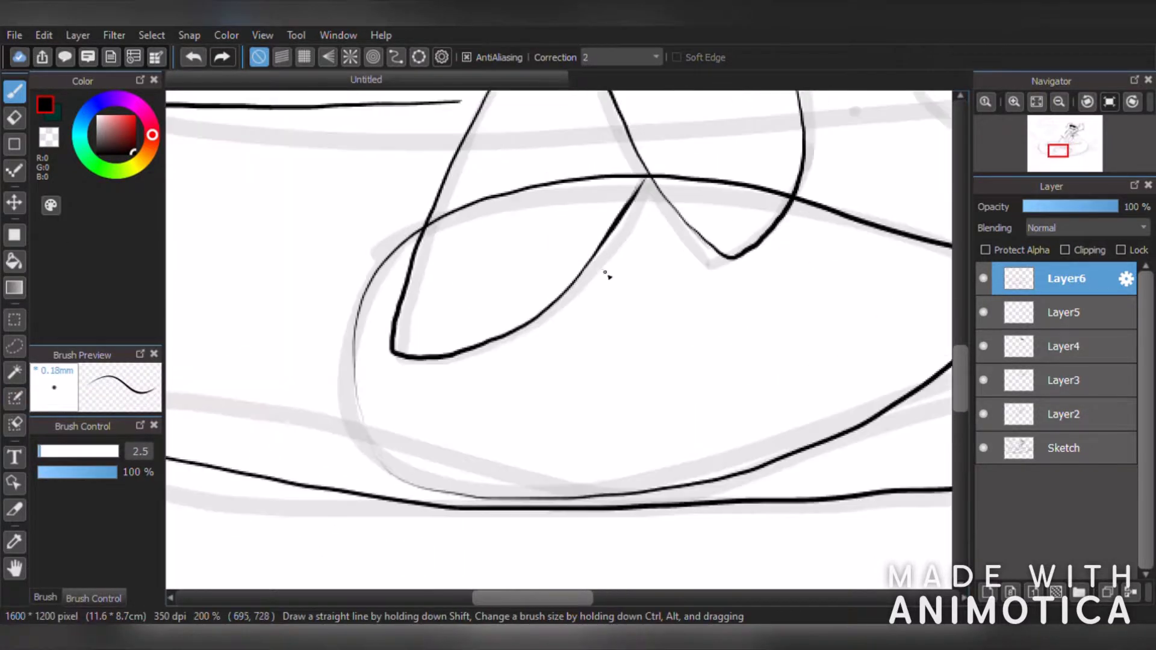
{"action": "left_click_drag", "start_coordinate": [502, 249], "coordinate": [492, 298]}
{"action": "left_click_drag", "start_coordinate": [485, 317], "coordinate": [467, 377]}
{"action": "left_click_drag", "start_coordinate": [473, 398], "coordinate": [483, 445]}
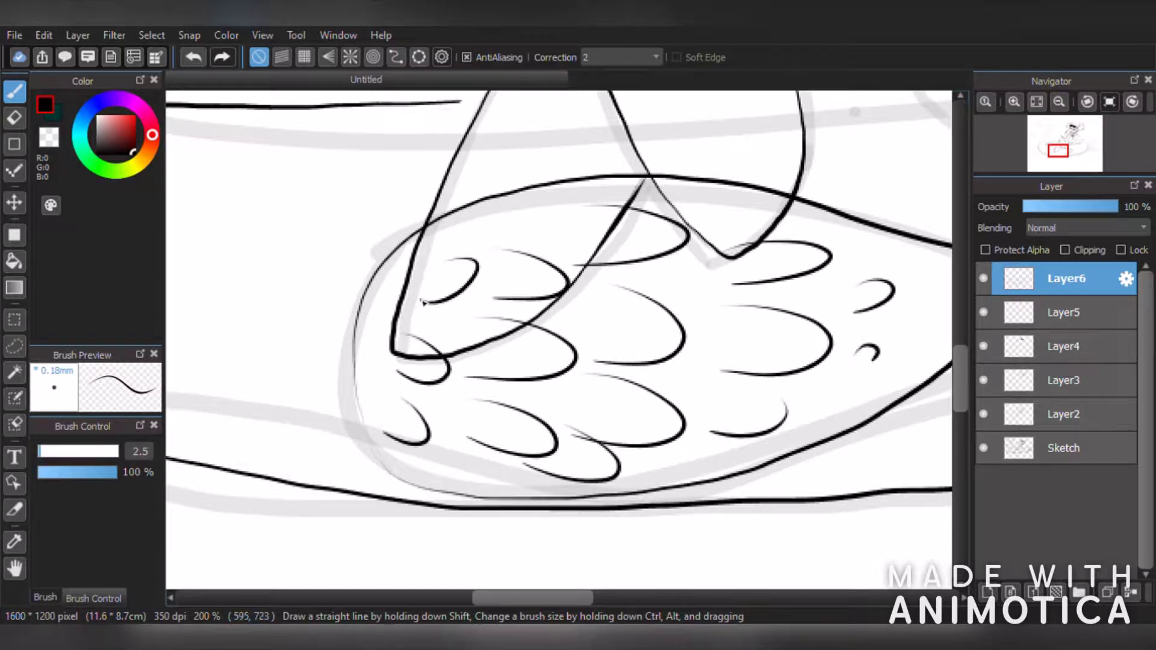
- Erase the feather marks and wing outline that cross inside both legs, using the size 35 eraser
{"action": "left_click", "coordinate": [15, 118]}
{"action": "mouse_move", "coordinate": [470, 268]}
{"action": "left_mouse_down"}
{"action": "mouse_move", "coordinate": [430, 321]}
{"action": "mouse_move", "coordinate": [550, 238]}
{"action": "mouse_move", "coordinate": [514, 292]}
{"action": "left_mouse_up"}
{"action": "scroll", "coordinate": [555, 255], "scroll_direction": "up", "scroll_amount": 1}
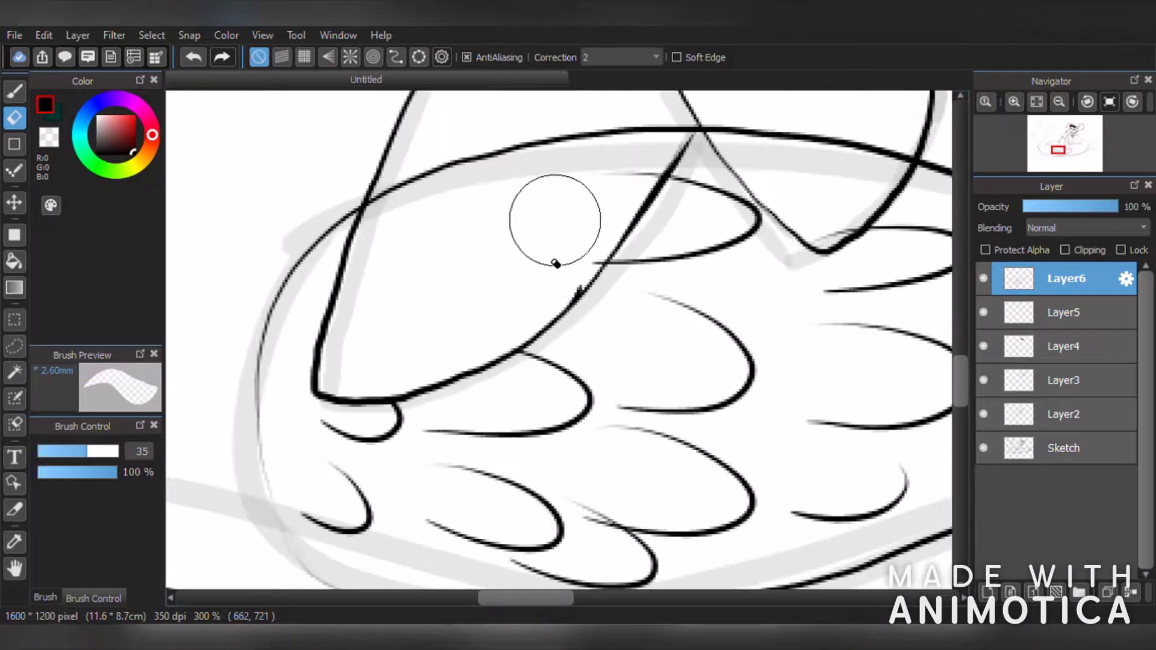
{"action": "left_click_drag", "start_coordinate": [555, 256], "coordinate": [622, 154]}
{"action": "scroll", "coordinate": [620, 155], "scroll_direction": "down", "scroll_amount": 1}
{"action": "scroll", "coordinate": [544, 186], "scroll_direction": "down", "scroll_amount": 1}
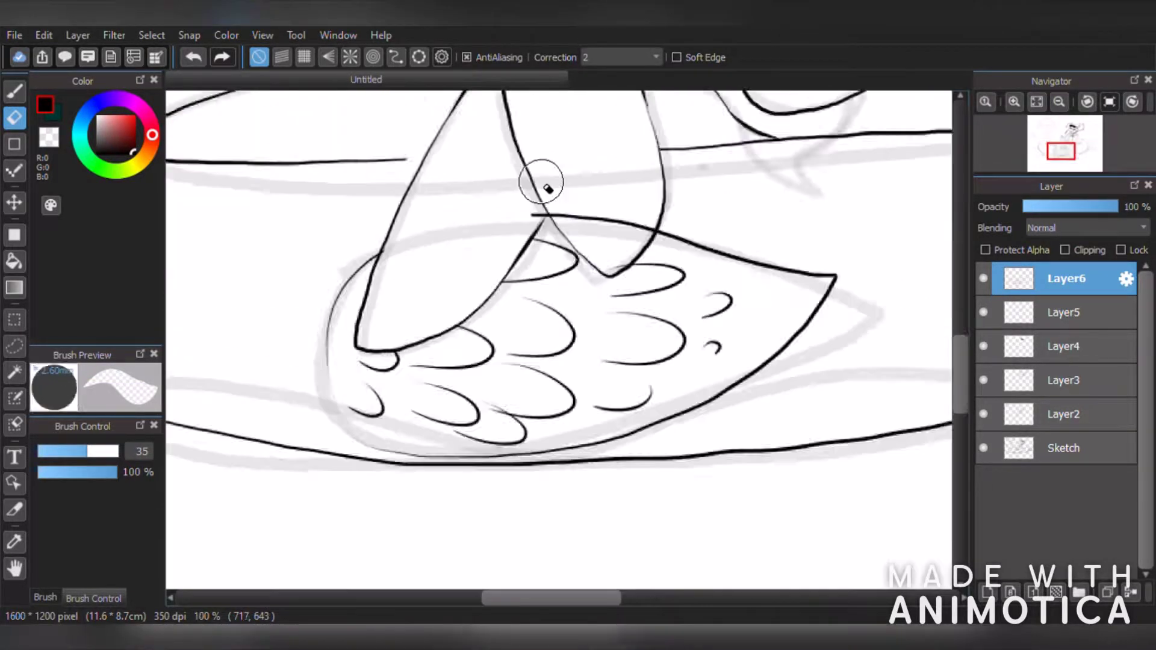
{"action": "scroll", "coordinate": [523, 200], "scroll_direction": "up", "scroll_amount": 1}
{"action": "mouse_move", "coordinate": [536, 189]}
{"action": "left_mouse_down"}
{"action": "mouse_move", "coordinate": [574, 181]}
{"action": "mouse_move", "coordinate": [585, 207]}
{"action": "mouse_move", "coordinate": [611, 180]}
{"action": "mouse_move", "coordinate": [662, 237]}
{"action": "left_mouse_up"}
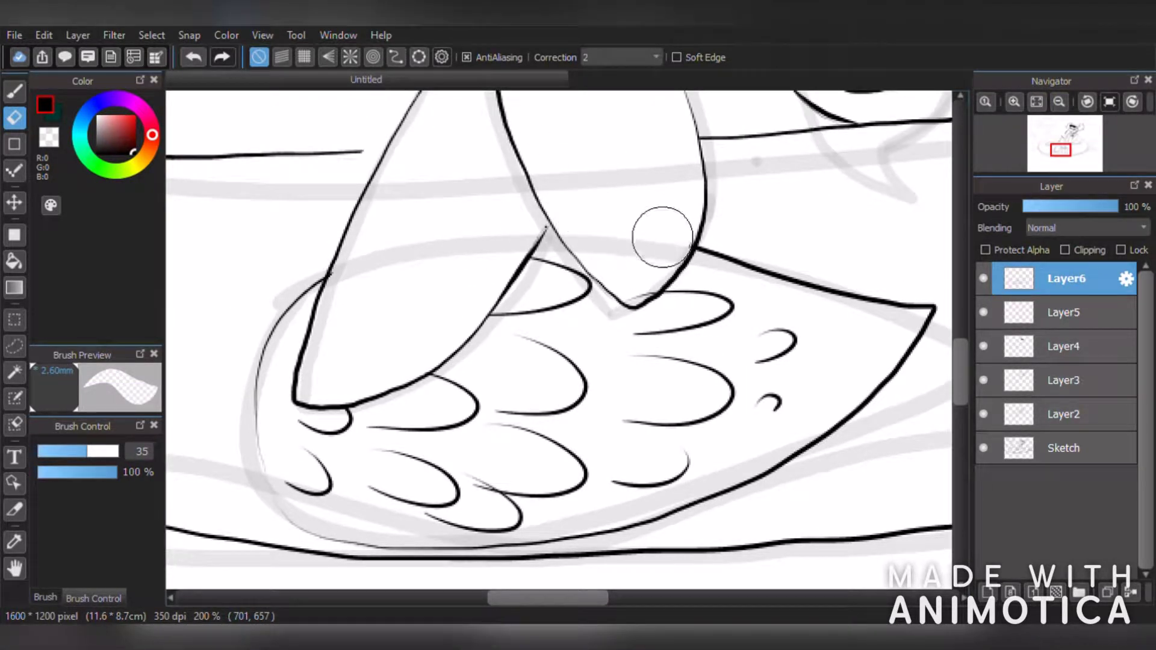
- Ink the float's back rim from near the base of the swan's neck to the girl's knee with the brush
{"action": "scroll", "coordinate": [662, 235], "scroll_direction": "down", "scroll_amount": 5}
{"action": "scroll", "coordinate": [519, 118], "scroll_direction": "up", "scroll_amount": 3}
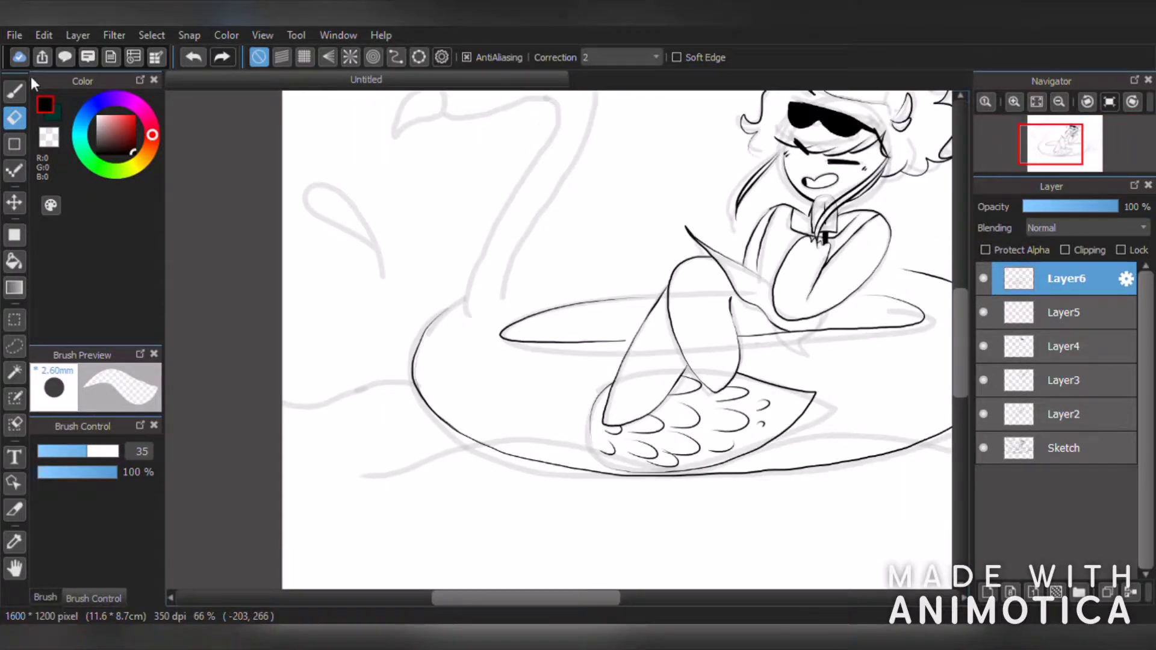
{"action": "key", "text": "b"}
{"action": "scroll", "coordinate": [681, 266], "scroll_direction": "up", "scroll_amount": 1}
{"action": "scroll", "coordinate": [602, 247], "scroll_direction": "down", "scroll_amount": 4}
{"action": "scroll", "coordinate": [485, 227], "scroll_direction": "up", "scroll_amount": 6}
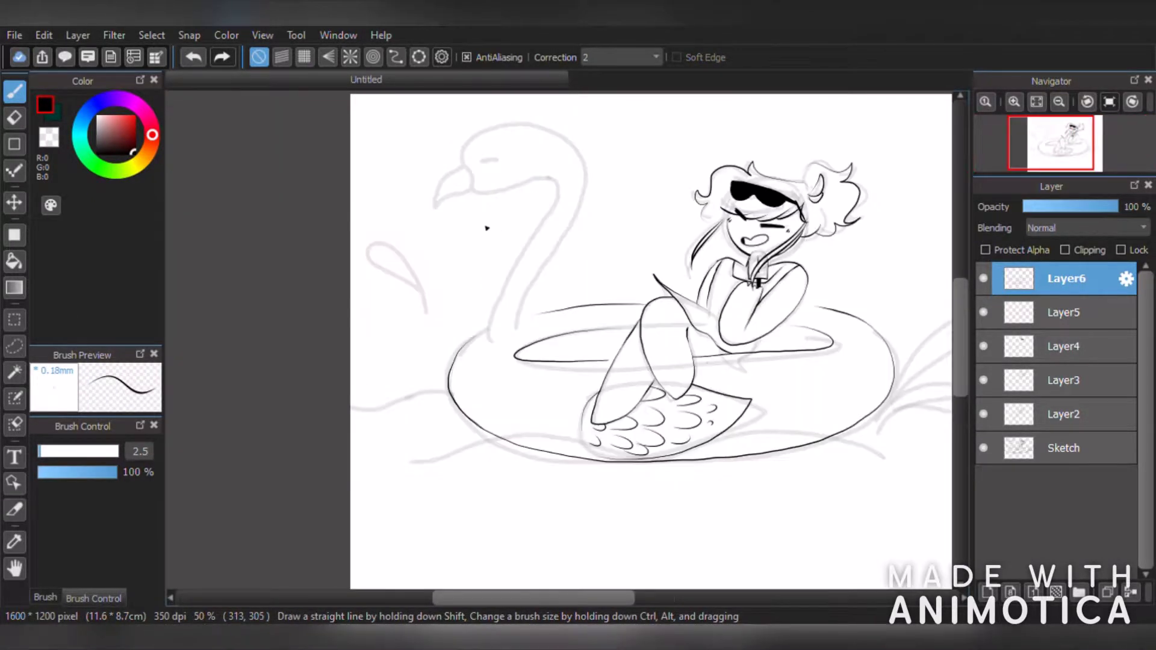
- Ink the swan's beak outline with a small nostril mark and a curved line dividing off the beak's tip
{"action": "mouse_move", "coordinate": [516, 296]}
{"action": "left_mouse_down"}
{"action": "mouse_move", "coordinate": [508, 168]}
{"action": "mouse_move", "coordinate": [330, 240]}
{"action": "mouse_move", "coordinate": [426, 327]}
{"action": "mouse_move", "coordinate": [510, 306]}
{"action": "left_mouse_up"}
{"action": "scroll", "coordinate": [525, 319], "scroll_direction": "down", "scroll_amount": 3}
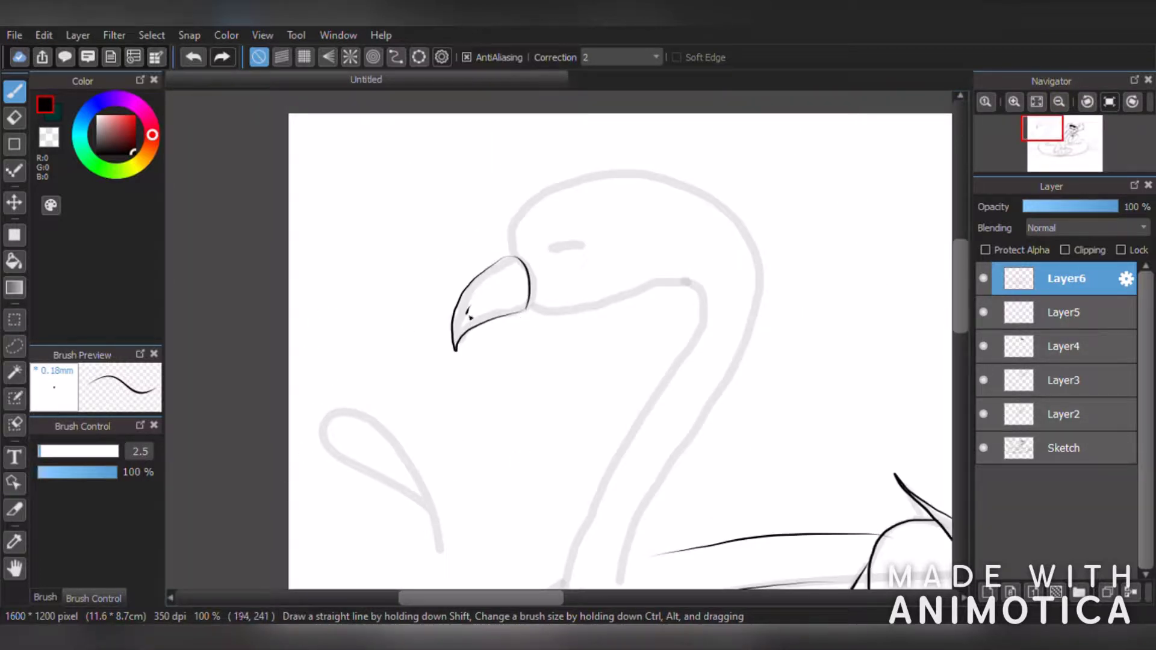
{"action": "scroll", "coordinate": [505, 287], "scroll_direction": "up", "scroll_amount": 4}
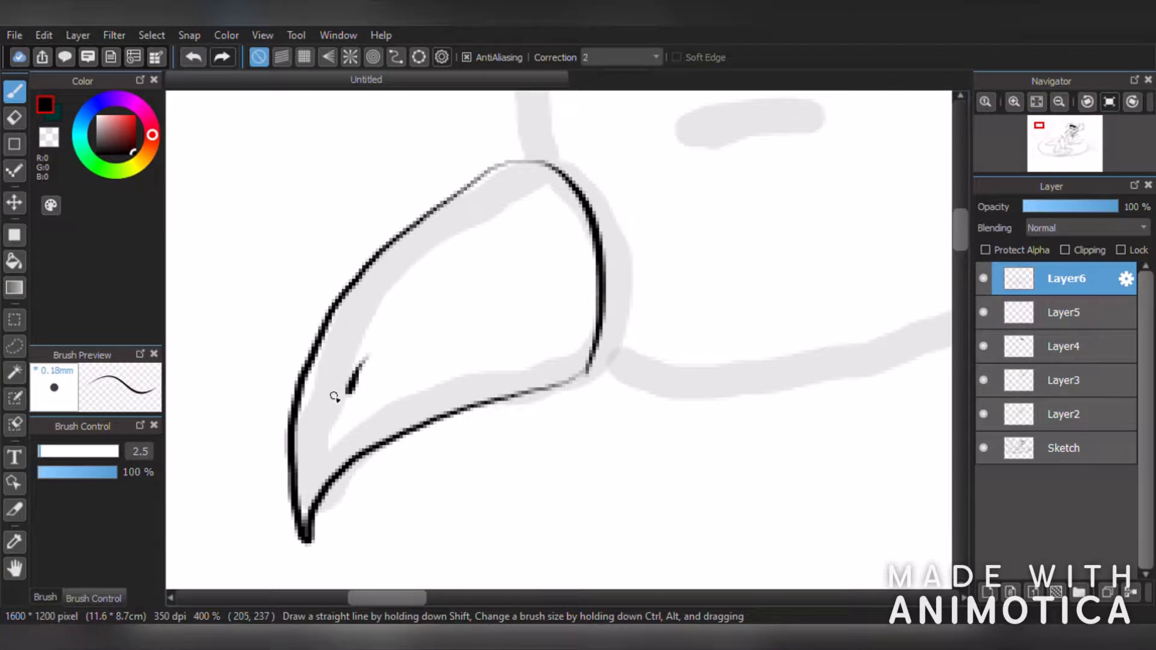
{"action": "left_click_drag", "start_coordinate": [380, 263], "coordinate": [470, 403]}
{"action": "key", "text": "ctrl+z"}
{"action": "left_click_drag", "start_coordinate": [368, 270], "coordinate": [469, 403]}
{"action": "scroll", "coordinate": [405, 400], "scroll_direction": "down", "scroll_amount": 3}
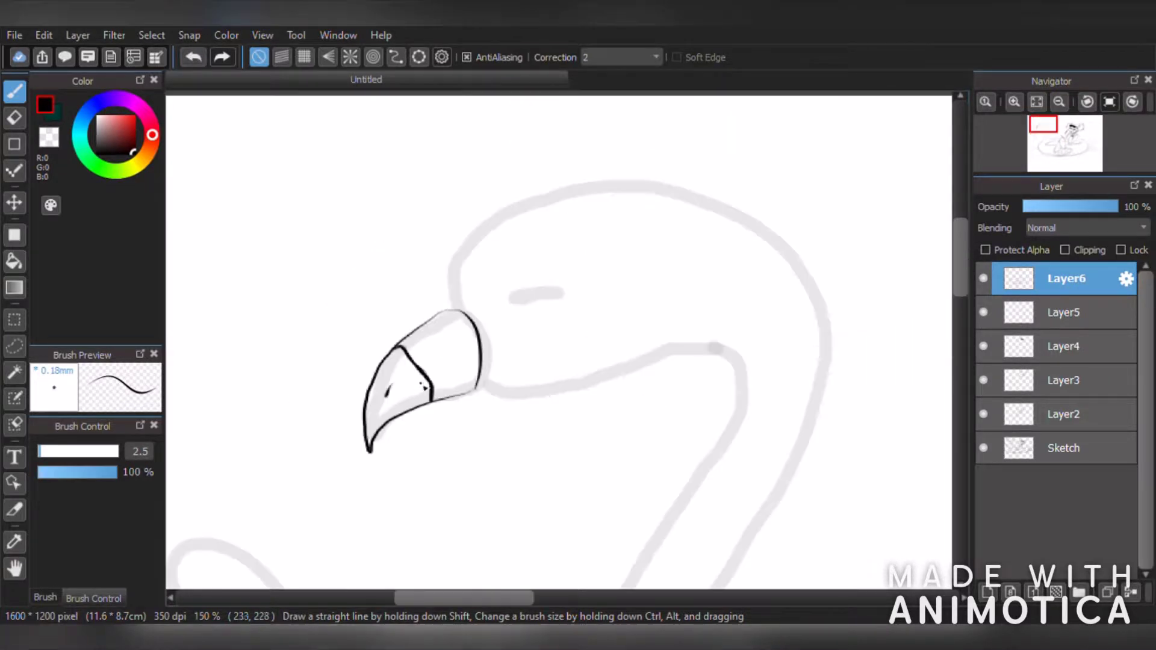
- Hide the Sketch layer, fill the beak's tip solid black and cover the leftover gaps with the brush at 100% opacity
{"action": "scroll", "coordinate": [307, 535], "scroll_direction": "up", "scroll_amount": 2}
{"action": "left_click", "coordinate": [93, 472]}
{"action": "left_click", "coordinate": [15, 261]}
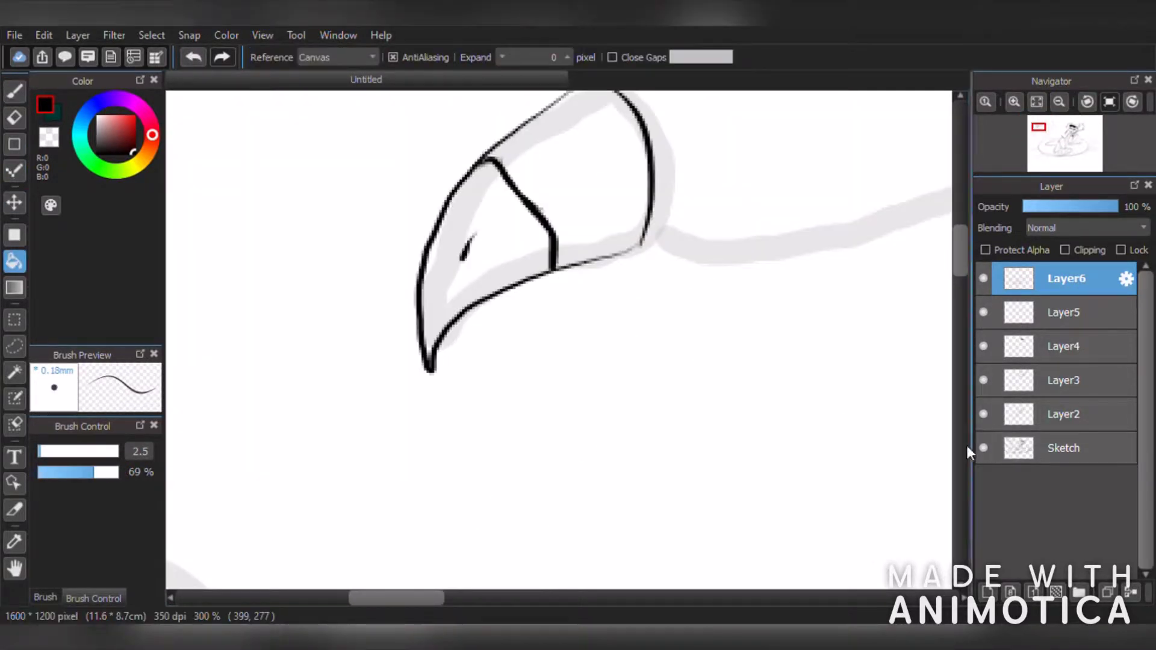
{"action": "left_click", "coordinate": [983, 448]}
{"action": "left_click", "coordinate": [530, 260]}
{"action": "left_click", "coordinate": [530, 258]}
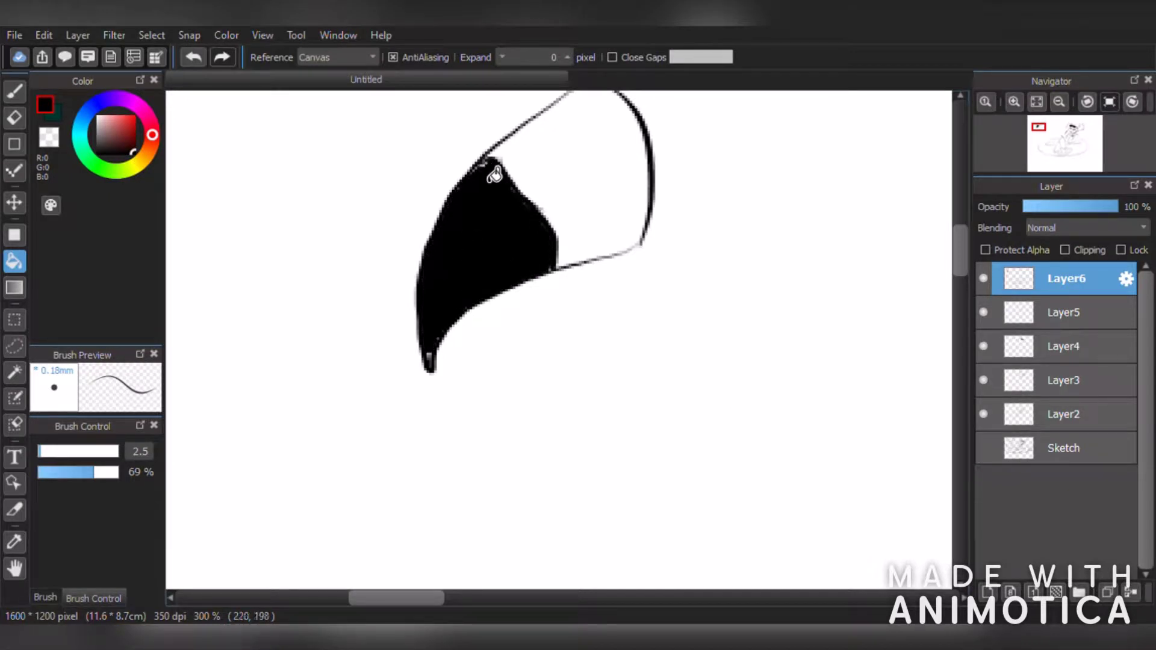
{"action": "left_click", "coordinate": [18, 92]}
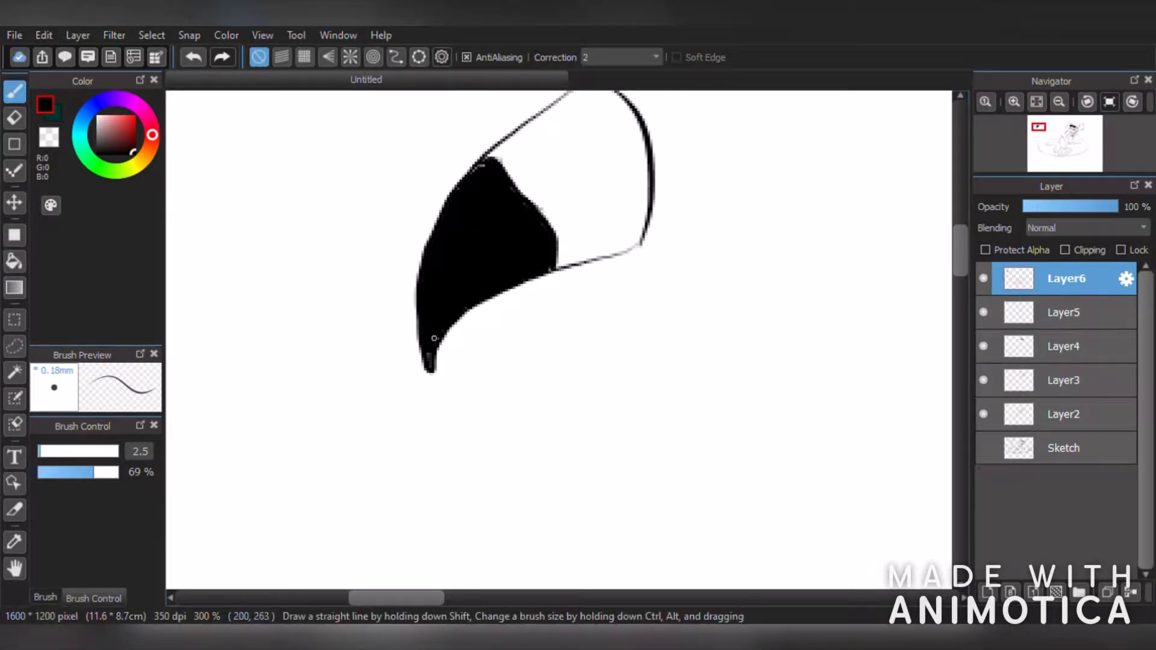
{"action": "left_click", "coordinate": [118, 472]}
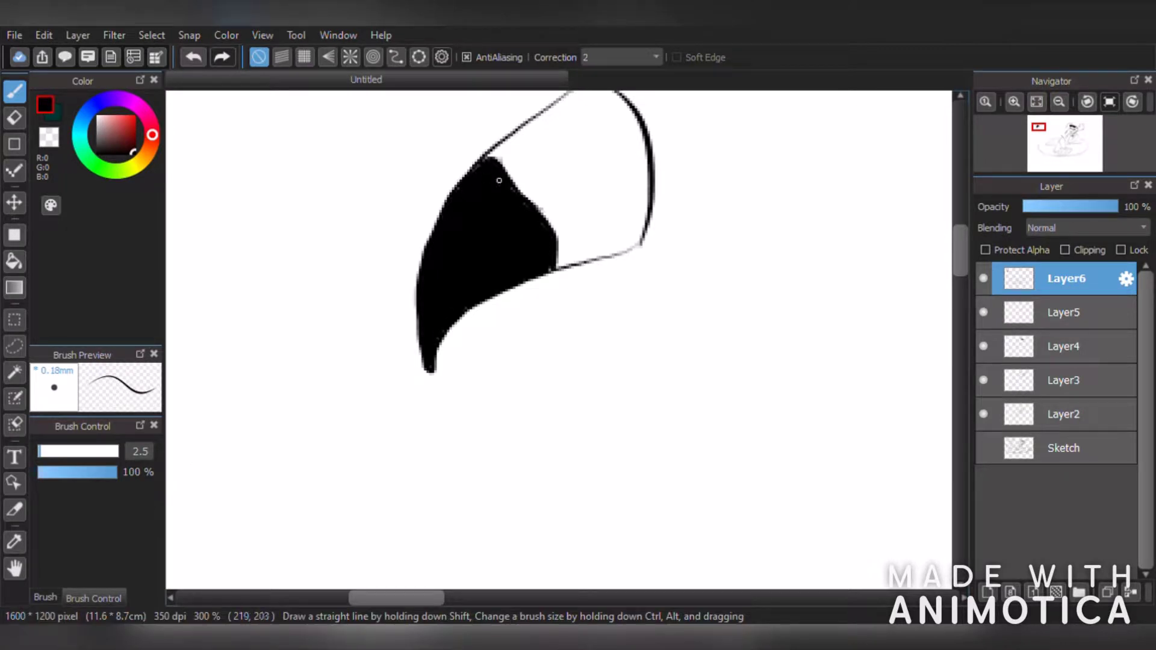
- Show the Sketch layer and ink a thick, short curved stroke as the swan's closed eye
{"action": "left_click", "coordinate": [984, 448]}
{"action": "scroll", "coordinate": [669, 301], "scroll_direction": "down", "scroll_amount": 3}
{"action": "scroll", "coordinate": [686, 174], "scroll_direction": "up", "scroll_amount": 3}
{"action": "left_click_drag", "start_coordinate": [643, 355], "coordinate": [699, 297]}
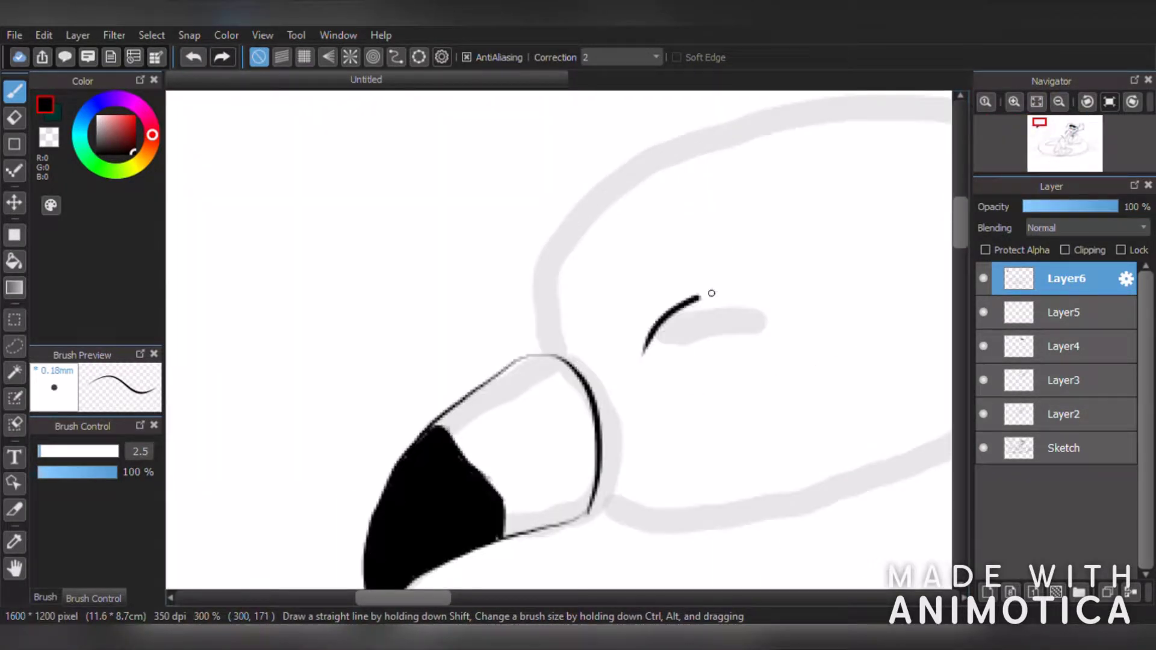
{"action": "scroll", "coordinate": [656, 331], "scroll_direction": "down", "scroll_amount": 3}
{"action": "scroll", "coordinate": [795, 343], "scroll_direction": "up", "scroll_amount": 3}
{"action": "left_click", "coordinate": [197, 59]}
{"action": "mouse_move", "coordinate": [447, 271]}
{"action": "left_mouse_down"}
{"action": "mouse_move", "coordinate": [351, 339]}
{"action": "mouse_move", "coordinate": [451, 276]}
{"action": "left_mouse_up"}
- Ink the underside of the swan's head and the front neck line down to the float's body
{"action": "scroll", "coordinate": [449, 274], "scroll_direction": "down", "scroll_amount": 2}
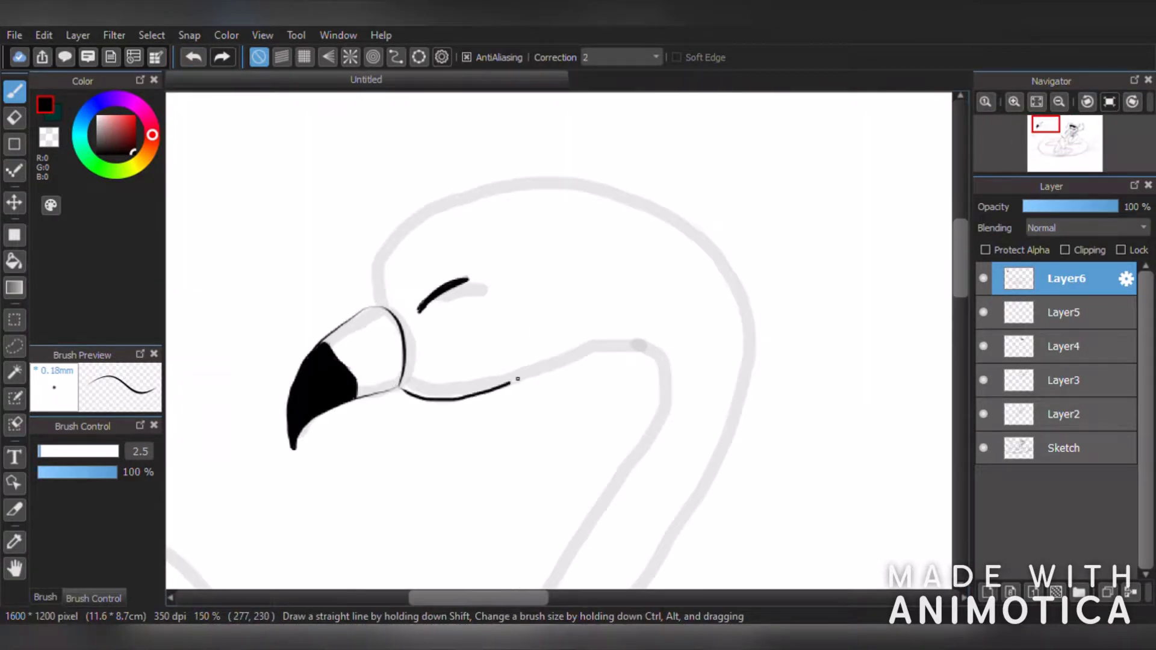
{"action": "left_click_drag", "start_coordinate": [517, 379], "coordinate": [657, 358]}
{"action": "scroll", "coordinate": [657, 359], "scroll_direction": "down", "scroll_amount": 4}
{"action": "scroll", "coordinate": [594, 230], "scroll_direction": "up", "scroll_amount": 3}
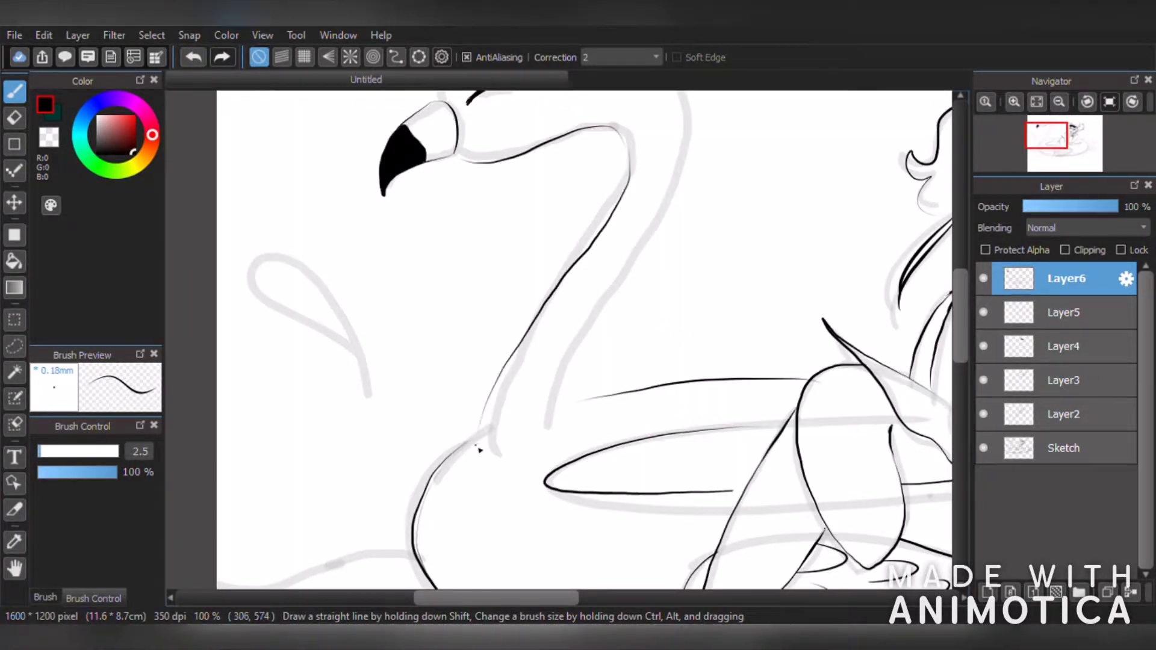
{"action": "scroll", "coordinate": [480, 449], "scroll_direction": "up", "scroll_amount": 1}
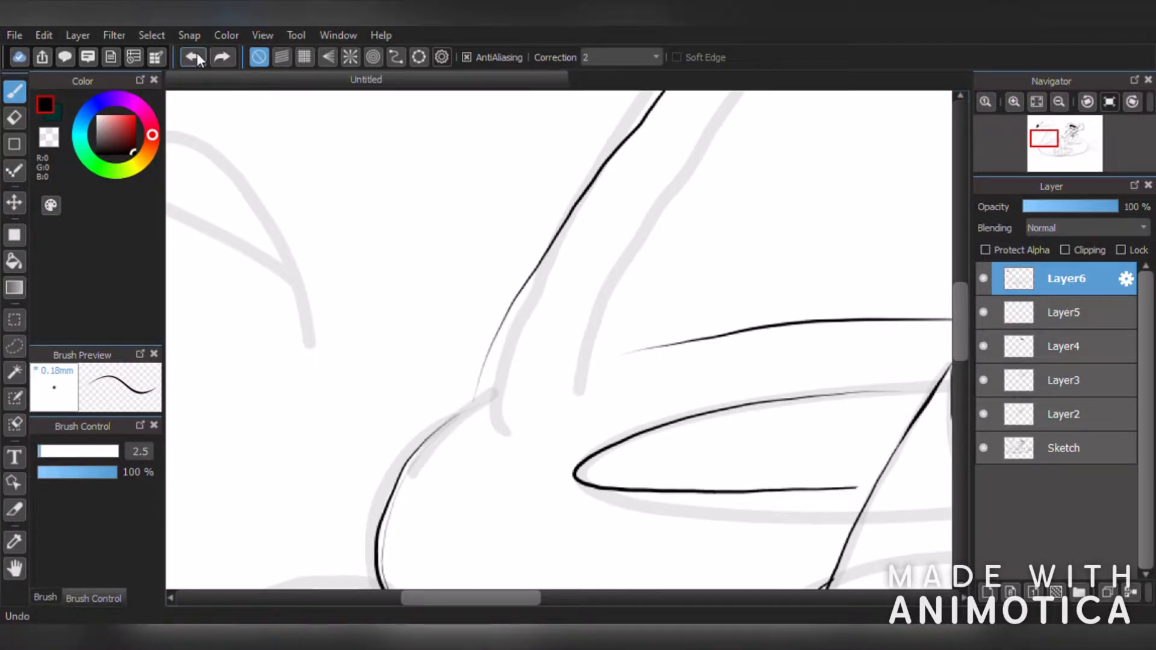
{"action": "scroll", "coordinate": [464, 450], "scroll_direction": "down", "scroll_amount": 4}
{"action": "scroll", "coordinate": [527, 318], "scroll_direction": "up", "scroll_amount": 6}
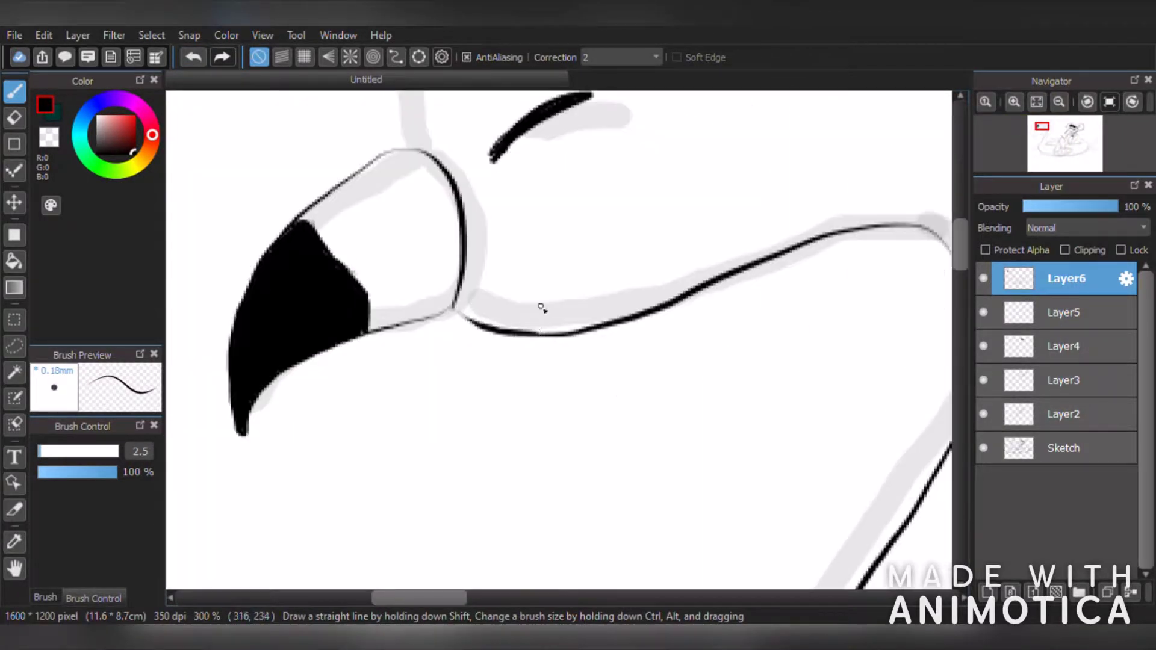
{"action": "scroll", "coordinate": [541, 307], "scroll_direction": "down", "scroll_amount": 3}
- Ink the swan's forehead and the top of its head, starting from the beak
{"action": "left_click_drag", "start_coordinate": [478, 298], "coordinate": [486, 256]}
{"action": "scroll", "coordinate": [695, 421], "scroll_direction": "down", "scroll_amount": 3}
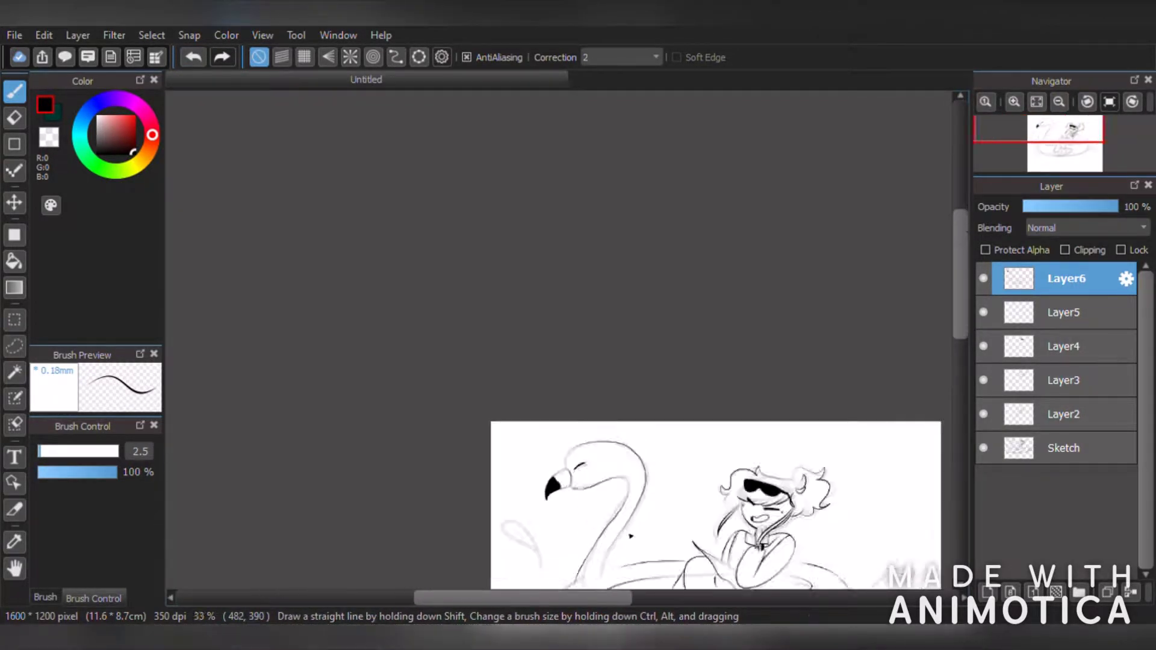
{"action": "scroll", "coordinate": [662, 542], "scroll_direction": "up", "scroll_amount": 3}
{"action": "left_click", "coordinate": [188, 63]}
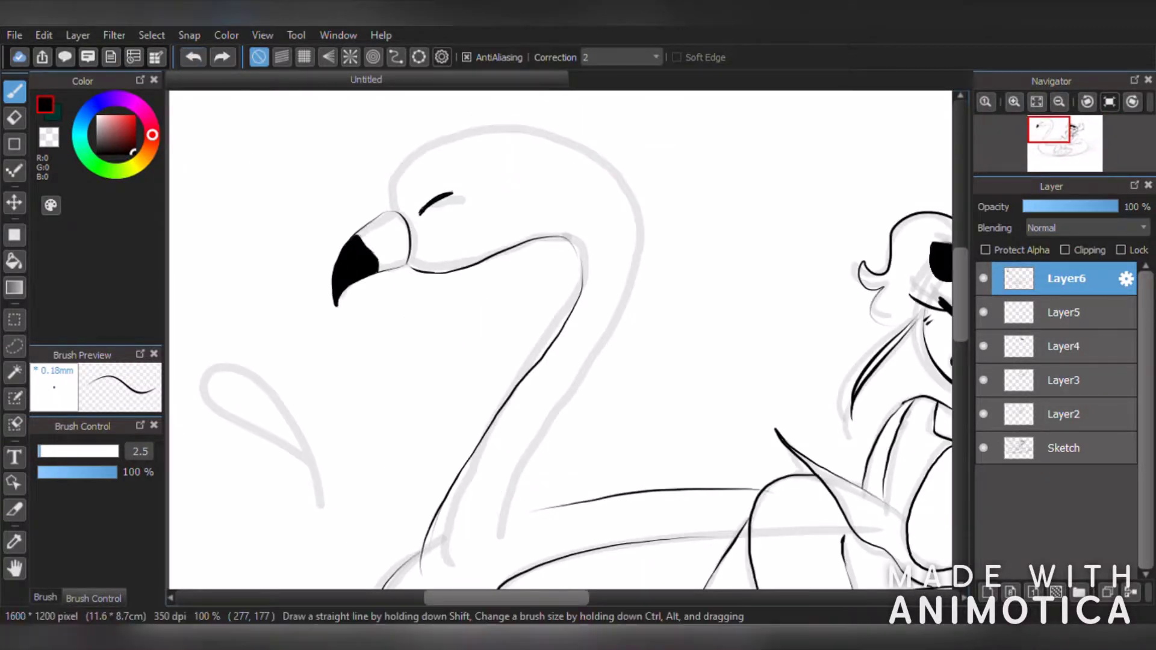
{"action": "scroll", "coordinate": [529, 529], "scroll_direction": "up", "scroll_amount": 5}
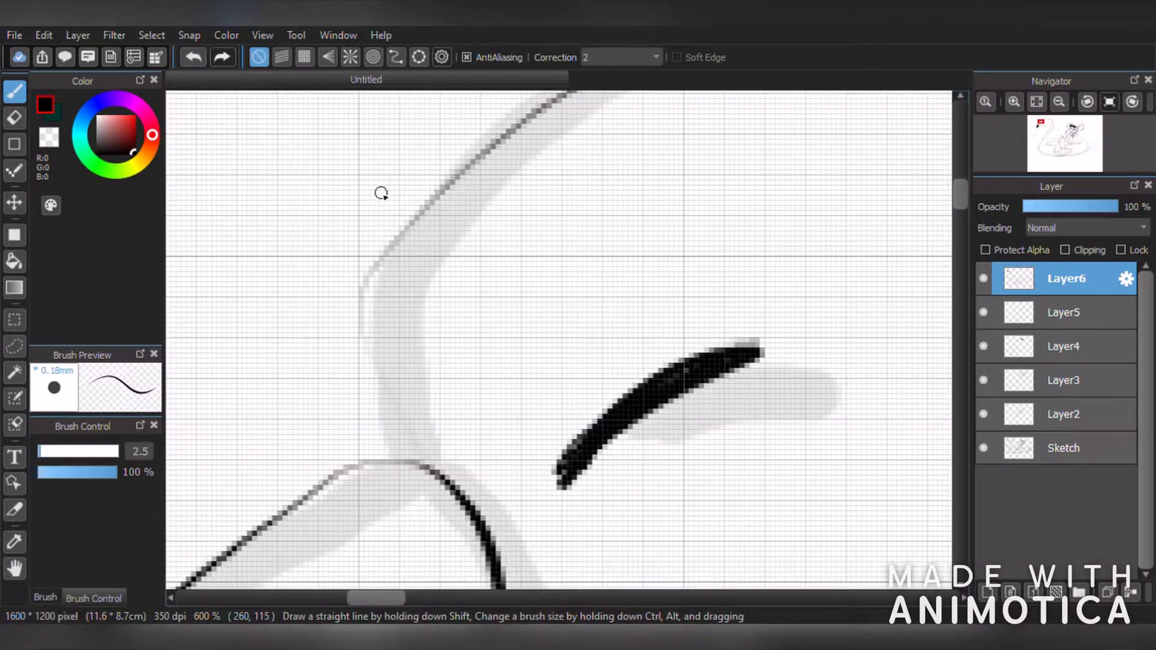
- Ink the back of the swan's neck down to the float and extend the back rim to meet it
{"action": "scroll", "coordinate": [382, 194], "scroll_direction": "down", "scroll_amount": 7}
{"action": "scroll", "coordinate": [481, 544], "scroll_direction": "up", "scroll_amount": 3}
{"action": "left_click_drag", "start_coordinate": [416, 314], "coordinate": [330, 557]}
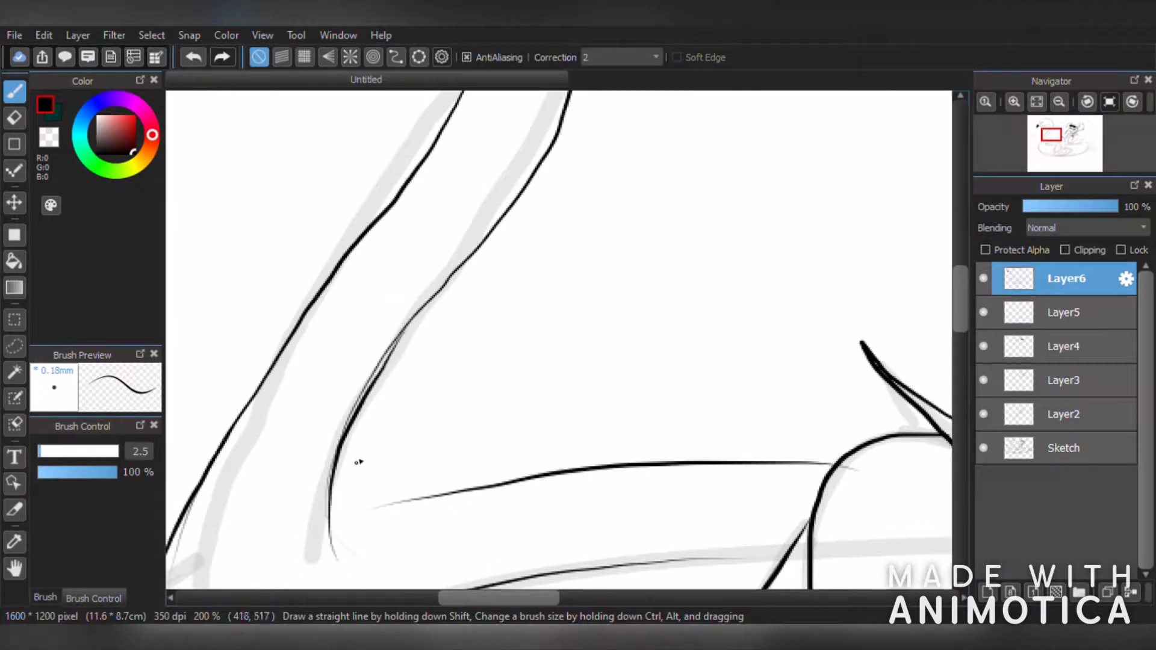
{"action": "left_click", "coordinate": [198, 58]}
{"action": "left_click_drag", "start_coordinate": [405, 322], "coordinate": [320, 551]}
{"action": "left_click_drag", "start_coordinate": [352, 512], "coordinate": [505, 504]}
{"action": "scroll", "coordinate": [505, 505], "scroll_direction": "down", "scroll_amount": 5}
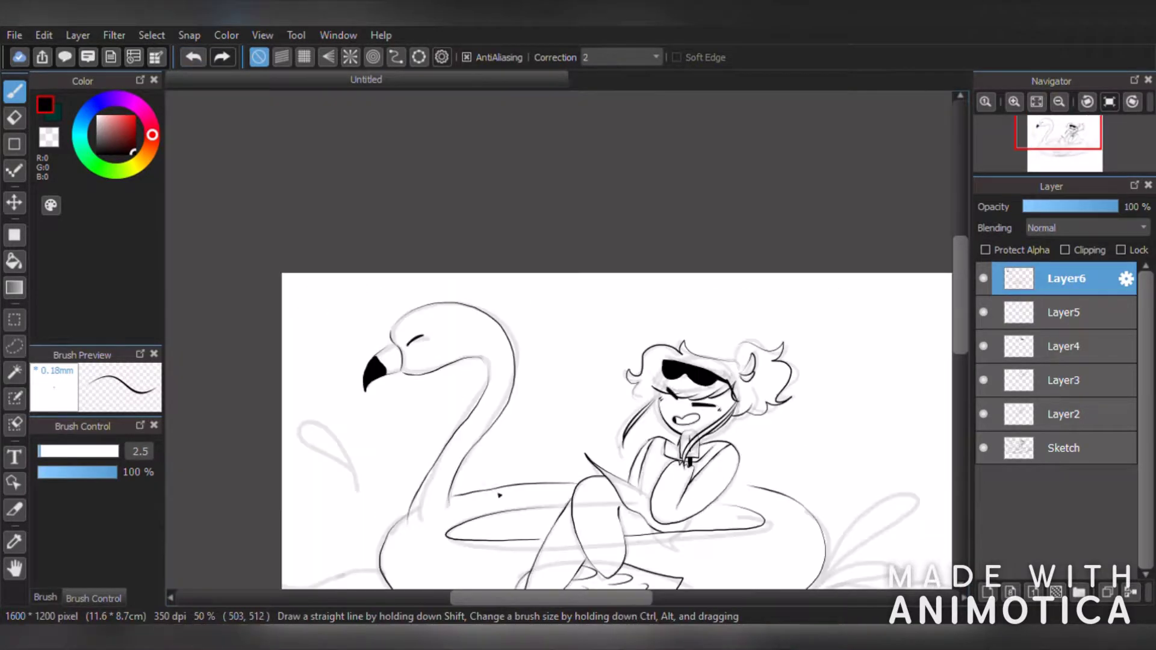
- Redraw the front neck line so it curves into the float's body, with small crease marks at the neck's base
{"action": "scroll", "coordinate": [371, 449], "scroll_direction": "up", "scroll_amount": 5}
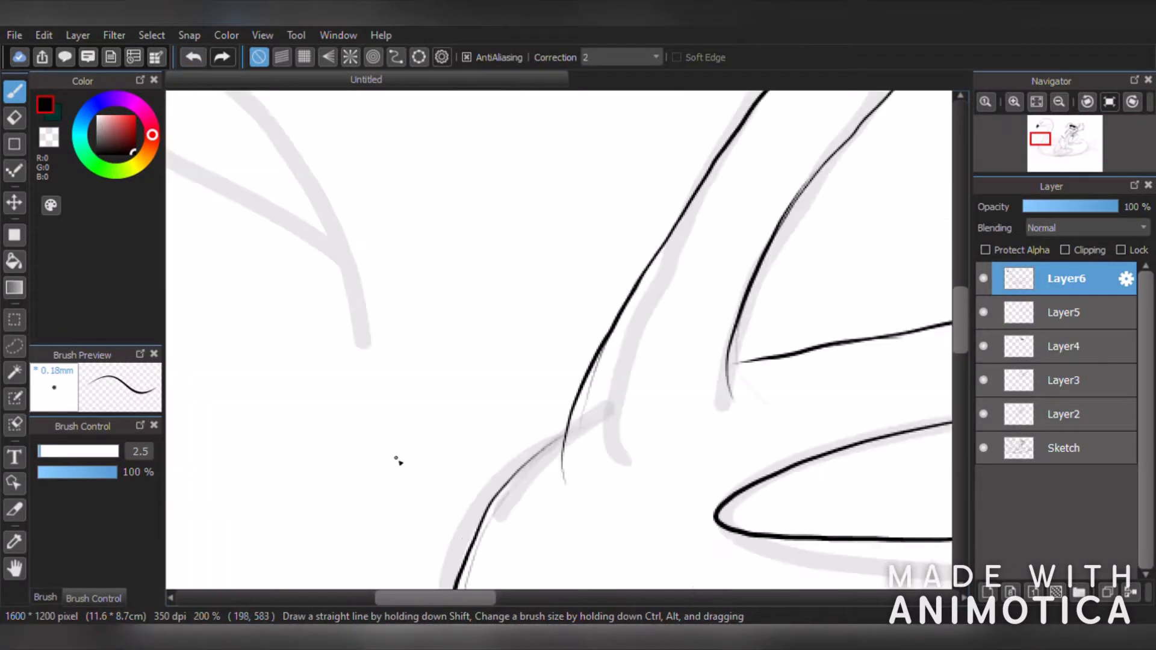
{"action": "scroll", "coordinate": [669, 513], "scroll_direction": "down", "scroll_amount": 4}
{"action": "mouse_move", "coordinate": [601, 554]}
{"action": "left_mouse_down"}
{"action": "mouse_move", "coordinate": [673, 514]}
{"action": "mouse_move", "coordinate": [666, 585]}
{"action": "left_mouse_up"}
{"action": "scroll", "coordinate": [636, 475], "scroll_direction": "up", "scroll_amount": 2}
{"action": "left_click", "coordinate": [198, 58]}
{"action": "scroll", "coordinate": [633, 425], "scroll_direction": "down", "scroll_amount": 2}
{"action": "scroll", "coordinate": [387, 308], "scroll_direction": "up", "scroll_amount": 1}
{"action": "left_click", "coordinate": [193, 57]}
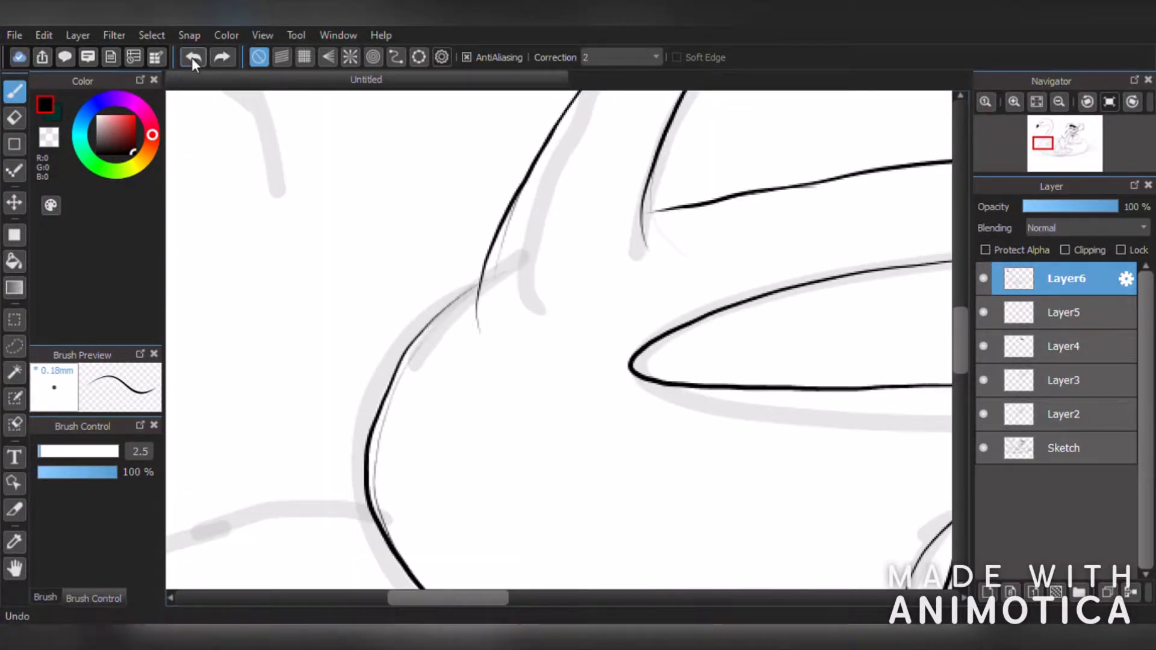
{"action": "left_click_drag", "start_coordinate": [474, 299], "coordinate": [507, 411]}
{"action": "scroll", "coordinate": [549, 407], "scroll_direction": "down", "scroll_amount": 3}
{"action": "scroll", "coordinate": [854, 451], "scroll_direction": "up", "scroll_amount": 2}
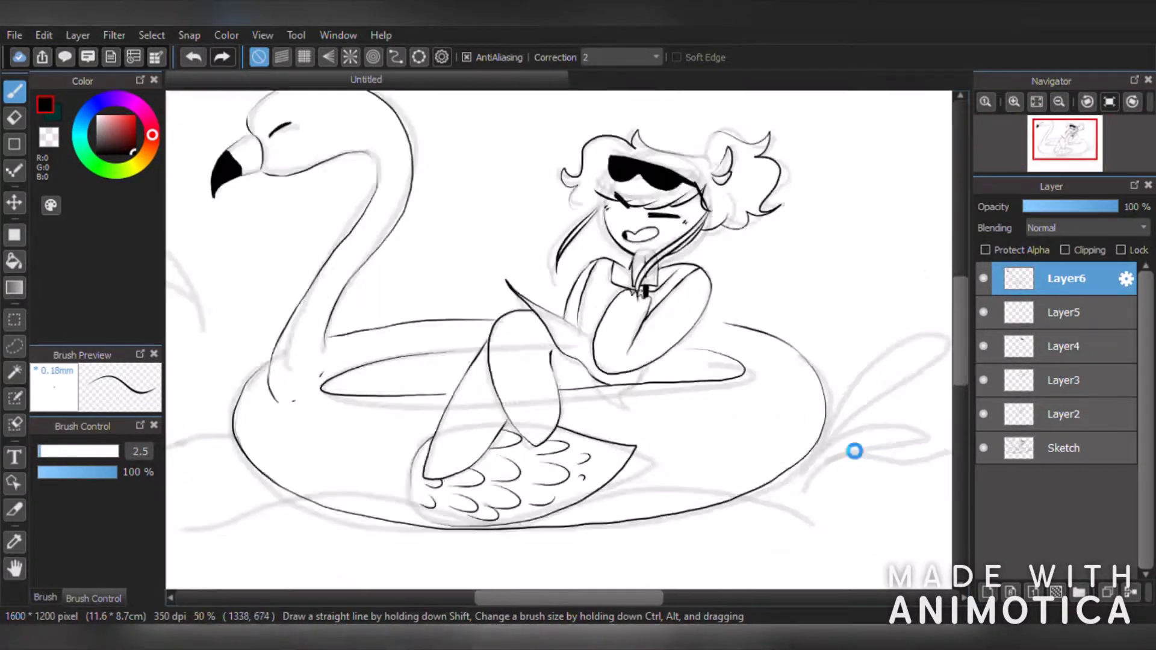
- Add a small dark mark on the float's rear edge and check the line art with the Sketch layer hidden
{"action": "scroll", "coordinate": [774, 464], "scroll_direction": "up", "scroll_amount": 6}
{"action": "mouse_move", "coordinate": [568, 351]}
{"action": "left_mouse_down"}
{"action": "mouse_move", "coordinate": [700, 383]}
{"action": "mouse_move", "coordinate": [674, 420]}
{"action": "mouse_move", "coordinate": [638, 421]}
{"action": "mouse_move", "coordinate": [632, 398]}
{"action": "mouse_move", "coordinate": [594, 372]}
{"action": "mouse_move", "coordinate": [666, 400]}
{"action": "left_mouse_up"}
{"action": "scroll", "coordinate": [696, 386], "scroll_direction": "down", "scroll_amount": 3}
{"action": "scroll", "coordinate": [712, 400], "scroll_direction": "down", "scroll_amount": 8}
{"action": "scroll", "coordinate": [783, 361], "scroll_direction": "up", "scroll_amount": 2}
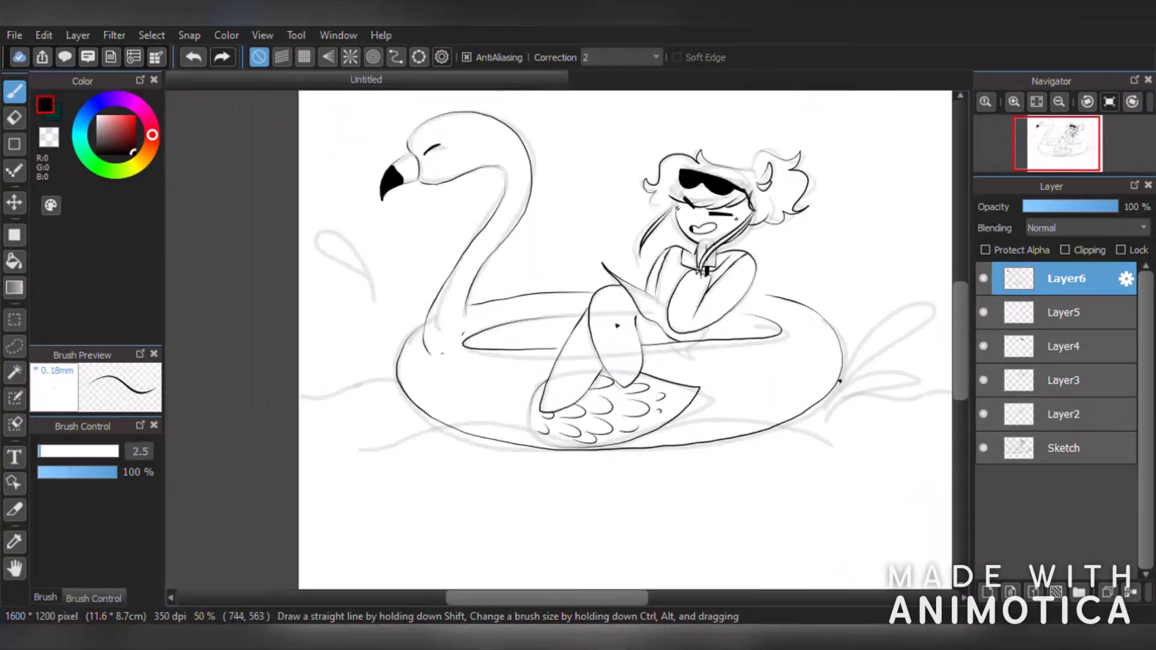
{"action": "scroll", "coordinate": [812, 343], "scroll_direction": "down", "scroll_amount": 2}
{"action": "scroll", "coordinate": [829, 331], "scroll_direction": "up", "scroll_amount": 1}
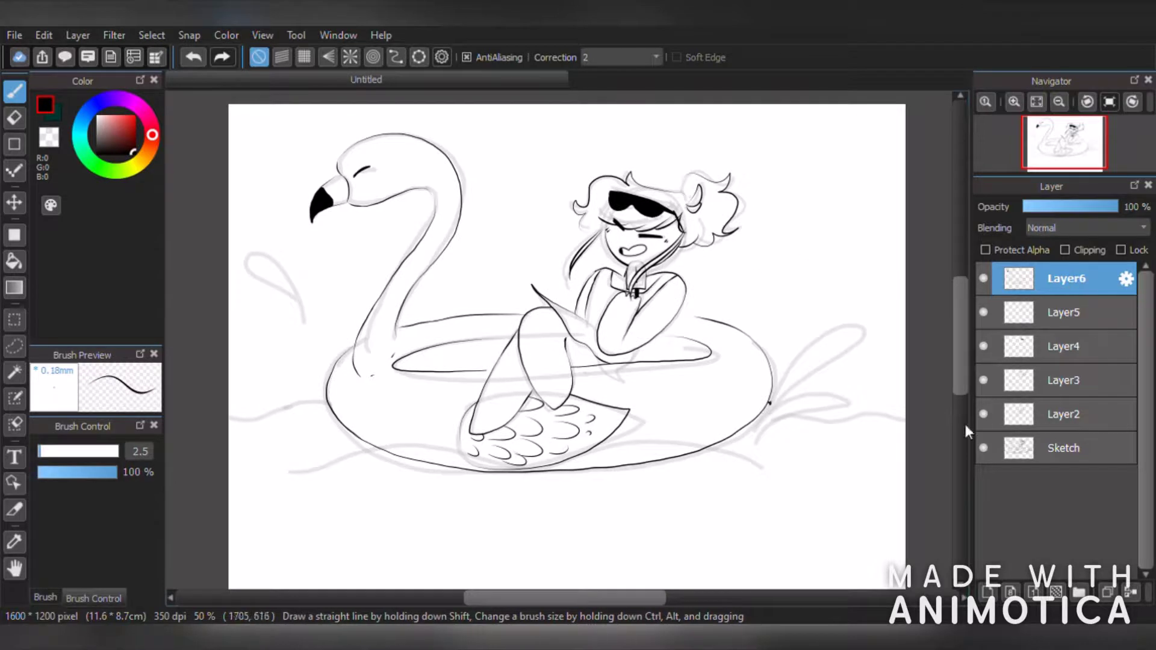
{"action": "left_click", "coordinate": [984, 448]}
{"action": "left_click", "coordinate": [984, 448]}
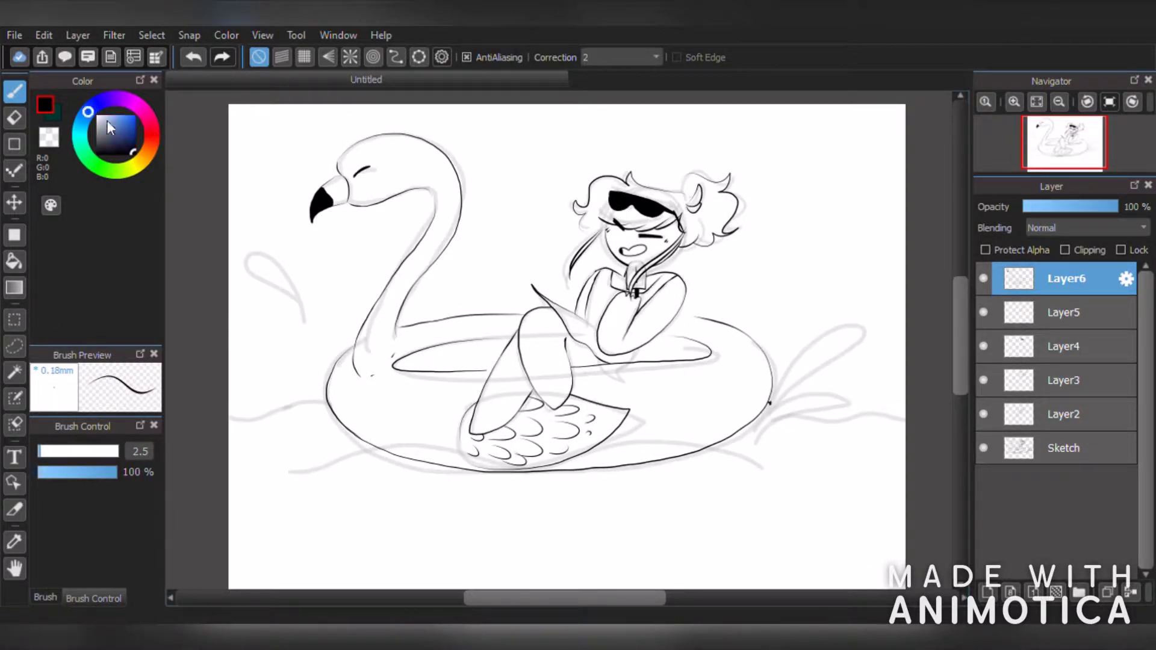
- On a new layer, draw a pale blue (174, 222, 255) wave across the float's lower part with the brush at size 7.9
{"action": "left_click", "coordinate": [989, 589]}
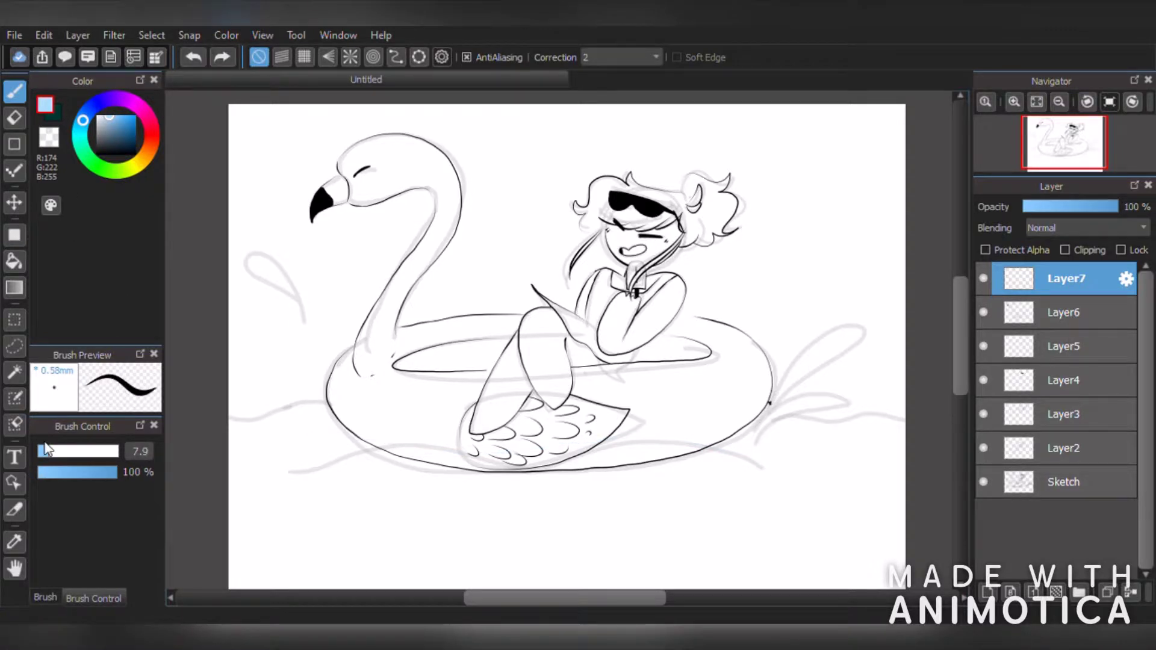
{"action": "left_click_drag", "start_coordinate": [290, 471], "coordinate": [813, 524]}
{"action": "left_click", "coordinate": [190, 62]}
{"action": "left_click_drag", "start_coordinate": [314, 445], "coordinate": [823, 519]}
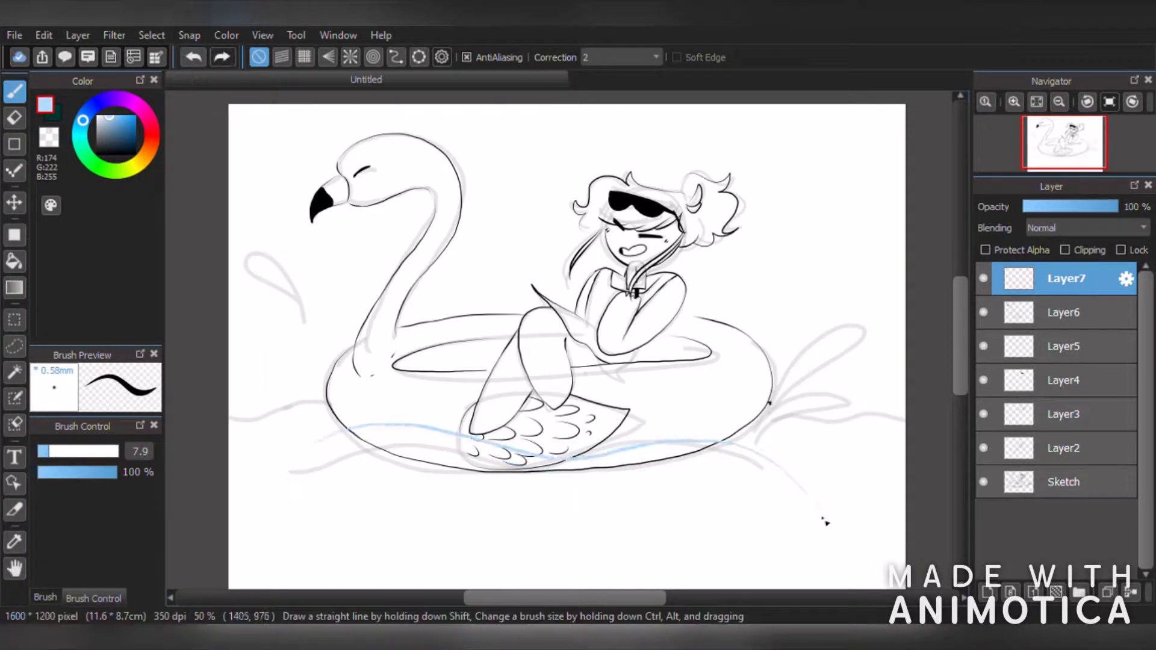
{"action": "scroll", "coordinate": [523, 490], "scroll_direction": "up", "scroll_amount": 3}
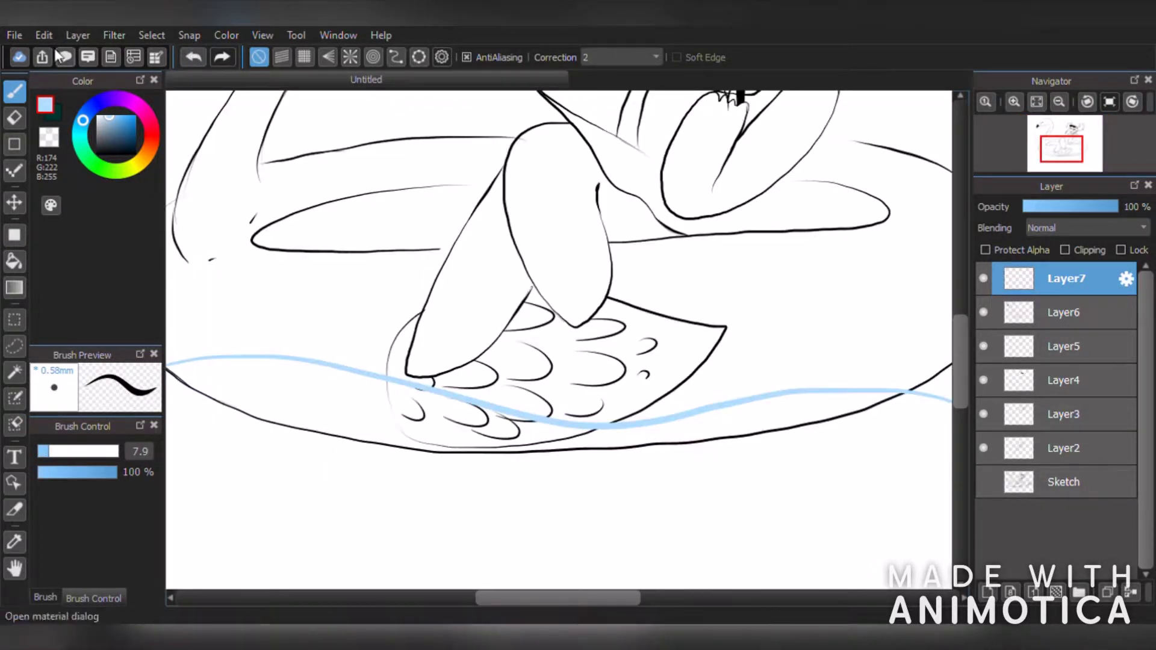
{"action": "scroll", "coordinate": [382, 203], "scroll_direction": "down", "scroll_amount": 4}
{"action": "scroll", "coordinate": [361, 212], "scroll_direction": "up", "scroll_amount": 3}
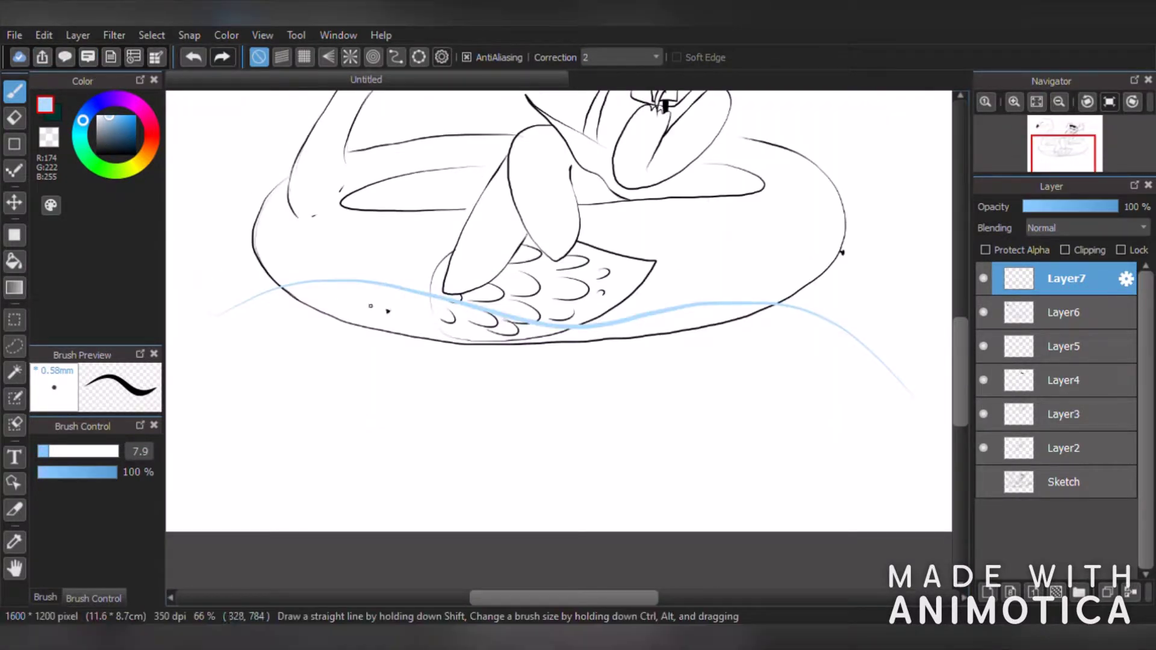
{"action": "scroll", "coordinate": [735, 258], "scroll_direction": "down", "scroll_amount": 3}
{"action": "scroll", "coordinate": [756, 265], "scroll_direction": "up", "scroll_amount": 4}
- Show the Sketch layer, lower its opacity to 13% and make Layer7 active again
{"action": "left_click", "coordinate": [983, 482]}
{"action": "left_click", "coordinate": [1024, 482]}
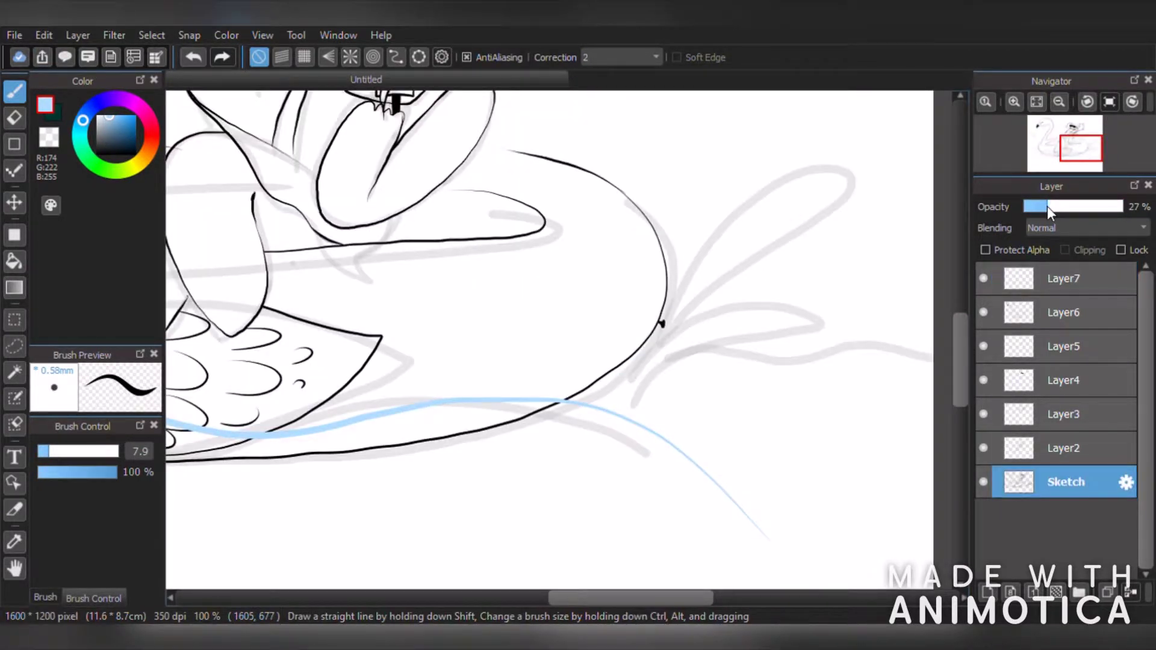
{"action": "left_click", "coordinate": [1040, 289]}
- Draw pale blue splashes and waterlines behind the float's rear and in front of the swan
{"action": "left_click_drag", "start_coordinate": [679, 276], "coordinate": [725, 277]}
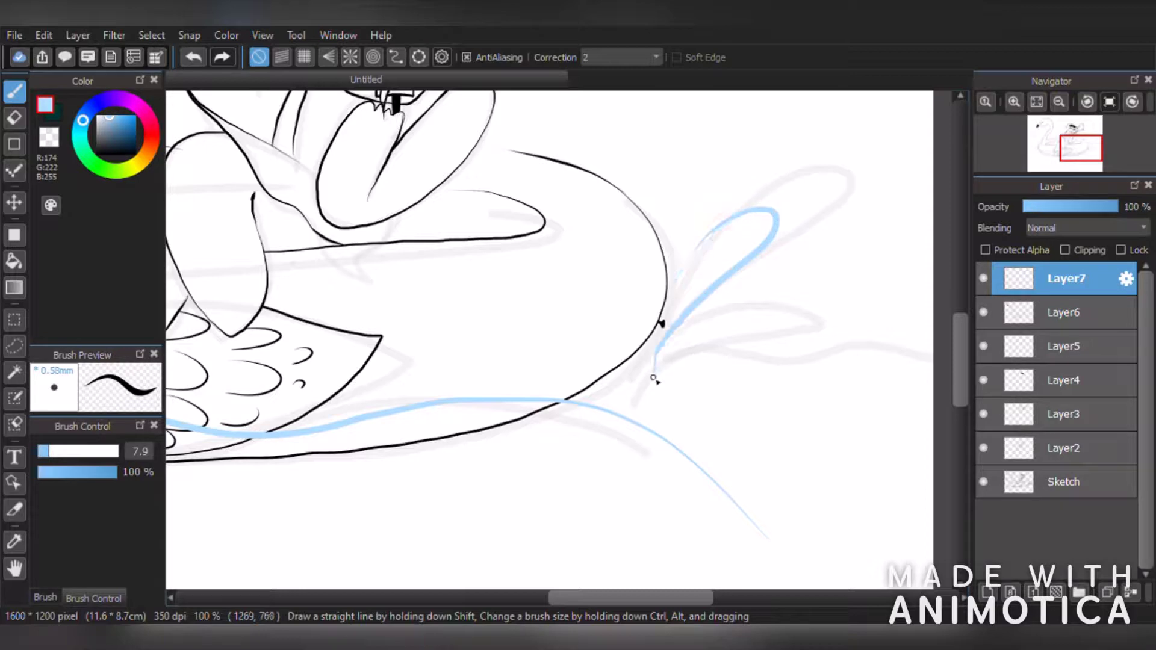
{"action": "mouse_move", "coordinate": [678, 334]}
{"action": "left_mouse_down"}
{"action": "mouse_move", "coordinate": [656, 380]}
{"action": "mouse_move", "coordinate": [943, 344]}
{"action": "left_mouse_up"}
{"action": "scroll", "coordinate": [698, 363], "scroll_direction": "down", "scroll_amount": 3}
{"action": "scroll", "coordinate": [365, 334], "scroll_direction": "up", "scroll_amount": 2}
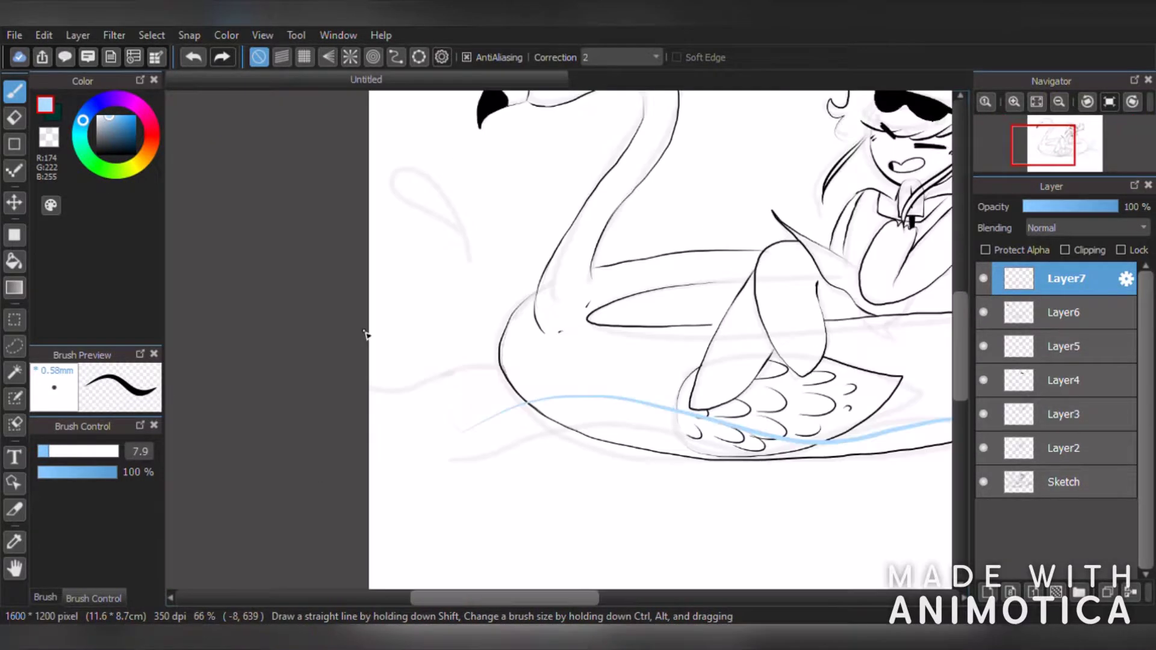
{"action": "left_click_drag", "start_coordinate": [476, 250], "coordinate": [490, 274]}
{"action": "left_click_drag", "start_coordinate": [436, 354], "coordinate": [367, 361]}
{"action": "scroll", "coordinate": [365, 356], "scroll_direction": "down", "scroll_amount": 2}
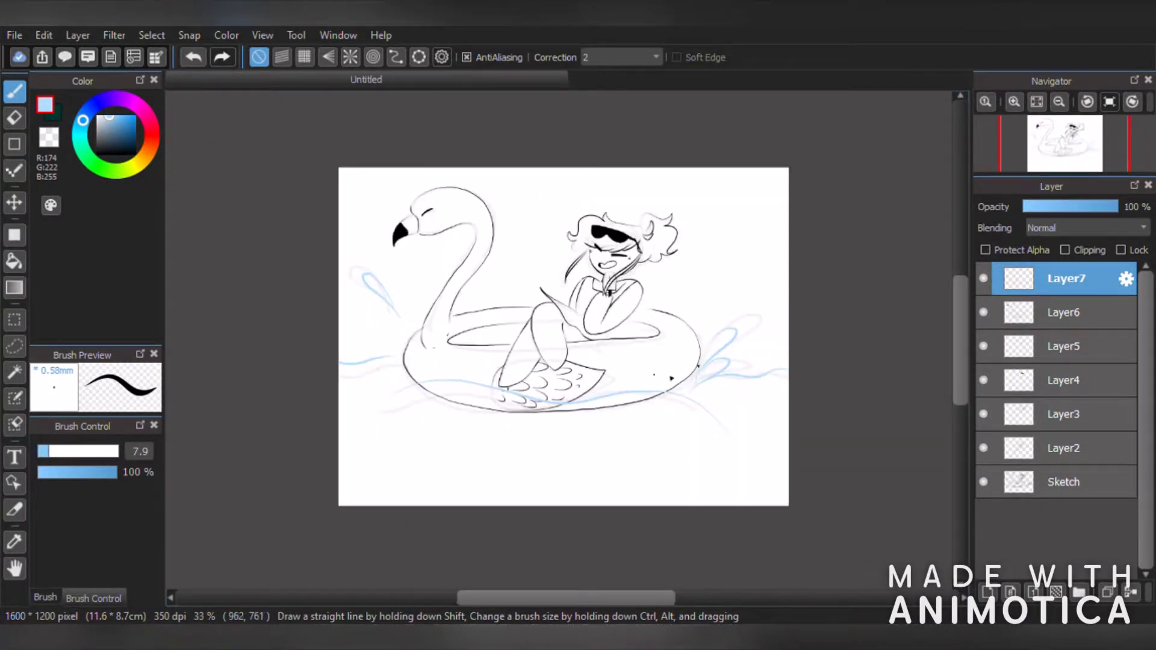
- Add a new layer and set up the Pen (Sharp) brush at size 96.4 in blue (35, 136, 206)
{"action": "left_click", "coordinate": [987, 592]}
{"action": "left_click", "coordinate": [119, 137]}
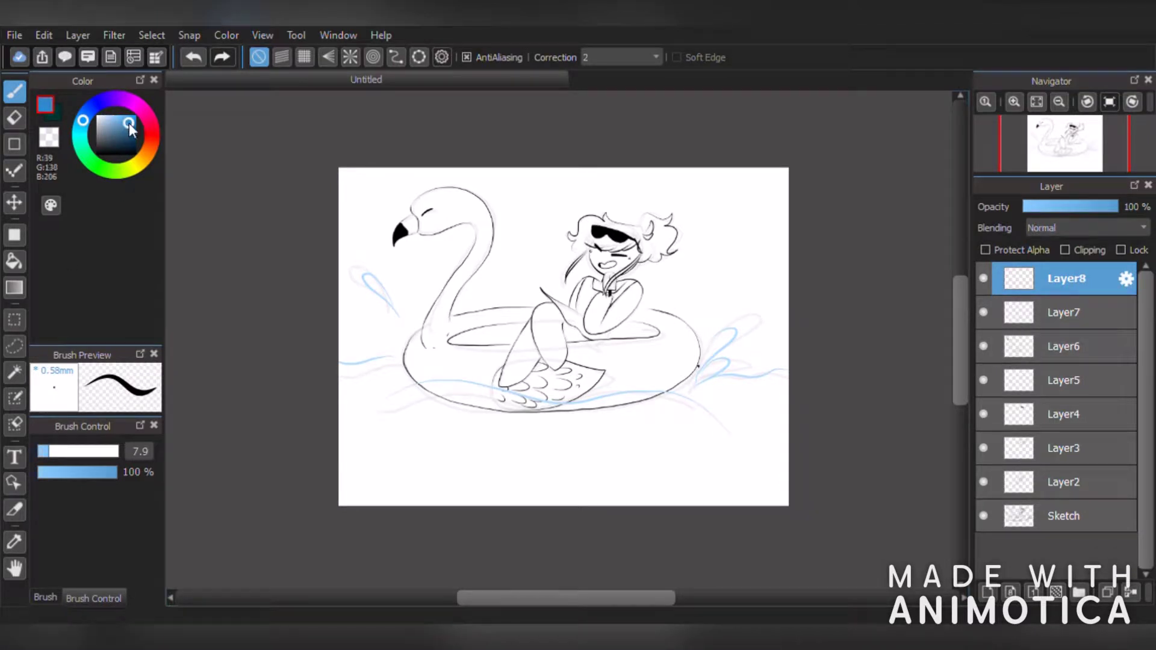
{"action": "left_click", "coordinate": [45, 597]}
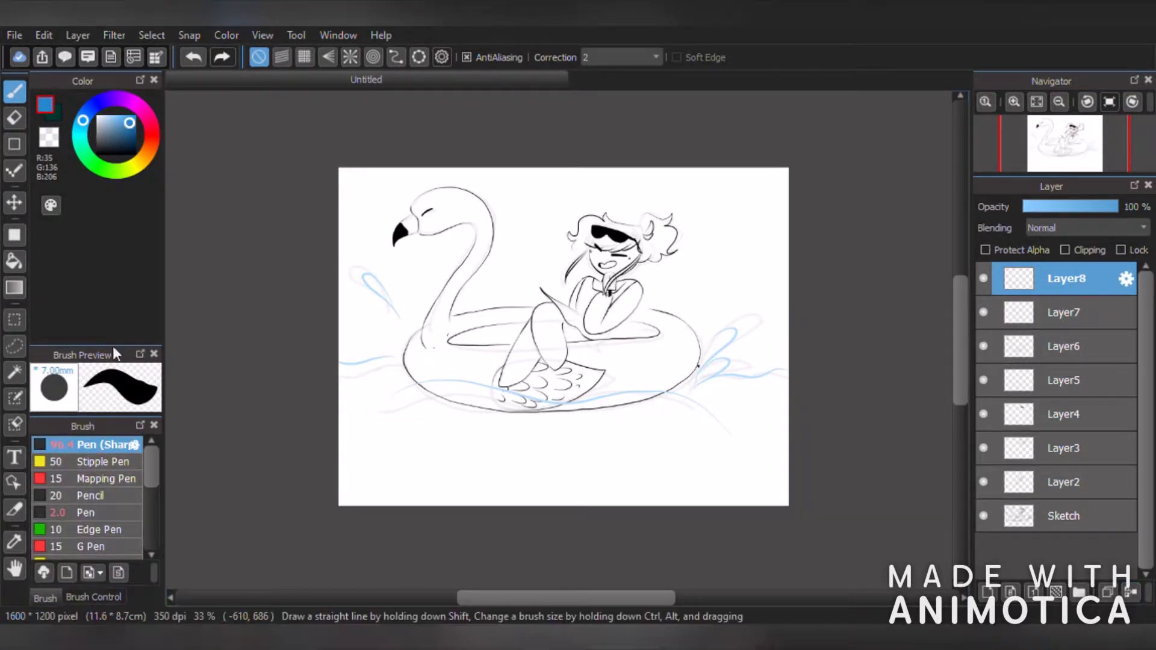
- Merge Layer7 and the line-art layers beneath it down into Layer2, undoing the extra merge into Sketch
{"action": "left_click", "coordinate": [1084, 315]}
{"action": "left_click", "coordinate": [1130, 596]}
{"action": "left_click", "coordinate": [1130, 596]}
{"action": "left_click", "coordinate": [1131, 596]}
{"action": "left_click", "coordinate": [1131, 597]}
{"action": "left_click", "coordinate": [1131, 596]}
{"action": "left_click", "coordinate": [1131, 597]}
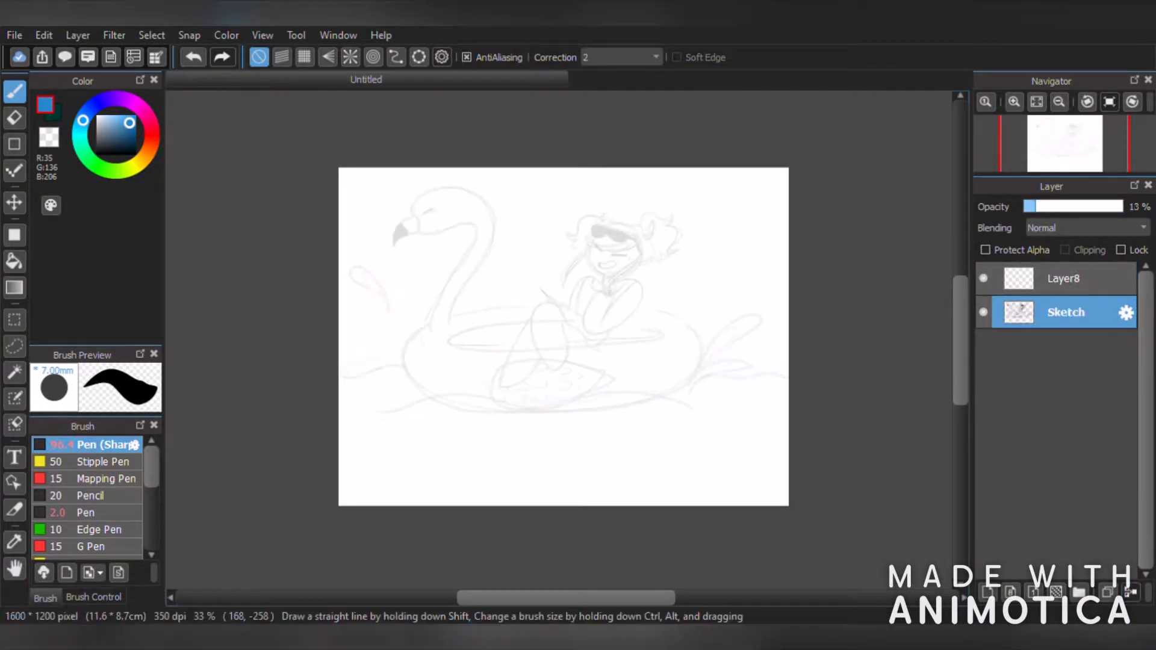
{"action": "left_click", "coordinate": [194, 57]}
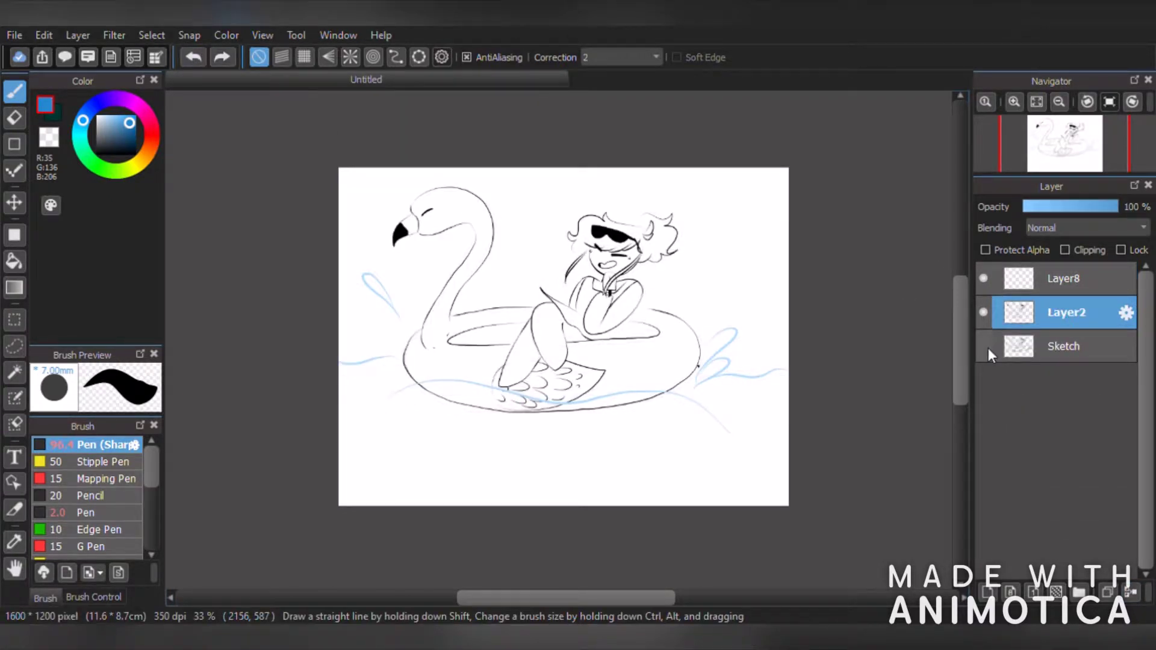
- Make Layer8 the active layer for painting the water
{"action": "scroll", "coordinate": [635, 283], "scroll_direction": "up", "scroll_amount": 5}
{"action": "scroll", "coordinate": [484, 255], "scroll_direction": "down", "scroll_amount": 5}
{"action": "scroll", "coordinate": [261, 250], "scroll_direction": "up", "scroll_amount": 1}
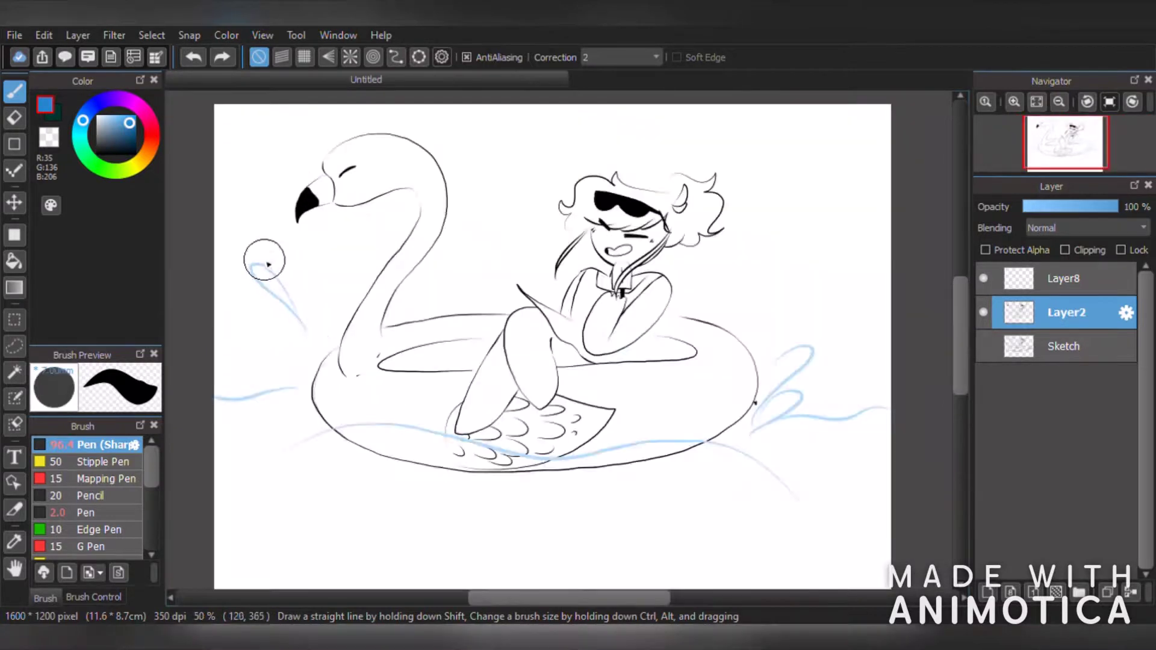
{"action": "left_click", "coordinate": [1065, 278]}
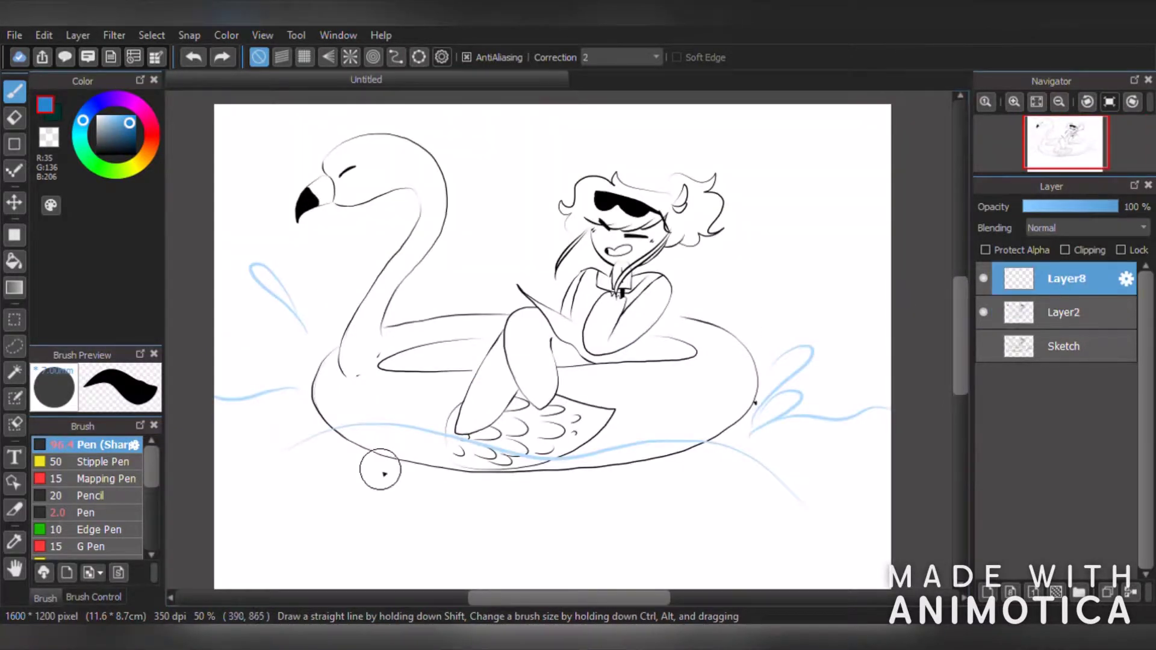
{"action": "left_click", "coordinate": [981, 287]}
- Try to block in the water beneath the float with broad blue strokes of the Pen (Sharp) brush
{"action": "scroll", "coordinate": [825, 380], "scroll_direction": "down", "scroll_amount": 1}
{"action": "scroll", "coordinate": [777, 471], "scroll_direction": "up", "scroll_amount": 1}
{"action": "mouse_move", "coordinate": [252, 452]}
{"action": "left_mouse_down"}
{"action": "mouse_move", "coordinate": [446, 402]}
{"action": "mouse_move", "coordinate": [684, 405]}
{"action": "mouse_move", "coordinate": [816, 527]}
{"action": "mouse_move", "coordinate": [676, 480]}
{"action": "mouse_move", "coordinate": [442, 558]}
{"action": "mouse_move", "coordinate": [416, 557]}
{"action": "mouse_move", "coordinate": [668, 557]}
{"action": "mouse_move", "coordinate": [891, 512]}
{"action": "mouse_move", "coordinate": [716, 430]}
{"action": "left_mouse_up"}
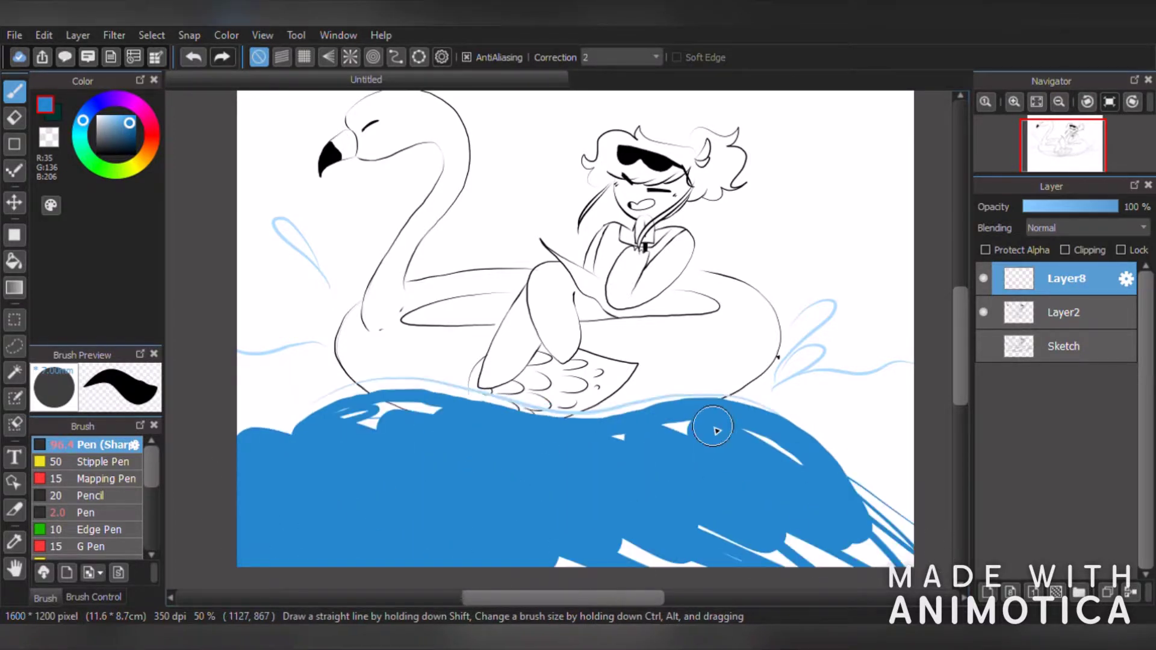
{"action": "left_click", "coordinate": [87, 512]}
{"action": "key", "text": "ctrl+z"}
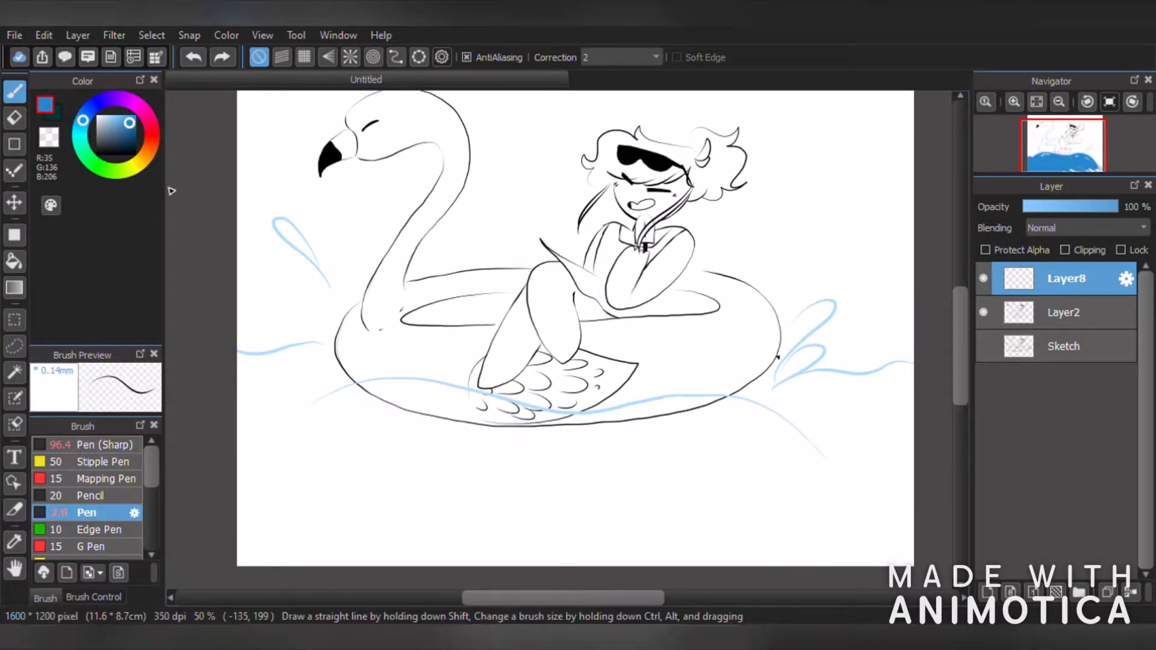
- Set the brush size to 287 and paint solid blue water across the full canvas width below the waterline
{"action": "left_click", "coordinate": [80, 596]}
{"action": "left_click_drag", "start_coordinate": [64, 453], "coordinate": [143, 467]}
{"action": "mouse_move", "coordinate": [269, 526]}
{"action": "left_mouse_down"}
{"action": "mouse_move", "coordinate": [302, 481]}
{"action": "mouse_move", "coordinate": [393, 441]}
{"action": "mouse_move", "coordinate": [567, 466]}
{"action": "mouse_move", "coordinate": [694, 451]}
{"action": "mouse_move", "coordinate": [782, 539]}
{"action": "mouse_move", "coordinate": [301, 522]}
{"action": "mouse_move", "coordinate": [285, 457]}
{"action": "mouse_move", "coordinate": [302, 473]}
{"action": "mouse_move", "coordinate": [786, 475]}
{"action": "mouse_move", "coordinate": [759, 467]}
{"action": "mouse_move", "coordinate": [768, 450]}
{"action": "mouse_move", "coordinate": [903, 421]}
{"action": "left_mouse_up"}
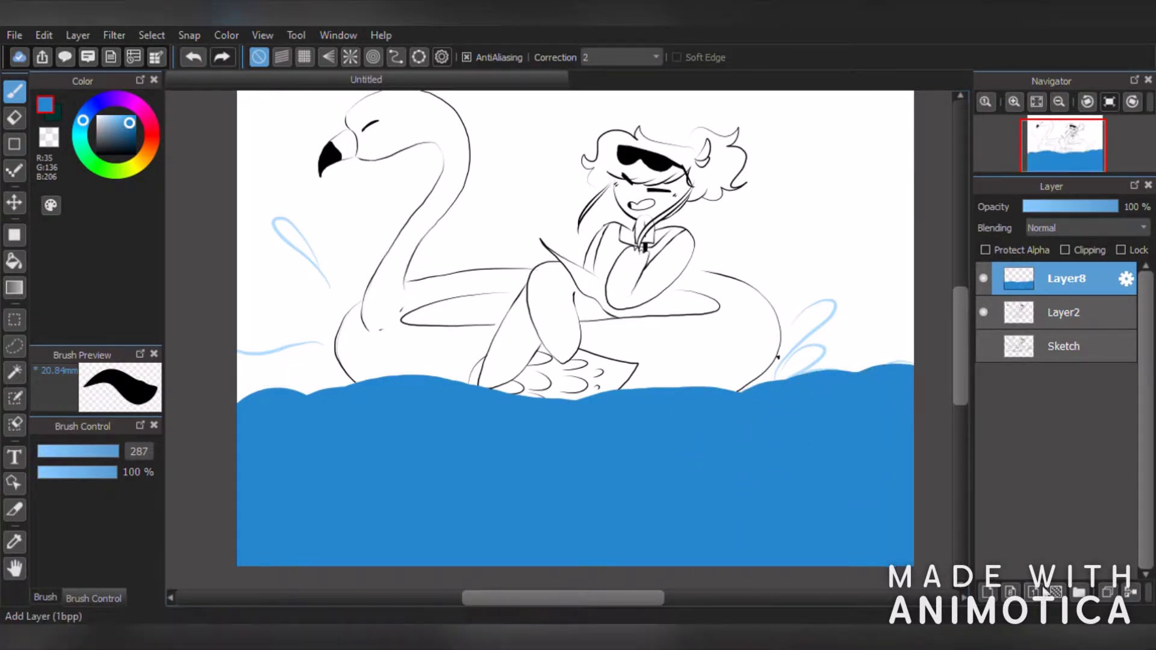
- Set the brush size to 79 and touch up the water's upper edge in front of the swan
{"action": "scroll", "coordinate": [268, 400], "scroll_direction": "up", "scroll_amount": 2}
{"action": "left_click", "coordinate": [105, 452]}
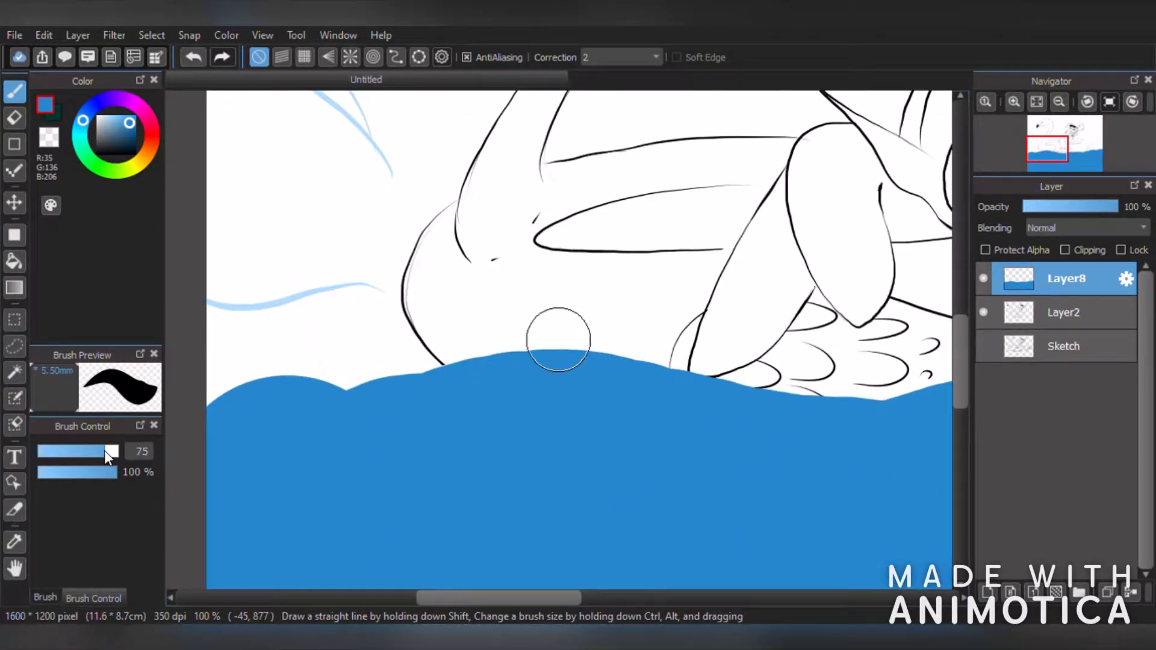
{"action": "left_click_drag", "start_coordinate": [105, 451], "coordinate": [106, 451]}
{"action": "mouse_move", "coordinate": [212, 373]}
{"action": "left_mouse_down"}
{"action": "mouse_move", "coordinate": [208, 339]}
{"action": "mouse_move", "coordinate": [364, 324]}
{"action": "mouse_move", "coordinate": [449, 420]}
{"action": "mouse_move", "coordinate": [253, 377]}
{"action": "left_mouse_up"}
{"action": "scroll", "coordinate": [453, 457], "scroll_direction": "down", "scroll_amount": 6}
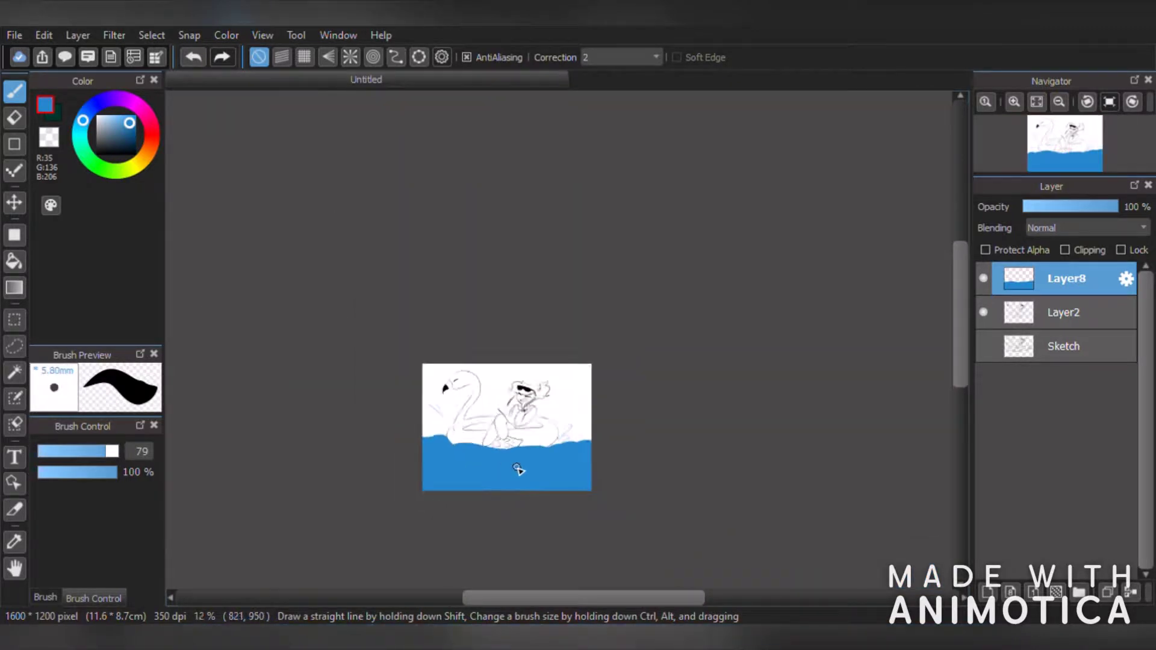
- Undo the oversized splash stroke, set the brush size to 25 and fill the splashes behind the float's rear with blue
{"action": "scroll", "coordinate": [545, 470], "scroll_direction": "up", "scroll_amount": 5}
{"action": "left_click_drag", "start_coordinate": [676, 222], "coordinate": [610, 299]}
{"action": "left_click", "coordinate": [194, 57]}
{"action": "scroll", "coordinate": [687, 258], "scroll_direction": "up", "scroll_amount": 2}
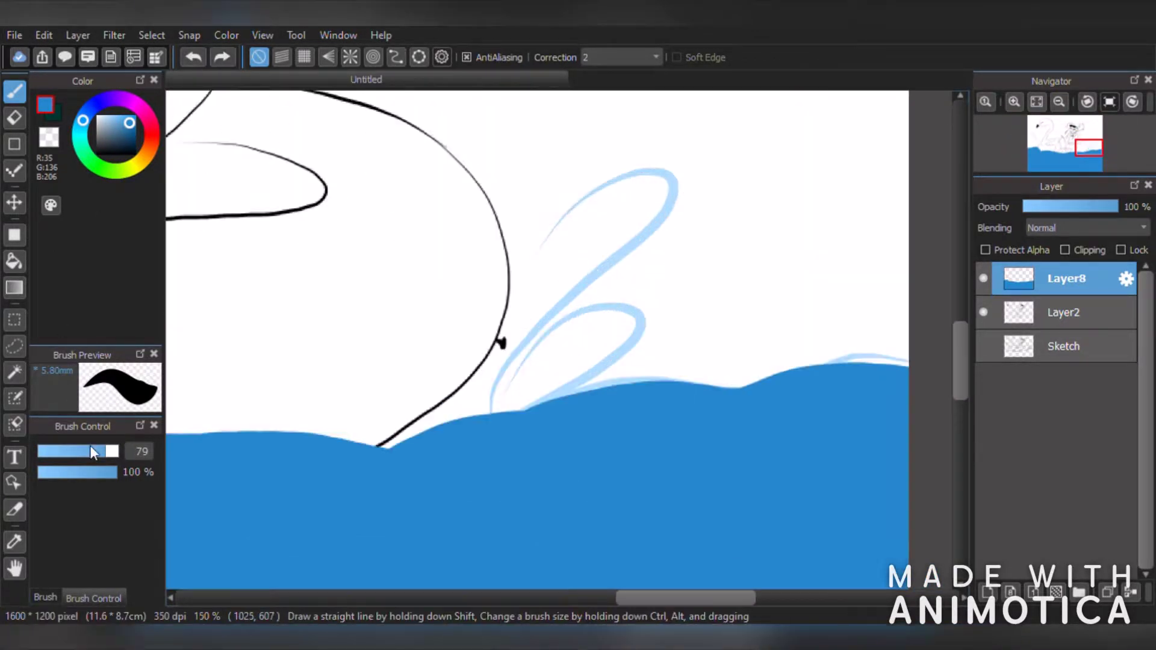
{"action": "left_click_drag", "start_coordinate": [93, 453], "coordinate": [79, 451]}
{"action": "mouse_move", "coordinate": [659, 187]}
{"action": "left_mouse_down"}
{"action": "mouse_move", "coordinate": [545, 287]}
{"action": "mouse_move", "coordinate": [561, 247]}
{"action": "mouse_move", "coordinate": [608, 201]}
{"action": "mouse_move", "coordinate": [503, 346]}
{"action": "mouse_move", "coordinate": [464, 465]}
{"action": "mouse_move", "coordinate": [546, 336]}
{"action": "mouse_move", "coordinate": [528, 411]}
{"action": "mouse_move", "coordinate": [542, 373]}
{"action": "left_mouse_up"}
- Fill the splash droplet in front of the swan with blue
{"action": "scroll", "coordinate": [444, 363], "scroll_direction": "down", "scroll_amount": 6}
{"action": "scroll", "coordinate": [283, 308], "scroll_direction": "up", "scroll_amount": 8}
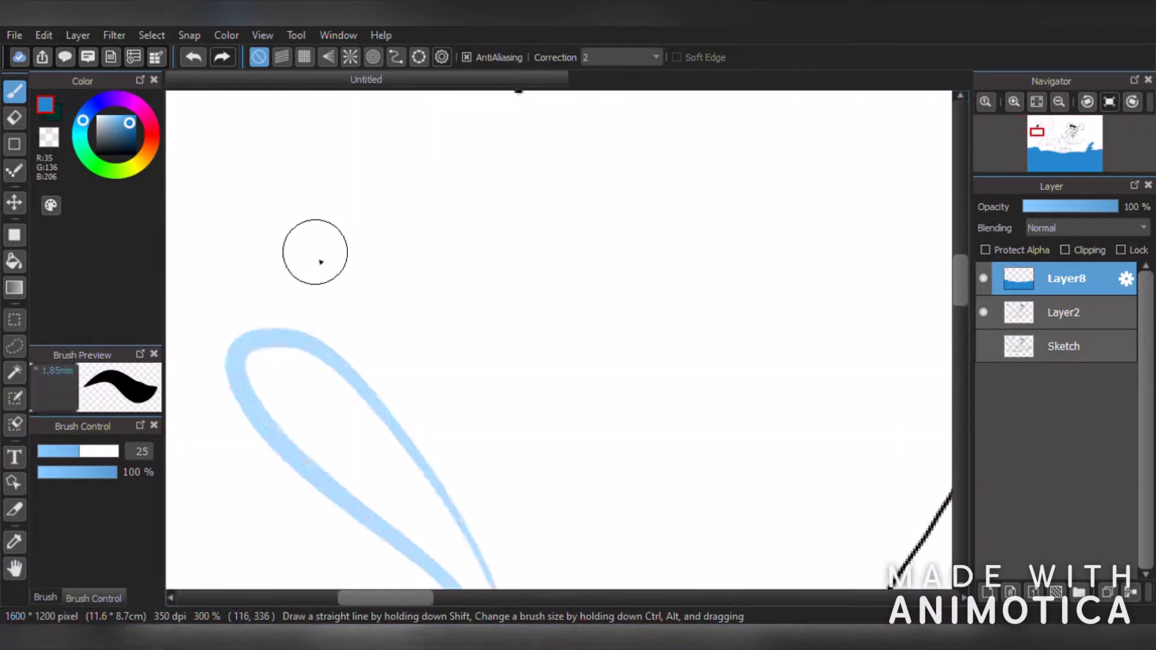
{"action": "scroll", "coordinate": [374, 462], "scroll_direction": "up", "scroll_amount": 1}
{"action": "left_click_drag", "start_coordinate": [374, 462], "coordinate": [475, 551]}
{"action": "scroll", "coordinate": [485, 543], "scroll_direction": "down", "scroll_amount": 9}
{"action": "scroll", "coordinate": [578, 575], "scroll_direction": "up", "scroll_amount": 2}
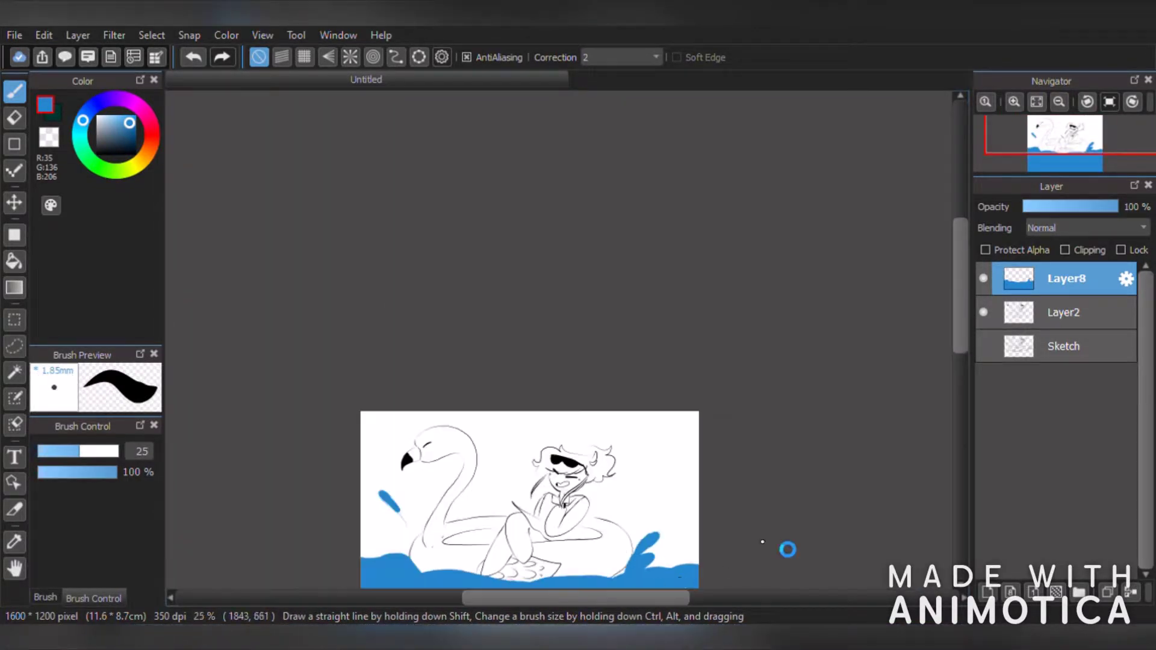
- Lower Layer8's opacity to 32%
{"action": "scroll", "coordinate": [762, 542], "scroll_direction": "up", "scroll_amount": 1}
{"action": "scroll", "coordinate": [900, 441], "scroll_direction": "down", "scroll_amount": 1}
{"action": "scroll", "coordinate": [900, 441], "scroll_direction": "up", "scroll_amount": 1}
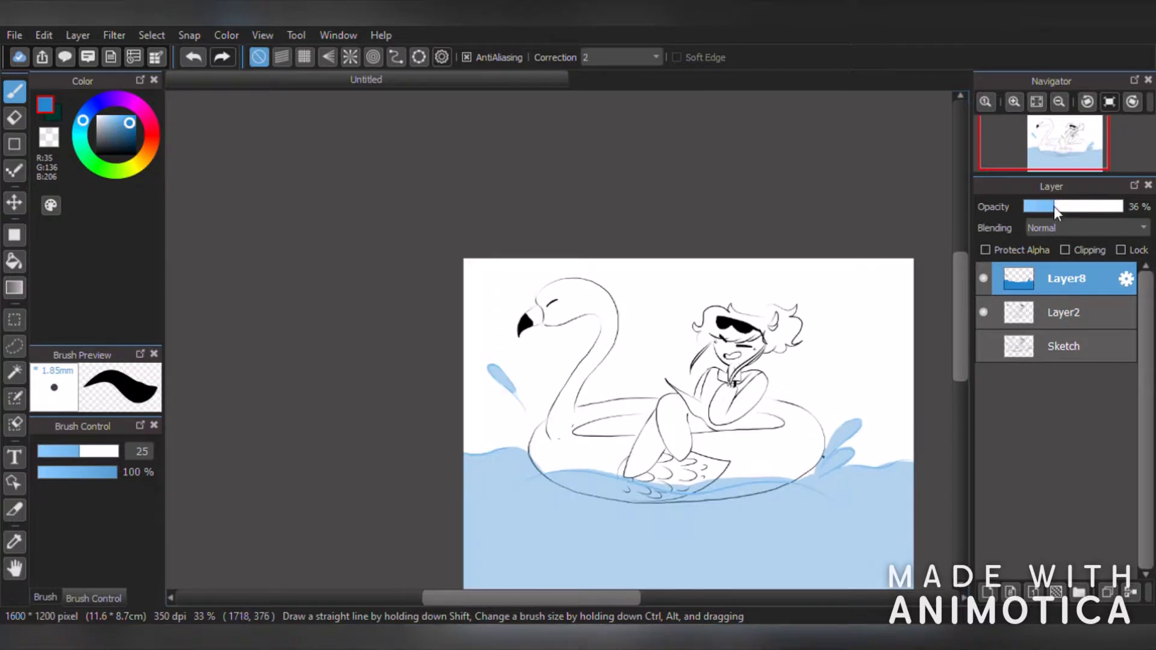
{"action": "left_click", "coordinate": [1050, 208]}
{"action": "left_click", "coordinate": [1064, 207]}
{"action": "left_click_drag", "start_coordinate": [1064, 206], "coordinate": [1055, 207]}
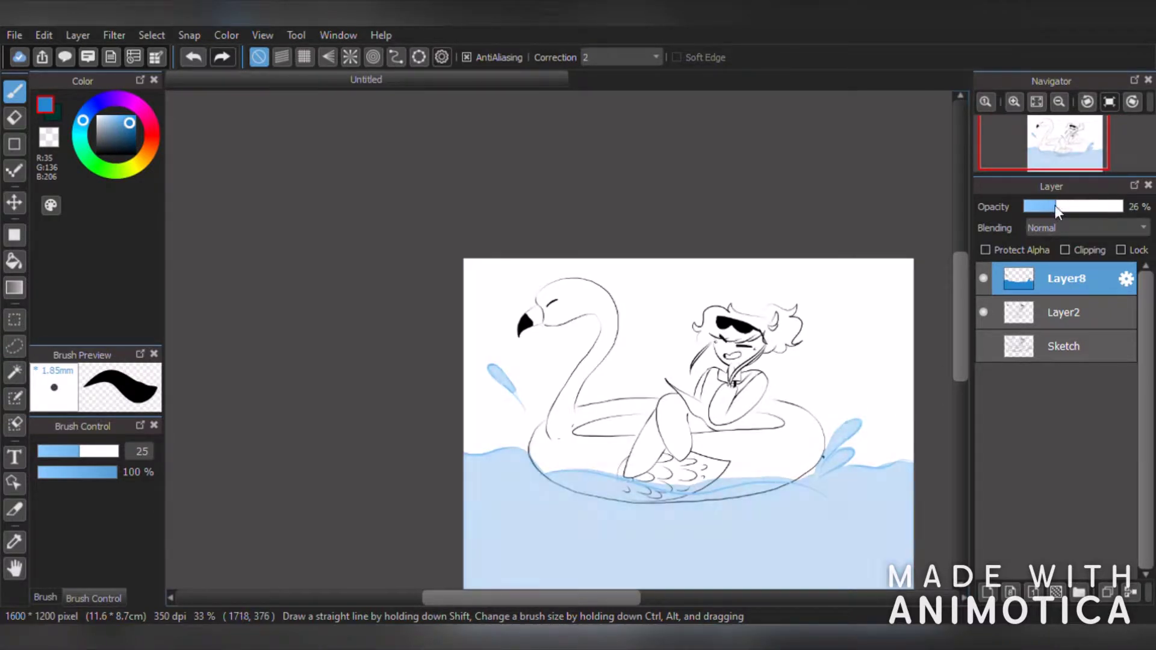
- Trim the front droplet's fill with the eraser at size 16 and refill its edges with the brush at size 11.9
{"action": "scroll", "coordinate": [388, 375], "scroll_direction": "up", "scroll_amount": 6}
{"action": "left_click", "coordinate": [14, 118]}
{"action": "left_click", "coordinate": [66, 453]}
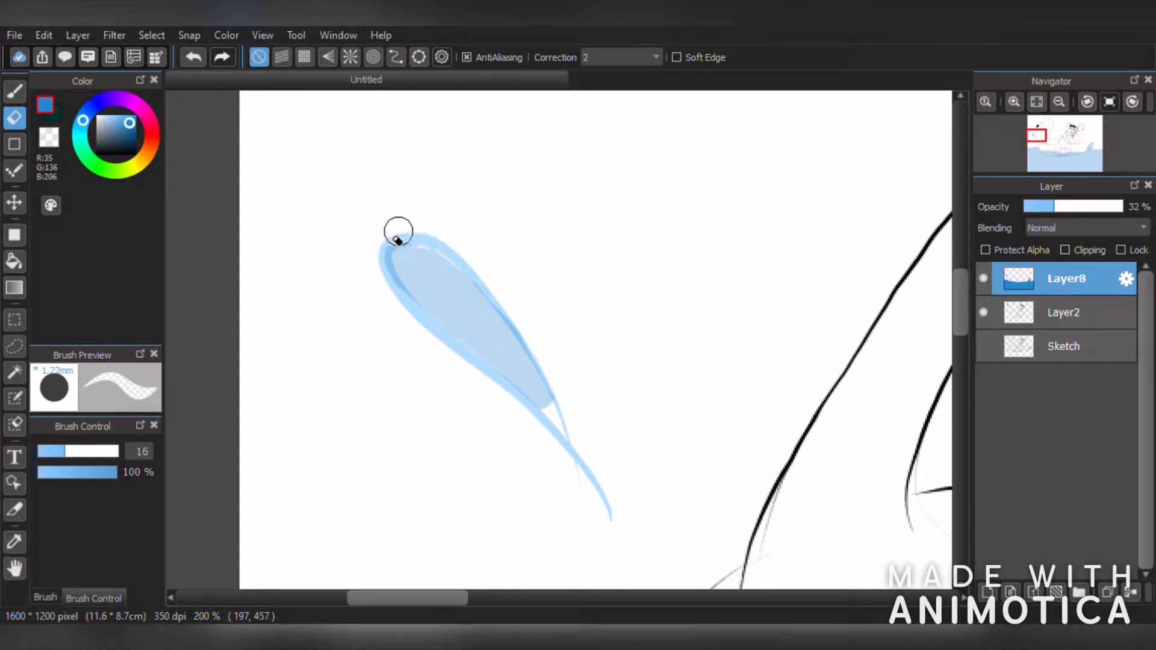
{"action": "key", "text": "b"}
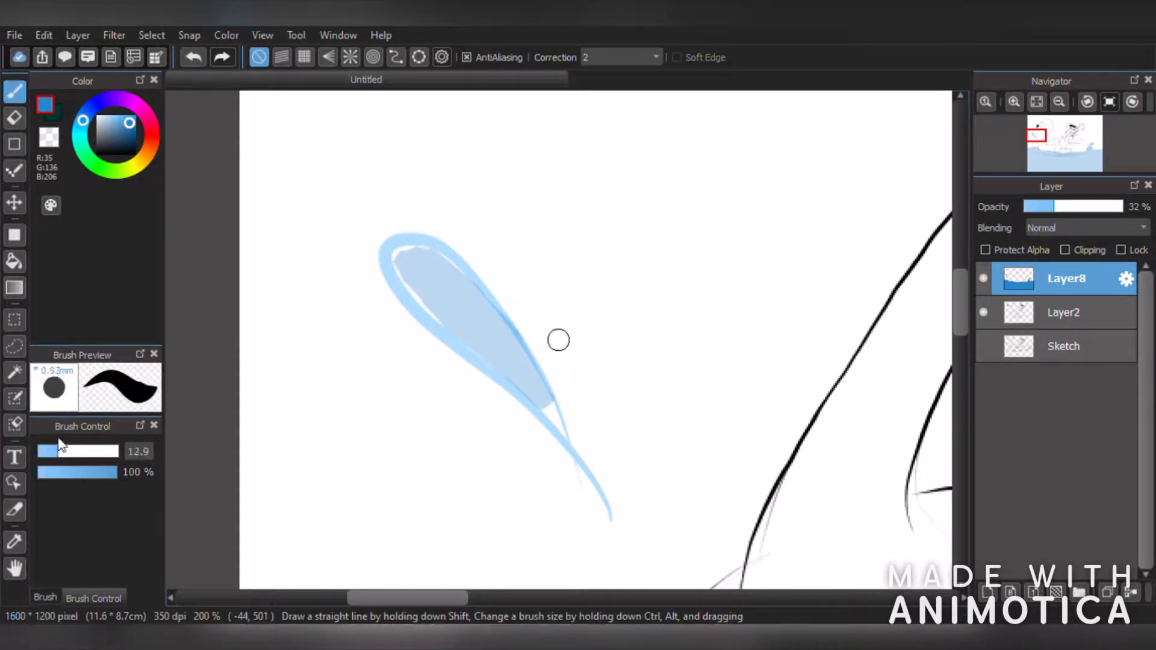
{"action": "left_click_drag", "start_coordinate": [58, 440], "coordinate": [56, 451]}
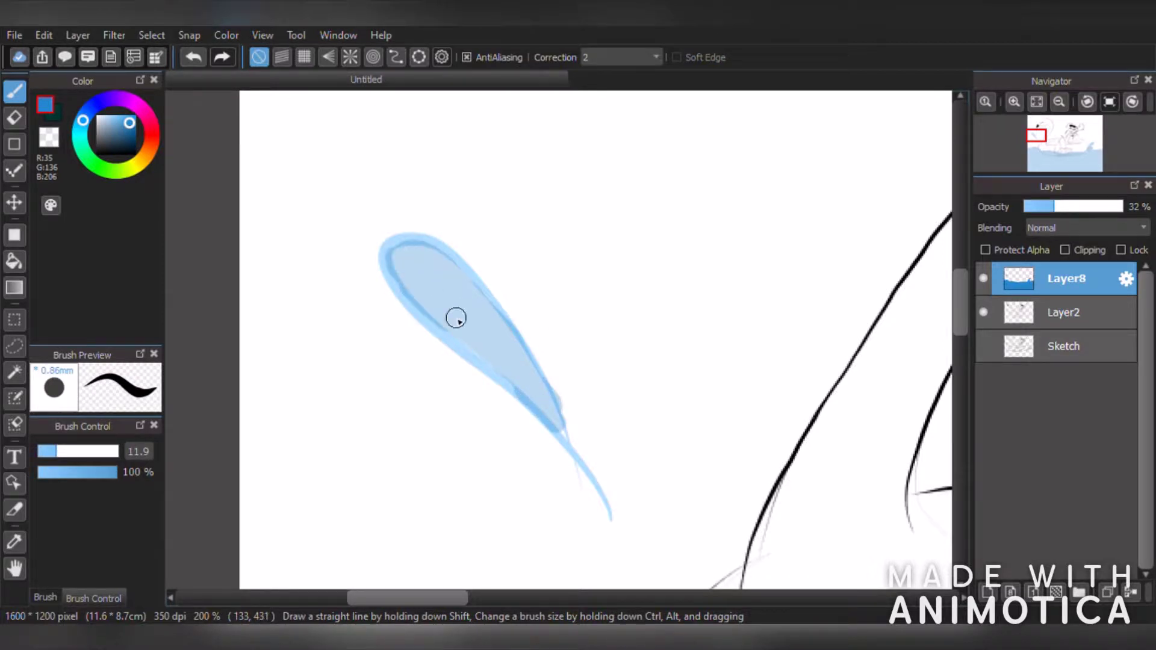
- Erase the blue spilling above the waterline over the tail, float and rear water with the eraser at size 63
{"action": "scroll", "coordinate": [599, 366], "scroll_direction": "down", "scroll_amount": 8}
{"action": "scroll", "coordinate": [746, 419], "scroll_direction": "up", "scroll_amount": 5}
{"action": "left_click", "coordinate": [14, 118]}
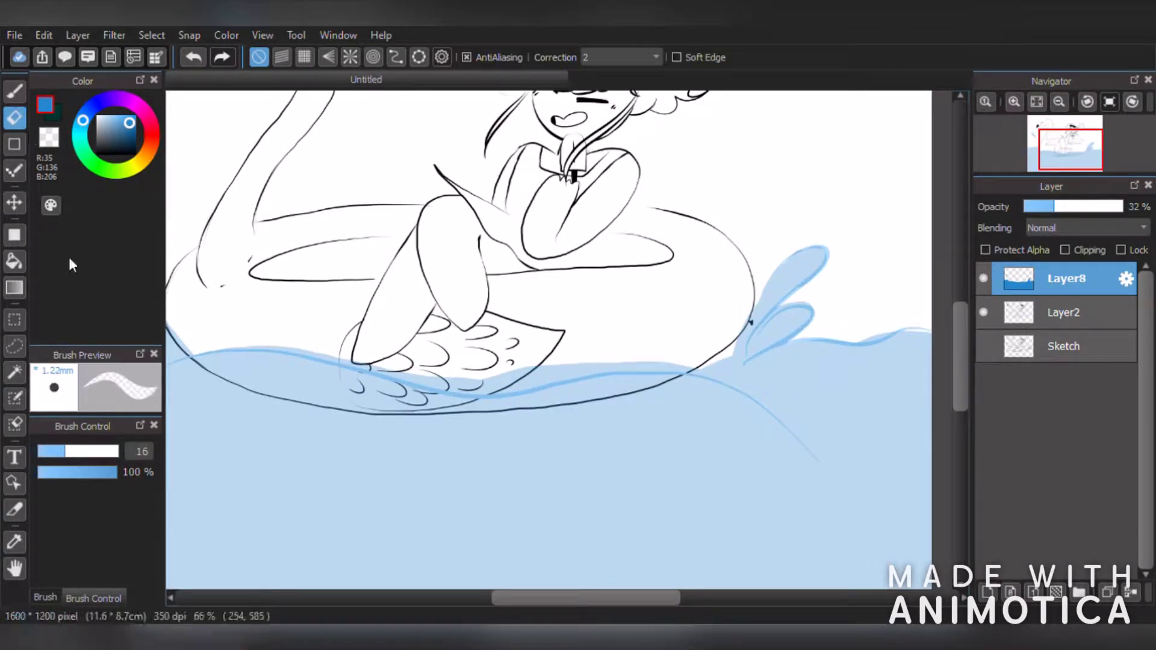
{"action": "left_click_drag", "start_coordinate": [84, 449], "coordinate": [102, 451]}
{"action": "mouse_move", "coordinate": [557, 349]}
{"action": "left_mouse_down"}
{"action": "mouse_move", "coordinate": [515, 353]}
{"action": "mouse_move", "coordinate": [499, 378]}
{"action": "left_mouse_up"}
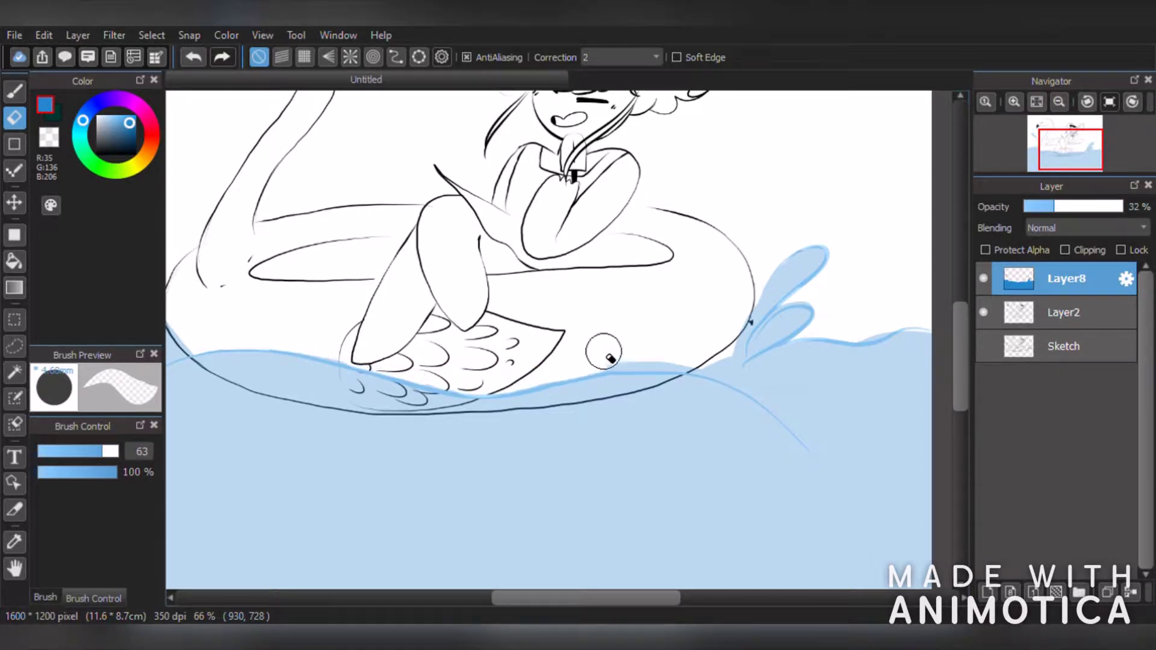
{"action": "scroll", "coordinate": [839, 180], "scroll_direction": "down", "scroll_amount": 3}
{"action": "scroll", "coordinate": [865, 233], "scroll_direction": "up", "scroll_amount": 3}
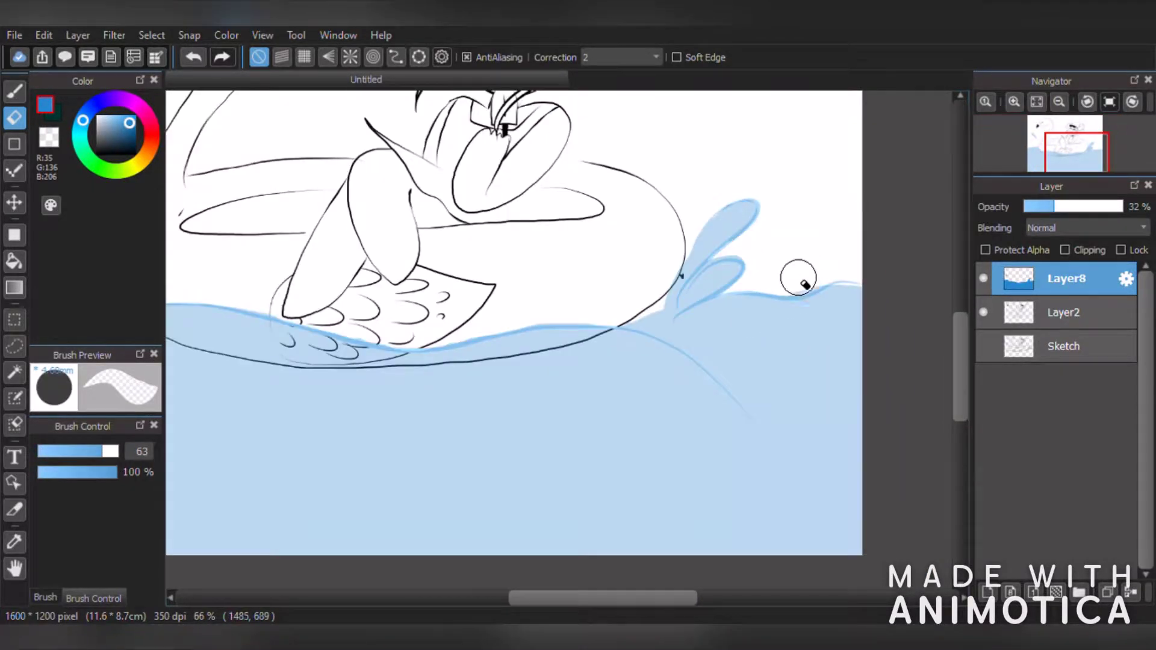
{"action": "key", "text": "b"}
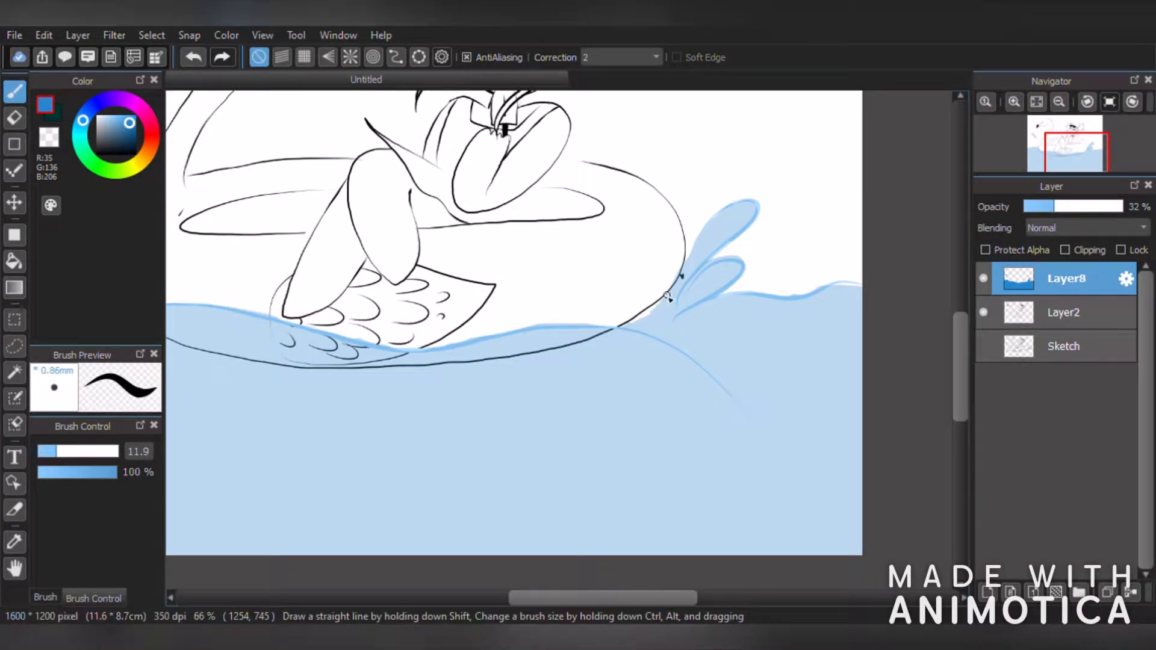
{"action": "scroll", "coordinate": [524, 339], "scroll_direction": "down", "scroll_amount": 5}
{"action": "scroll", "coordinate": [451, 371], "scroll_direction": "up", "scroll_amount": 2}
- Add a new layer and paint white zigzag highlights on the water with the brush at size 33
{"action": "left_click", "coordinate": [98, 116]}
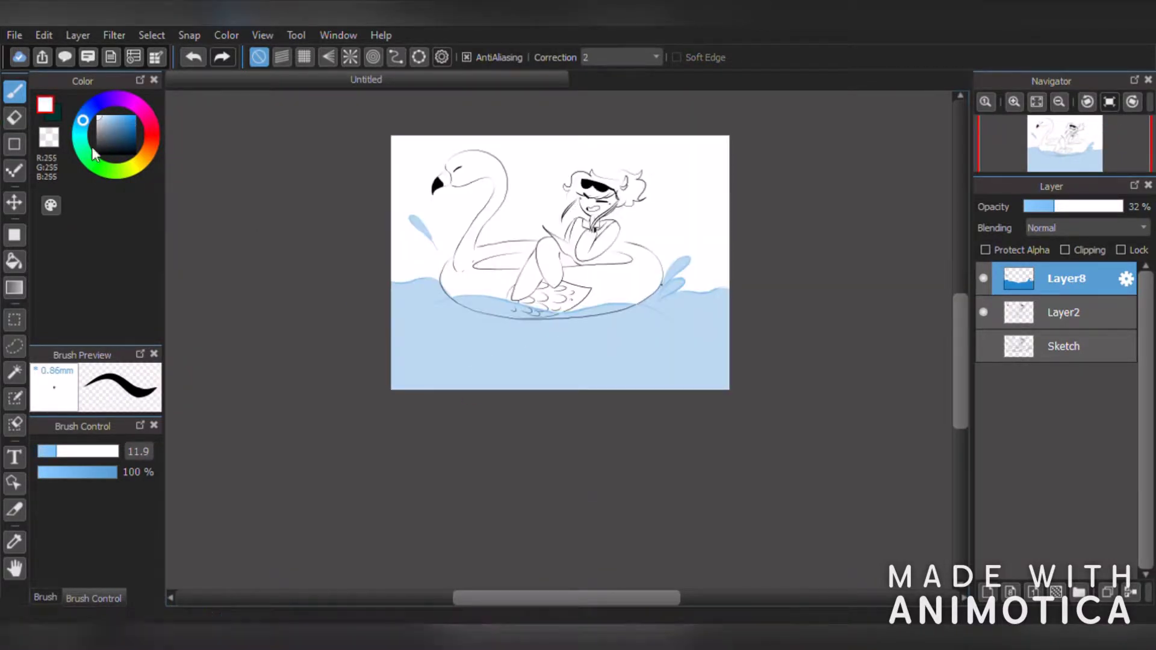
{"action": "left_click", "coordinate": [988, 593]}
{"action": "left_click", "coordinate": [95, 452]}
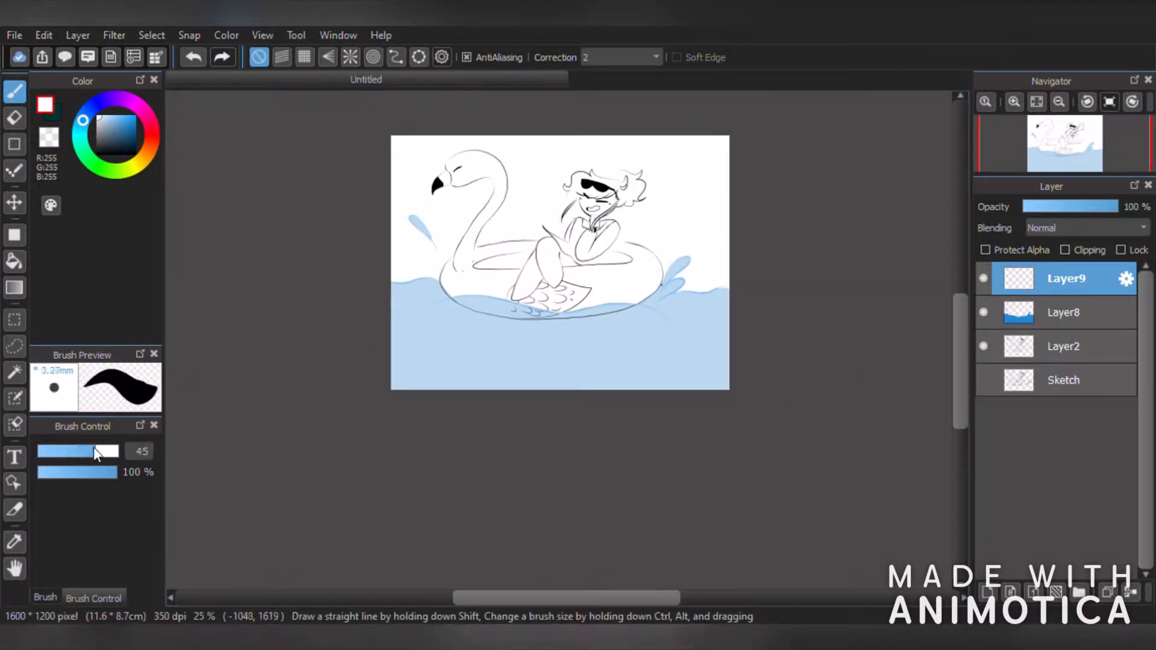
{"action": "left_click_drag", "start_coordinate": [703, 358], "coordinate": [585, 360]}
{"action": "left_click_drag", "start_coordinate": [487, 356], "coordinate": [427, 338]}
{"action": "left_click_drag", "start_coordinate": [557, 383], "coordinate": [513, 383]}
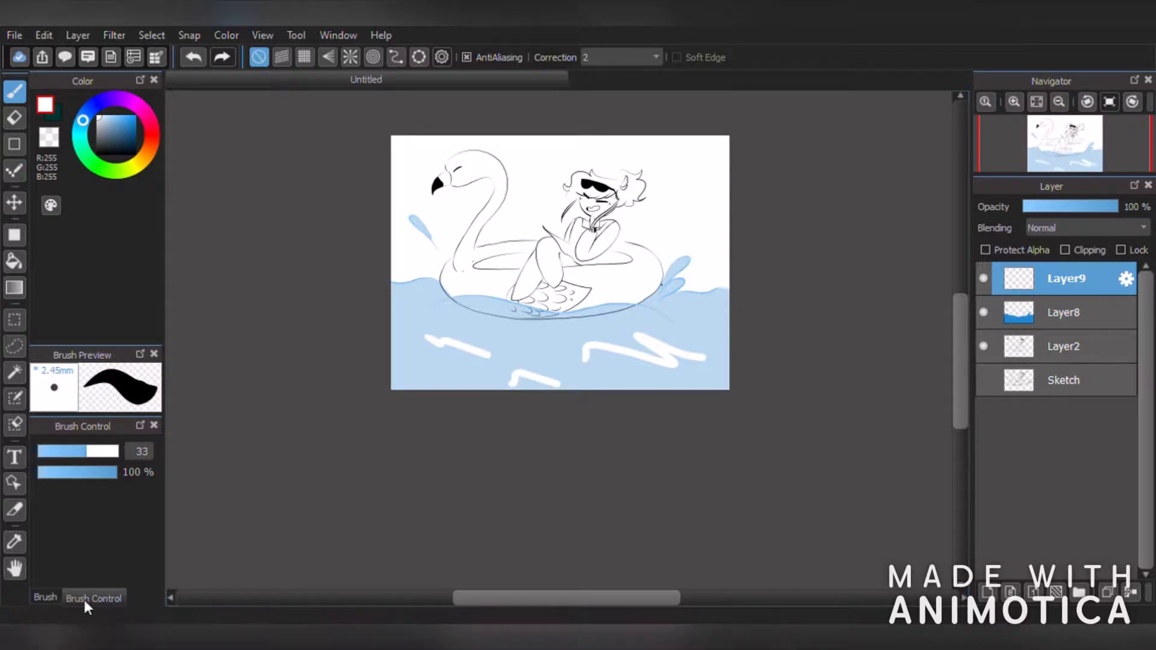
- Soften the white water highlights with the Blur brush at size 272 and blur intensity 100
{"action": "left_click", "coordinate": [52, 596]}
{"action": "scroll", "coordinate": [95, 514], "scroll_direction": "down", "scroll_amount": 1}
{"action": "scroll", "coordinate": [94, 519], "scroll_direction": "down", "scroll_amount": 1}
{"action": "left_click", "coordinate": [92, 536]}
{"action": "left_click", "coordinate": [90, 521]}
{"action": "left_click", "coordinate": [74, 598]}
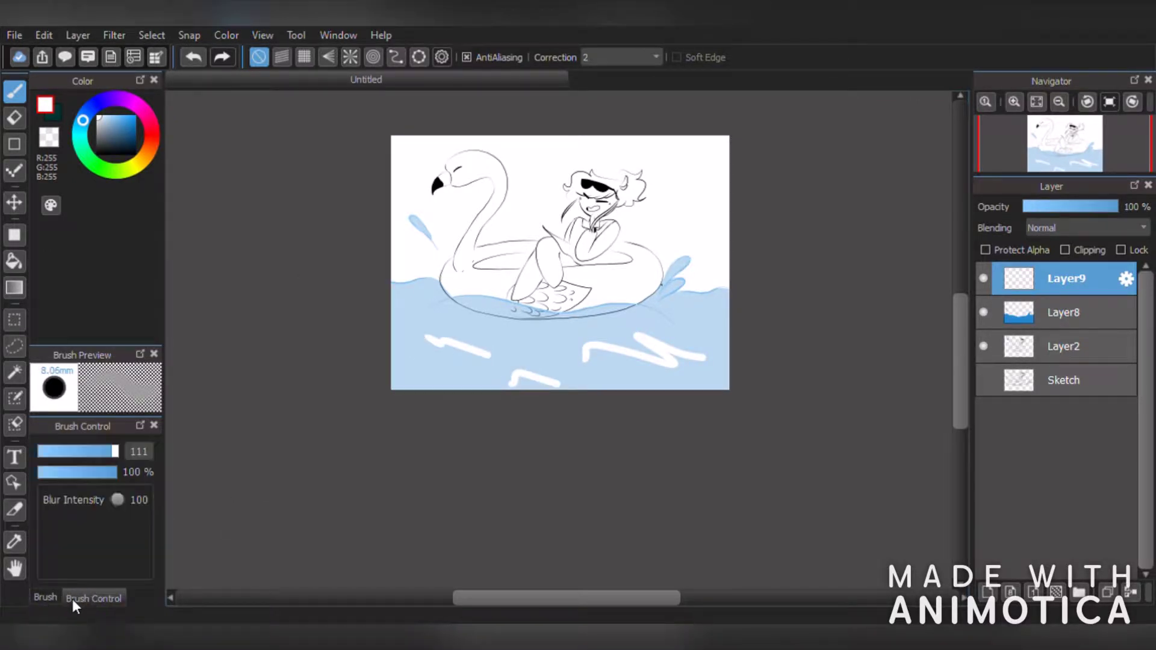
{"action": "left_click_drag", "start_coordinate": [102, 453], "coordinate": [135, 457]}
{"action": "mouse_move", "coordinate": [428, 339]}
{"action": "left_mouse_down"}
{"action": "mouse_move", "coordinate": [477, 343]}
{"action": "mouse_move", "coordinate": [521, 379]}
{"action": "mouse_move", "coordinate": [556, 385]}
{"action": "mouse_move", "coordinate": [559, 359]}
{"action": "left_mouse_up"}
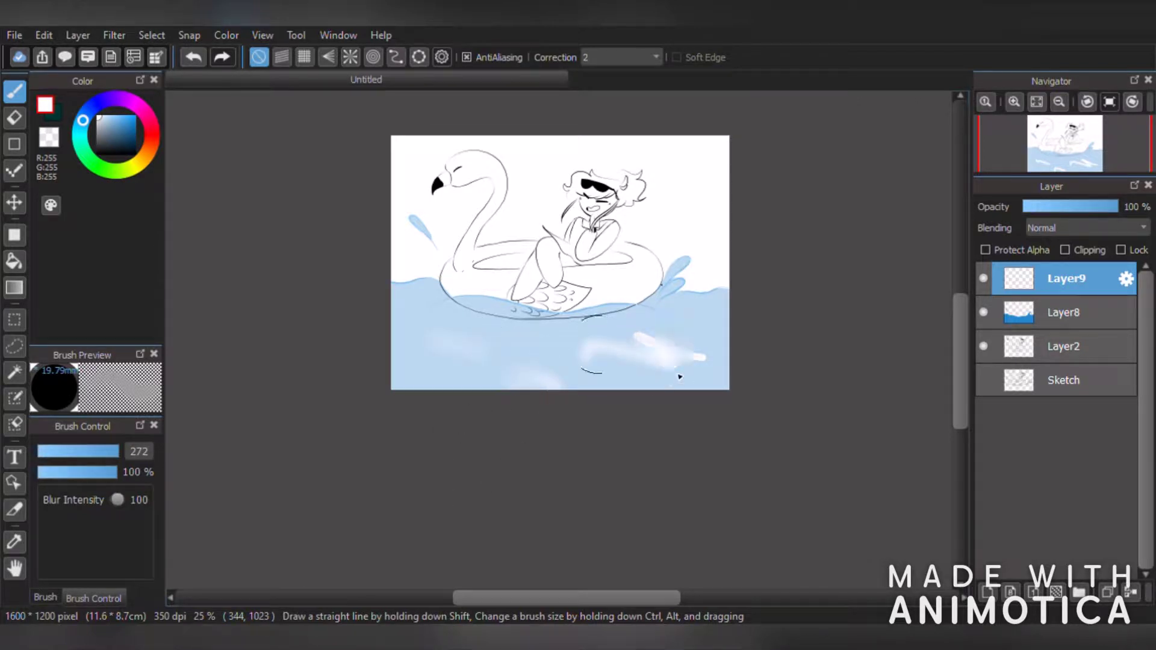
{"action": "mouse_move", "coordinate": [679, 377]}
{"action": "left_mouse_down"}
{"action": "mouse_move", "coordinate": [555, 357]}
{"action": "mouse_move", "coordinate": [692, 351]}
{"action": "mouse_move", "coordinate": [527, 355]}
{"action": "mouse_move", "coordinate": [529, 343]}
{"action": "mouse_move", "coordinate": [572, 358]}
{"action": "mouse_move", "coordinate": [624, 338]}
{"action": "mouse_move", "coordinate": [575, 358]}
{"action": "left_mouse_up"}
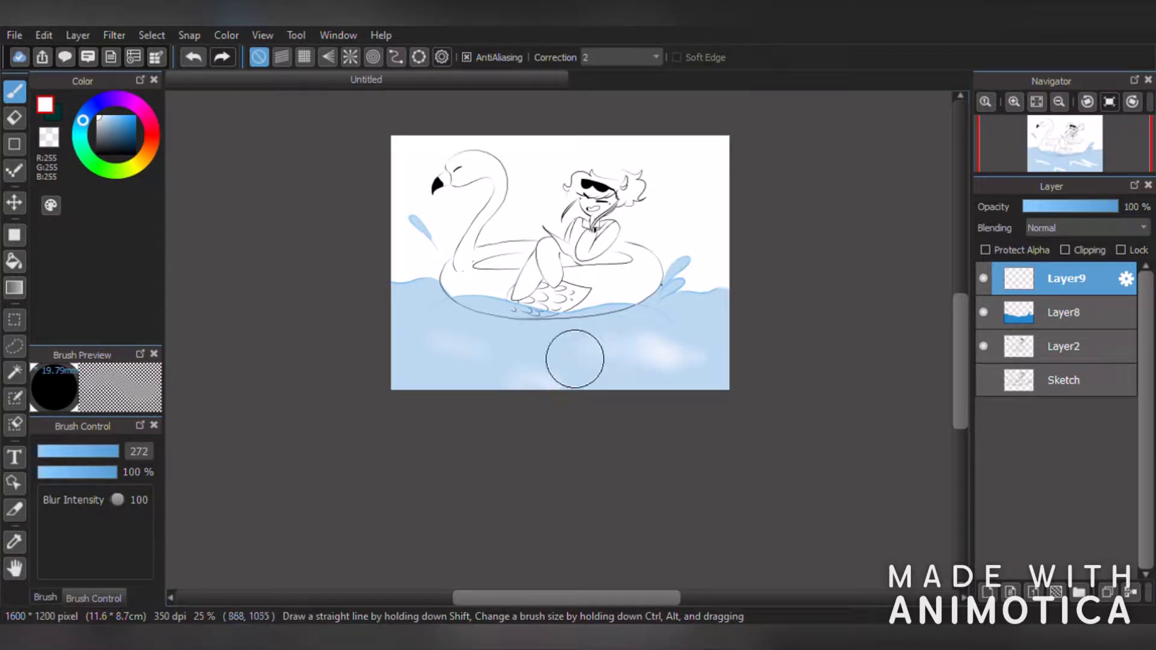
- Lock Layer2, Layer8 and Layer9
{"action": "scroll", "coordinate": [724, 372], "scroll_direction": "down", "scroll_amount": 4}
{"action": "scroll", "coordinate": [720, 372], "scroll_direction": "up", "scroll_amount": 5}
{"action": "scroll", "coordinate": [627, 346], "scroll_direction": "down", "scroll_amount": 2}
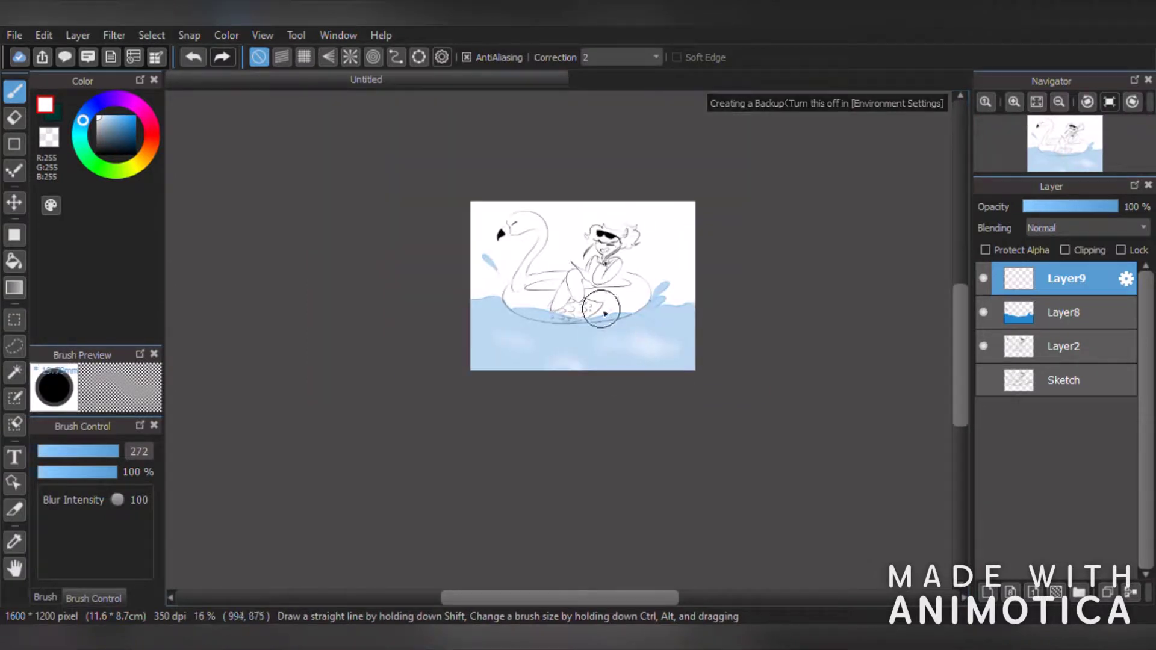
{"action": "scroll", "coordinate": [601, 309], "scroll_direction": "up", "scroll_amount": 2}
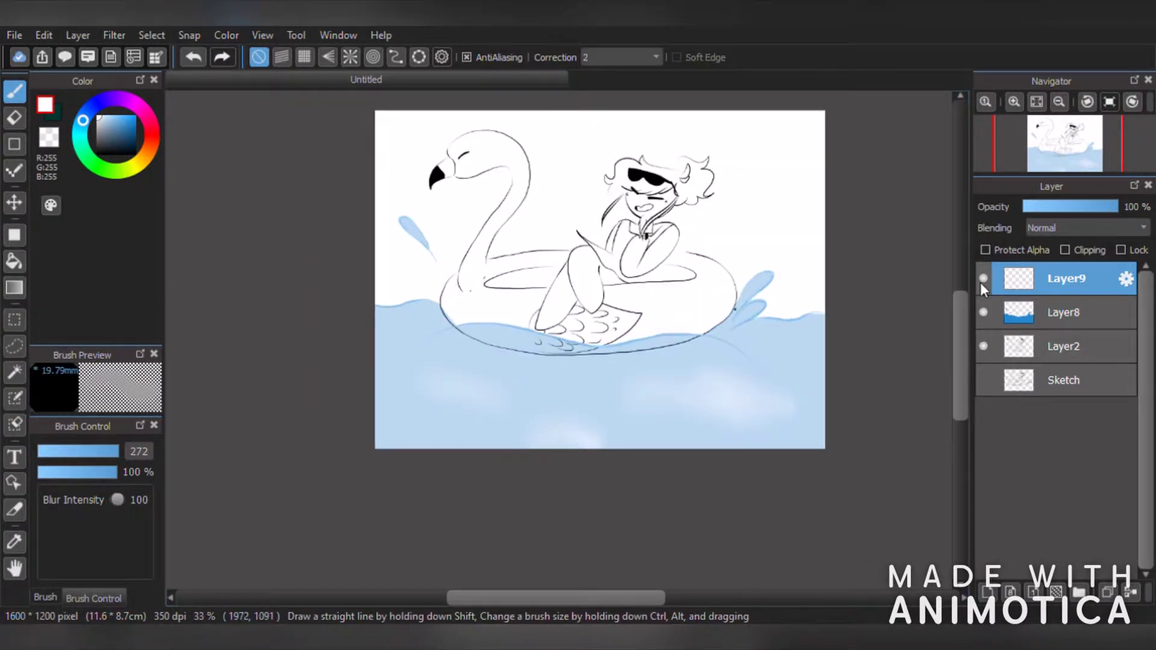
{"action": "scroll", "coordinate": [529, 349], "scroll_direction": "up", "scroll_amount": 2}
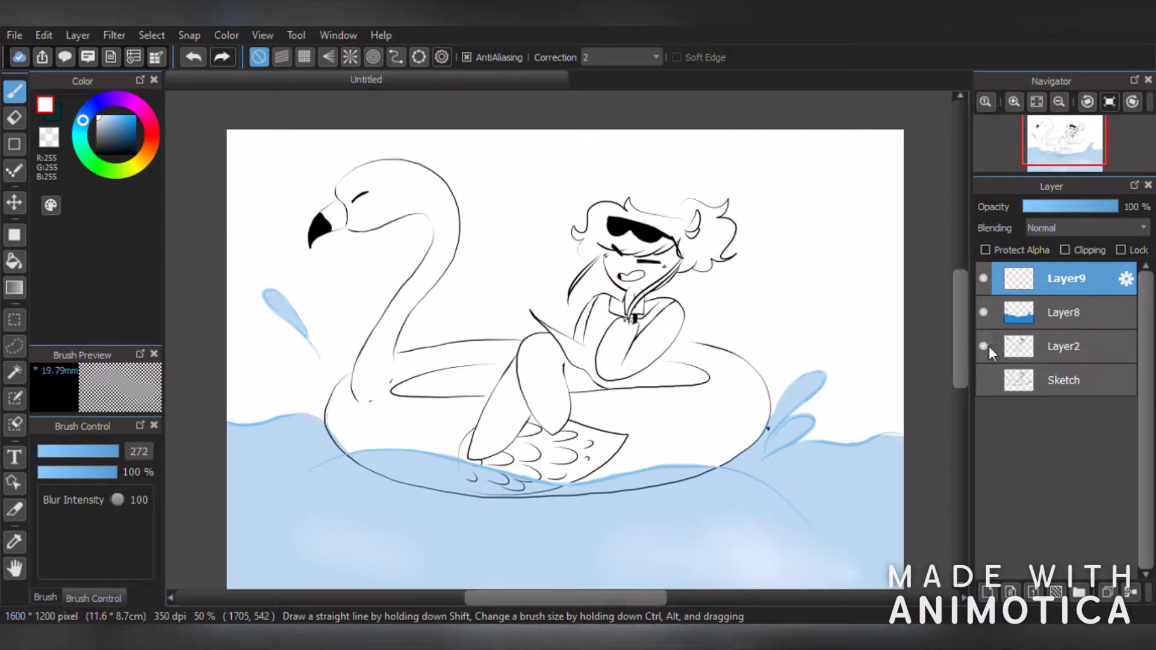
{"action": "left_click", "coordinate": [1050, 349]}
{"action": "left_click", "coordinate": [1038, 315]}
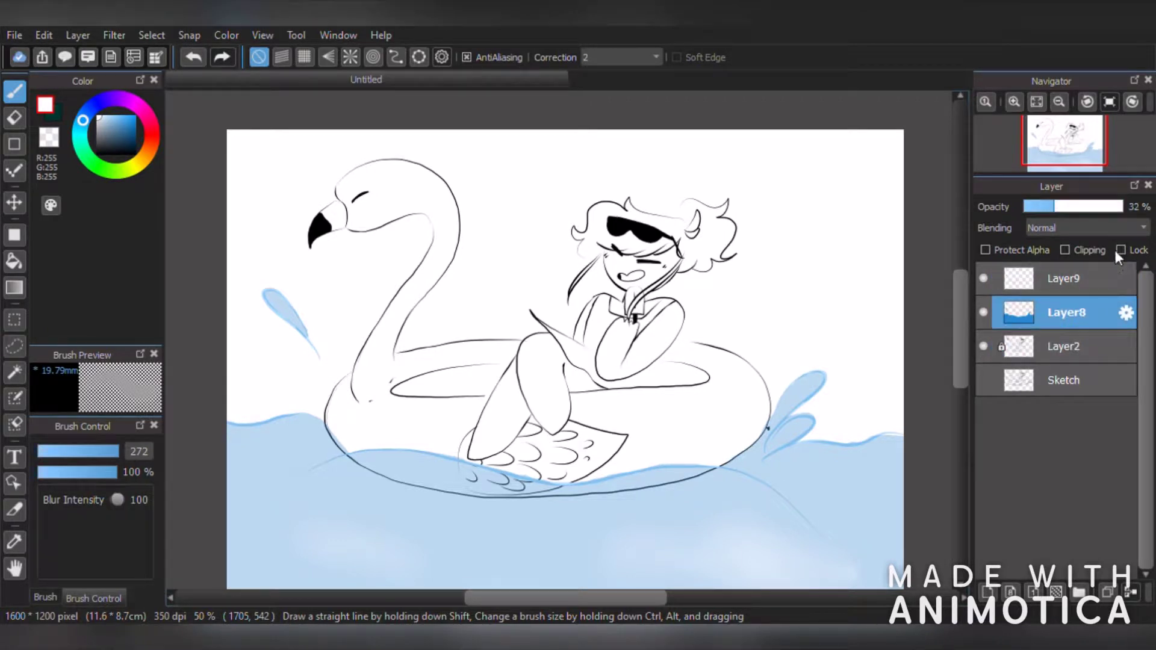
{"action": "left_click", "coordinate": [1120, 250]}
{"action": "left_click", "coordinate": [1078, 278]}
{"action": "left_click", "coordinate": [1121, 250]}
- Add a new layer directly above Layer2 and set up a hard pen brush at size 71 in pink (250, 169, 255)
{"action": "left_click", "coordinate": [1063, 347]}
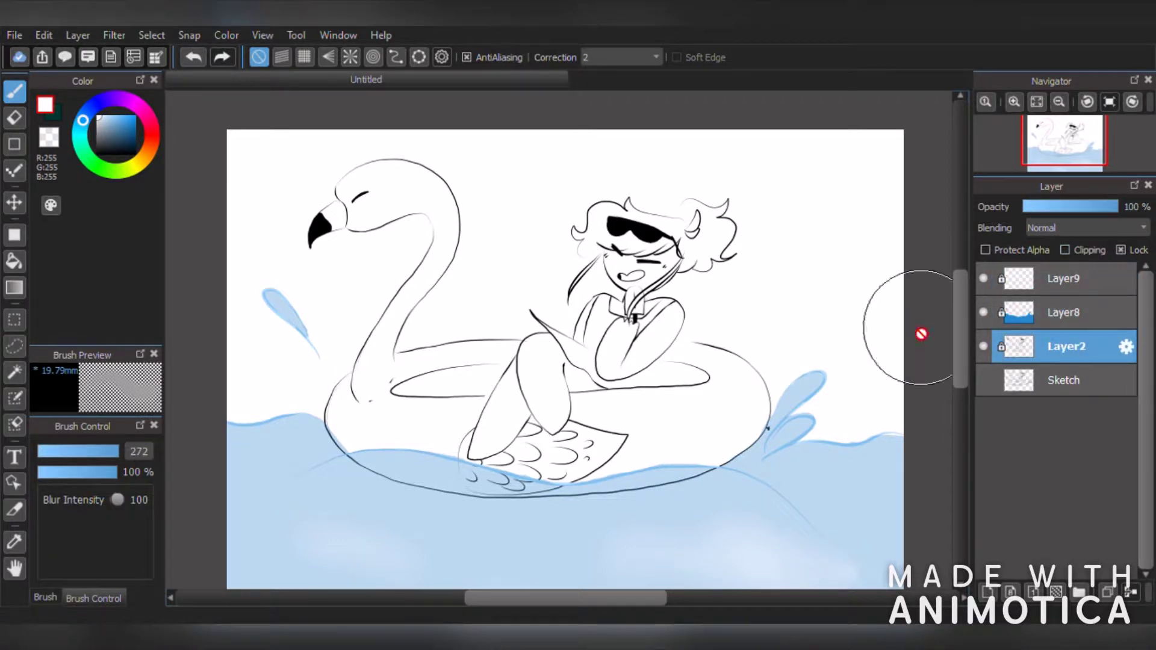
{"action": "key", "text": "ctrl+shift+n"}
{"action": "left_click", "coordinate": [132, 102]}
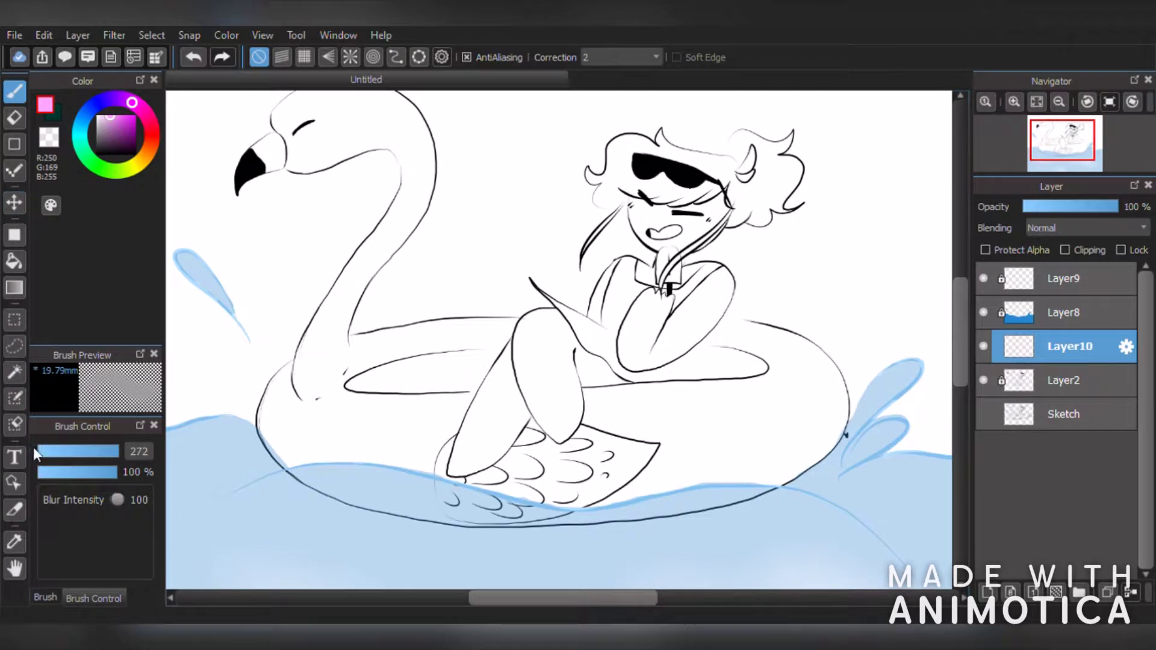
{"action": "mouse_move", "coordinate": [84, 453]}
{"action": "left_mouse_down"}
{"action": "mouse_move", "coordinate": [107, 457]}
{"action": "mouse_move", "coordinate": [96, 452]}
{"action": "left_mouse_up"}
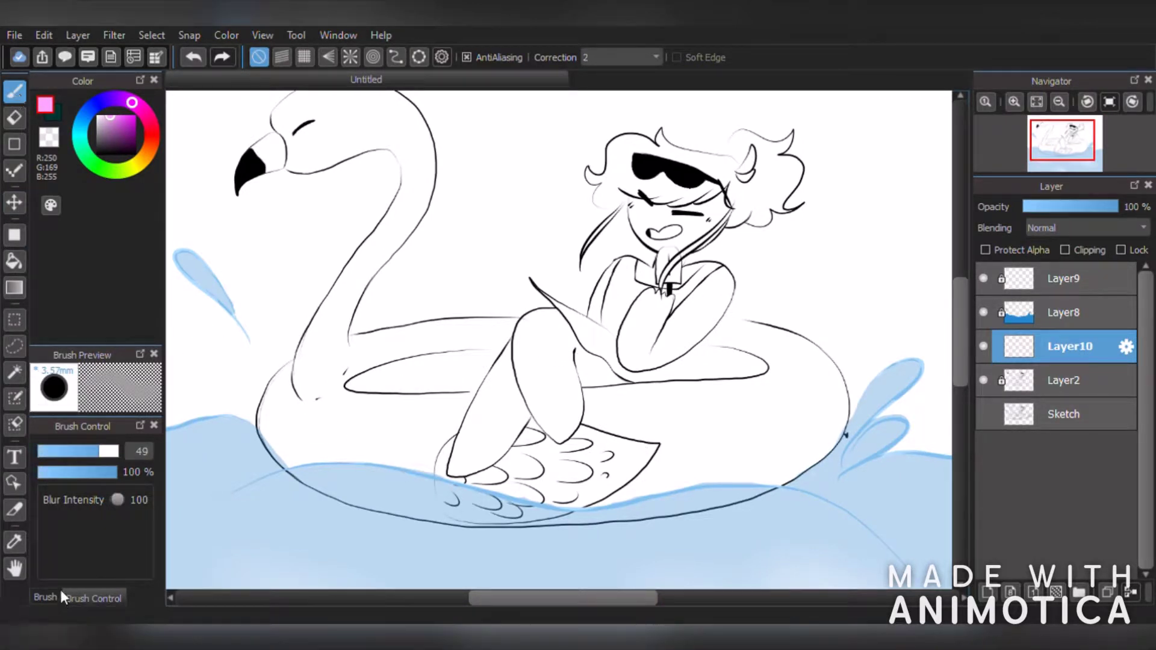
{"action": "left_click", "coordinate": [45, 597]}
{"action": "left_click", "coordinate": [78, 508]}
{"action": "left_click", "coordinate": [93, 598]}
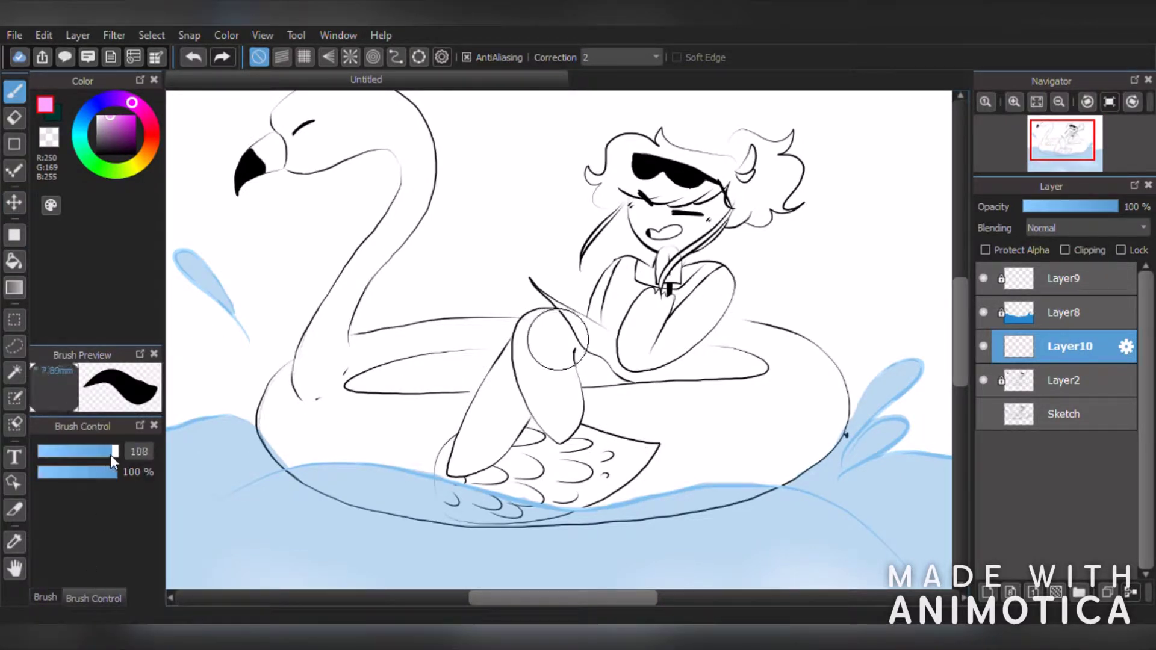
{"action": "left_click_drag", "start_coordinate": [110, 454], "coordinate": [103, 452]}
- Move Layer10 below Layer2 and paint the front of the float's body light pink (255, 196, 253) at brush size 71
{"action": "mouse_move", "coordinate": [342, 442]}
{"action": "left_mouse_down"}
{"action": "mouse_move", "coordinate": [398, 461]}
{"action": "mouse_move", "coordinate": [301, 454]}
{"action": "left_mouse_up"}
{"action": "key", "text": "ctrl+z"}
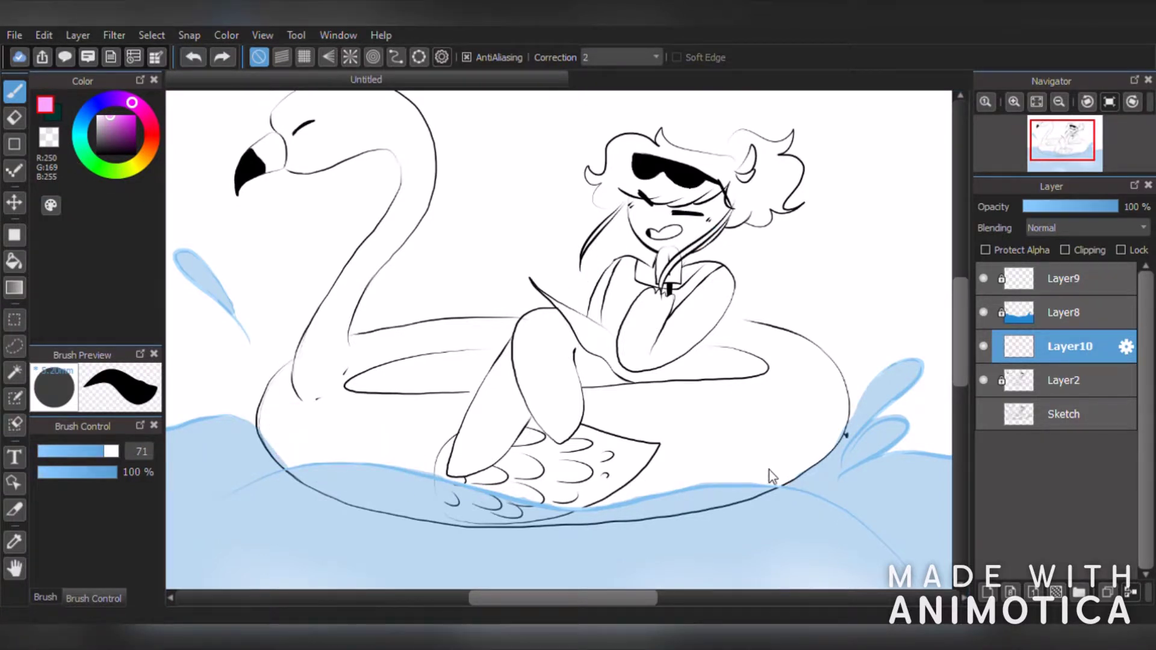
{"action": "mouse_move", "coordinate": [313, 422]}
{"action": "left_mouse_down"}
{"action": "mouse_move", "coordinate": [382, 470]}
{"action": "mouse_move", "coordinate": [349, 477]}
{"action": "mouse_move", "coordinate": [449, 503]}
{"action": "left_mouse_up"}
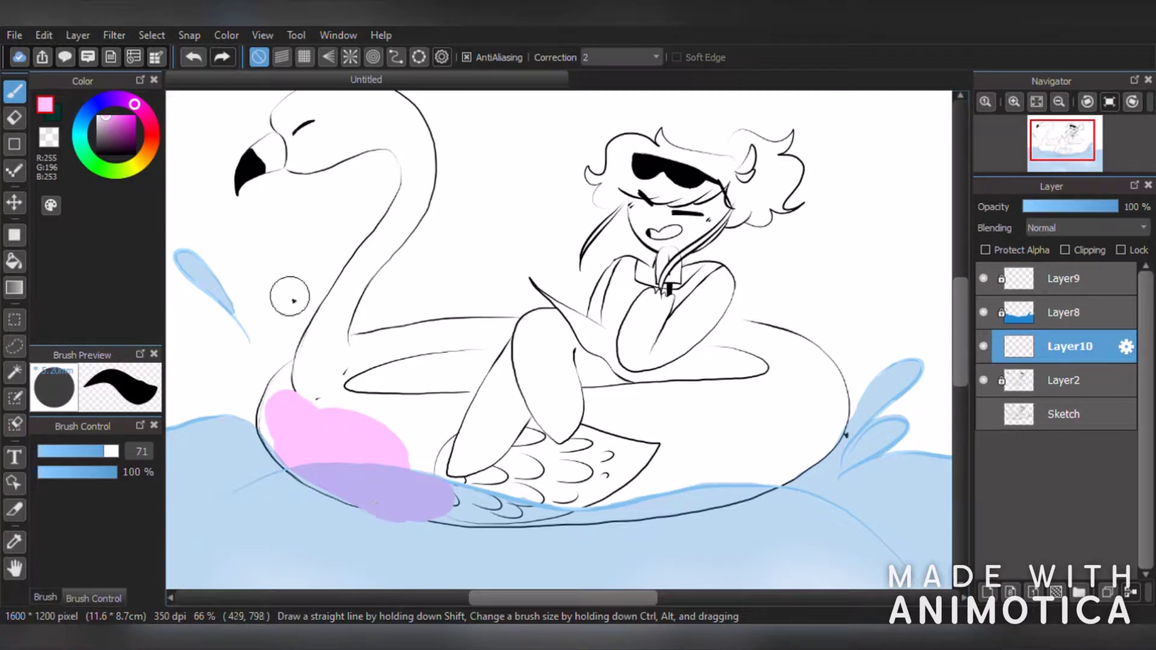
{"action": "left_click", "coordinate": [197, 59]}
{"action": "left_click_drag", "start_coordinate": [997, 347], "coordinate": [1021, 386]}
{"action": "mouse_move", "coordinate": [390, 486]}
{"action": "left_mouse_down"}
{"action": "mouse_move", "coordinate": [347, 462]}
{"action": "mouse_move", "coordinate": [340, 477]}
{"action": "mouse_move", "coordinate": [424, 464]}
{"action": "mouse_move", "coordinate": [289, 426]}
{"action": "mouse_move", "coordinate": [305, 371]}
{"action": "mouse_move", "coordinate": [407, 422]}
{"action": "left_mouse_up"}
- Paint the flamingo's head and neck light pink with the brush at size 26
{"action": "scroll", "coordinate": [382, 406], "scroll_direction": "down", "scroll_amount": 5}
{"action": "scroll", "coordinate": [369, 357], "scroll_direction": "up", "scroll_amount": 5}
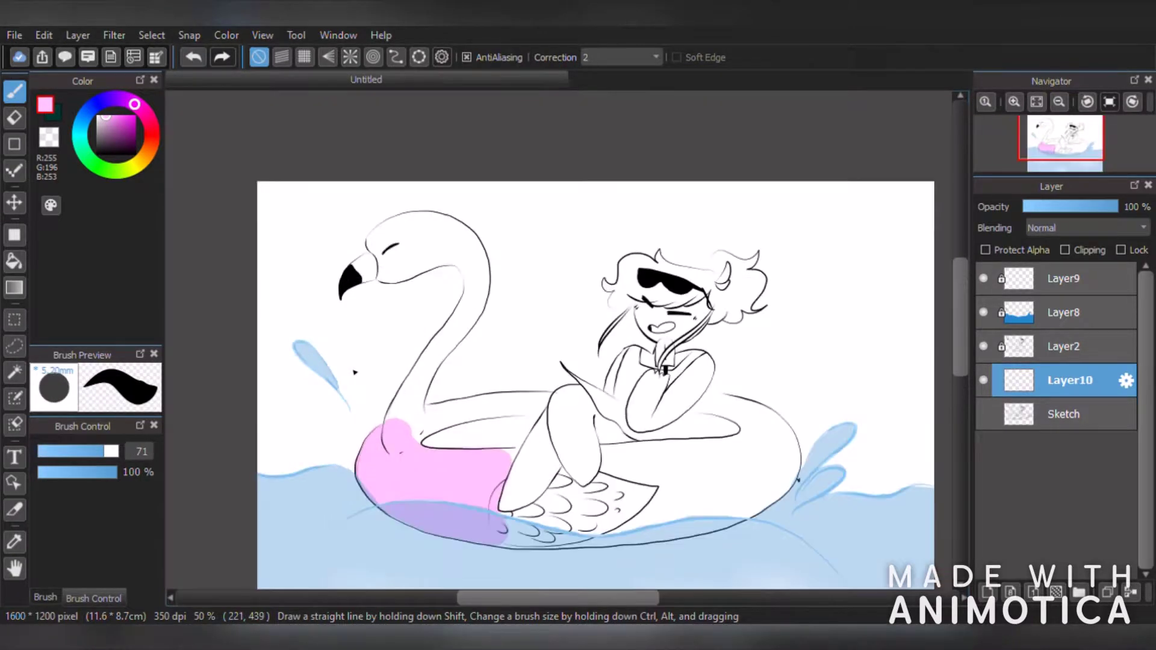
{"action": "mouse_move", "coordinate": [385, 242]}
{"action": "left_mouse_down"}
{"action": "mouse_move", "coordinate": [433, 180]}
{"action": "mouse_move", "coordinate": [488, 193]}
{"action": "mouse_move", "coordinate": [512, 241]}
{"action": "left_mouse_up"}
{"action": "left_click", "coordinate": [194, 57]}
{"action": "left_click_drag", "start_coordinate": [111, 451], "coordinate": [79, 459]}
{"action": "left_click_drag", "start_coordinate": [509, 255], "coordinate": [512, 279]}
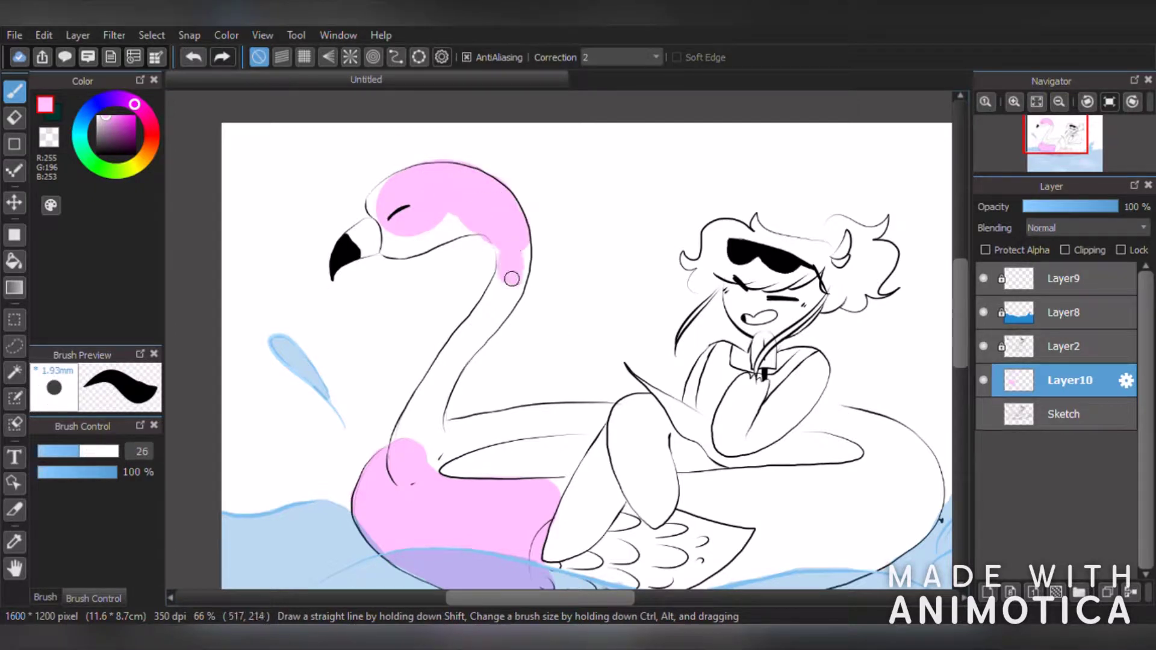
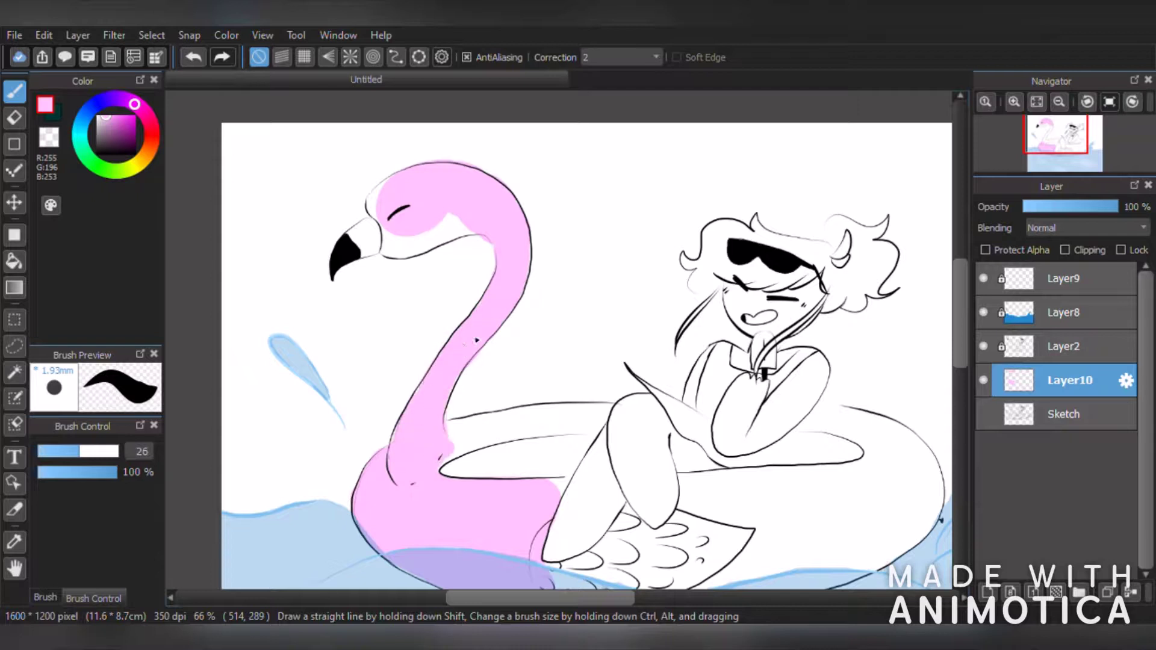
- Fill the unpainted gaps on the flamingo's cheek and forehead beside the beak with the same pink
{"action": "scroll", "coordinate": [477, 340], "scroll_direction": "up", "scroll_amount": 5}
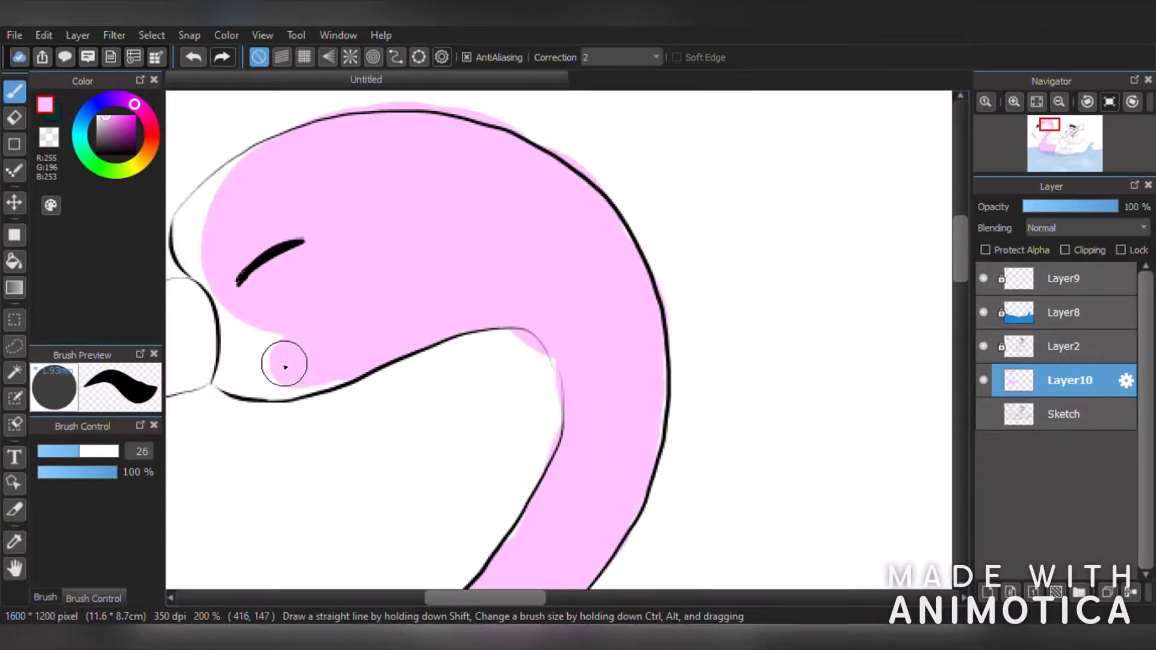
{"action": "left_click_drag", "start_coordinate": [285, 367], "coordinate": [251, 346]}
{"action": "mouse_move", "coordinate": [226, 271]}
{"action": "left_mouse_down"}
{"action": "mouse_move", "coordinate": [204, 221]}
{"action": "mouse_move", "coordinate": [301, 144]}
{"action": "left_mouse_up"}
- Erase the pink spilling over the inner curve of the flamingo's neck with the eraser at size 23
{"action": "scroll", "coordinate": [362, 156], "scroll_direction": "down", "scroll_amount": 6}
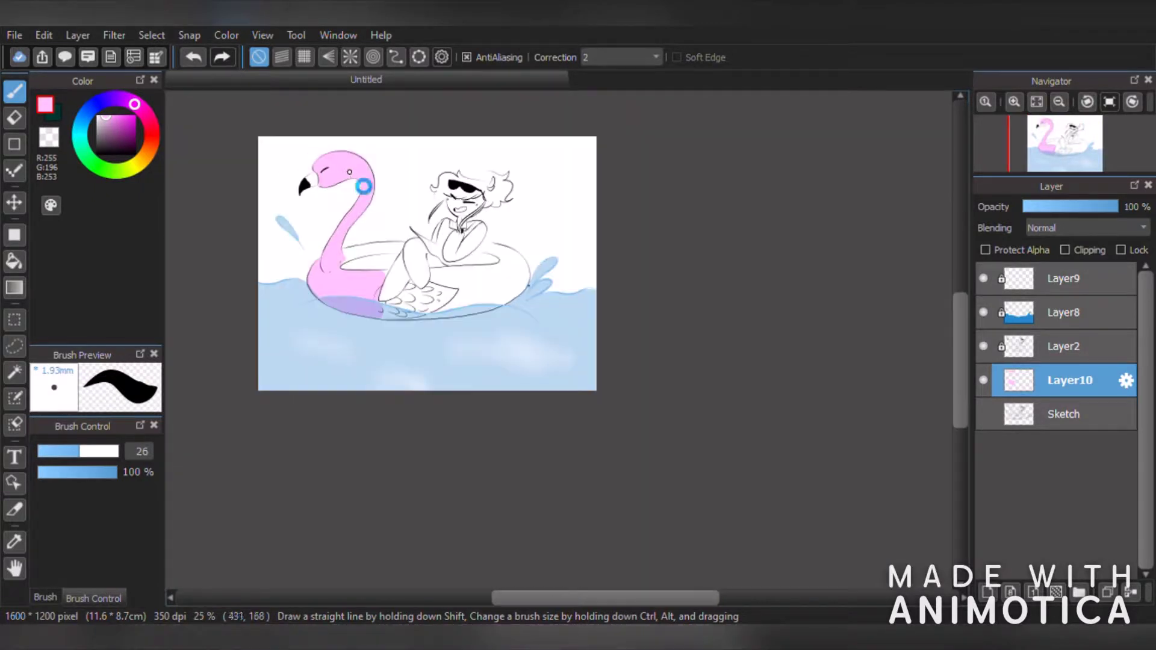
{"action": "scroll", "coordinate": [364, 186], "scroll_direction": "up", "scroll_amount": 7}
{"action": "key", "text": "e"}
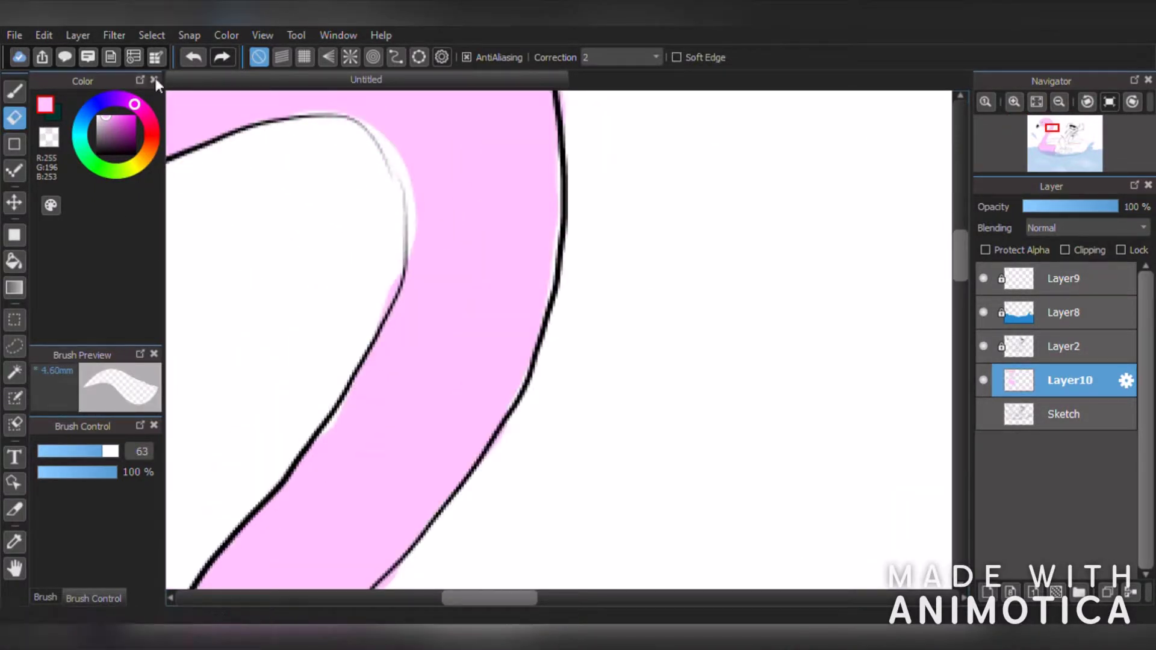
{"action": "left_click", "coordinate": [77, 451]}
{"action": "left_click_drag", "start_coordinate": [328, 169], "coordinate": [361, 186]}
- Erase the pink overflow outside the outline along the top and back of the flamingo's head, undoing and redoing uneven strokes
{"action": "scroll", "coordinate": [361, 186], "scroll_direction": "down", "scroll_amount": 4}
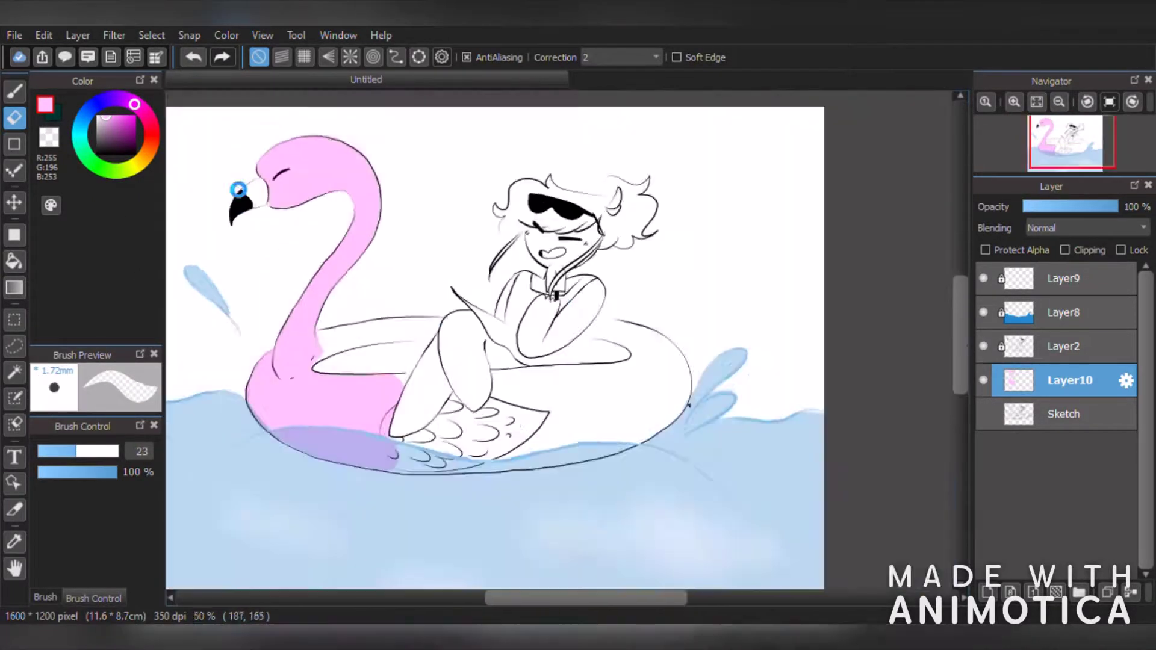
{"action": "scroll", "coordinate": [305, 111], "scroll_direction": "up", "scroll_amount": 3}
{"action": "left_click_drag", "start_coordinate": [356, 130], "coordinate": [400, 120]}
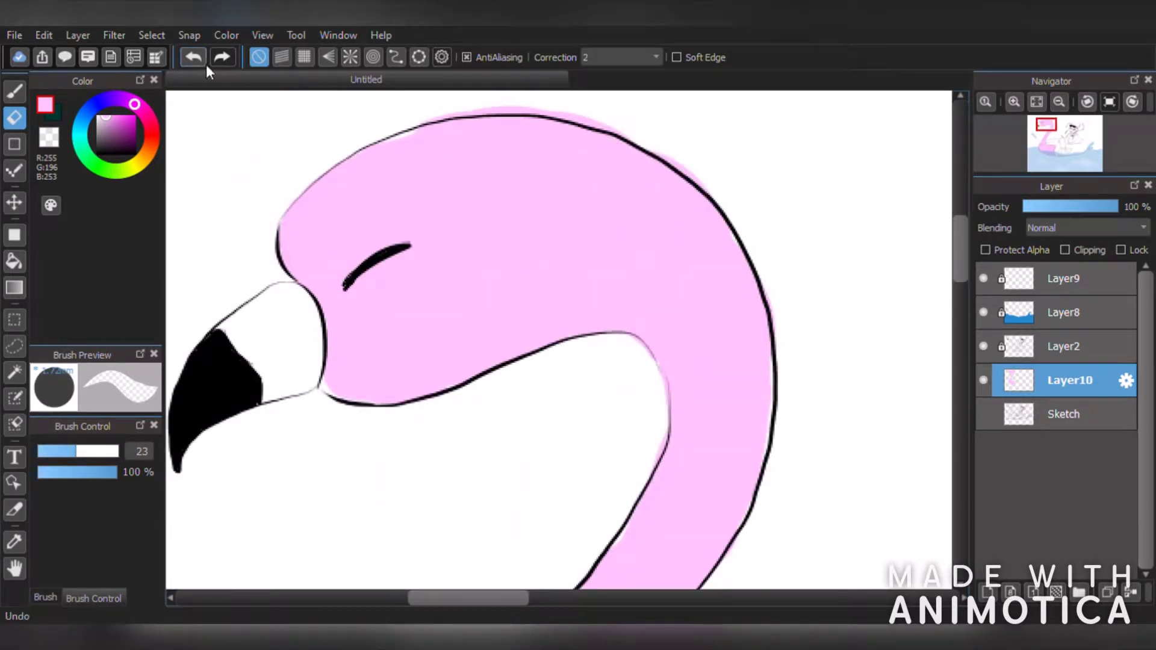
{"action": "left_click", "coordinate": [199, 59]}
{"action": "left_click", "coordinate": [199, 59]}
{"action": "left_click", "coordinate": [196, 57]}
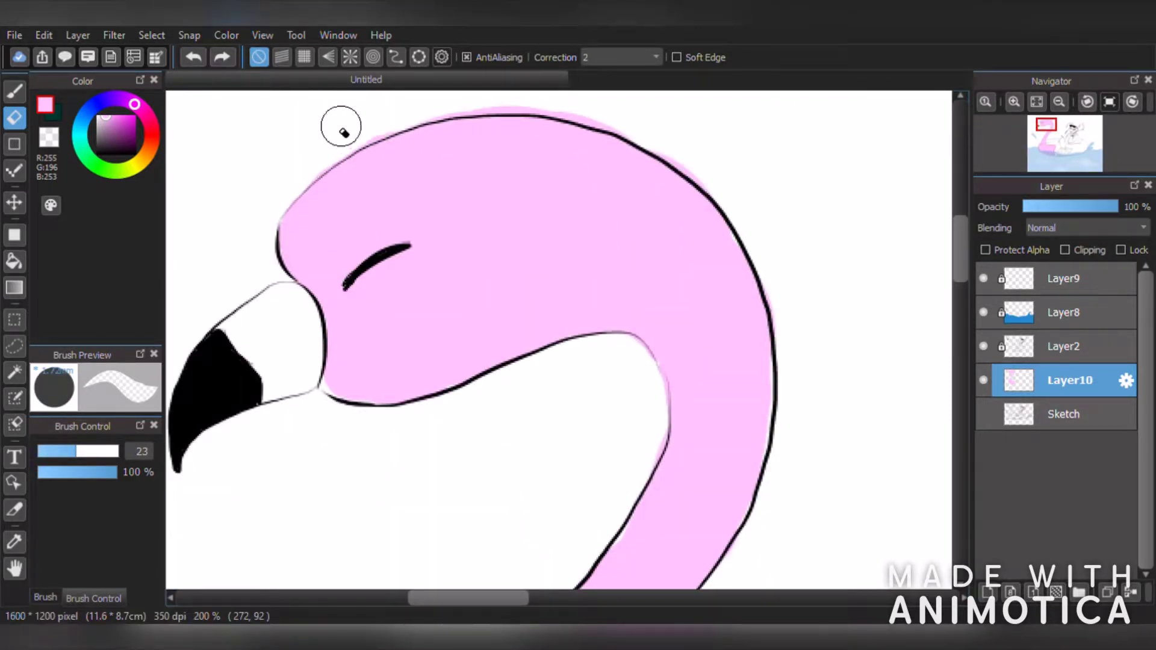
{"action": "left_click_drag", "start_coordinate": [557, 99], "coordinate": [623, 120]}
{"action": "left_click_drag", "start_coordinate": [753, 207], "coordinate": [648, 132]}
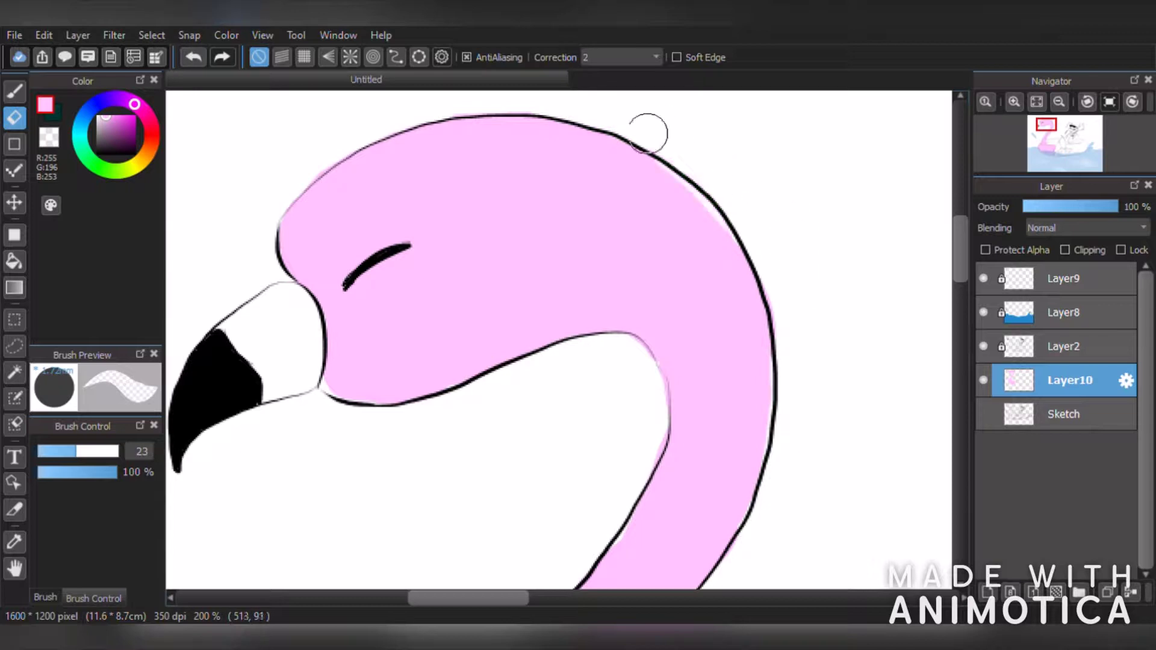
{"action": "left_click", "coordinate": [194, 59]}
{"action": "left_click_drag", "start_coordinate": [699, 162], "coordinate": [670, 143]}
- Extend the light pink along the float's underside and lower rear with the brush at size 44
{"action": "scroll", "coordinate": [670, 142], "scroll_direction": "down", "scroll_amount": 4}
{"action": "scroll", "coordinate": [803, 372], "scroll_direction": "up", "scroll_amount": 2}
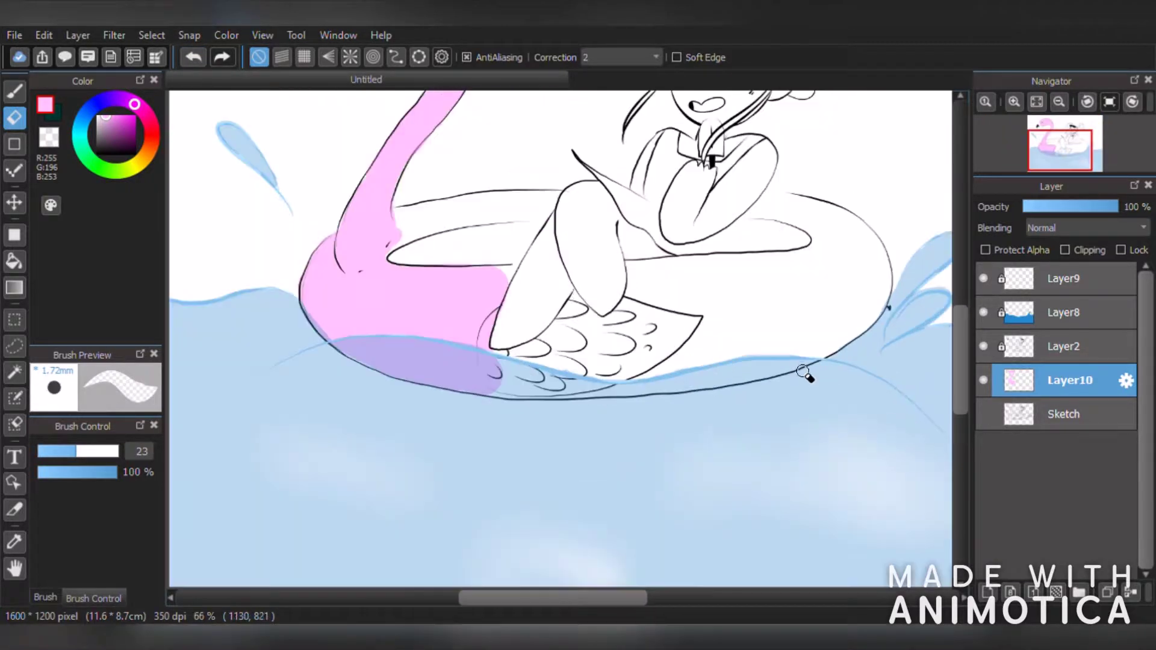
{"action": "left_click", "coordinate": [15, 92]}
{"action": "left_click_drag", "start_coordinate": [501, 364], "coordinate": [519, 386]}
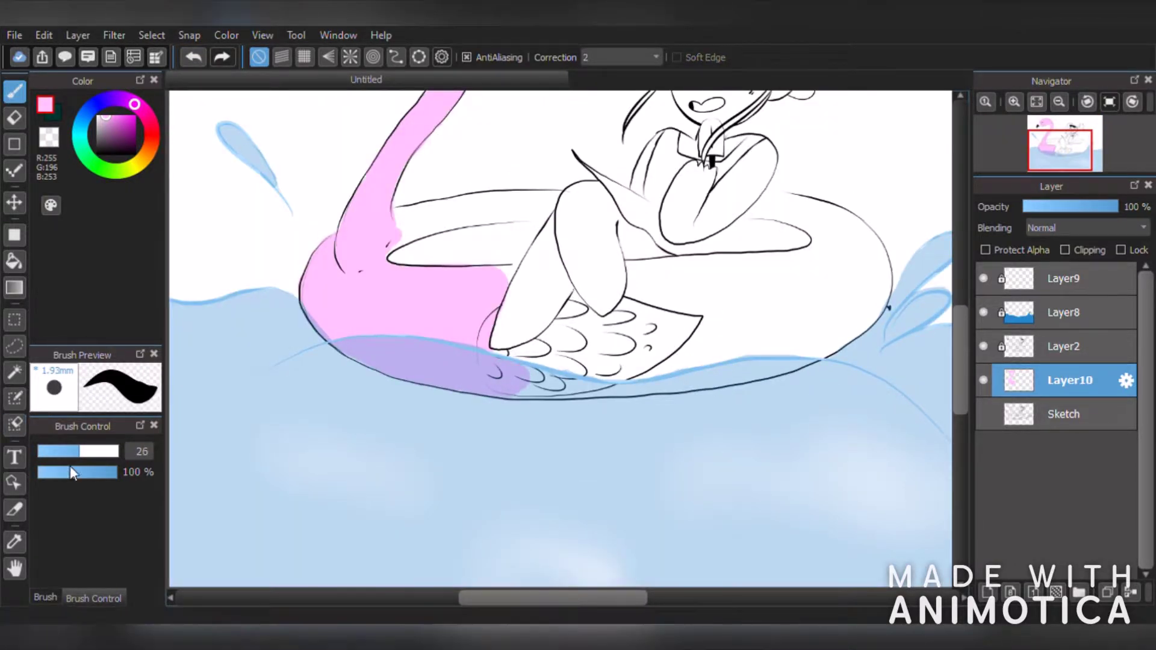
{"action": "mouse_move", "coordinate": [714, 334]}
{"action": "left_mouse_down"}
{"action": "mouse_move", "coordinate": [737, 359]}
{"action": "mouse_move", "coordinate": [831, 318]}
{"action": "mouse_move", "coordinate": [740, 359]}
{"action": "mouse_move", "coordinate": [815, 348]}
{"action": "mouse_move", "coordinate": [792, 356]}
{"action": "mouse_move", "coordinate": [597, 377]}
{"action": "mouse_move", "coordinate": [665, 364]}
{"action": "left_mouse_up"}
{"action": "scroll", "coordinate": [544, 391], "scroll_direction": "up", "scroll_amount": 3}
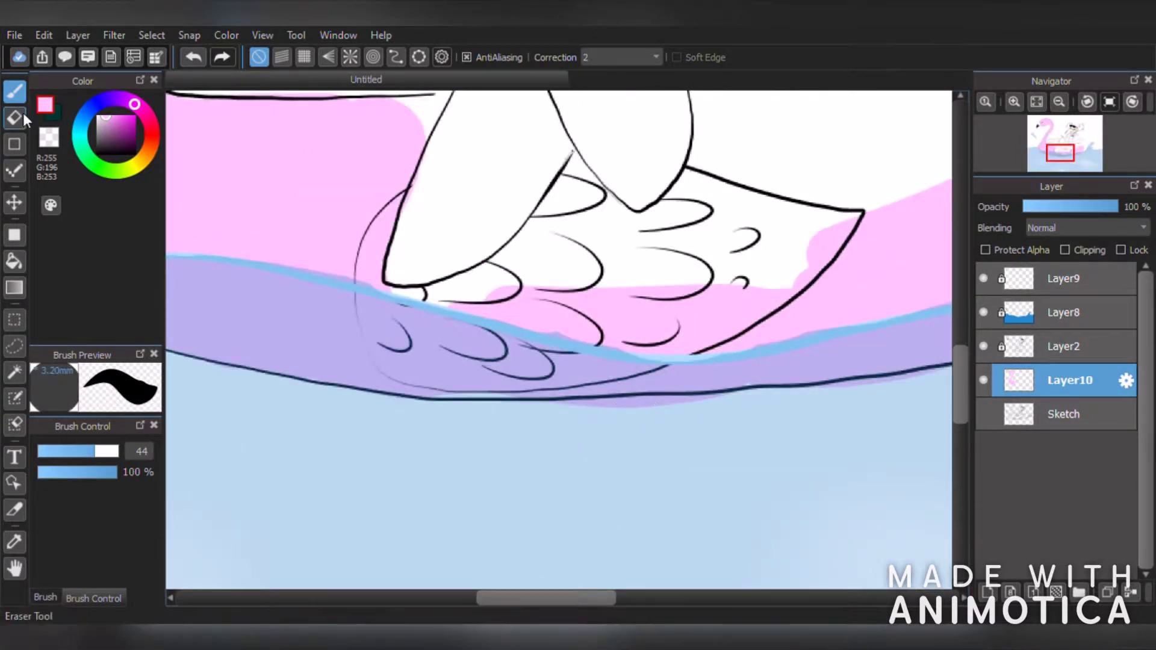
{"action": "left_click", "coordinate": [14, 117]}
{"action": "scroll", "coordinate": [861, 386], "scroll_direction": "down", "scroll_amount": 6}
{"action": "scroll", "coordinate": [866, 371], "scroll_direction": "up", "scroll_amount": 4}
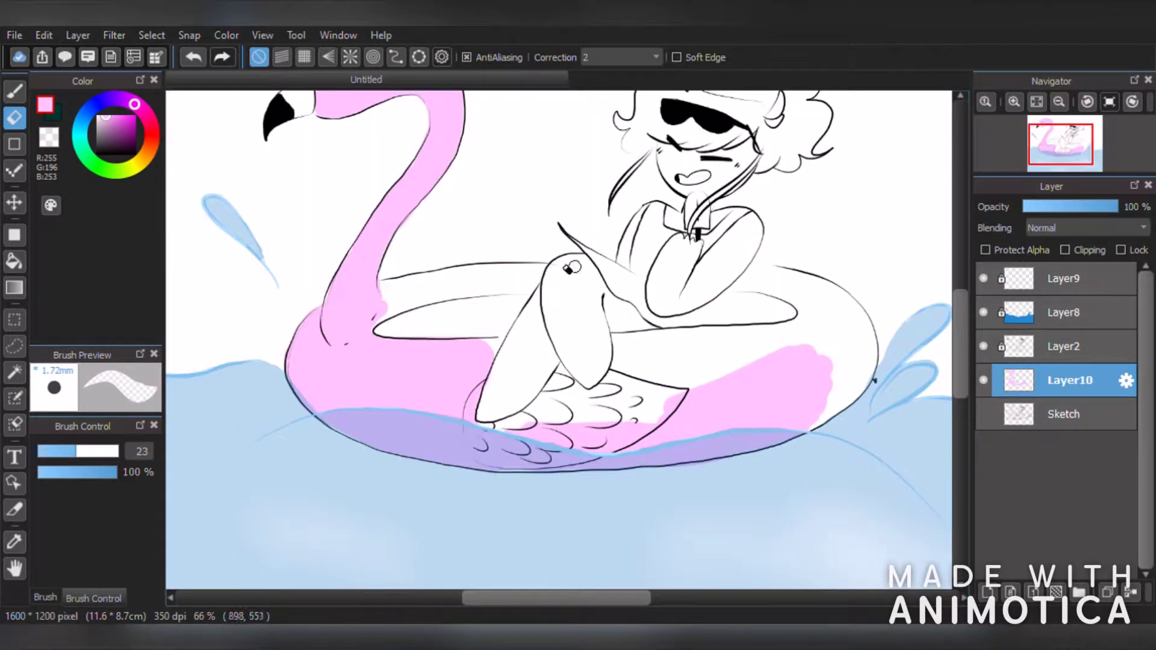
- Paint the wing, the rear of the ring and the far rim behind the legs light pink
{"action": "left_click", "coordinate": [15, 91]}
{"action": "mouse_move", "coordinate": [651, 391]}
{"action": "left_mouse_down"}
{"action": "mouse_move", "coordinate": [539, 439]}
{"action": "mouse_move", "coordinate": [560, 361]}
{"action": "mouse_move", "coordinate": [638, 374]}
{"action": "mouse_move", "coordinate": [498, 360]}
{"action": "left_mouse_up"}
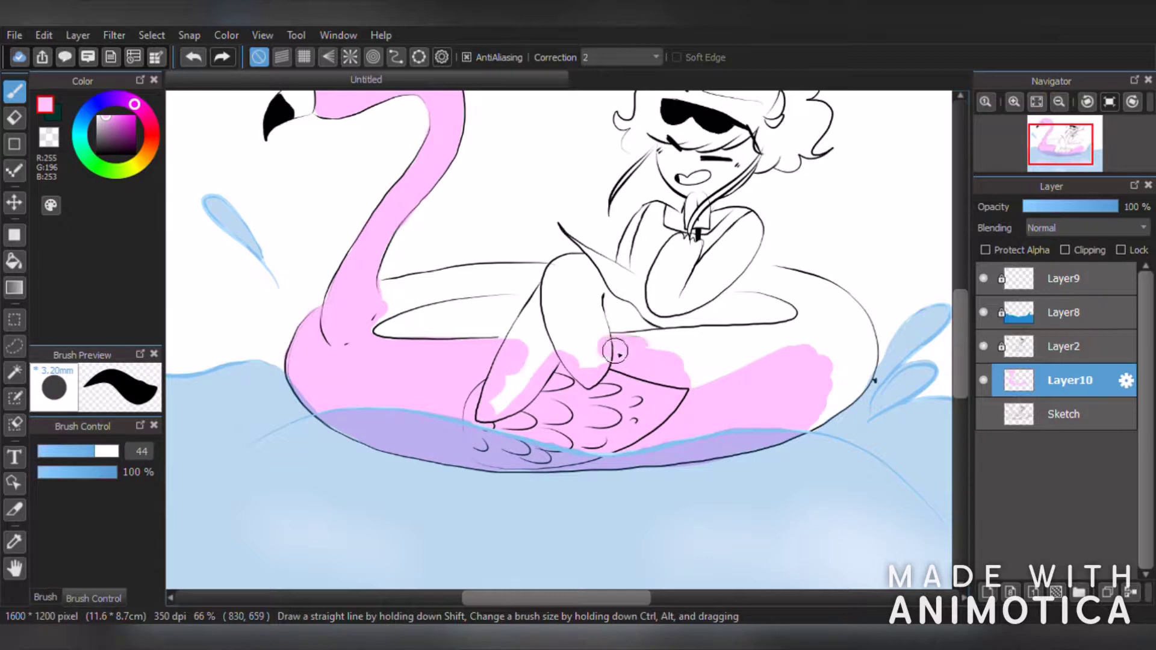
{"action": "mouse_move", "coordinate": [688, 343]}
{"action": "left_mouse_down"}
{"action": "mouse_move", "coordinate": [795, 330]}
{"action": "mouse_move", "coordinate": [791, 298]}
{"action": "mouse_move", "coordinate": [743, 284]}
{"action": "mouse_move", "coordinate": [813, 283]}
{"action": "mouse_move", "coordinate": [855, 347]}
{"action": "mouse_move", "coordinate": [782, 397]}
{"action": "mouse_move", "coordinate": [824, 340]}
{"action": "left_mouse_up"}
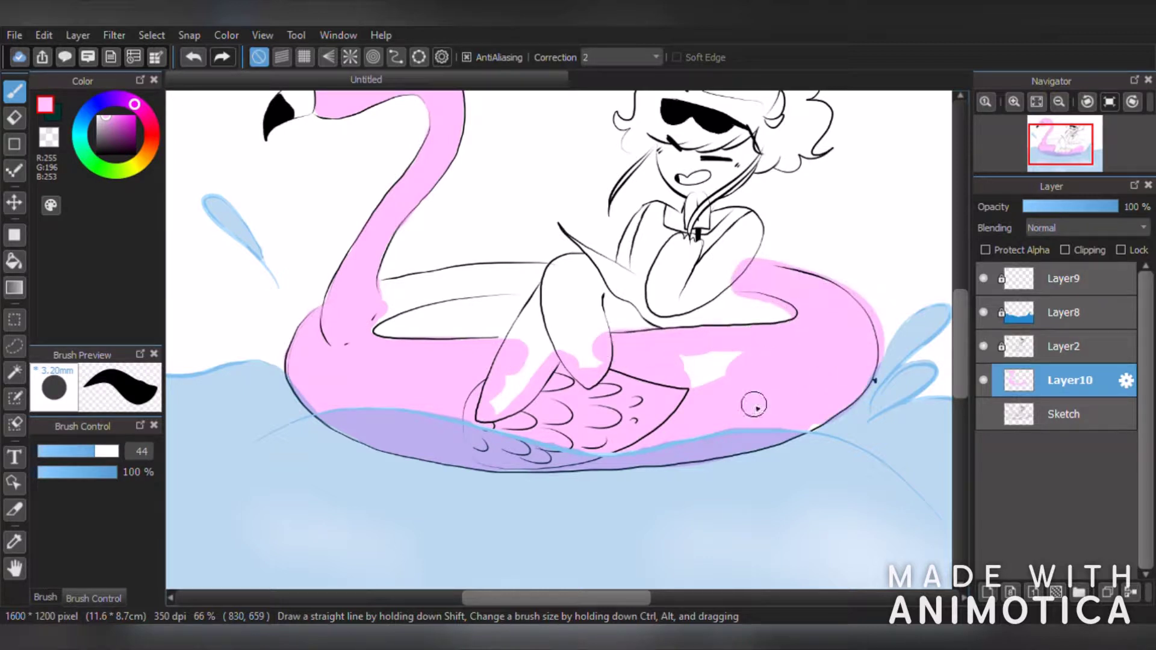
{"action": "left_click_drag", "start_coordinate": [367, 317], "coordinate": [408, 298]}
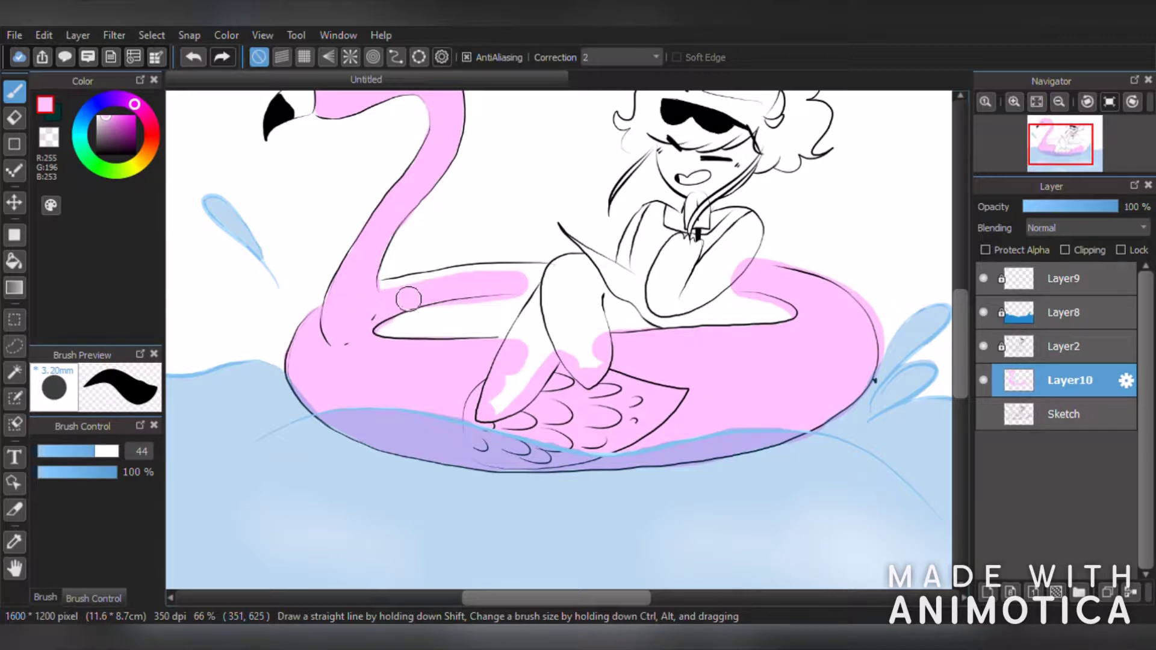
- Erase the pink overflow above the float's far rim, between the neck and the girl's knee
{"action": "scroll", "coordinate": [521, 281], "scroll_direction": "down", "scroll_amount": 2}
{"action": "scroll", "coordinate": [488, 271], "scroll_direction": "up", "scroll_amount": 3}
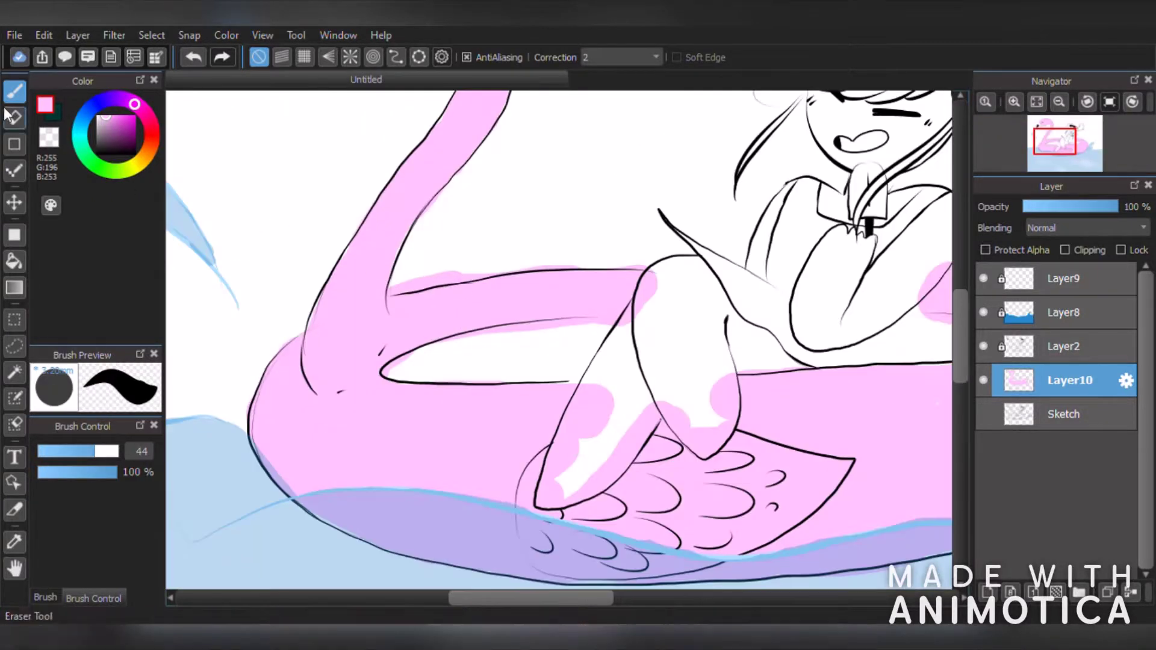
{"action": "left_click", "coordinate": [14, 117]}
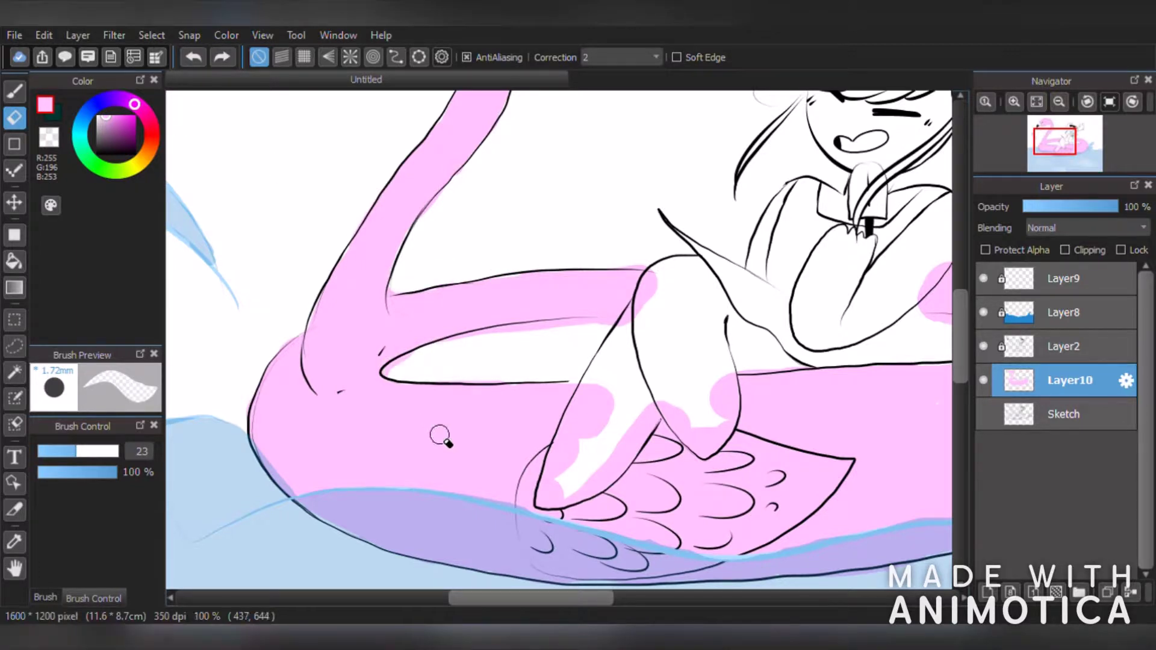
- Erase the pink inside the front of the float's opening up to its outline, undoing and redoing the first stroke
{"action": "scroll", "coordinate": [432, 408], "scroll_direction": "up", "scroll_amount": 2}
{"action": "mouse_move", "coordinate": [403, 266]}
{"action": "left_mouse_down"}
{"action": "mouse_move", "coordinate": [322, 302]}
{"action": "mouse_move", "coordinate": [503, 218]}
{"action": "mouse_move", "coordinate": [786, 171]}
{"action": "left_mouse_up"}
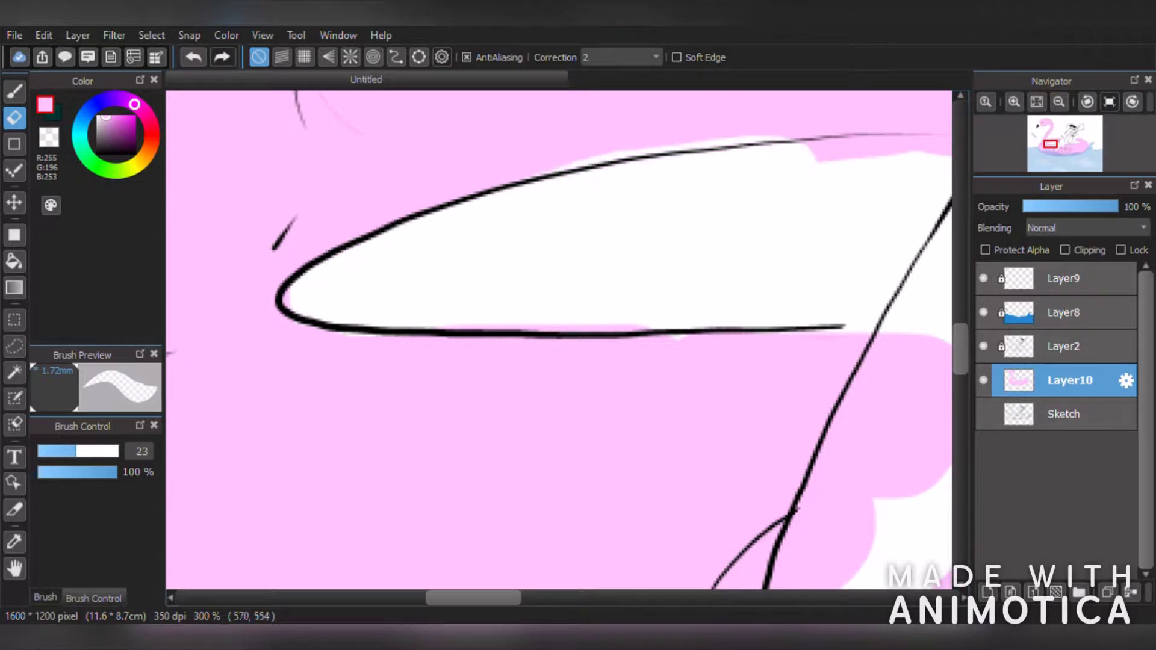
{"action": "key", "text": "ctrl+z"}
{"action": "mouse_move", "coordinate": [330, 290]}
{"action": "left_mouse_down"}
{"action": "mouse_move", "coordinate": [469, 231]}
{"action": "mouse_move", "coordinate": [674, 182]}
{"action": "mouse_move", "coordinate": [799, 169]}
{"action": "left_mouse_up"}
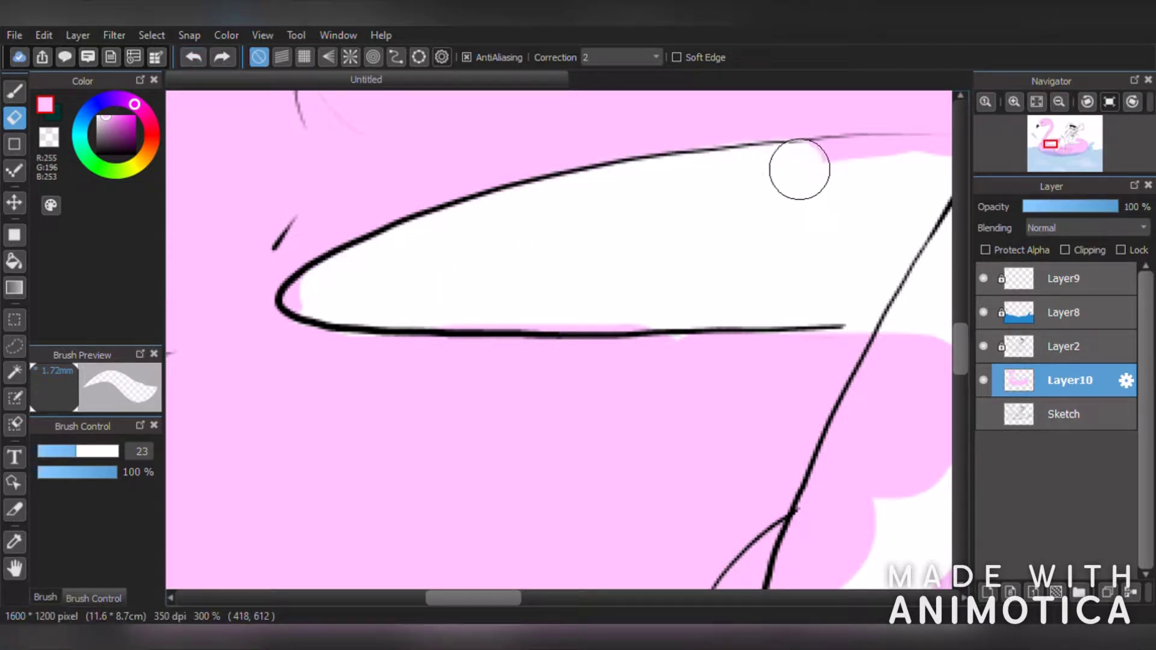
- Erase the pink covering the girl's front leg down to the foot, up to the leg's outline
{"action": "scroll", "coordinate": [799, 169], "scroll_direction": "down", "scroll_amount": 2}
{"action": "mouse_move", "coordinate": [921, 232]}
{"action": "left_mouse_down"}
{"action": "mouse_move", "coordinate": [875, 336]}
{"action": "mouse_move", "coordinate": [914, 219]}
{"action": "mouse_move", "coordinate": [873, 274]}
{"action": "left_mouse_up"}
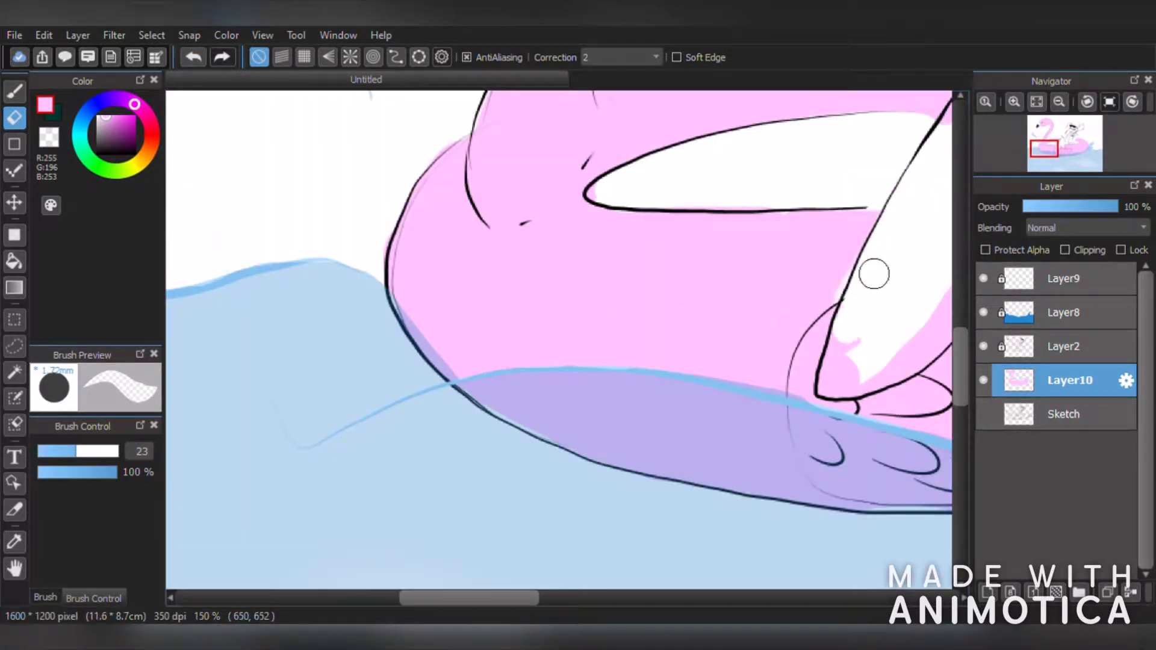
{"action": "key", "text": "ctrl+z"}
{"action": "scroll", "coordinate": [695, 333], "scroll_direction": "down", "scroll_amount": 2}
{"action": "scroll", "coordinate": [831, 322], "scroll_direction": "up", "scroll_amount": 3}
{"action": "mouse_move", "coordinate": [758, 184]}
{"action": "left_mouse_down"}
{"action": "mouse_move", "coordinate": [713, 323]}
{"action": "mouse_move", "coordinate": [700, 258]}
{"action": "left_mouse_up"}
{"action": "mouse_move", "coordinate": [716, 189]}
{"action": "left_mouse_down"}
{"action": "mouse_move", "coordinate": [635, 382]}
{"action": "mouse_move", "coordinate": [793, 297]}
{"action": "mouse_move", "coordinate": [805, 274]}
{"action": "left_mouse_up"}
- Erase the remaining pink from the girl's bent knee and her other leg
{"action": "scroll", "coordinate": [858, 190], "scroll_direction": "down", "scroll_amount": 6}
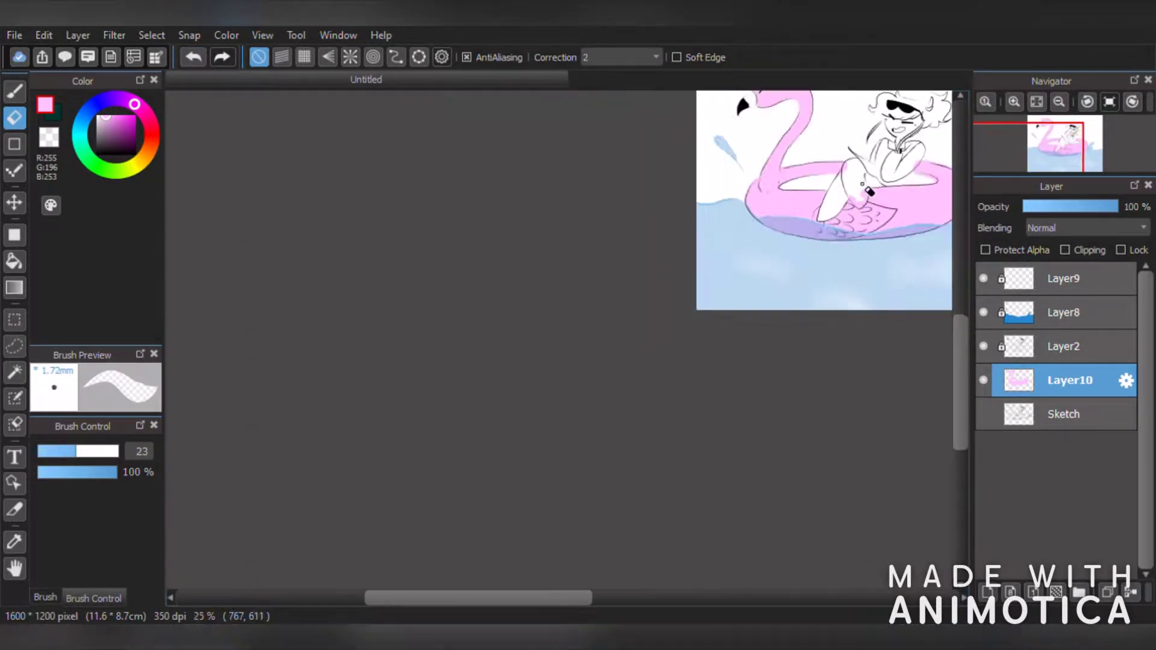
{"action": "scroll", "coordinate": [873, 179], "scroll_direction": "up", "scroll_amount": 6}
{"action": "mouse_move", "coordinate": [827, 196]}
{"action": "left_mouse_down"}
{"action": "mouse_move", "coordinate": [851, 270]}
{"action": "mouse_move", "coordinate": [803, 351]}
{"action": "mouse_move", "coordinate": [738, 284]}
{"action": "mouse_move", "coordinate": [725, 301]}
{"action": "left_mouse_up"}
{"action": "scroll", "coordinate": [726, 301], "scroll_direction": "down", "scroll_amount": 3}
{"action": "scroll", "coordinate": [784, 192], "scroll_direction": "up", "scroll_amount": 1}
{"action": "scroll", "coordinate": [769, 190], "scroll_direction": "down", "scroll_amount": 2}
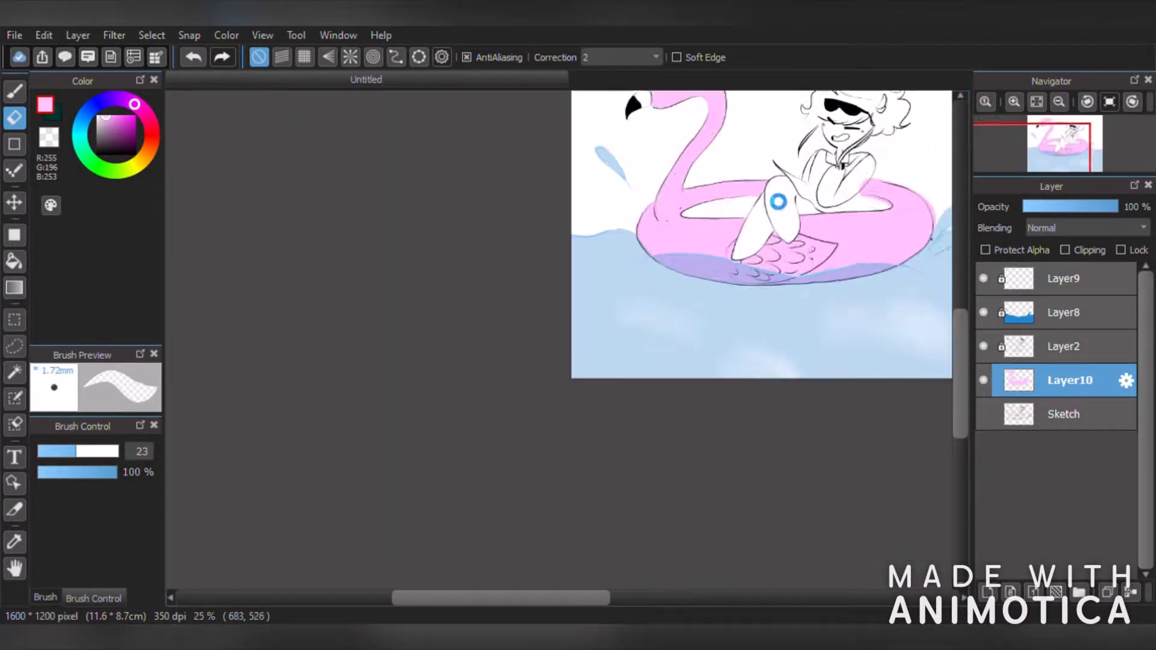
- Erase the pink spilling into the rear end of the float's opening beside the girl's arm
{"action": "scroll", "coordinate": [771, 191], "scroll_direction": "up", "scroll_amount": 5}
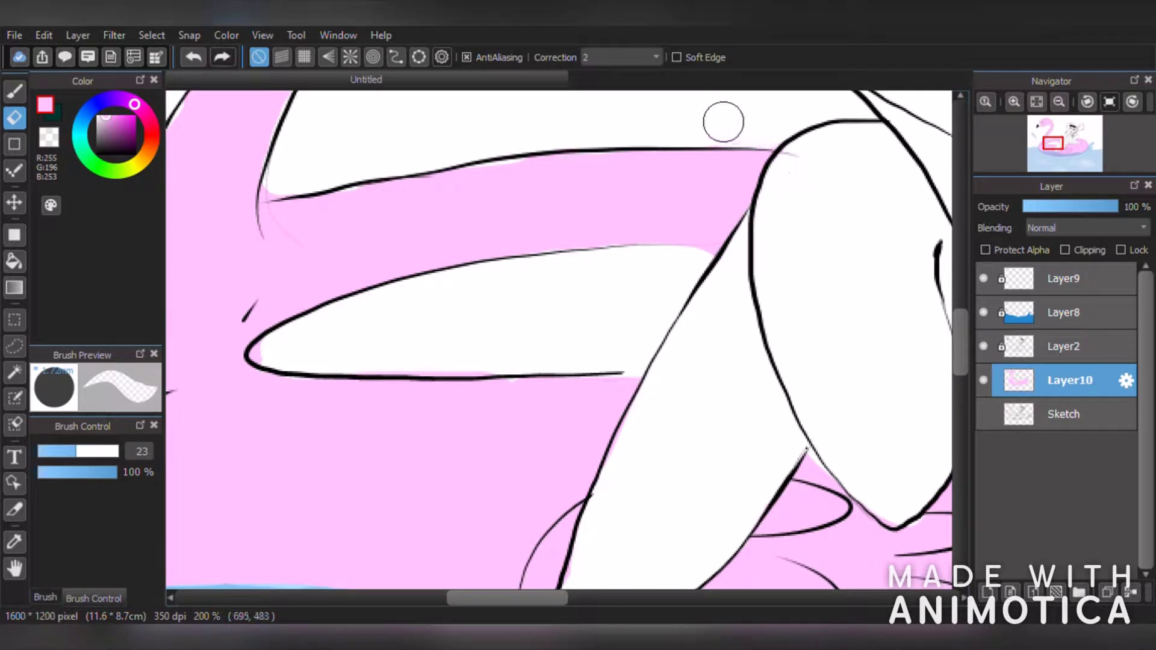
{"action": "scroll", "coordinate": [723, 122], "scroll_direction": "down", "scroll_amount": 3}
{"action": "scroll", "coordinate": [723, 122], "scroll_direction": "up", "scroll_amount": 4}
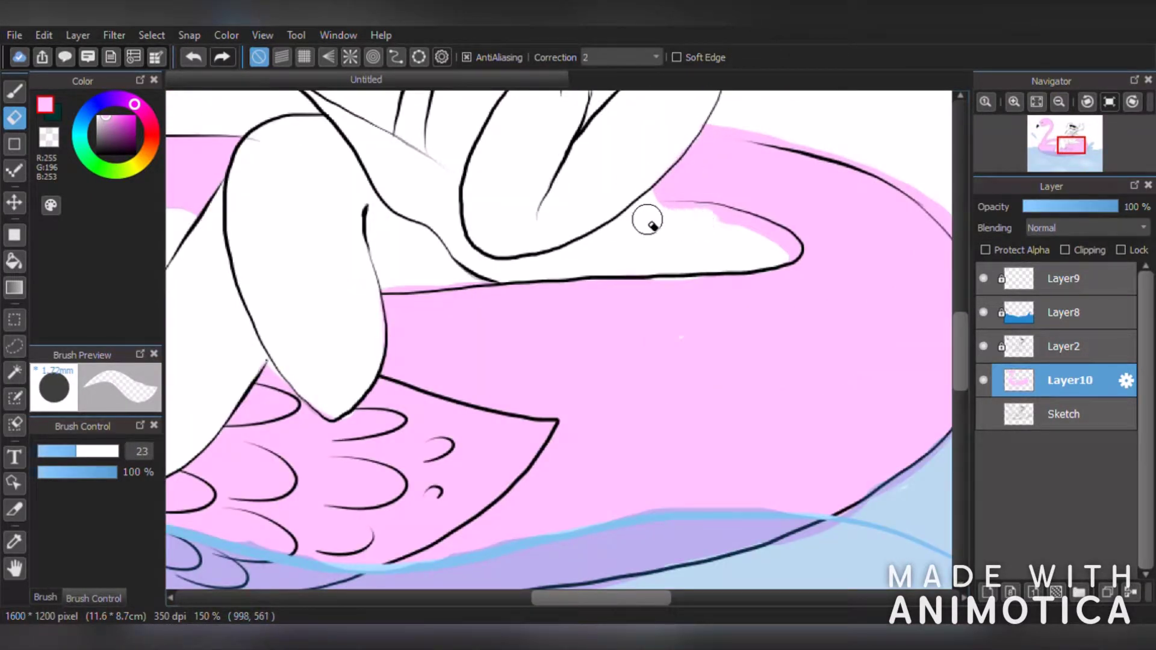
{"action": "left_click_drag", "start_coordinate": [647, 219], "coordinate": [759, 237]}
- Erase the pink overflow outside the float's rear outer edge near the water splashes, undoing and redoing an uneven stroke
{"action": "scroll", "coordinate": [787, 251], "scroll_direction": "down", "scroll_amount": 4}
{"action": "scroll", "coordinate": [760, 272], "scroll_direction": "up", "scroll_amount": 3}
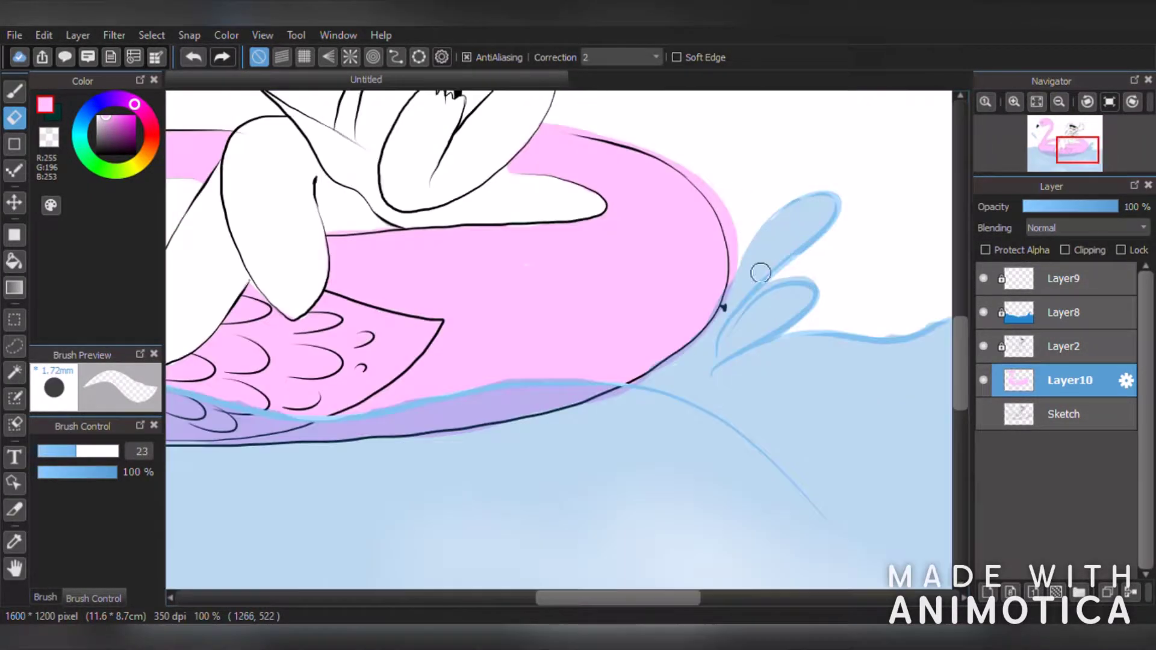
{"action": "scroll", "coordinate": [716, 192], "scroll_direction": "down", "scroll_amount": 3}
{"action": "scroll", "coordinate": [667, 140], "scroll_direction": "up", "scroll_amount": 4}
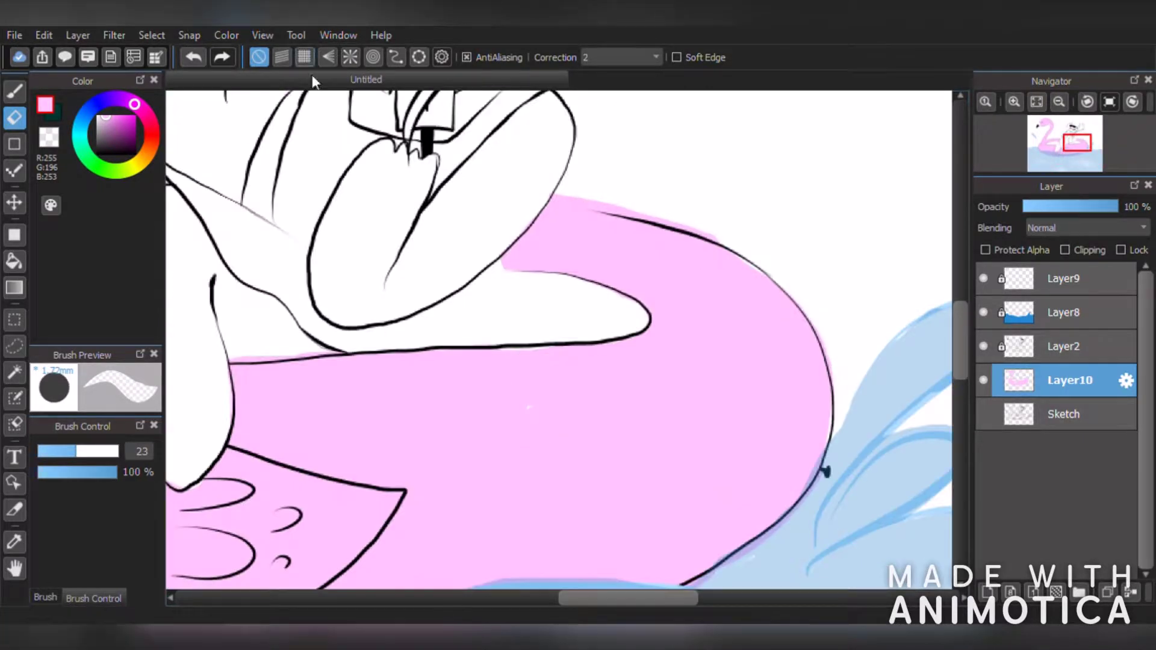
{"action": "left_click", "coordinate": [202, 63]}
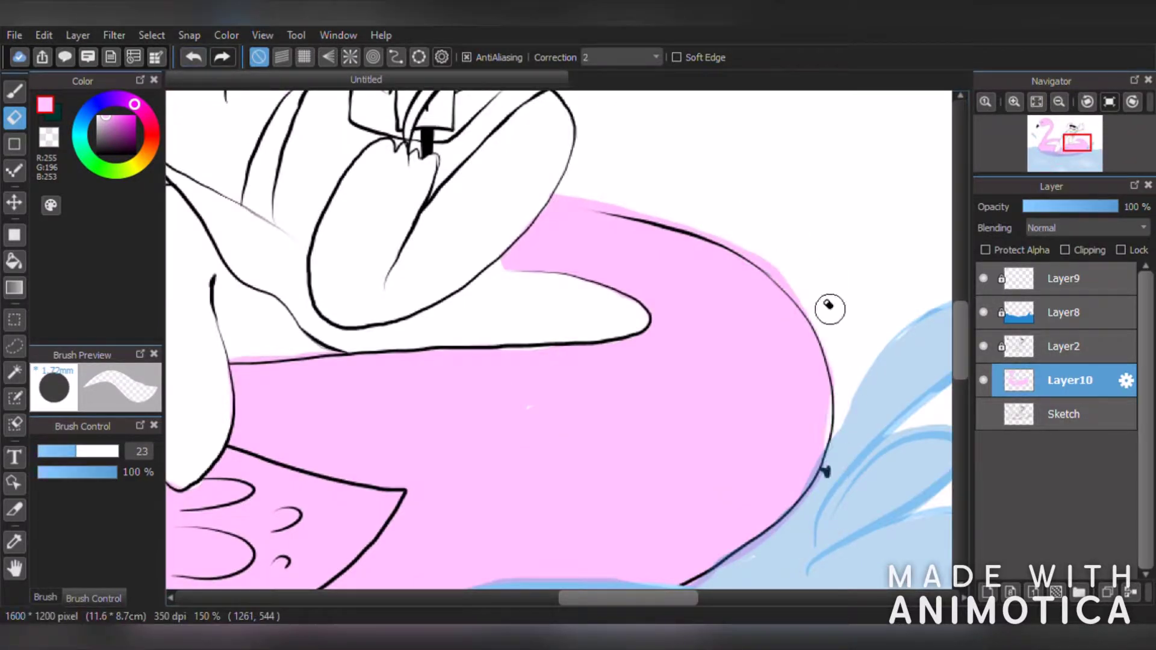
{"action": "scroll", "coordinate": [571, 191], "scroll_direction": "down", "scroll_amount": 4}
{"action": "scroll", "coordinate": [666, 382], "scroll_direction": "up", "scroll_amount": 3}
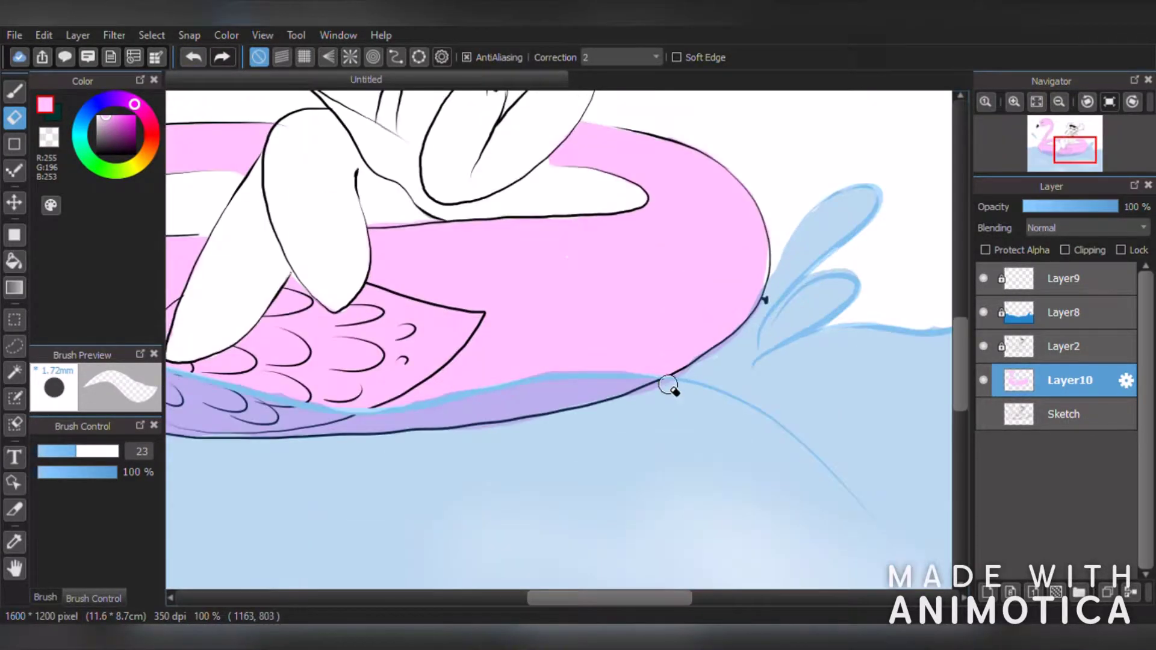
- Erase the pink overflow along the float's lower rear outline under the water
{"action": "scroll", "coordinate": [557, 446], "scroll_direction": "up", "scroll_amount": 2}
{"action": "scroll", "coordinate": [787, 191], "scroll_direction": "down", "scroll_amount": 1}
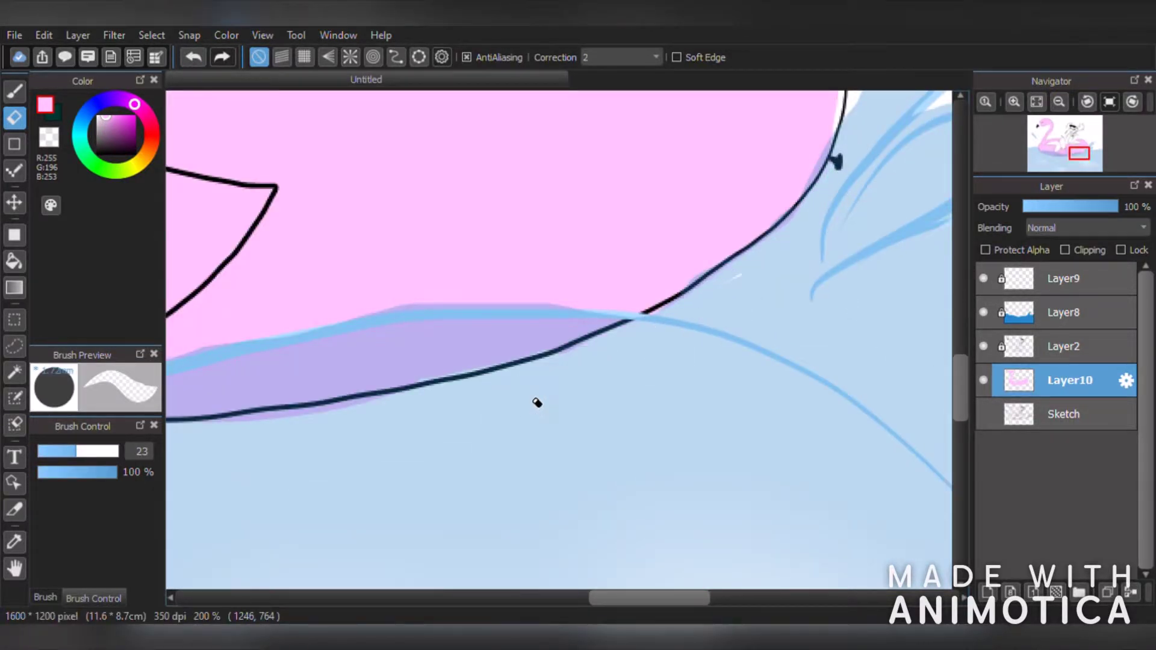
{"action": "left_click_drag", "start_coordinate": [714, 139], "coordinate": [449, 334]}
- Touch up the pink on the flamingo's face beside the beak and erase the overflow around the head
{"action": "scroll", "coordinate": [537, 320], "scroll_direction": "down", "scroll_amount": 6}
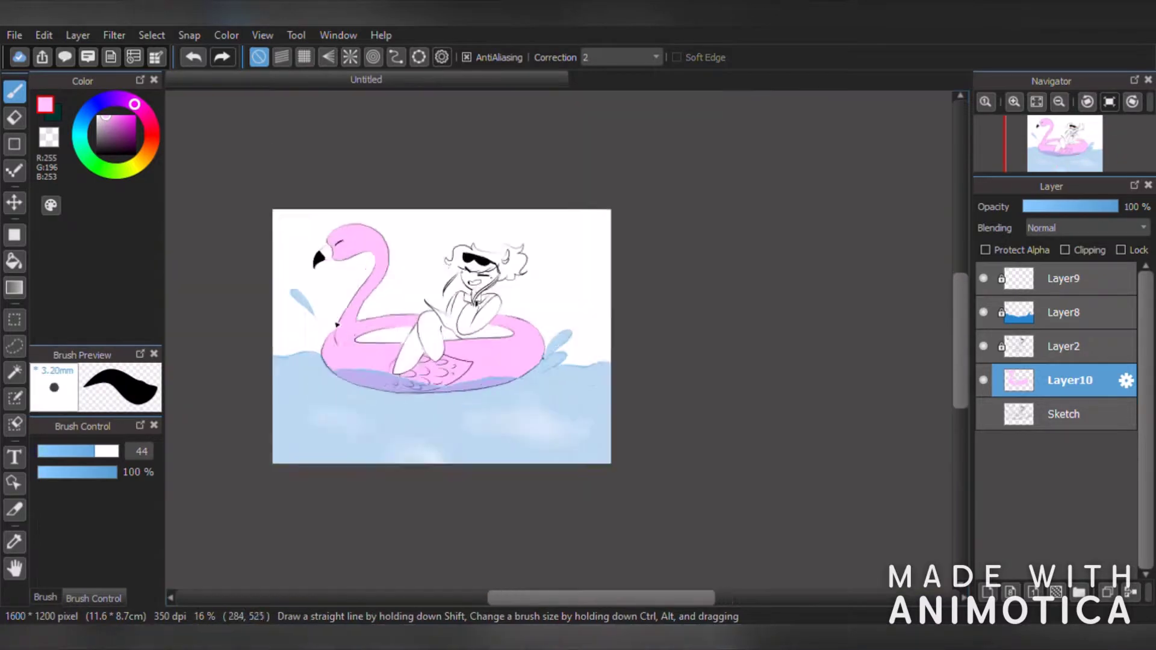
{"action": "scroll", "coordinate": [331, 313], "scroll_direction": "up", "scroll_amount": 2}
{"action": "scroll", "coordinate": [297, 121], "scroll_direction": "up", "scroll_amount": 3}
{"action": "mouse_move", "coordinate": [382, 257]}
{"action": "left_mouse_down"}
{"action": "mouse_move", "coordinate": [321, 245]}
{"action": "mouse_move", "coordinate": [331, 242]}
{"action": "mouse_move", "coordinate": [315, 260]}
{"action": "left_mouse_up"}
{"action": "left_click", "coordinate": [14, 118]}
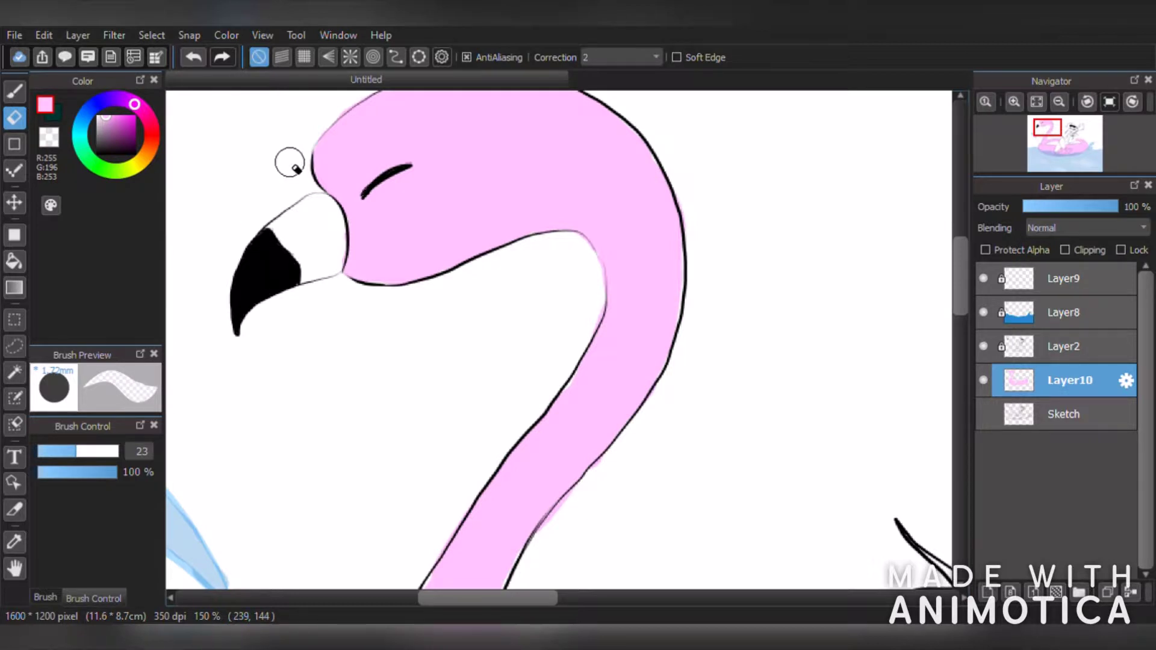
- Review the whole picture, enlarging the canvas view by hiding the side panels
{"action": "scroll", "coordinate": [476, 269], "scroll_direction": "down", "scroll_amount": 4}
{"action": "scroll", "coordinate": [757, 413], "scroll_direction": "up", "scroll_amount": 2}
{"action": "scroll", "coordinate": [776, 413], "scroll_direction": "down", "scroll_amount": 1}
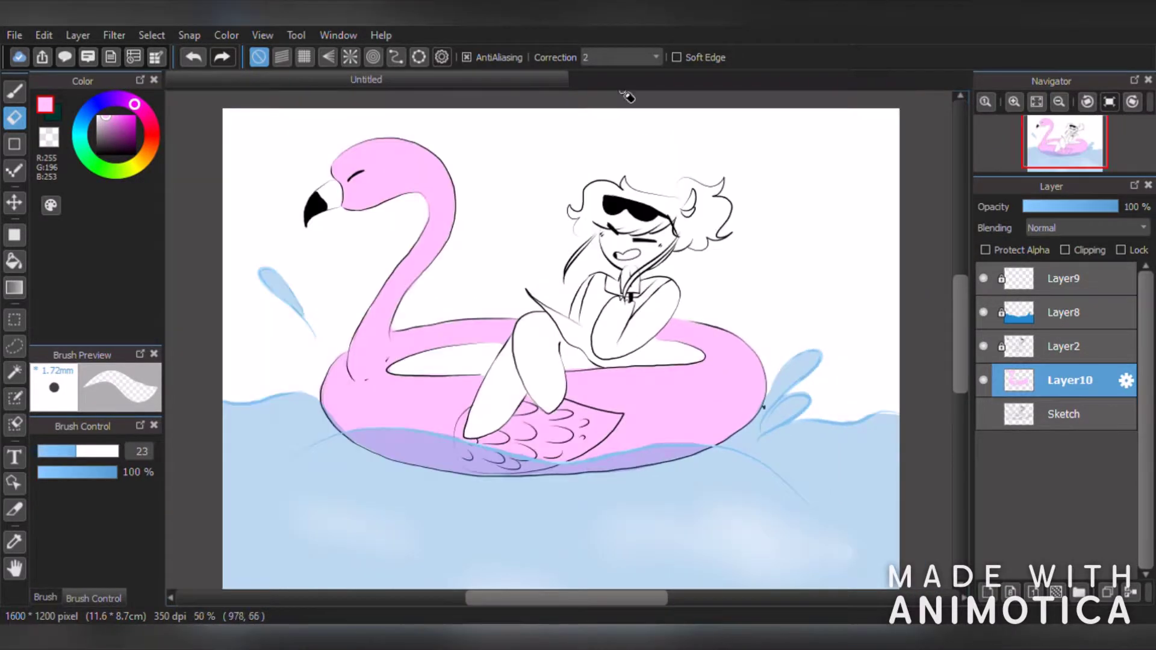
{"action": "left_click", "coordinate": [338, 35]}
{"action": "key", "text": "Tab"}
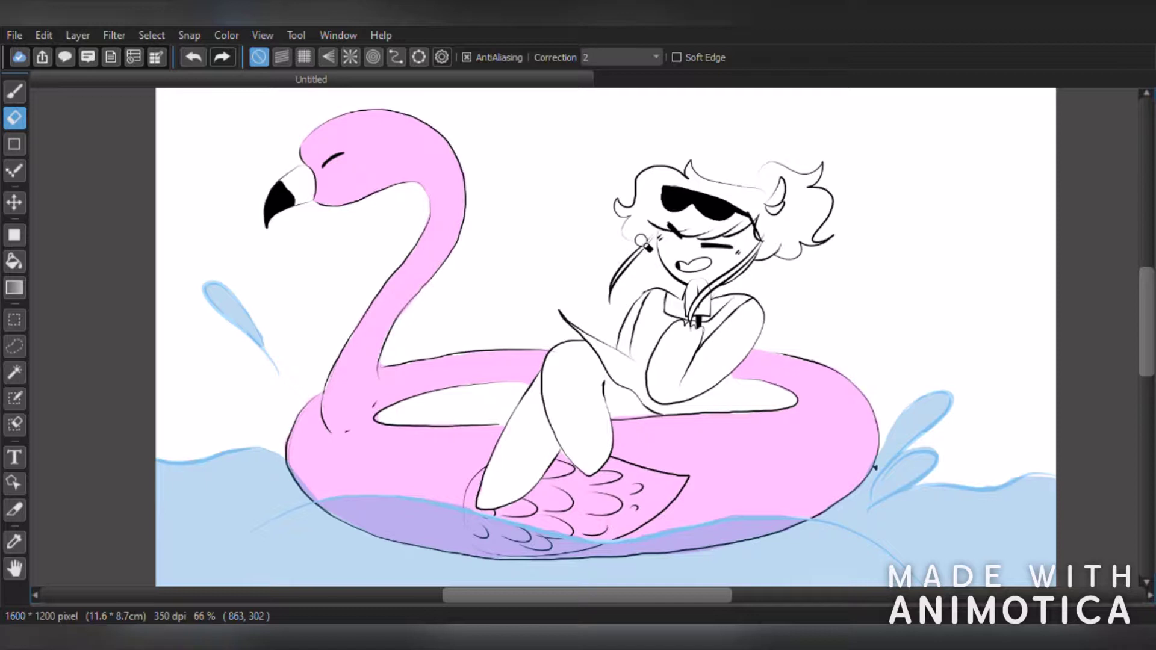
{"action": "scroll", "coordinate": [641, 241], "scroll_direction": "down", "scroll_amount": 2}
{"action": "scroll", "coordinate": [475, 544], "scroll_direction": "up", "scroll_amount": 1}
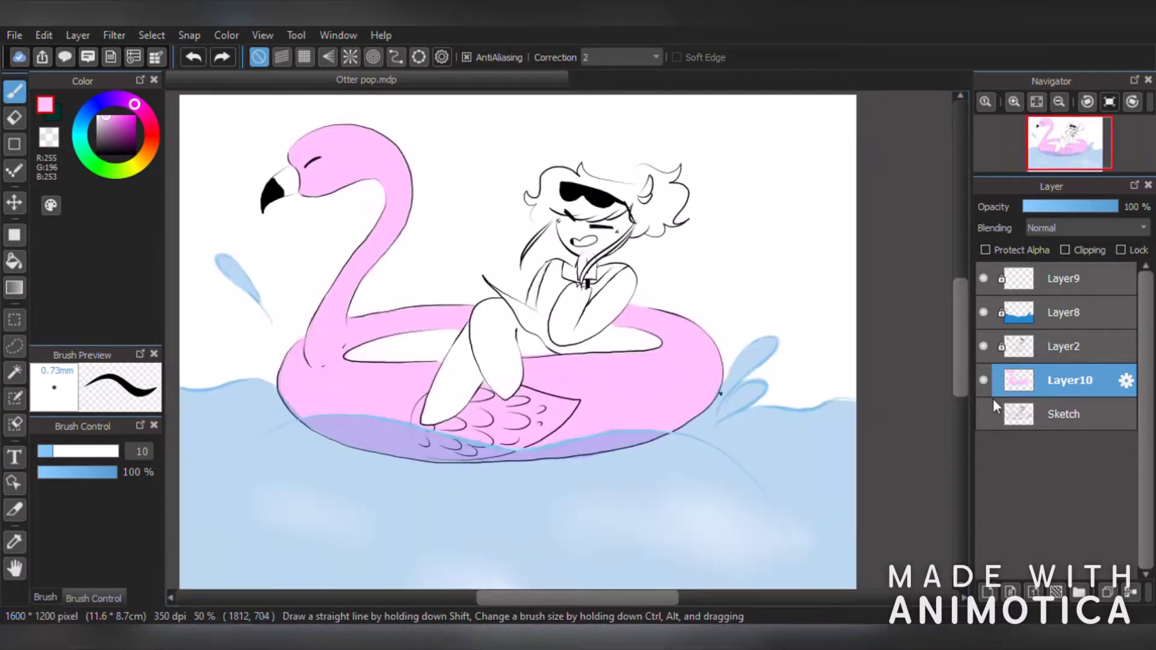
- Clean up the pink along the rear edge of the flamingo's neck, filling gaps and erasing overflow
{"action": "scroll", "coordinate": [276, 316], "scroll_direction": "up", "scroll_amount": 5}
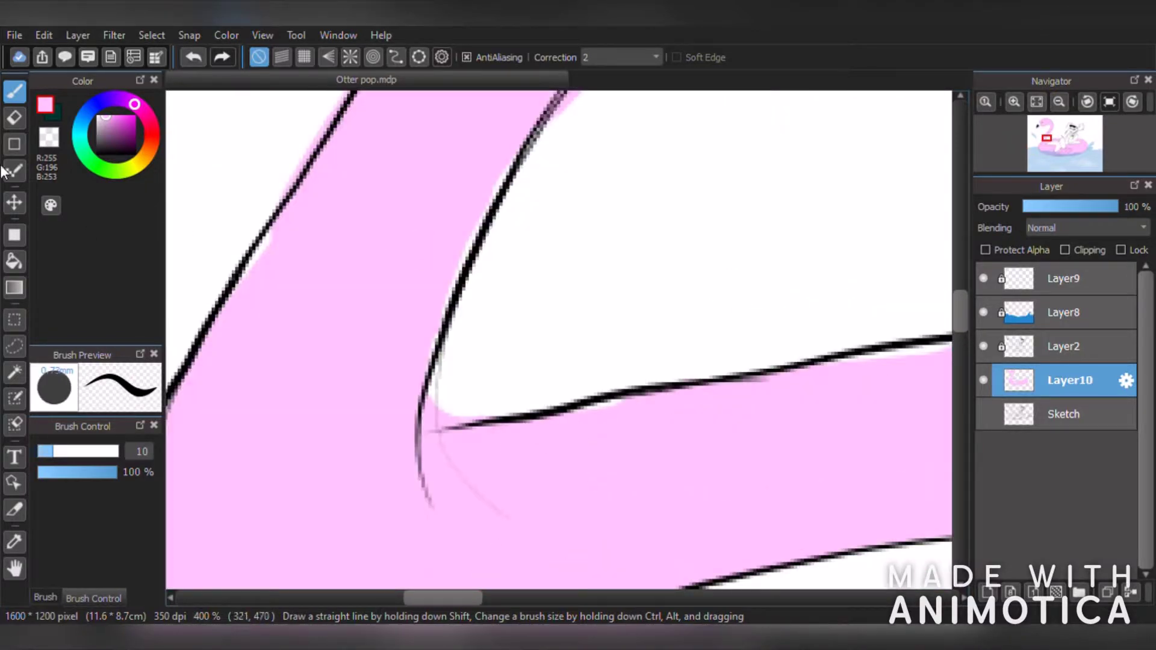
{"action": "left_click", "coordinate": [14, 118]}
{"action": "left_click", "coordinate": [14, 91]}
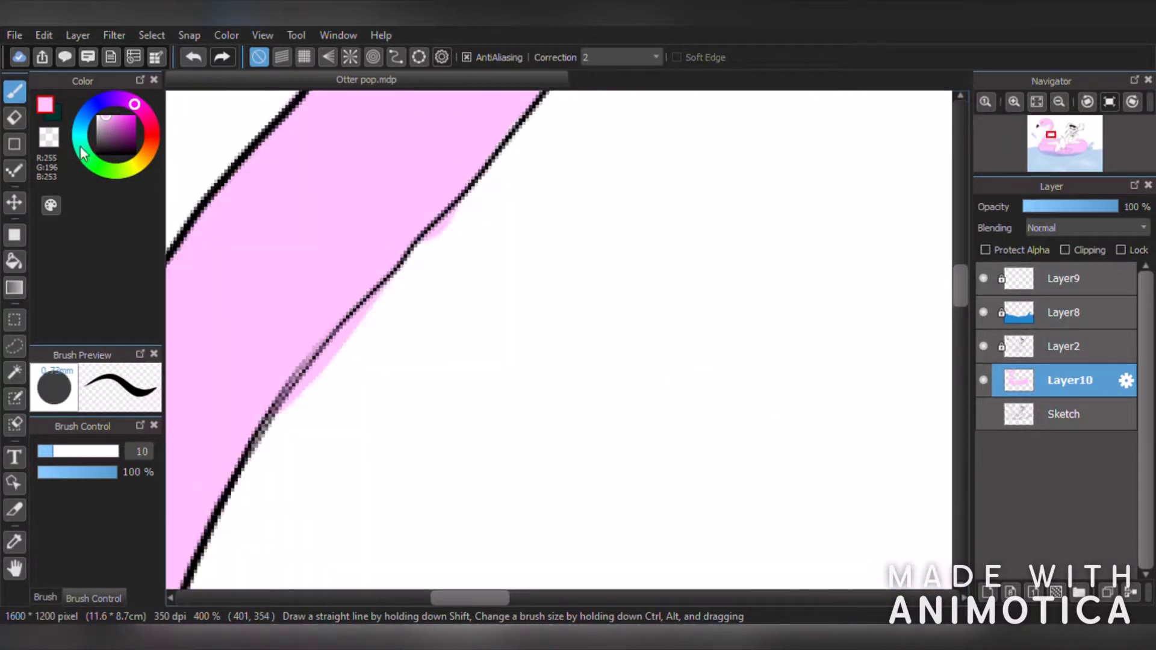
{"action": "key", "text": "e"}
{"action": "left_click", "coordinate": [15, 91]}
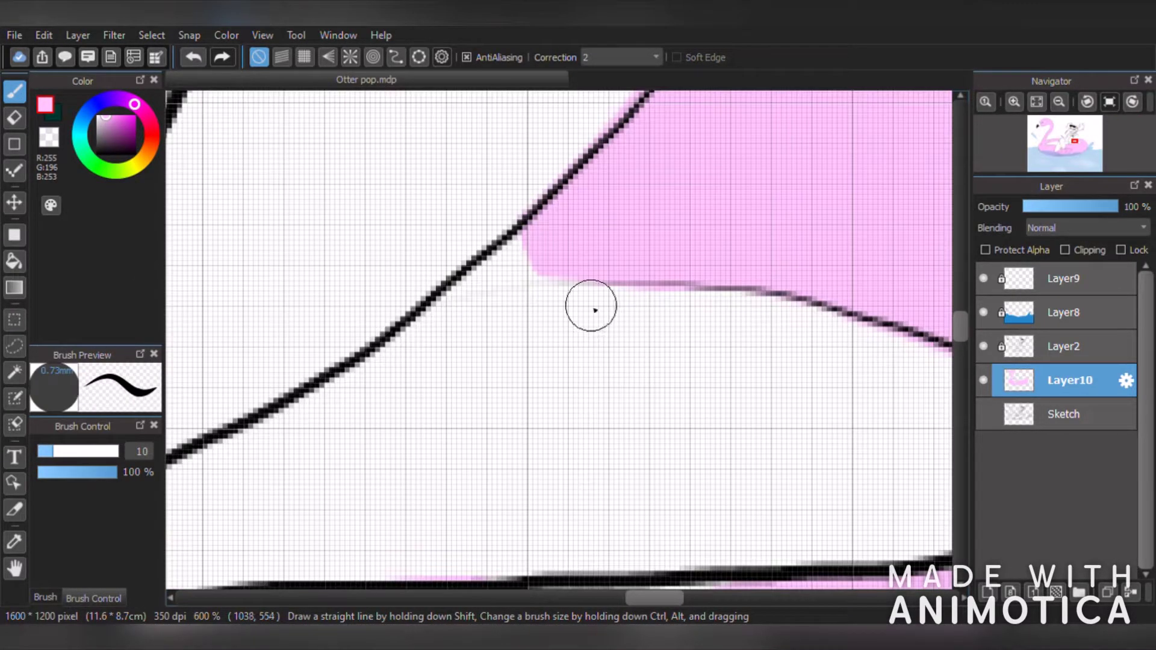
- Paint the missing pink between the girl's arm and the rear opening's upper edge, and erase the overflow
{"action": "left_click_drag", "start_coordinate": [370, 247], "coordinate": [605, 263]}
{"action": "left_click", "coordinate": [15, 118]}
{"action": "left_click_drag", "start_coordinate": [364, 247], "coordinate": [518, 253]}
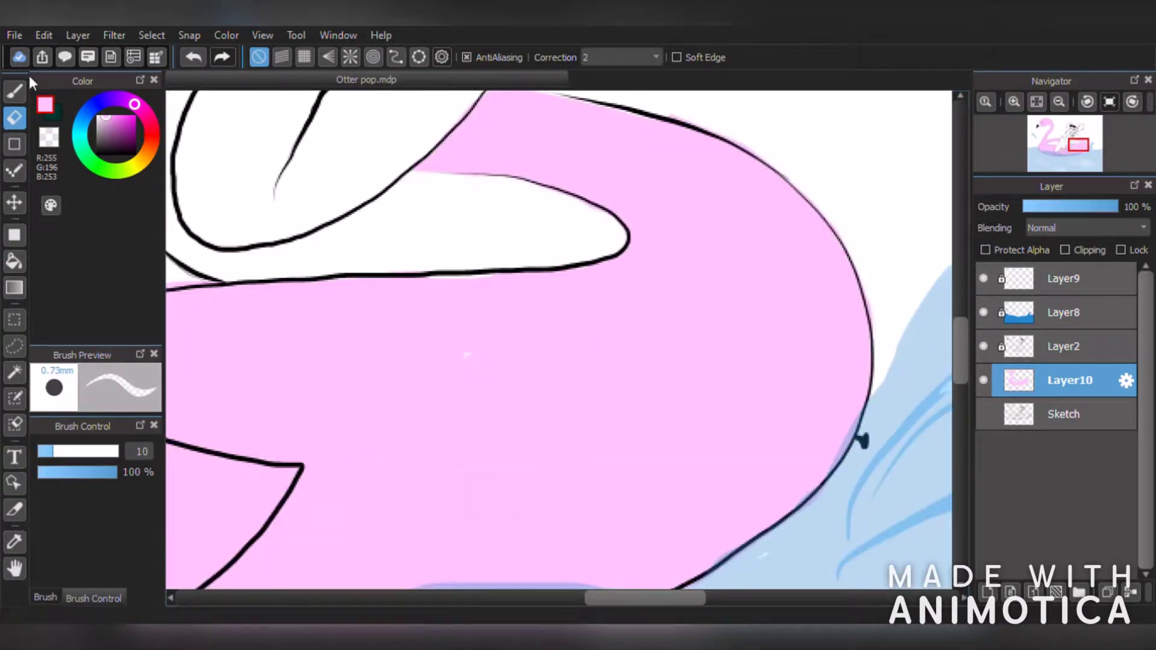
- Fill the front part of the float's opening with darker pink, RGB 236, 140, 255, on Layer10
{"action": "left_click", "coordinate": [23, 87]}
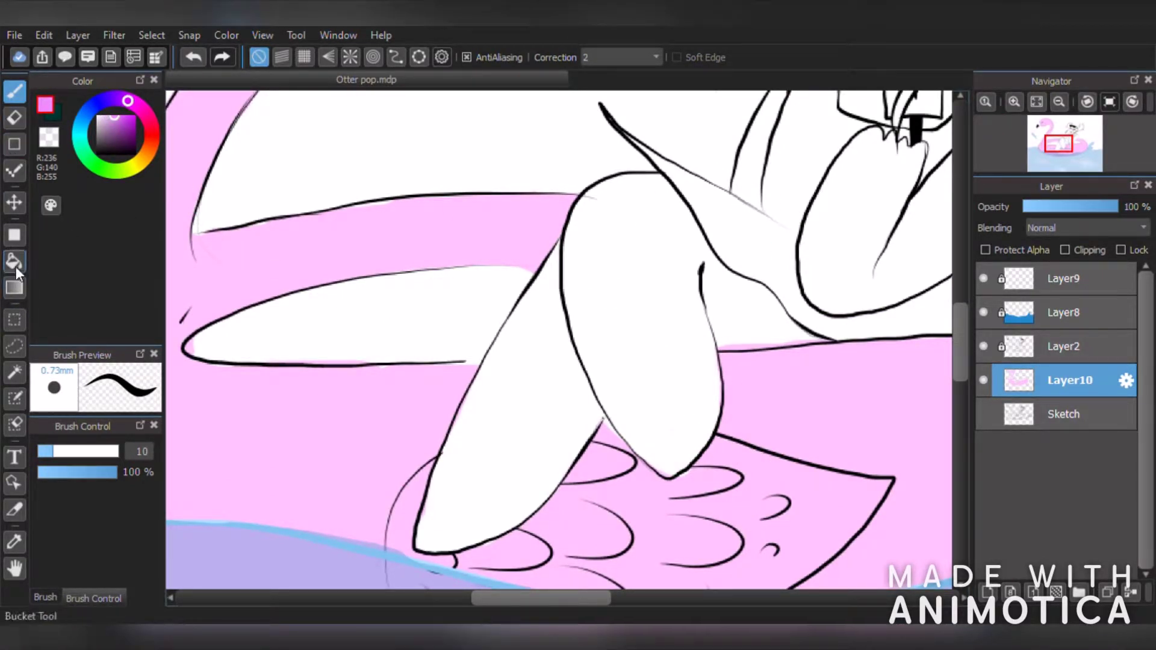
{"action": "left_click", "coordinate": [15, 263]}
{"action": "left_click", "coordinate": [361, 304]}
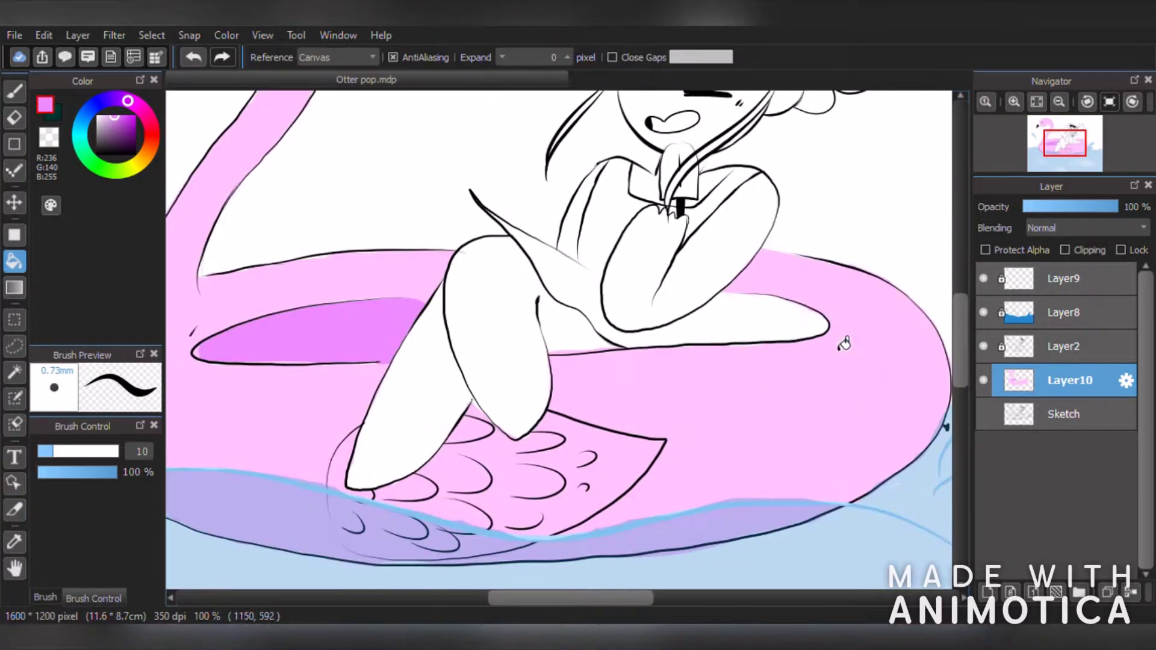
{"action": "left_click", "coordinate": [834, 333]}
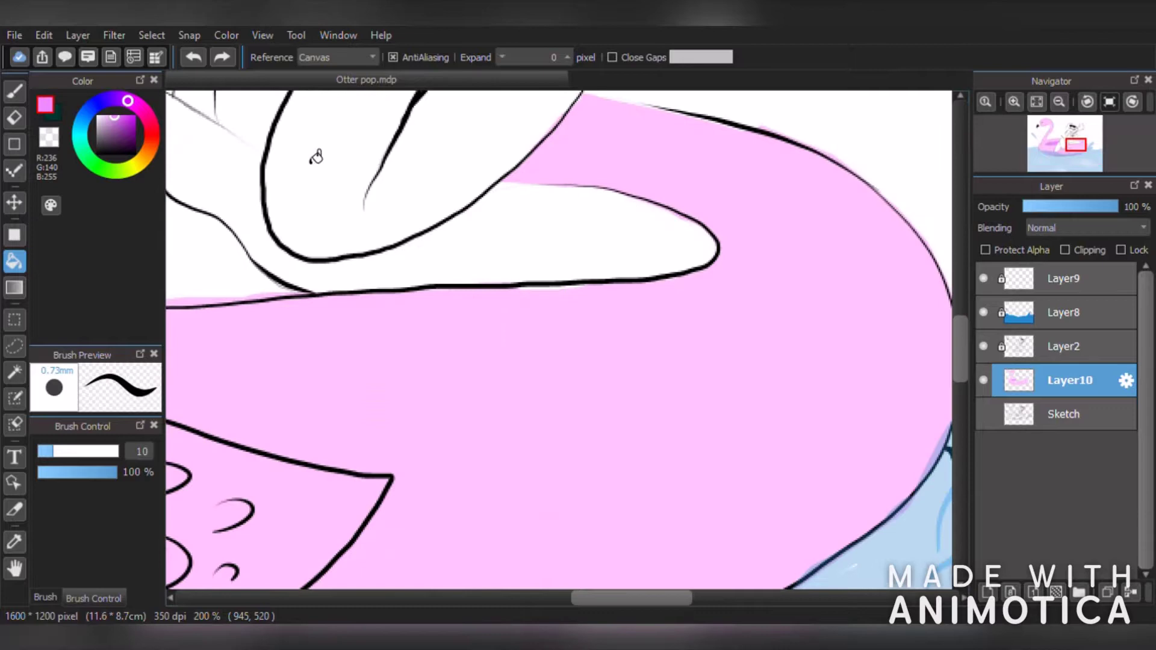
- Close the outline gap between the girl's arm and the float's opening with a black line on Layer2, using brush size 3
{"action": "key", "text": "b"}
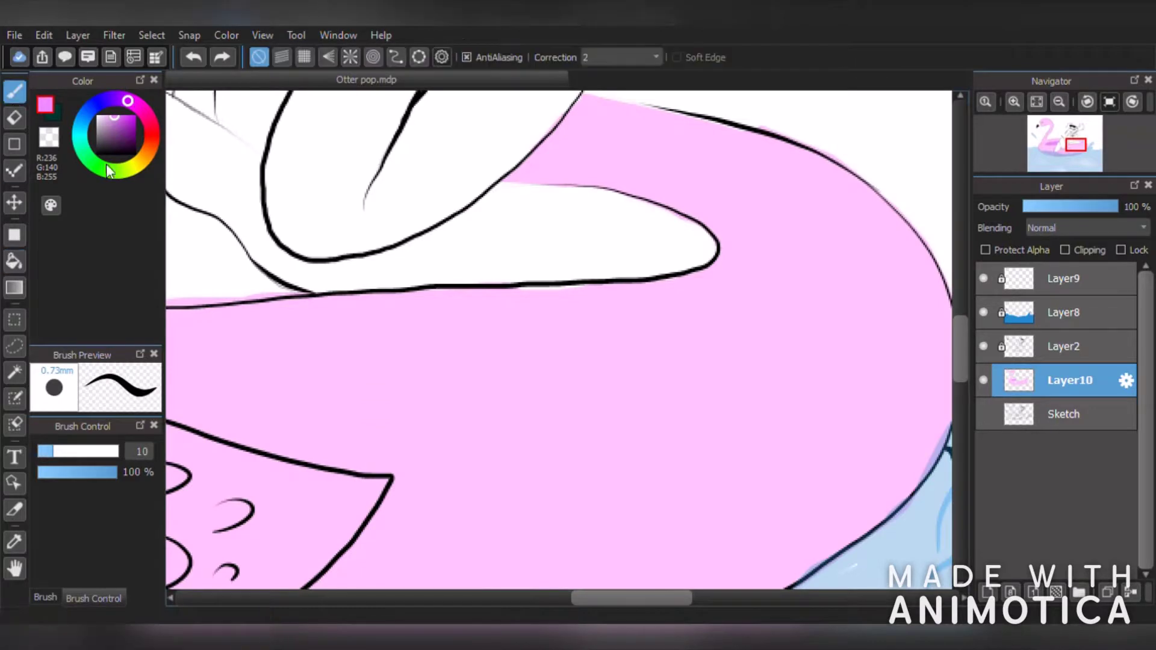
{"action": "left_click", "coordinate": [1065, 351]}
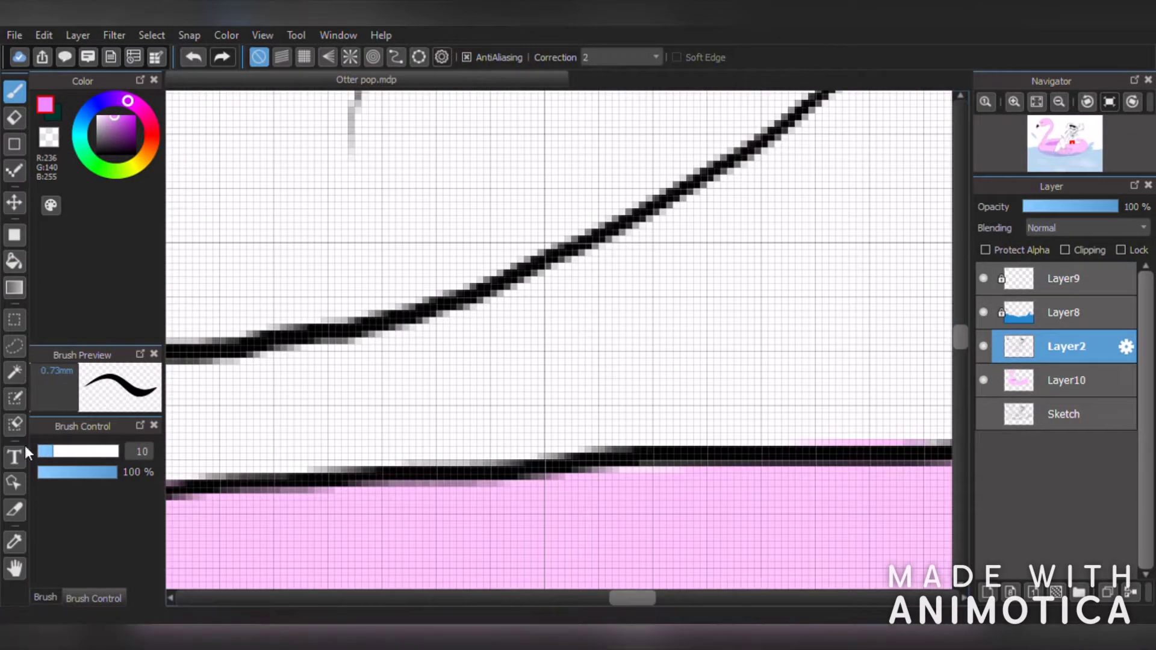
{"action": "left_click", "coordinate": [45, 597]}
{"action": "left_click", "coordinate": [71, 598]}
{"action": "left_click_drag", "start_coordinate": [277, 362], "coordinate": [427, 482]}
{"action": "key", "text": "ctrl+z"}
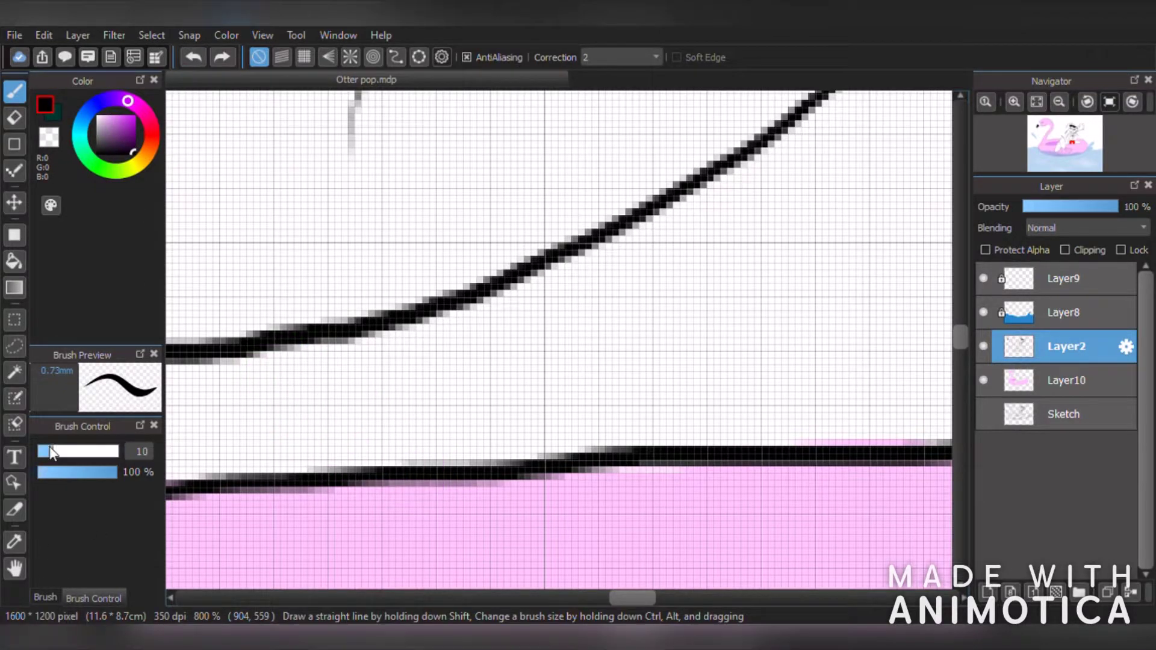
{"action": "left_click_drag", "start_coordinate": [51, 453], "coordinate": [41, 451]}
{"action": "left_click_drag", "start_coordinate": [233, 337], "coordinate": [427, 477]}
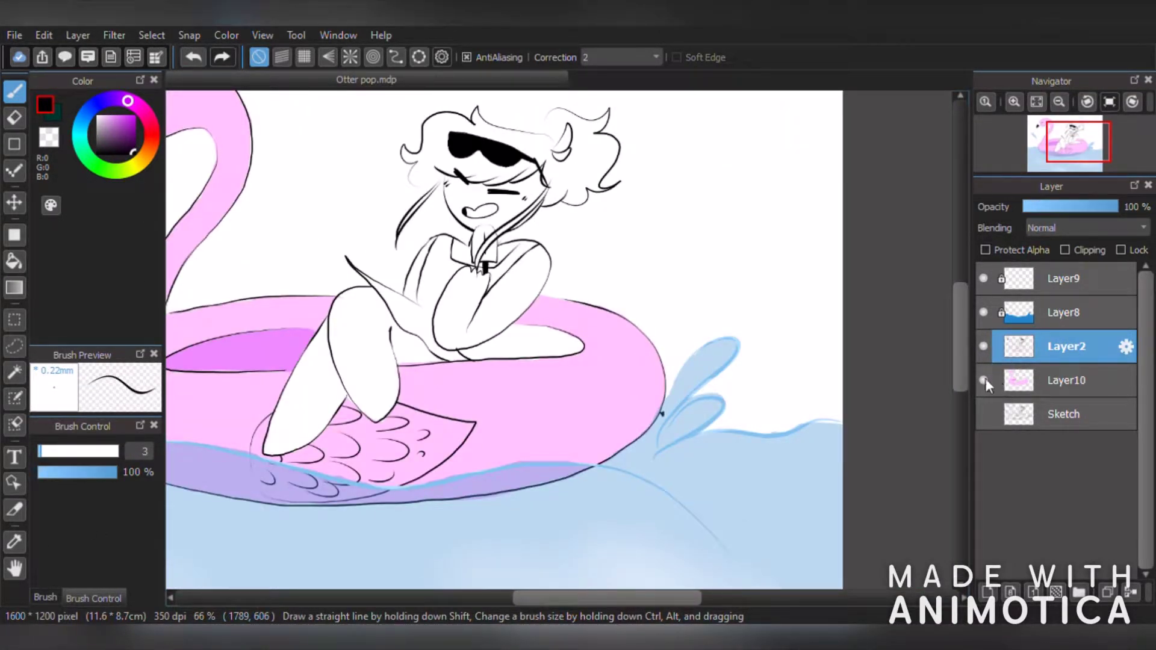
- Fill the rear part of the float's opening on Layer10 with the same darker pink, RGB 236, 140, 255
{"action": "left_click", "coordinate": [1065, 380]}
{"action": "left_click", "coordinate": [204, 136], "text": "alt"}
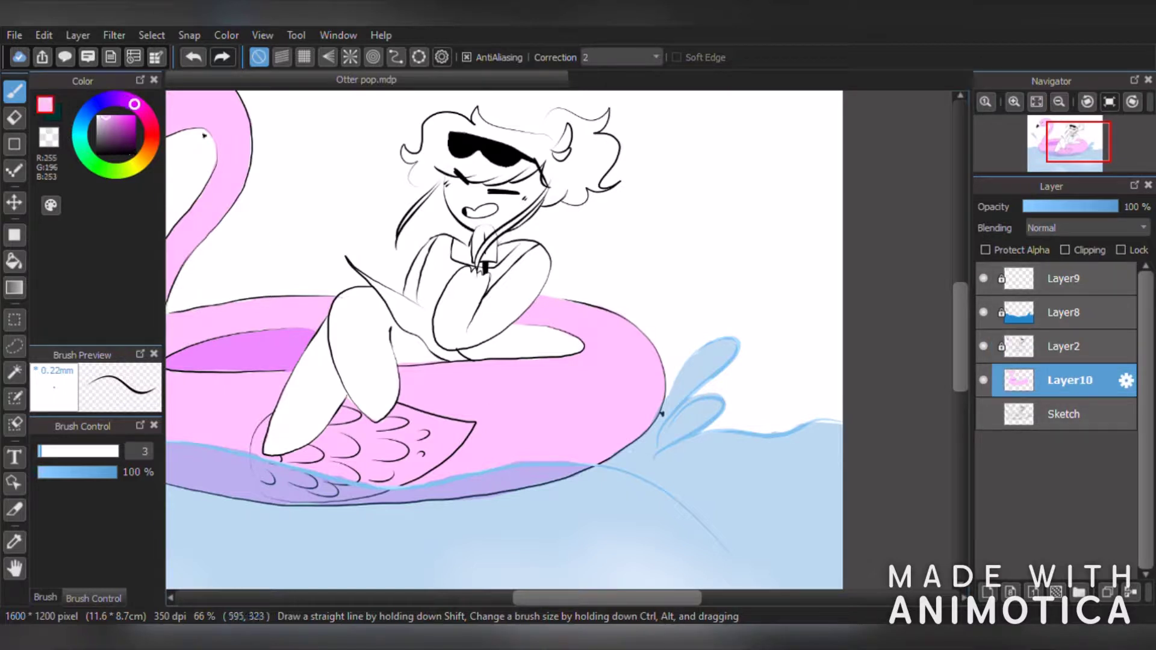
{"action": "left_click", "coordinate": [14, 261]}
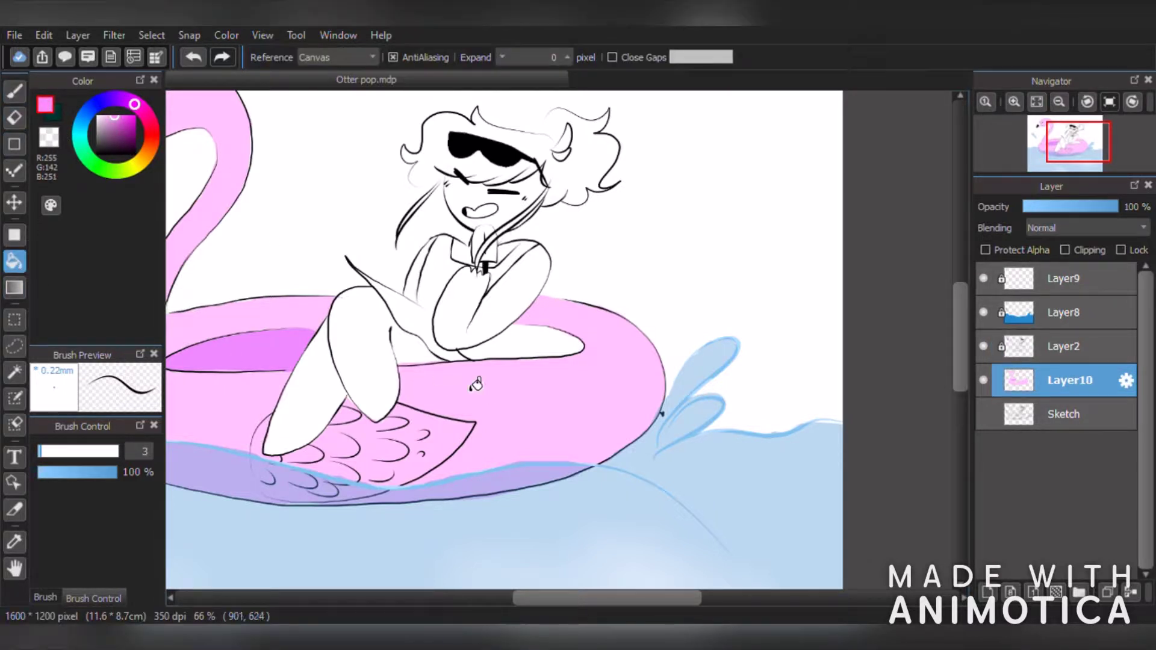
{"action": "left_click", "coordinate": [499, 352]}
{"action": "scroll", "coordinate": [384, 319], "scroll_direction": "down", "scroll_amount": 5}
{"action": "scroll", "coordinate": [310, 337], "scroll_direction": "up", "scroll_amount": 3}
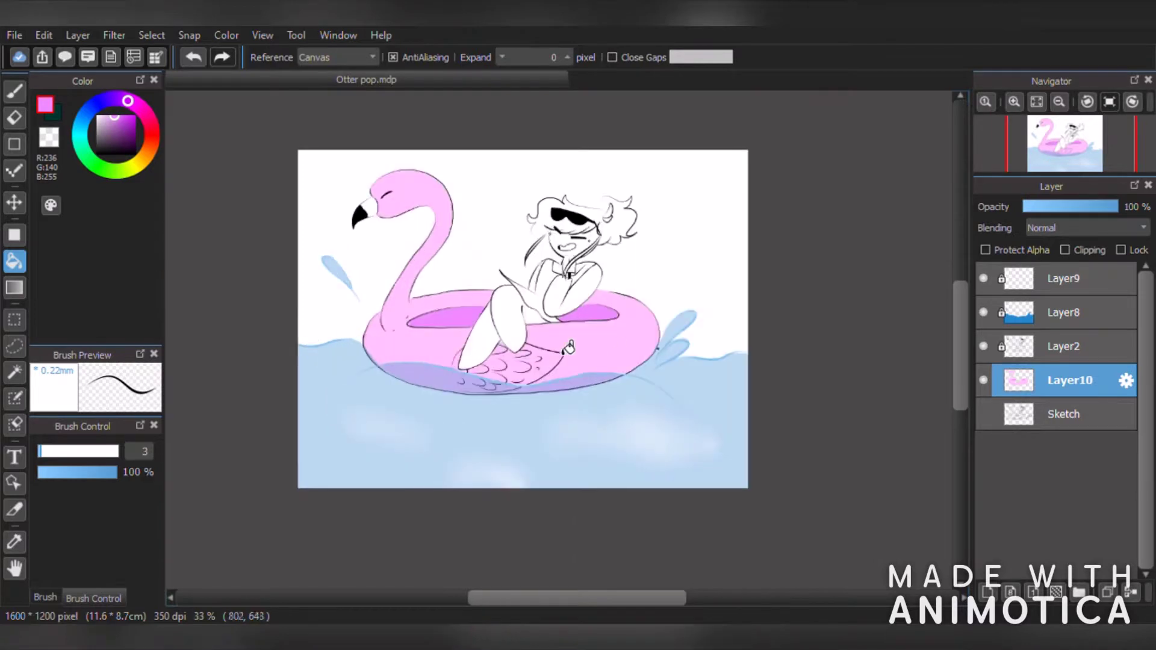
- Paint over the white gaps along the rear opening's edges with the matching pinks, using brush size 8.4
{"action": "scroll", "coordinate": [602, 328], "scroll_direction": "up", "scroll_amount": 7}
{"action": "left_click", "coordinate": [596, 421], "text": "alt"}
{"action": "key", "text": "b"}
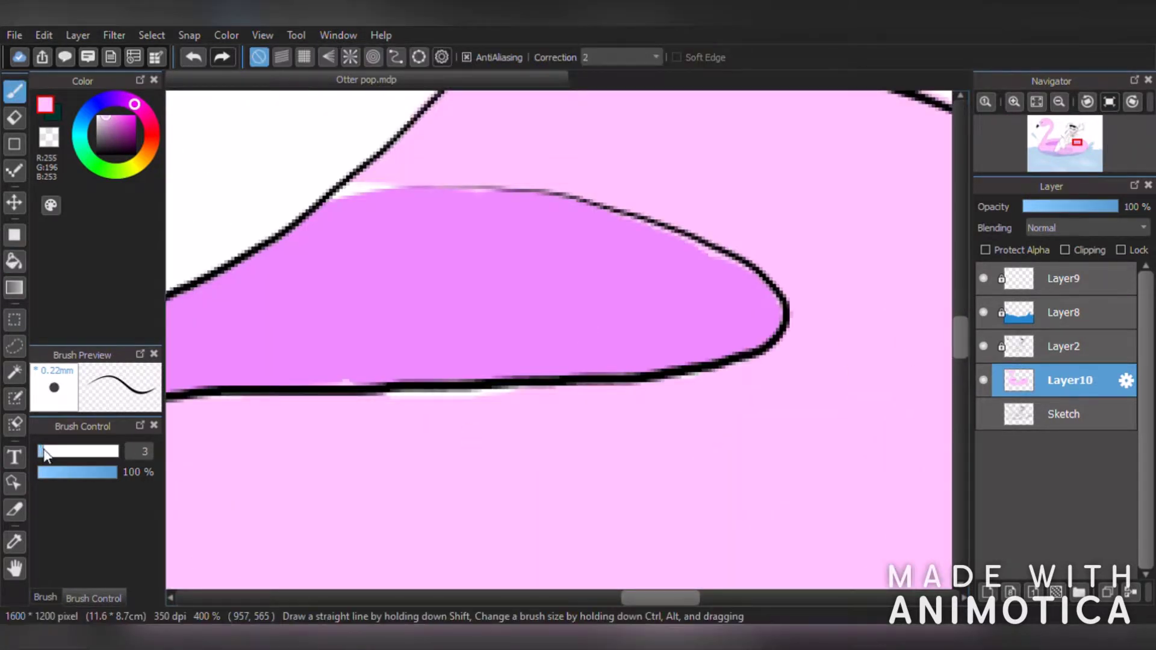
{"action": "left_click_drag", "start_coordinate": [45, 455], "coordinate": [50, 453]}
{"action": "left_click_drag", "start_coordinate": [348, 198], "coordinate": [508, 207]}
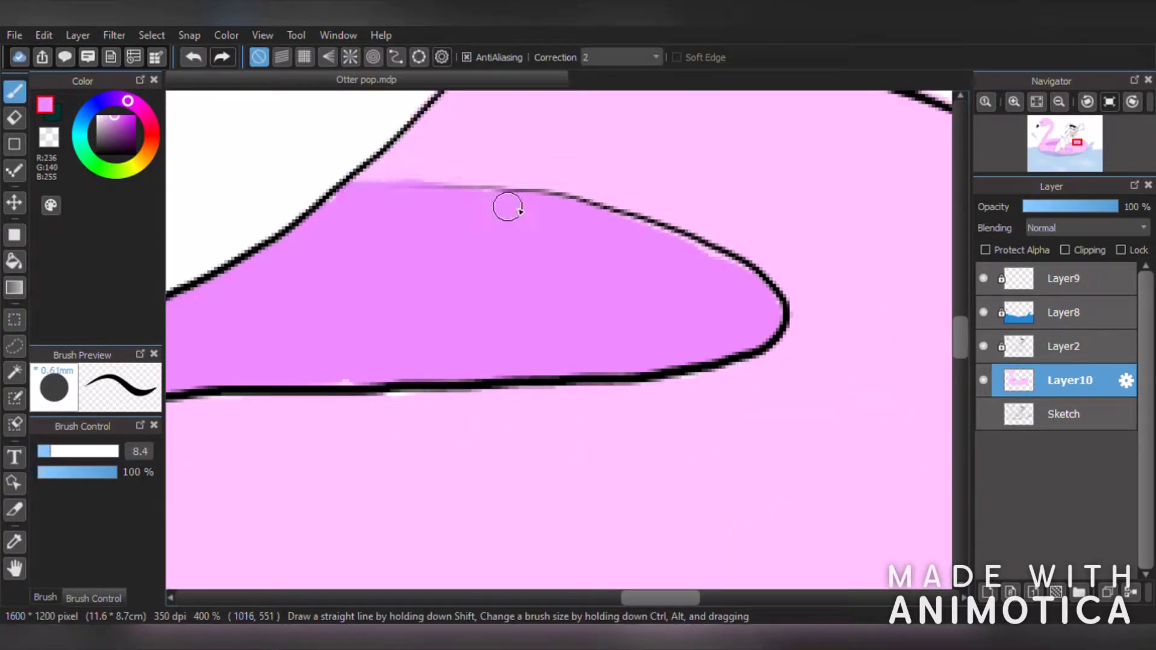
- Inspect the float's opening on both sides of the girl for unfilled gaps
{"action": "scroll", "coordinate": [355, 322], "scroll_direction": "down", "scroll_amount": 8}
{"action": "scroll", "coordinate": [355, 319], "scroll_direction": "up", "scroll_amount": 6}
{"action": "scroll", "coordinate": [350, 370], "scroll_direction": "down", "scroll_amount": 4}
{"action": "scroll", "coordinate": [238, 380], "scroll_direction": "up", "scroll_amount": 5}
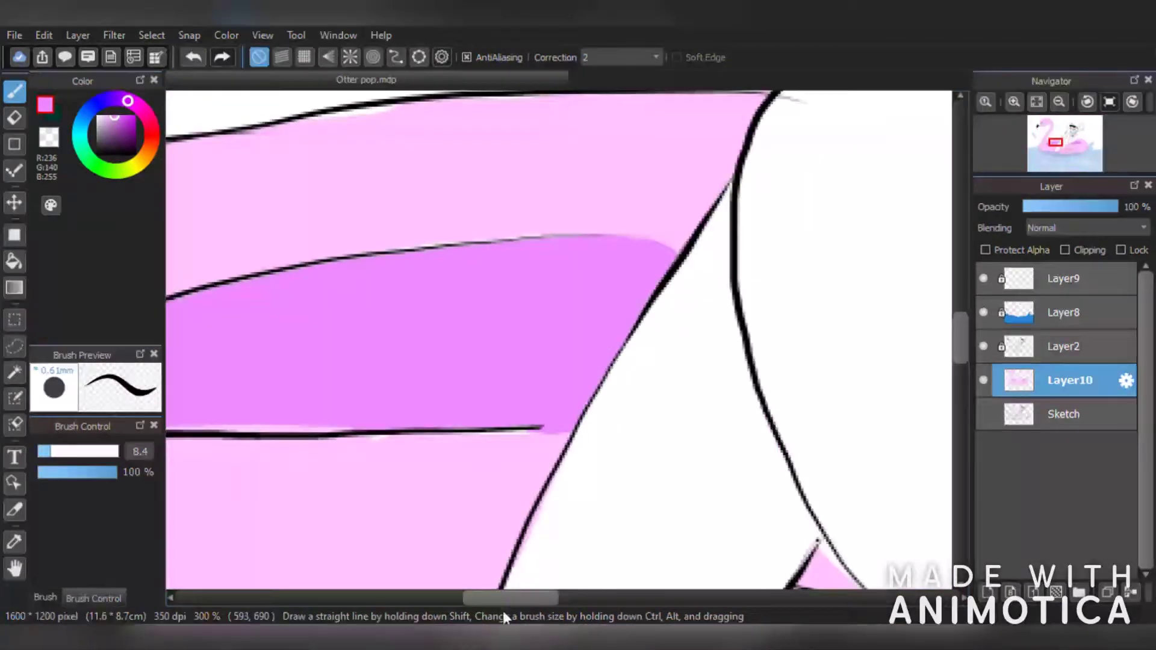
{"action": "left_click_drag", "start_coordinate": [503, 599], "coordinate": [467, 593]}
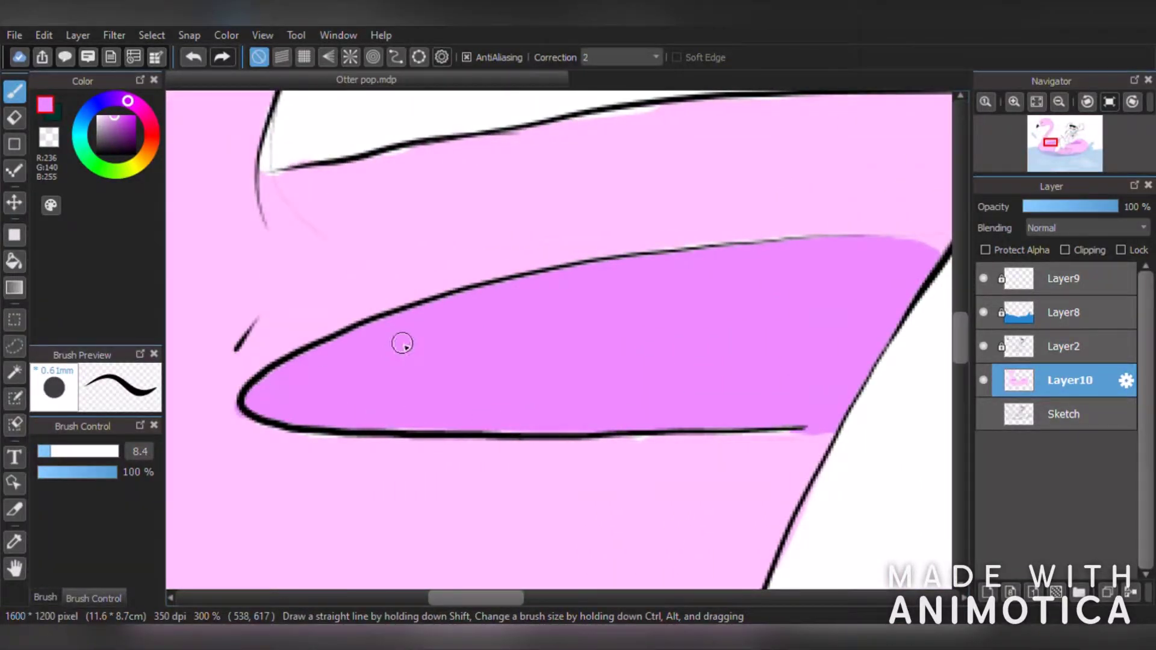
{"action": "scroll", "coordinate": [469, 229], "scroll_direction": "down", "scroll_amount": 3}
{"action": "scroll", "coordinate": [626, 185], "scroll_direction": "down", "scroll_amount": 4}
{"action": "scroll", "coordinate": [620, 157], "scroll_direction": "up", "scroll_amount": 4}
{"action": "scroll", "coordinate": [694, 230], "scroll_direction": "down", "scroll_amount": 2}
{"action": "scroll", "coordinate": [668, 316], "scroll_direction": "up", "scroll_amount": 2}
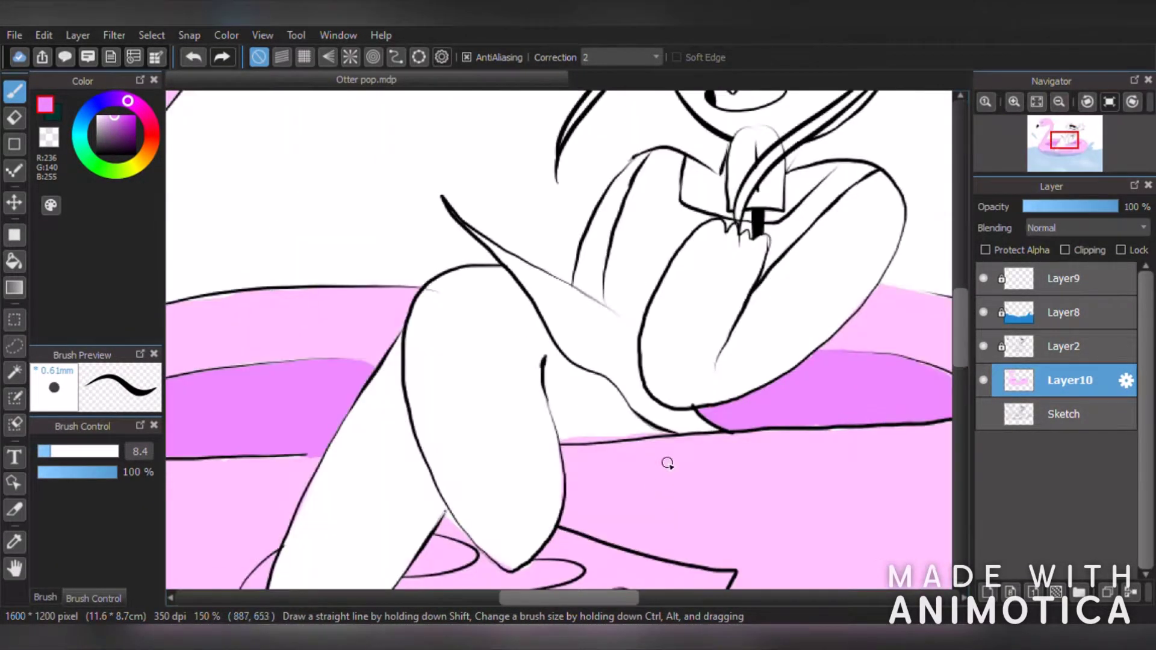
- Paint the girl's hair around the sunglasses dark brown, RGB 67, 53, 35, with brush size 42
{"action": "scroll", "coordinate": [678, 458], "scroll_direction": "down", "scroll_amount": 2}
{"action": "scroll", "coordinate": [758, 264], "scroll_direction": "up", "scroll_amount": 4}
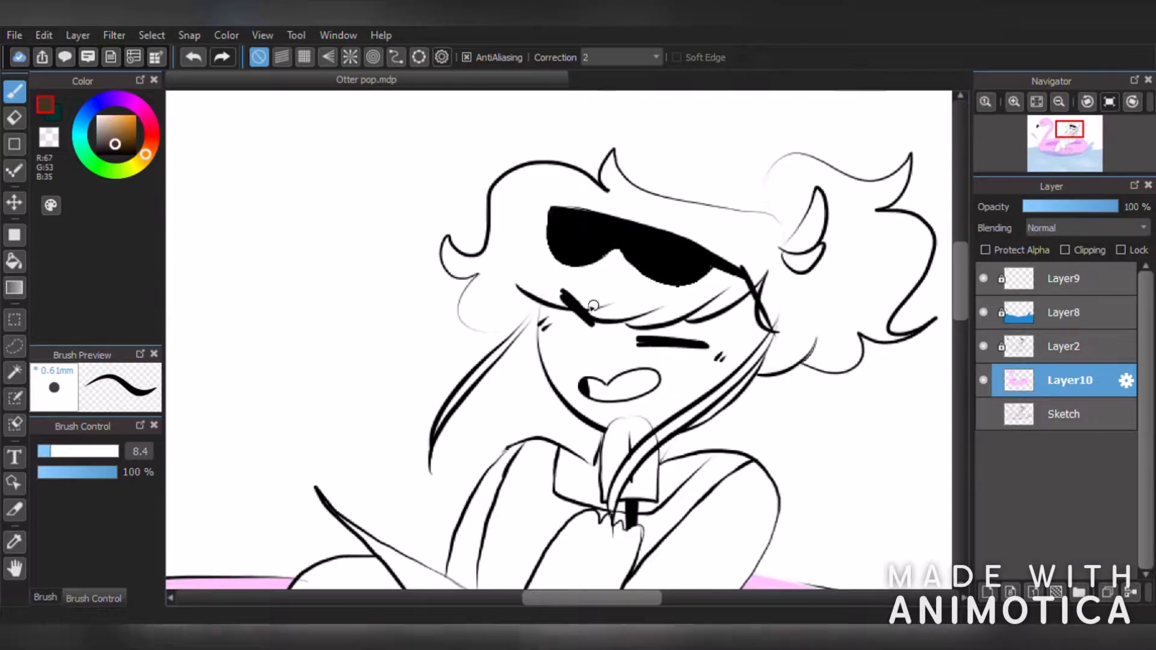
{"action": "scroll", "coordinate": [510, 268], "scroll_direction": "up", "scroll_amount": 1}
{"action": "left_click_drag", "start_coordinate": [107, 453], "coordinate": [94, 453]}
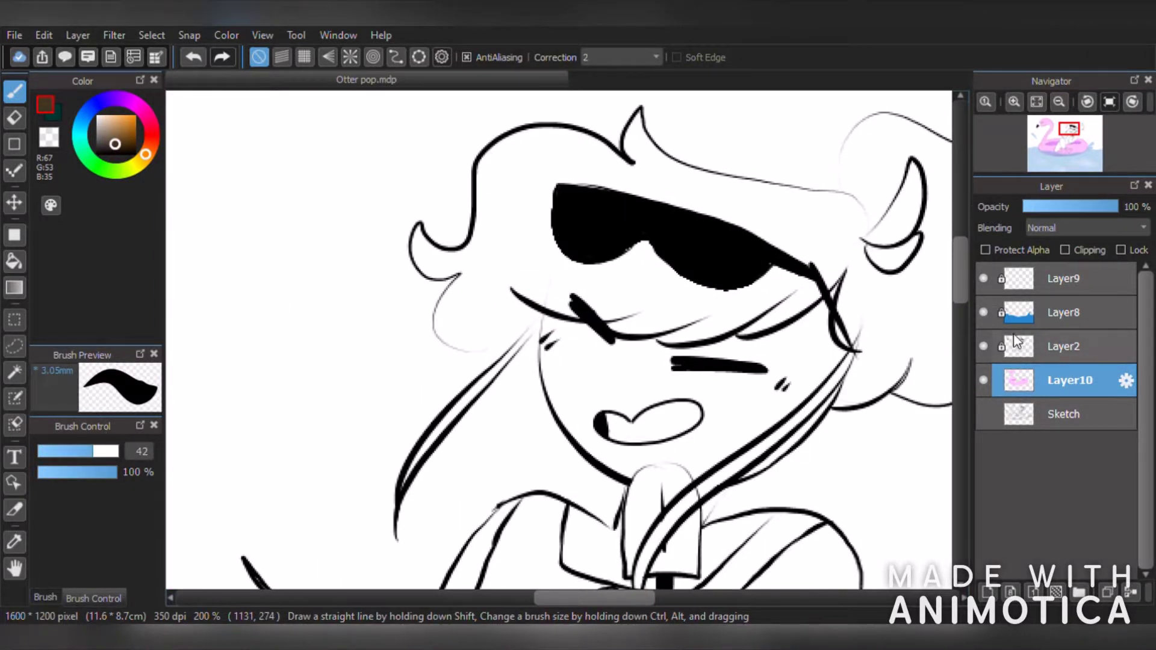
{"action": "mouse_move", "coordinate": [541, 217]}
{"action": "left_mouse_down"}
{"action": "mouse_move", "coordinate": [614, 207]}
{"action": "mouse_move", "coordinate": [570, 166]}
{"action": "mouse_move", "coordinate": [524, 161]}
{"action": "mouse_move", "coordinate": [547, 250]}
{"action": "mouse_move", "coordinate": [542, 280]}
{"action": "left_mouse_up"}
{"action": "left_click_drag", "start_coordinate": [740, 217], "coordinate": [530, 286]}
{"action": "mouse_move", "coordinate": [698, 301]}
{"action": "left_mouse_down"}
{"action": "mouse_move", "coordinate": [645, 284]}
{"action": "mouse_move", "coordinate": [555, 297]}
{"action": "left_mouse_up"}
{"action": "left_click", "coordinate": [200, 57]}
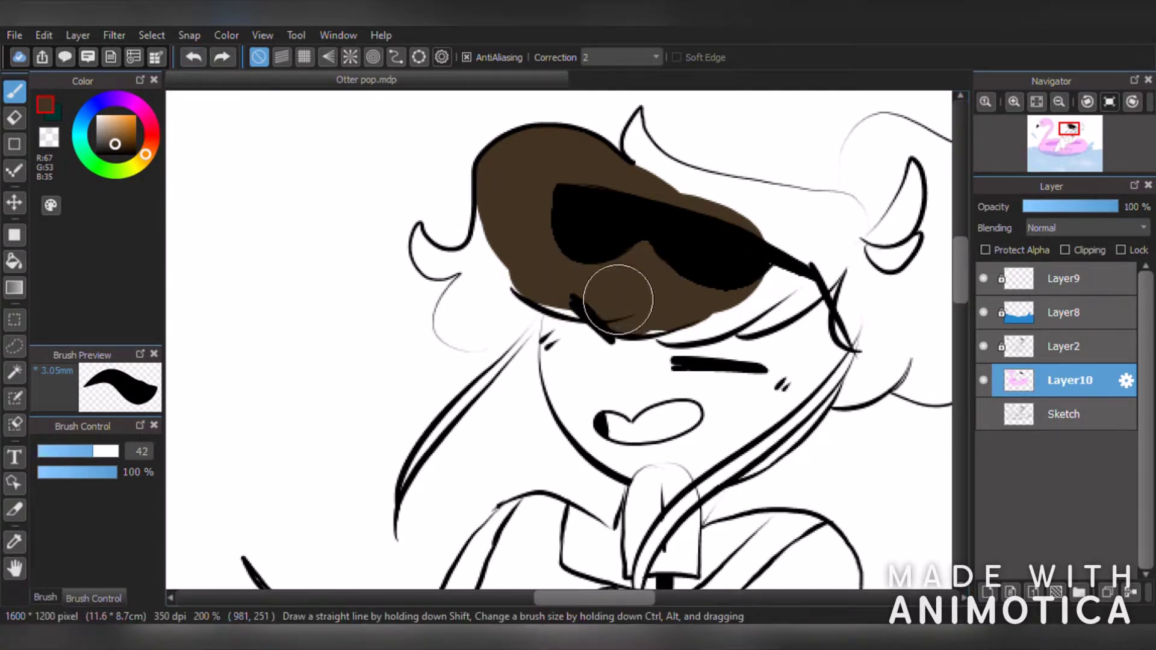
- Extend the dark brown over the rest of the fringe, the main back hair and the curl beside the cheek
{"action": "mouse_move", "coordinate": [551, 272]}
{"action": "left_mouse_down"}
{"action": "mouse_move", "coordinate": [757, 268]}
{"action": "mouse_move", "coordinate": [725, 292]}
{"action": "mouse_move", "coordinate": [671, 303]}
{"action": "mouse_move", "coordinate": [720, 294]}
{"action": "mouse_move", "coordinate": [711, 306]}
{"action": "mouse_move", "coordinate": [678, 290]}
{"action": "mouse_move", "coordinate": [756, 298]}
{"action": "mouse_move", "coordinate": [737, 301]}
{"action": "mouse_move", "coordinate": [733, 292]}
{"action": "mouse_move", "coordinate": [771, 292]}
{"action": "mouse_move", "coordinate": [814, 239]}
{"action": "left_mouse_up"}
{"action": "scroll", "coordinate": [814, 238], "scroll_direction": "down", "scroll_amount": 2}
{"action": "scroll", "coordinate": [885, 241], "scroll_direction": "up", "scroll_amount": 2}
{"action": "mouse_move", "coordinate": [761, 271]}
{"action": "left_mouse_down"}
{"action": "mouse_move", "coordinate": [775, 206]}
{"action": "mouse_move", "coordinate": [753, 250]}
{"action": "mouse_move", "coordinate": [674, 234]}
{"action": "mouse_move", "coordinate": [518, 256]}
{"action": "mouse_move", "coordinate": [563, 201]}
{"action": "mouse_move", "coordinate": [640, 219]}
{"action": "mouse_move", "coordinate": [692, 253]}
{"action": "mouse_move", "coordinate": [900, 245]}
{"action": "mouse_move", "coordinate": [854, 315]}
{"action": "mouse_move", "coordinate": [867, 297]}
{"action": "mouse_move", "coordinate": [797, 330]}
{"action": "mouse_move", "coordinate": [670, 217]}
{"action": "mouse_move", "coordinate": [732, 322]}
{"action": "mouse_move", "coordinate": [756, 336]}
{"action": "left_mouse_up"}
{"action": "scroll", "coordinate": [711, 264], "scroll_direction": "down", "scroll_amount": 1}
{"action": "scroll", "coordinate": [711, 263], "scroll_direction": "up", "scroll_amount": 1}
{"action": "left_click_drag", "start_coordinate": [383, 270], "coordinate": [338, 309]}
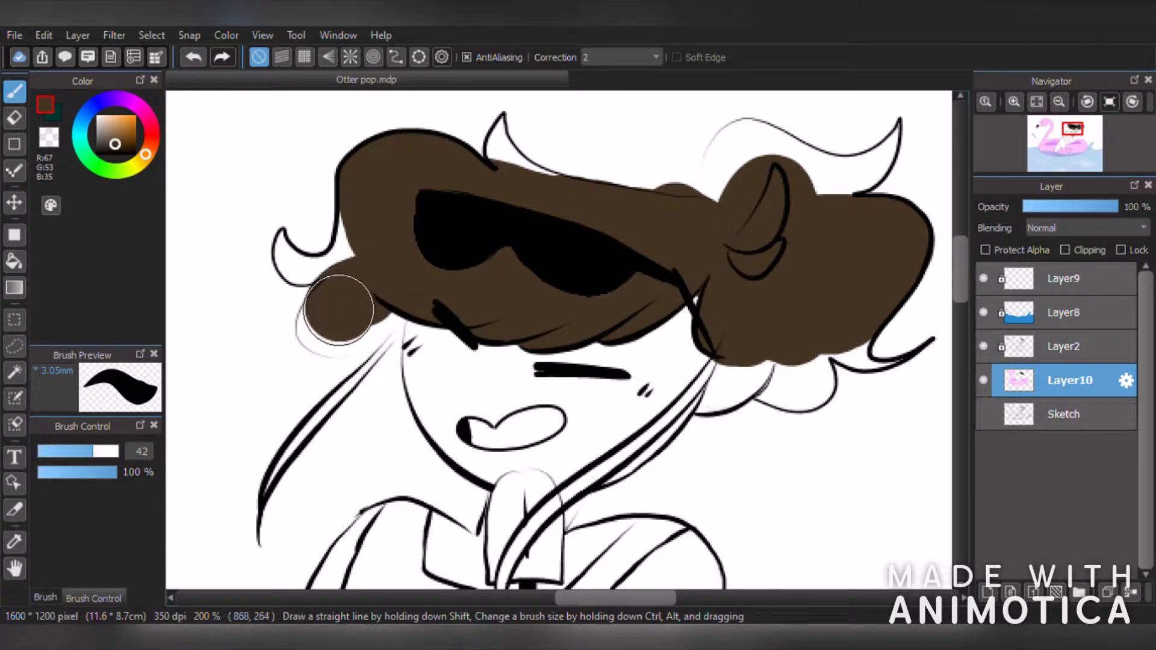
- Rework the brown curl beside the girl's cheek, undoing uneven strokes and erasing the overflow along its lower edge
{"action": "left_click", "coordinate": [200, 61]}
{"action": "scroll", "coordinate": [225, 349], "scroll_direction": "up", "scroll_amount": 3}
{"action": "mouse_move", "coordinate": [644, 124]}
{"action": "left_mouse_down"}
{"action": "mouse_move", "coordinate": [592, 203]}
{"action": "mouse_move", "coordinate": [655, 201]}
{"action": "mouse_move", "coordinate": [571, 237]}
{"action": "mouse_move", "coordinate": [513, 289]}
{"action": "mouse_move", "coordinate": [663, 180]}
{"action": "left_mouse_up"}
{"action": "left_click", "coordinate": [200, 60]}
{"action": "scroll", "coordinate": [519, 176], "scroll_direction": "down", "scroll_amount": 2}
{"action": "scroll", "coordinate": [568, 151], "scroll_direction": "up", "scroll_amount": 2}
{"action": "scroll", "coordinate": [675, 176], "scroll_direction": "down", "scroll_amount": 3}
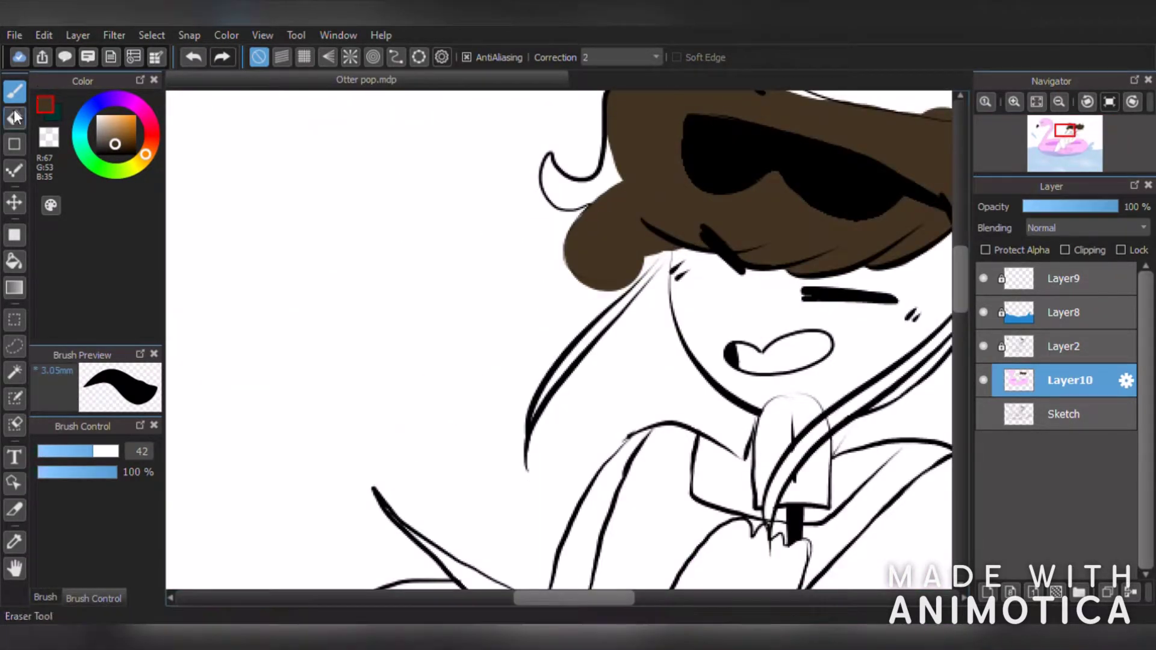
{"action": "key", "text": "e"}
{"action": "key", "text": "b"}
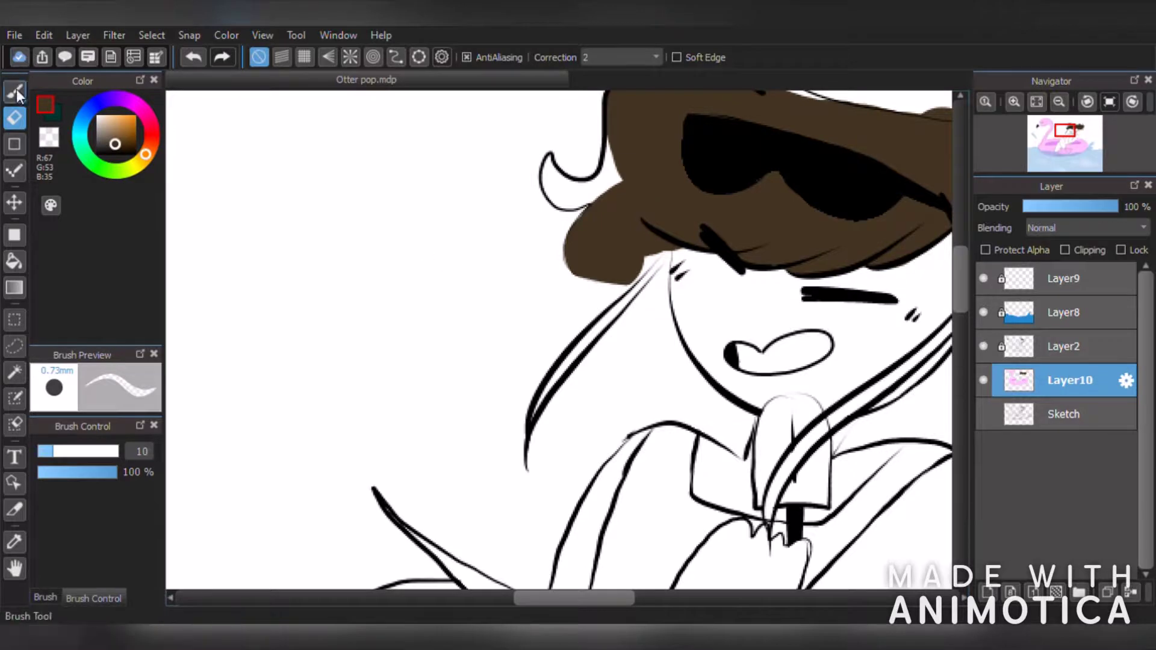
- Paint the two long hair strands framing the girl's face dark brown
{"action": "mouse_move", "coordinate": [686, 283]}
{"action": "left_mouse_down"}
{"action": "mouse_move", "coordinate": [619, 245]}
{"action": "mouse_move", "coordinate": [547, 396]}
{"action": "mouse_move", "coordinate": [549, 416]}
{"action": "left_mouse_up"}
{"action": "scroll", "coordinate": [560, 412], "scroll_direction": "down", "scroll_amount": 1}
{"action": "left_click_drag", "start_coordinate": [704, 397], "coordinate": [669, 456]}
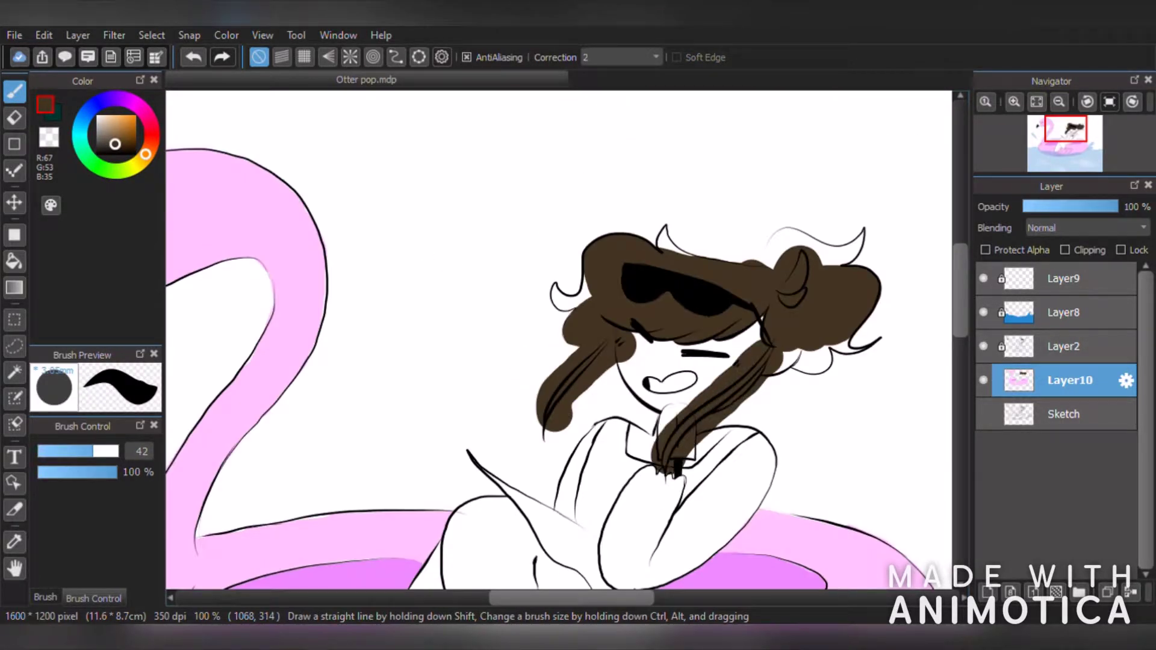
- Paint the remaining back hair, the upper tuft and the outer curl tips dark brown
{"action": "mouse_move", "coordinate": [761, 380]}
{"action": "left_mouse_down"}
{"action": "mouse_move", "coordinate": [807, 348]}
{"action": "mouse_move", "coordinate": [863, 357]}
{"action": "left_mouse_up"}
{"action": "left_click_drag", "start_coordinate": [767, 252], "coordinate": [859, 232]}
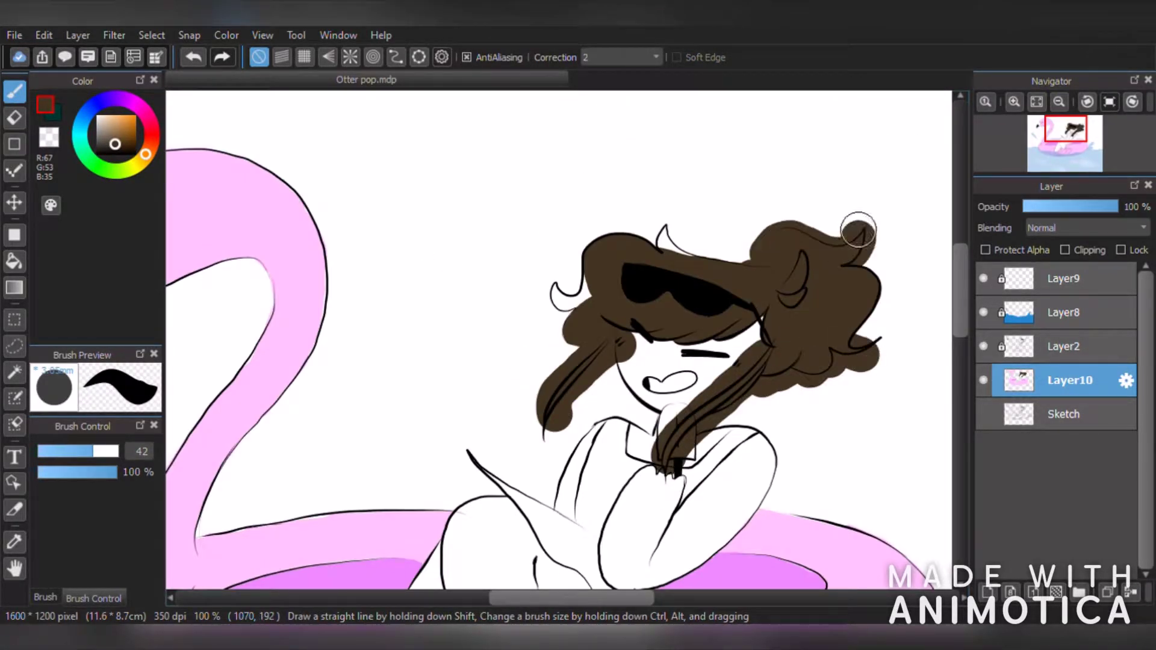
{"action": "left_click_drag", "start_coordinate": [663, 231], "coordinate": [682, 255]}
{"action": "left_click_drag", "start_coordinate": [584, 268], "coordinate": [585, 295]}
{"action": "scroll", "coordinate": [584, 295], "scroll_direction": "up", "scroll_amount": 1}
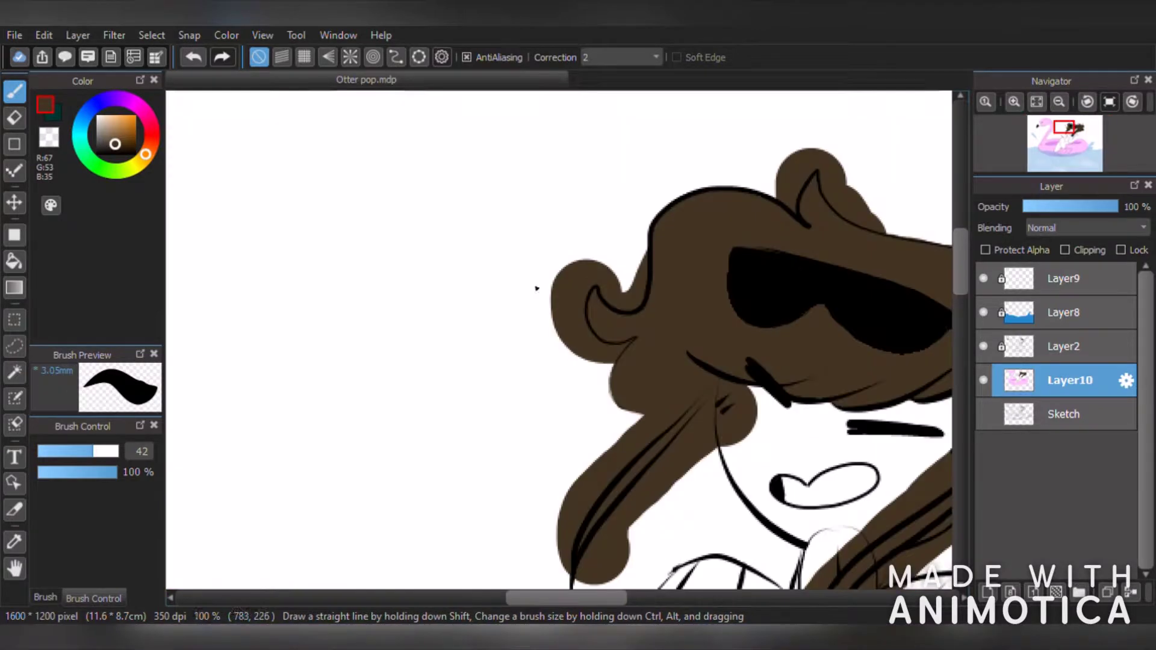
- Erase the brown overflow around the outer curl and the hair edge below it, undoing an uneven stroke
{"action": "left_click", "coordinate": [14, 118]}
{"action": "scroll", "coordinate": [459, 307], "scroll_direction": "up", "scroll_amount": 1}
{"action": "scroll", "coordinate": [933, 375], "scroll_direction": "up", "scroll_amount": 1}
{"action": "mouse_move", "coordinate": [575, 247]}
{"action": "left_mouse_down"}
{"action": "mouse_move", "coordinate": [593, 369]}
{"action": "mouse_move", "coordinate": [663, 458]}
{"action": "left_mouse_up"}
{"action": "left_click", "coordinate": [192, 59]}
{"action": "mouse_move", "coordinate": [554, 202]}
{"action": "left_mouse_down"}
{"action": "mouse_move", "coordinate": [574, 421]}
{"action": "mouse_move", "coordinate": [599, 438]}
{"action": "mouse_move", "coordinate": [645, 448]}
{"action": "mouse_move", "coordinate": [624, 444]}
{"action": "mouse_move", "coordinate": [581, 371]}
{"action": "mouse_move", "coordinate": [619, 425]}
{"action": "mouse_move", "coordinate": [593, 362]}
{"action": "mouse_move", "coordinate": [599, 293]}
{"action": "mouse_move", "coordinate": [604, 267]}
{"action": "mouse_move", "coordinate": [643, 226]}
{"action": "mouse_move", "coordinate": [542, 210]}
{"action": "mouse_move", "coordinate": [654, 192]}
{"action": "mouse_move", "coordinate": [702, 293]}
{"action": "mouse_move", "coordinate": [759, 306]}
{"action": "left_mouse_up"}
{"action": "scroll", "coordinate": [757, 328], "scroll_direction": "down", "scroll_amount": 5}
{"action": "scroll", "coordinate": [756, 341], "scroll_direction": "up", "scroll_amount": 7}
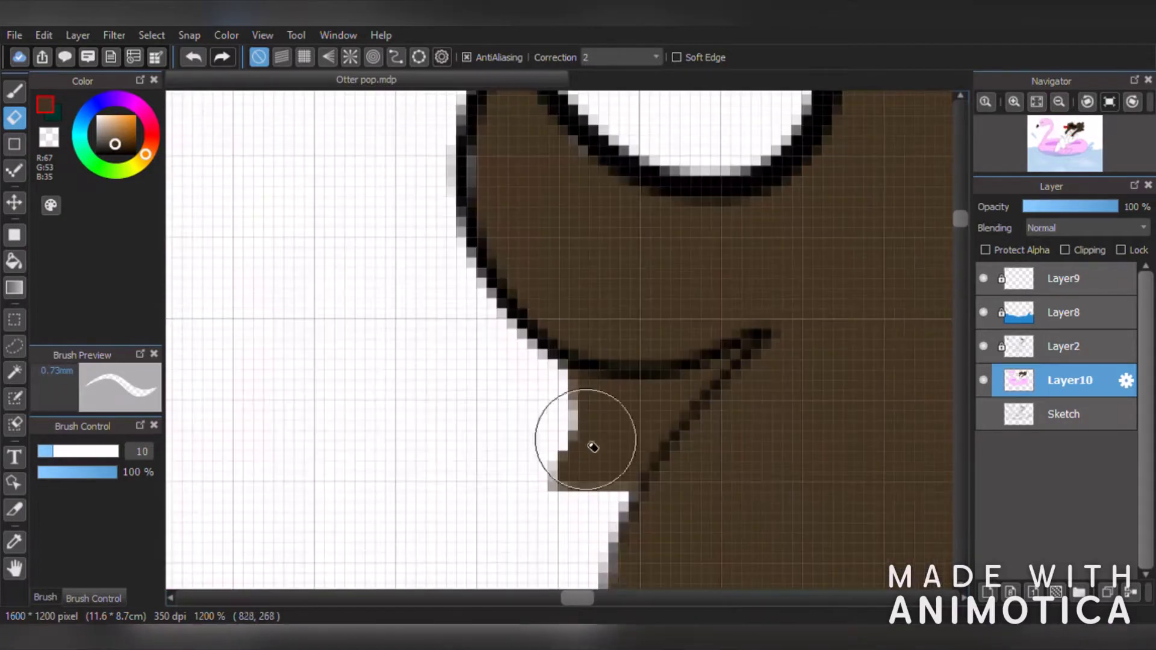
- Erase the leftover brown in the notch beneath the outer curl with eraser size 2
{"action": "left_click_drag", "start_coordinate": [50, 451], "coordinate": [38, 451]}
{"action": "left_click_drag", "start_coordinate": [566, 403], "coordinate": [581, 480]}
{"action": "mouse_move", "coordinate": [551, 378]}
{"action": "left_mouse_down"}
{"action": "mouse_move", "coordinate": [699, 373]}
{"action": "mouse_move", "coordinate": [745, 346]}
{"action": "mouse_move", "coordinate": [594, 495]}
{"action": "mouse_move", "coordinate": [571, 432]}
{"action": "mouse_move", "coordinate": [592, 404]}
{"action": "mouse_move", "coordinate": [597, 452]}
{"action": "mouse_move", "coordinate": [636, 435]}
{"action": "mouse_move", "coordinate": [575, 476]}
{"action": "left_mouse_up"}
{"action": "scroll", "coordinate": [576, 476], "scroll_direction": "down", "scroll_amount": 4}
{"action": "scroll", "coordinate": [576, 476], "scroll_direction": "down", "scroll_amount": 2}
{"action": "scroll", "coordinate": [538, 401], "scroll_direction": "up", "scroll_amount": 3}
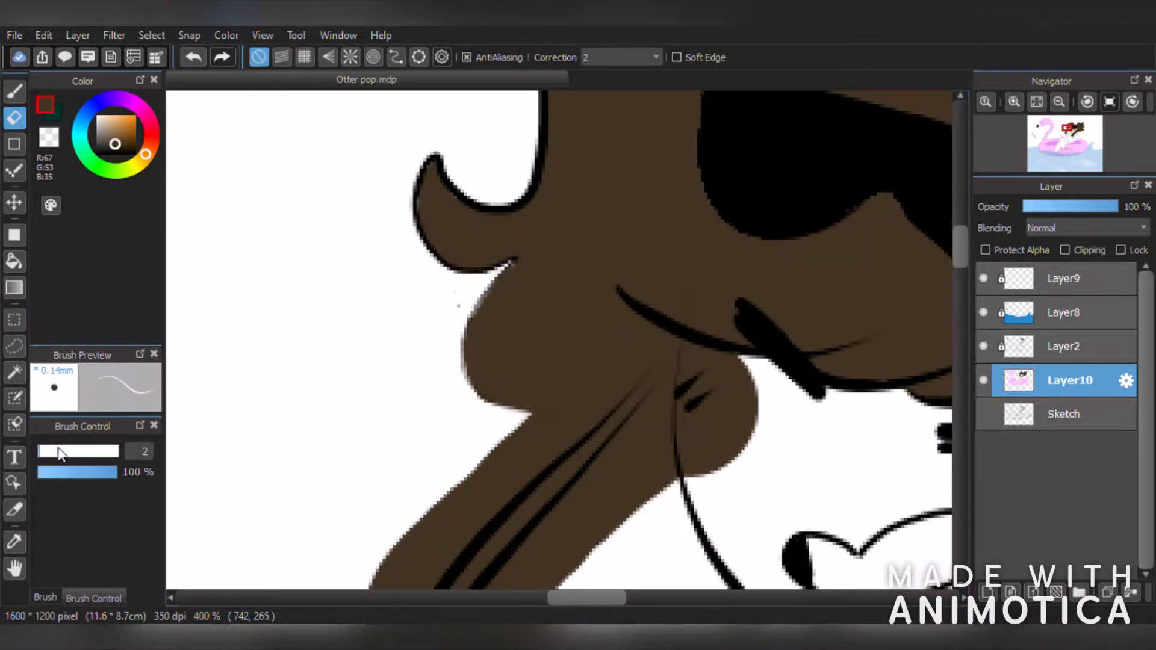
- Erase the brown overflow directly along the outer line of the left face-framing strand with eraser size 6.4
{"action": "left_click_drag", "start_coordinate": [43, 451], "coordinate": [46, 452]}
{"action": "mouse_move", "coordinate": [559, 421]}
{"action": "left_mouse_down"}
{"action": "mouse_move", "coordinate": [469, 425]}
{"action": "mouse_move", "coordinate": [506, 482]}
{"action": "mouse_move", "coordinate": [482, 498]}
{"action": "left_mouse_up"}
{"action": "scroll", "coordinate": [495, 453], "scroll_direction": "down", "scroll_amount": 4}
{"action": "scroll", "coordinate": [449, 513], "scroll_direction": "up", "scroll_amount": 2}
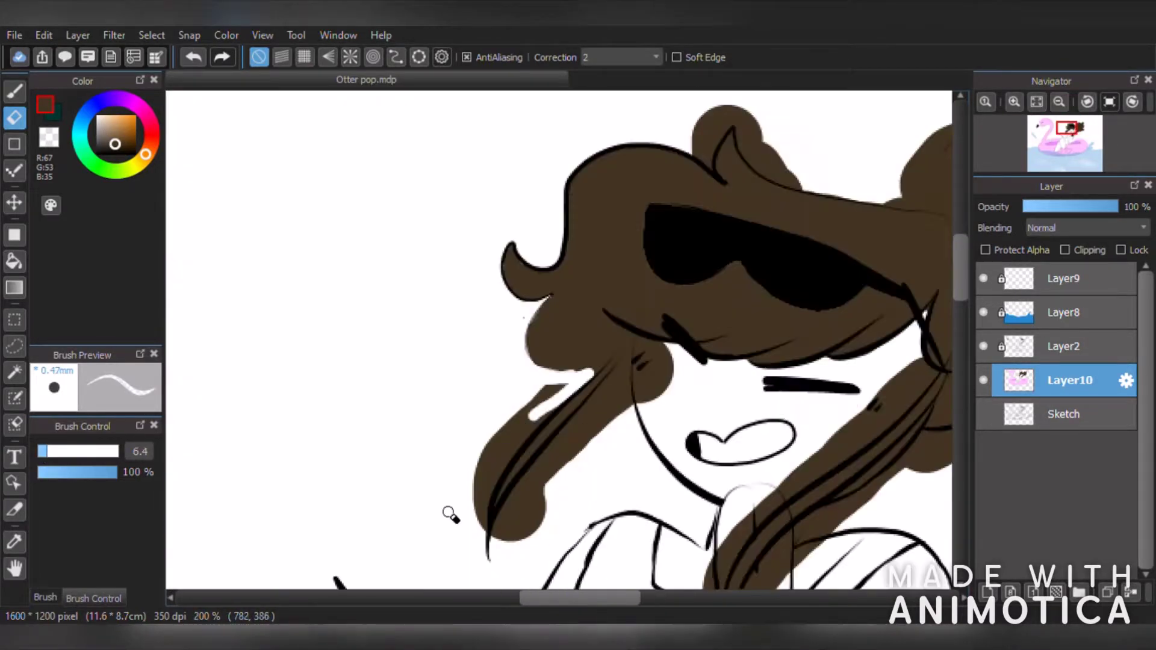
{"action": "scroll", "coordinate": [450, 515], "scroll_direction": "up", "scroll_amount": 3}
{"action": "left_click_drag", "start_coordinate": [731, 178], "coordinate": [506, 475]}
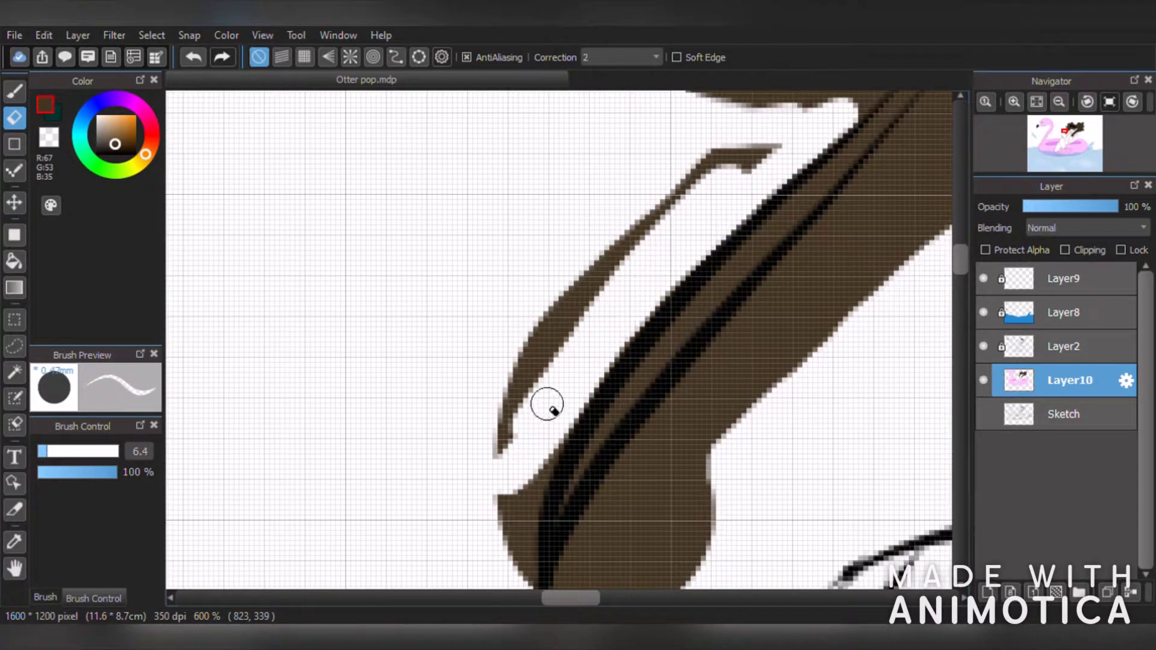
- Erase the remaining brown sliver outside the left face-framing strand down to its tip, undoing the stray strokes
{"action": "left_click_drag", "start_coordinate": [546, 404], "coordinate": [736, 157]}
{"action": "key", "text": "ctrl+z"}
{"action": "key", "text": "ctrl+z"}
{"action": "mouse_move", "coordinate": [557, 360]}
{"action": "left_mouse_down"}
{"action": "mouse_move", "coordinate": [743, 160]}
{"action": "mouse_move", "coordinate": [561, 294]}
{"action": "mouse_move", "coordinate": [524, 516]}
{"action": "mouse_move", "coordinate": [614, 336]}
{"action": "mouse_move", "coordinate": [550, 443]}
{"action": "mouse_move", "coordinate": [590, 364]}
{"action": "left_mouse_up"}
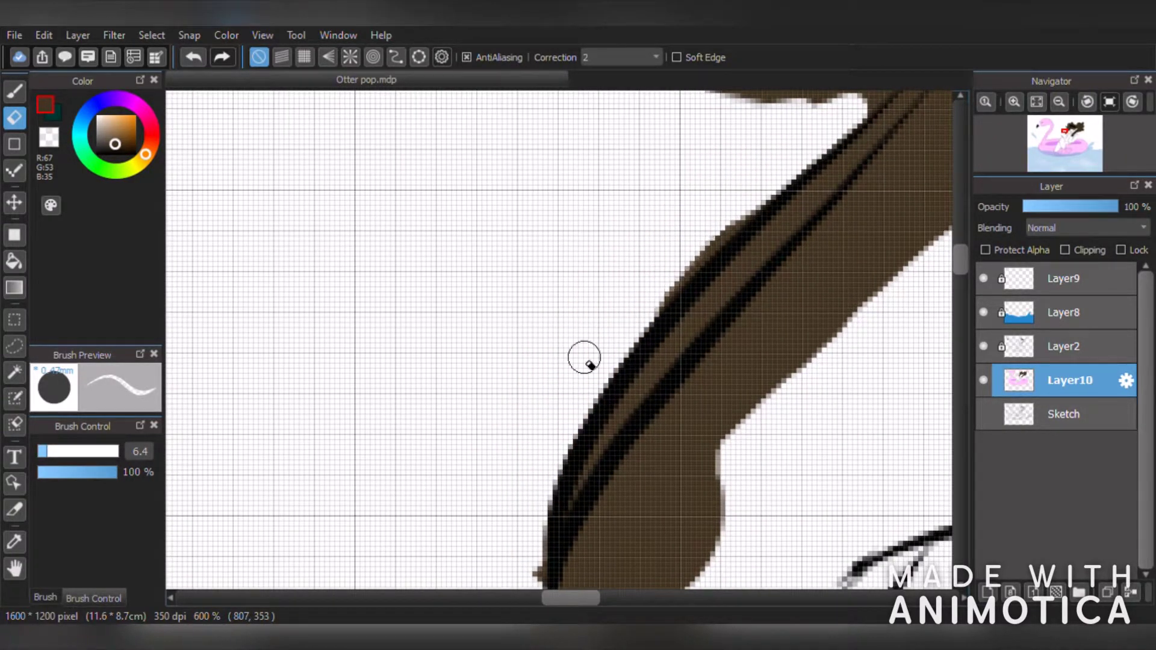
{"action": "scroll", "coordinate": [566, 498], "scroll_direction": "down", "scroll_amount": 2}
{"action": "scroll", "coordinate": [578, 506], "scroll_direction": "up", "scroll_amount": 1}
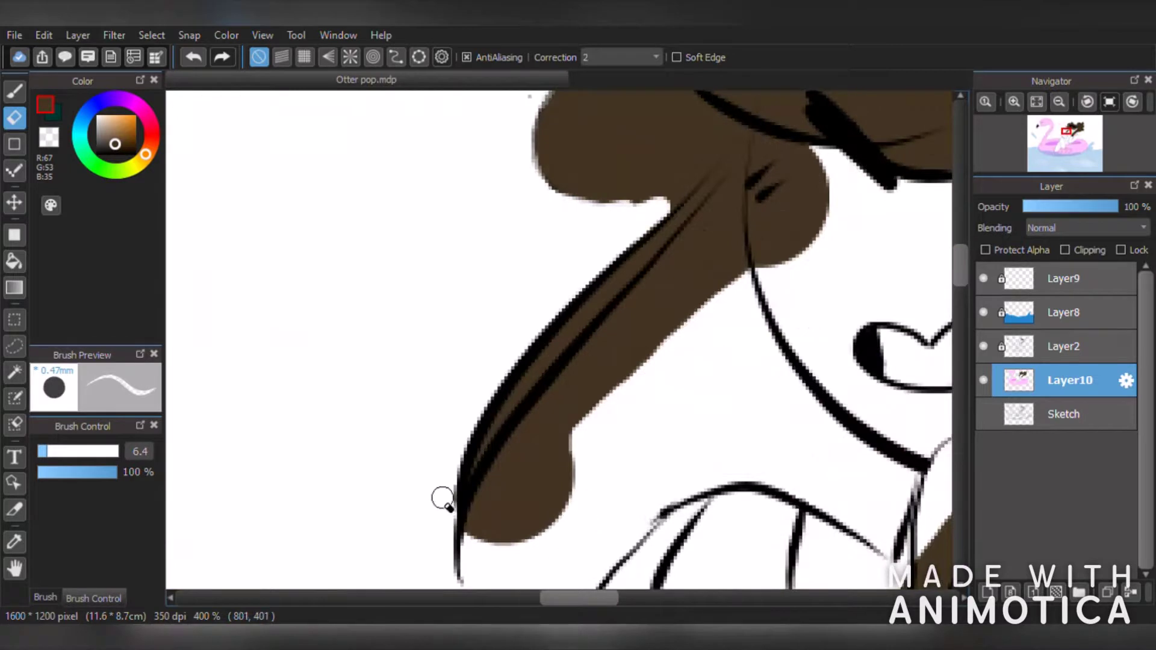
{"action": "mouse_move", "coordinate": [442, 498]}
{"action": "left_mouse_down"}
{"action": "mouse_move", "coordinate": [486, 501]}
{"action": "mouse_move", "coordinate": [647, 269]}
{"action": "left_mouse_up"}
{"action": "left_click", "coordinate": [193, 57]}
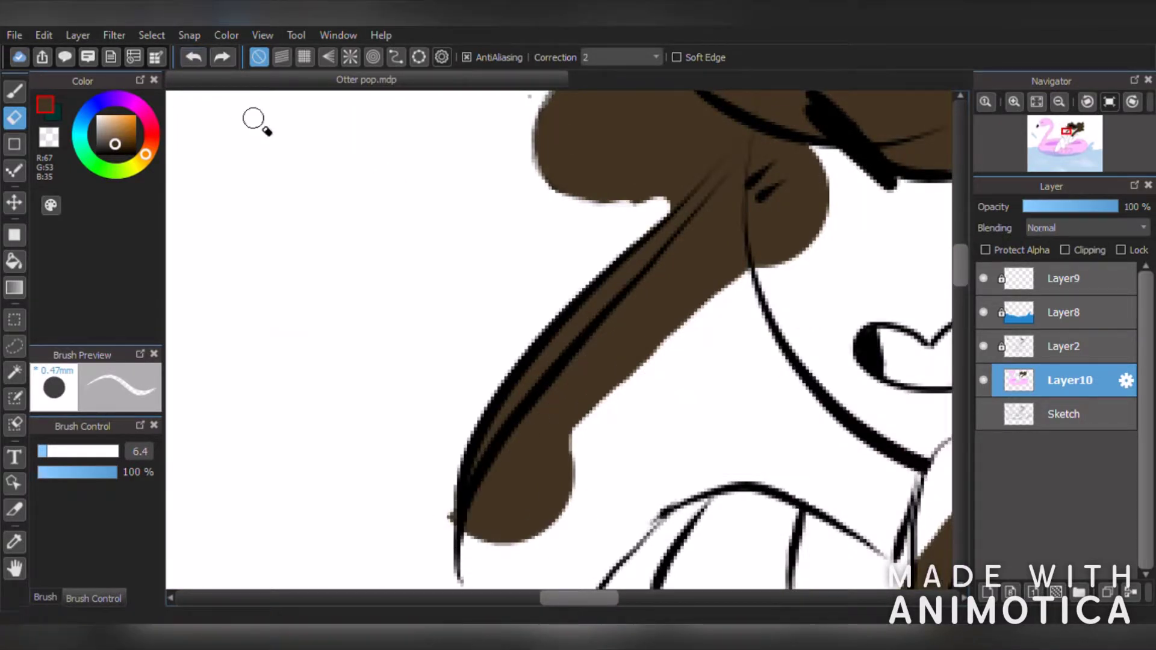
{"action": "left_click", "coordinate": [15, 91]}
{"action": "left_click_drag", "start_coordinate": [226, 262], "coordinate": [270, 343]}
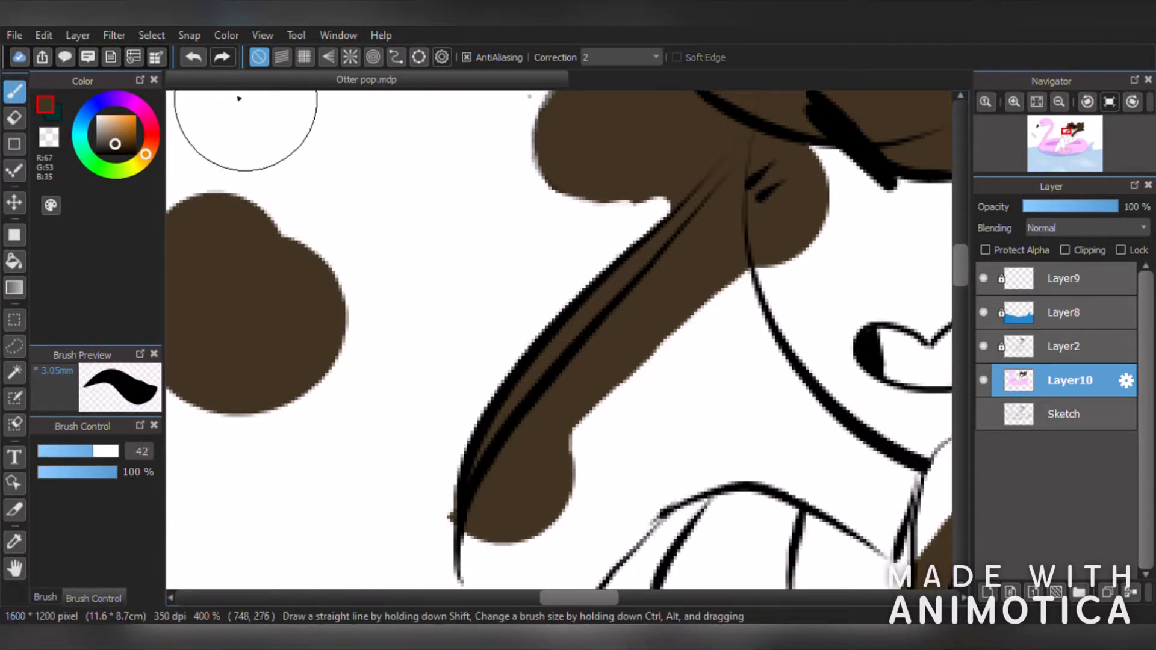
{"action": "left_click", "coordinate": [193, 57]}
{"action": "left_click", "coordinate": [53, 454]}
{"action": "left_click_drag", "start_coordinate": [222, 255], "coordinate": [201, 366]}
{"action": "left_click_drag", "start_coordinate": [318, 280], "coordinate": [382, 288]}
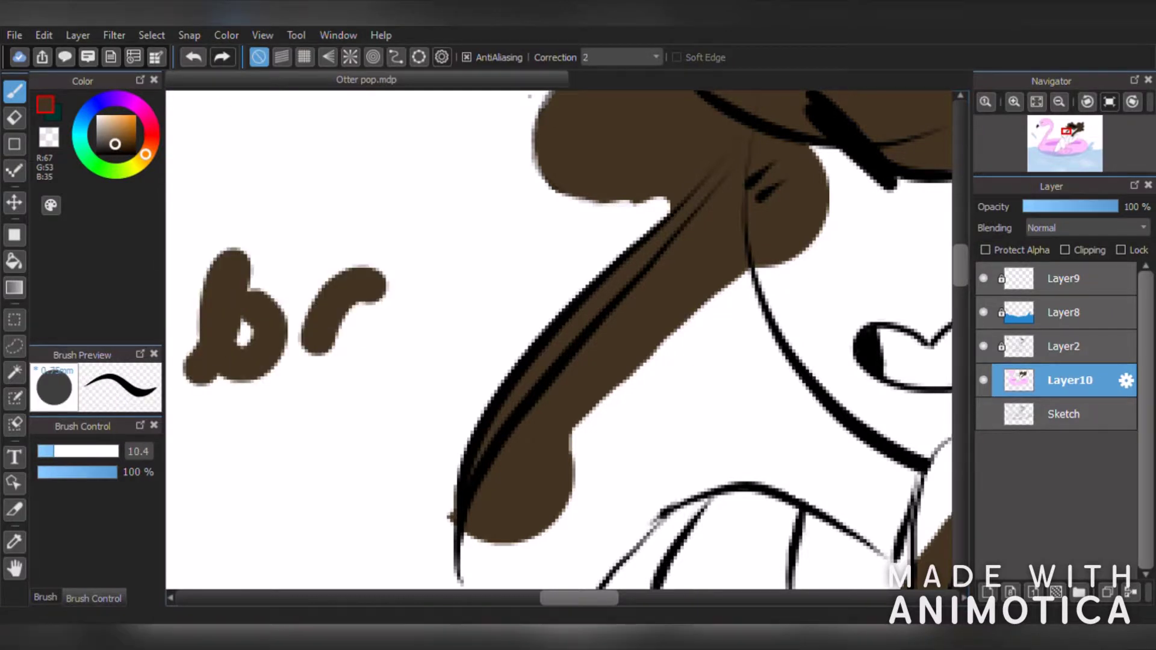
{"action": "key", "text": "ctrl+z"}
{"action": "key", "text": "ctrl+z"}
- Handwrite "brb" in brown on the blank area beside the hair with brush size 4, and erase it again
{"action": "left_click", "coordinate": [44, 452]}
{"action": "left_click_drag", "start_coordinate": [226, 224], "coordinate": [202, 312]}
{"action": "left_click_drag", "start_coordinate": [285, 310], "coordinate": [334, 265]}
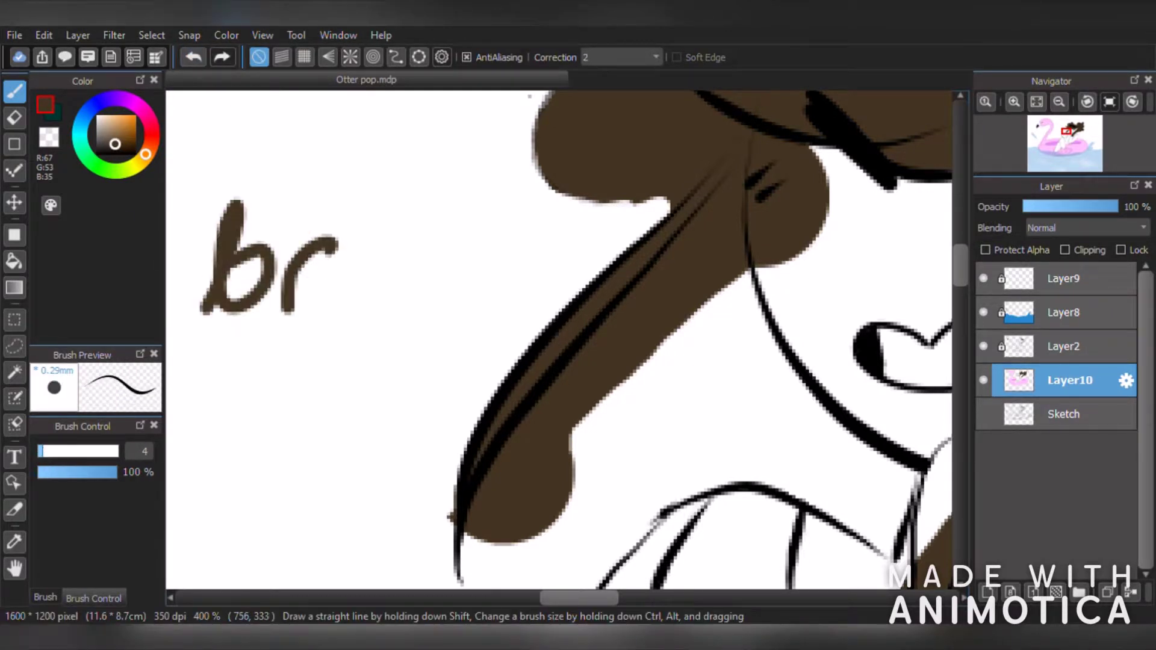
{"action": "left_click_drag", "start_coordinate": [376, 199], "coordinate": [327, 300]}
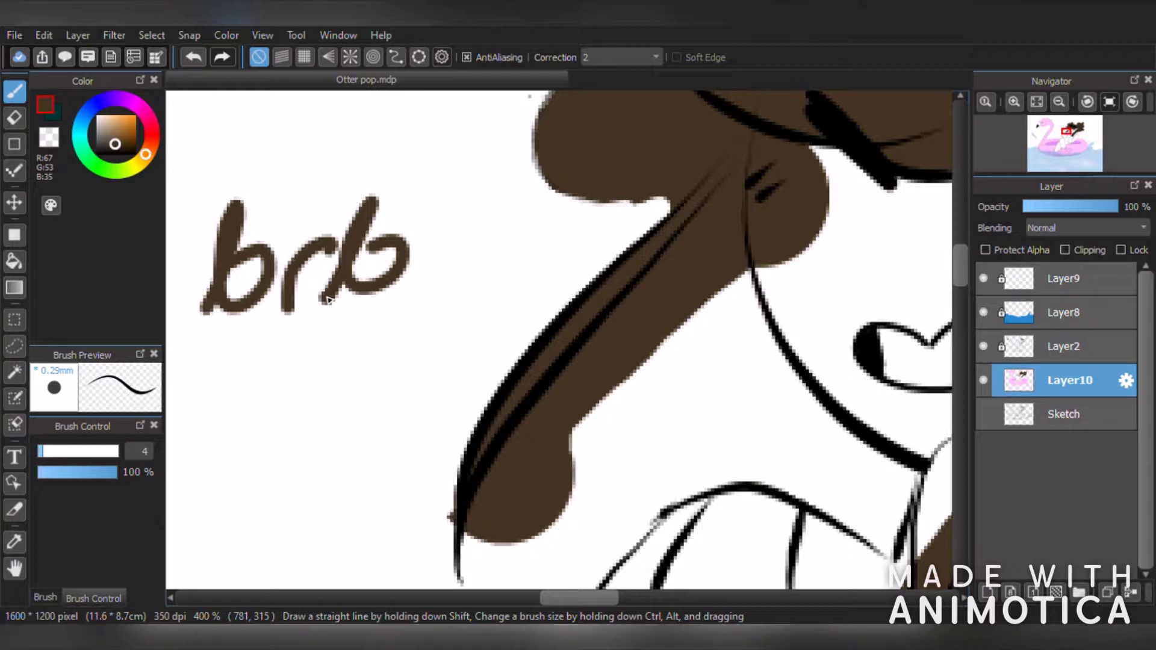
{"action": "left_click", "coordinate": [10, 119]}
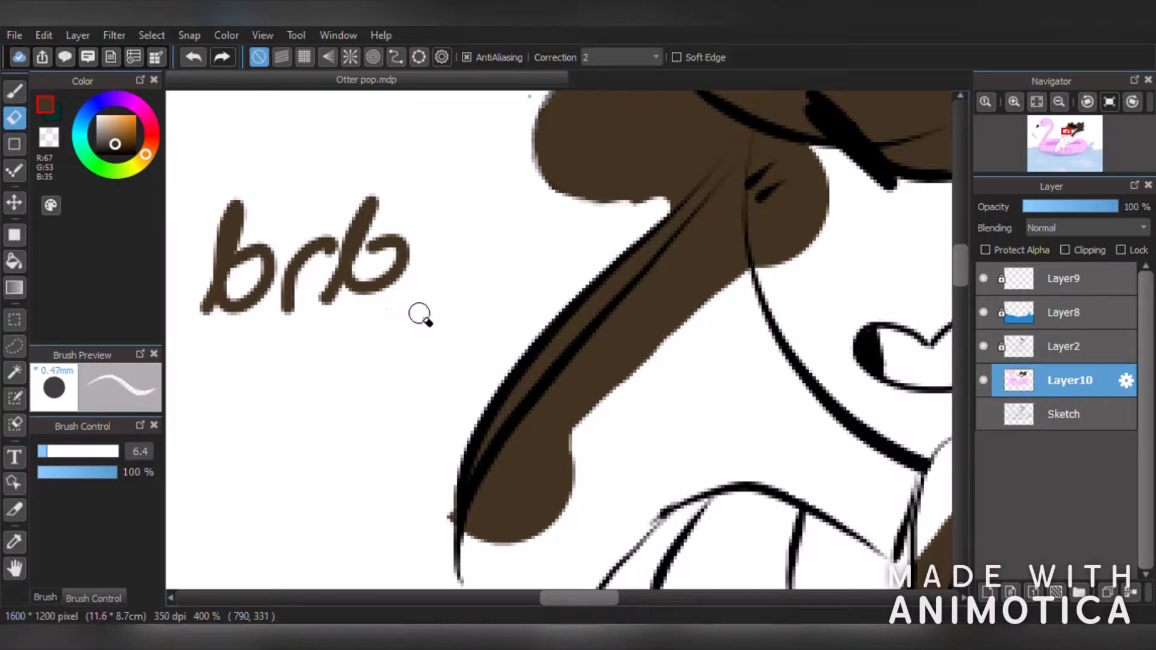
{"action": "mouse_move", "coordinate": [420, 314]}
{"action": "left_mouse_down"}
{"action": "mouse_move", "coordinate": [194, 309]}
{"action": "mouse_move", "coordinate": [300, 223]}
{"action": "mouse_move", "coordinate": [308, 176]}
{"action": "left_mouse_up"}
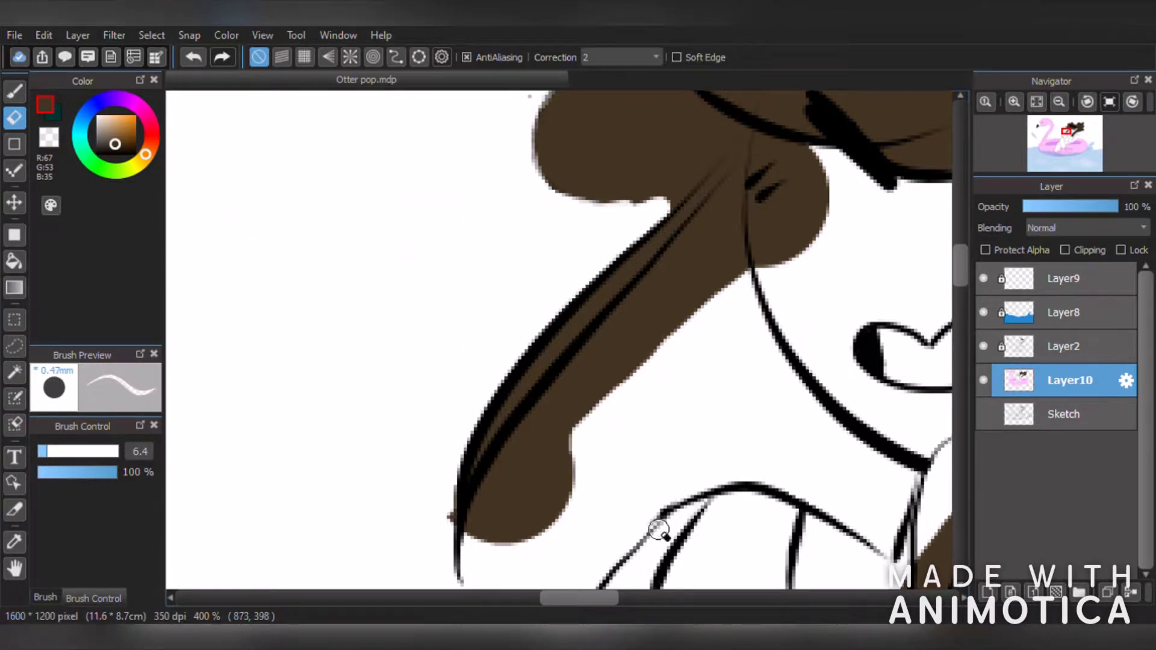
- Erase the brown overflow around the tip and along the lower inner edge of the left face-framing strand
{"action": "scroll", "coordinate": [658, 530], "scroll_direction": "up", "scroll_amount": 1}
{"action": "mouse_move", "coordinate": [445, 434]}
{"action": "left_mouse_down"}
{"action": "mouse_move", "coordinate": [373, 573]}
{"action": "mouse_move", "coordinate": [490, 331]}
{"action": "mouse_move", "coordinate": [476, 523]}
{"action": "mouse_move", "coordinate": [514, 459]}
{"action": "mouse_move", "coordinate": [522, 405]}
{"action": "mouse_move", "coordinate": [621, 289]}
{"action": "left_mouse_up"}
{"action": "scroll", "coordinate": [628, 206], "scroll_direction": "down", "scroll_amount": 2}
{"action": "scroll", "coordinate": [627, 205], "scroll_direction": "up", "scroll_amount": 3}
{"action": "scroll", "coordinate": [636, 178], "scroll_direction": "down", "scroll_amount": 6}
{"action": "scroll", "coordinate": [642, 121], "scroll_direction": "up", "scroll_amount": 6}
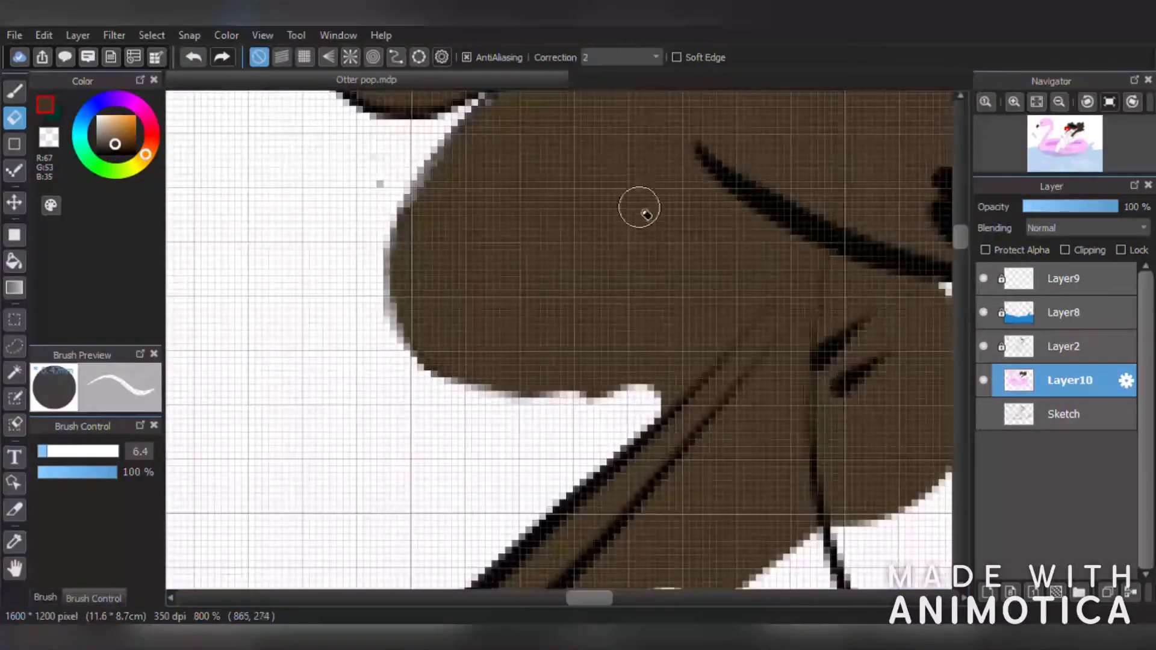
- Trim the underside of the hair lobe beneath the outer curl, refining the notch at the strand with eraser size 1.5
{"action": "mouse_move", "coordinate": [587, 423]}
{"action": "left_mouse_down"}
{"action": "mouse_move", "coordinate": [660, 390]}
{"action": "mouse_move", "coordinate": [312, 364]}
{"action": "left_mouse_up"}
{"action": "scroll", "coordinate": [402, 371], "scroll_direction": "down", "scroll_amount": 5}
{"action": "scroll", "coordinate": [446, 374], "scroll_direction": "up", "scroll_amount": 7}
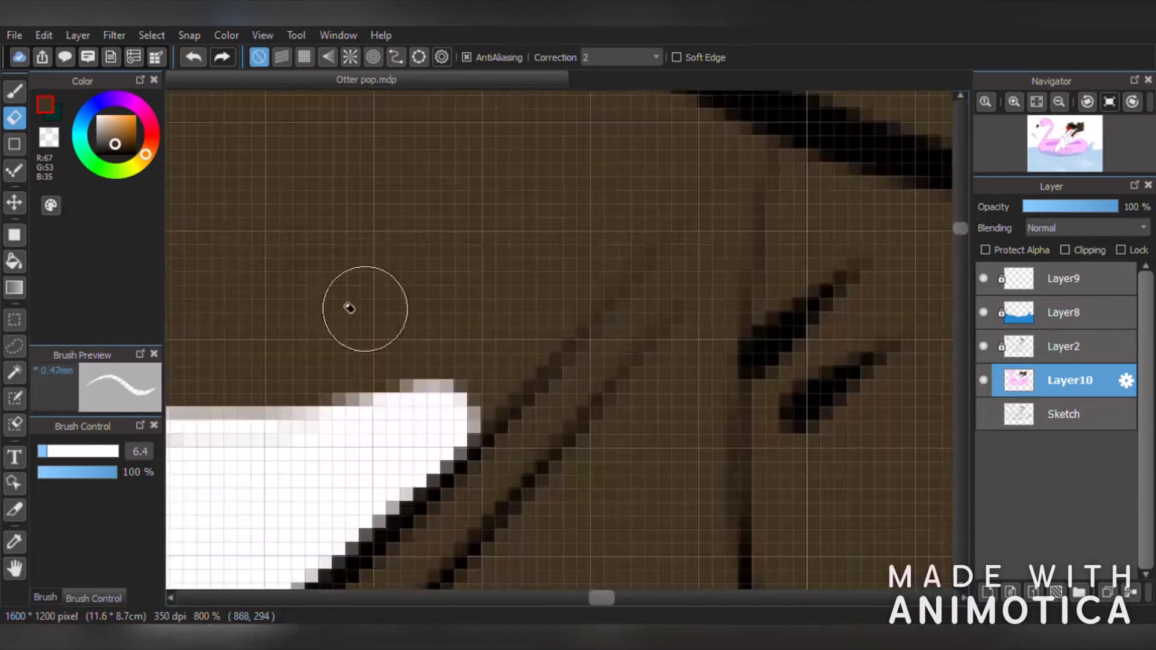
{"action": "left_click", "coordinate": [39, 453]}
{"action": "mouse_move", "coordinate": [469, 408]}
{"action": "left_mouse_down"}
{"action": "mouse_move", "coordinate": [523, 380]}
{"action": "mouse_move", "coordinate": [422, 395]}
{"action": "left_mouse_up"}
{"action": "left_click", "coordinate": [551, 372]}
{"action": "scroll", "coordinate": [572, 337], "scroll_direction": "down", "scroll_amount": 8}
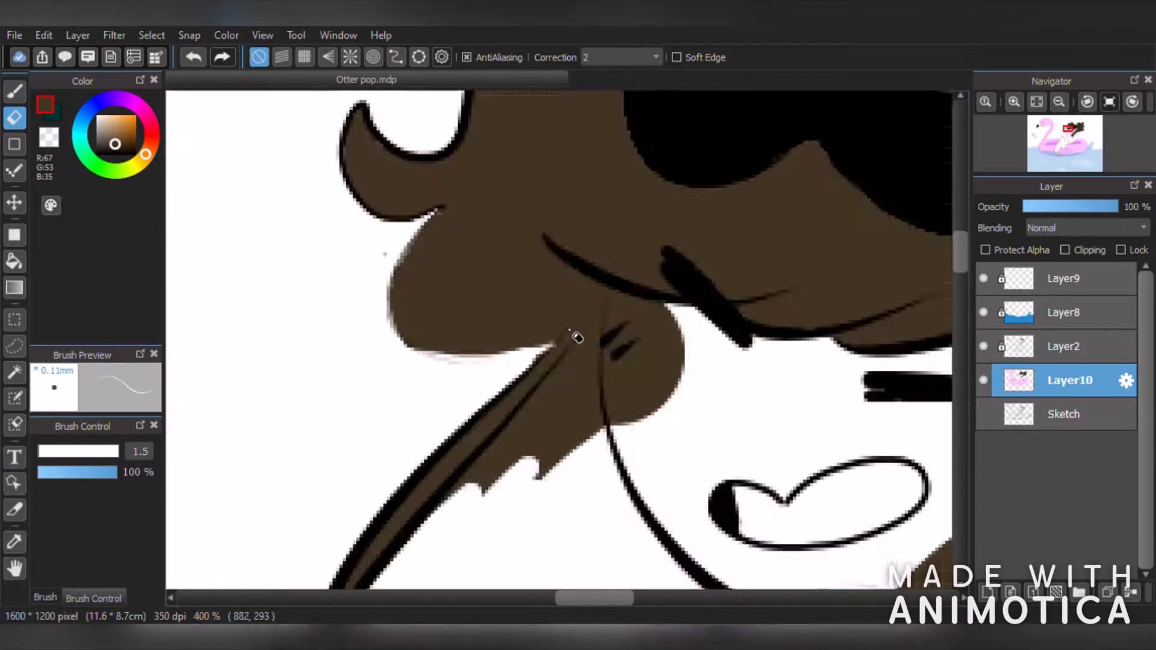
- Erase the brown between the left strand and the cheek, and the blob over the face, with eraser size 5
{"action": "scroll", "coordinate": [591, 374], "scroll_direction": "up", "scroll_amount": 6}
{"action": "left_click", "coordinate": [49, 452]}
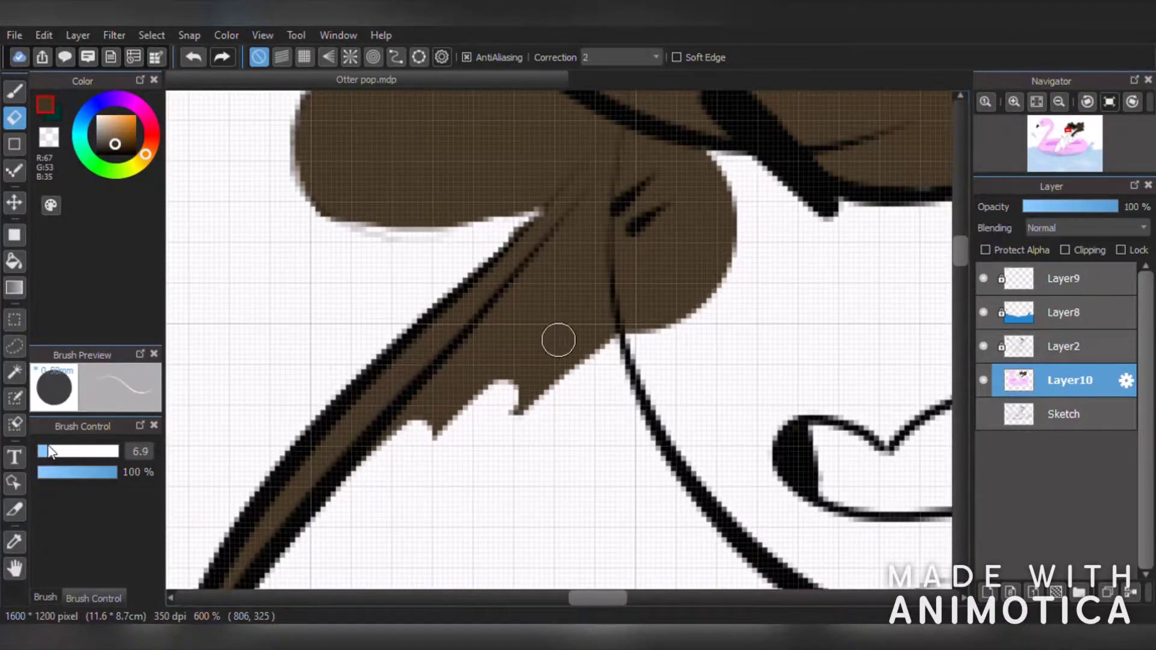
{"action": "left_click_drag", "start_coordinate": [48, 452], "coordinate": [43, 452]}
{"action": "left_click_drag", "start_coordinate": [519, 409], "coordinate": [555, 304]}
{"action": "left_click_drag", "start_coordinate": [575, 292], "coordinate": [598, 379]}
{"action": "scroll", "coordinate": [615, 359], "scroll_direction": "down", "scroll_amount": 5}
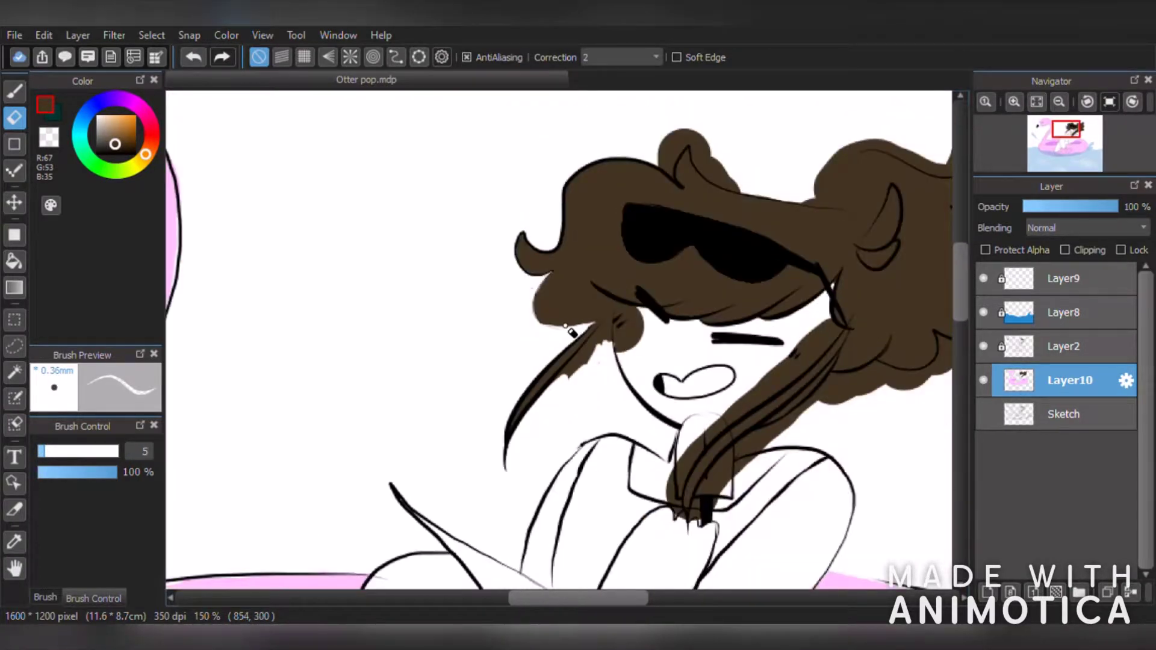
{"action": "scroll", "coordinate": [563, 291], "scroll_direction": "up", "scroll_amount": 5}
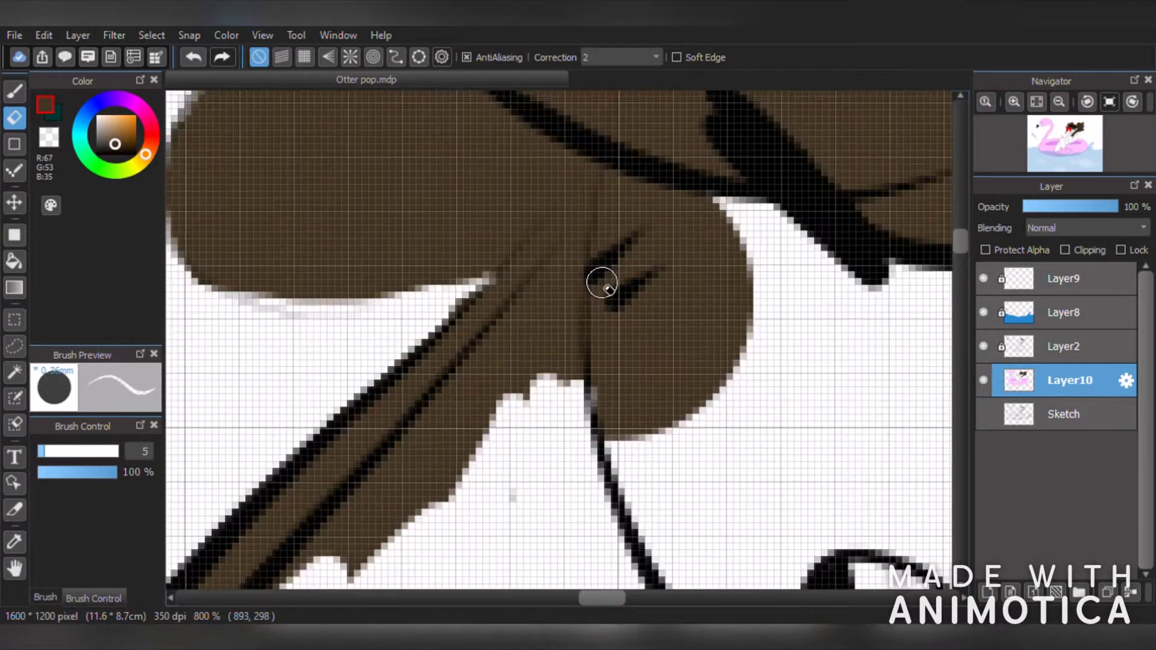
{"action": "mouse_move", "coordinate": [601, 279]}
{"action": "left_mouse_down"}
{"action": "mouse_move", "coordinate": [421, 477]}
{"action": "mouse_move", "coordinate": [440, 438]}
{"action": "mouse_move", "coordinate": [317, 545]}
{"action": "mouse_move", "coordinate": [566, 313]}
{"action": "mouse_move", "coordinate": [606, 408]}
{"action": "mouse_move", "coordinate": [593, 320]}
{"action": "mouse_move", "coordinate": [612, 273]}
{"action": "mouse_move", "coordinate": [648, 222]}
{"action": "mouse_move", "coordinate": [699, 211]}
{"action": "left_mouse_up"}
{"action": "scroll", "coordinate": [699, 210], "scroll_direction": "down", "scroll_amount": 5}
{"action": "scroll", "coordinate": [619, 266], "scroll_direction": "up", "scroll_amount": 5}
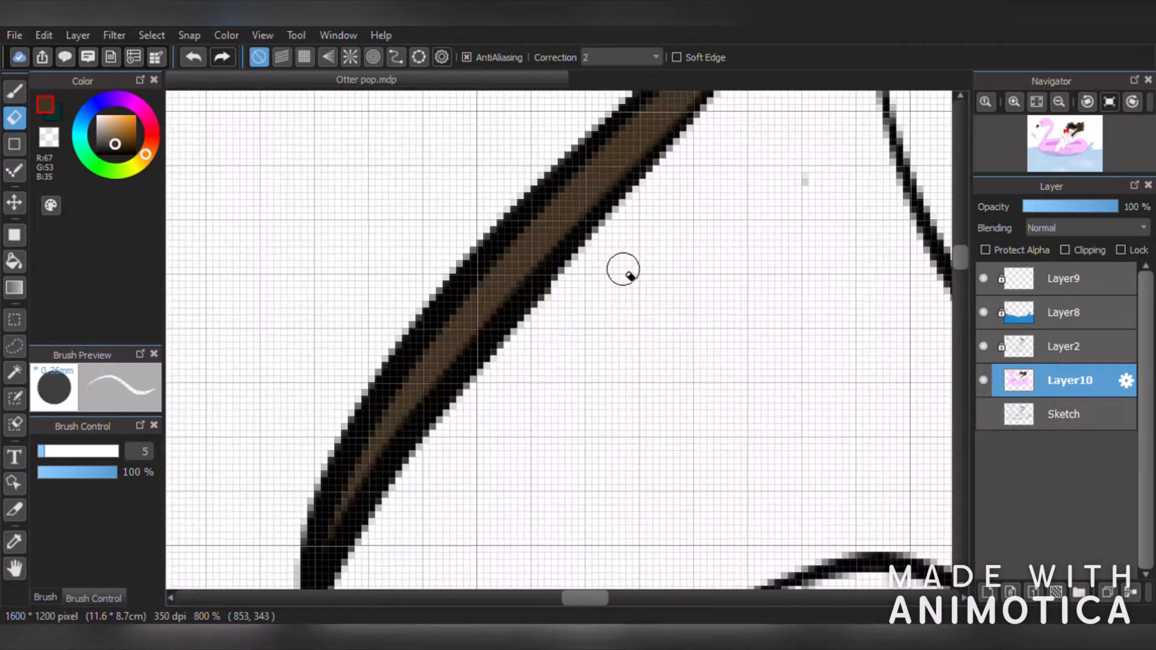
{"action": "scroll", "coordinate": [431, 484], "scroll_direction": "down", "scroll_amount": 4}
- Erase the brown overflow around the pointed tuft on top of the girl's head
{"action": "scroll", "coordinate": [388, 482], "scroll_direction": "up", "scroll_amount": 1}
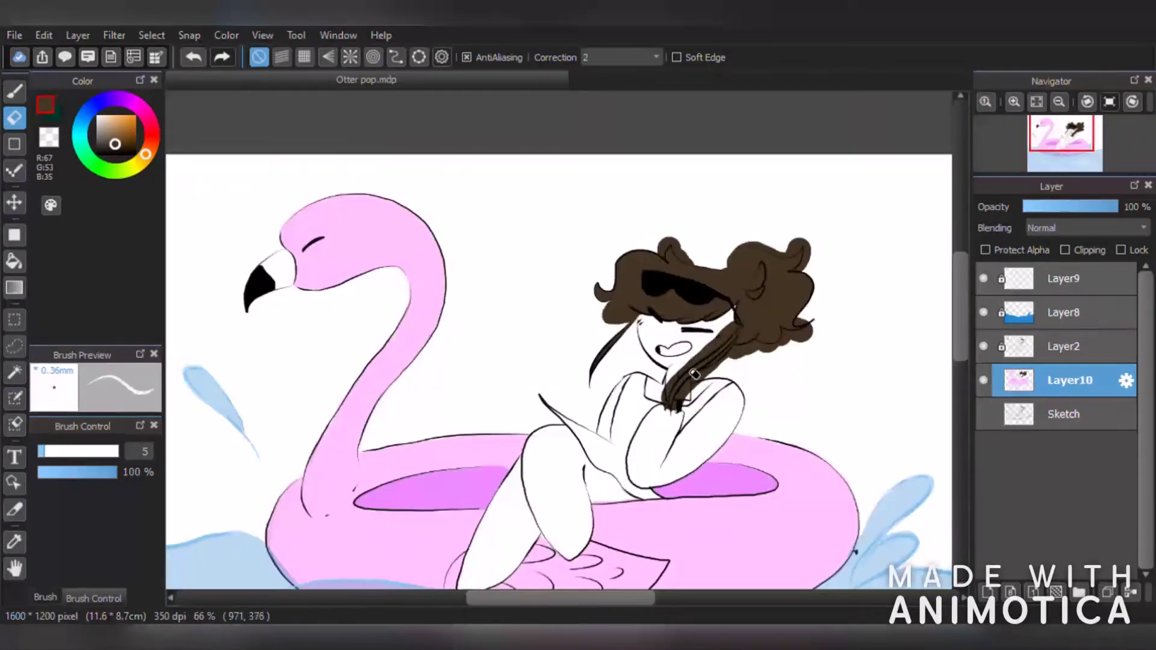
{"action": "scroll", "coordinate": [726, 253], "scroll_direction": "up", "scroll_amount": 1}
{"action": "scroll", "coordinate": [684, 234], "scroll_direction": "up", "scroll_amount": 1}
{"action": "mouse_move", "coordinate": [656, 348]}
{"action": "left_mouse_down"}
{"action": "mouse_move", "coordinate": [570, 237]}
{"action": "mouse_move", "coordinate": [599, 310]}
{"action": "mouse_move", "coordinate": [580, 312]}
{"action": "mouse_move", "coordinate": [603, 354]}
{"action": "mouse_move", "coordinate": [703, 391]}
{"action": "mouse_move", "coordinate": [606, 259]}
{"action": "mouse_move", "coordinate": [542, 279]}
{"action": "mouse_move", "coordinate": [514, 343]}
{"action": "mouse_move", "coordinate": [465, 301]}
{"action": "mouse_move", "coordinate": [545, 248]}
{"action": "left_mouse_up"}
{"action": "scroll", "coordinate": [550, 256], "scroll_direction": "down", "scroll_amount": 3}
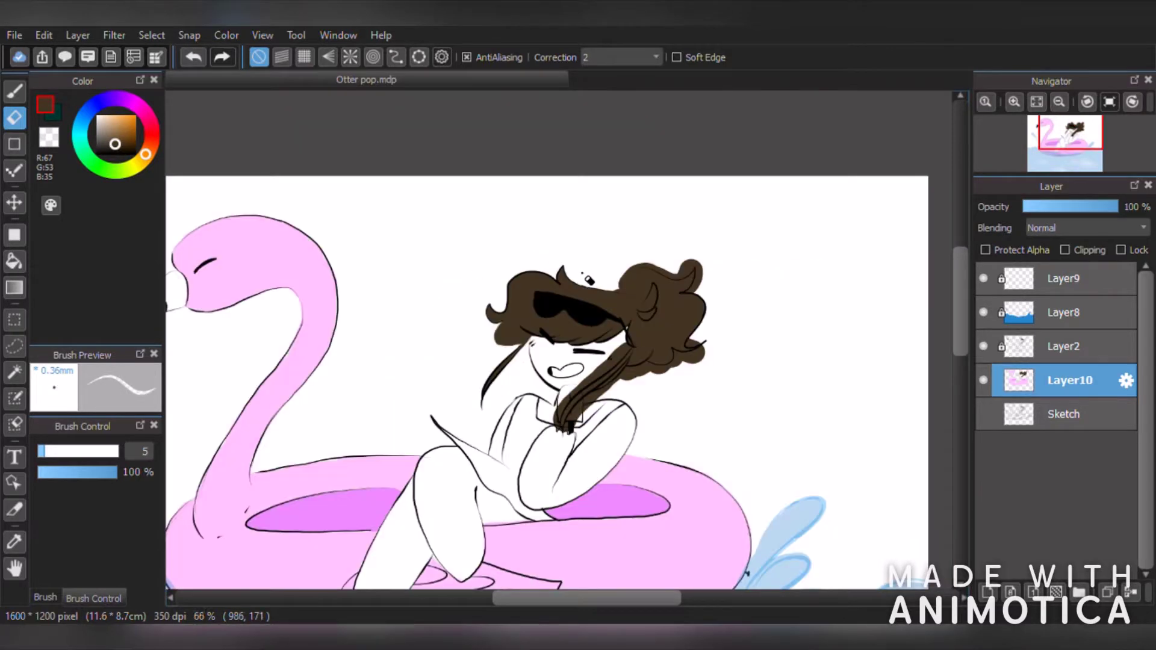
{"action": "scroll", "coordinate": [582, 281], "scroll_direction": "up", "scroll_amount": 1}
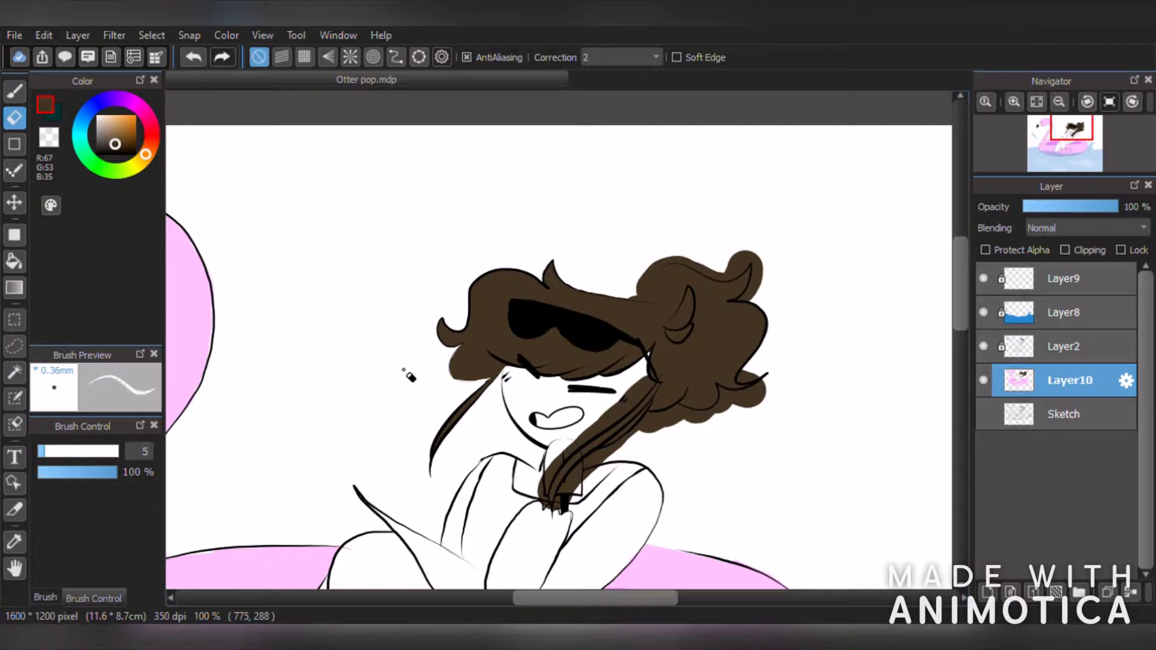
- Erase the brown overflow where the bun meets the top of the head, undoing a misplaced stroke
{"action": "scroll", "coordinate": [634, 292], "scroll_direction": "up", "scroll_amount": 5}
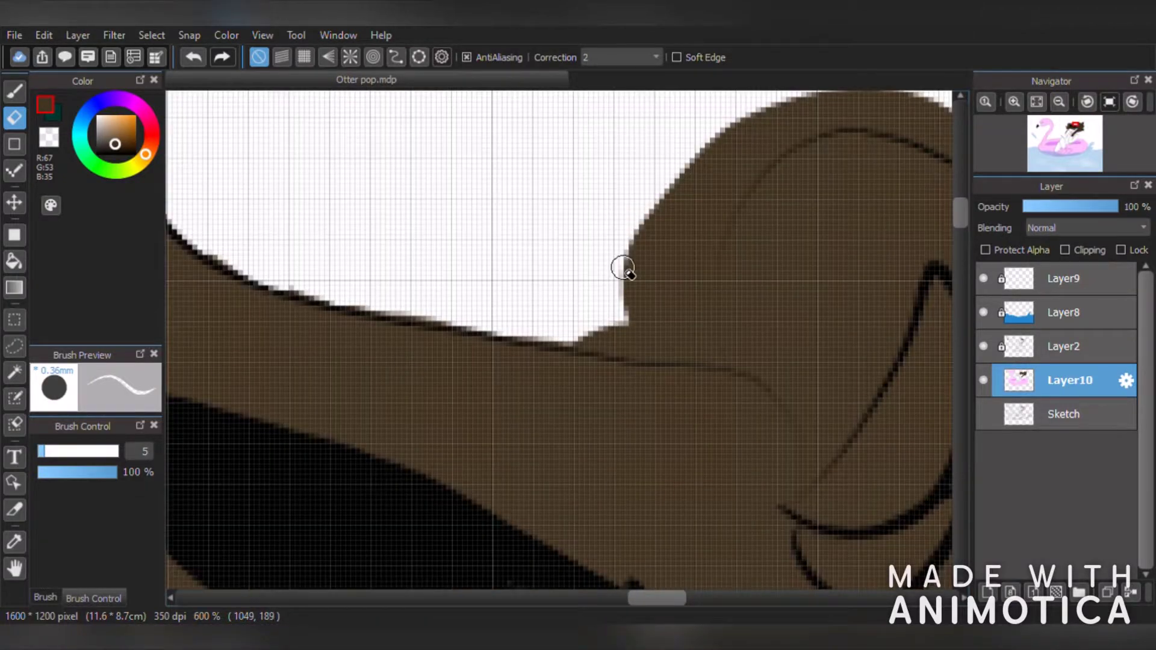
{"action": "mouse_move", "coordinate": [674, 337]}
{"action": "left_mouse_down"}
{"action": "mouse_move", "coordinate": [613, 345]}
{"action": "mouse_move", "coordinate": [699, 265]}
{"action": "mouse_move", "coordinate": [722, 208]}
{"action": "left_mouse_up"}
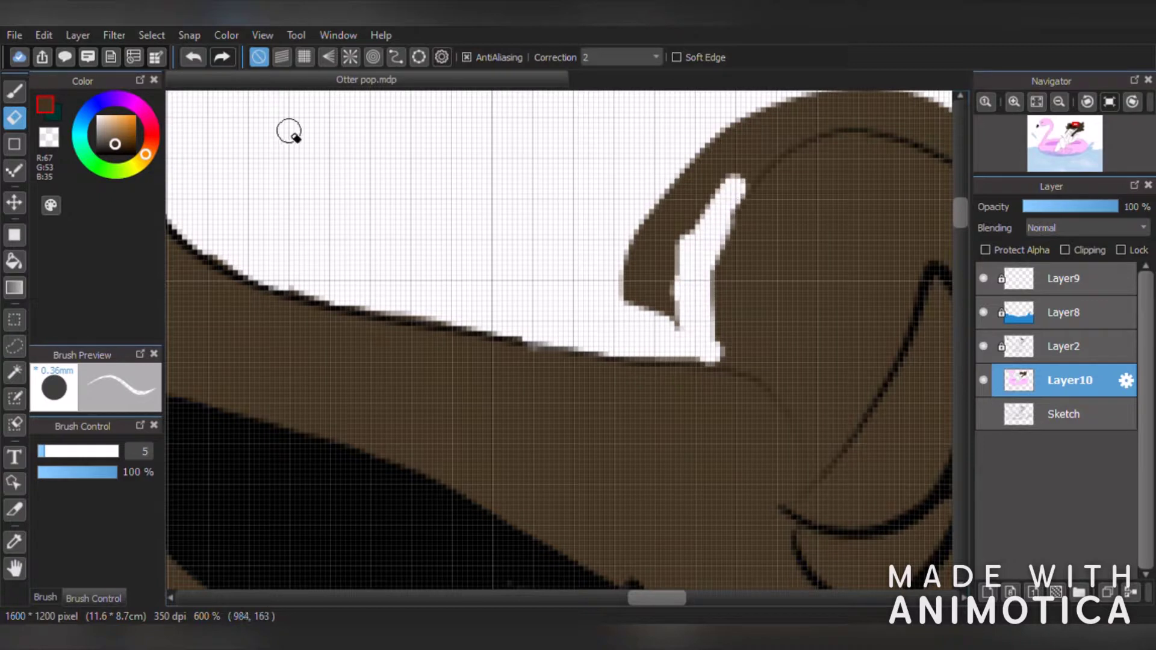
{"action": "left_click", "coordinate": [201, 61]}
{"action": "mouse_move", "coordinate": [745, 150]}
{"action": "left_mouse_down"}
{"action": "mouse_move", "coordinate": [671, 305]}
{"action": "mouse_move", "coordinate": [692, 279]}
{"action": "mouse_move", "coordinate": [485, 327]}
{"action": "mouse_move", "coordinate": [547, 283]}
{"action": "mouse_move", "coordinate": [684, 330]}
{"action": "mouse_move", "coordinate": [632, 225]}
{"action": "left_mouse_up"}
{"action": "scroll", "coordinate": [632, 224], "scroll_direction": "down", "scroll_amount": 2}
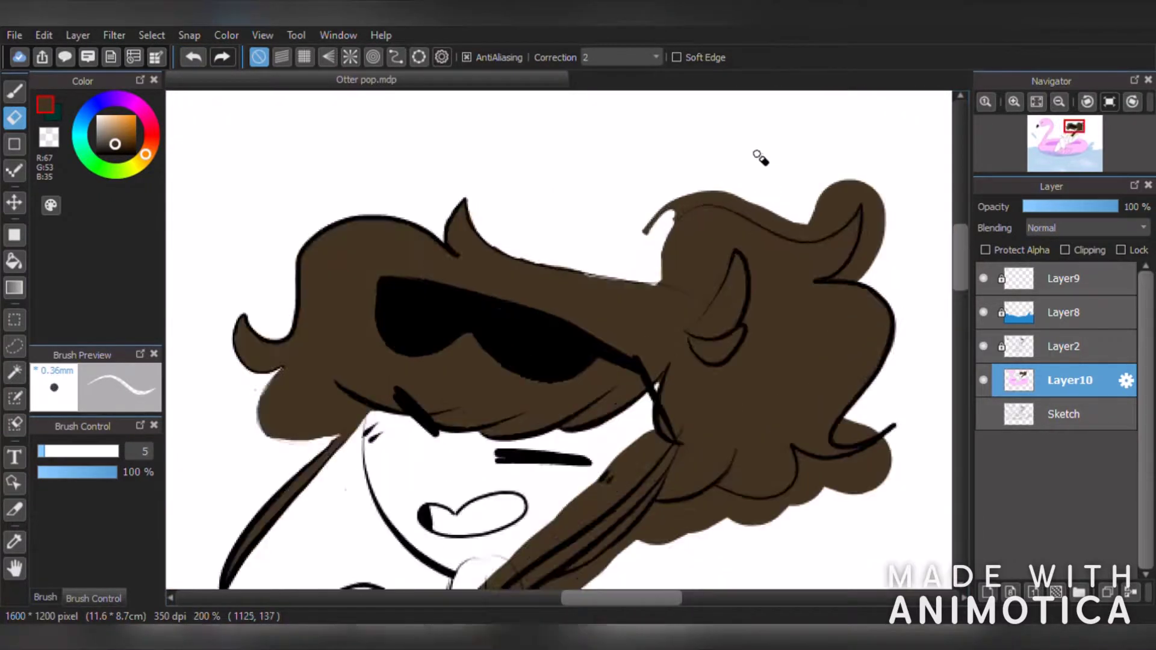
{"action": "scroll", "coordinate": [589, 289], "scroll_direction": "up", "scroll_amount": 1}
- Erase the brown overflow above the bun's upper outline with eraser size 5
{"action": "key", "text": "b"}
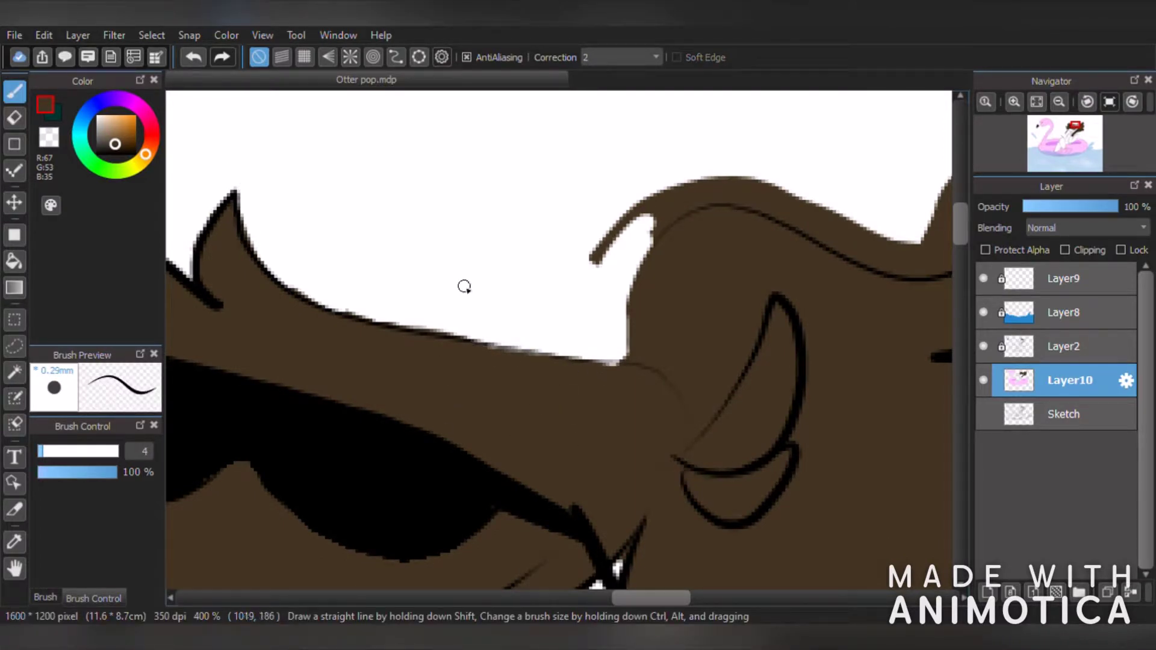
{"action": "left_click", "coordinate": [14, 118]}
{"action": "scroll", "coordinate": [690, 189], "scroll_direction": "up", "scroll_amount": 2}
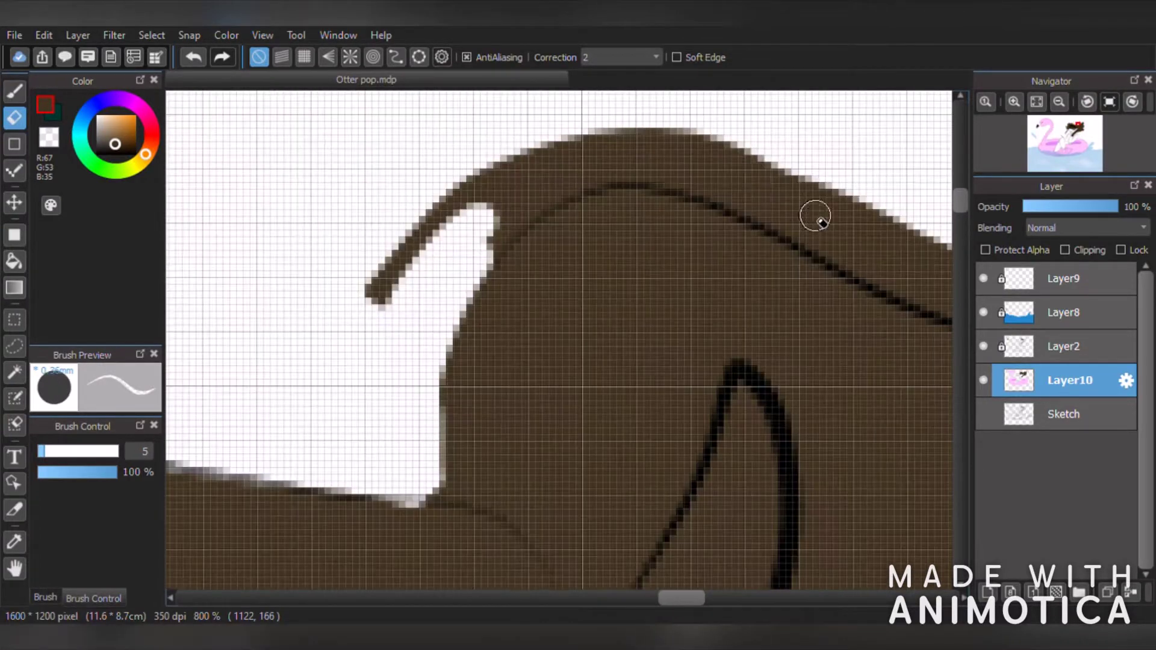
{"action": "mouse_move", "coordinate": [815, 217]}
{"action": "left_mouse_down"}
{"action": "mouse_move", "coordinate": [742, 169]}
{"action": "mouse_move", "coordinate": [875, 258]}
{"action": "mouse_move", "coordinate": [732, 188]}
{"action": "mouse_move", "coordinate": [826, 225]}
{"action": "mouse_move", "coordinate": [728, 147]}
{"action": "mouse_move", "coordinate": [702, 144]}
{"action": "mouse_move", "coordinate": [742, 178]}
{"action": "mouse_move", "coordinate": [723, 186]}
{"action": "mouse_move", "coordinate": [587, 167]}
{"action": "mouse_move", "coordinate": [481, 232]}
{"action": "mouse_move", "coordinate": [509, 220]}
{"action": "mouse_move", "coordinate": [497, 174]}
{"action": "mouse_move", "coordinate": [352, 328]}
{"action": "left_mouse_up"}
{"action": "scroll", "coordinate": [352, 329], "scroll_direction": "down", "scroll_amount": 1}
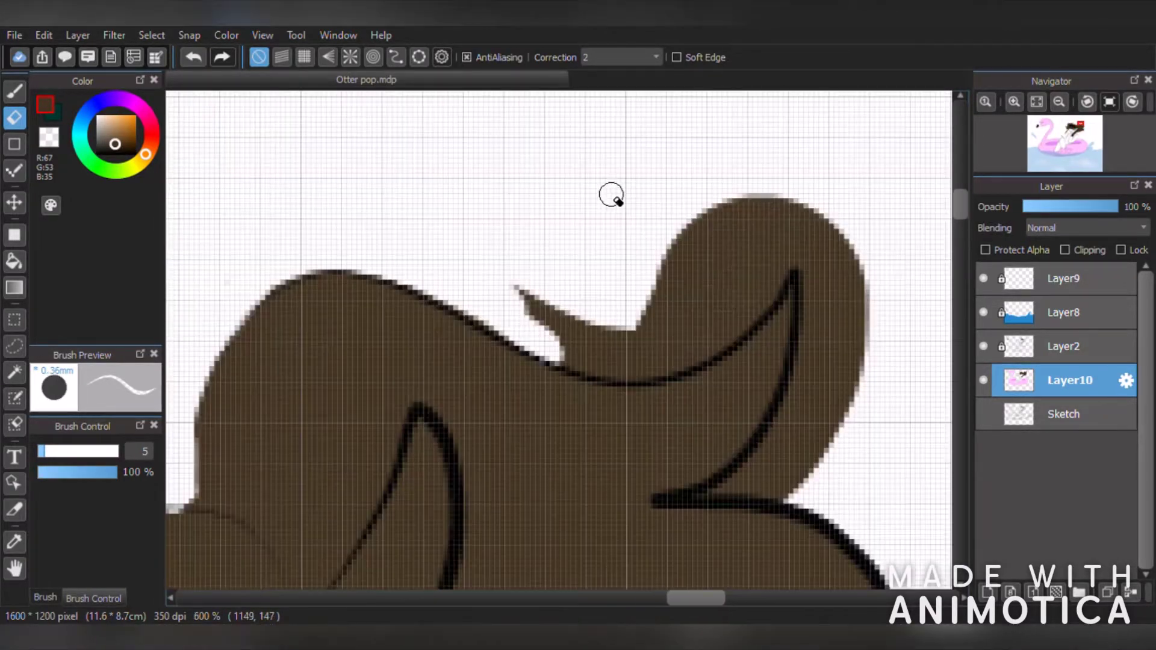
- Erase the brown overflow in the dip beside the bun's upper curl and around the curl's tip
{"action": "mouse_move", "coordinate": [747, 207]}
{"action": "left_mouse_down"}
{"action": "mouse_move", "coordinate": [735, 320]}
{"action": "mouse_move", "coordinate": [651, 361]}
{"action": "mouse_move", "coordinate": [558, 337]}
{"action": "mouse_move", "coordinate": [490, 269]}
{"action": "mouse_move", "coordinate": [692, 291]}
{"action": "mouse_move", "coordinate": [712, 177]}
{"action": "left_mouse_up"}
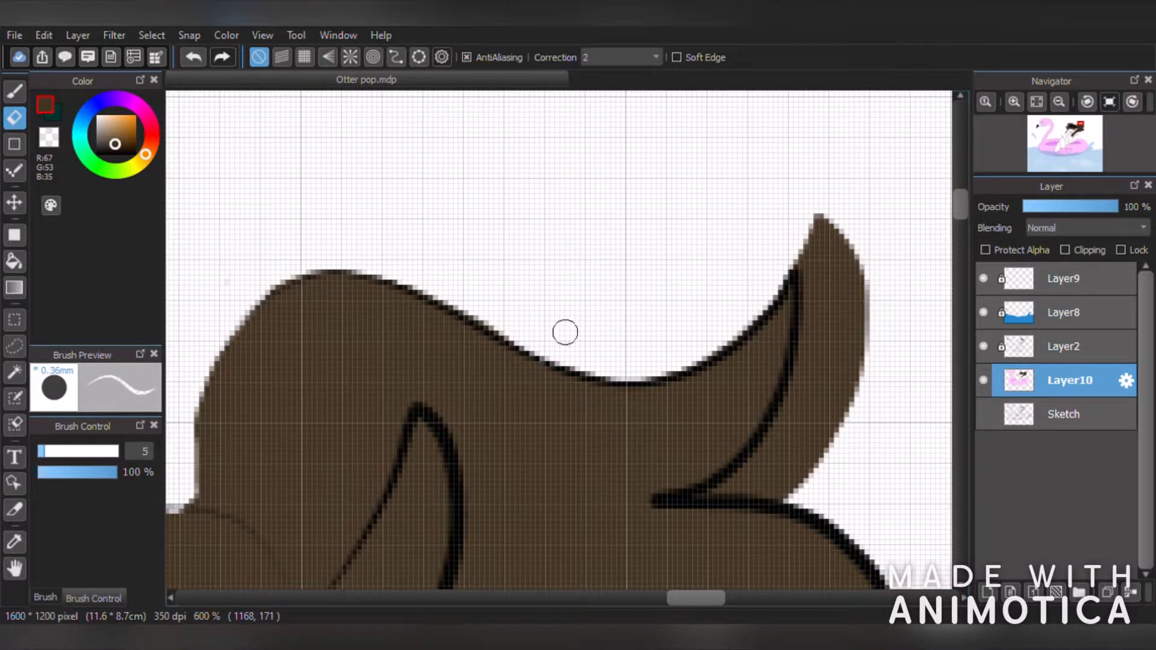
{"action": "mouse_move", "coordinate": [824, 221]}
{"action": "left_mouse_down"}
{"action": "mouse_move", "coordinate": [805, 378]}
{"action": "mouse_move", "coordinate": [847, 230]}
{"action": "mouse_move", "coordinate": [851, 289]}
{"action": "mouse_move", "coordinate": [782, 485]}
{"action": "mouse_move", "coordinate": [789, 429]}
{"action": "mouse_move", "coordinate": [761, 469]}
{"action": "left_mouse_up"}
{"action": "scroll", "coordinate": [761, 469], "scroll_direction": "down", "scroll_amount": 8}
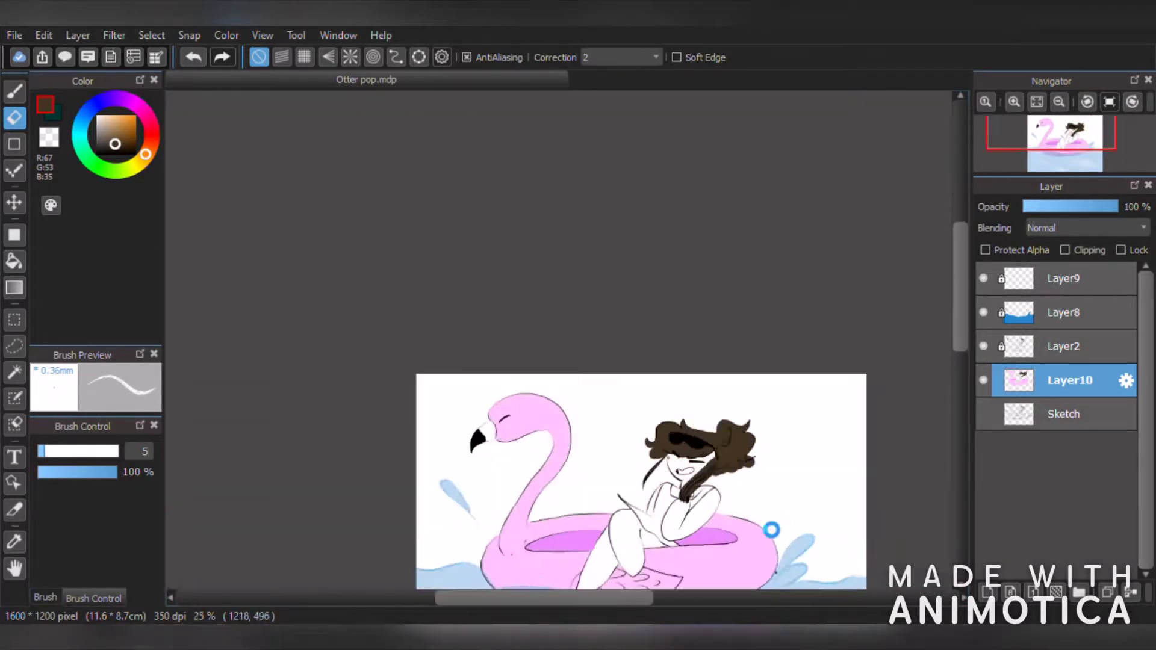
- Erase the brown overflow on the face side of the right hair strand, from the cheek down to the neck
{"action": "scroll", "coordinate": [773, 534], "scroll_direction": "up", "scroll_amount": 4}
{"action": "scroll", "coordinate": [526, 283], "scroll_direction": "up", "scroll_amount": 2}
{"action": "mouse_move", "coordinate": [621, 243]}
{"action": "left_mouse_down"}
{"action": "mouse_move", "coordinate": [596, 211]}
{"action": "mouse_move", "coordinate": [614, 237]}
{"action": "mouse_move", "coordinate": [538, 328]}
{"action": "mouse_move", "coordinate": [337, 446]}
{"action": "mouse_move", "coordinate": [604, 221]}
{"action": "mouse_move", "coordinate": [568, 281]}
{"action": "mouse_move", "coordinate": [482, 369]}
{"action": "left_mouse_up"}
{"action": "scroll", "coordinate": [482, 369], "scroll_direction": "down", "scroll_amount": 2}
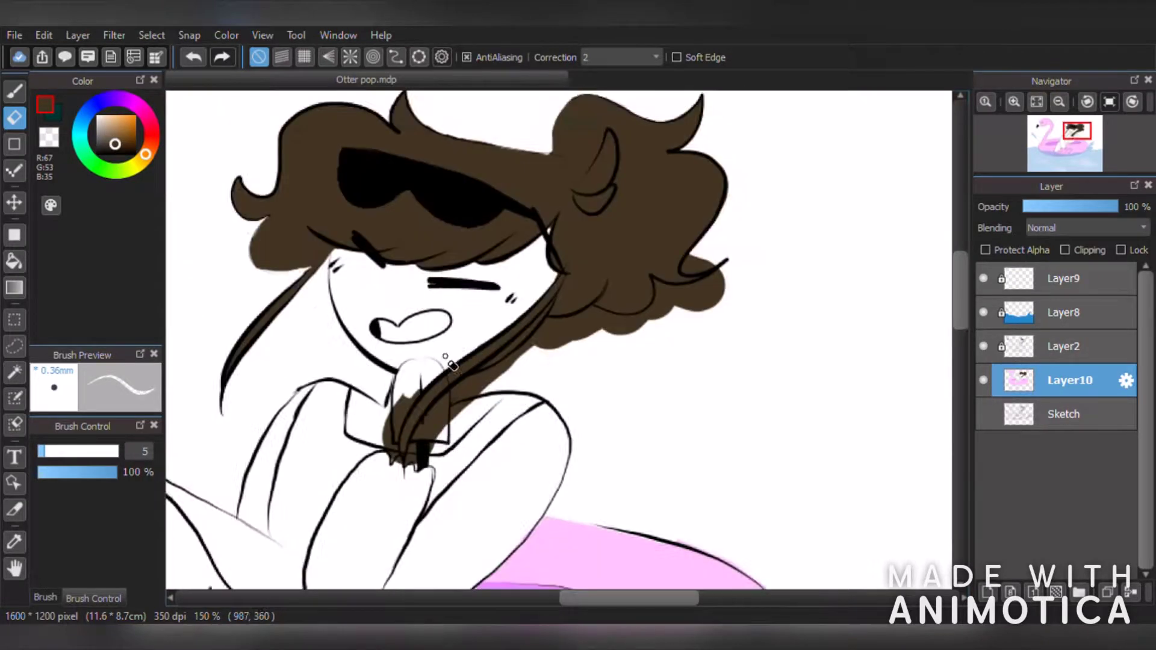
{"action": "scroll", "coordinate": [428, 415], "scroll_direction": "up", "scroll_amount": 2}
{"action": "mouse_move", "coordinate": [393, 381]}
{"action": "left_mouse_down"}
{"action": "mouse_move", "coordinate": [431, 335]}
{"action": "mouse_move", "coordinate": [379, 363]}
{"action": "mouse_move", "coordinate": [378, 482]}
{"action": "left_mouse_up"}
{"action": "scroll", "coordinate": [342, 378], "scroll_direction": "down", "scroll_amount": 4}
- Erase the brown overflow around the outer lower curl of the back hair
{"action": "scroll", "coordinate": [485, 331], "scroll_direction": "up", "scroll_amount": 5}
{"action": "mouse_move", "coordinate": [572, 207]}
{"action": "left_mouse_down"}
{"action": "mouse_move", "coordinate": [547, 233]}
{"action": "mouse_move", "coordinate": [585, 263]}
{"action": "mouse_move", "coordinate": [679, 279]}
{"action": "mouse_move", "coordinate": [681, 309]}
{"action": "mouse_move", "coordinate": [515, 400]}
{"action": "mouse_move", "coordinate": [550, 388]}
{"action": "mouse_move", "coordinate": [439, 320]}
{"action": "mouse_move", "coordinate": [631, 377]}
{"action": "mouse_move", "coordinate": [506, 392]}
{"action": "mouse_move", "coordinate": [439, 504]}
{"action": "mouse_move", "coordinate": [437, 428]}
{"action": "mouse_move", "coordinate": [330, 507]}
{"action": "mouse_move", "coordinate": [232, 534]}
{"action": "left_mouse_up"}
{"action": "left_click_drag", "start_coordinate": [255, 493], "coordinate": [276, 493]}
{"action": "left_click_drag", "start_coordinate": [964, 248], "coordinate": [963, 259]}
- Erase the brown overflow beneath the scalloped lower outline of the back hair, up to the right strand
{"action": "scroll", "coordinate": [374, 371], "scroll_direction": "up", "scroll_amount": 2}
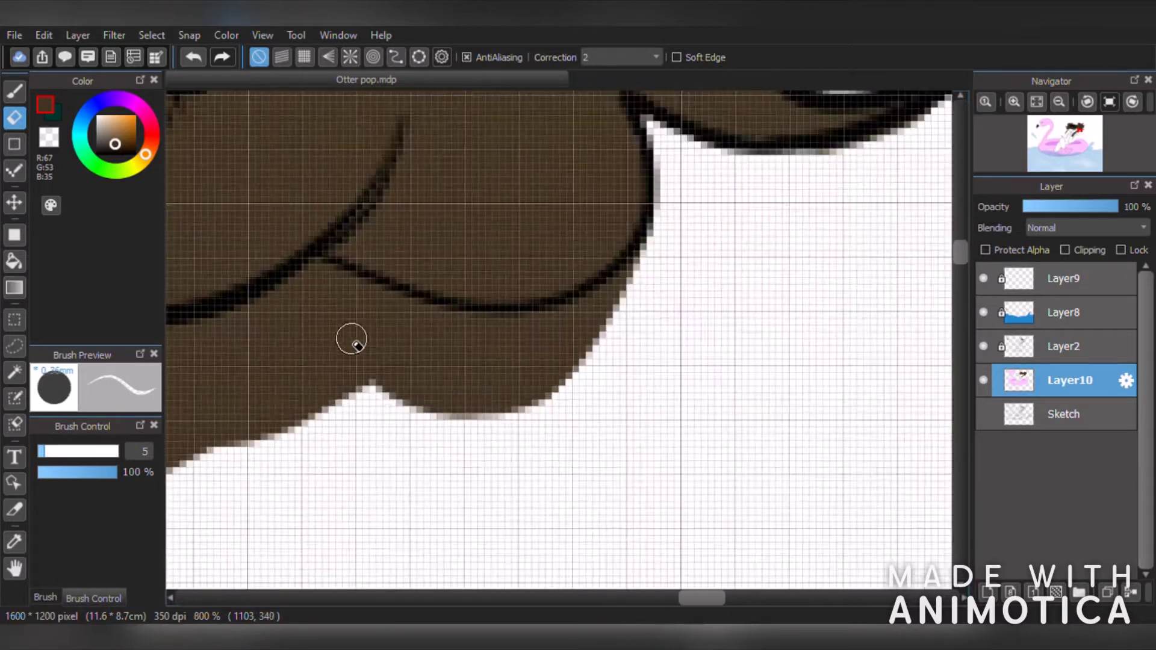
{"action": "mouse_move", "coordinate": [313, 268]}
{"action": "left_mouse_down"}
{"action": "mouse_move", "coordinate": [421, 315]}
{"action": "mouse_move", "coordinate": [643, 276]}
{"action": "mouse_move", "coordinate": [529, 348]}
{"action": "mouse_move", "coordinate": [599, 333]}
{"action": "mouse_move", "coordinate": [456, 417]}
{"action": "mouse_move", "coordinate": [292, 322]}
{"action": "left_mouse_up"}
{"action": "scroll", "coordinate": [356, 335], "scroll_direction": "down", "scroll_amount": 4}
{"action": "scroll", "coordinate": [216, 378], "scroll_direction": "up", "scroll_amount": 4}
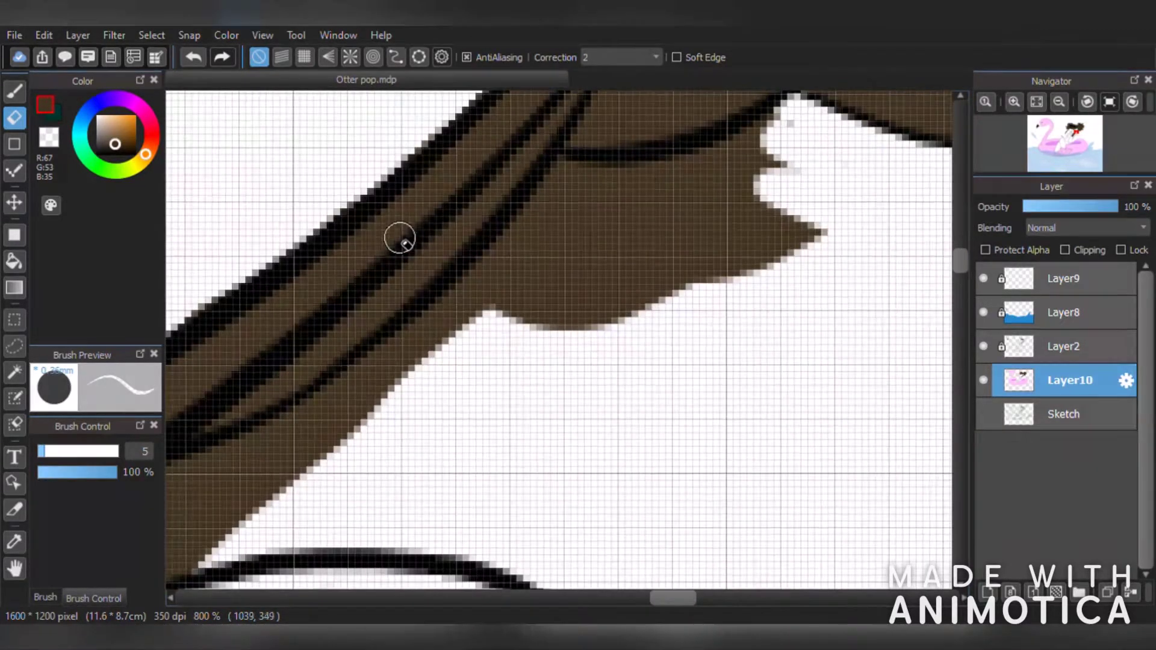
{"action": "mouse_move", "coordinate": [565, 179]}
{"action": "left_mouse_down"}
{"action": "mouse_move", "coordinate": [687, 328]}
{"action": "mouse_move", "coordinate": [622, 193]}
{"action": "mouse_move", "coordinate": [739, 307]}
{"action": "mouse_move", "coordinate": [754, 366]}
{"action": "mouse_move", "coordinate": [784, 284]}
{"action": "mouse_move", "coordinate": [743, 319]}
{"action": "mouse_move", "coordinate": [754, 283]}
{"action": "mouse_move", "coordinate": [698, 212]}
{"action": "mouse_move", "coordinate": [738, 234]}
{"action": "mouse_move", "coordinate": [705, 172]}
{"action": "mouse_move", "coordinate": [735, 147]}
{"action": "left_mouse_up"}
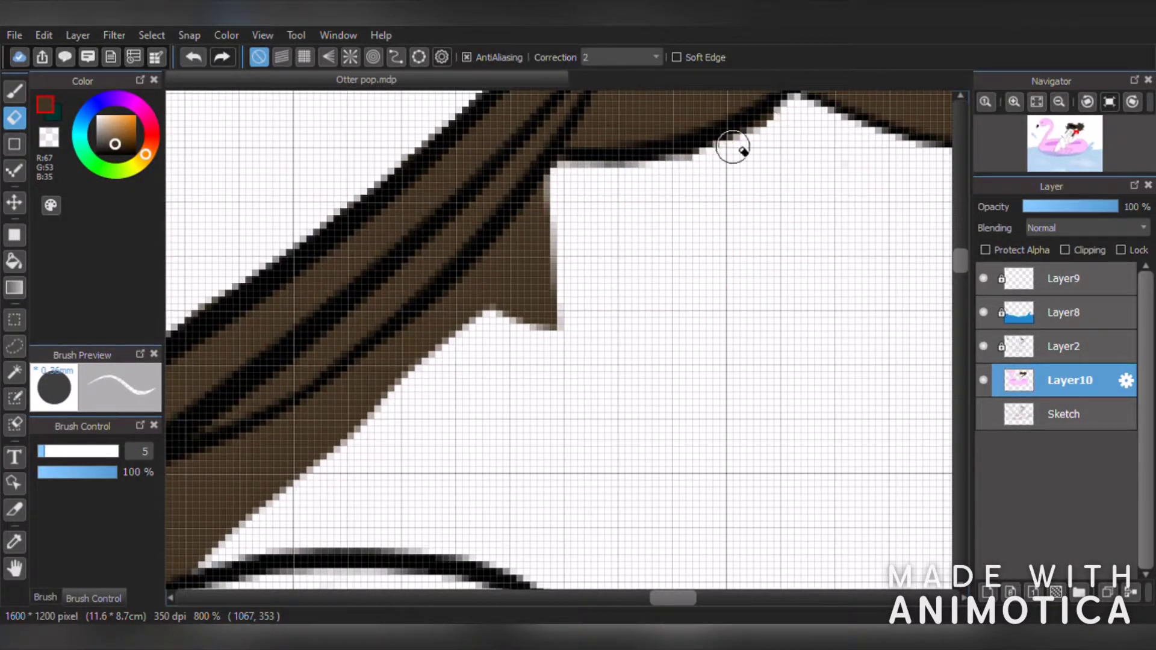
- Erase the brown overflow along the outer edge of the right strand, down over the collar to the hand
{"action": "scroll", "coordinate": [667, 169], "scroll_direction": "down", "scroll_amount": 5}
{"action": "scroll", "coordinate": [667, 168], "scroll_direction": "up", "scroll_amount": 3}
{"action": "mouse_move", "coordinate": [831, 173]}
{"action": "left_mouse_down"}
{"action": "mouse_move", "coordinate": [821, 213]}
{"action": "mouse_move", "coordinate": [811, 155]}
{"action": "mouse_move", "coordinate": [715, 266]}
{"action": "mouse_move", "coordinate": [536, 420]}
{"action": "mouse_move", "coordinate": [486, 506]}
{"action": "mouse_move", "coordinate": [453, 529]}
{"action": "mouse_move", "coordinate": [456, 484]}
{"action": "mouse_move", "coordinate": [561, 332]}
{"action": "mouse_move", "coordinate": [767, 203]}
{"action": "mouse_move", "coordinate": [595, 354]}
{"action": "mouse_move", "coordinate": [618, 319]}
{"action": "mouse_move", "coordinate": [578, 361]}
{"action": "mouse_move", "coordinate": [644, 285]}
{"action": "mouse_move", "coordinate": [568, 349]}
{"action": "left_mouse_up"}
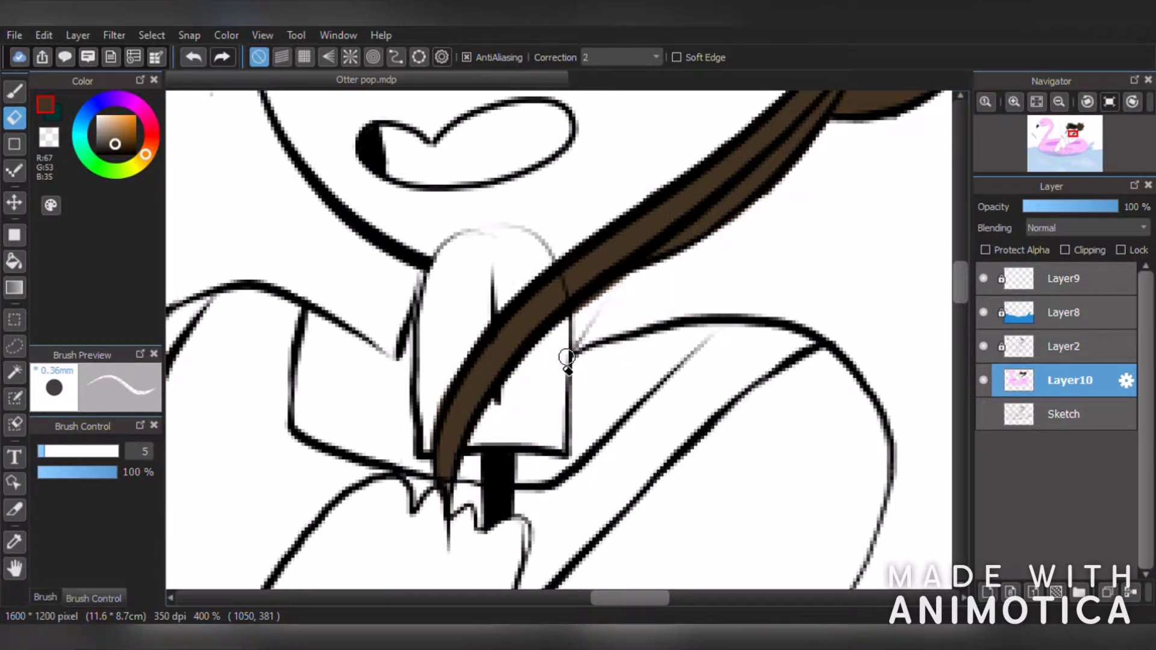
{"action": "scroll", "coordinate": [567, 349], "scroll_direction": "down", "scroll_amount": 5}
{"action": "scroll", "coordinate": [537, 361], "scroll_direction": "up", "scroll_amount": 6}
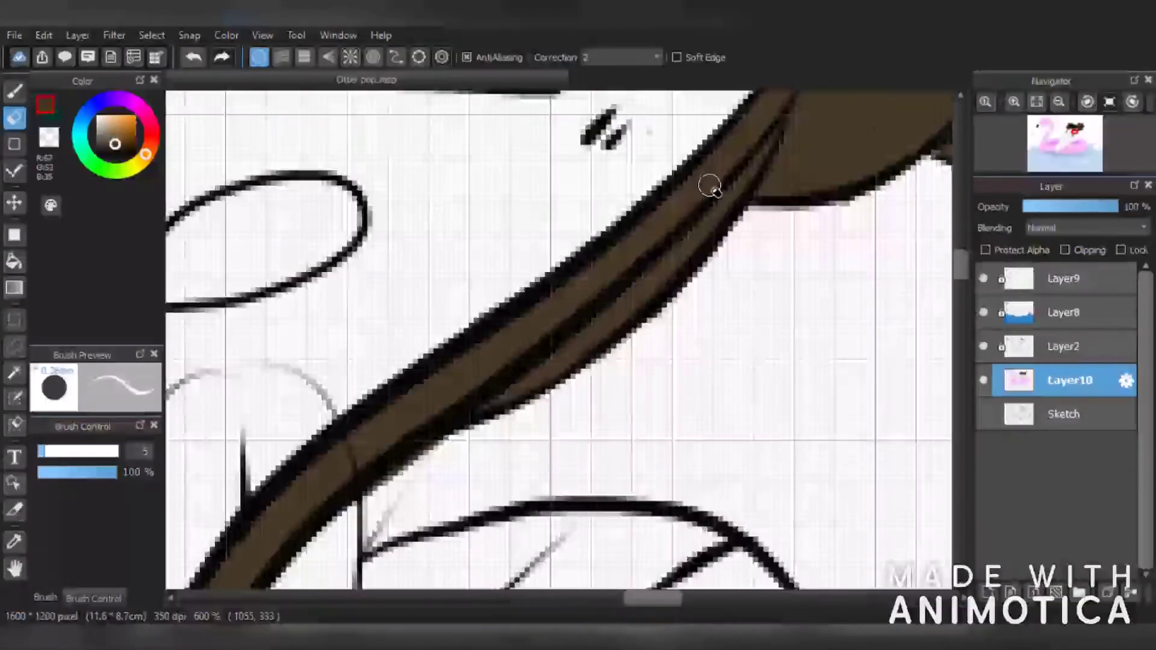
- Erase the brown fill from the narrow gap between the outer lines of the right hair strand
{"action": "mouse_move", "coordinate": [638, 304]}
{"action": "left_mouse_down"}
{"action": "mouse_move", "coordinate": [738, 207]}
{"action": "mouse_move", "coordinate": [777, 122]}
{"action": "mouse_move", "coordinate": [635, 296]}
{"action": "mouse_move", "coordinate": [476, 410]}
{"action": "left_mouse_up"}
- Write a brown "brb" note with the size 4 brush in the blank area between the flamingo's neck and the girl
{"action": "left_click", "coordinate": [15, 91]}
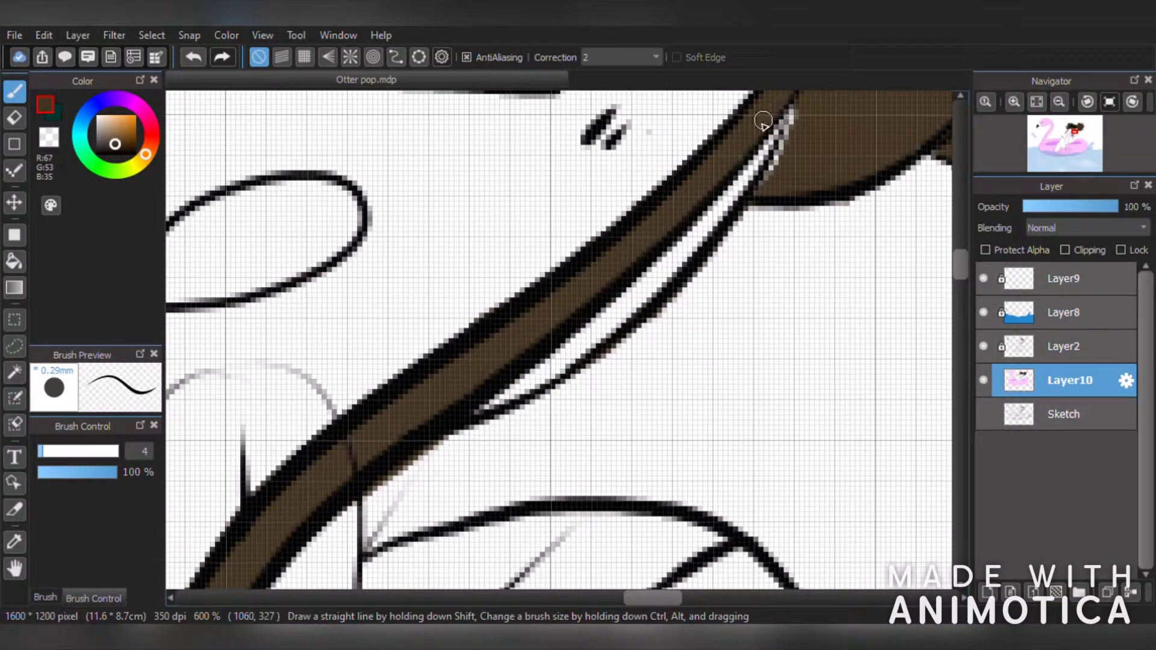
{"action": "scroll", "coordinate": [802, 123], "scroll_direction": "down", "scroll_amount": 5}
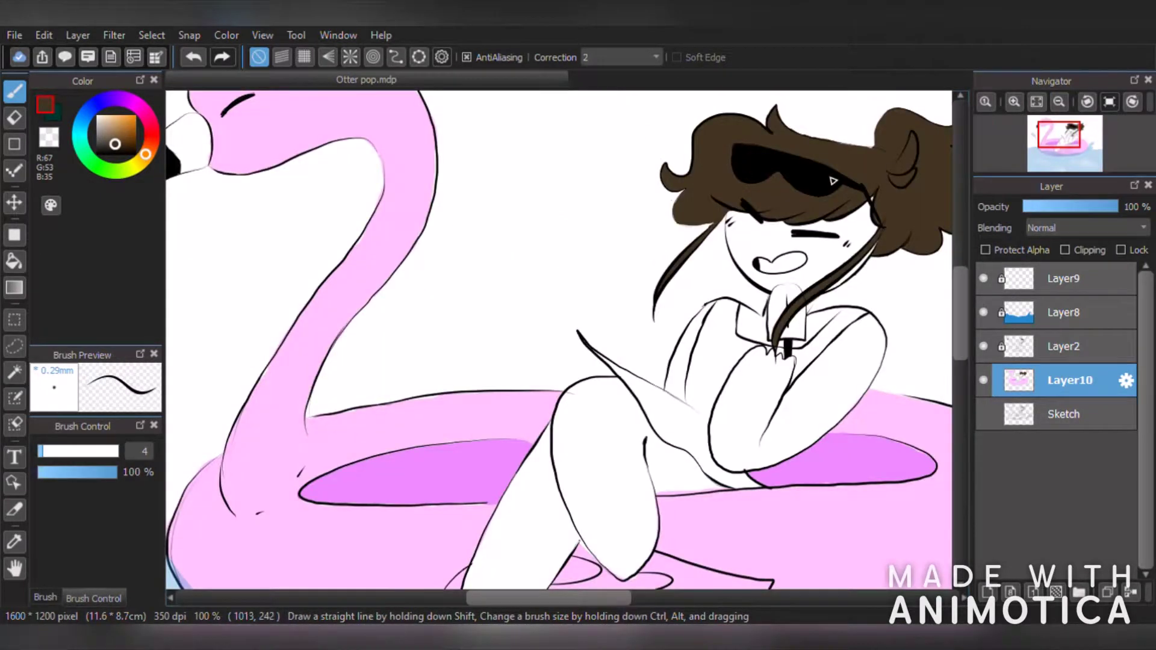
{"action": "left_click_drag", "start_coordinate": [355, 335], "coordinate": [473, 316]}
{"action": "left_click_drag", "start_coordinate": [489, 302], "coordinate": [507, 323]}
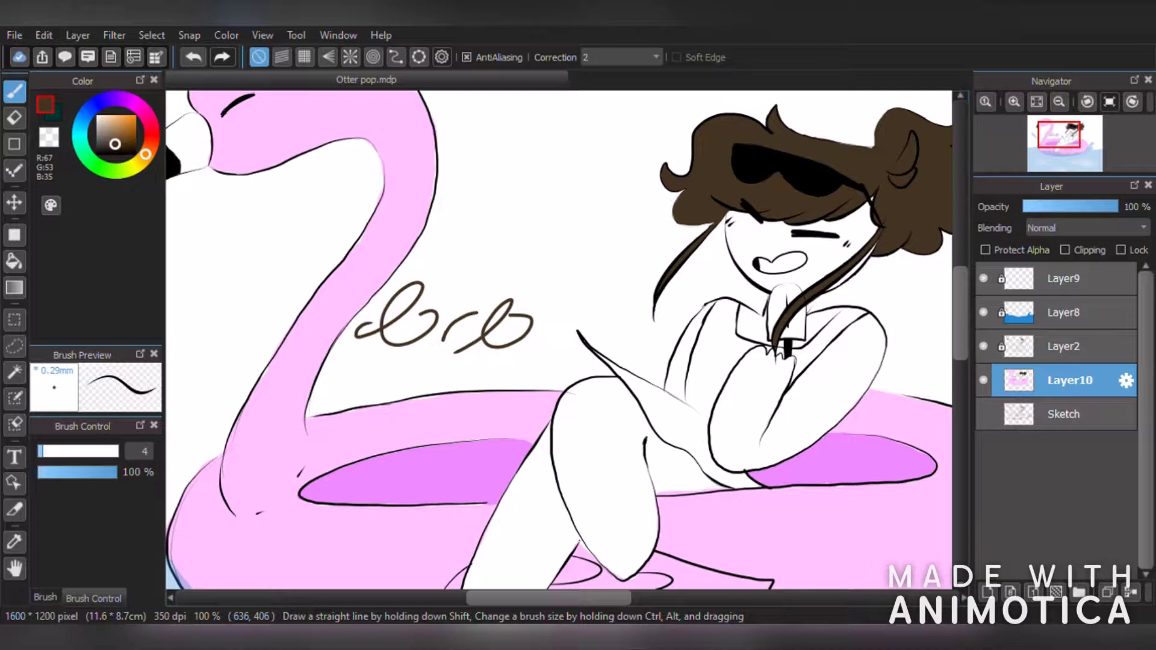
{"action": "scroll", "coordinate": [505, 329], "scroll_direction": "down", "scroll_amount": 3}
{"action": "scroll", "coordinate": [451, 271], "scroll_direction": "up", "scroll_amount": 4}
- Erase the handwritten "brb" note beside the flamingo's neck, enlarging the eraser to size 26
{"action": "left_click", "coordinate": [18, 118]}
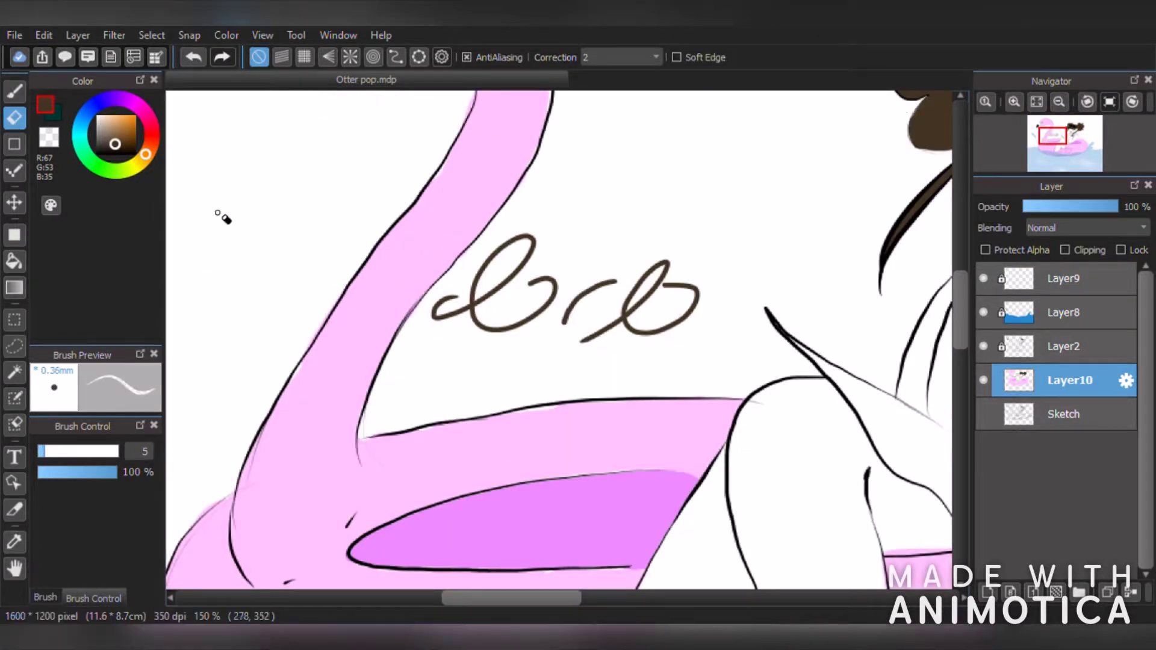
{"action": "left_click_drag", "start_coordinate": [692, 296], "coordinate": [642, 265]}
{"action": "left_click", "coordinate": [79, 451]}
{"action": "mouse_move", "coordinate": [696, 303]}
{"action": "left_mouse_down"}
{"action": "mouse_move", "coordinate": [575, 315]}
{"action": "mouse_move", "coordinate": [518, 237]}
{"action": "mouse_move", "coordinate": [464, 313]}
{"action": "mouse_move", "coordinate": [566, 310]}
{"action": "left_mouse_up"}
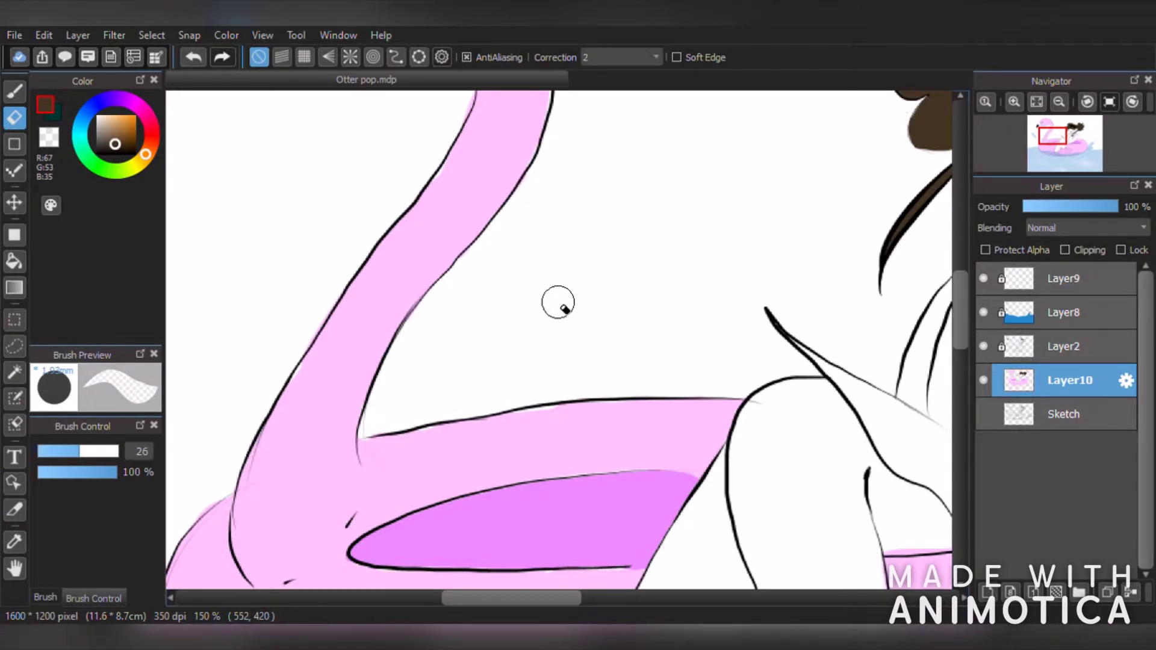
{"action": "scroll", "coordinate": [558, 302], "scroll_direction": "down", "scroll_amount": 5}
{"action": "scroll", "coordinate": [554, 310], "scroll_direction": "up", "scroll_amount": 3}
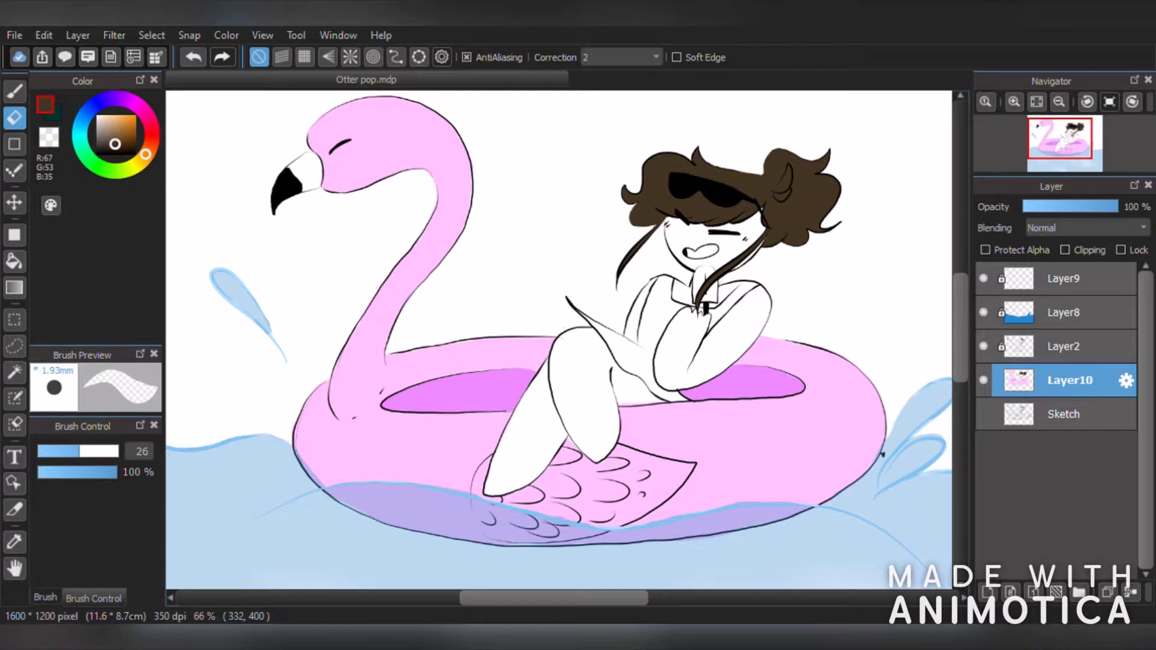
- Handwrite the note "brb (again)" in dark brown across the flamingo's neck and the front of the float
{"action": "left_click_drag", "start_coordinate": [246, 356], "coordinate": [355, 331]}
{"action": "left_click_drag", "start_coordinate": [358, 367], "coordinate": [400, 354]}
{"action": "left_click_drag", "start_coordinate": [291, 379], "coordinate": [271, 467]}
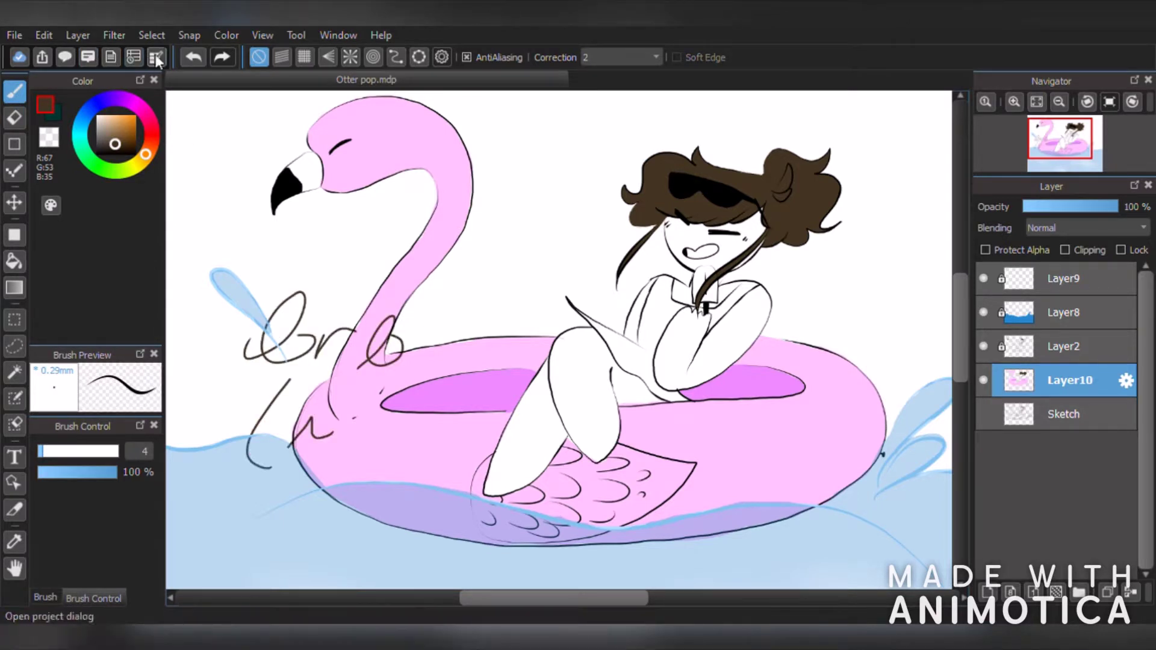
{"action": "left_click", "coordinate": [190, 59]}
{"action": "left_click_drag", "start_coordinate": [297, 417], "coordinate": [320, 454]}
{"action": "mouse_move", "coordinate": [319, 433]}
{"action": "left_mouse_down"}
{"action": "mouse_move", "coordinate": [330, 486]}
{"action": "mouse_move", "coordinate": [360, 441]}
{"action": "mouse_move", "coordinate": [410, 451]}
{"action": "left_mouse_up"}
{"action": "mouse_move", "coordinate": [421, 424]}
{"action": "left_mouse_down"}
{"action": "mouse_move", "coordinate": [421, 452]}
{"action": "mouse_move", "coordinate": [485, 451]}
{"action": "left_mouse_up"}
{"action": "left_click_drag", "start_coordinate": [511, 392], "coordinate": [493, 465]}
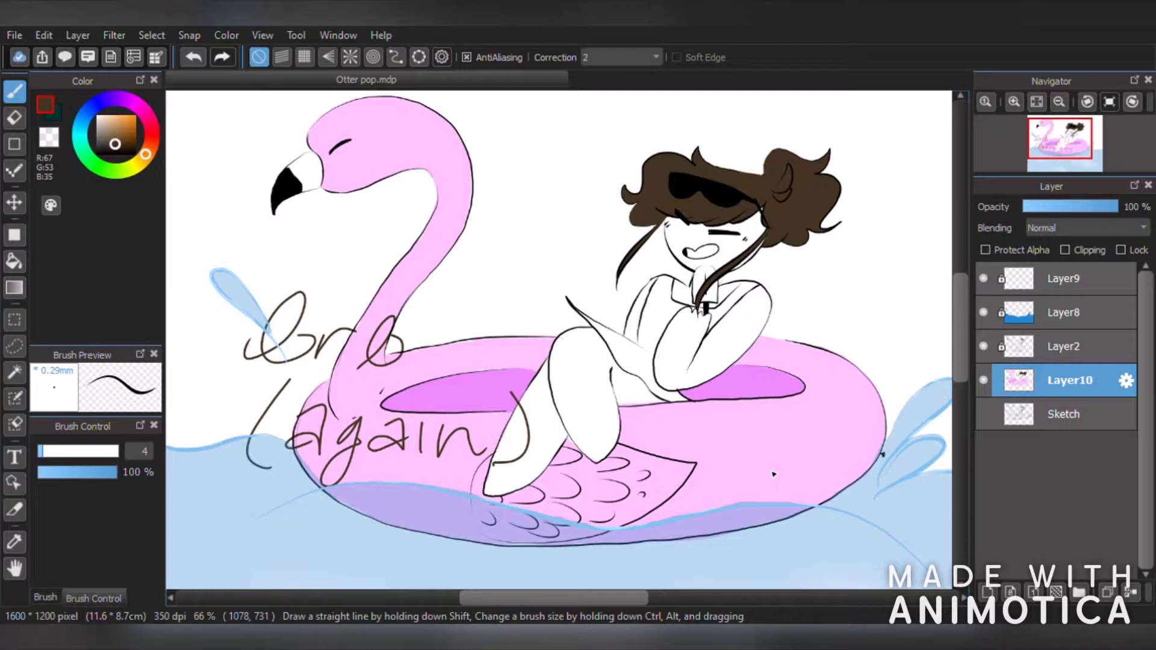
- Undo all strokes of the handwritten note over the float
{"action": "left_click", "coordinate": [191, 56]}
{"action": "left_click", "coordinate": [191, 56]}
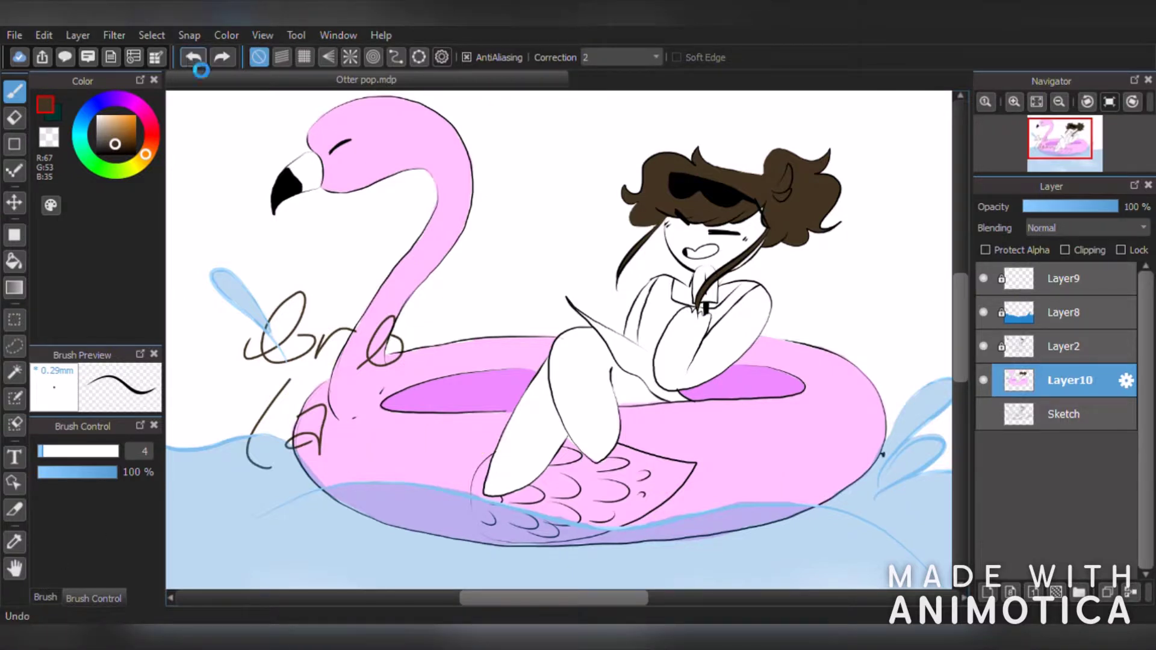
{"action": "left_click", "coordinate": [191, 56]}
- Add a new empty layer and place it directly below Layer10
{"action": "scroll", "coordinate": [879, 365], "scroll_direction": "up", "scroll_amount": 1}
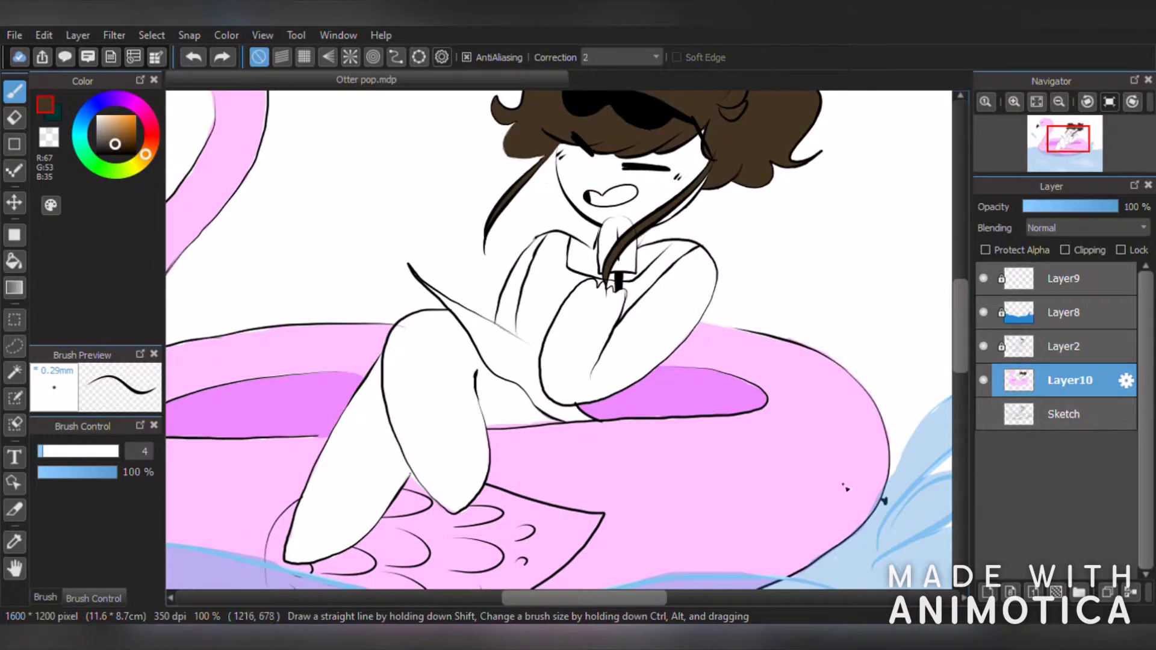
{"action": "scroll", "coordinate": [677, 179], "scroll_direction": "up", "scroll_amount": 3}
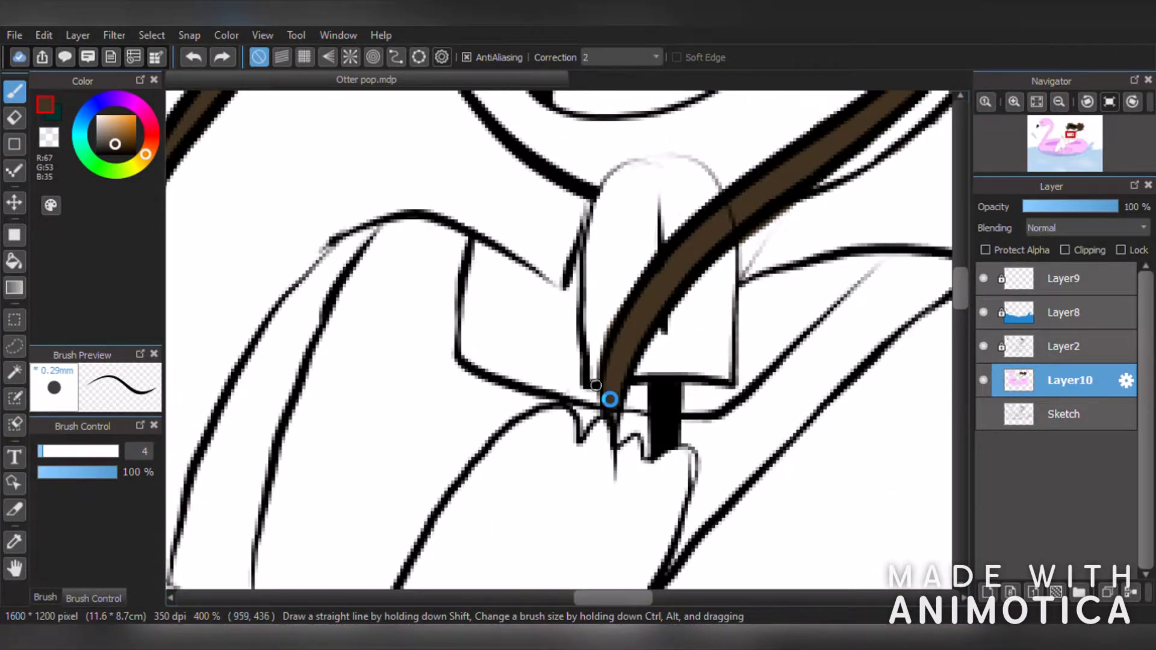
{"action": "scroll", "coordinate": [608, 400], "scroll_direction": "down", "scroll_amount": 4}
{"action": "scroll", "coordinate": [524, 457], "scroll_direction": "up", "scroll_amount": 3}
{"action": "scroll", "coordinate": [512, 451], "scroll_direction": "down", "scroll_amount": 3}
{"action": "scroll", "coordinate": [508, 475], "scroll_direction": "up", "scroll_amount": 3}
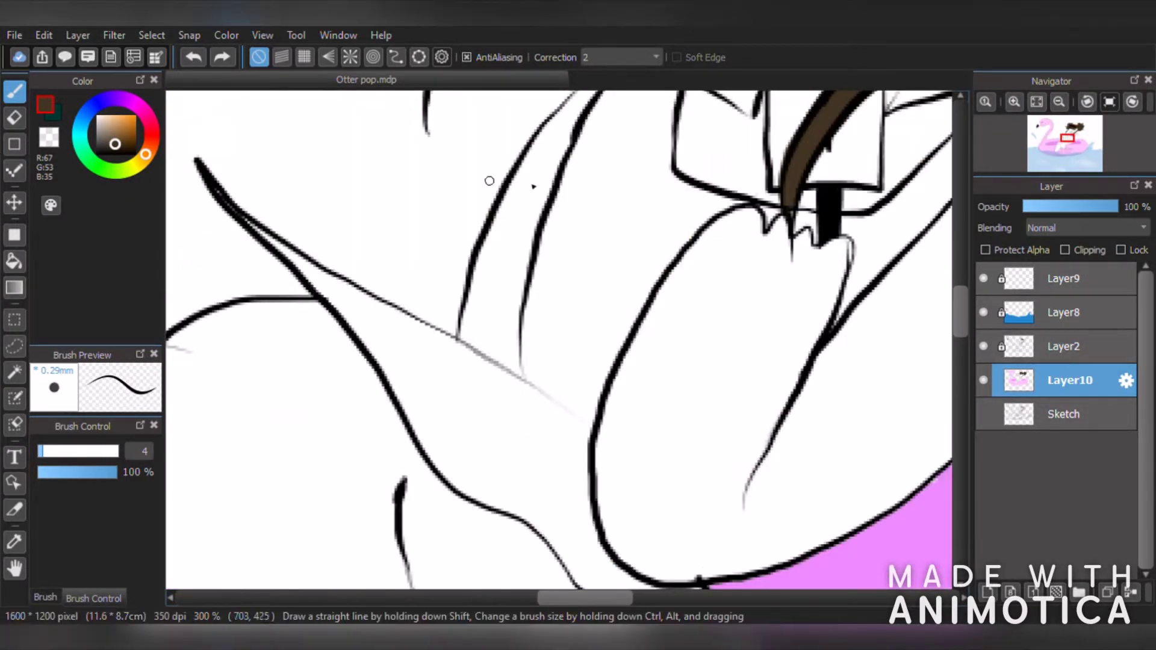
{"action": "left_click", "coordinate": [988, 591]}
{"action": "left_click_drag", "start_coordinate": [1024, 384], "coordinate": [967, 415]}
{"action": "scroll", "coordinate": [504, 191], "scroll_direction": "down", "scroll_amount": 1}
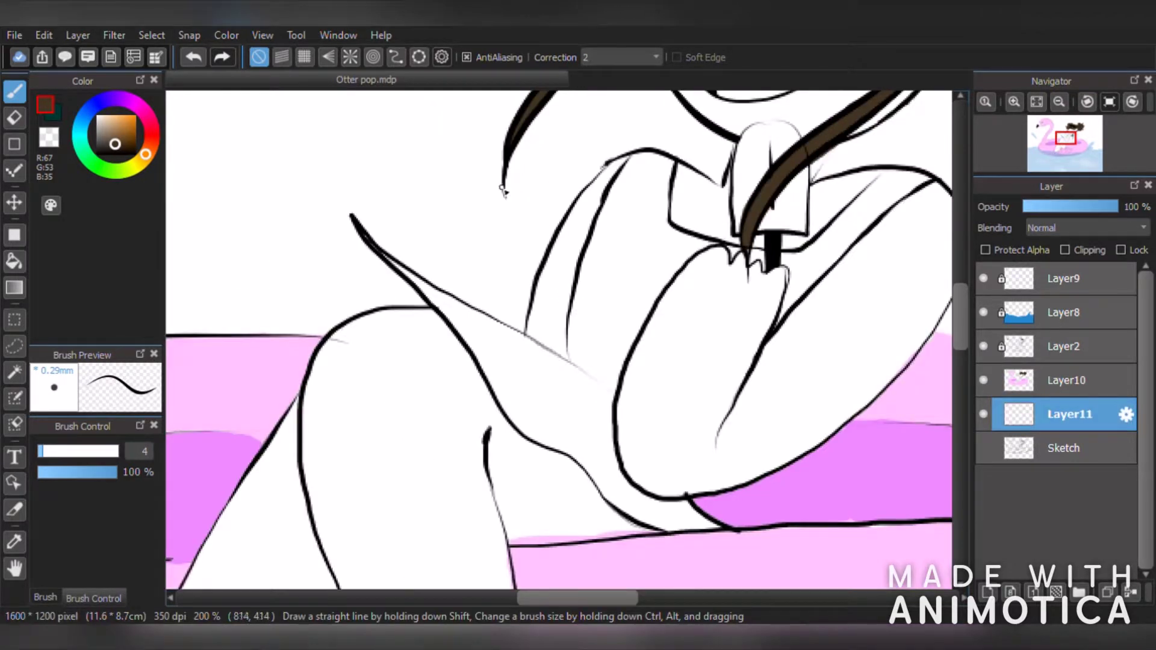
- Set the paint colour to pale yellow (RGB 253, 255, 180) and the brush size to 24
{"action": "left_click", "coordinate": [135, 105]}
{"action": "left_click", "coordinate": [130, 137]}
{"action": "left_click", "coordinate": [81, 137]}
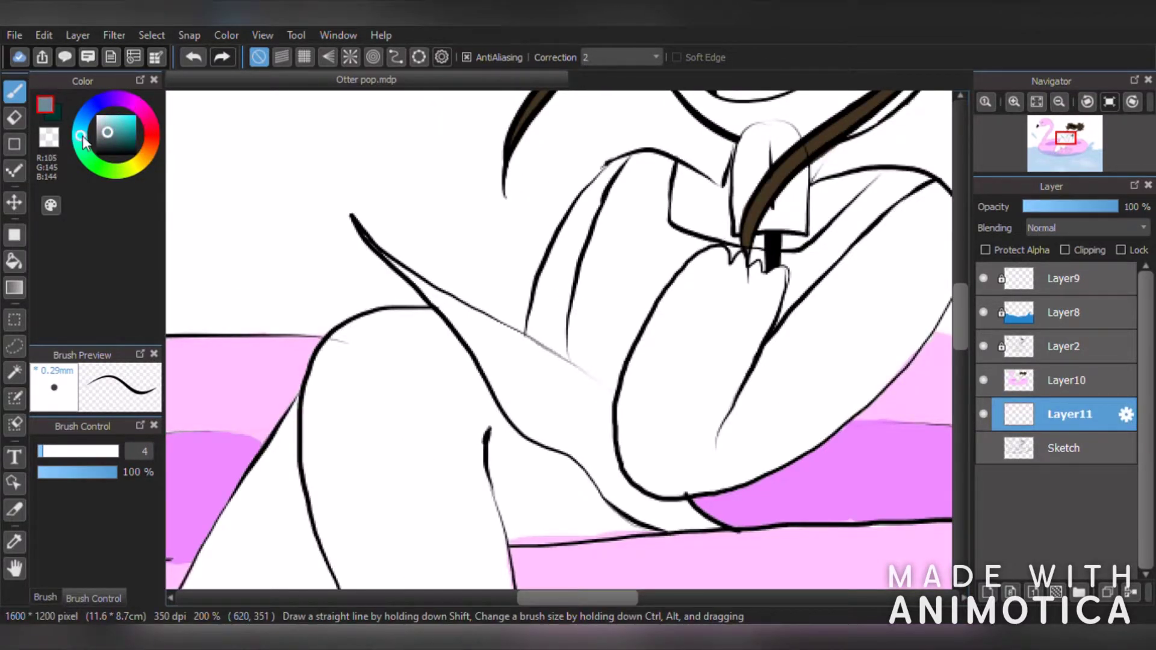
{"action": "left_click", "coordinate": [134, 165]}
{"action": "left_click", "coordinate": [109, 114]}
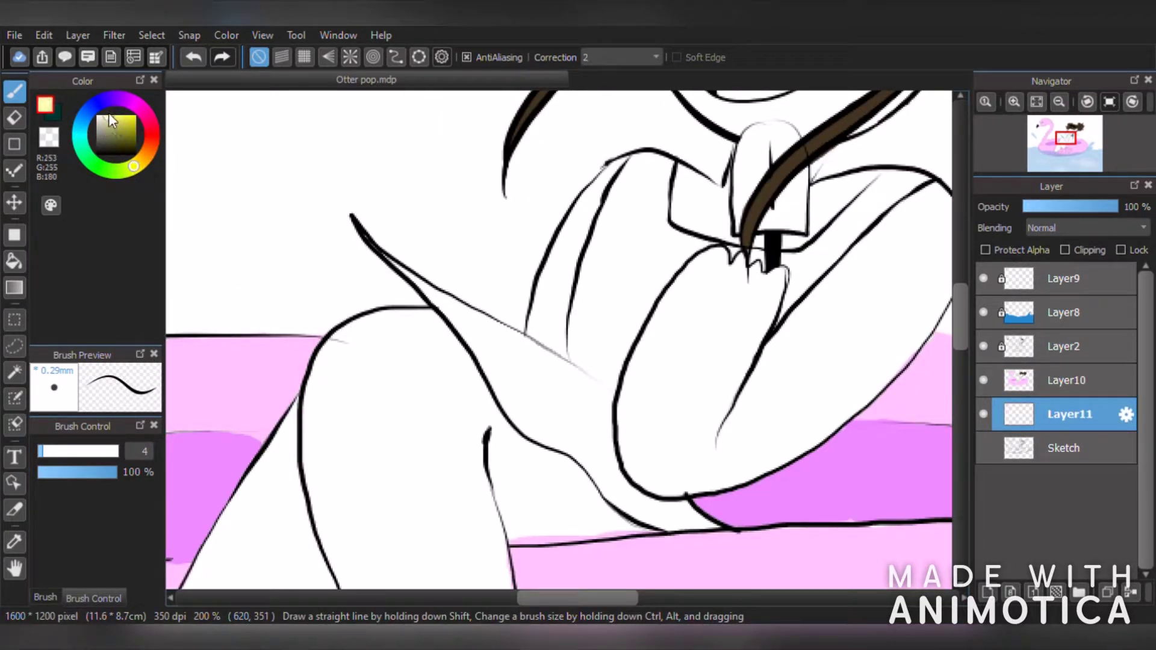
{"action": "left_click_drag", "start_coordinate": [66, 452], "coordinate": [78, 453]}
{"action": "scroll", "coordinate": [621, 345], "scroll_direction": "up", "scroll_amount": 2}
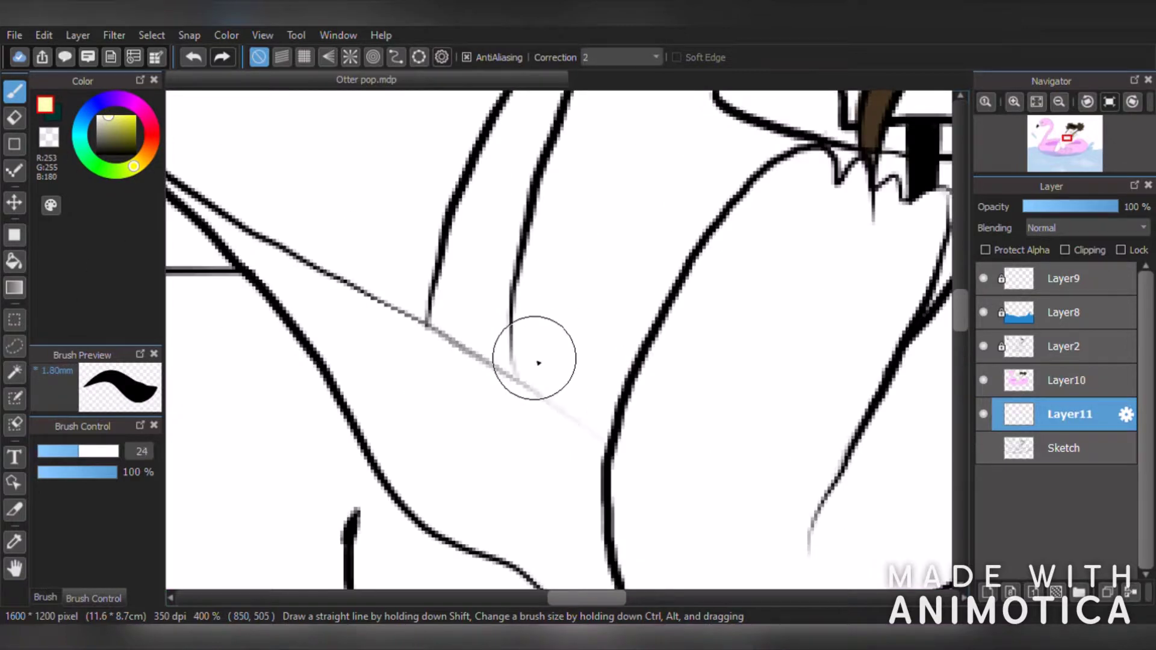
{"action": "mouse_move", "coordinate": [548, 366]}
{"action": "left_mouse_down"}
{"action": "mouse_move", "coordinate": [492, 426]}
{"action": "mouse_move", "coordinate": [501, 420]}
{"action": "mouse_move", "coordinate": [236, 257]}
{"action": "mouse_move", "coordinate": [227, 201]}
{"action": "left_mouse_up"}
{"action": "scroll", "coordinate": [204, 208], "scroll_direction": "down", "scroll_amount": 2}
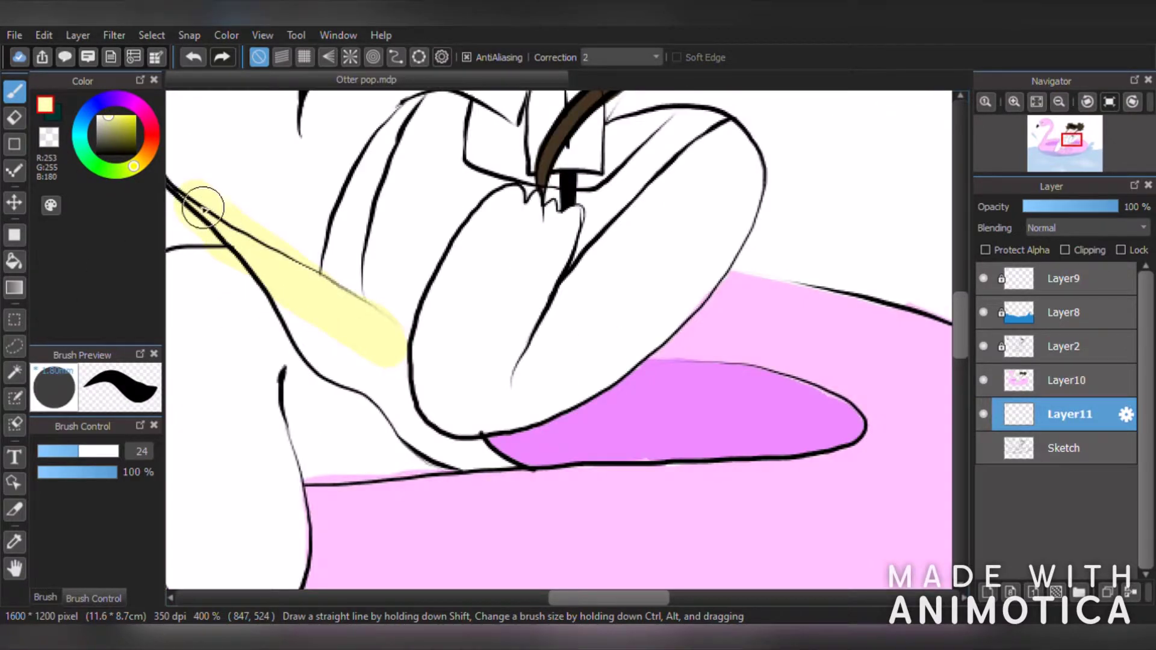
{"action": "mouse_move", "coordinate": [314, 344]}
{"action": "left_mouse_down"}
{"action": "mouse_move", "coordinate": [496, 463]}
{"action": "mouse_move", "coordinate": [446, 423]}
{"action": "mouse_move", "coordinate": [384, 263]}
{"action": "mouse_move", "coordinate": [409, 172]}
{"action": "mouse_move", "coordinate": [452, 119]}
{"action": "mouse_move", "coordinate": [446, 192]}
{"action": "mouse_move", "coordinate": [550, 206]}
{"action": "mouse_move", "coordinate": [665, 138]}
{"action": "left_mouse_up"}
{"action": "key", "text": "ctrl+z"}
{"action": "key", "text": "ctrl+z"}
{"action": "scroll", "coordinate": [593, 141], "scroll_direction": "down", "scroll_amount": 2}
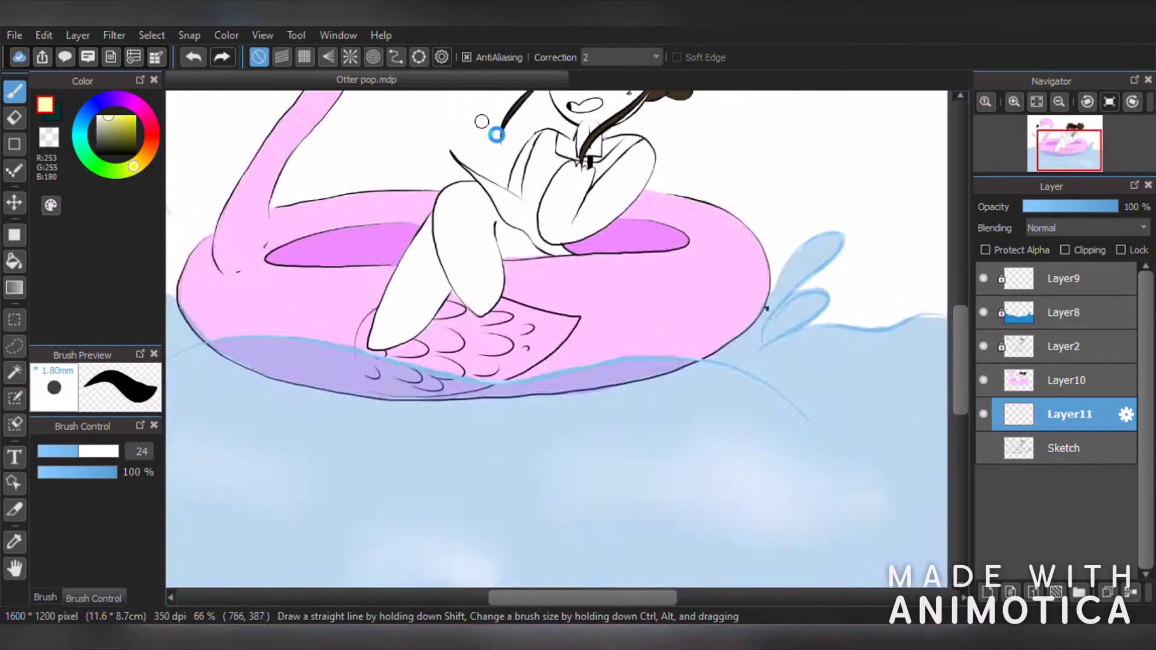
- Paint the girl's swimsuit pale yellow from the pointed hem at the hip up to both shoulder straps
{"action": "scroll", "coordinate": [484, 120], "scroll_direction": "up", "scroll_amount": 2}
{"action": "mouse_move", "coordinate": [662, 180]}
{"action": "left_mouse_down"}
{"action": "mouse_move", "coordinate": [655, 211]}
{"action": "mouse_move", "coordinate": [671, 158]}
{"action": "mouse_move", "coordinate": [615, 279]}
{"action": "mouse_move", "coordinate": [615, 365]}
{"action": "mouse_move", "coordinate": [676, 285]}
{"action": "mouse_move", "coordinate": [693, 235]}
{"action": "mouse_move", "coordinate": [637, 299]}
{"action": "mouse_move", "coordinate": [654, 358]}
{"action": "mouse_move", "coordinate": [564, 355]}
{"action": "mouse_move", "coordinate": [456, 266]}
{"action": "mouse_move", "coordinate": [642, 469]}
{"action": "mouse_move", "coordinate": [744, 518]}
{"action": "mouse_move", "coordinate": [598, 394]}
{"action": "mouse_move", "coordinate": [632, 391]}
{"action": "mouse_move", "coordinate": [745, 248]}
{"action": "mouse_move", "coordinate": [819, 290]}
{"action": "mouse_move", "coordinate": [886, 211]}
{"action": "mouse_move", "coordinate": [835, 274]}
{"action": "left_mouse_up"}
{"action": "scroll", "coordinate": [828, 250], "scroll_direction": "down", "scroll_amount": 2}
{"action": "scroll", "coordinate": [910, 202], "scroll_direction": "up", "scroll_amount": 3}
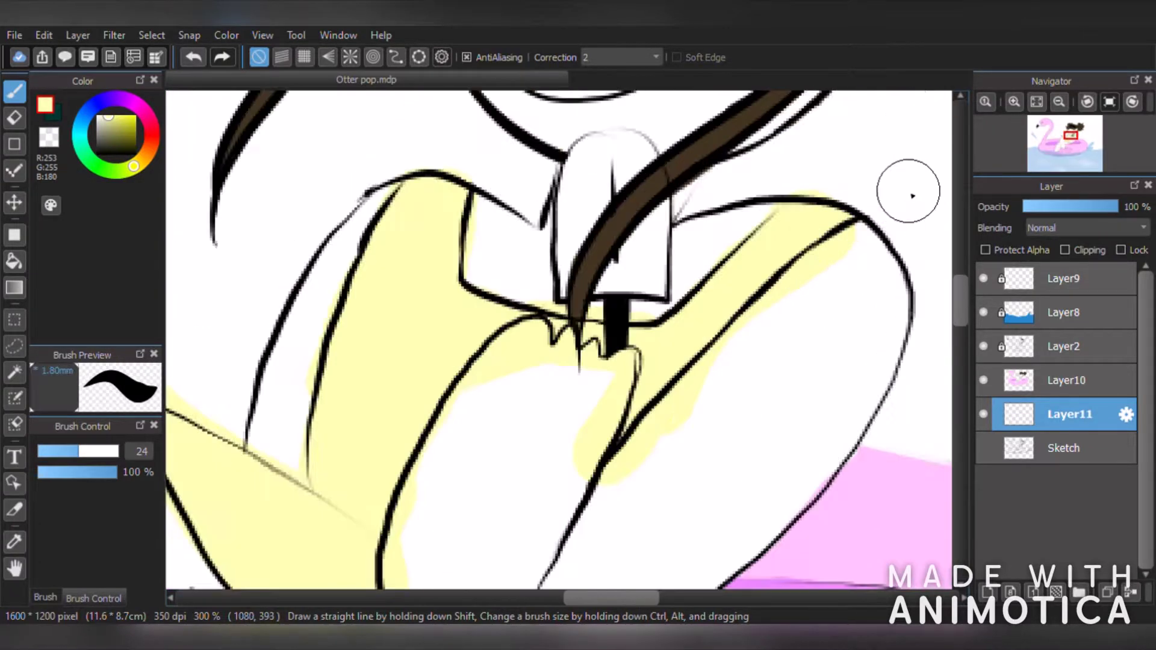
{"action": "scroll", "coordinate": [656, 380], "scroll_direction": "down", "scroll_amount": 6}
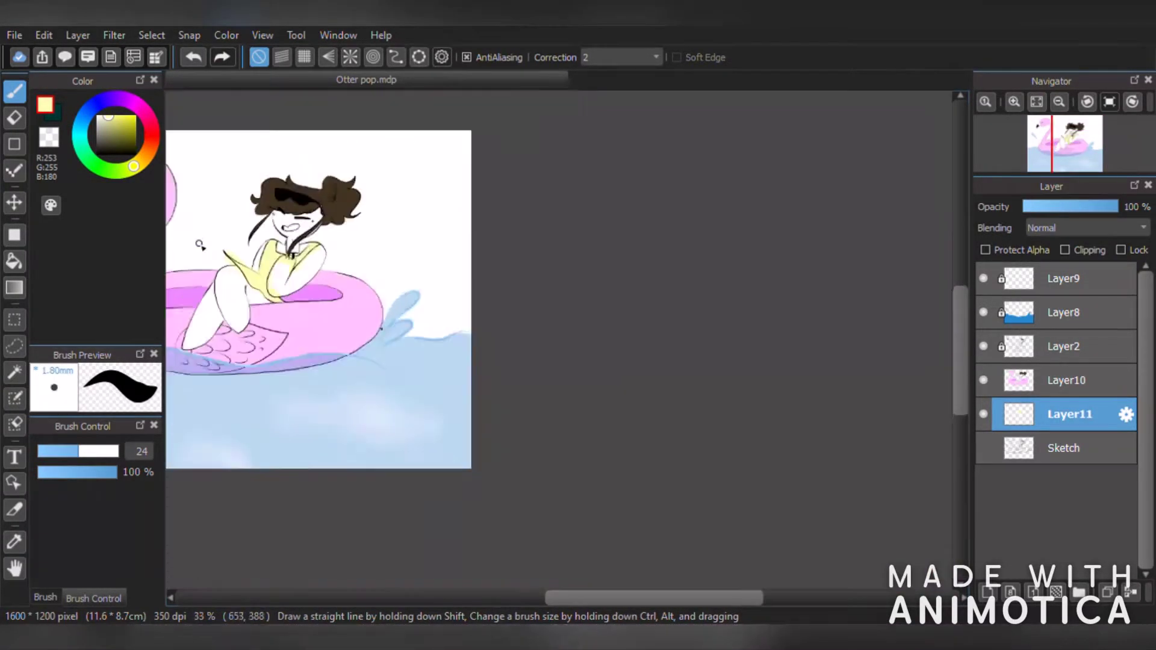
- Erase the yellow spilling past the outline around the swimsuit's pointed tip and hip, undoing the last erasure
{"action": "scroll", "coordinate": [267, 330], "scroll_direction": "up", "scroll_amount": 5}
{"action": "scroll", "coordinate": [266, 330], "scroll_direction": "up", "scroll_amount": 1}
{"action": "key", "text": "e"}
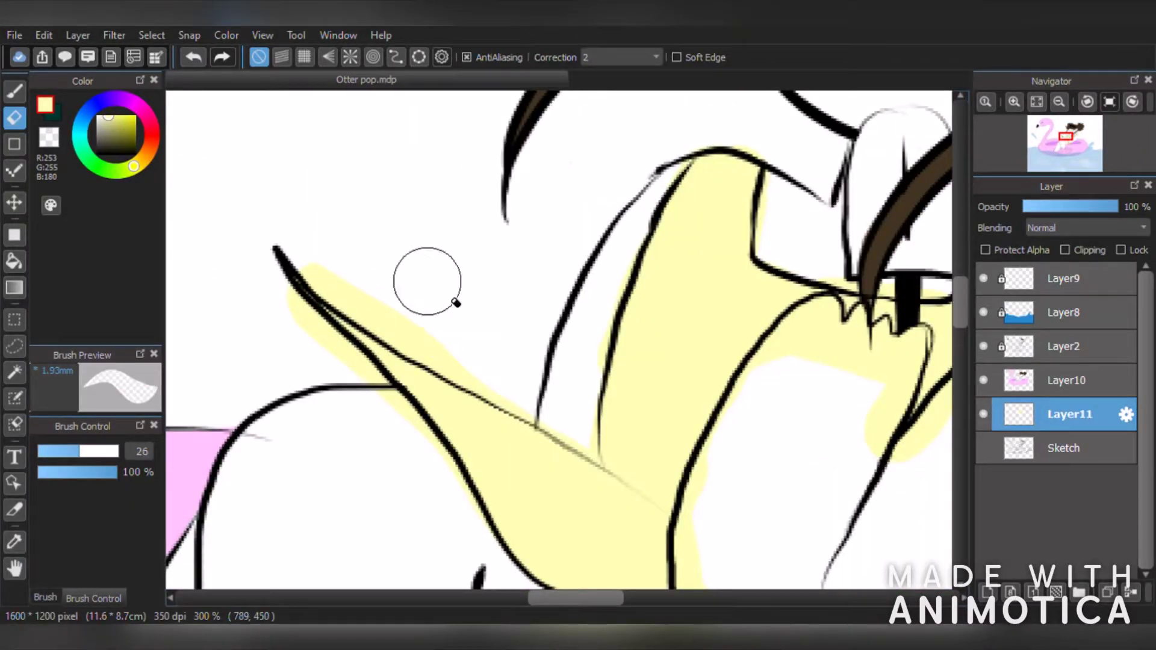
{"action": "mouse_move", "coordinate": [353, 280]}
{"action": "left_mouse_down"}
{"action": "mouse_move", "coordinate": [524, 384]}
{"action": "mouse_move", "coordinate": [477, 352]}
{"action": "mouse_move", "coordinate": [238, 266]}
{"action": "mouse_move", "coordinate": [266, 311]}
{"action": "mouse_move", "coordinate": [373, 349]}
{"action": "left_mouse_up"}
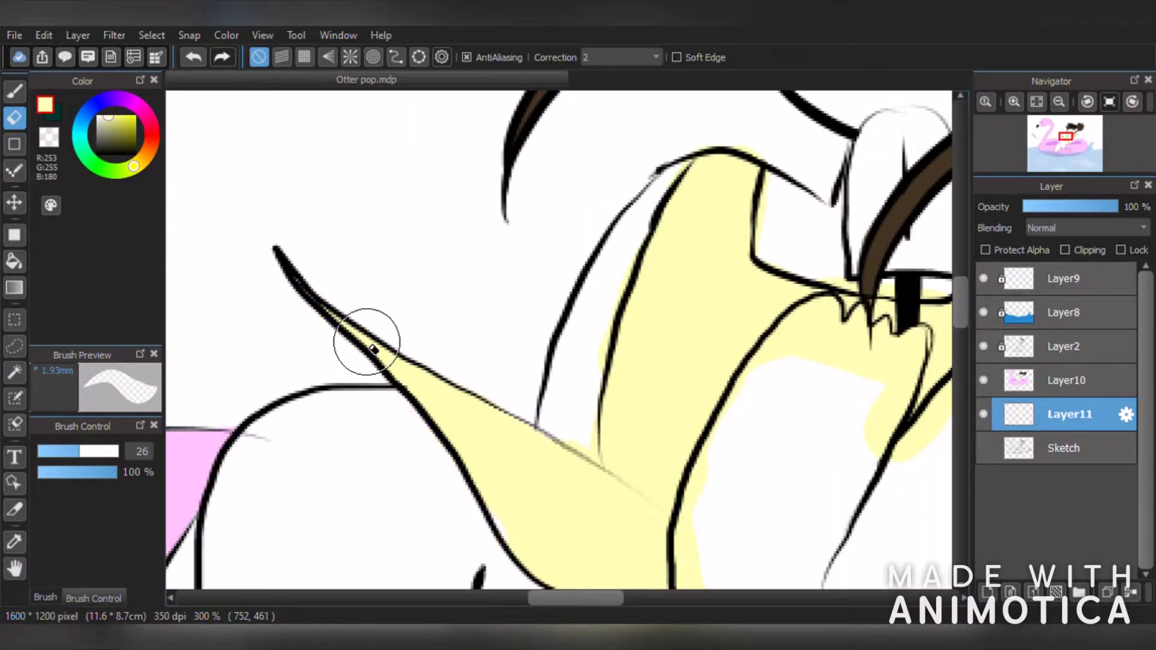
{"action": "left_click", "coordinate": [193, 57]}
{"action": "scroll", "coordinate": [472, 443], "scroll_direction": "down", "scroll_amount": 2}
{"action": "scroll", "coordinate": [472, 444], "scroll_direction": "up", "scroll_amount": 1}
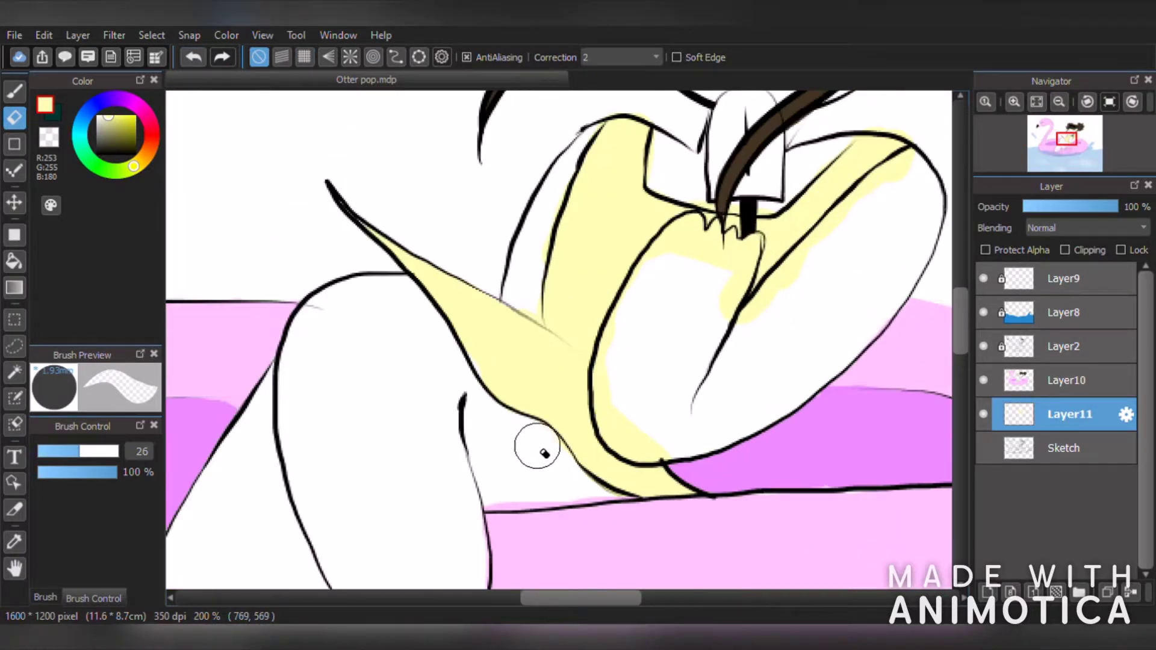
- Erase the excess yellow from the bent arm and around the shoulder strap and hand
{"action": "mouse_move", "coordinate": [650, 428]}
{"action": "left_mouse_down"}
{"action": "mouse_move", "coordinate": [623, 395]}
{"action": "mouse_move", "coordinate": [630, 431]}
{"action": "mouse_move", "coordinate": [613, 395]}
{"action": "mouse_move", "coordinate": [631, 324]}
{"action": "mouse_move", "coordinate": [673, 277]}
{"action": "mouse_move", "coordinate": [723, 275]}
{"action": "mouse_move", "coordinate": [720, 296]}
{"action": "mouse_move", "coordinate": [737, 260]}
{"action": "mouse_move", "coordinate": [664, 266]}
{"action": "mouse_move", "coordinate": [679, 245]}
{"action": "mouse_move", "coordinate": [687, 311]}
{"action": "mouse_move", "coordinate": [750, 320]}
{"action": "mouse_move", "coordinate": [749, 344]}
{"action": "mouse_move", "coordinate": [907, 178]}
{"action": "mouse_move", "coordinate": [811, 282]}
{"action": "mouse_move", "coordinate": [847, 226]}
{"action": "mouse_move", "coordinate": [759, 337]}
{"action": "left_mouse_up"}
{"action": "scroll", "coordinate": [781, 154], "scroll_direction": "down", "scroll_amount": 1}
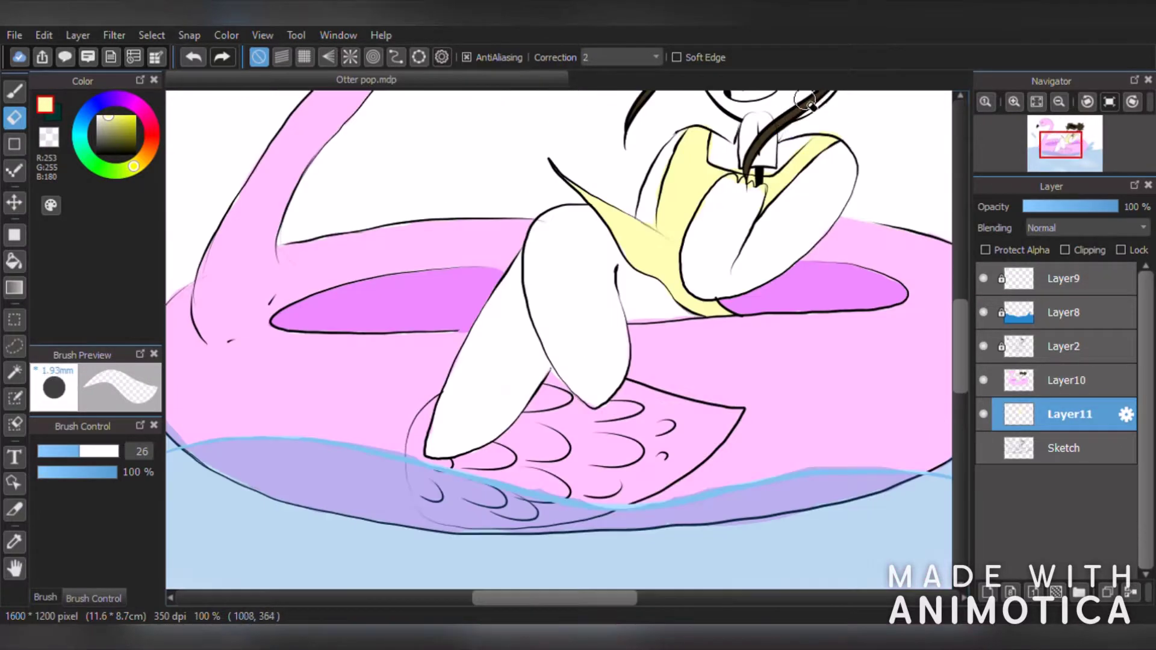
{"action": "scroll", "coordinate": [831, 112], "scroll_direction": "up", "scroll_amount": 1}
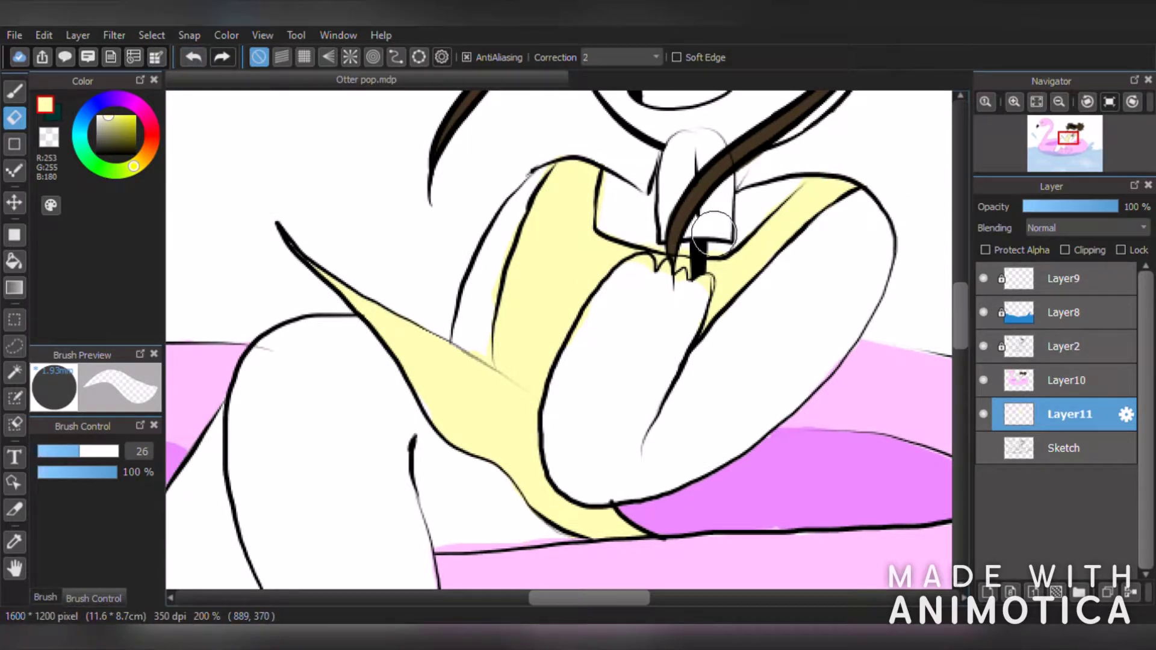
{"action": "scroll", "coordinate": [638, 217], "scroll_direction": "down", "scroll_amount": 3}
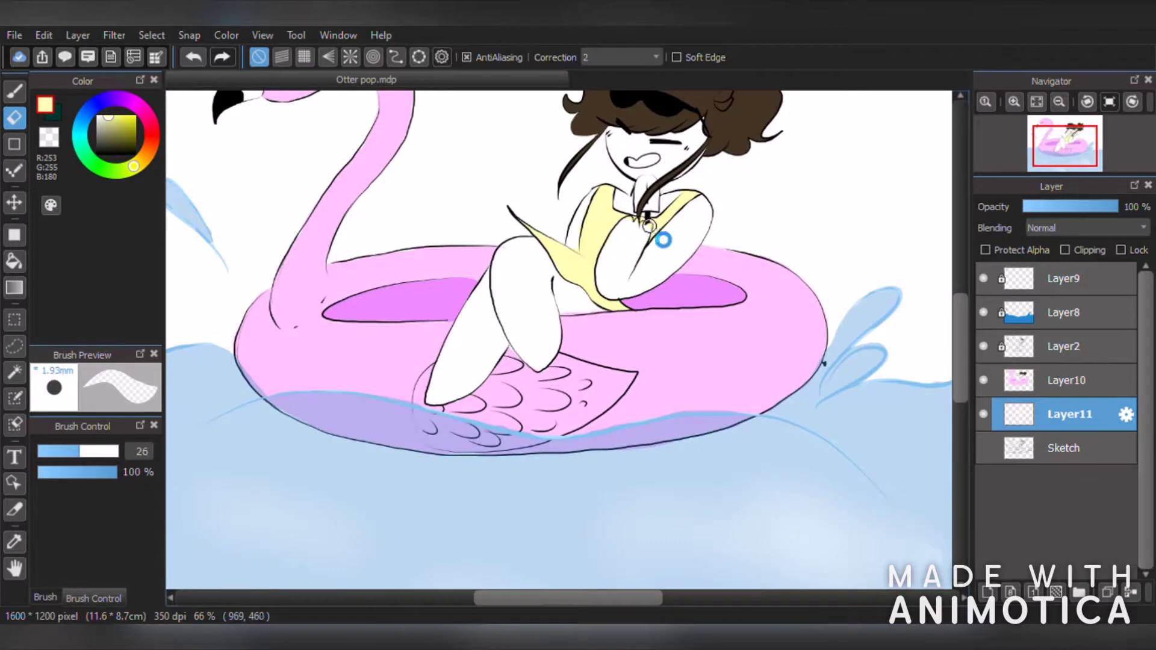
- Clean up the leftover yellow around the fingers and forearm with the eraser at size 5
{"action": "scroll", "coordinate": [662, 235], "scroll_direction": "up", "scroll_amount": 4}
{"action": "left_click_drag", "start_coordinate": [477, 274], "coordinate": [446, 327]}
{"action": "left_click_drag", "start_coordinate": [79, 451], "coordinate": [44, 451]}
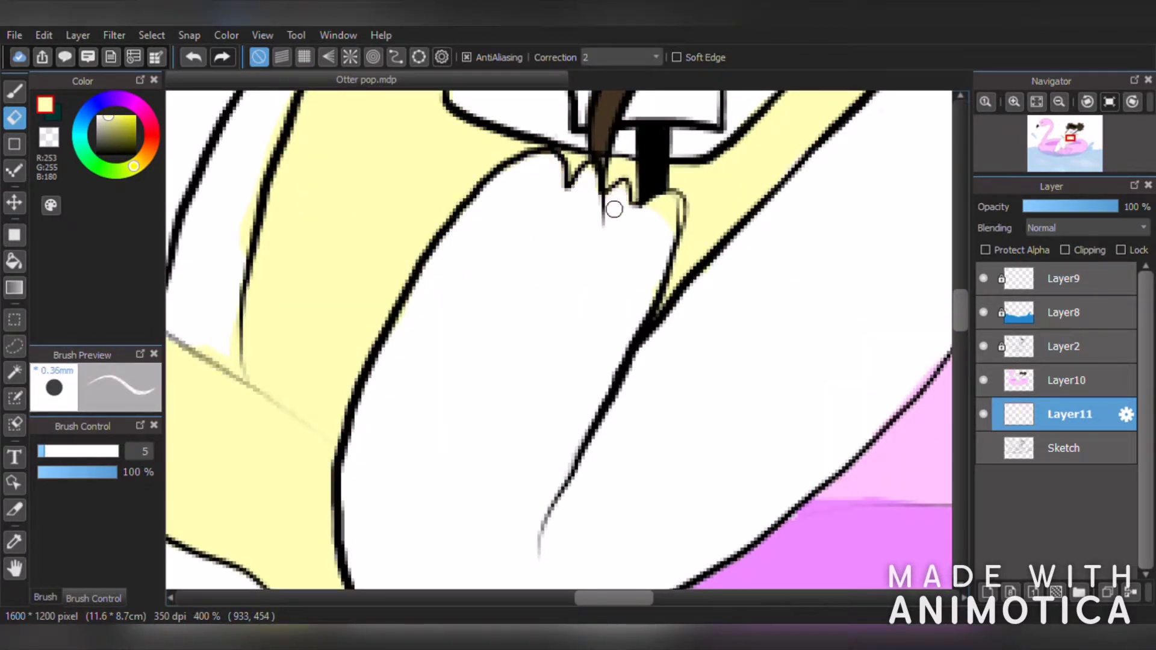
{"action": "scroll", "coordinate": [671, 206], "scroll_direction": "down", "scroll_amount": 1}
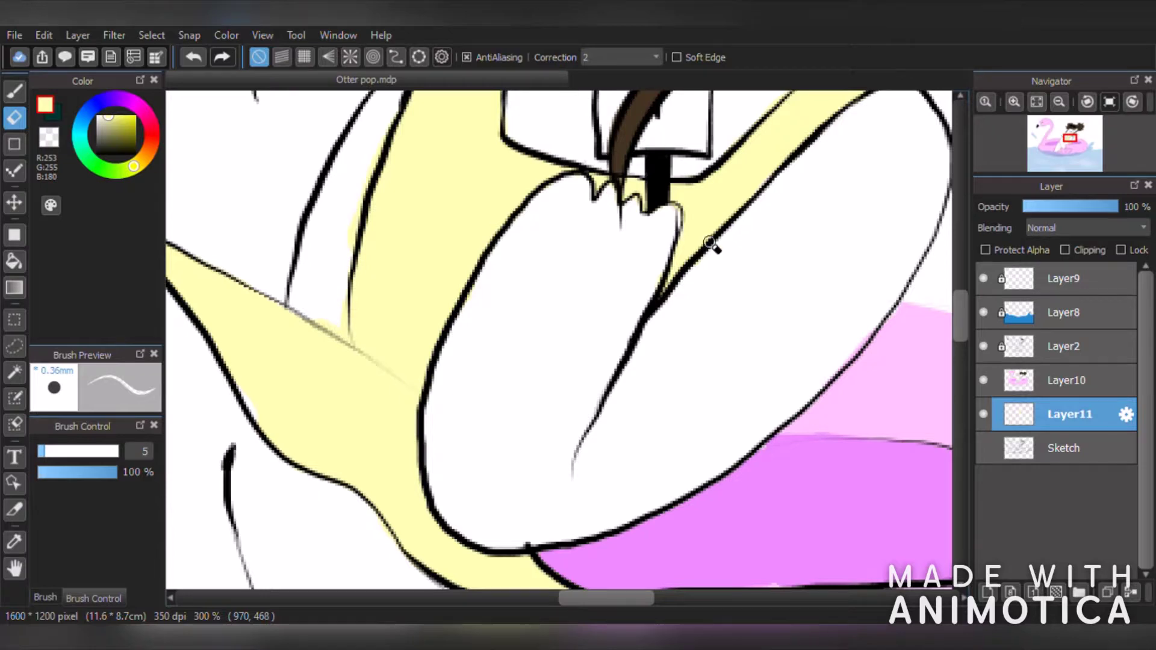
{"action": "scroll", "coordinate": [760, 284], "scroll_direction": "down", "scroll_amount": 3}
{"action": "scroll", "coordinate": [610, 173], "scroll_direction": "down", "scroll_amount": 3}
{"action": "scroll", "coordinate": [649, 169], "scroll_direction": "up", "scroll_amount": 6}
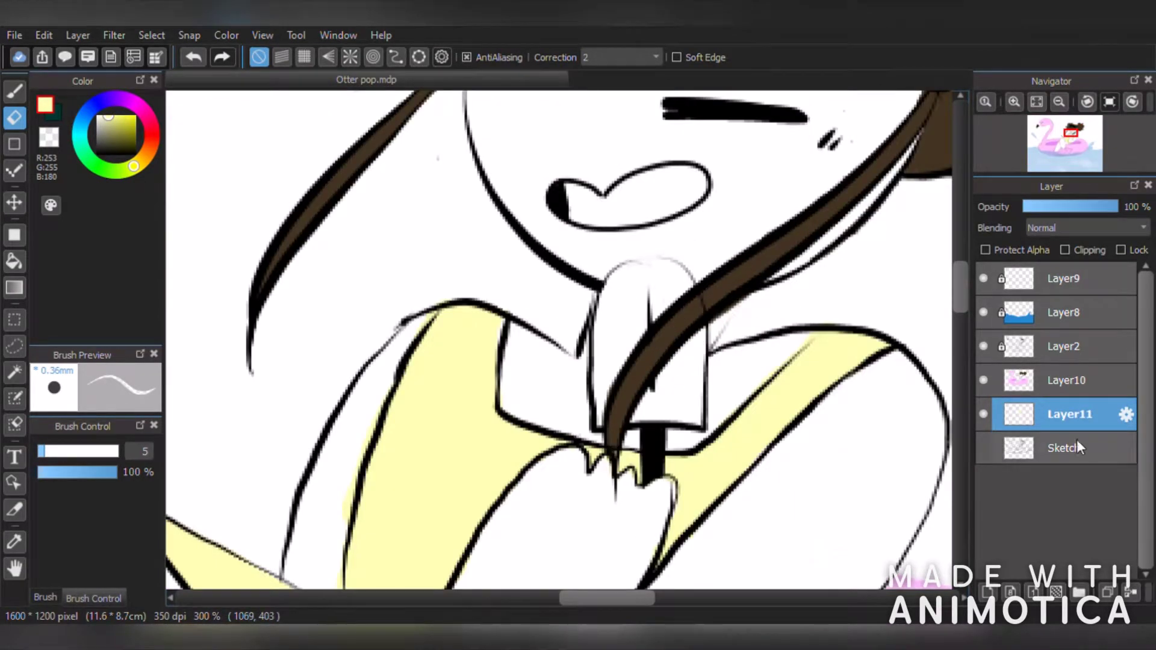
- Merge Layer10 into the swimsuit colour layer and add a new empty layer directly beneath the merged one
{"action": "left_click", "coordinate": [1071, 395]}
{"action": "left_click", "coordinate": [1129, 592]}
{"action": "scroll", "coordinate": [671, 392], "scroll_direction": "down", "scroll_amount": 4}
{"action": "scroll", "coordinate": [667, 448], "scroll_direction": "up", "scroll_amount": 2}
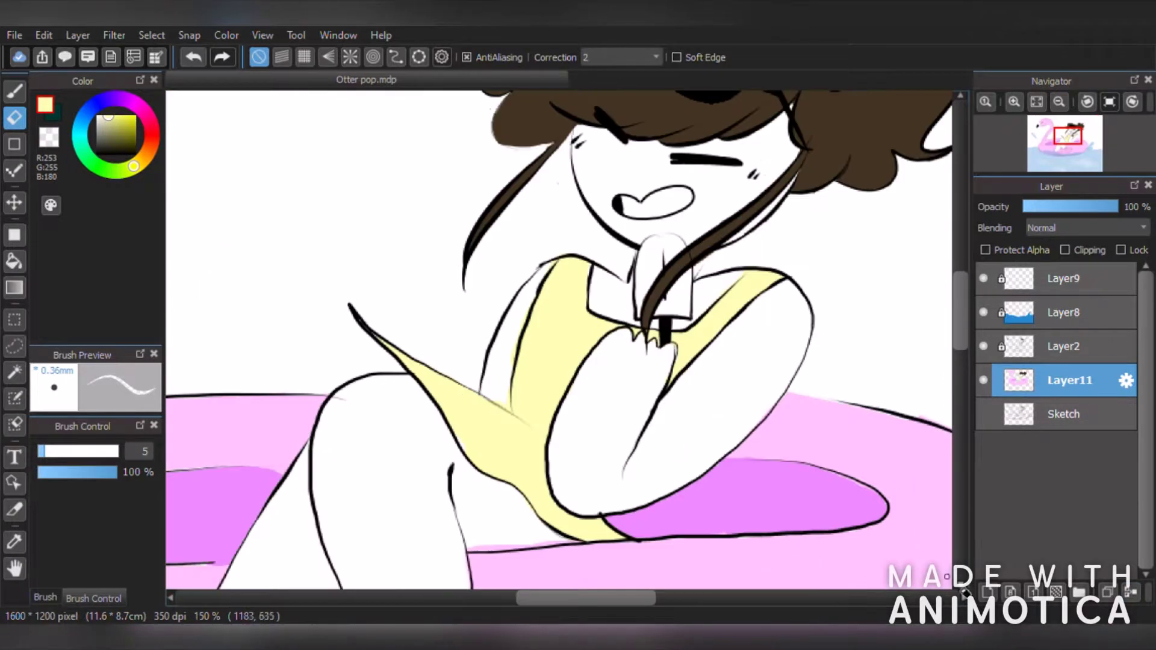
{"action": "left_click", "coordinate": [988, 592]}
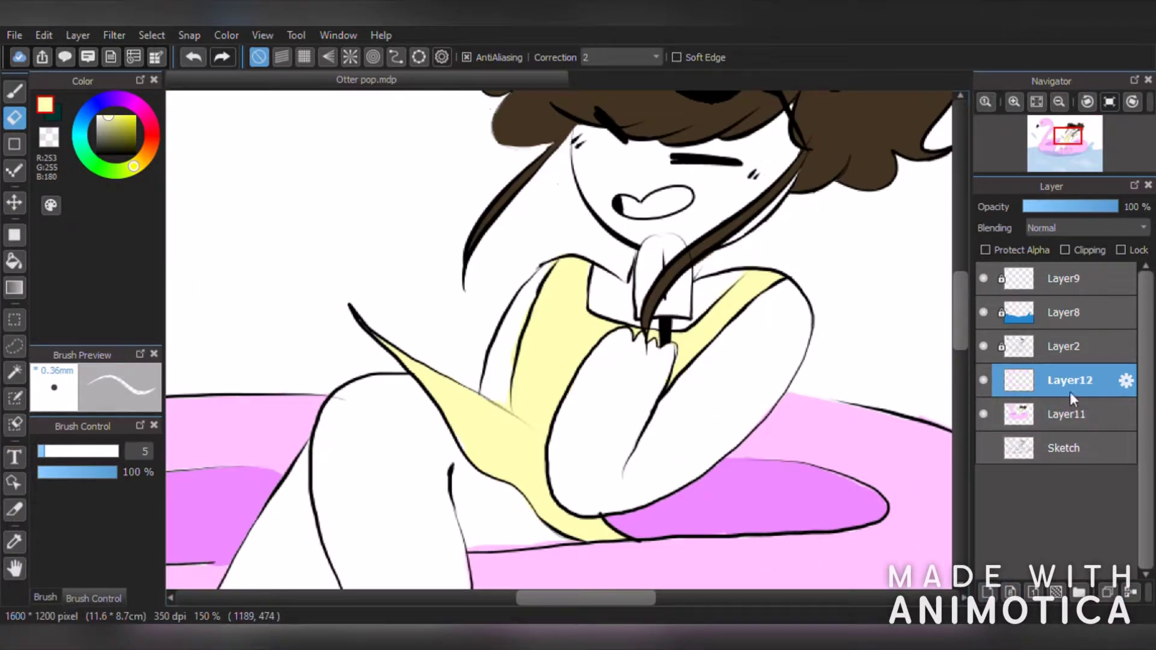
{"action": "left_click_drag", "start_coordinate": [1035, 383], "coordinate": [1042, 422]}
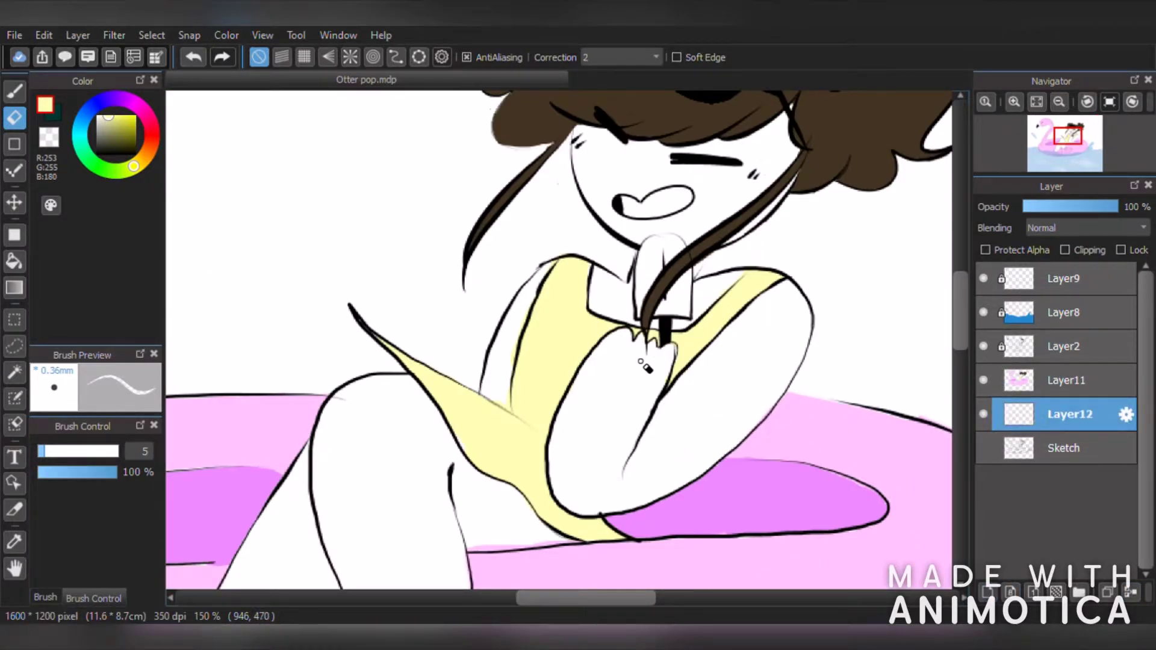
- Paint the ice pop in the girl's hand pale pink (RGB 228, 185, 224) with the brush
{"action": "scroll", "coordinate": [463, 254], "scroll_direction": "up", "scroll_amount": 2}
{"action": "left_click", "coordinate": [138, 107]}
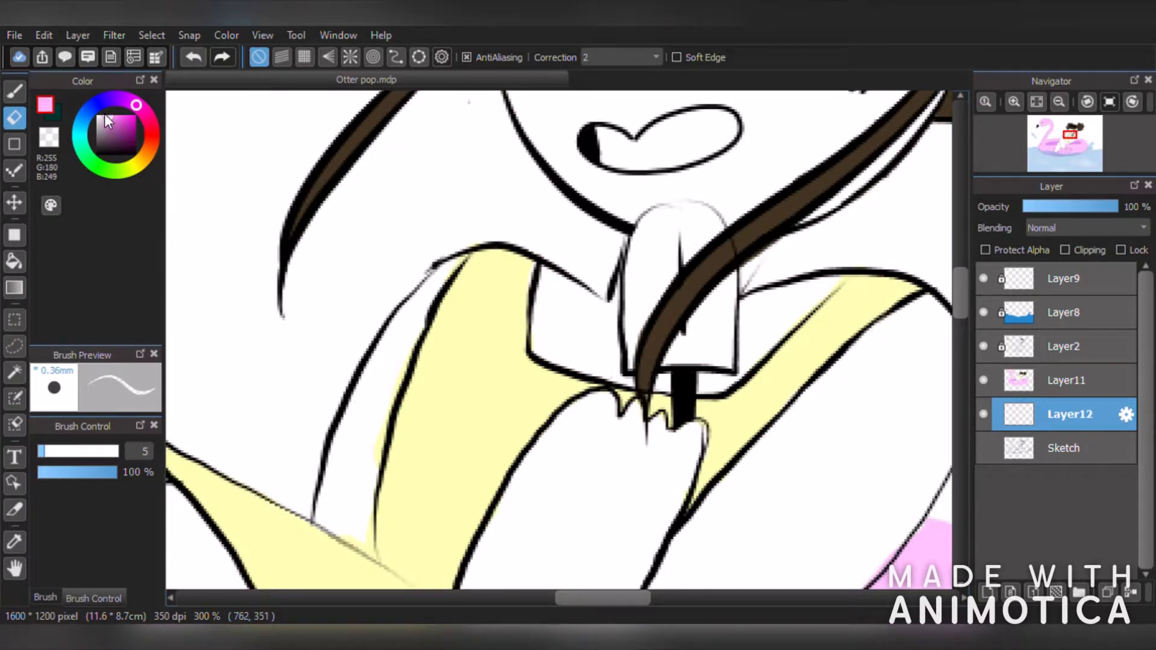
{"action": "left_click_drag", "start_coordinate": [105, 118], "coordinate": [103, 120]}
{"action": "left_click", "coordinate": [16, 92]}
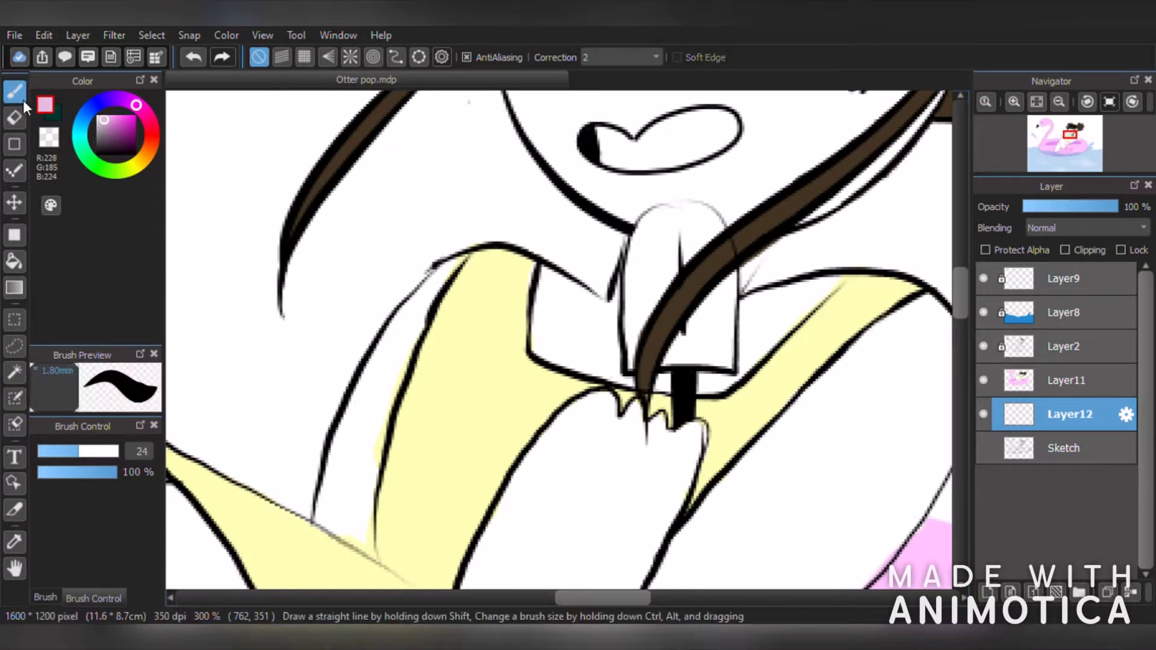
{"action": "mouse_move", "coordinate": [650, 229]}
{"action": "left_mouse_down"}
{"action": "mouse_move", "coordinate": [674, 223]}
{"action": "mouse_move", "coordinate": [656, 253]}
{"action": "mouse_move", "coordinate": [692, 330]}
{"action": "mouse_move", "coordinate": [657, 275]}
{"action": "left_mouse_up"}
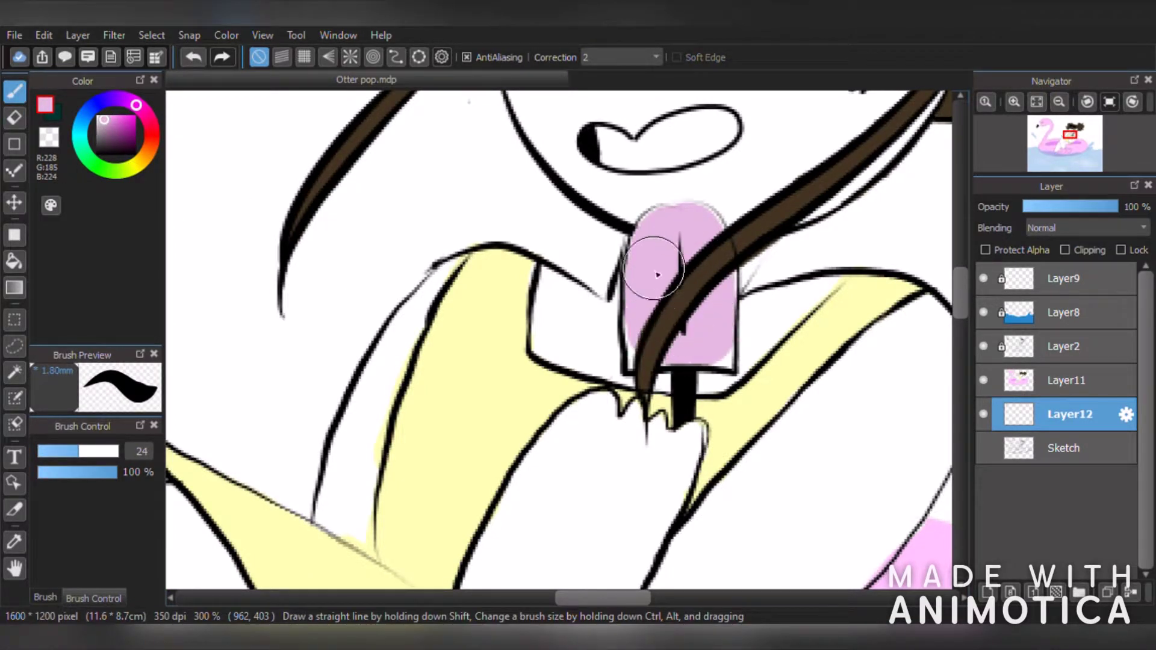
- Fill the remaining gaps along the ice pop's edges in pale pink with the brush at size 2
{"action": "scroll", "coordinate": [657, 275], "scroll_direction": "up", "scroll_amount": 1}
{"action": "left_click_drag", "start_coordinate": [82, 457], "coordinate": [39, 453]}
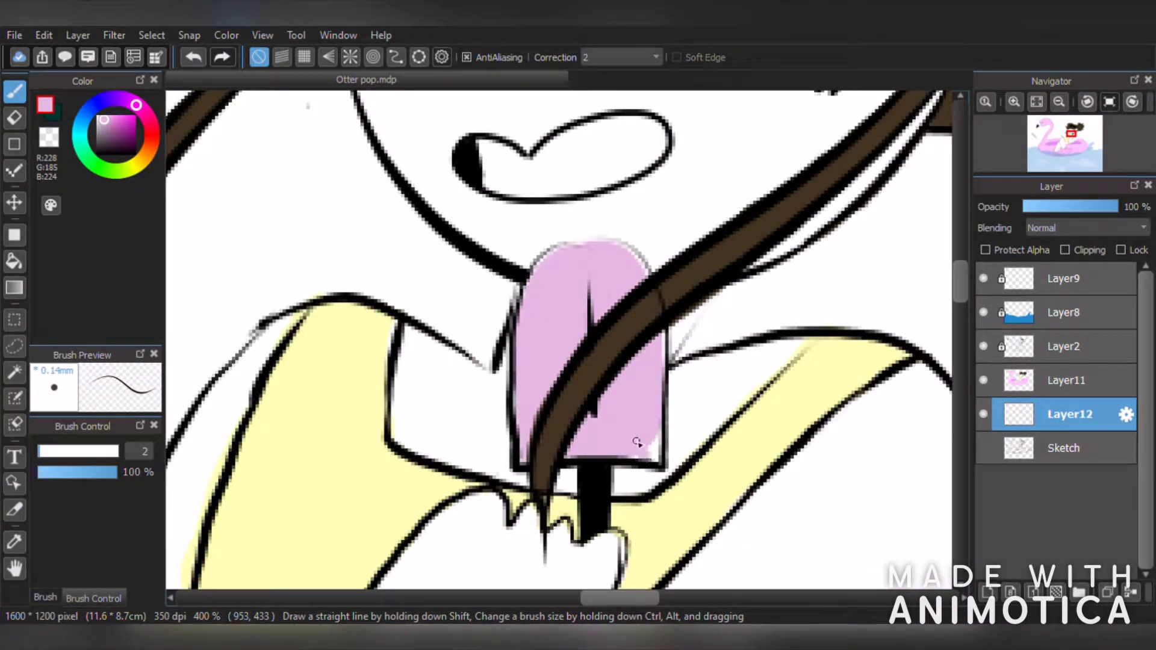
{"action": "scroll", "coordinate": [565, 246], "scroll_direction": "down", "scroll_amount": 7}
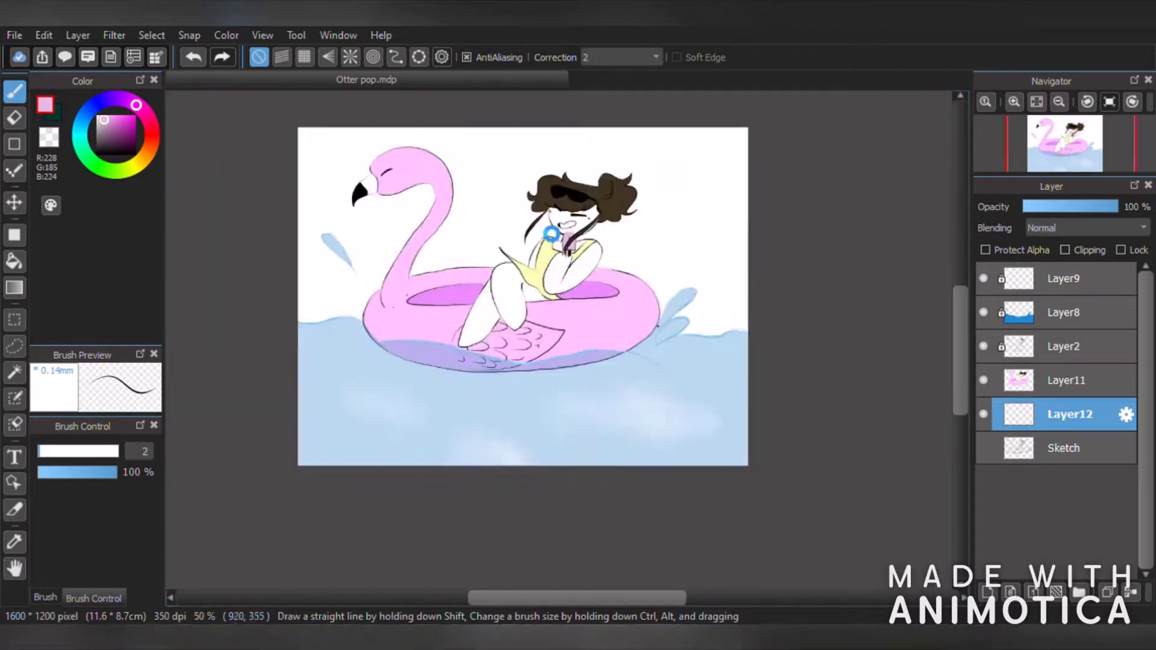
{"action": "scroll", "coordinate": [552, 233], "scroll_direction": "up", "scroll_amount": 3}
{"action": "scroll", "coordinate": [674, 297], "scroll_direction": "down", "scroll_amount": 3}
{"action": "scroll", "coordinate": [679, 307], "scroll_direction": "up", "scroll_amount": 1}
{"action": "scroll", "coordinate": [638, 289], "scroll_direction": "up", "scroll_amount": 3}
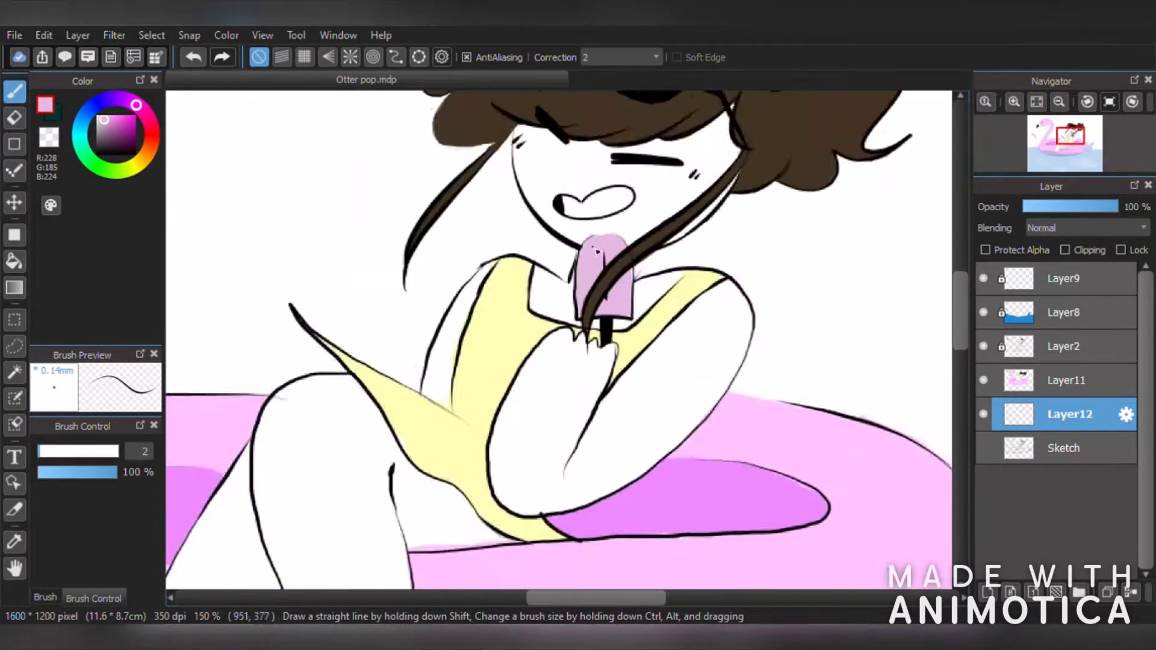
- Paint a small light green (RGB 159, 255, 109) leaf at the swimsuit's waist on a new layer above it, using brush size 3.5
{"action": "left_click", "coordinate": [110, 169]}
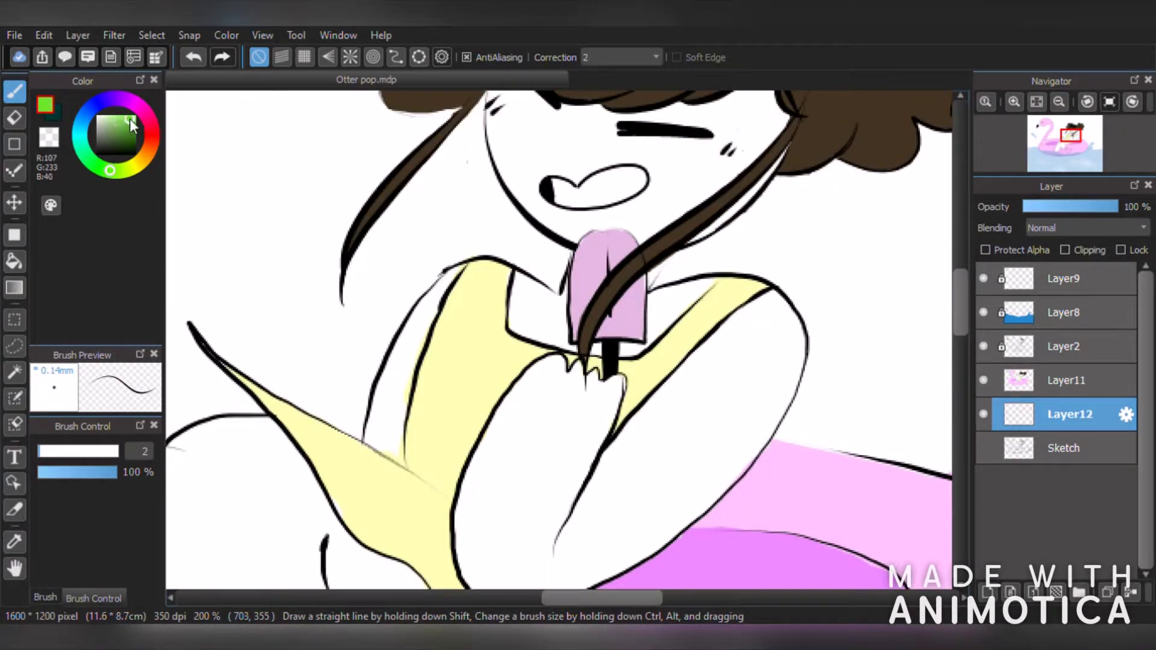
{"action": "left_click_drag", "start_coordinate": [131, 125], "coordinate": [120, 116]}
{"action": "scroll", "coordinate": [431, 405], "scroll_direction": "down", "scroll_amount": 1}
{"action": "scroll", "coordinate": [424, 388], "scroll_direction": "up", "scroll_amount": 4}
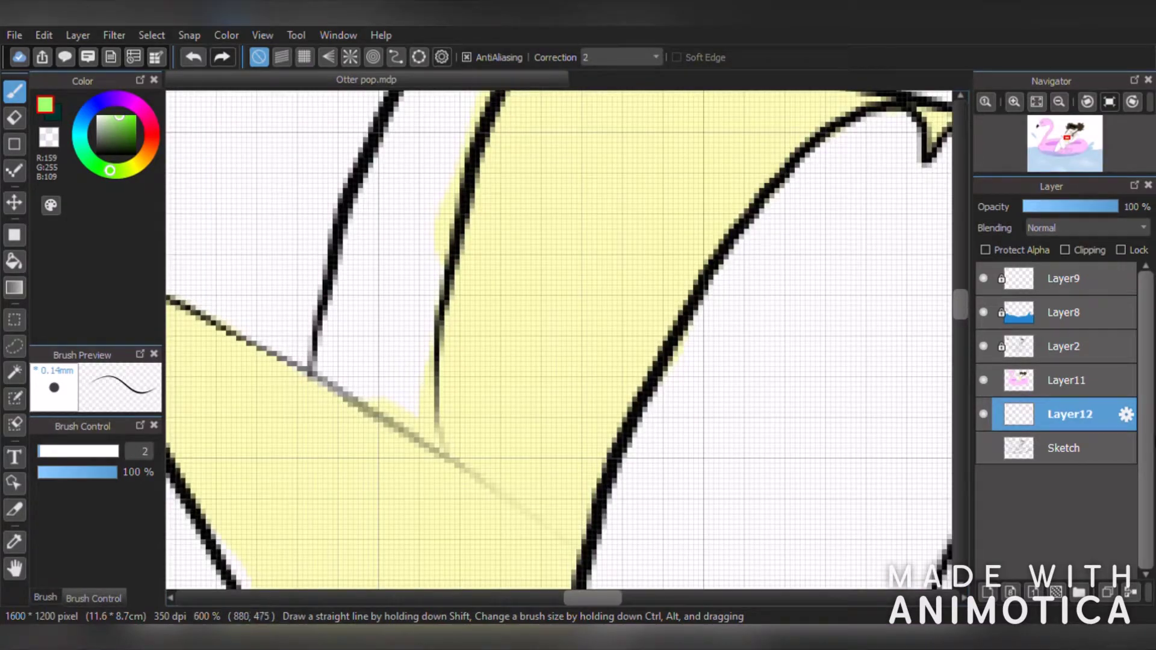
{"action": "left_click", "coordinate": [988, 592]}
{"action": "mouse_move", "coordinate": [446, 340]}
{"action": "left_mouse_down"}
{"action": "mouse_move", "coordinate": [447, 392]}
{"action": "mouse_move", "coordinate": [472, 310]}
{"action": "mouse_move", "coordinate": [503, 320]}
{"action": "mouse_move", "coordinate": [477, 341]}
{"action": "mouse_move", "coordinate": [475, 308]}
{"action": "left_mouse_up"}
{"action": "left_click", "coordinate": [43, 452]}
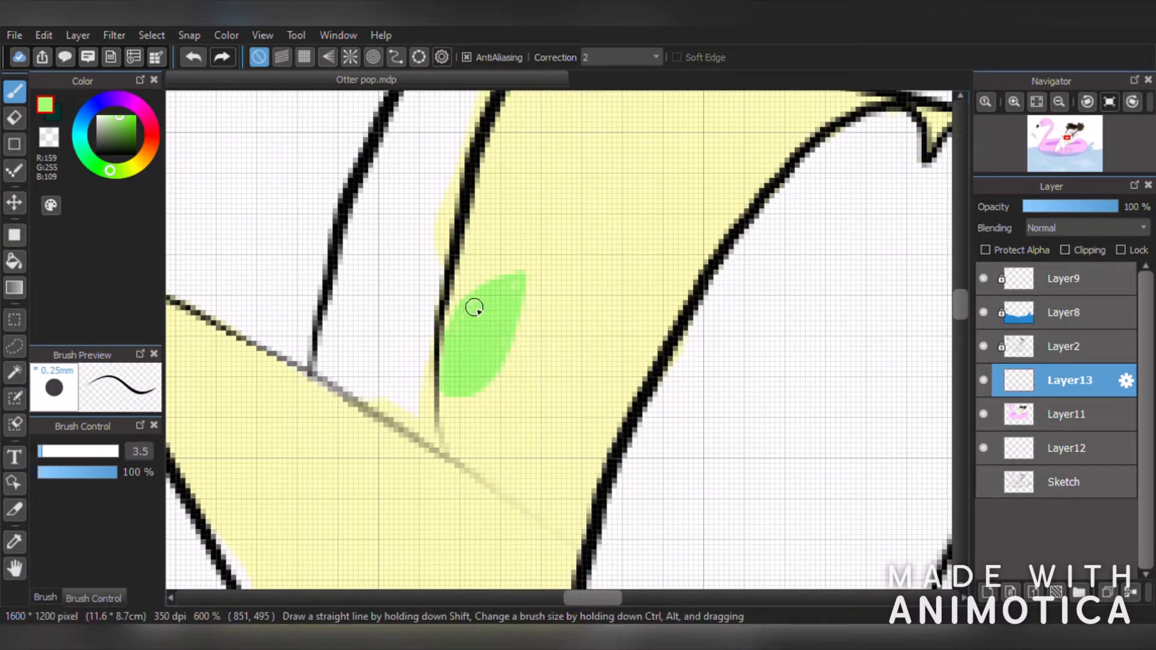
- Paint a second light green leaf below the waist leaf and more leaves on the swimsuit's chest and shoulder
{"action": "mouse_move", "coordinate": [444, 395]}
{"action": "left_mouse_down"}
{"action": "mouse_move", "coordinate": [446, 416]}
{"action": "mouse_move", "coordinate": [486, 431]}
{"action": "left_mouse_up"}
{"action": "scroll", "coordinate": [488, 428], "scroll_direction": "down", "scroll_amount": 5}
{"action": "scroll", "coordinate": [500, 413], "scroll_direction": "up", "scroll_amount": 5}
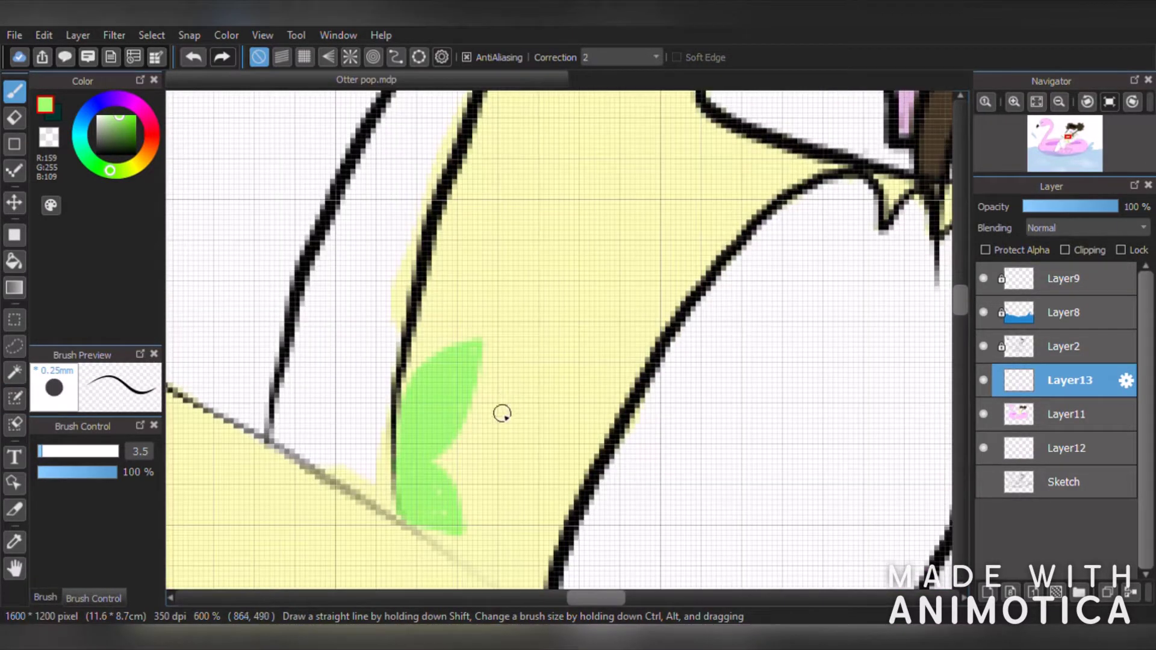
{"action": "scroll", "coordinate": [430, 494], "scroll_direction": "down", "scroll_amount": 5}
{"action": "scroll", "coordinate": [468, 507], "scroll_direction": "up", "scroll_amount": 6}
{"action": "mouse_move", "coordinate": [349, 217]}
{"action": "left_mouse_down"}
{"action": "mouse_move", "coordinate": [258, 116]}
{"action": "mouse_move", "coordinate": [274, 199]}
{"action": "mouse_move", "coordinate": [302, 181]}
{"action": "left_mouse_up"}
{"action": "scroll", "coordinate": [279, 152], "scroll_direction": "down", "scroll_amount": 6}
{"action": "scroll", "coordinate": [365, 116], "scroll_direction": "up", "scroll_amount": 5}
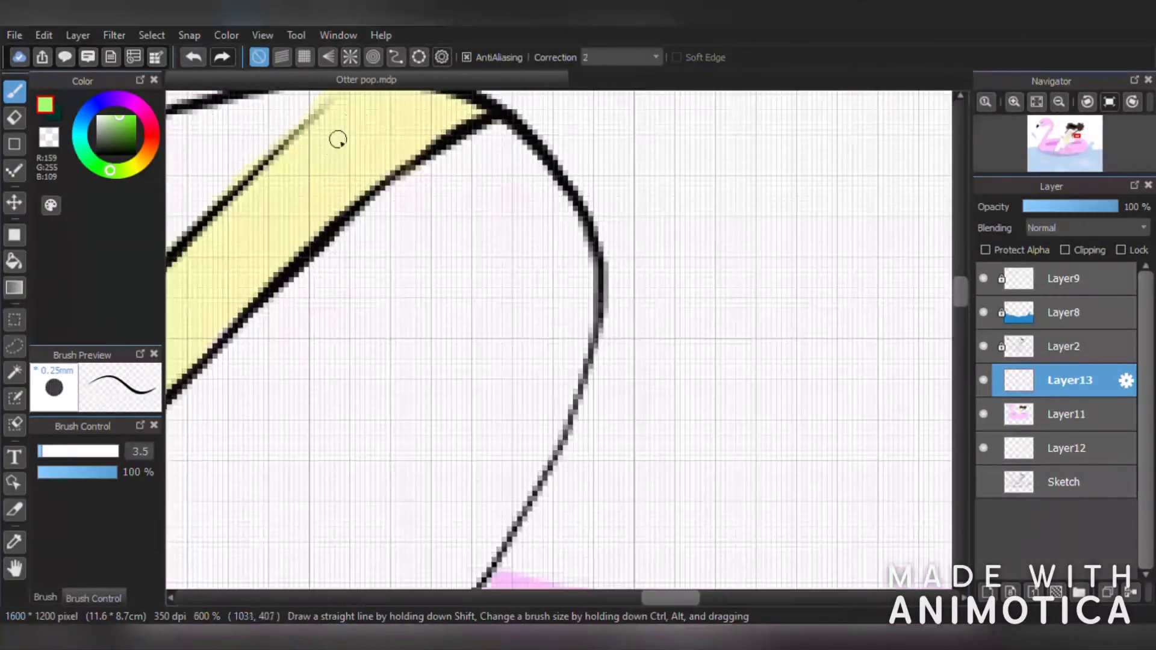
- Paint light green leaves on the swimsuit's shoulder strap above the bent arm and beside the raised forearm
{"action": "mouse_move", "coordinate": [252, 309]}
{"action": "left_mouse_down"}
{"action": "mouse_move", "coordinate": [203, 304]}
{"action": "mouse_move", "coordinate": [209, 296]}
{"action": "mouse_move", "coordinate": [214, 331]}
{"action": "left_mouse_up"}
{"action": "scroll", "coordinate": [215, 330], "scroll_direction": "down", "scroll_amount": 6}
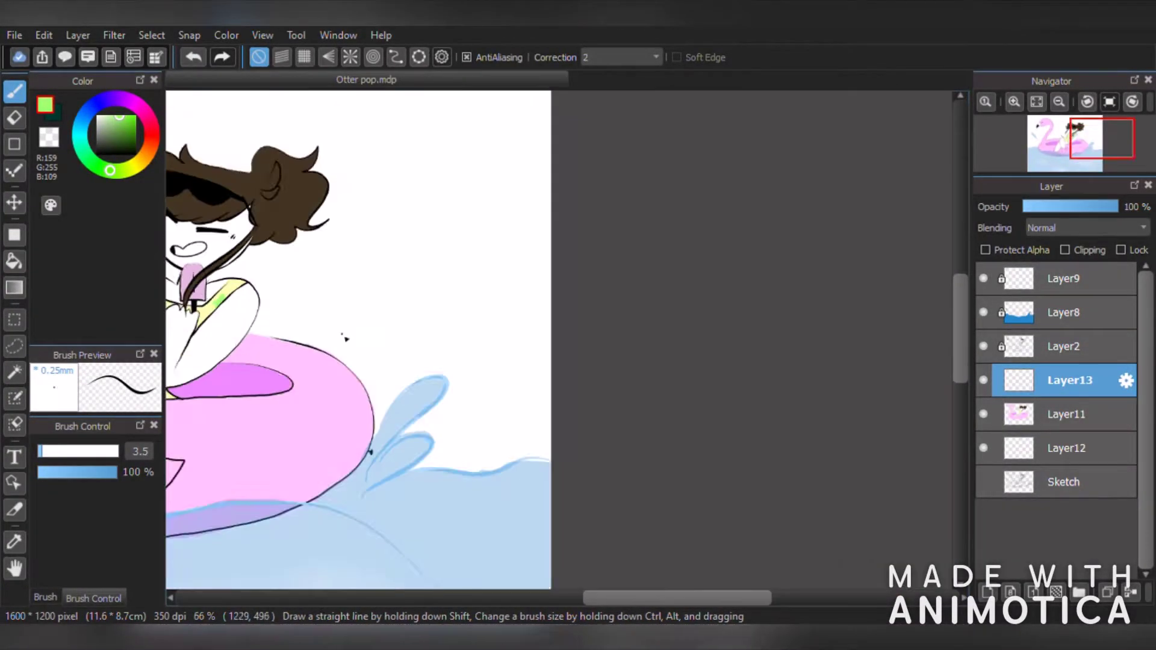
{"action": "scroll", "coordinate": [346, 338], "scroll_direction": "up", "scroll_amount": 3}
{"action": "left_click_drag", "start_coordinate": [641, 597], "coordinate": [541, 596]}
{"action": "scroll", "coordinate": [482, 147], "scroll_direction": "up", "scroll_amount": 3}
{"action": "mouse_move", "coordinate": [465, 292]}
{"action": "left_mouse_down"}
{"action": "mouse_move", "coordinate": [462, 344]}
{"action": "mouse_move", "coordinate": [460, 301]}
{"action": "mouse_move", "coordinate": [468, 290]}
{"action": "mouse_move", "coordinate": [484, 309]}
{"action": "left_mouse_up"}
{"action": "scroll", "coordinate": [541, 350], "scroll_direction": "down", "scroll_amount": 5}
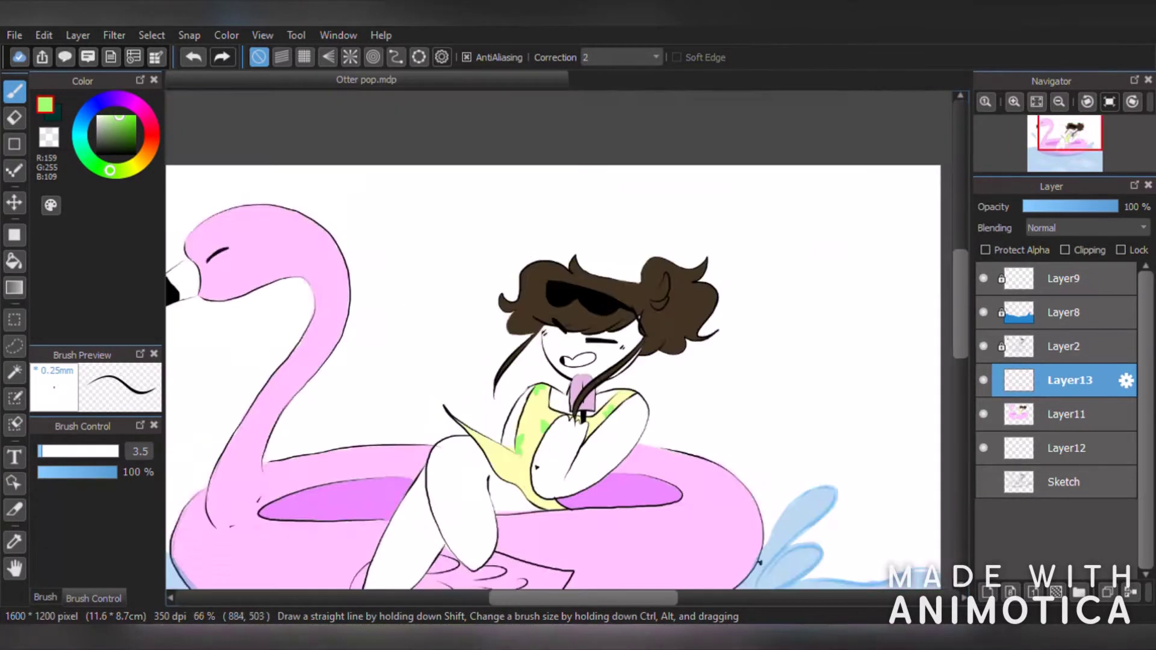
- Paint light green leaves along the edge of the swimsuit's pointed flap and a leaf pair on the hip
{"action": "scroll", "coordinate": [535, 507], "scroll_direction": "up", "scroll_amount": 4}
{"action": "scroll", "coordinate": [548, 503], "scroll_direction": "down", "scroll_amount": 4}
{"action": "scroll", "coordinate": [395, 309], "scroll_direction": "up", "scroll_amount": 5}
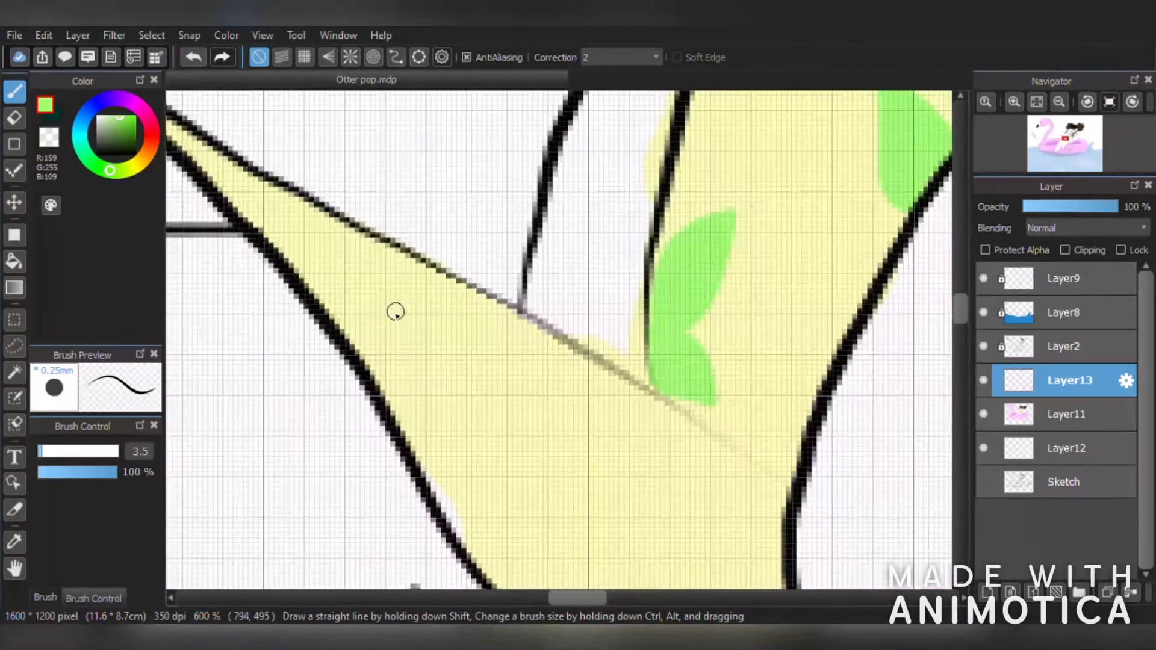
{"action": "mouse_move", "coordinate": [277, 221]}
{"action": "left_mouse_down"}
{"action": "mouse_move", "coordinate": [412, 307]}
{"action": "mouse_move", "coordinate": [330, 271]}
{"action": "mouse_move", "coordinate": [248, 212]}
{"action": "mouse_move", "coordinate": [374, 368]}
{"action": "left_mouse_up"}
{"action": "scroll", "coordinate": [374, 367], "scroll_direction": "down", "scroll_amount": 4}
{"action": "scroll", "coordinate": [426, 327], "scroll_direction": "up", "scroll_amount": 3}
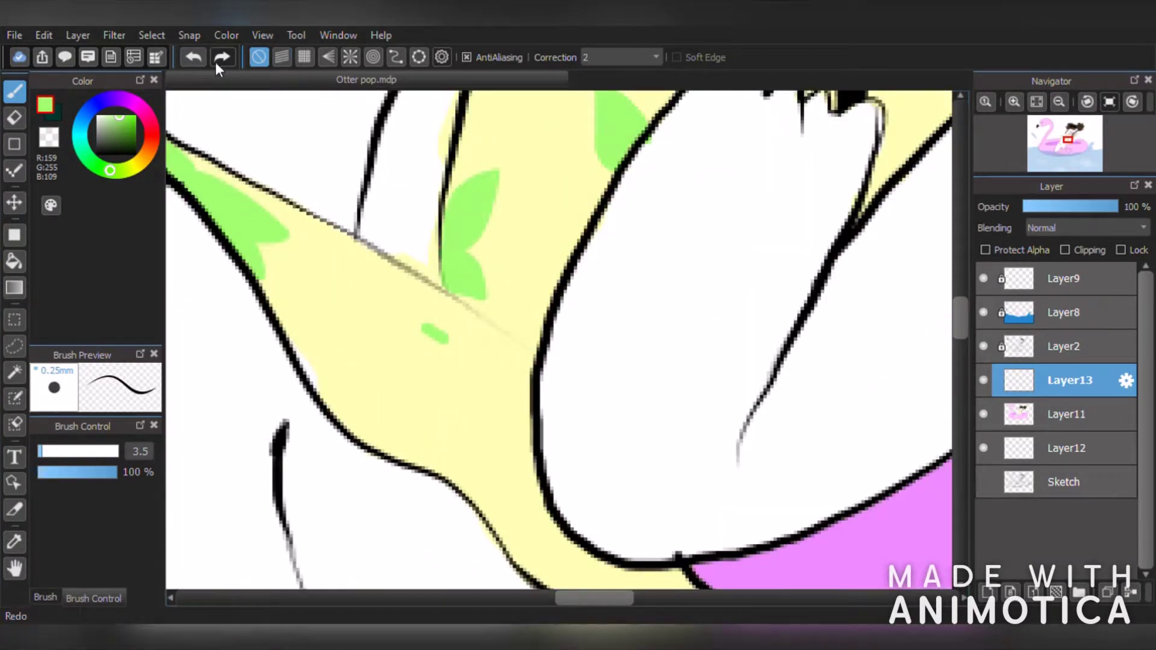
{"action": "mouse_move", "coordinate": [462, 391]}
{"action": "left_mouse_down"}
{"action": "mouse_move", "coordinate": [415, 379]}
{"action": "mouse_move", "coordinate": [444, 379]}
{"action": "mouse_move", "coordinate": [459, 398]}
{"action": "mouse_move", "coordinate": [520, 381]}
{"action": "mouse_move", "coordinate": [472, 385]}
{"action": "left_mouse_up"}
{"action": "scroll", "coordinate": [472, 384], "scroll_direction": "down", "scroll_amount": 1}
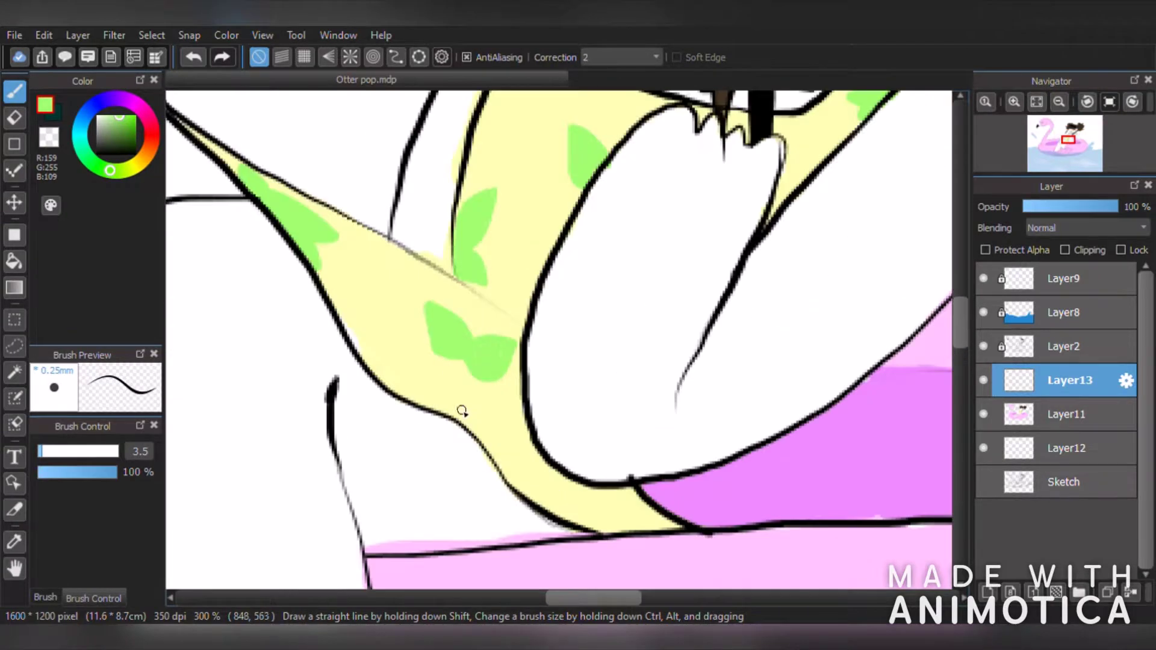
- Paint a dark red (RGB 161, 20, 38) flower over the hip leaves with the brush at size 2.5
{"action": "left_click", "coordinate": [151, 129]}
{"action": "left_click_drag", "start_coordinate": [134, 120], "coordinate": [130, 129]}
{"action": "scroll", "coordinate": [491, 347], "scroll_direction": "up", "scroll_amount": 2}
{"action": "mouse_move", "coordinate": [482, 337]}
{"action": "left_mouse_down"}
{"action": "mouse_move", "coordinate": [494, 371]}
{"action": "mouse_move", "coordinate": [470, 362]}
{"action": "left_mouse_up"}
{"action": "scroll", "coordinate": [469, 363], "scroll_direction": "down", "scroll_amount": 3}
{"action": "scroll", "coordinate": [469, 362], "scroll_direction": "up", "scroll_amount": 3}
{"action": "key", "text": "ctrl+z"}
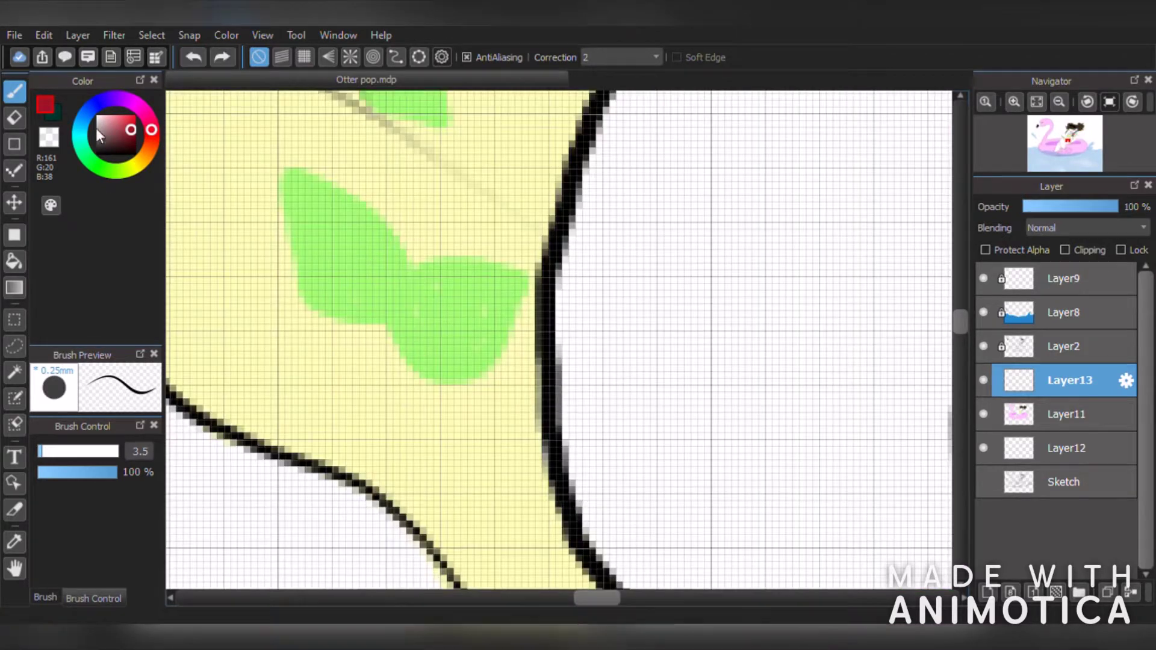
{"action": "left_click_drag", "start_coordinate": [45, 452], "coordinate": [40, 451]}
{"action": "mouse_move", "coordinate": [394, 259]}
{"action": "left_mouse_down"}
{"action": "mouse_move", "coordinate": [470, 289]}
{"action": "mouse_move", "coordinate": [445, 312]}
{"action": "left_mouse_up"}
{"action": "mouse_move", "coordinate": [446, 313]}
{"action": "left_mouse_down"}
{"action": "mouse_move", "coordinate": [408, 373]}
{"action": "mouse_move", "coordinate": [342, 341]}
{"action": "mouse_move", "coordinate": [370, 297]}
{"action": "mouse_move", "coordinate": [400, 319]}
{"action": "mouse_move", "coordinate": [391, 336]}
{"action": "mouse_move", "coordinate": [415, 301]}
{"action": "left_mouse_up"}
{"action": "scroll", "coordinate": [423, 252], "scroll_direction": "down", "scroll_amount": 3}
{"action": "scroll", "coordinate": [253, 162], "scroll_direction": "up", "scroll_amount": 4}
- Paint a dark red flower over the flap leaves and finish the rounded petals of the hip flower
{"action": "mouse_move", "coordinate": [265, 208]}
{"action": "left_mouse_down"}
{"action": "mouse_move", "coordinate": [316, 313]}
{"action": "mouse_move", "coordinate": [301, 294]}
{"action": "mouse_move", "coordinate": [388, 318]}
{"action": "left_mouse_up"}
{"action": "scroll", "coordinate": [388, 317], "scroll_direction": "down", "scroll_amount": 5}
{"action": "scroll", "coordinate": [498, 426], "scroll_direction": "up", "scroll_amount": 5}
{"action": "mouse_move", "coordinate": [402, 391]}
{"action": "left_mouse_down"}
{"action": "mouse_move", "coordinate": [345, 320]}
{"action": "mouse_move", "coordinate": [393, 408]}
{"action": "mouse_move", "coordinate": [454, 326]}
{"action": "mouse_move", "coordinate": [439, 259]}
{"action": "mouse_move", "coordinate": [508, 265]}
{"action": "mouse_move", "coordinate": [547, 377]}
{"action": "left_mouse_up"}
{"action": "scroll", "coordinate": [516, 198], "scroll_direction": "down", "scroll_amount": 7}
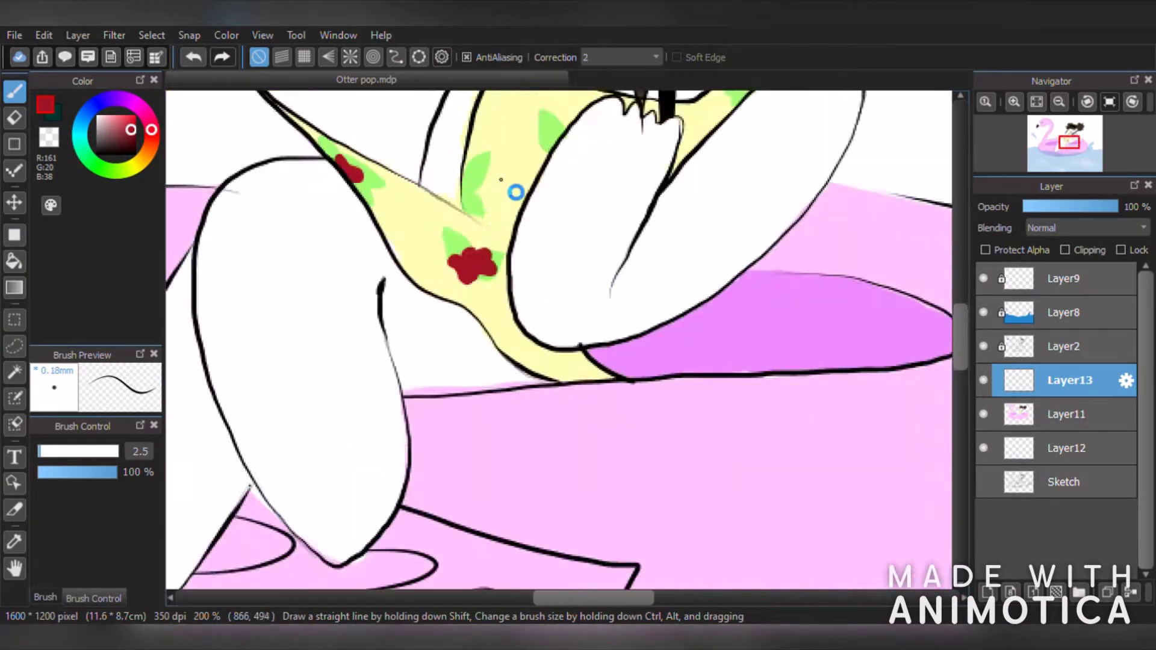
- Paint dark red flowers over the leaves on both of the swimsuit's shoulder straps
{"action": "scroll", "coordinate": [529, 150], "scroll_direction": "up", "scroll_amount": 3}
{"action": "scroll", "coordinate": [433, 122], "scroll_direction": "up", "scroll_amount": 4}
{"action": "mouse_move", "coordinate": [426, 171]}
{"action": "left_mouse_down"}
{"action": "mouse_move", "coordinate": [409, 223]}
{"action": "mouse_move", "coordinate": [390, 206]}
{"action": "mouse_move", "coordinate": [399, 179]}
{"action": "left_mouse_up"}
{"action": "scroll", "coordinate": [399, 178], "scroll_direction": "down", "scroll_amount": 5}
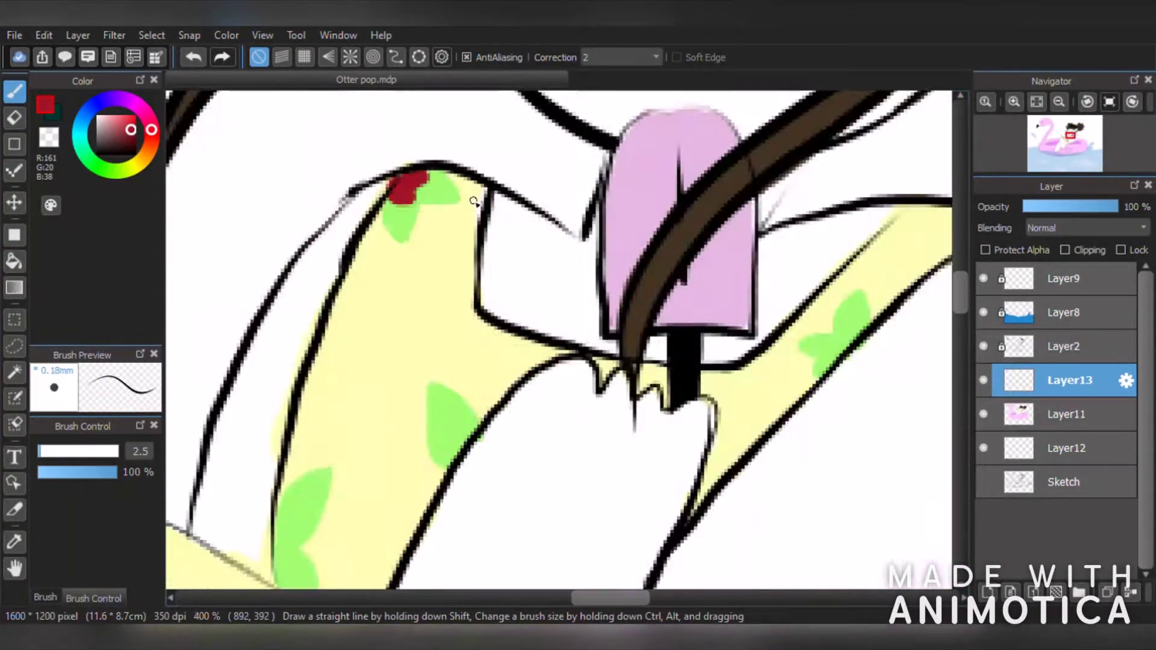
{"action": "scroll", "coordinate": [660, 271], "scroll_direction": "up", "scroll_amount": 5}
{"action": "left_click_drag", "start_coordinate": [525, 365], "coordinate": [504, 382]}
{"action": "scroll", "coordinate": [433, 408], "scroll_direction": "down", "scroll_amount": 7}
{"action": "scroll", "coordinate": [345, 457], "scroll_direction": "up", "scroll_amount": 3}
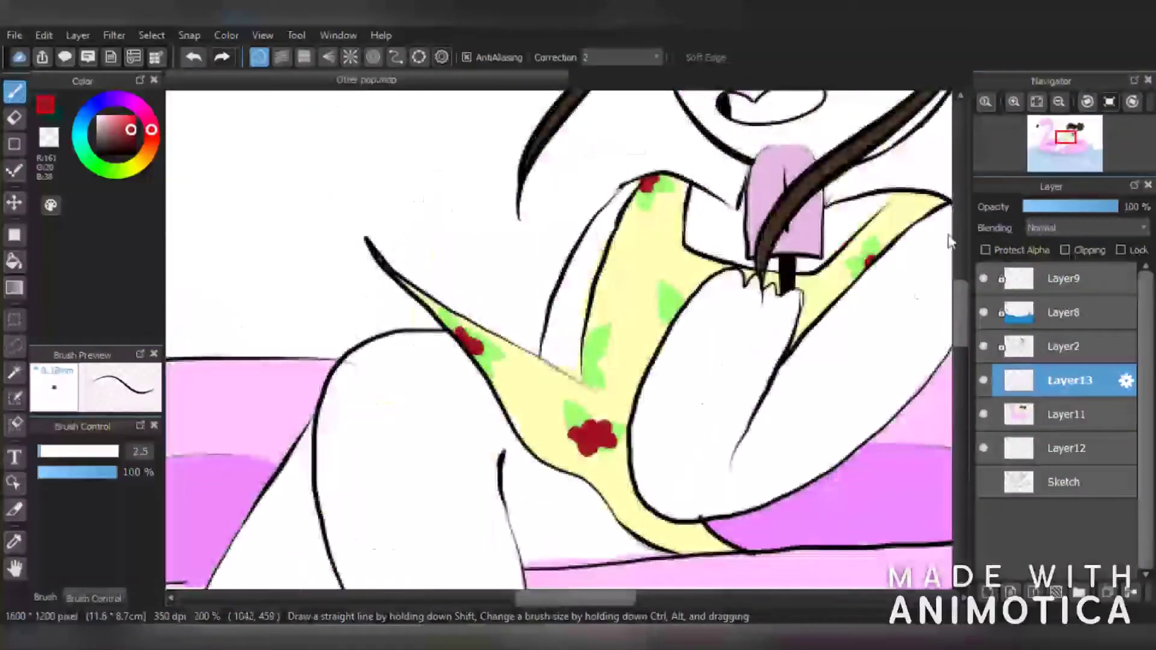
{"action": "scroll", "coordinate": [867, 239], "scroll_direction": "up", "scroll_amount": 4}
{"action": "mouse_move", "coordinate": [801, 341]}
{"action": "left_mouse_down"}
{"action": "mouse_move", "coordinate": [845, 318]}
{"action": "mouse_move", "coordinate": [818, 360]}
{"action": "left_mouse_up"}
{"action": "mouse_move", "coordinate": [704, 457]}
{"action": "left_mouse_down"}
{"action": "mouse_move", "coordinate": [745, 445]}
{"action": "mouse_move", "coordinate": [725, 403]}
{"action": "mouse_move", "coordinate": [749, 412]}
{"action": "mouse_move", "coordinate": [763, 344]}
{"action": "left_mouse_up"}
{"action": "scroll", "coordinate": [771, 339], "scroll_direction": "down", "scroll_amount": 5}
- Paint dark red flowers over the waist leaves and over the leaf beside the raised forearm
{"action": "scroll", "coordinate": [611, 422], "scroll_direction": "up", "scroll_amount": 4}
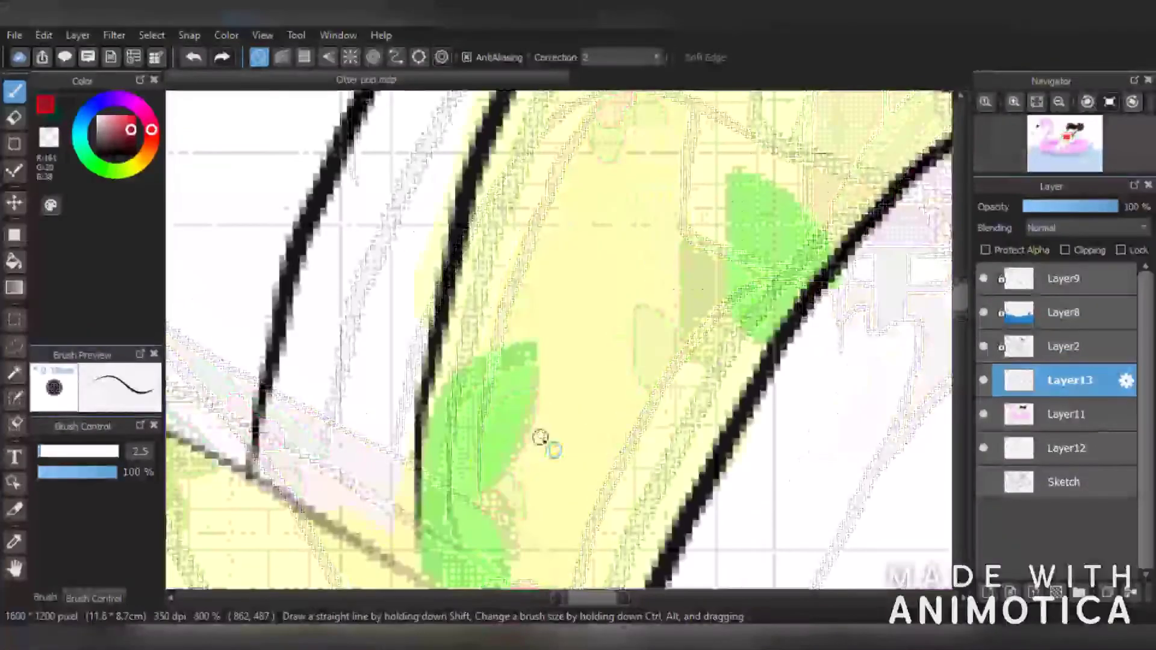
{"action": "mouse_move", "coordinate": [445, 416]}
{"action": "left_mouse_down"}
{"action": "mouse_move", "coordinate": [449, 530]}
{"action": "mouse_move", "coordinate": [434, 451]}
{"action": "left_mouse_up"}
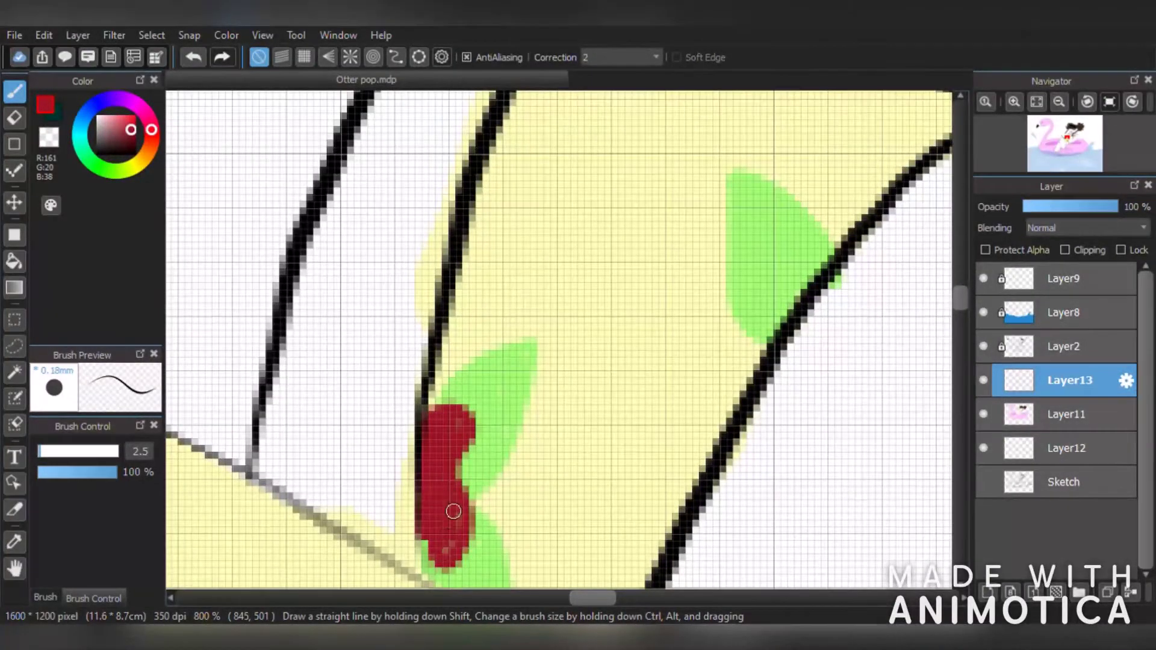
{"action": "scroll", "coordinate": [453, 511], "scroll_direction": "down", "scroll_amount": 4}
{"action": "scroll", "coordinate": [280, 433], "scroll_direction": "up", "scroll_amount": 4}
{"action": "left_click_drag", "start_coordinate": [289, 416], "coordinate": [278, 434]}
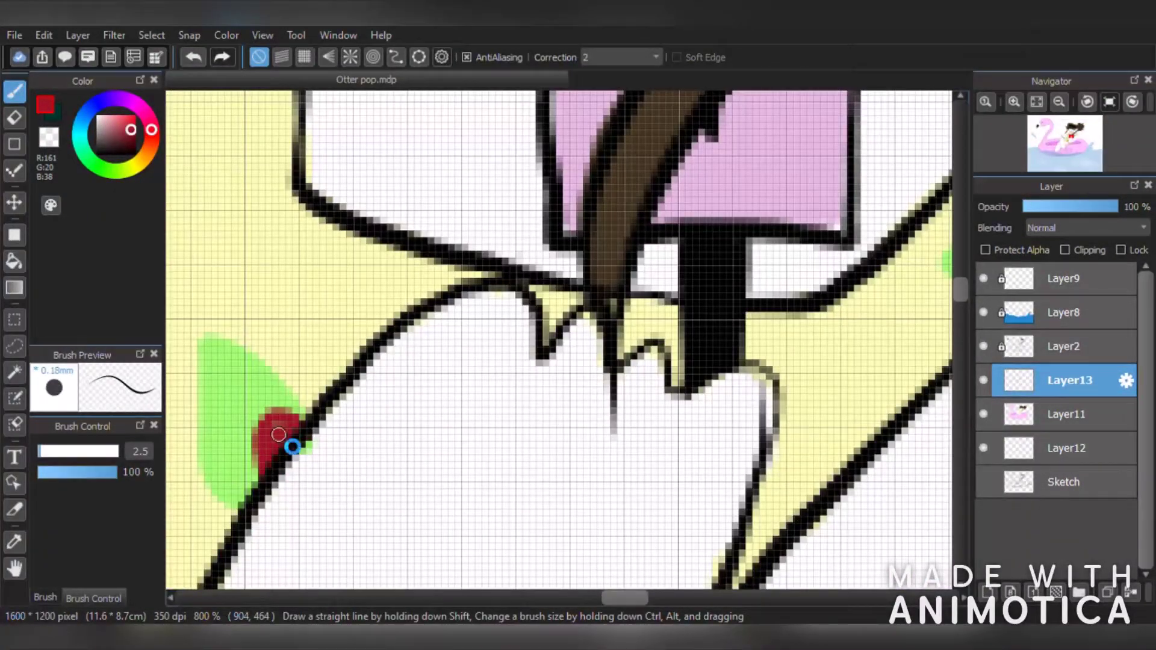
{"action": "scroll", "coordinate": [278, 434], "scroll_direction": "down", "scroll_amount": 5}
{"action": "scroll", "coordinate": [530, 202], "scroll_direction": "up", "scroll_amount": 1}
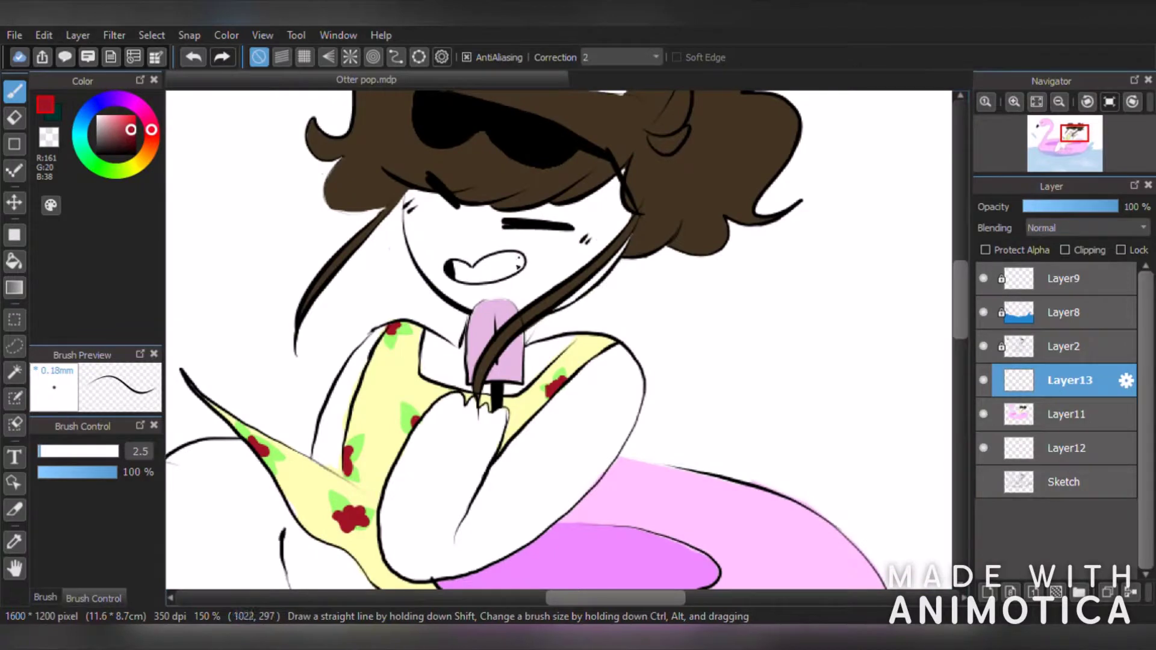
- Merge Layer13 and Layer11 down into Layer12 and add a new empty layer directly beneath the merged one
{"action": "scroll", "coordinate": [475, 331], "scroll_direction": "down", "scroll_amount": 1}
{"action": "scroll", "coordinate": [484, 328], "scroll_direction": "down", "scroll_amount": 3}
{"action": "scroll", "coordinate": [895, 348], "scroll_direction": "up", "scroll_amount": 1}
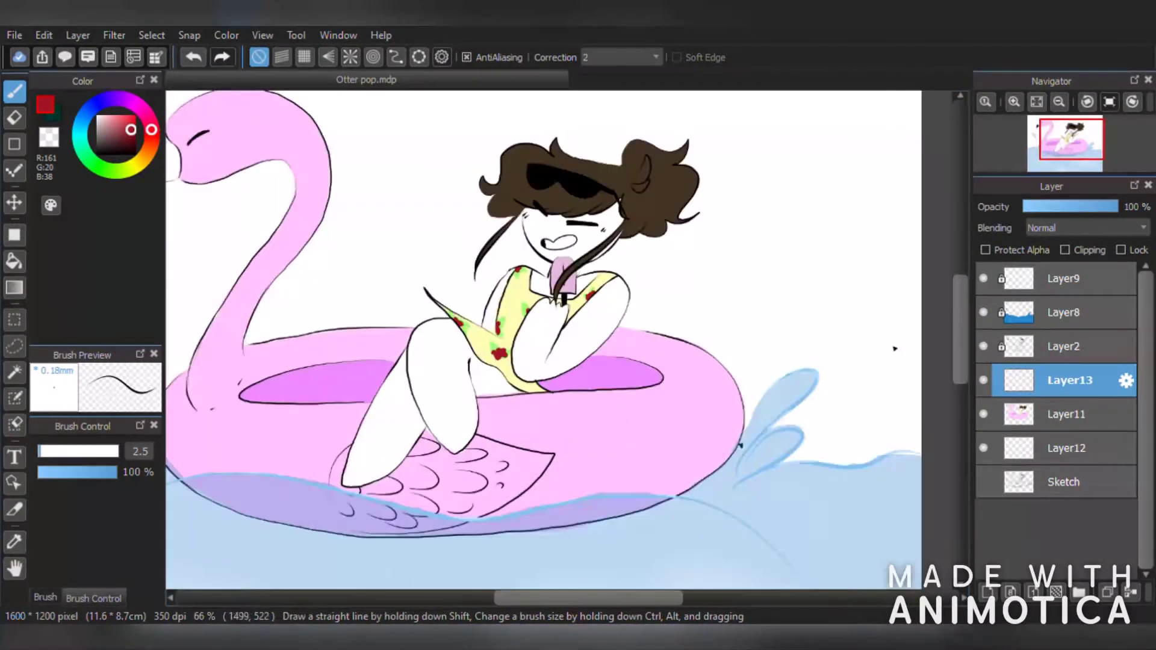
{"action": "left_click", "coordinate": [1131, 590]}
{"action": "left_click", "coordinate": [1131, 590]}
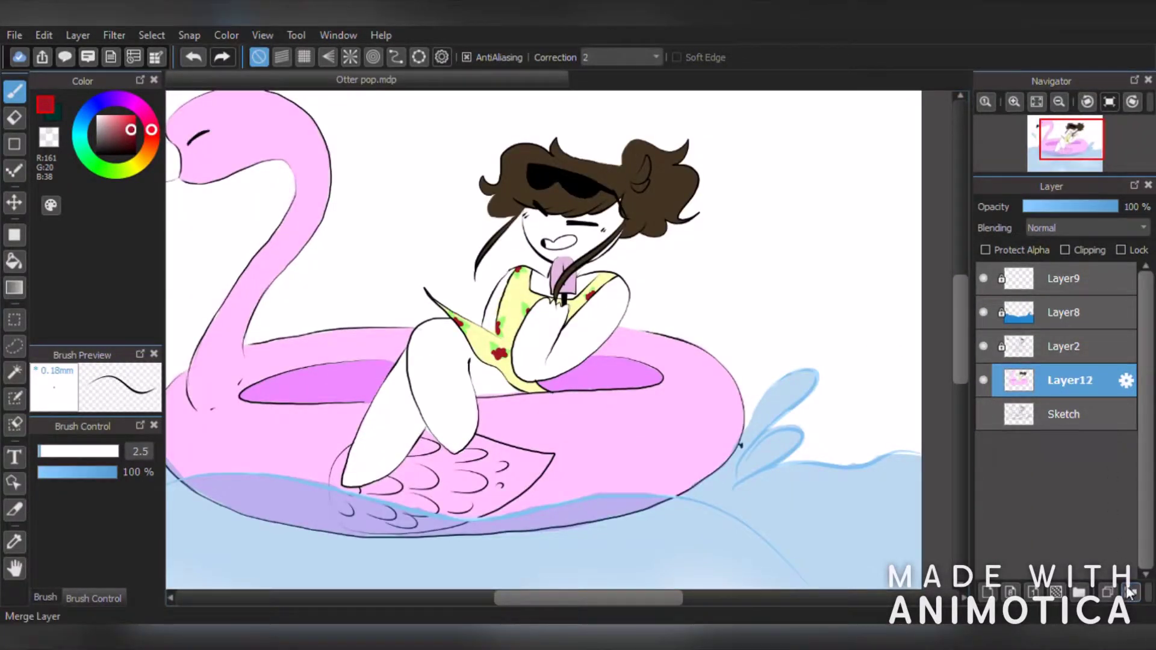
{"action": "scroll", "coordinate": [568, 285], "scroll_direction": "up", "scroll_amount": 4}
{"action": "scroll", "coordinate": [567, 284], "scroll_direction": "up", "scroll_amount": 1}
{"action": "scroll", "coordinate": [542, 270], "scroll_direction": "down", "scroll_amount": 4}
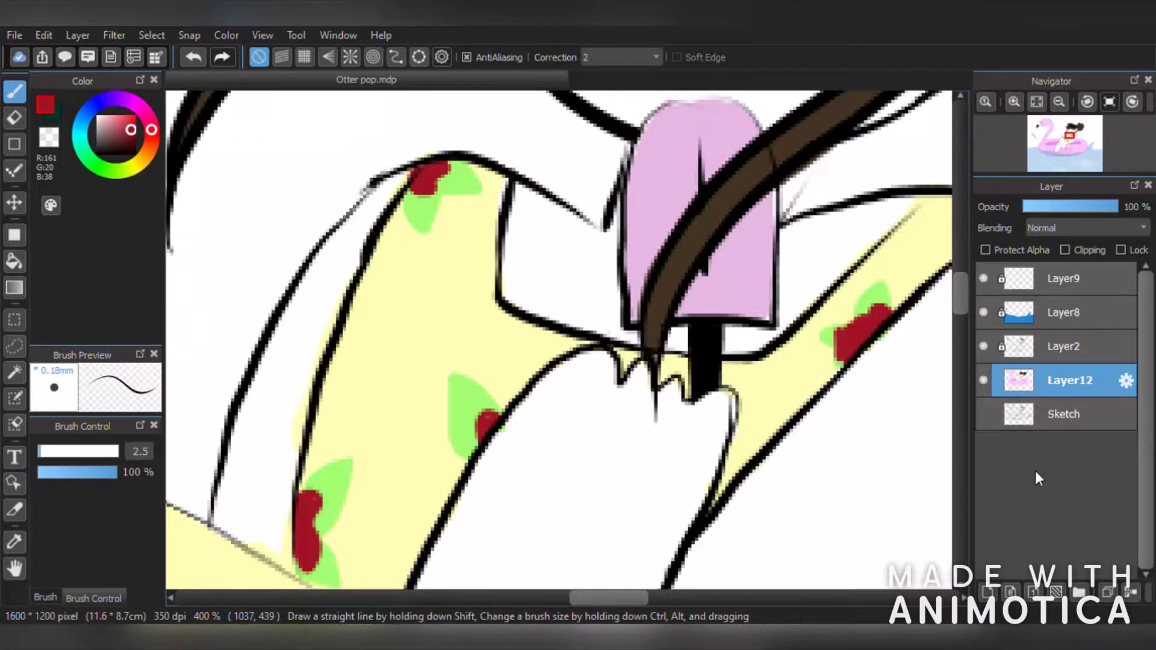
{"action": "left_click", "coordinate": [989, 590]}
{"action": "left_click_drag", "start_coordinate": [1018, 390], "coordinate": [981, 429]}
{"action": "scroll", "coordinate": [883, 417], "scroll_direction": "down", "scroll_amount": 4}
{"action": "scroll", "coordinate": [882, 418], "scroll_direction": "up", "scroll_amount": 4}
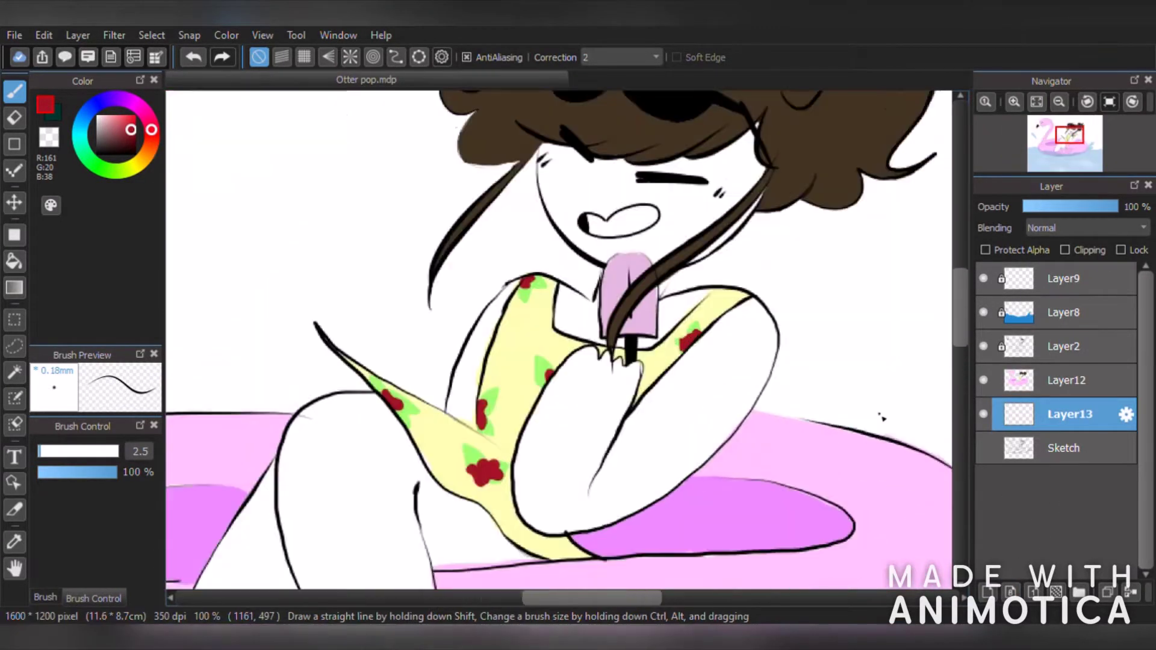
- Paint the girl's face in a peach skin tone (RGB 244, 218, 161) with the brush at size 22
{"action": "left_click", "coordinate": [110, 117]}
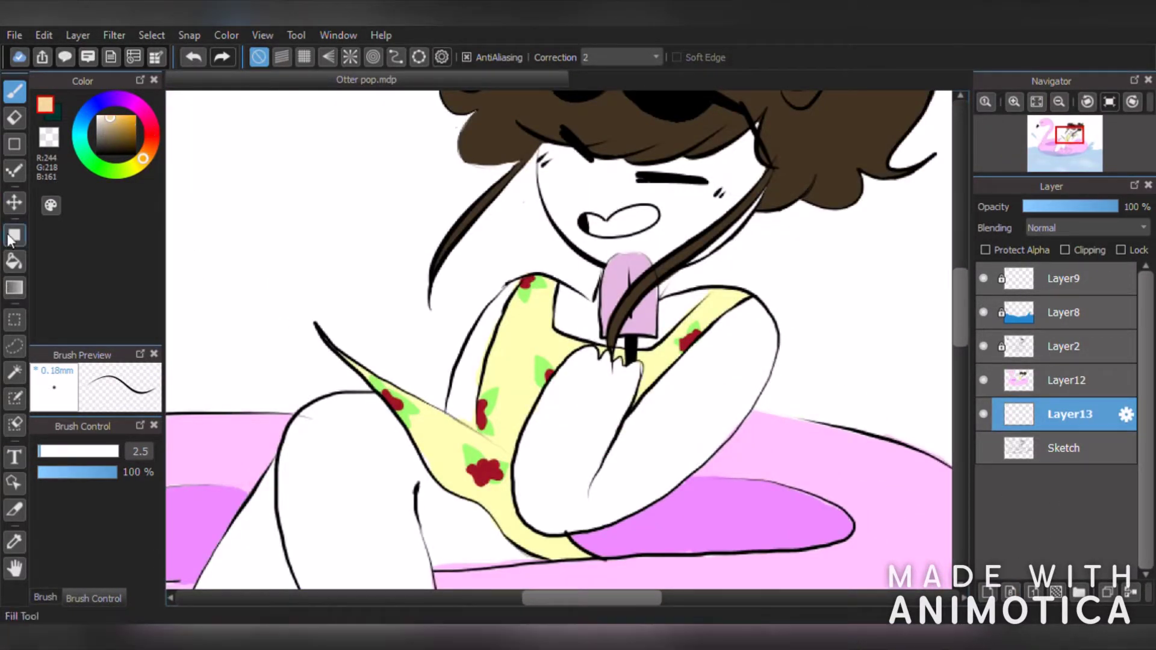
{"action": "left_click_drag", "start_coordinate": [39, 451], "coordinate": [74, 452]}
{"action": "mouse_move", "coordinate": [289, 217]}
{"action": "left_mouse_down"}
{"action": "mouse_move", "coordinate": [266, 237]}
{"action": "mouse_move", "coordinate": [297, 289]}
{"action": "left_mouse_up"}
{"action": "left_click", "coordinate": [193, 57]}
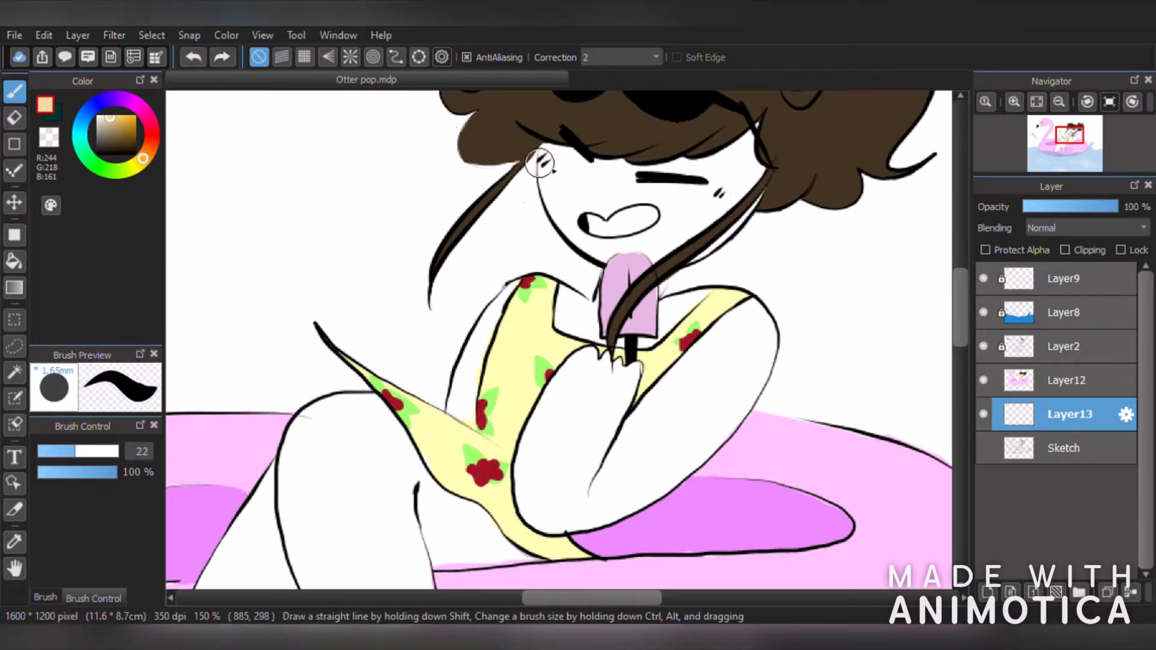
{"action": "scroll", "coordinate": [663, 146], "scroll_direction": "up", "scroll_amount": 2}
{"action": "mouse_move", "coordinate": [515, 223]}
{"action": "left_mouse_down"}
{"action": "mouse_move", "coordinate": [504, 182]}
{"action": "mouse_move", "coordinate": [448, 226]}
{"action": "mouse_move", "coordinate": [493, 240]}
{"action": "mouse_move", "coordinate": [676, 211]}
{"action": "mouse_move", "coordinate": [833, 121]}
{"action": "mouse_move", "coordinate": [820, 258]}
{"action": "mouse_move", "coordinate": [691, 359]}
{"action": "mouse_move", "coordinate": [530, 315]}
{"action": "mouse_move", "coordinate": [640, 324]}
{"action": "mouse_move", "coordinate": [745, 202]}
{"action": "left_mouse_up"}
{"action": "scroll", "coordinate": [501, 253], "scroll_direction": "up", "scroll_amount": 4}
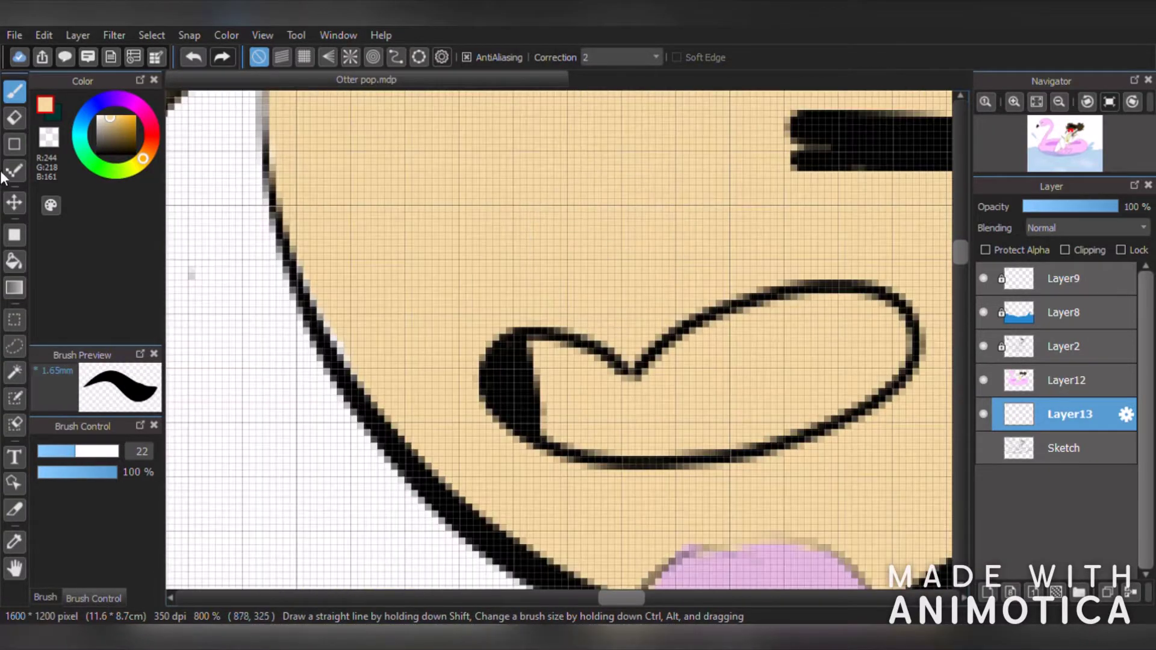
- Erase the skin colour inside the girl's open mouth with the eraser at size 5
{"action": "key", "text": "e"}
{"action": "mouse_move", "coordinate": [548, 389]}
{"action": "left_mouse_down"}
{"action": "mouse_move", "coordinate": [593, 402]}
{"action": "mouse_move", "coordinate": [530, 392]}
{"action": "mouse_move", "coordinate": [645, 403]}
{"action": "mouse_move", "coordinate": [767, 335]}
{"action": "mouse_move", "coordinate": [857, 372]}
{"action": "mouse_move", "coordinate": [645, 421]}
{"action": "mouse_move", "coordinate": [788, 349]}
{"action": "left_mouse_up"}
{"action": "scroll", "coordinate": [858, 367], "scroll_direction": "down", "scroll_amount": 7}
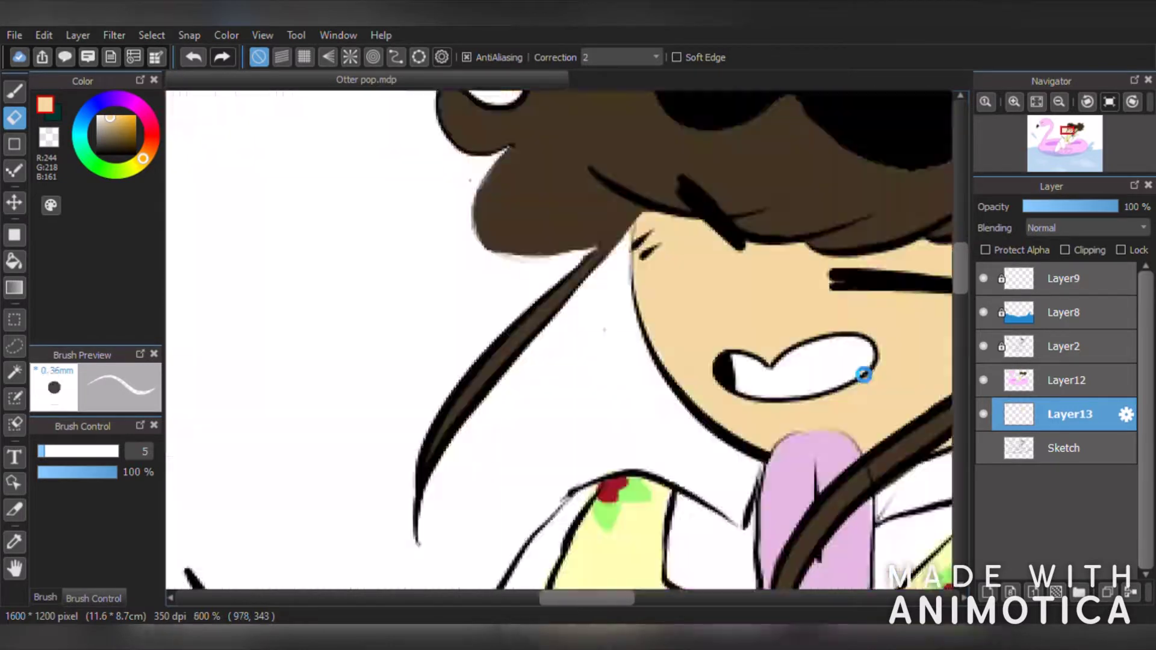
{"action": "scroll", "coordinate": [893, 348], "scroll_direction": "up", "scroll_amount": 2}
- Paint the girl's neck, upper chest, hand and raised forearm in the skin tone with the size 22 brush
{"action": "left_click", "coordinate": [14, 91]}
{"action": "scroll", "coordinate": [747, 330], "scroll_direction": "up", "scroll_amount": 1}
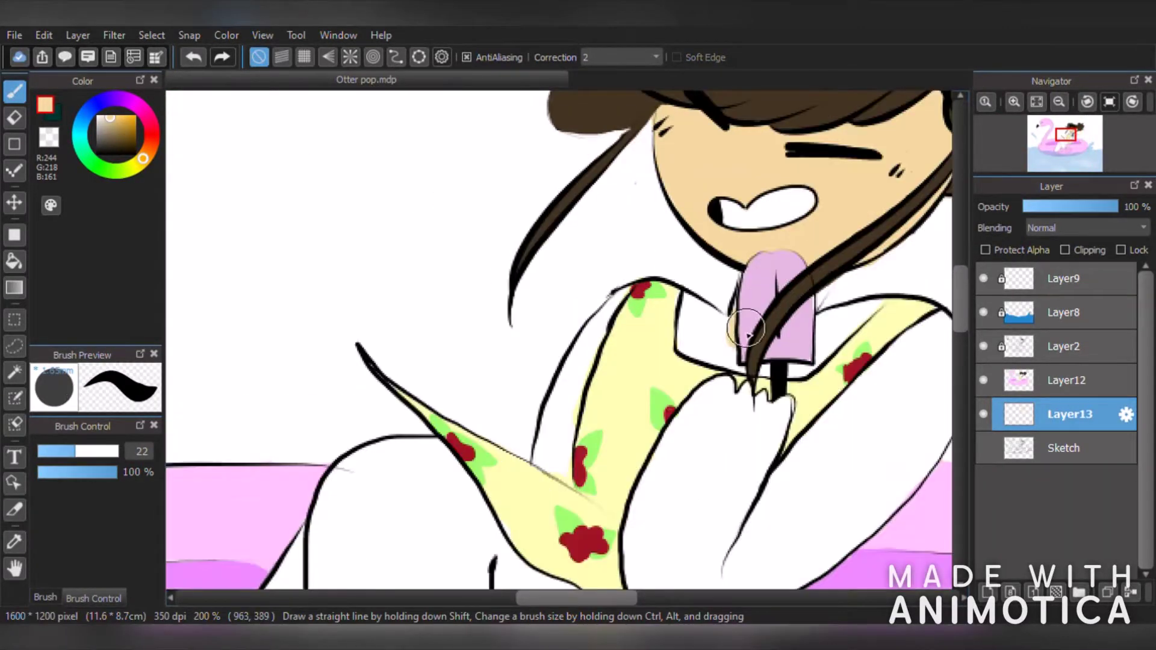
{"action": "mouse_move", "coordinate": [739, 364]}
{"action": "left_mouse_down"}
{"action": "mouse_move", "coordinate": [817, 337]}
{"action": "mouse_move", "coordinate": [910, 334]}
{"action": "mouse_move", "coordinate": [772, 420]}
{"action": "mouse_move", "coordinate": [697, 438]}
{"action": "left_mouse_up"}
{"action": "scroll", "coordinate": [909, 333], "scroll_direction": "down", "scroll_amount": 1}
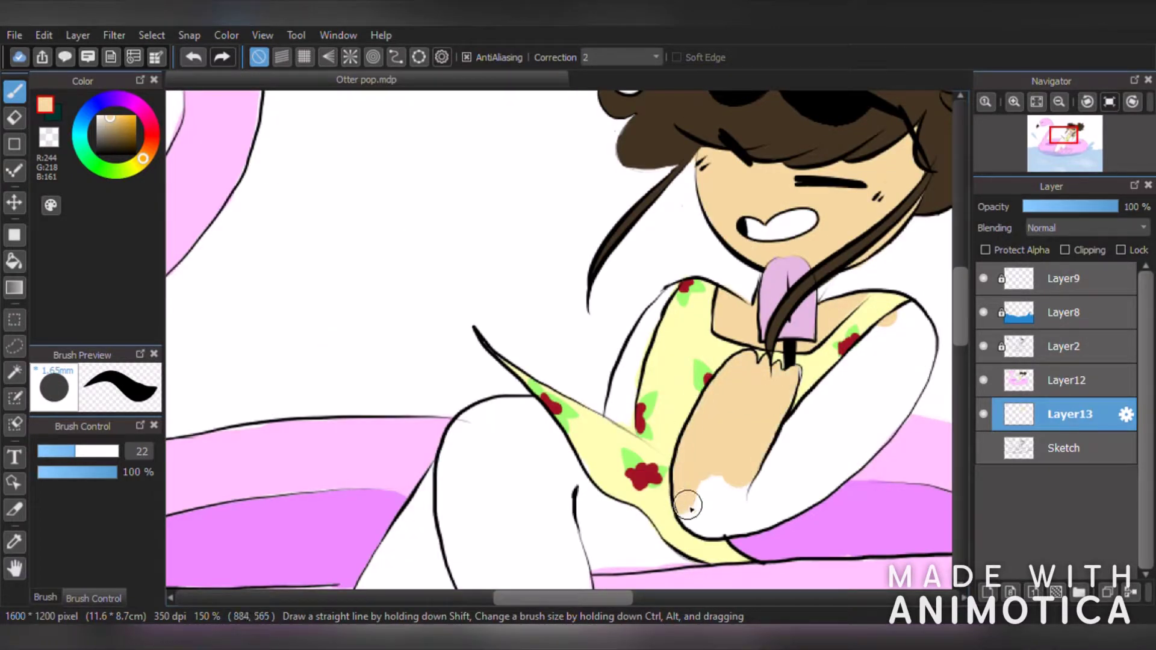
{"action": "left_click_drag", "start_coordinate": [684, 501], "coordinate": [702, 475]}
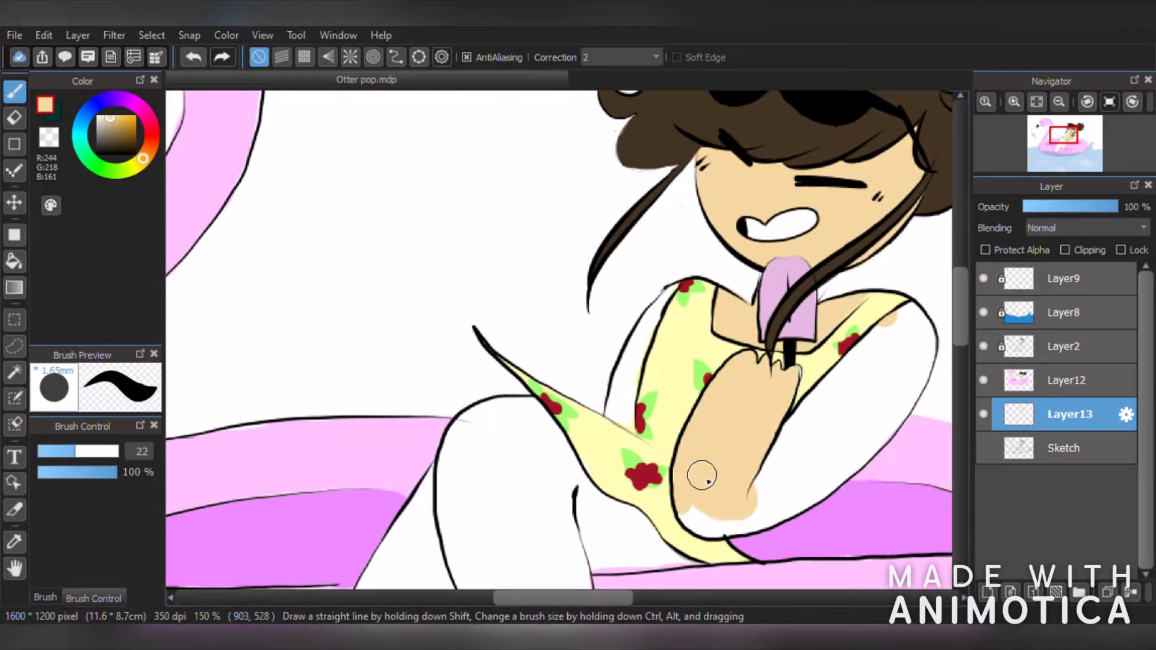
{"action": "scroll", "coordinate": [739, 510], "scroll_direction": "down", "scroll_amount": 2}
{"action": "scroll", "coordinate": [839, 474], "scroll_direction": "up", "scroll_amount": 3}
- Paint the upper arm of the bent arm in the skin tone, from the elbow up to the shoulder
{"action": "mouse_move", "coordinate": [631, 458]}
{"action": "left_mouse_down"}
{"action": "mouse_move", "coordinate": [509, 536]}
{"action": "mouse_move", "coordinate": [598, 531]}
{"action": "left_mouse_up"}
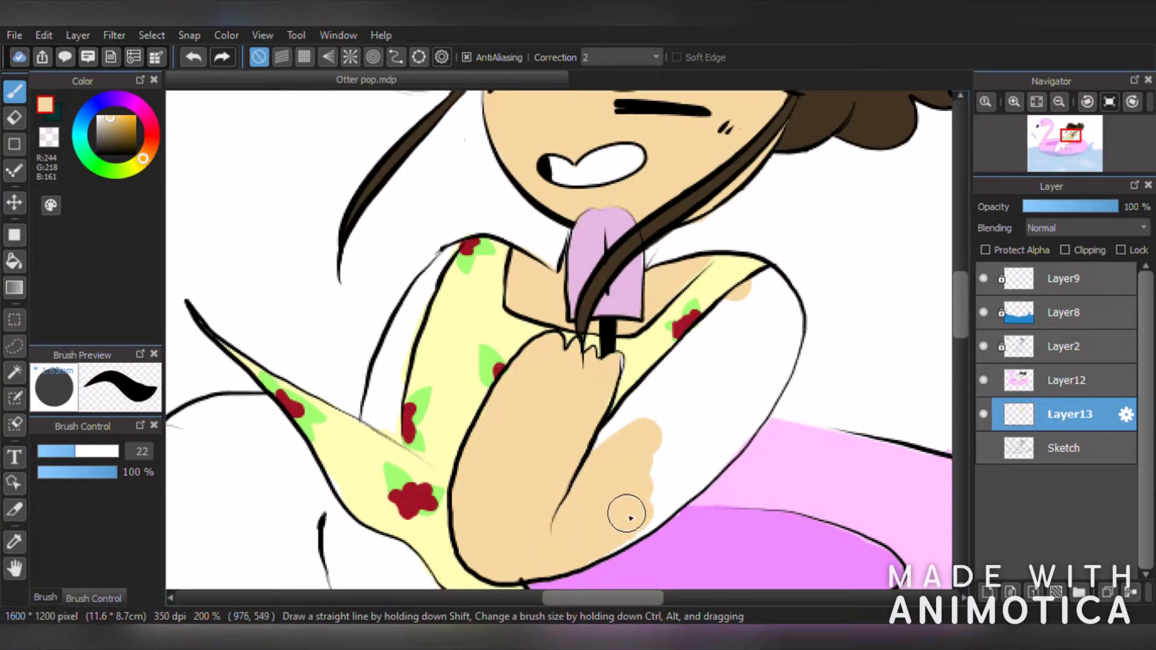
{"action": "left_click_drag", "start_coordinate": [701, 376], "coordinate": [618, 458]}
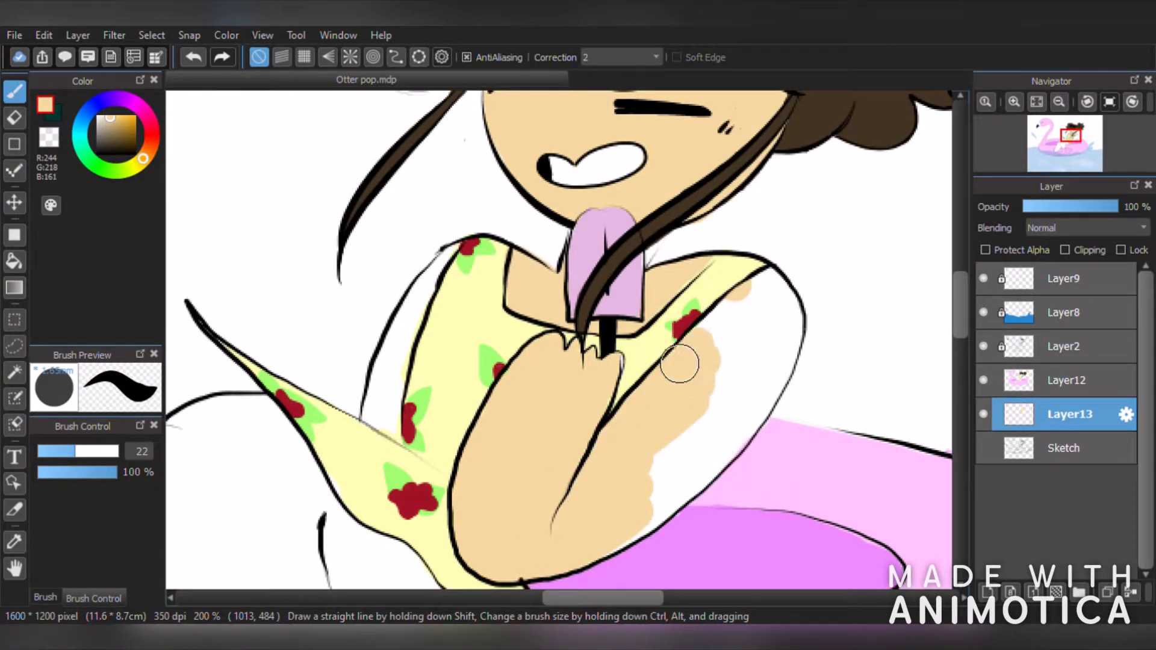
{"action": "mouse_move", "coordinate": [680, 364]}
{"action": "left_mouse_down"}
{"action": "mouse_move", "coordinate": [769, 286]}
{"action": "mouse_move", "coordinate": [769, 317]}
{"action": "mouse_move", "coordinate": [727, 412]}
{"action": "mouse_move", "coordinate": [751, 398]}
{"action": "mouse_move", "coordinate": [649, 510]}
{"action": "left_mouse_up"}
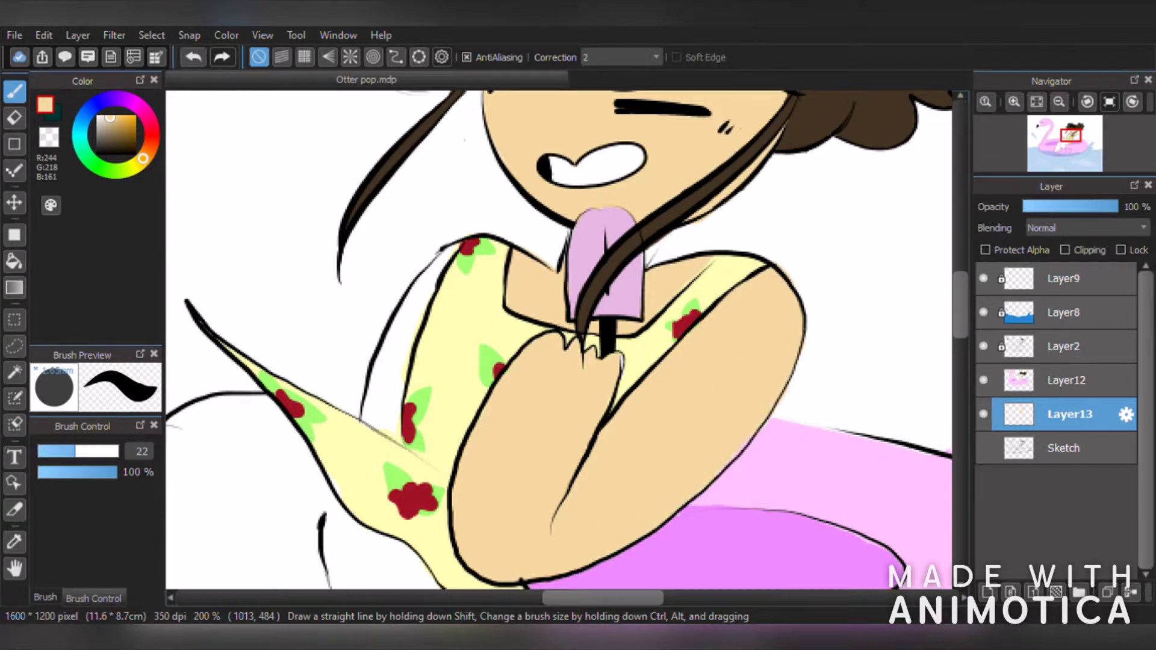
- Paint the girl's other arm, behind the swimsuit, in the skin tone up to the shoulder
{"action": "scroll", "coordinate": [658, 444], "scroll_direction": "down", "scroll_amount": 2}
{"action": "scroll", "coordinate": [600, 438], "scroll_direction": "up", "scroll_amount": 2}
{"action": "left_click_drag", "start_coordinate": [454, 399], "coordinate": [447, 396]}
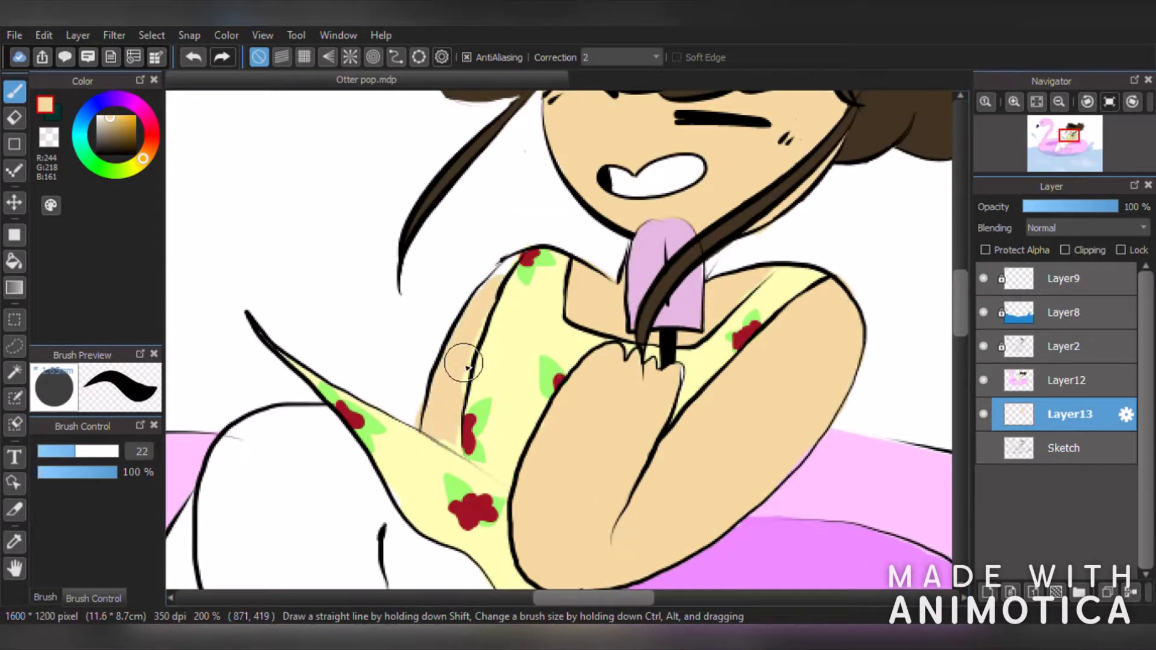
{"action": "left_click_drag", "start_coordinate": [494, 288], "coordinate": [511, 268]}
{"action": "scroll", "coordinate": [488, 351], "scroll_direction": "down", "scroll_amount": 2}
{"action": "scroll", "coordinate": [478, 366], "scroll_direction": "up", "scroll_amount": 2}
- Erase the yellow spill past the swimsuit's outline beside the far arm on Layer12 with the eraser at size 5
{"action": "left_click", "coordinate": [1074, 369]}
{"action": "scroll", "coordinate": [474, 411], "scroll_direction": "up", "scroll_amount": 1}
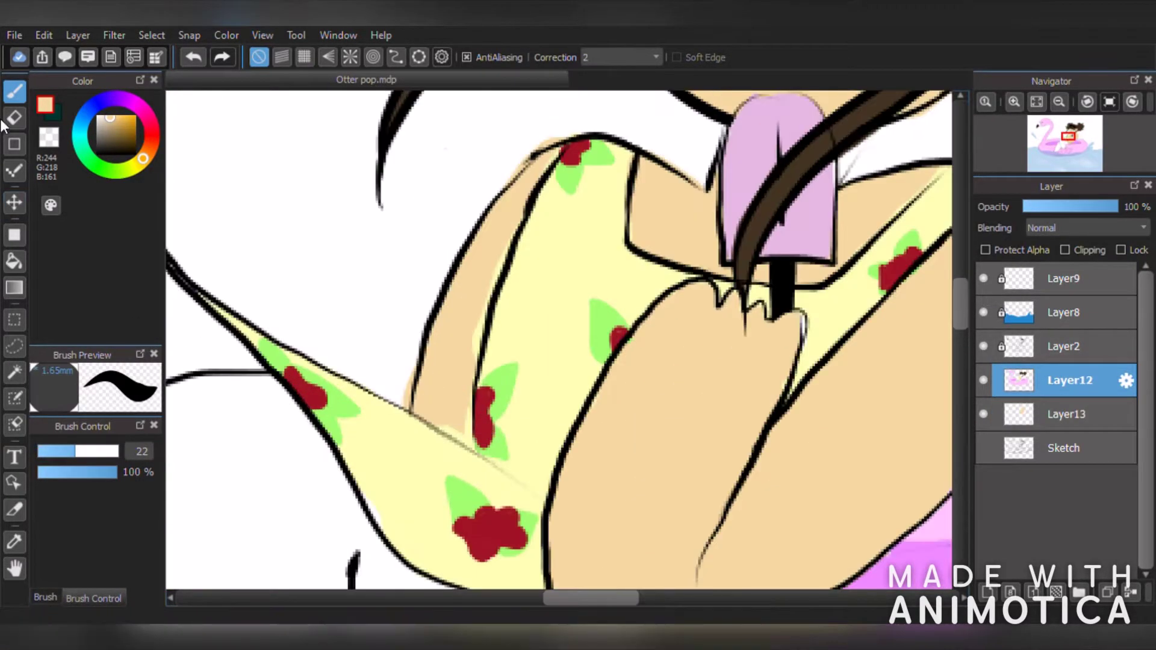
{"action": "left_click", "coordinate": [13, 119]}
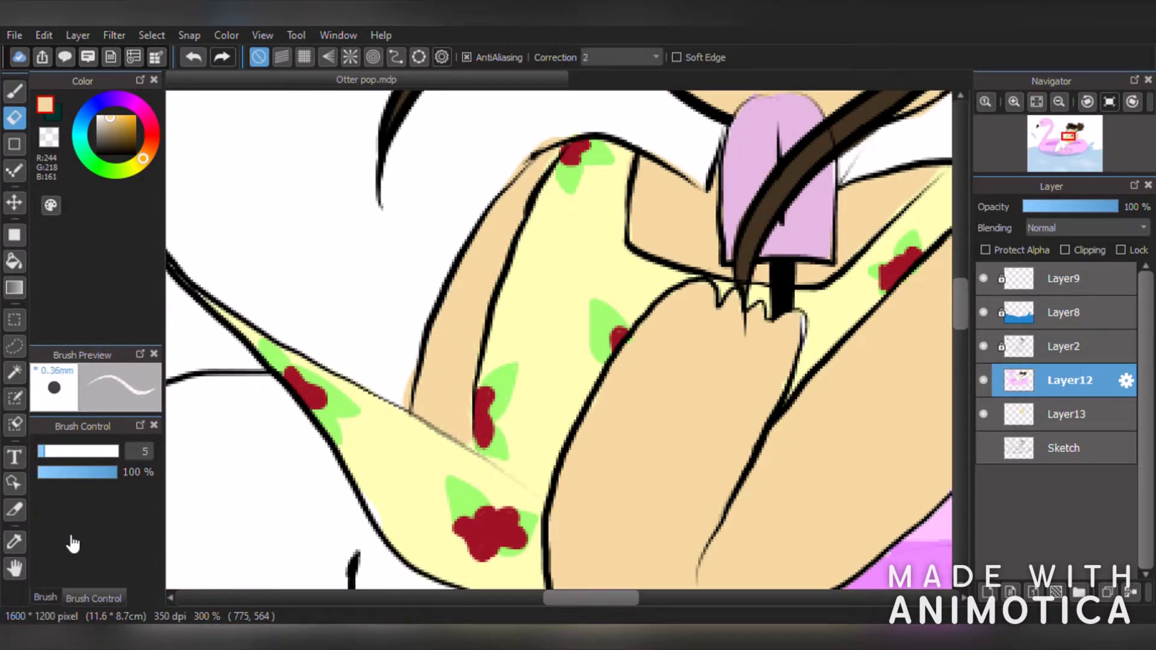
{"action": "scroll", "coordinate": [405, 446], "scroll_direction": "up", "scroll_amount": 1}
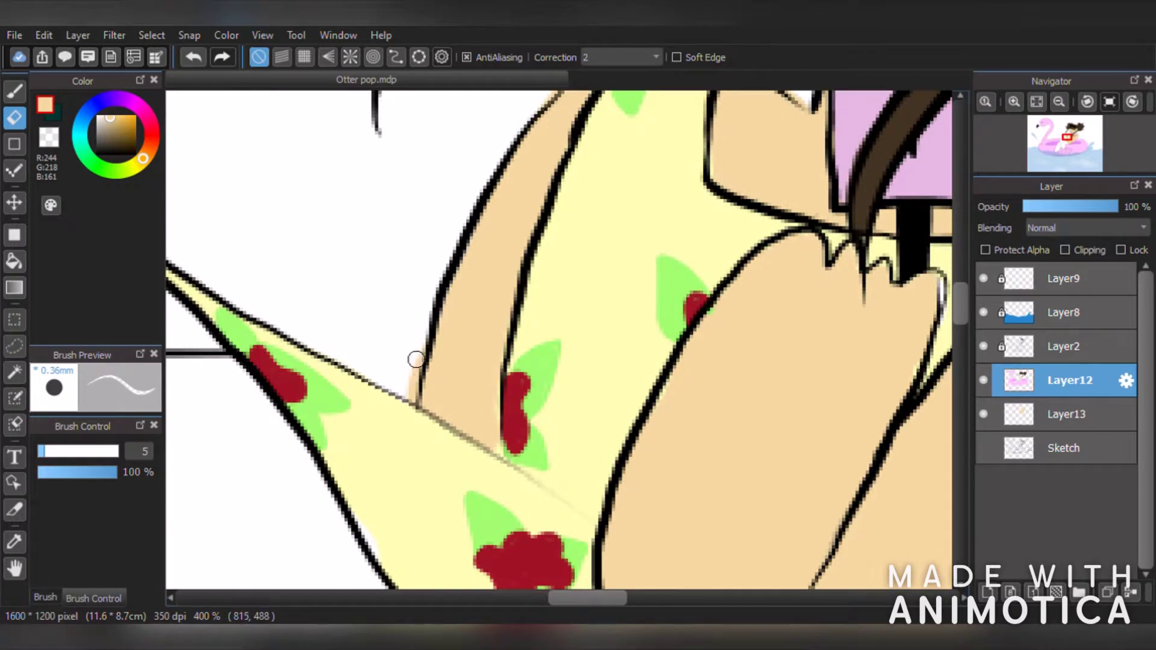
- Erase the skin colour spilling outside the far arm and shoulder outline on Layer13
{"action": "left_click", "coordinate": [1072, 416]}
{"action": "scroll", "coordinate": [556, 327], "scroll_direction": "down", "scroll_amount": 4}
{"action": "scroll", "coordinate": [481, 204], "scroll_direction": "up", "scroll_amount": 4}
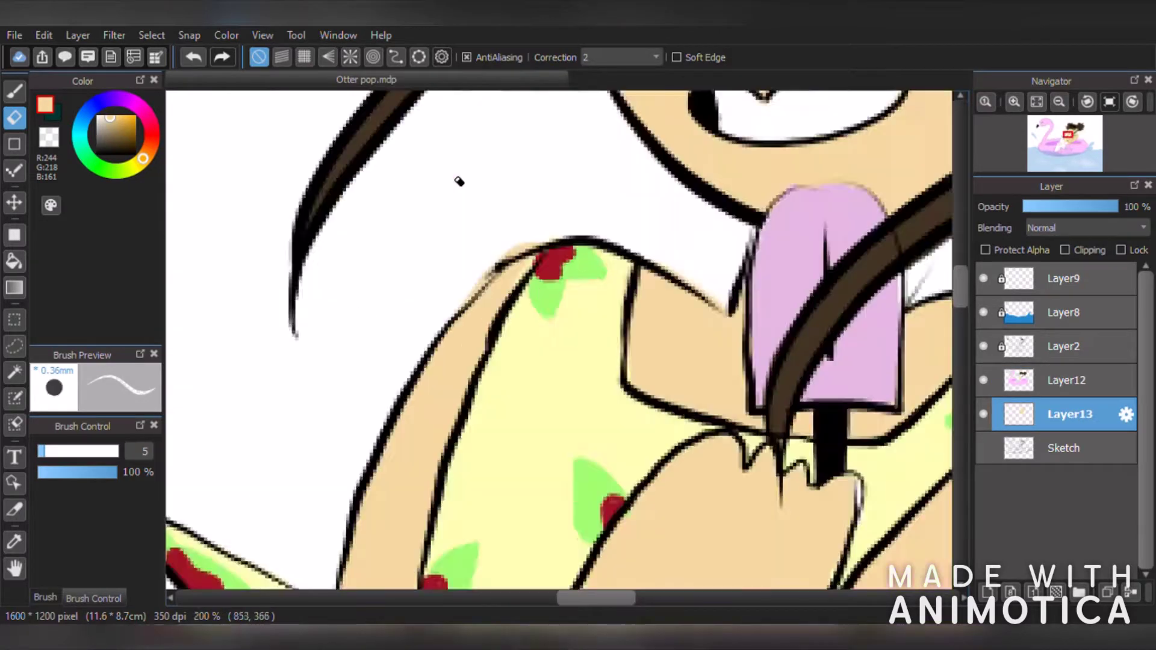
{"action": "left_click_drag", "start_coordinate": [572, 291], "coordinate": [472, 348]}
{"action": "scroll", "coordinate": [422, 376], "scroll_direction": "down", "scroll_amount": 5}
{"action": "scroll", "coordinate": [486, 498], "scroll_direction": "up", "scroll_amount": 2}
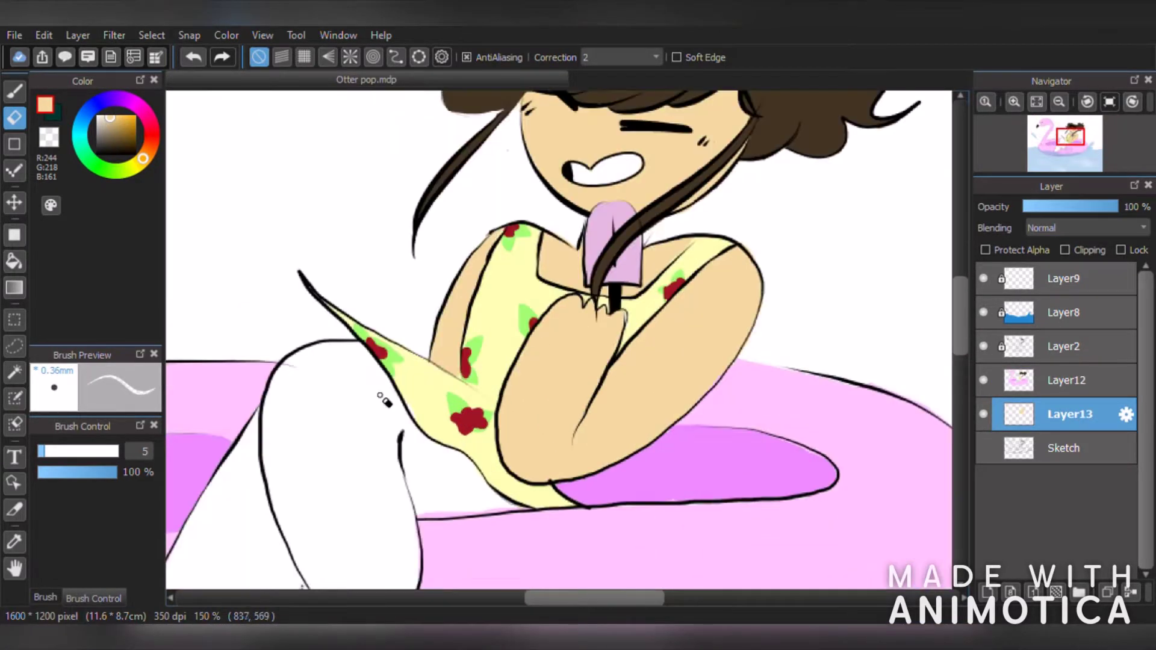
- Paint the raised thigh in the current skin tone on Layer13 with the size 22 brush
{"action": "left_click", "coordinate": [15, 92]}
{"action": "scroll", "coordinate": [262, 229], "scroll_direction": "down", "scroll_amount": 3}
{"action": "scroll", "coordinate": [240, 302], "scroll_direction": "up", "scroll_amount": 2}
{"action": "scroll", "coordinate": [367, 180], "scroll_direction": "down", "scroll_amount": 2}
{"action": "scroll", "coordinate": [429, 135], "scroll_direction": "up", "scroll_amount": 5}
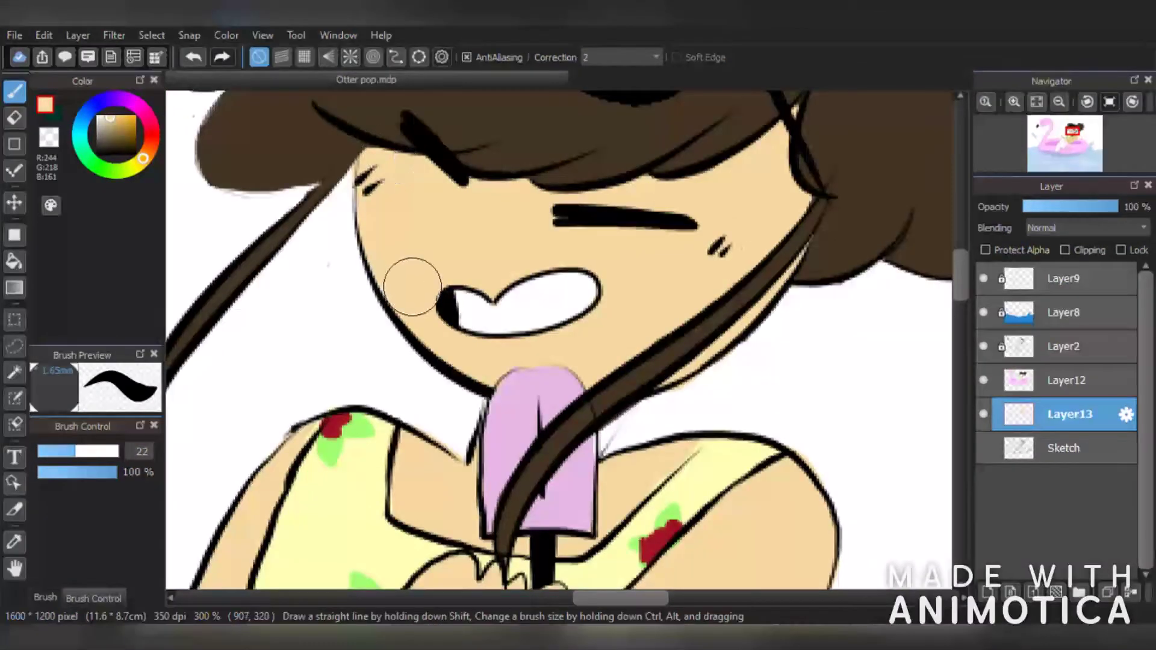
{"action": "scroll", "coordinate": [405, 280], "scroll_direction": "down", "scroll_amount": 6}
{"action": "scroll", "coordinate": [338, 352], "scroll_direction": "up", "scroll_amount": 4}
{"action": "mouse_move", "coordinate": [425, 353]}
{"action": "left_mouse_down"}
{"action": "mouse_move", "coordinate": [402, 378]}
{"action": "mouse_move", "coordinate": [458, 464]}
{"action": "mouse_move", "coordinate": [537, 413]}
{"action": "mouse_move", "coordinate": [643, 398]}
{"action": "left_mouse_up"}
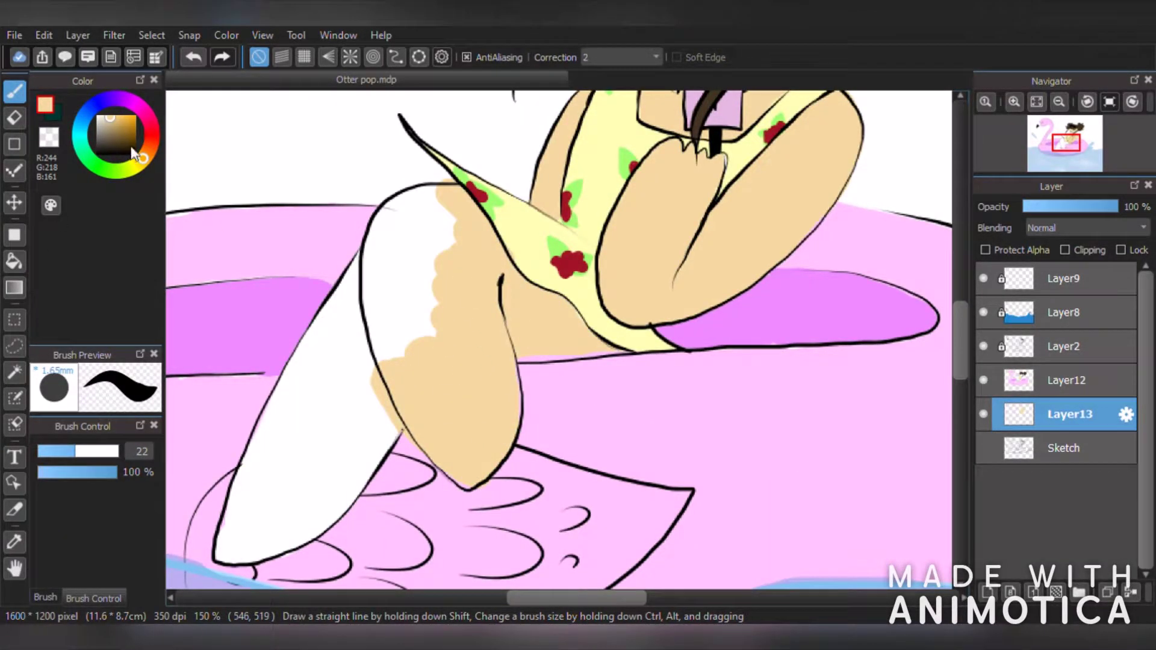
- Lighten the skin colour to RGB 255, 236, 196 and paint both of the girl's legs with it
{"action": "left_click_drag", "start_coordinate": [108, 121], "coordinate": [106, 114]}
{"action": "mouse_move", "coordinate": [391, 265]}
{"action": "left_mouse_down"}
{"action": "mouse_move", "coordinate": [544, 450]}
{"action": "mouse_move", "coordinate": [362, 385]}
{"action": "mouse_move", "coordinate": [271, 474]}
{"action": "mouse_move", "coordinate": [253, 443]}
{"action": "mouse_move", "coordinate": [534, 382]}
{"action": "mouse_move", "coordinate": [503, 222]}
{"action": "left_mouse_up"}
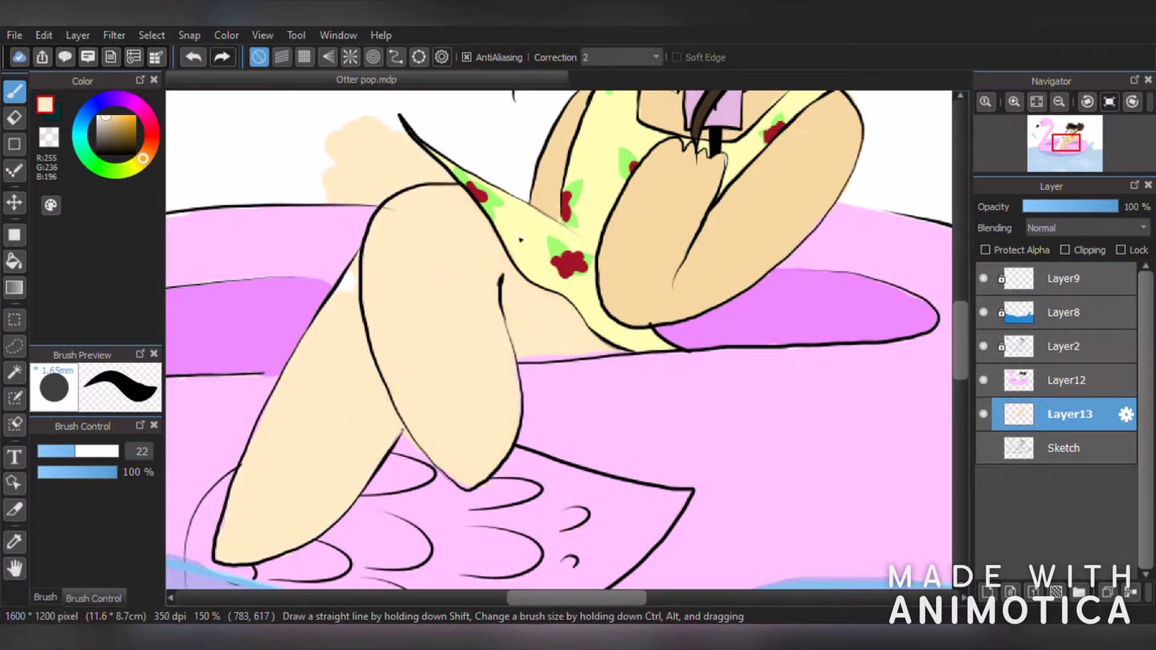
{"action": "scroll", "coordinate": [354, 294], "scroll_direction": "down", "scroll_amount": 2}
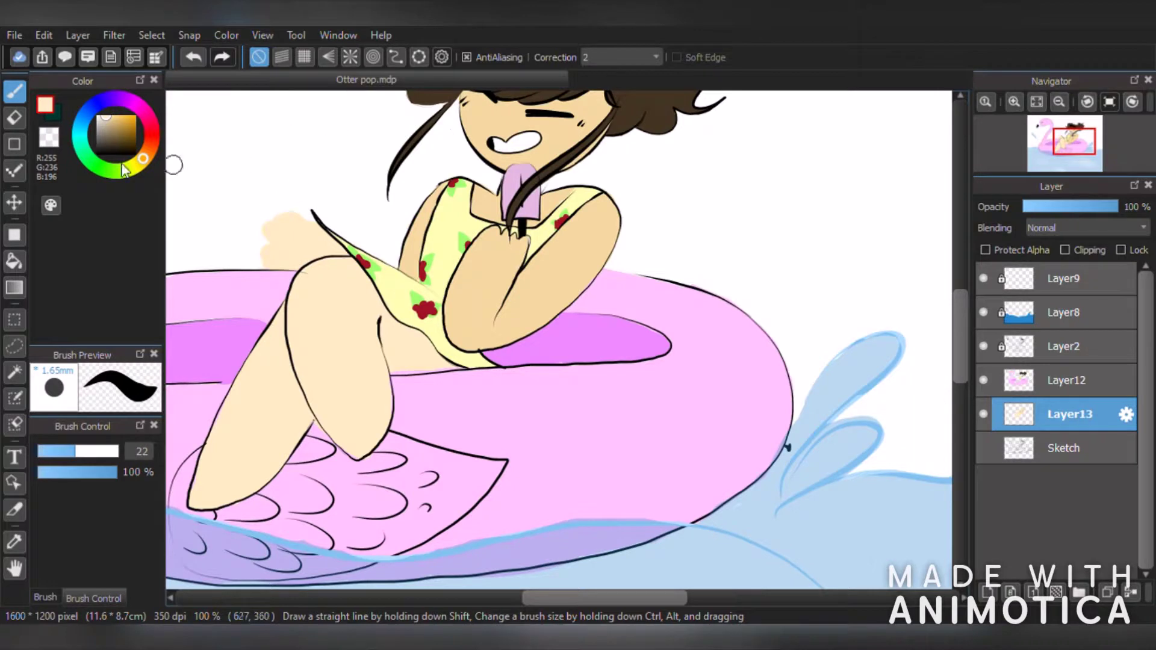
- Erase the skin colour spilling out above the knee beside the swimsuit's pointed edge with the eraser at size 30
{"action": "left_click", "coordinate": [14, 118]}
{"action": "scroll", "coordinate": [365, 138], "scroll_direction": "up", "scroll_amount": 1}
{"action": "left_click_drag", "start_coordinate": [77, 452], "coordinate": [83, 451]}
{"action": "mouse_move", "coordinate": [223, 319]}
{"action": "left_mouse_down"}
{"action": "mouse_move", "coordinate": [241, 250]}
{"action": "mouse_move", "coordinate": [280, 299]}
{"action": "left_mouse_up"}
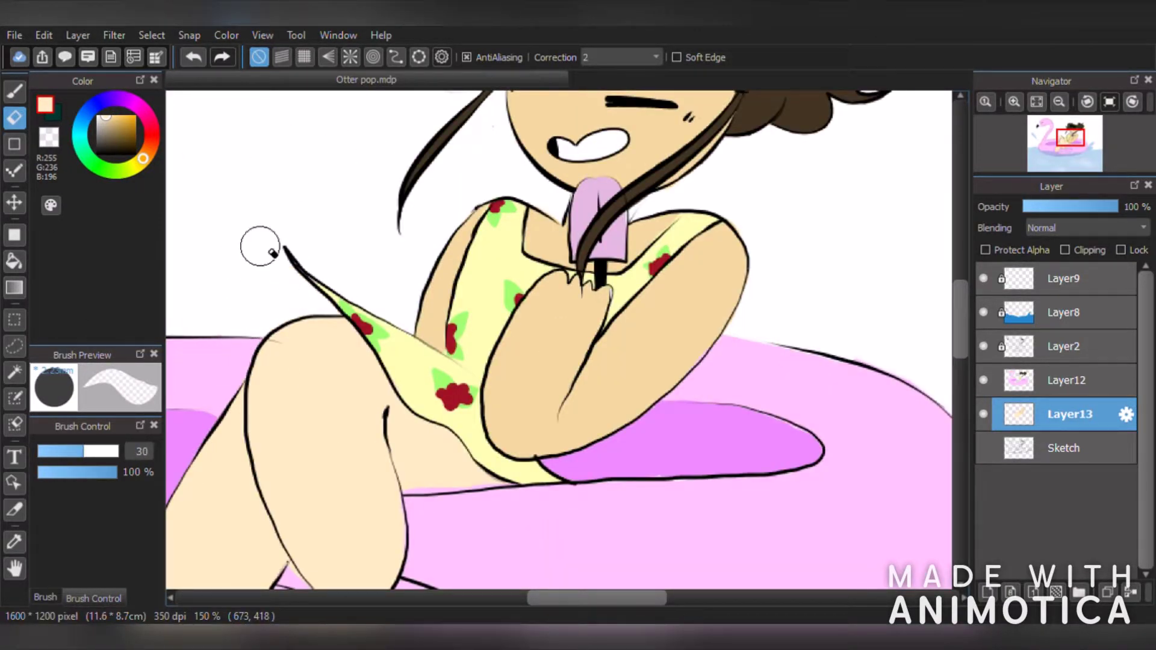
- Repaint the bent near arm in the lighter skin tone, from the hand over the elbow up to the shoulder
{"action": "left_click", "coordinate": [14, 92]}
{"action": "mouse_move", "coordinate": [509, 353]}
{"action": "left_mouse_down"}
{"action": "mouse_move", "coordinate": [553, 271]}
{"action": "mouse_move", "coordinate": [590, 363]}
{"action": "mouse_move", "coordinate": [563, 413]}
{"action": "mouse_move", "coordinate": [588, 421]}
{"action": "mouse_move", "coordinate": [666, 369]}
{"action": "mouse_move", "coordinate": [725, 281]}
{"action": "left_mouse_up"}
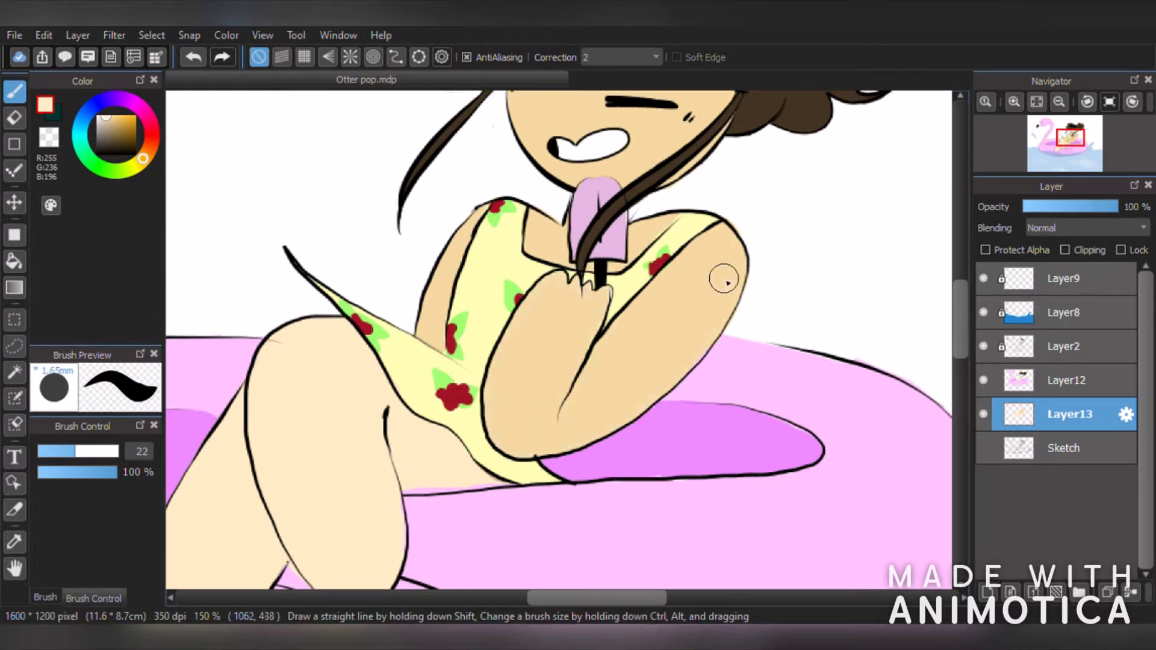
{"action": "mouse_move", "coordinate": [472, 383]}
{"action": "left_mouse_down"}
{"action": "mouse_move", "coordinate": [461, 380]}
{"action": "mouse_move", "coordinate": [560, 337]}
{"action": "mouse_move", "coordinate": [534, 440]}
{"action": "mouse_move", "coordinate": [599, 425]}
{"action": "mouse_move", "coordinate": [699, 333]}
{"action": "mouse_move", "coordinate": [718, 232]}
{"action": "mouse_move", "coordinate": [550, 399]}
{"action": "left_mouse_up"}
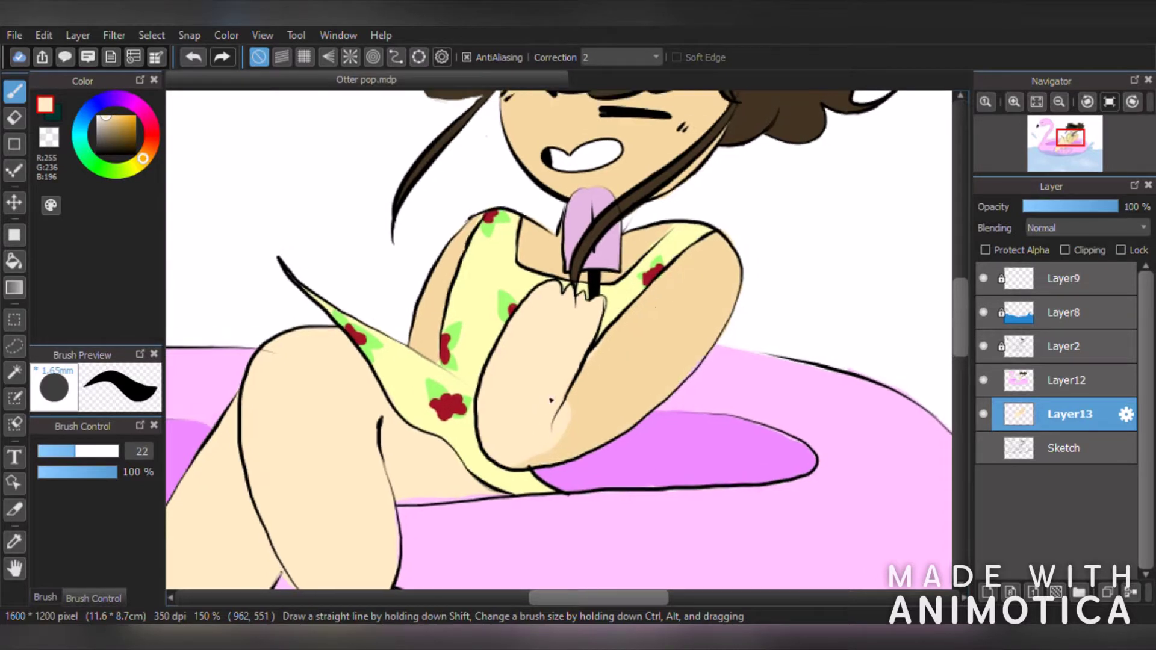
{"action": "left_click_drag", "start_coordinate": [617, 355], "coordinate": [523, 405]}
{"action": "mouse_move", "coordinate": [516, 357]}
{"action": "left_mouse_down"}
{"action": "mouse_move", "coordinate": [579, 358]}
{"action": "mouse_move", "coordinate": [536, 403]}
{"action": "mouse_move", "coordinate": [518, 453]}
{"action": "mouse_move", "coordinate": [599, 429]}
{"action": "mouse_move", "coordinate": [630, 399]}
{"action": "left_mouse_up"}
{"action": "mouse_move", "coordinate": [719, 305]}
{"action": "left_mouse_down"}
{"action": "mouse_move", "coordinate": [595, 373]}
{"action": "mouse_move", "coordinate": [570, 290]}
{"action": "left_mouse_up"}
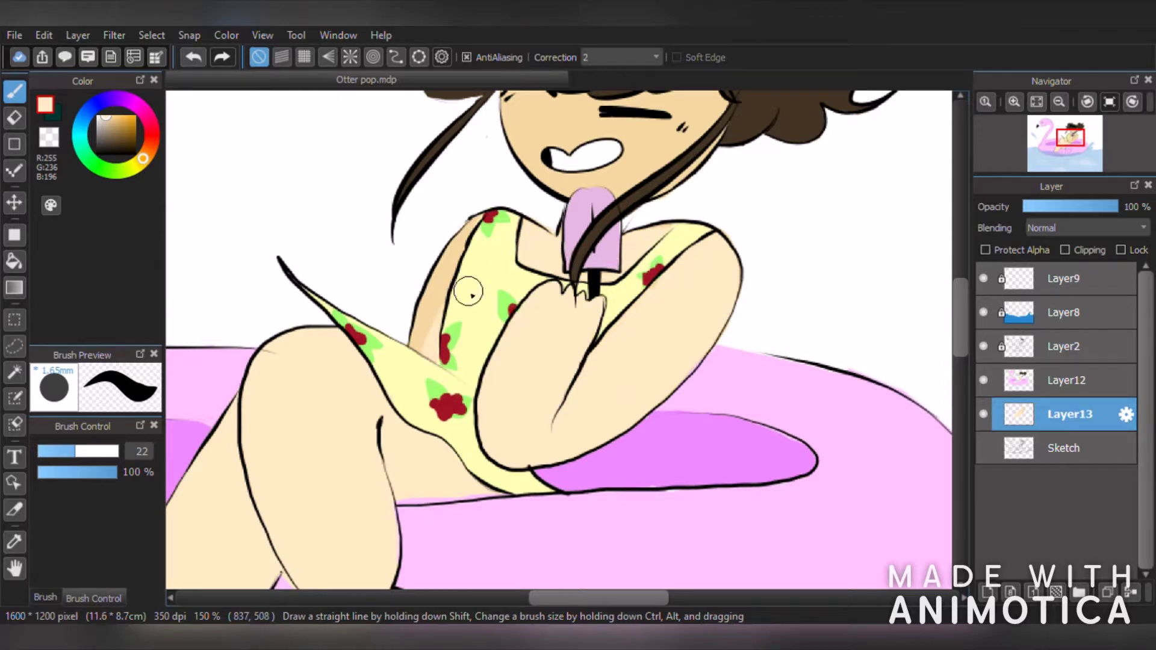
- Repaint the far arm, the neckline and the face in the lighter skin tone
{"action": "scroll", "coordinate": [487, 256], "scroll_direction": "down", "scroll_amount": 2}
{"action": "scroll", "coordinate": [526, 163], "scroll_direction": "up", "scroll_amount": 3}
{"action": "left_click_drag", "start_coordinate": [515, 262], "coordinate": [457, 227]}
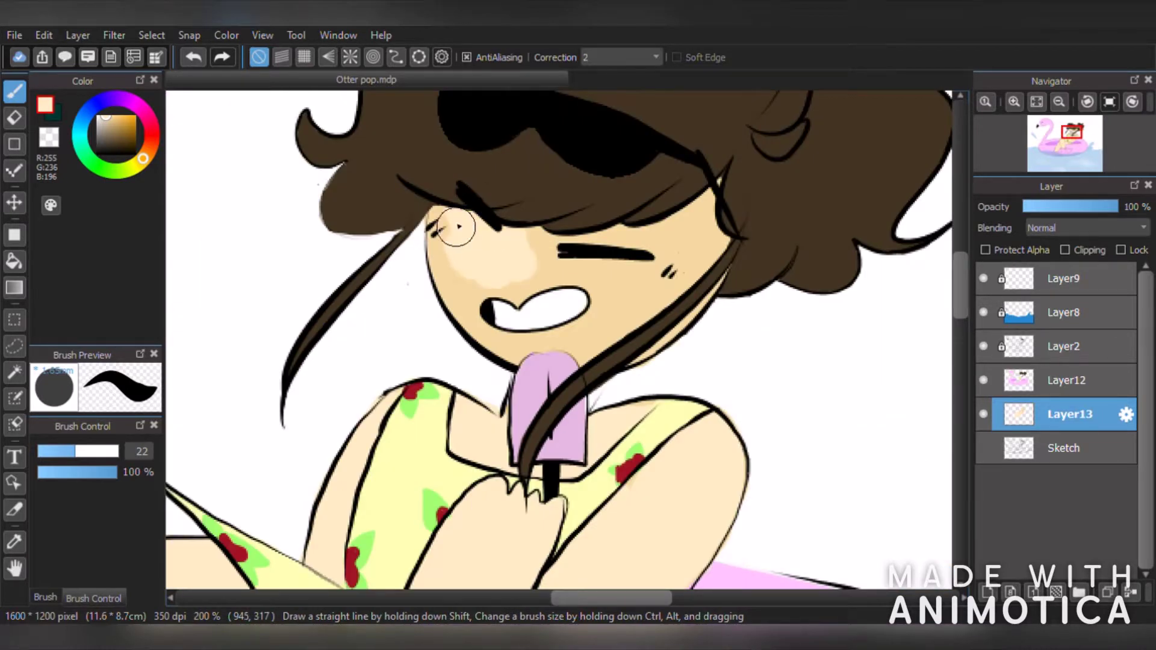
{"action": "mouse_move", "coordinate": [532, 280]}
{"action": "left_mouse_down"}
{"action": "mouse_move", "coordinate": [595, 224]}
{"action": "mouse_move", "coordinate": [676, 213]}
{"action": "mouse_move", "coordinate": [709, 253]}
{"action": "mouse_move", "coordinate": [594, 344]}
{"action": "mouse_move", "coordinate": [512, 346]}
{"action": "left_mouse_up"}
- Erase the skin colour inside the open mouth with the eraser at size 4.5
{"action": "key", "text": "e"}
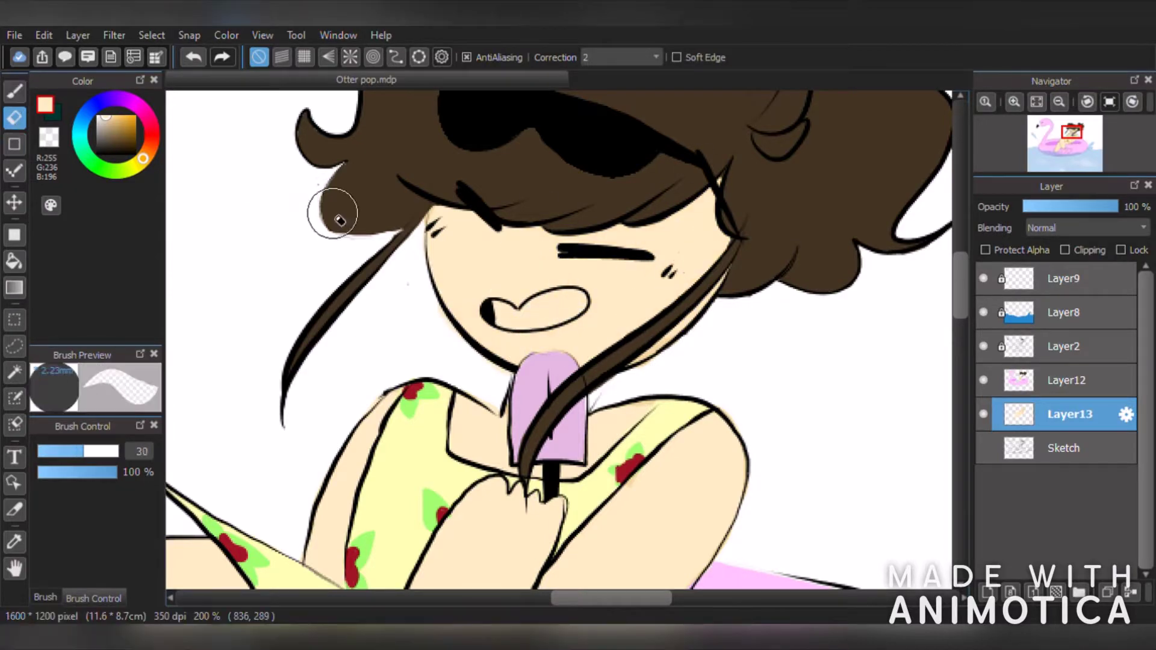
{"action": "scroll", "coordinate": [598, 572], "scroll_direction": "up", "scroll_amount": 5}
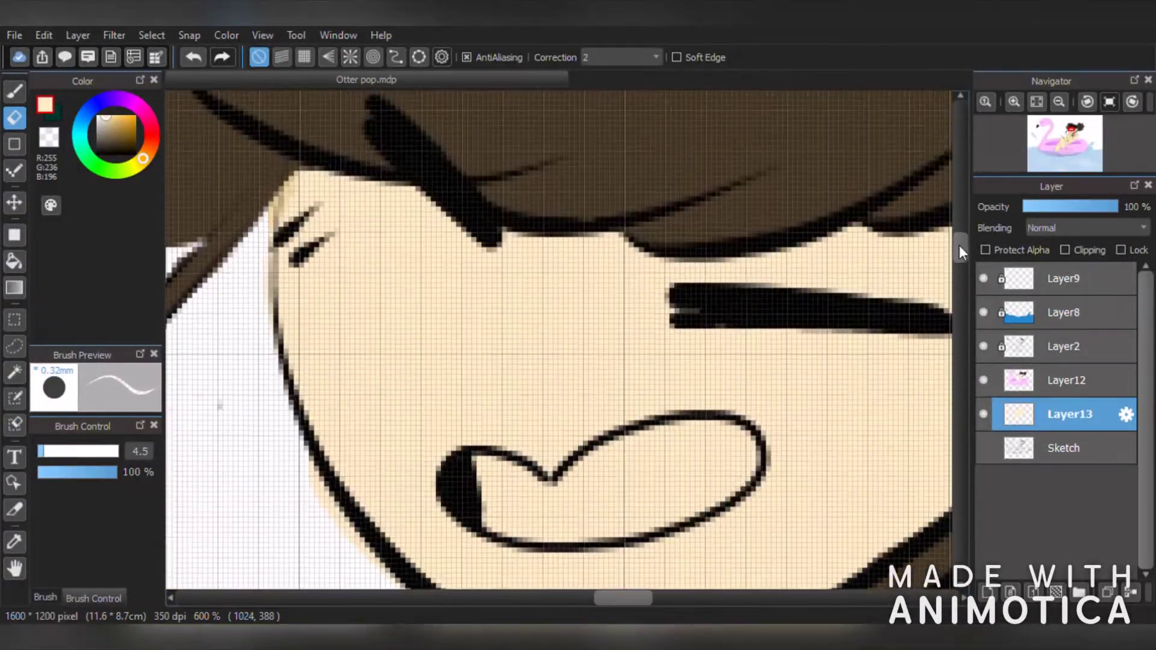
{"action": "mouse_move", "coordinate": [516, 530]}
{"action": "left_mouse_down"}
{"action": "mouse_move", "coordinate": [506, 565]}
{"action": "mouse_move", "coordinate": [555, 551]}
{"action": "mouse_move", "coordinate": [606, 486]}
{"action": "mouse_move", "coordinate": [594, 490]}
{"action": "mouse_move", "coordinate": [649, 465]}
{"action": "left_mouse_up"}
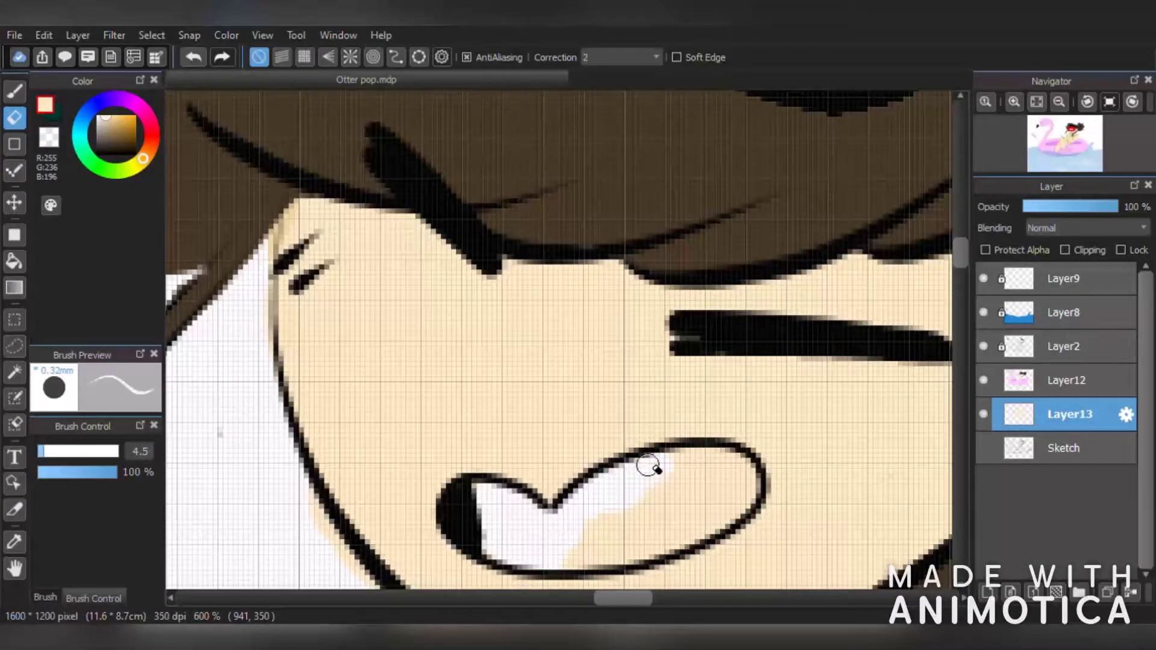
{"action": "left_click_drag", "start_coordinate": [734, 486], "coordinate": [600, 543]}
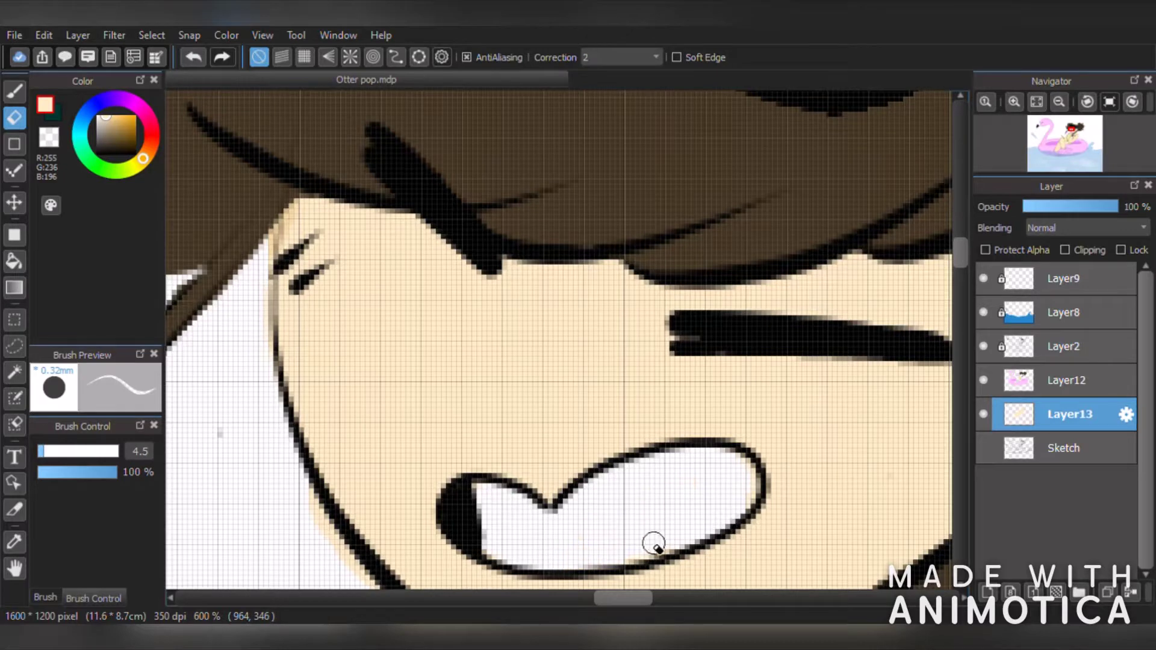
- Show the Sketch layer and hide Layer13, Layer12, Layer2, Layer8 and Layer9 to view the sketch alone
{"action": "scroll", "coordinate": [654, 544], "scroll_direction": "down", "scroll_amount": 8}
{"action": "left_click_drag", "start_coordinate": [962, 338], "coordinate": [966, 384]}
{"action": "scroll", "coordinate": [548, 408], "scroll_direction": "up", "scroll_amount": 1}
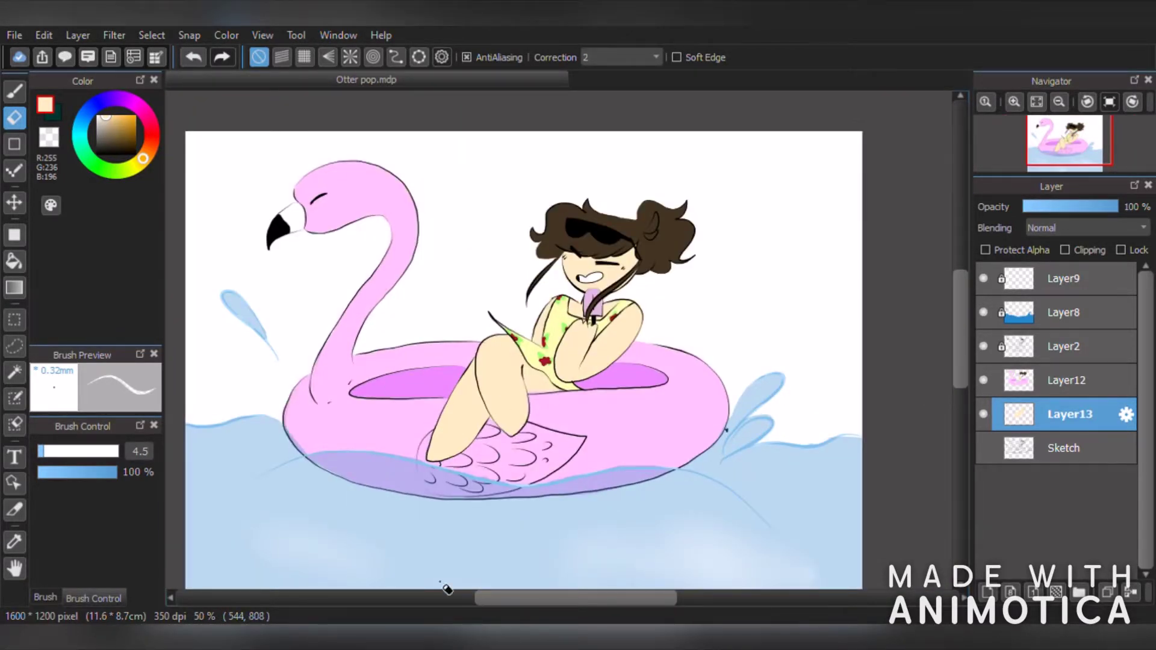
{"action": "scroll", "coordinate": [426, 450], "scroll_direction": "up", "scroll_amount": 4}
{"action": "scroll", "coordinate": [626, 464], "scroll_direction": "down", "scroll_amount": 3}
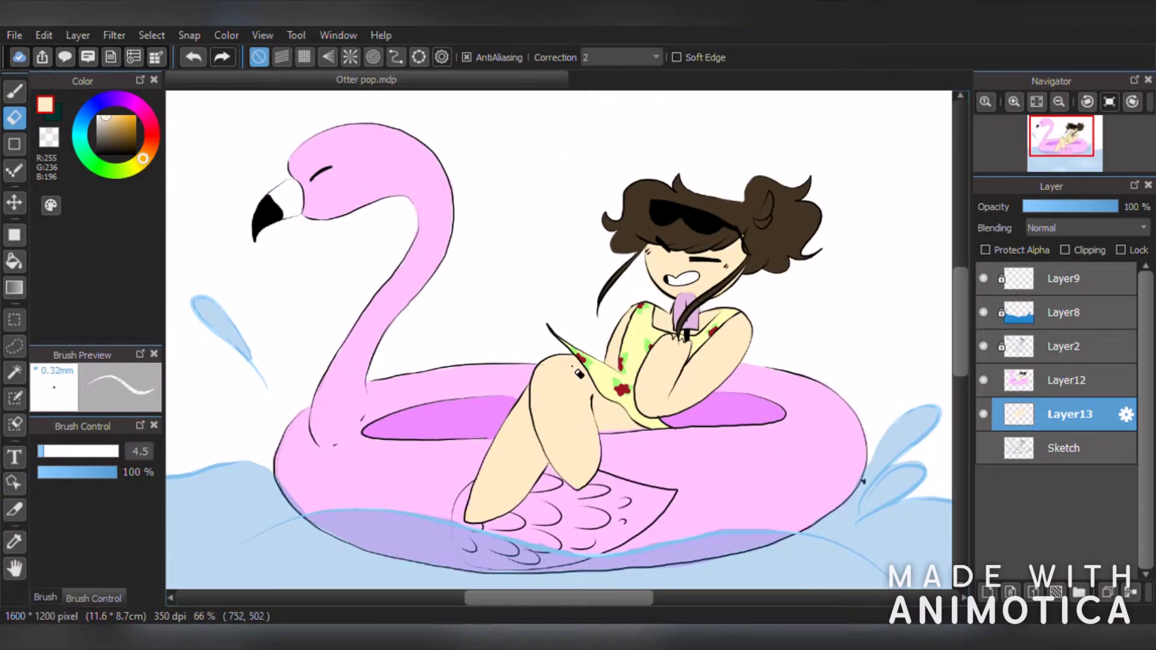
{"action": "left_click", "coordinate": [985, 383]}
{"action": "left_click", "coordinate": [985, 383]}
{"action": "left_click", "coordinate": [986, 384]}
{"action": "left_click", "coordinate": [985, 384]}
{"action": "left_click", "coordinate": [984, 448]}
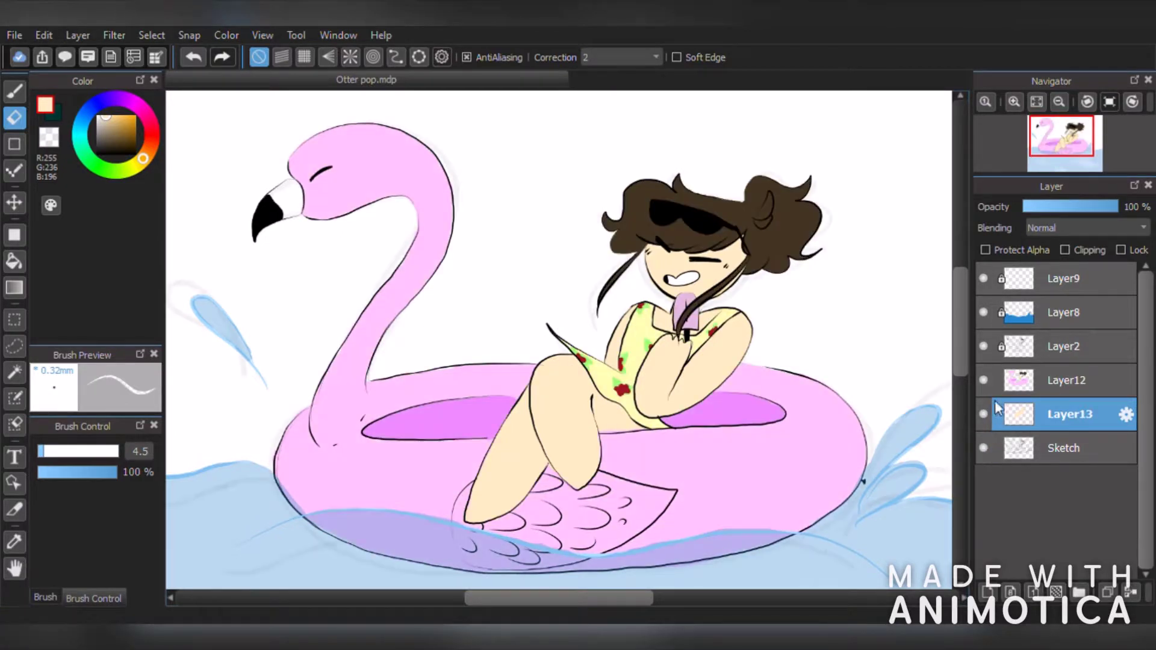
{"action": "left_click", "coordinate": [984, 380]}
{"action": "left_click", "coordinate": [983, 346]}
{"action": "left_click", "coordinate": [984, 312]}
{"action": "left_click", "coordinate": [983, 279]}
{"action": "left_click", "coordinate": [984, 414]}
{"action": "scroll", "coordinate": [344, 355], "scroll_direction": "down", "scroll_amount": 2}
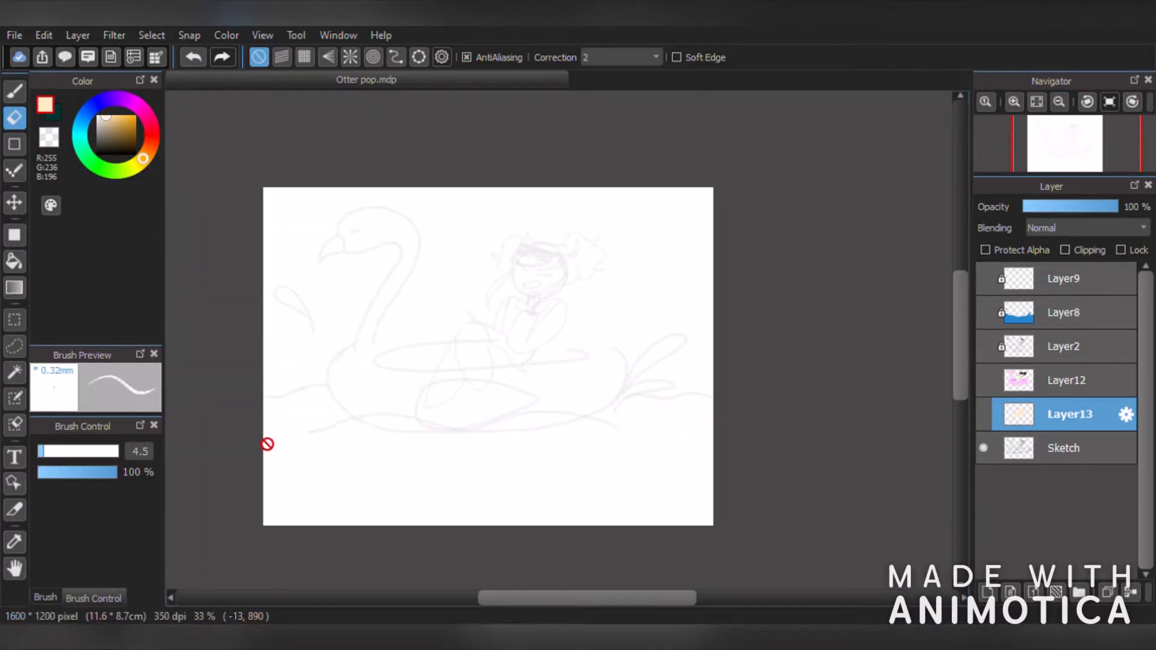
{"action": "scroll", "coordinate": [335, 349], "scroll_direction": "up", "scroll_amount": 1}
- Make the colour, line and water layers visible again and hide the Sketch layer to review the coloured drawing
{"action": "left_click", "coordinate": [983, 413]}
{"action": "left_click", "coordinate": [983, 380]}
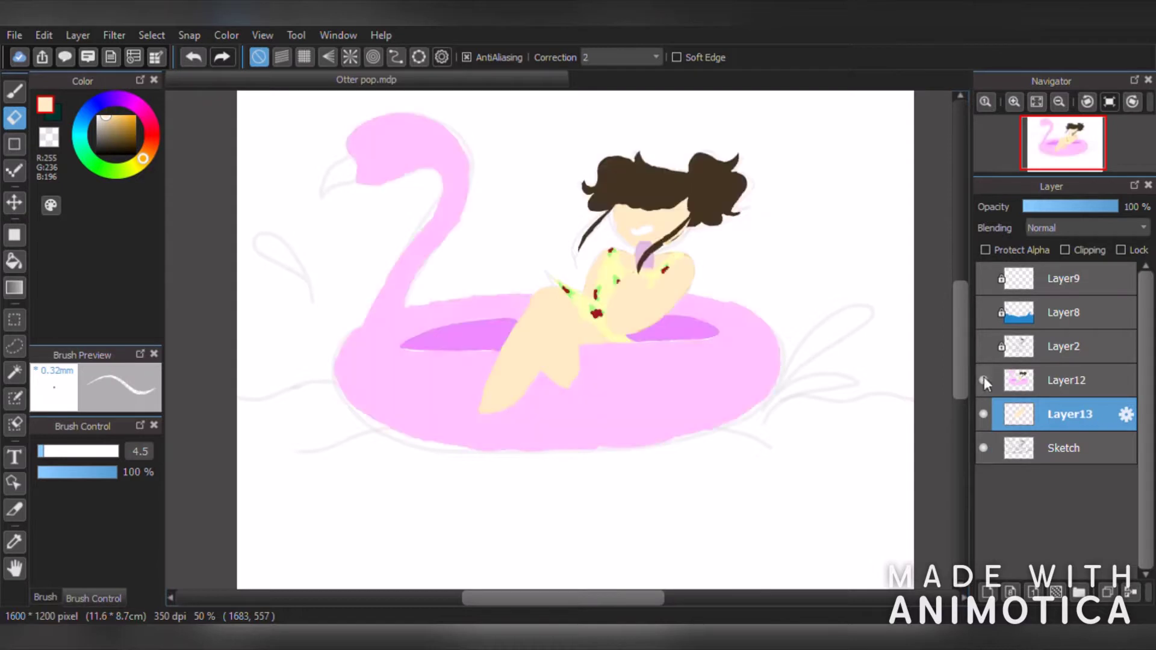
{"action": "left_click", "coordinate": [983, 346]}
{"action": "left_click", "coordinate": [984, 337]}
{"action": "left_click", "coordinate": [983, 278]}
{"action": "left_click", "coordinate": [983, 313]}
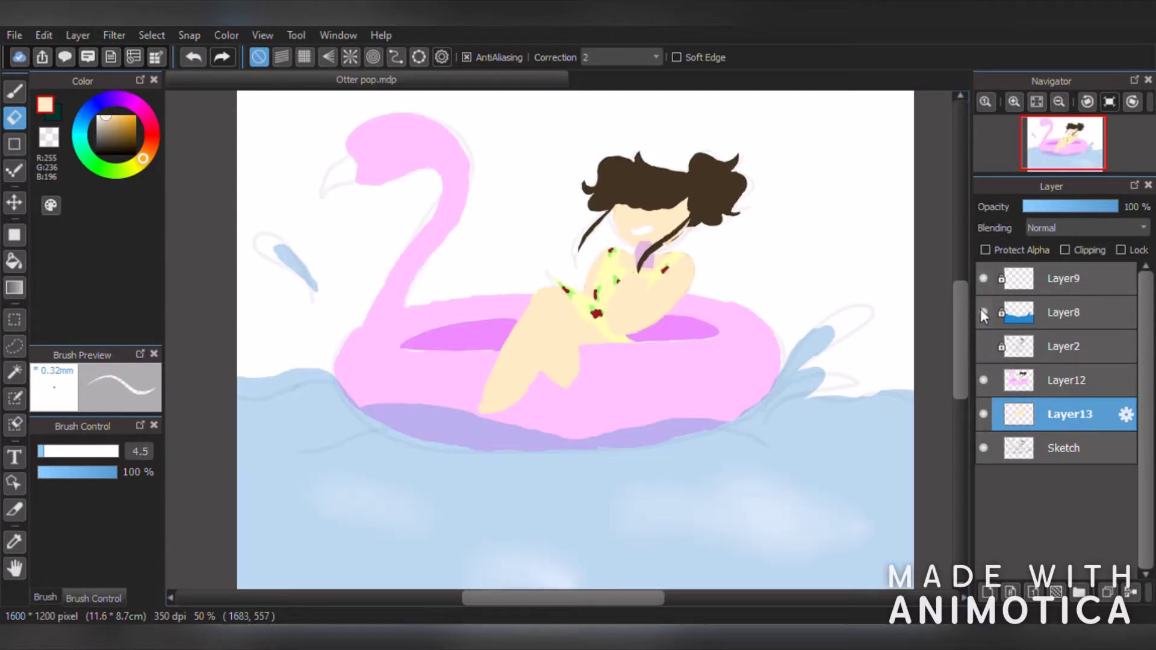
{"action": "left_click", "coordinate": [983, 346]}
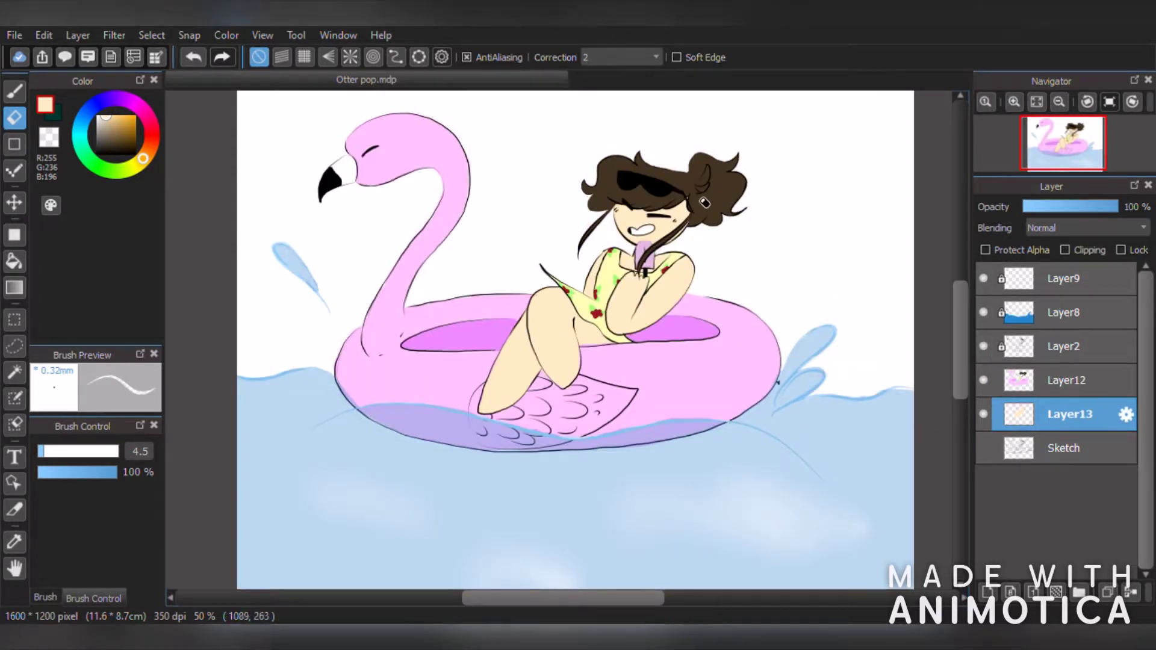
- Examine the coloured drawing as a whole and up close around the girl's face and hair
{"action": "scroll", "coordinate": [666, 197], "scroll_direction": "down", "scroll_amount": 3}
{"action": "scroll", "coordinate": [661, 174], "scroll_direction": "up", "scroll_amount": 3}
{"action": "scroll", "coordinate": [459, 277], "scroll_direction": "up", "scroll_amount": 5}
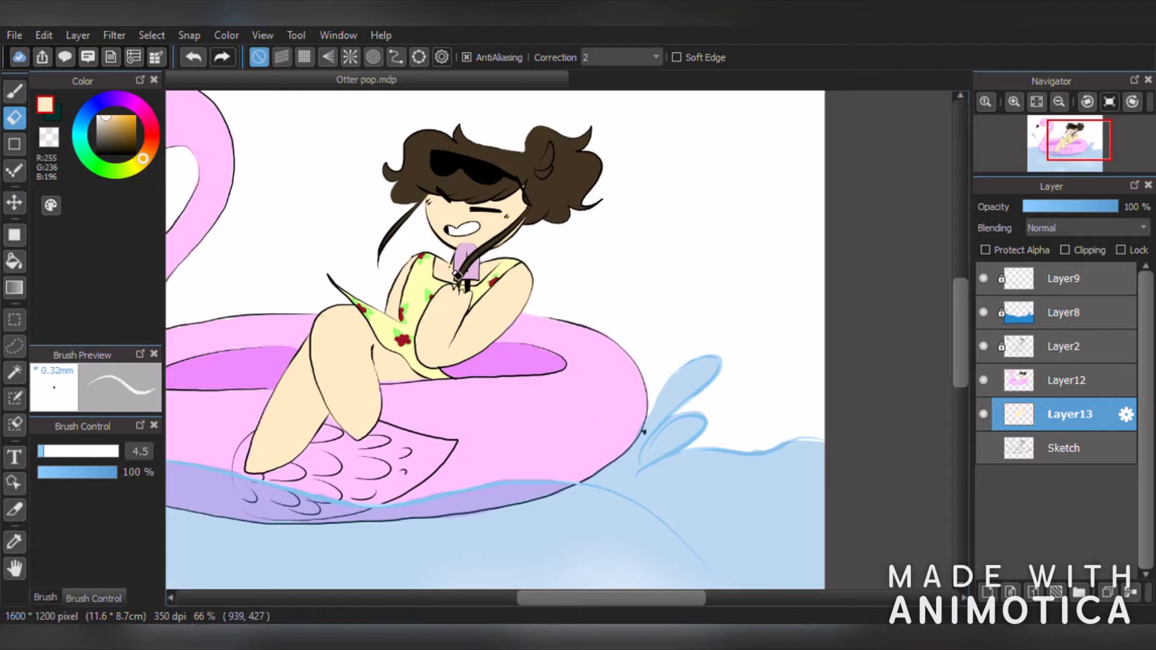
{"action": "scroll", "coordinate": [509, 391], "scroll_direction": "down", "scroll_amount": 7}
{"action": "scroll", "coordinate": [374, 413], "scroll_direction": "up", "scroll_amount": 2}
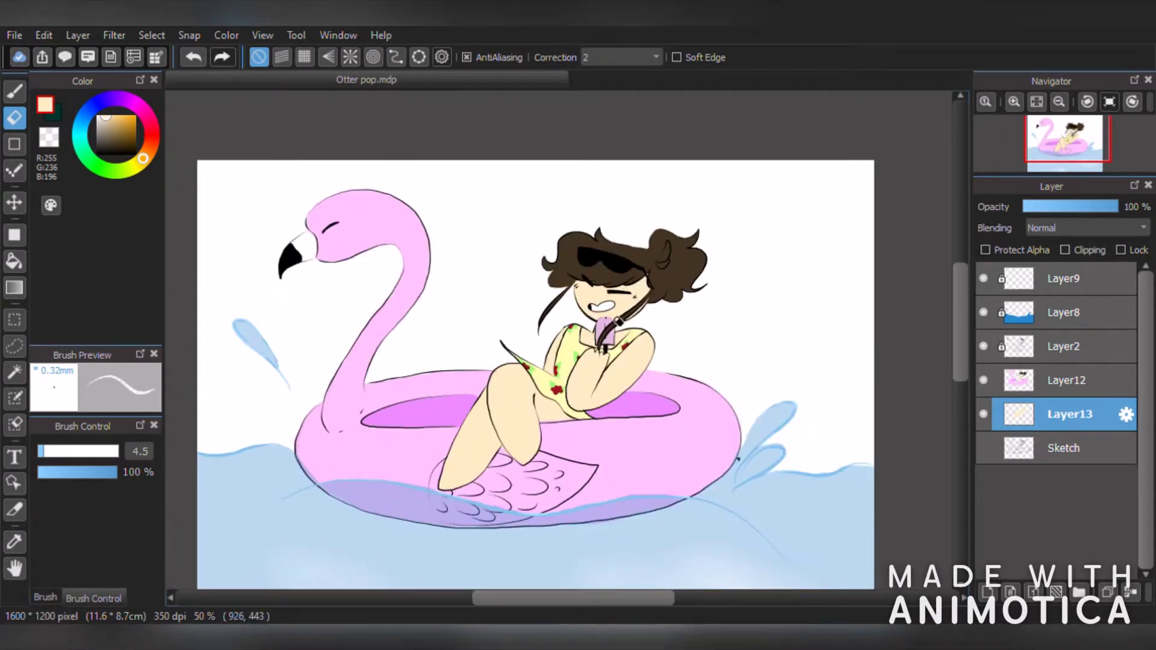
{"action": "scroll", "coordinate": [473, 472], "scroll_direction": "down", "scroll_amount": 1}
{"action": "scroll", "coordinate": [632, 314], "scroll_direction": "up", "scroll_amount": 1}
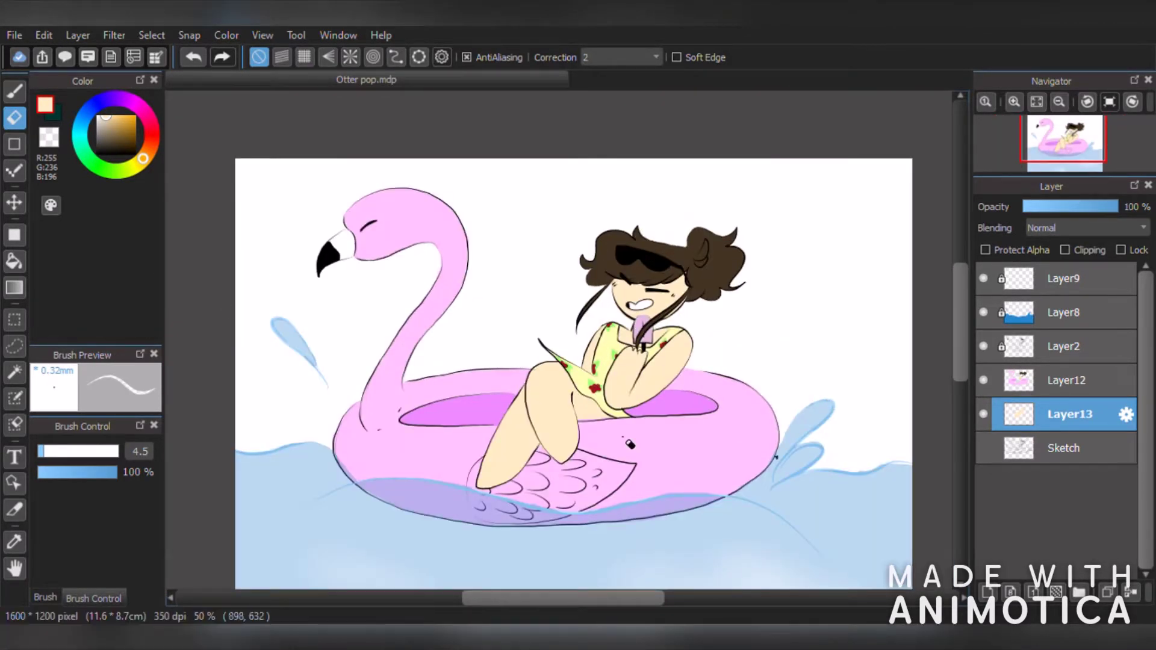
{"action": "scroll", "coordinate": [451, 345], "scroll_direction": "down", "scroll_amount": 1}
{"action": "scroll", "coordinate": [614, 351], "scroll_direction": "up", "scroll_amount": 1}
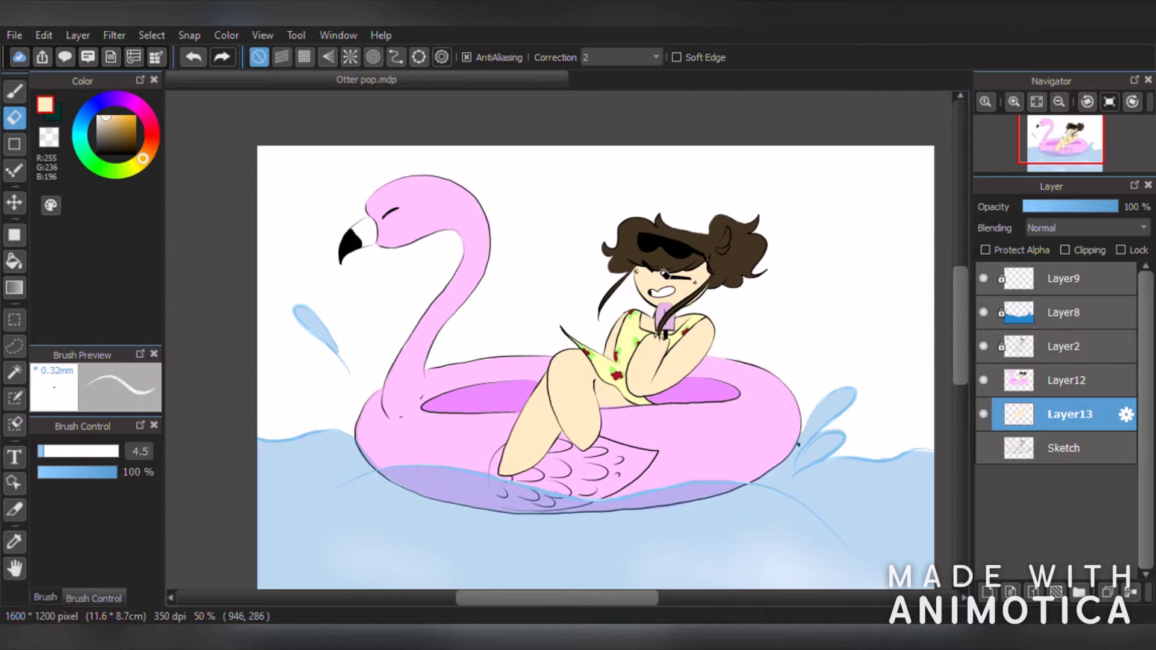
{"action": "scroll", "coordinate": [687, 307], "scroll_direction": "up", "scroll_amount": 4}
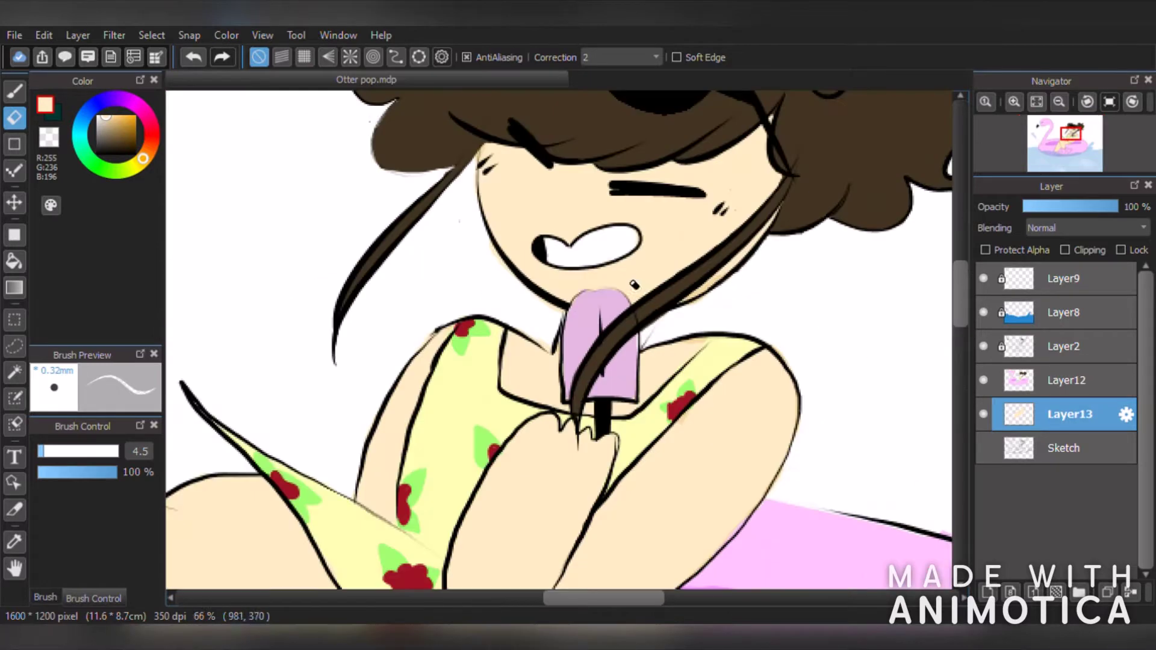
{"action": "scroll", "coordinate": [624, 307], "scroll_direction": "down", "scroll_amount": 2}
{"action": "scroll", "coordinate": [611, 121], "scroll_direction": "up", "scroll_amount": 2}
{"action": "scroll", "coordinate": [605, 127], "scroll_direction": "down", "scroll_amount": 1}
{"action": "scroll", "coordinate": [569, 145], "scroll_direction": "up", "scroll_amount": 1}
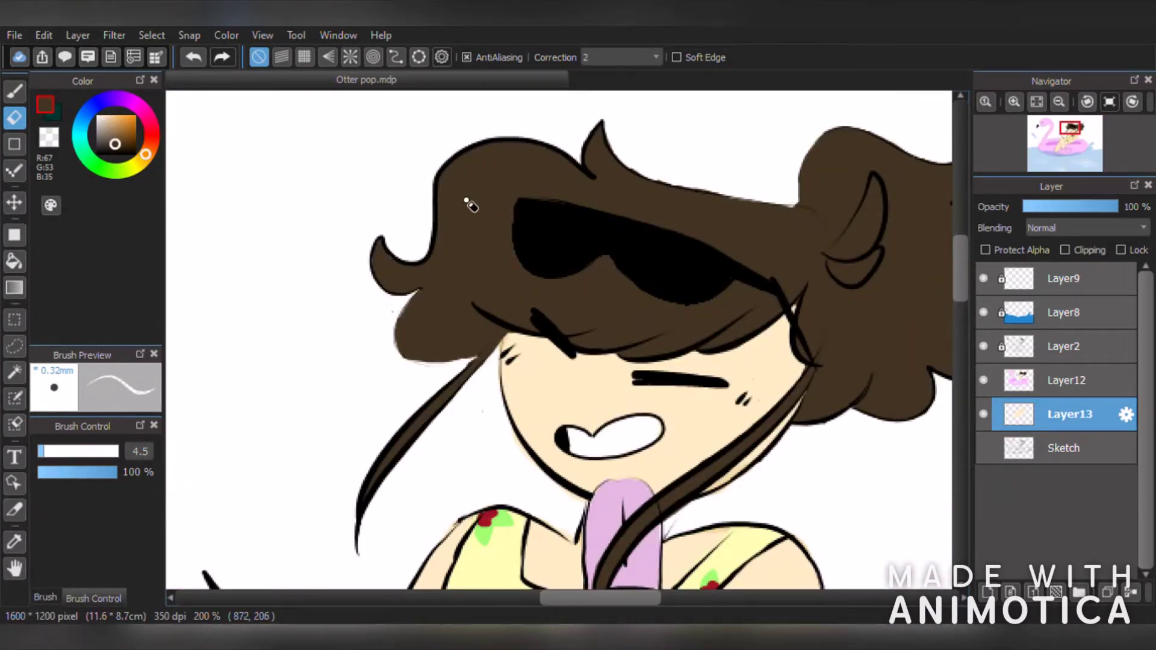
- Undo the accidental merge into the Sketch layer and merge Layer12 down into Layer13 instead
{"action": "left_click", "coordinate": [1130, 592]}
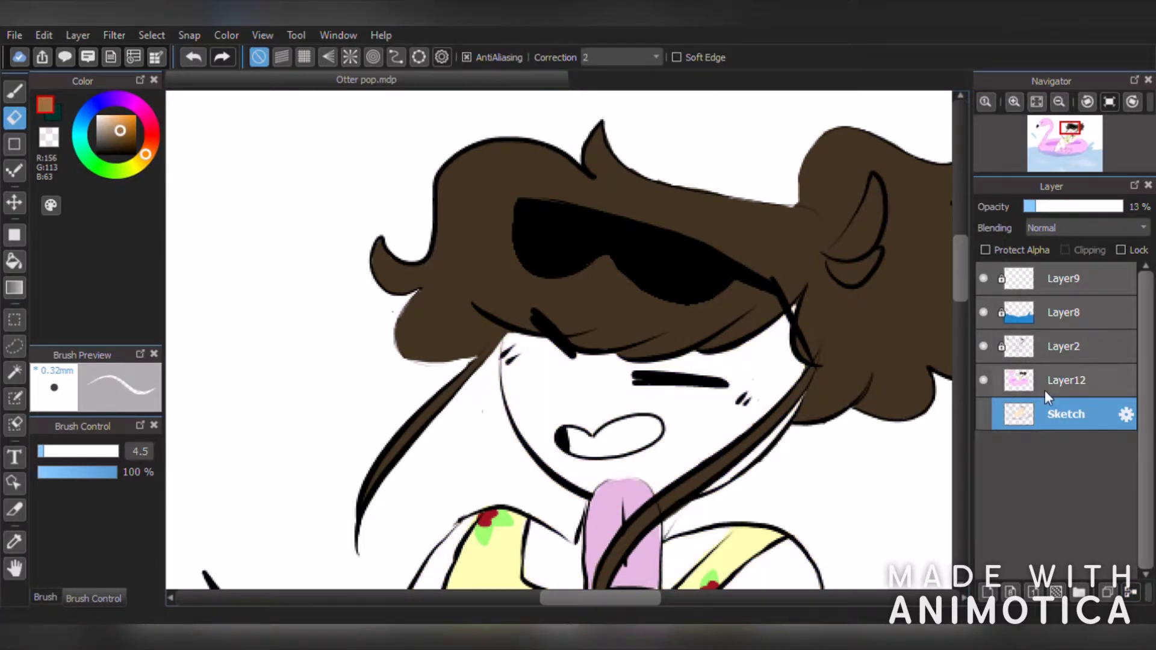
{"action": "left_click", "coordinate": [193, 57]}
{"action": "left_click", "coordinate": [1093, 385]}
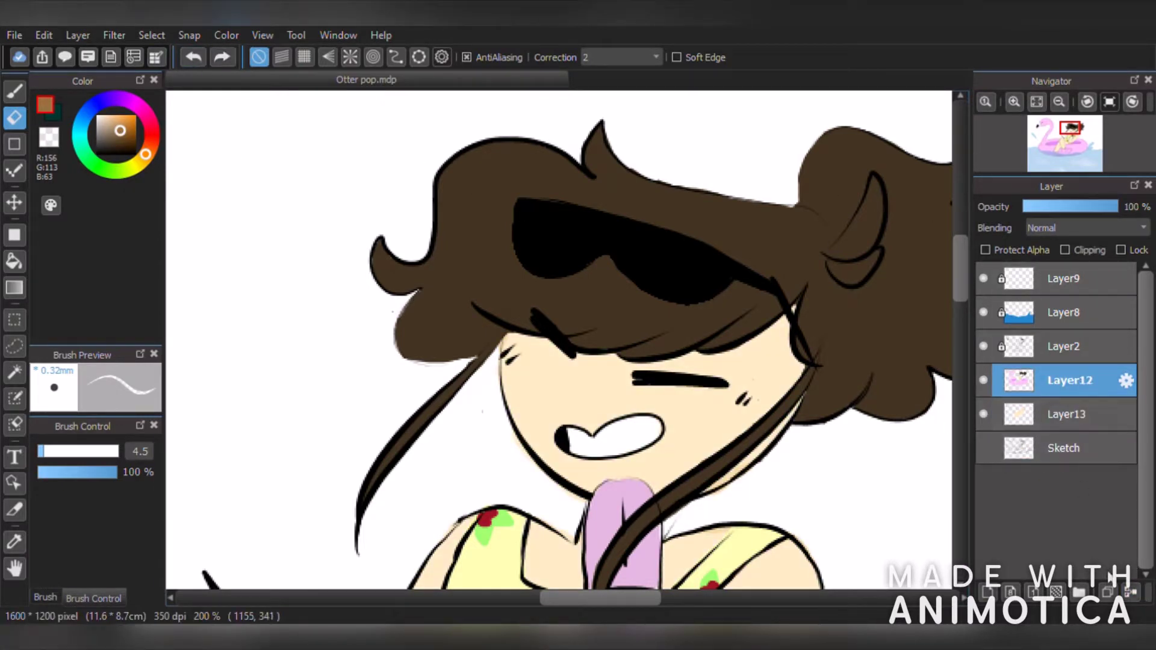
{"action": "left_click", "coordinate": [1127, 591]}
{"action": "scroll", "coordinate": [467, 415], "scroll_direction": "down", "scroll_amount": 5}
{"action": "scroll", "coordinate": [482, 420], "scroll_direction": "up", "scroll_amount": 2}
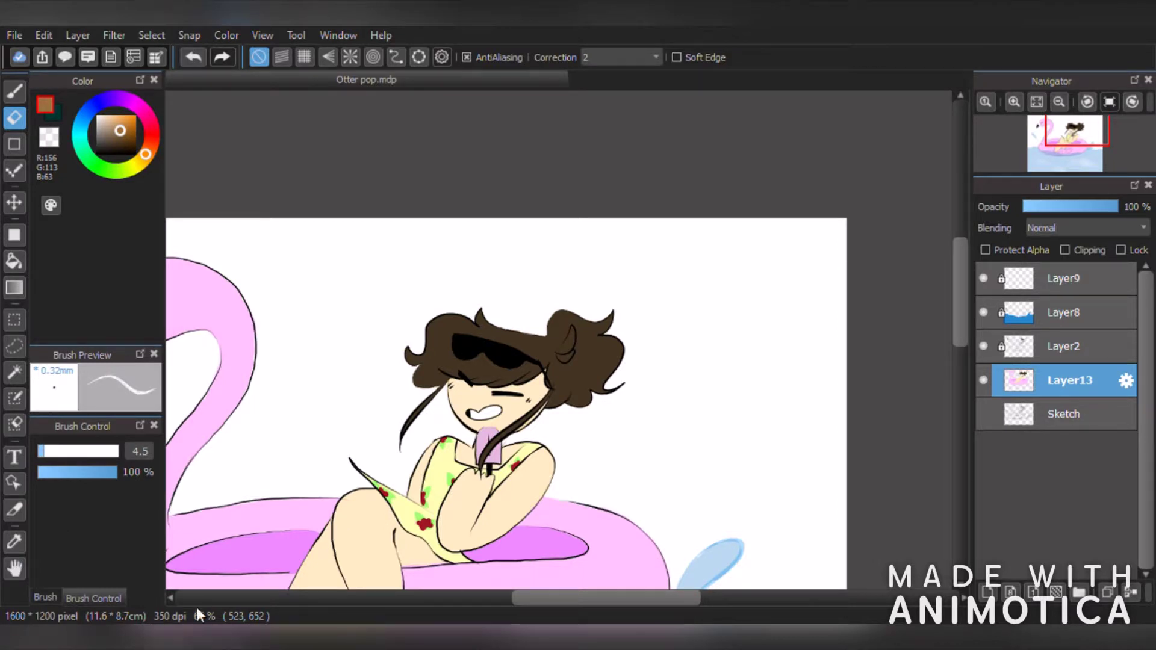
- Add a new layer above Layer13 and paint a light brown band across the hair behind the sunglasses at size 22
{"action": "scroll", "coordinate": [505, 343], "scroll_direction": "up", "scroll_amount": 2}
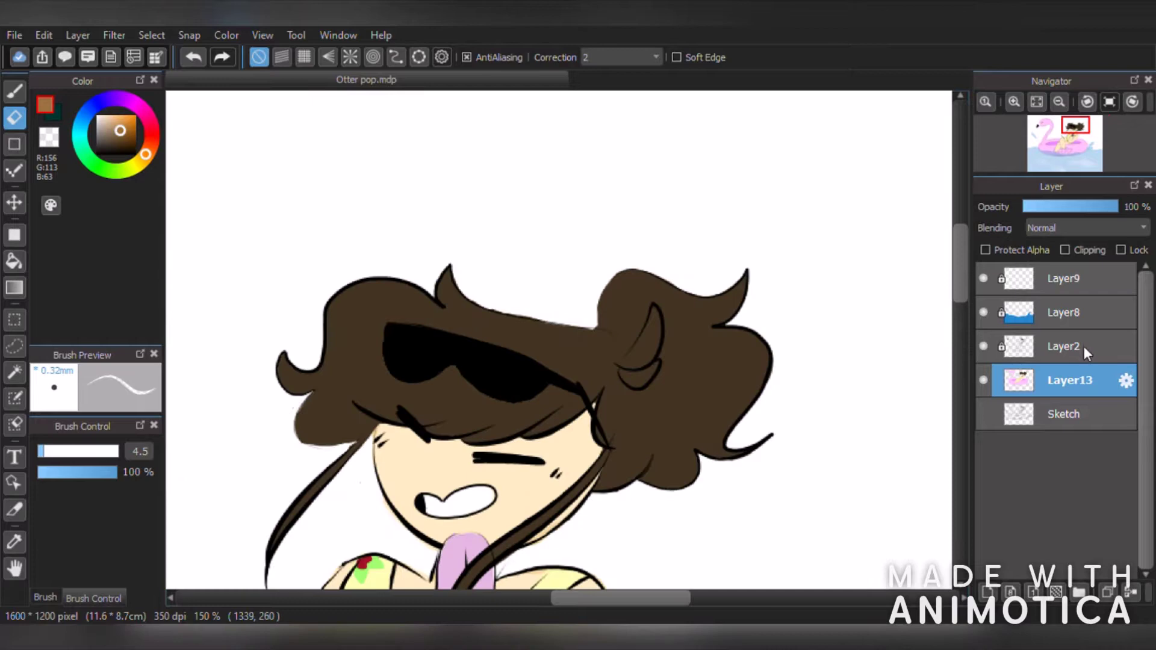
{"action": "left_click", "coordinate": [987, 592]}
{"action": "scroll", "coordinate": [540, 415], "scroll_direction": "up", "scroll_amount": 1}
{"action": "key", "text": "b"}
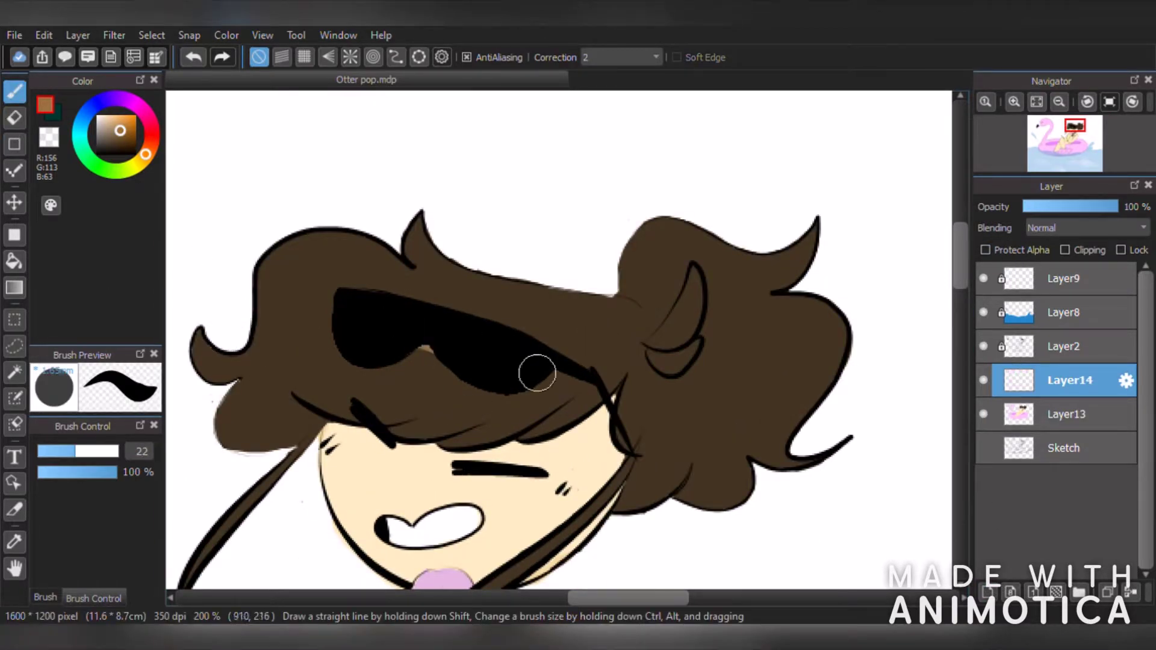
{"action": "left_click_drag", "start_coordinate": [262, 293], "coordinate": [561, 400]}
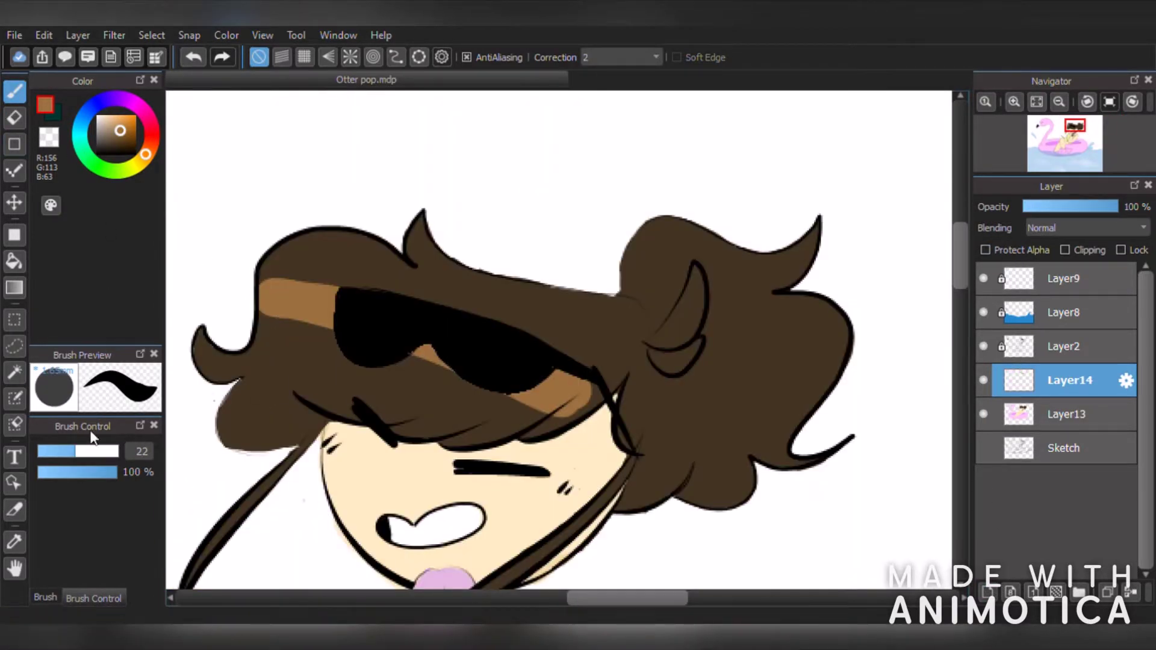
- Soften the light brown hair band into the dark hair with the Blur brush
{"action": "left_click", "coordinate": [43, 596]}
{"action": "scroll", "coordinate": [110, 518], "scroll_direction": "down", "scroll_amount": 2}
{"action": "left_click", "coordinate": [84, 557]}
{"action": "mouse_move", "coordinate": [265, 290]}
{"action": "left_mouse_down"}
{"action": "mouse_move", "coordinate": [571, 385]}
{"action": "mouse_move", "coordinate": [356, 319]}
{"action": "mouse_move", "coordinate": [470, 374]}
{"action": "left_mouse_up"}
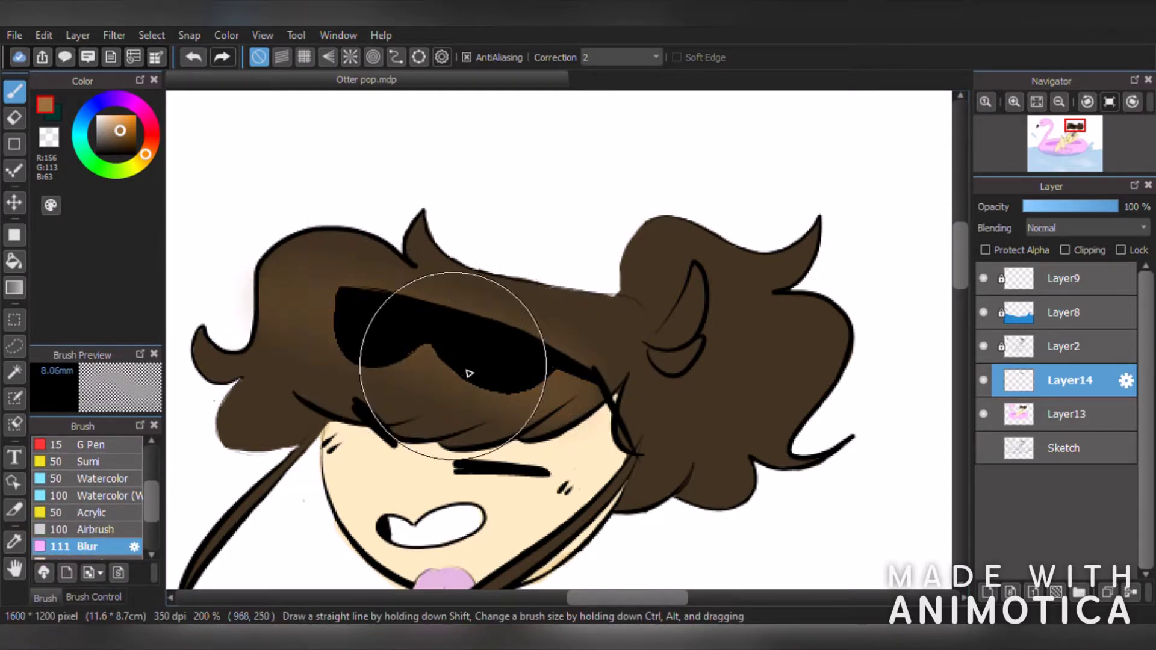
- Paint light pink (255, 174, 182) blush patches on the front elbow, hand and near shoulder with the Pen at size 22.8
{"action": "scroll", "coordinate": [475, 368], "scroll_direction": "down", "scroll_amount": 4}
{"action": "scroll", "coordinate": [491, 467], "scroll_direction": "up", "scroll_amount": 3}
{"action": "right_click", "coordinate": [393, 431]}
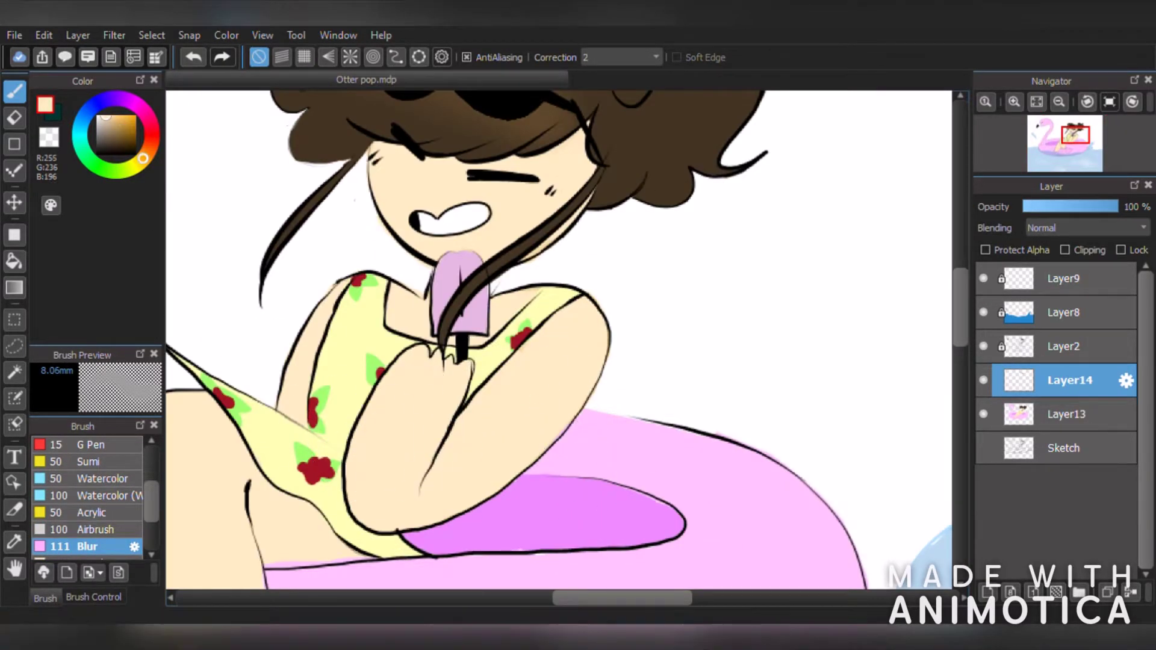
{"action": "left_click_drag", "start_coordinate": [115, 123], "coordinate": [114, 128]}
{"action": "left_click", "coordinate": [151, 131]}
{"action": "left_click", "coordinate": [128, 119]}
{"action": "scroll", "coordinate": [50, 486], "scroll_direction": "up", "scroll_amount": 3}
{"action": "left_click", "coordinate": [96, 509]}
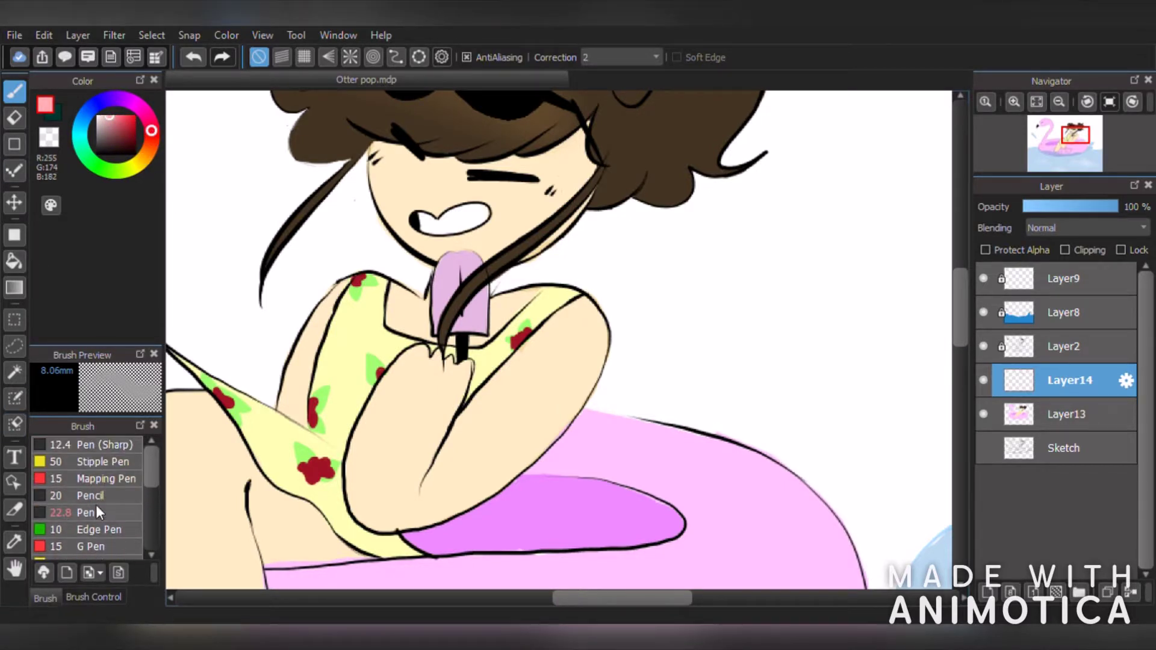
{"action": "scroll", "coordinate": [410, 530], "scroll_direction": "up", "scroll_amount": 2}
{"action": "left_click_drag", "start_coordinate": [410, 530], "coordinate": [373, 500]}
{"action": "left_click_drag", "start_coordinate": [445, 214], "coordinate": [536, 245]}
{"action": "scroll", "coordinate": [535, 246], "scroll_direction": "down", "scroll_amount": 4}
{"action": "scroll", "coordinate": [523, 236], "scroll_direction": "up", "scroll_amount": 2}
{"action": "left_click_drag", "start_coordinate": [683, 229], "coordinate": [692, 212]}
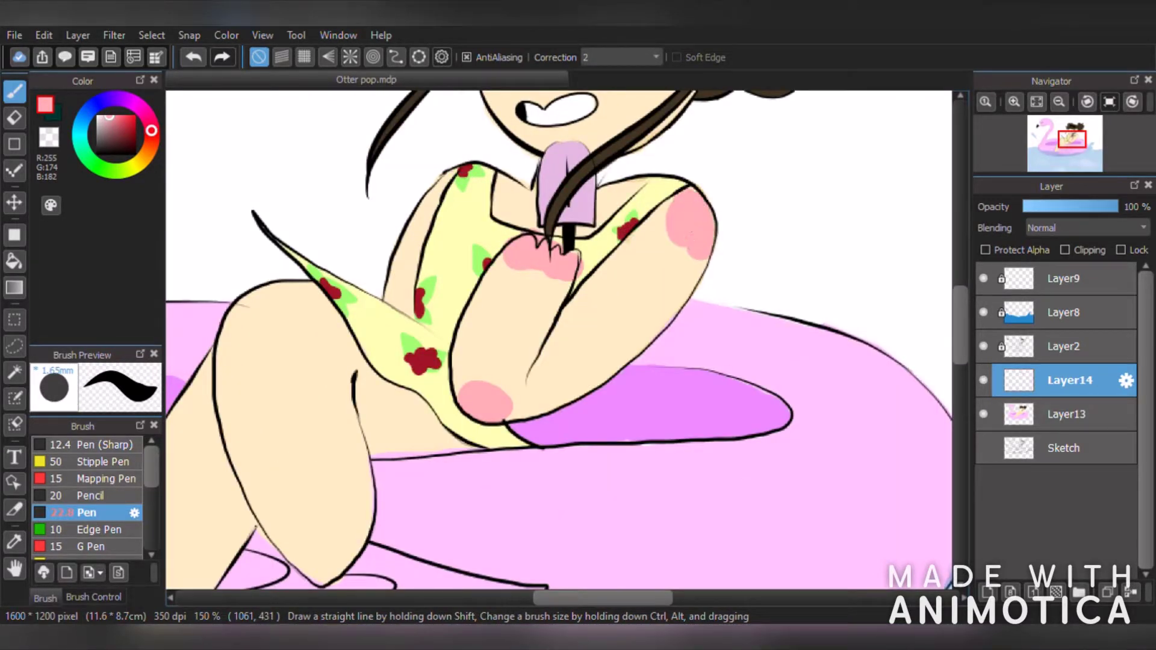
- Paint pink blush patches on the far shoulder, both cheeks and the nose
{"action": "scroll", "coordinate": [440, 189], "scroll_direction": "down", "scroll_amount": 5}
{"action": "scroll", "coordinate": [468, 183], "scroll_direction": "up", "scroll_amount": 6}
{"action": "left_click_drag", "start_coordinate": [379, 212], "coordinate": [398, 224]}
{"action": "left_click_drag", "start_coordinate": [454, 240], "coordinate": [476, 247]}
{"action": "left_click_drag", "start_coordinate": [605, 258], "coordinate": [623, 265]}
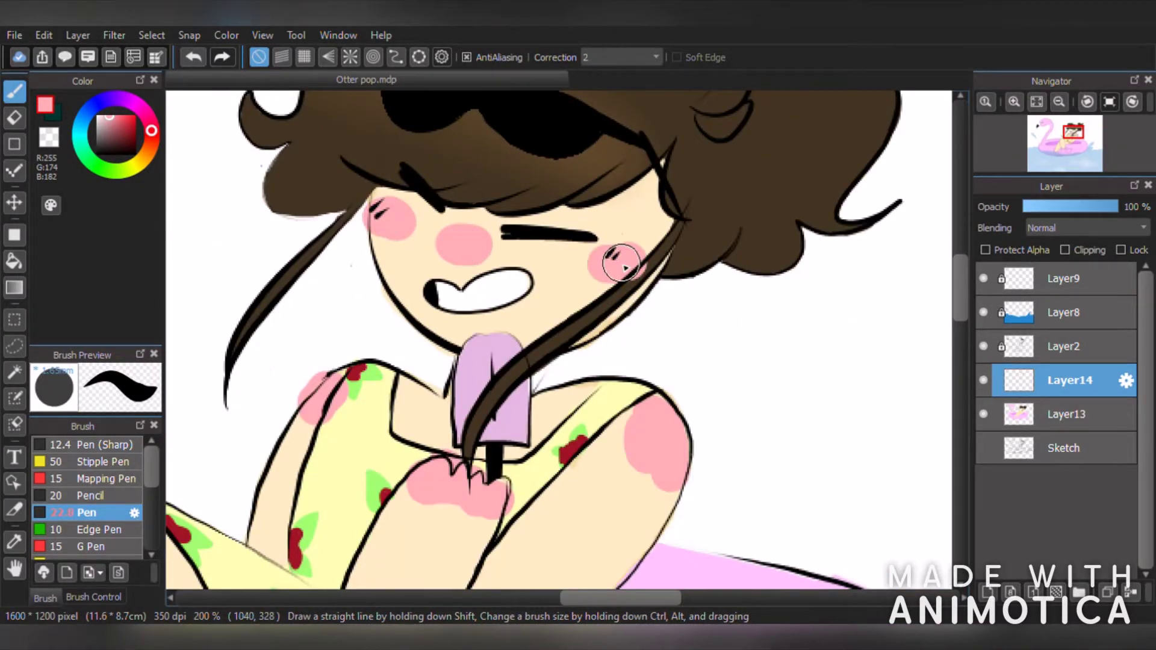
- Paint pink patches on both knees and on the tapered ends of both legs
{"action": "scroll", "coordinate": [623, 265], "scroll_direction": "down", "scroll_amount": 5}
{"action": "scroll", "coordinate": [413, 196], "scroll_direction": "up", "scroll_amount": 3}
{"action": "left_click_drag", "start_coordinate": [424, 289], "coordinate": [436, 298]}
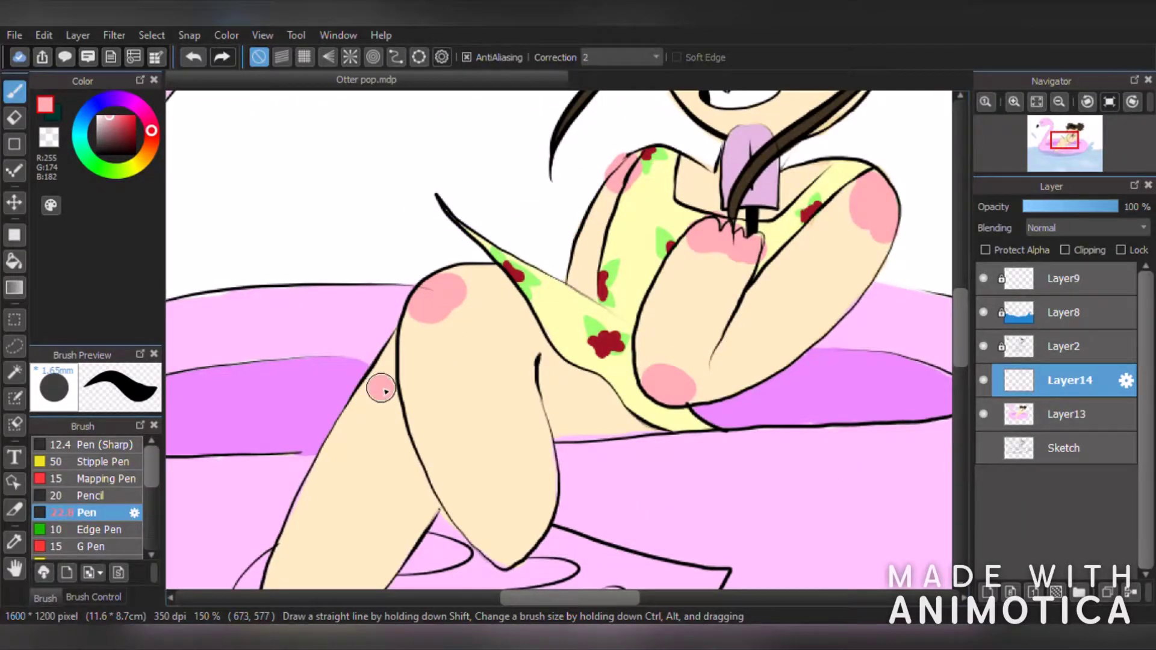
{"action": "left_click_drag", "start_coordinate": [381, 388], "coordinate": [385, 367]}
{"action": "scroll", "coordinate": [381, 385], "scroll_direction": "down", "scroll_amount": 2}
{"action": "scroll", "coordinate": [385, 451], "scroll_direction": "up", "scroll_amount": 3}
{"action": "mouse_move", "coordinate": [274, 491]}
{"action": "left_mouse_down"}
{"action": "mouse_move", "coordinate": [351, 464]}
{"action": "mouse_move", "coordinate": [320, 449]}
{"action": "left_mouse_up"}
{"action": "left_click_drag", "start_coordinate": [623, 310], "coordinate": [590, 387]}
{"action": "scroll", "coordinate": [641, 256], "scroll_direction": "down", "scroll_amount": 4}
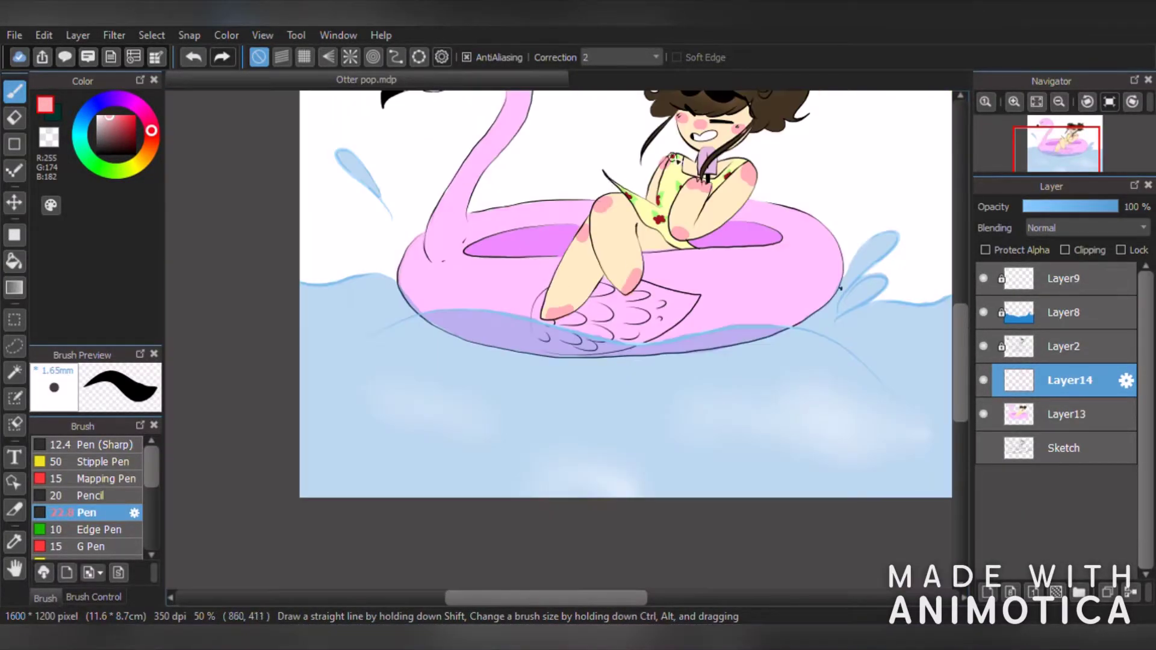
- Try airbrushing pink over the lower ends of the legs and undo the strokes
{"action": "scroll", "coordinate": [749, 138], "scroll_direction": "up", "scroll_amount": 2}
{"action": "scroll", "coordinate": [93, 520], "scroll_direction": "down", "scroll_amount": 3}
{"action": "left_click", "coordinate": [87, 541]}
{"action": "mouse_move", "coordinate": [355, 469]}
{"action": "left_mouse_down"}
{"action": "mouse_move", "coordinate": [368, 486]}
{"action": "mouse_move", "coordinate": [386, 458]}
{"action": "left_mouse_up"}
{"action": "left_click_drag", "start_coordinate": [638, 458], "coordinate": [691, 464]}
{"action": "left_click", "coordinate": [191, 57]}
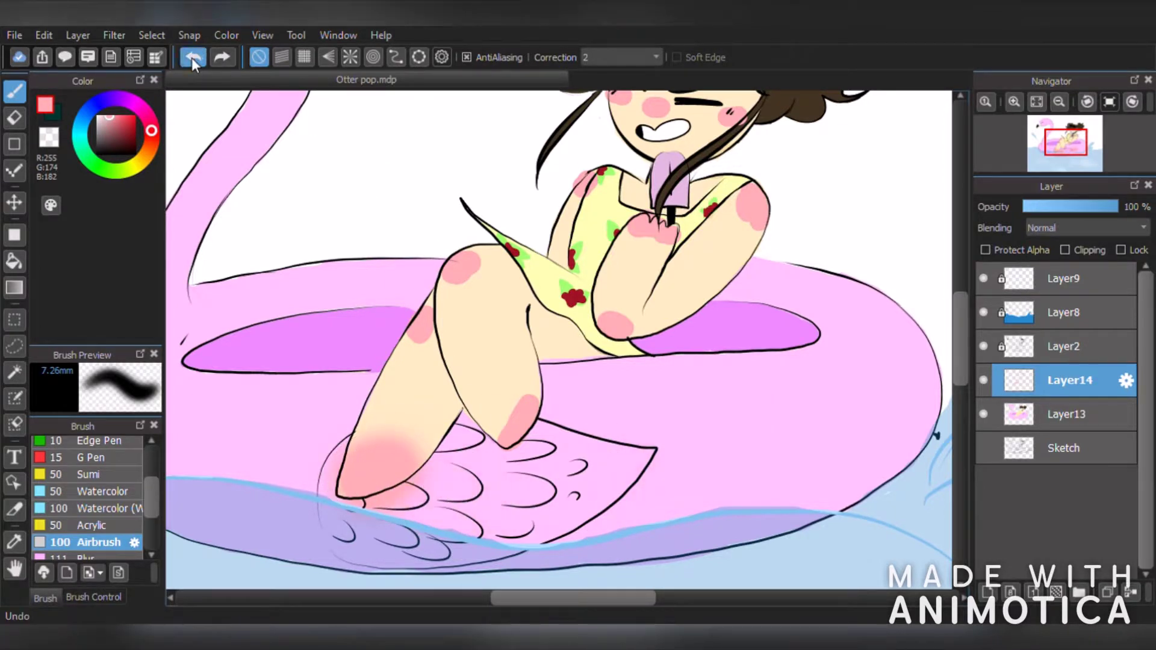
{"action": "left_click", "coordinate": [193, 58]}
{"action": "left_click", "coordinate": [193, 58]}
{"action": "left_click", "coordinate": [192, 58]}
{"action": "left_click", "coordinate": [222, 57]}
- Soften the pink patches on the legs, arms, shoulders and face with the Blur brush at size 111
{"action": "scroll", "coordinate": [92, 482], "scroll_direction": "down", "scroll_amount": 1}
{"action": "left_click", "coordinate": [90, 534]}
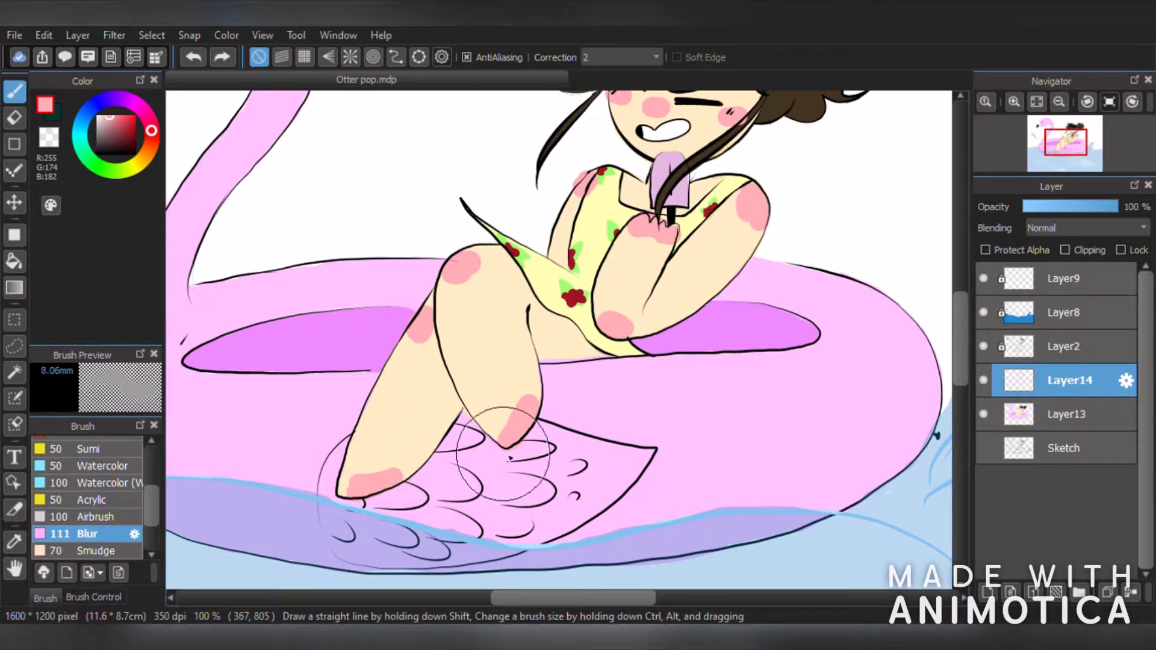
{"action": "mouse_move", "coordinate": [387, 473]}
{"action": "left_mouse_down"}
{"action": "mouse_move", "coordinate": [500, 421]}
{"action": "mouse_move", "coordinate": [421, 465]}
{"action": "left_mouse_up"}
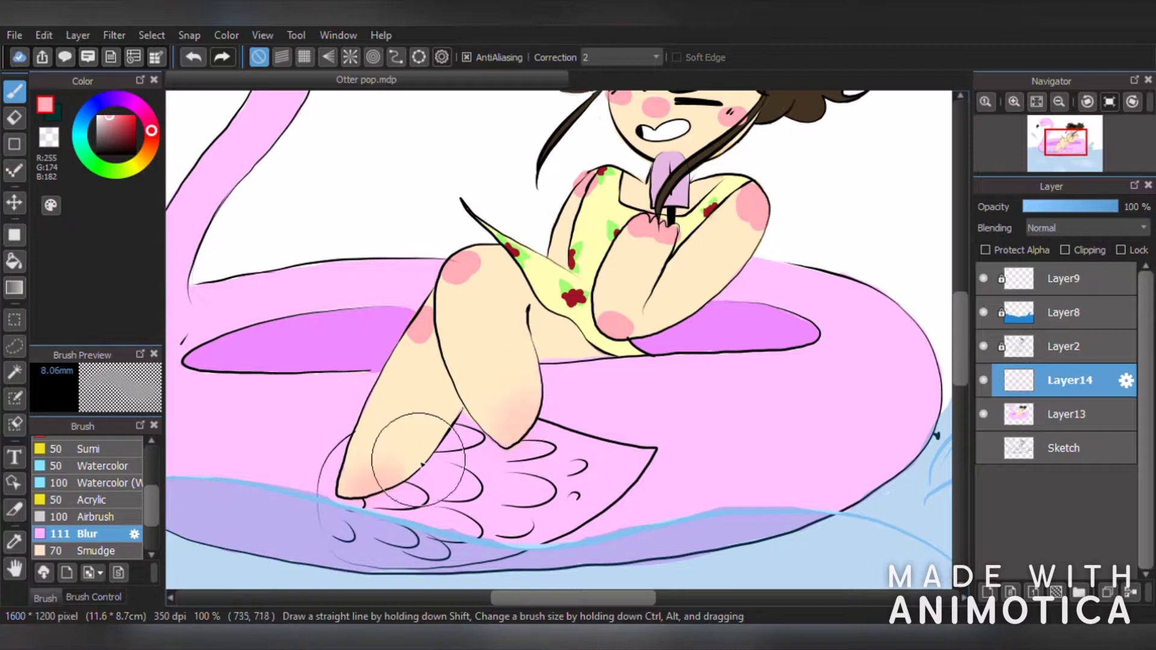
{"action": "mouse_move", "coordinate": [451, 344]}
{"action": "left_mouse_down"}
{"action": "mouse_move", "coordinate": [432, 331]}
{"action": "mouse_move", "coordinate": [482, 259]}
{"action": "left_mouse_up"}
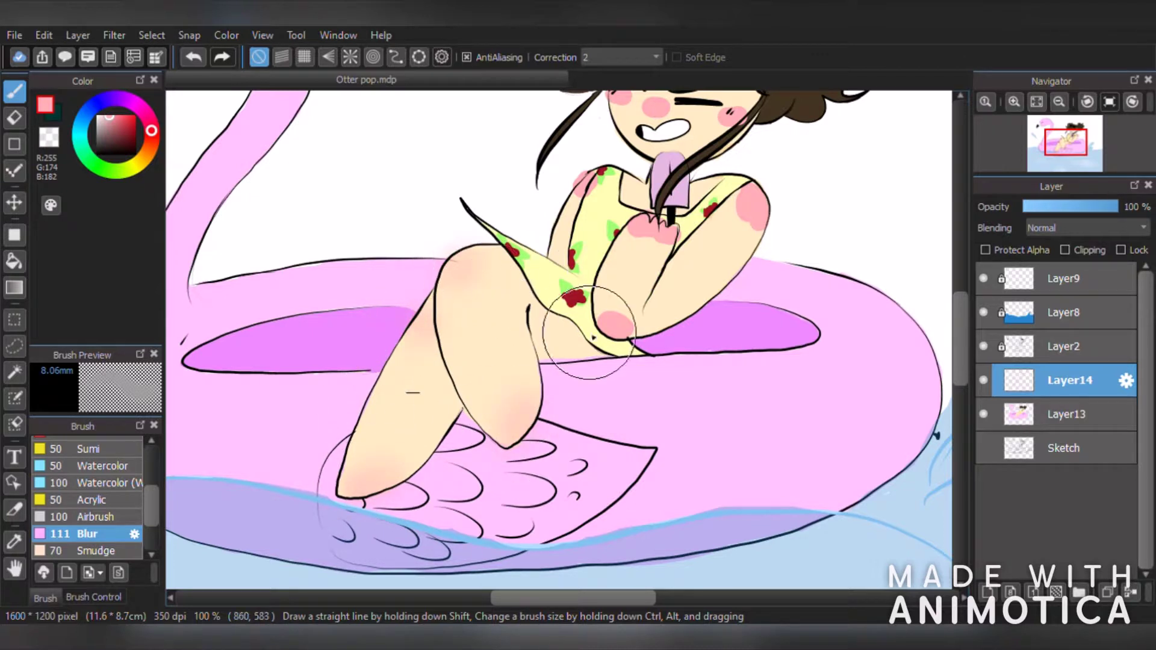
{"action": "mouse_move", "coordinate": [590, 334]}
{"action": "left_mouse_down"}
{"action": "mouse_move", "coordinate": [663, 222]}
{"action": "mouse_move", "coordinate": [747, 208]}
{"action": "mouse_move", "coordinate": [566, 186]}
{"action": "mouse_move", "coordinate": [648, 261]}
{"action": "left_mouse_up"}
{"action": "scroll", "coordinate": [637, 135], "scroll_direction": "up", "scroll_amount": 2}
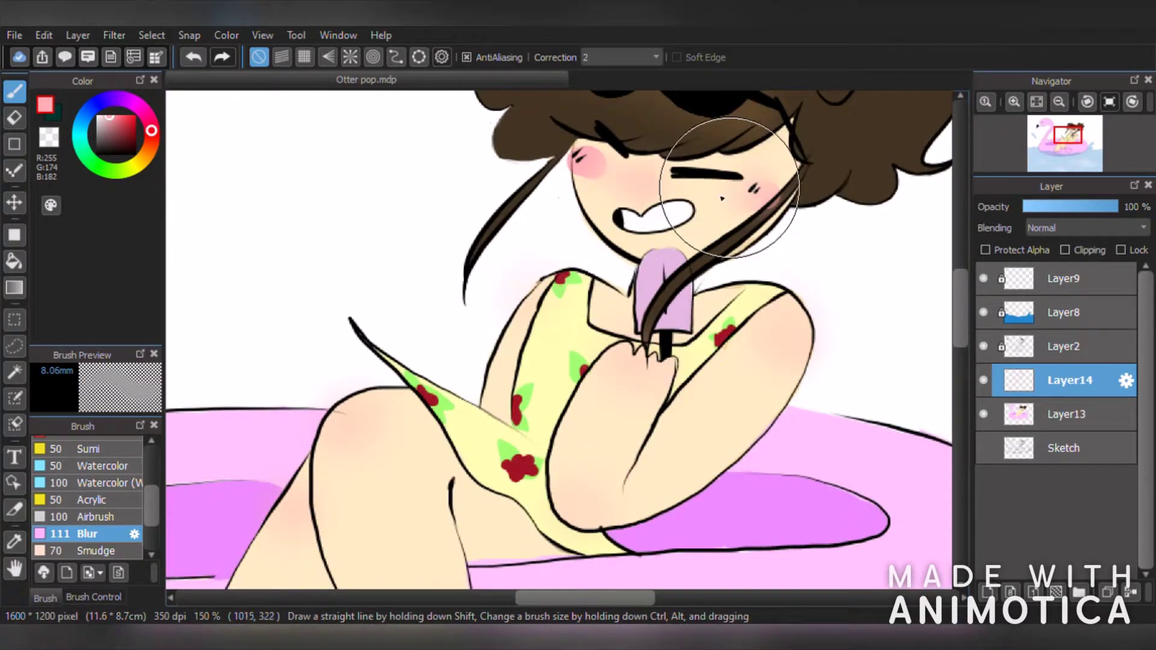
{"action": "scroll", "coordinate": [620, 181], "scroll_direction": "down", "scroll_amount": 3}
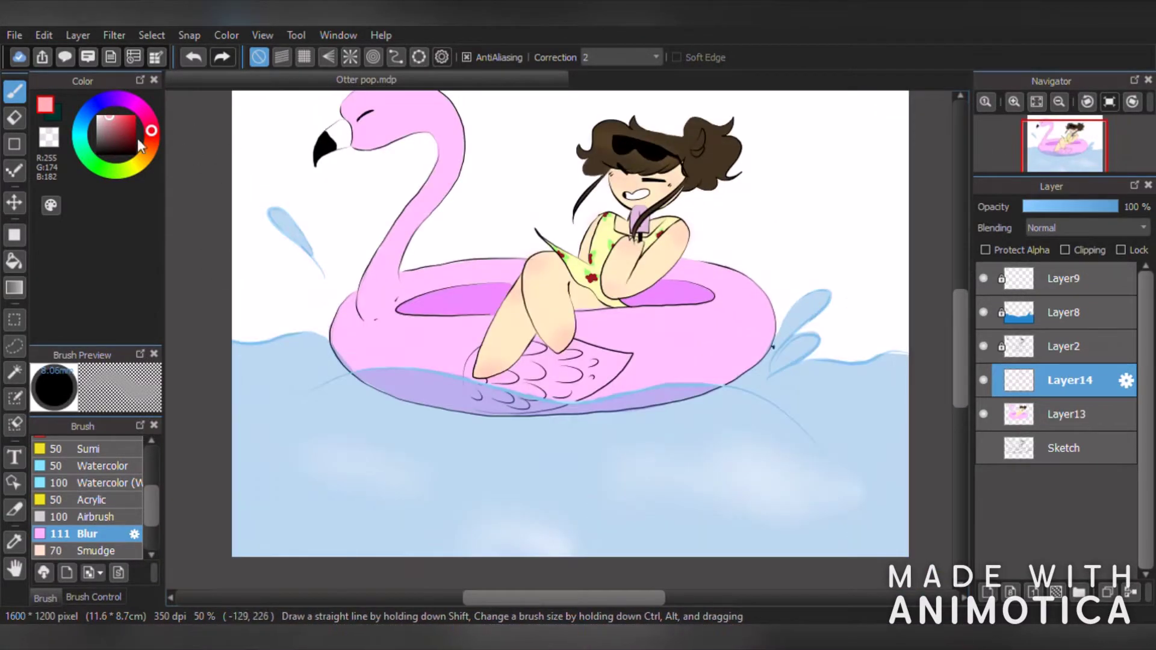
- Place red (211, 27, 47) Pen dots on the tapered ends of both legs and on both knees
{"action": "left_click", "coordinate": [131, 122]}
{"action": "scroll", "coordinate": [565, 356], "scroll_direction": "up", "scroll_amount": 3}
{"action": "scroll", "coordinate": [78, 503], "scroll_direction": "up", "scroll_amount": 3}
{"action": "left_click", "coordinate": [96, 474]}
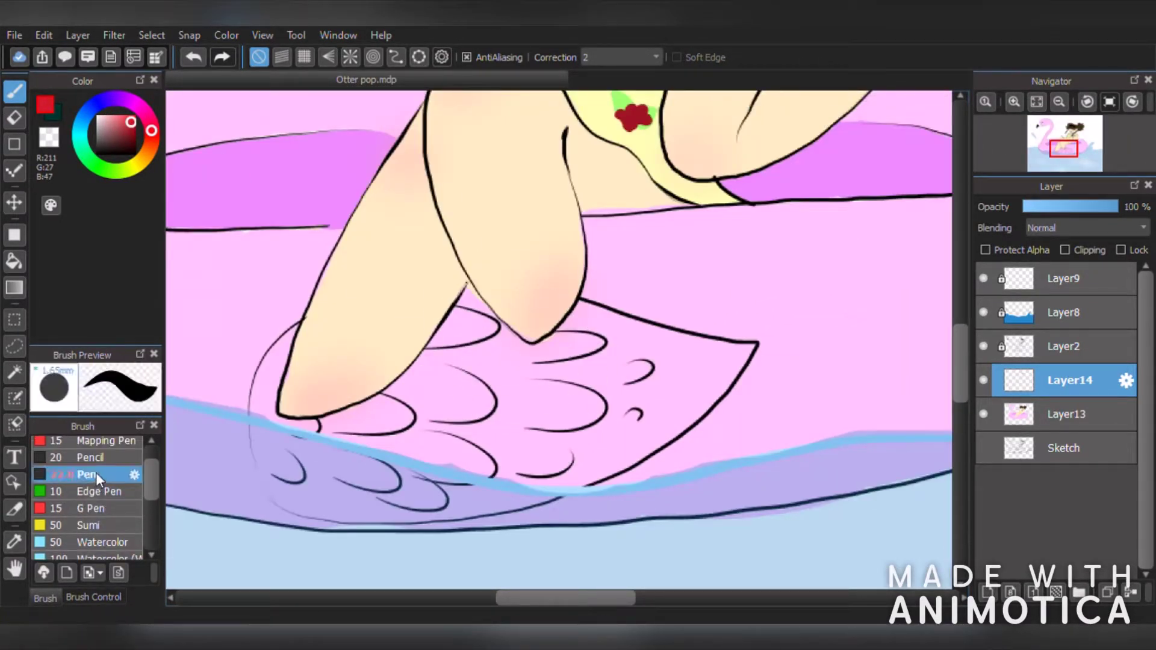
{"action": "left_click", "coordinate": [313, 403]}
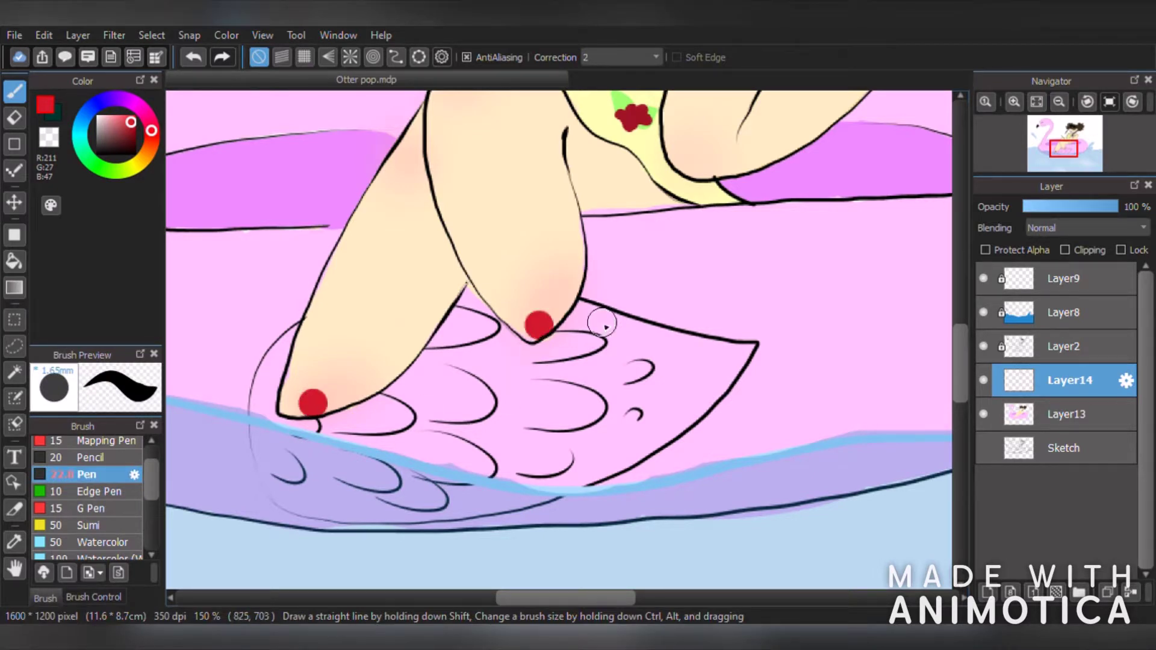
{"action": "scroll", "coordinate": [727, 168], "scroll_direction": "down", "scroll_amount": 2}
{"action": "scroll", "coordinate": [725, 134], "scroll_direction": "up", "scroll_amount": 4}
{"action": "scroll", "coordinate": [279, 129], "scroll_direction": "down", "scroll_amount": 2}
{"action": "scroll", "coordinate": [265, 124], "scroll_direction": "up", "scroll_amount": 2}
{"action": "left_click", "coordinate": [260, 201]}
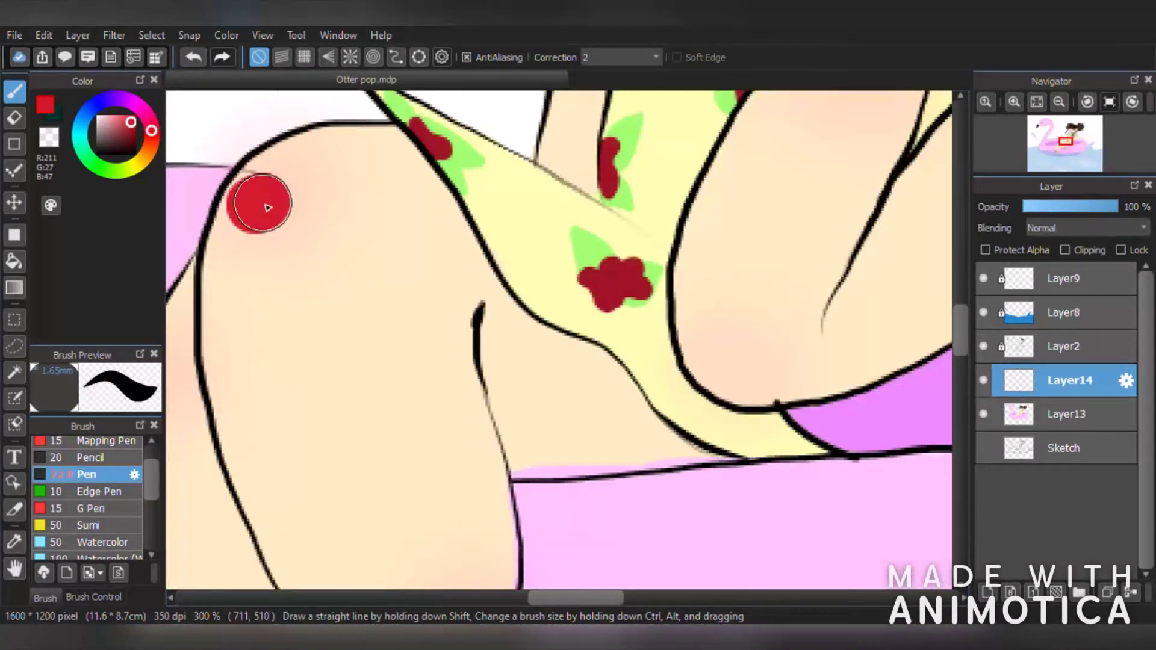
{"action": "scroll", "coordinate": [310, 225], "scroll_direction": "down", "scroll_amount": 3}
{"action": "scroll", "coordinate": [266, 272], "scroll_direction": "up", "scroll_amount": 2}
{"action": "left_click", "coordinate": [266, 272]}
- Place red dots on the front elbow, the hand, both shoulders and the middle of the face
{"action": "scroll", "coordinate": [346, 276], "scroll_direction": "down", "scroll_amount": 3}
{"action": "left_click", "coordinate": [433, 411]}
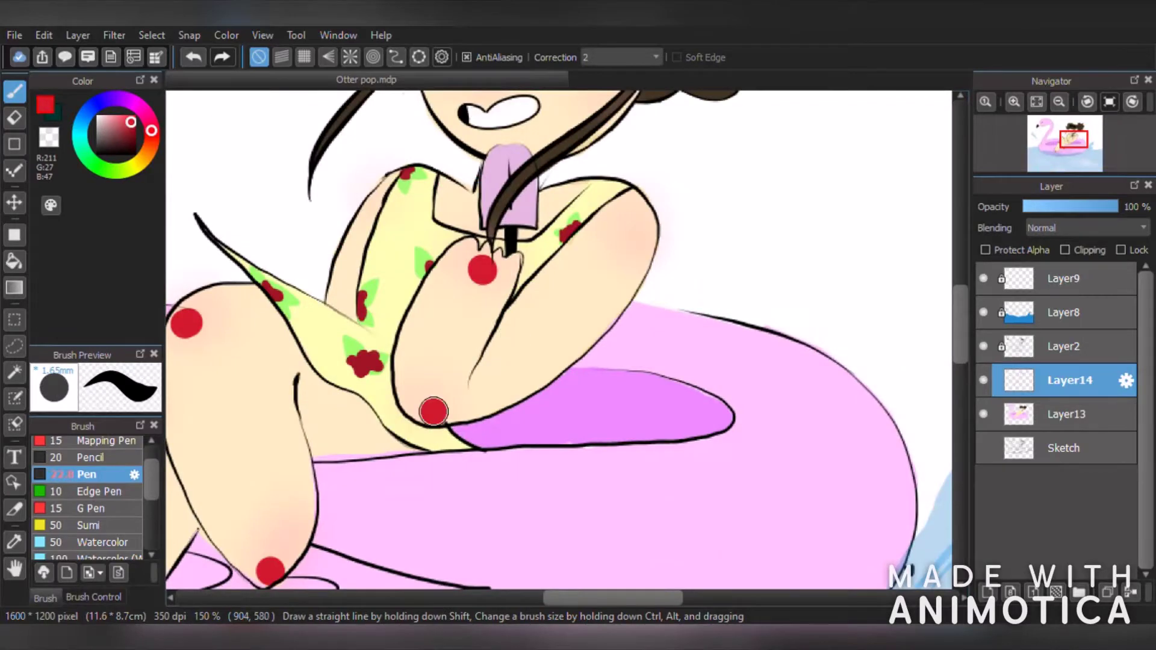
{"action": "left_click", "coordinate": [636, 226]}
{"action": "scroll", "coordinate": [351, 152], "scroll_direction": "up", "scroll_amount": 1}
{"action": "left_click", "coordinate": [394, 208]}
{"action": "scroll", "coordinate": [415, 201], "scroll_direction": "down", "scroll_amount": 4}
{"action": "scroll", "coordinate": [450, 147], "scroll_direction": "up", "scroll_amount": 3}
{"action": "left_click", "coordinate": [398, 188]}
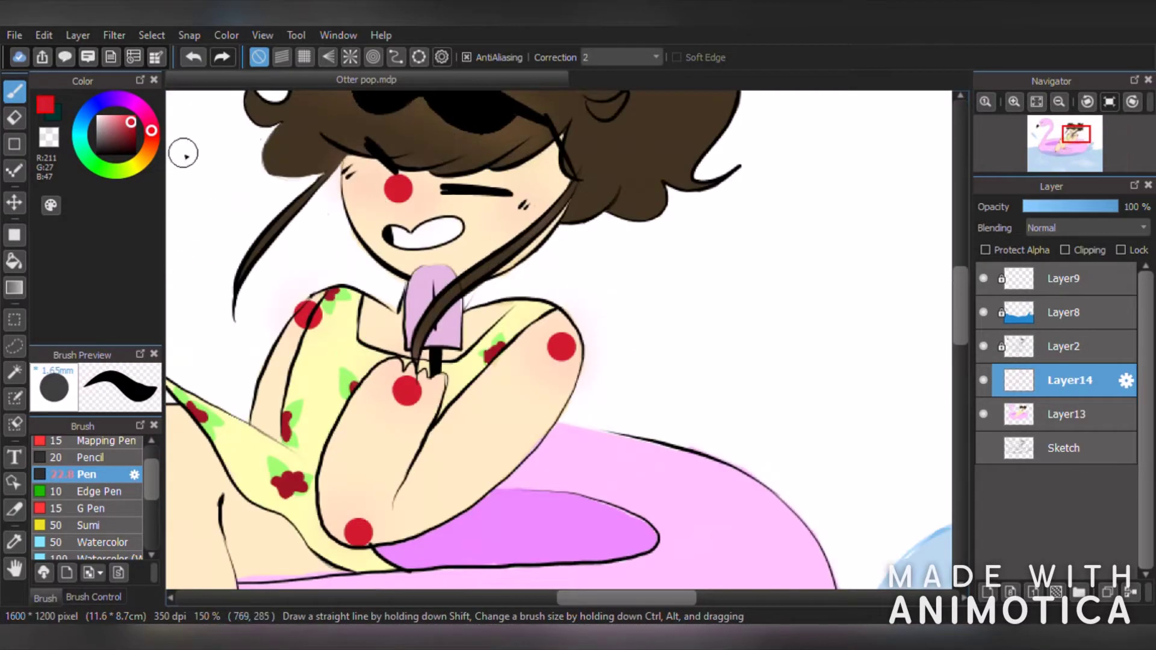
- Blur the red dots on the elbow, hand, shoulders and face into a soft blush with the size 111 Blur brush
{"action": "scroll", "coordinate": [106, 479], "scroll_direction": "down", "scroll_amount": 3}
{"action": "scroll", "coordinate": [106, 479], "scroll_direction": "down", "scroll_amount": 1}
{"action": "left_click", "coordinate": [90, 508]}
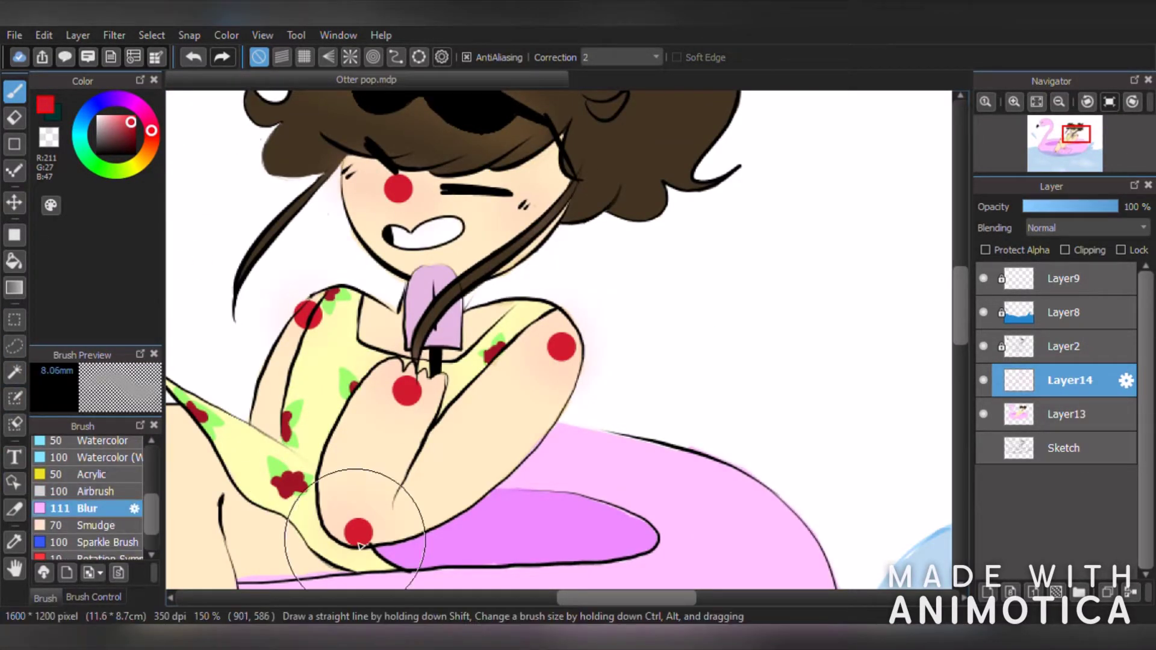
{"action": "left_click_drag", "start_coordinate": [359, 532], "coordinate": [369, 528]}
{"action": "left_click_drag", "start_coordinate": [407, 395], "coordinate": [408, 386]}
{"action": "left_click_drag", "start_coordinate": [555, 359], "coordinate": [563, 346]}
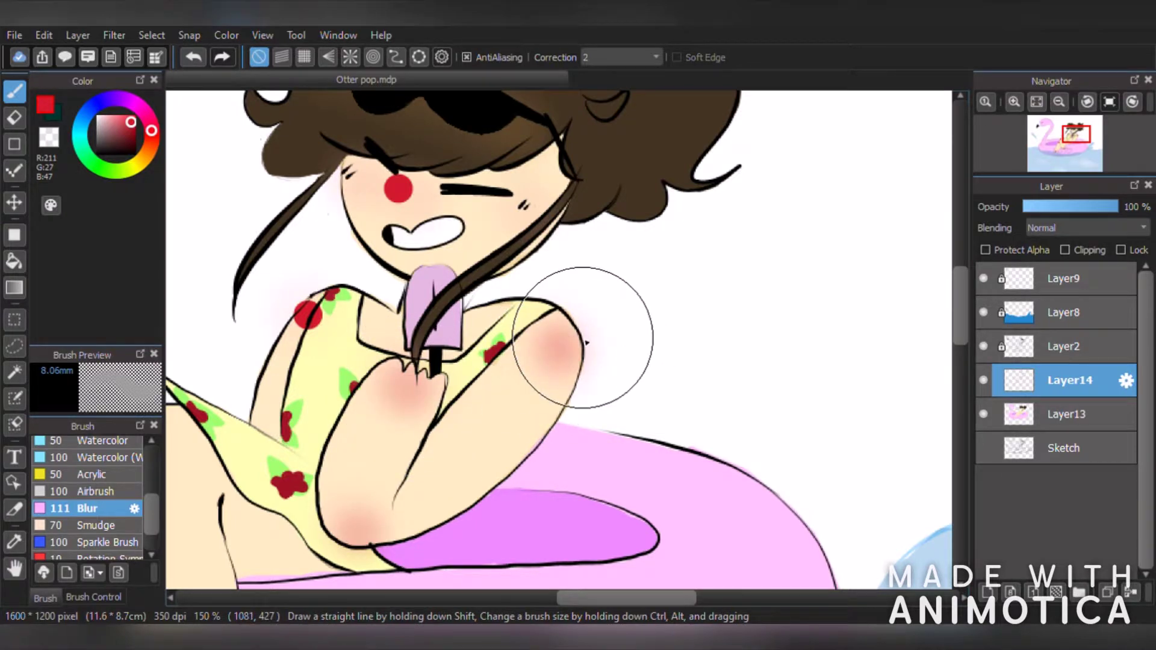
{"action": "left_click_drag", "start_coordinate": [301, 308], "coordinate": [313, 322]}
{"action": "left_click_drag", "start_coordinate": [394, 183], "coordinate": [426, 213]}
- Blur the red dots on the knees and leg ends into the skin
{"action": "scroll", "coordinate": [407, 206], "scroll_direction": "down", "scroll_amount": 3}
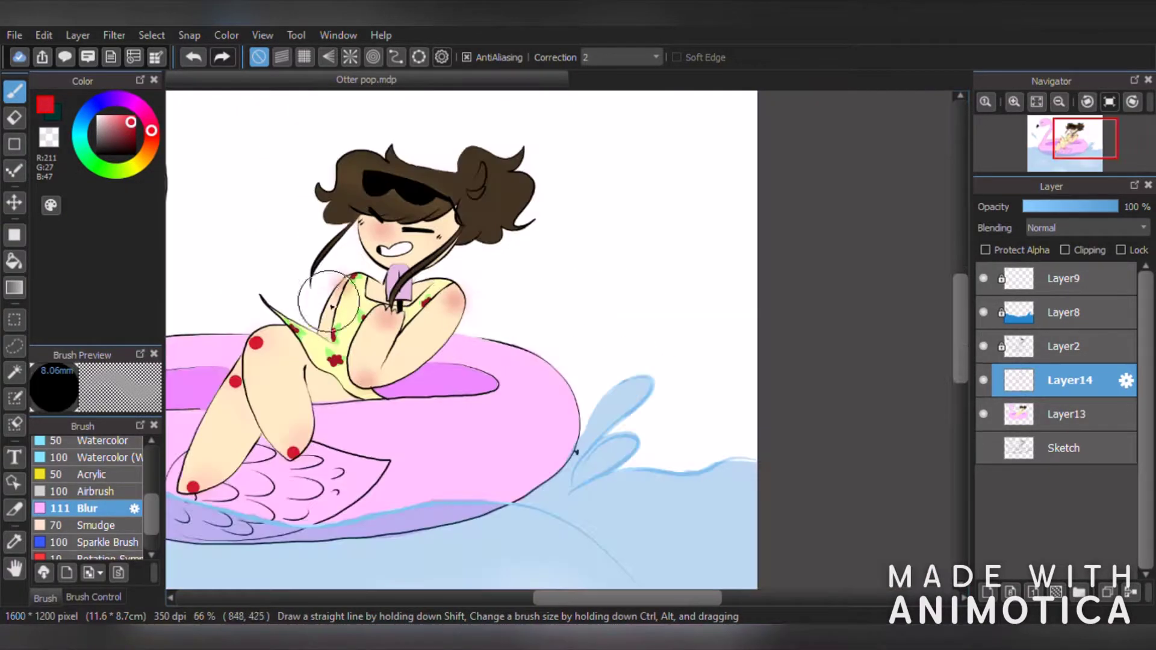
{"action": "scroll", "coordinate": [267, 366], "scroll_direction": "up", "scroll_amount": 2}
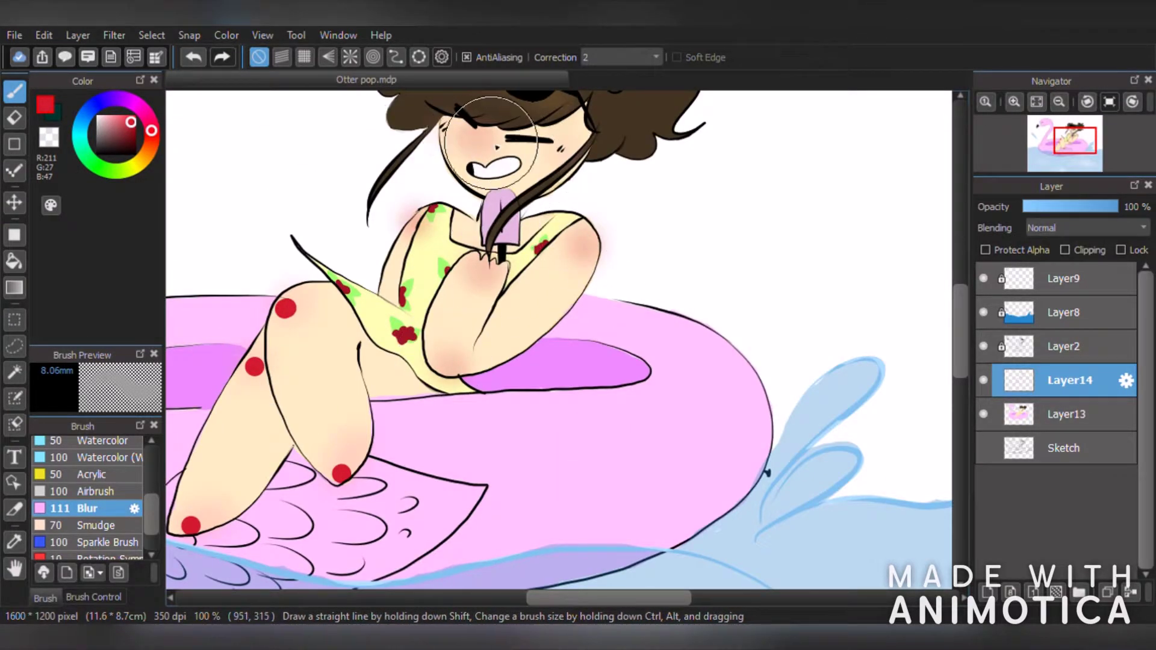
{"action": "left_click_drag", "start_coordinate": [278, 304], "coordinate": [283, 310]}
{"action": "left_click_drag", "start_coordinate": [349, 473], "coordinate": [341, 472]}
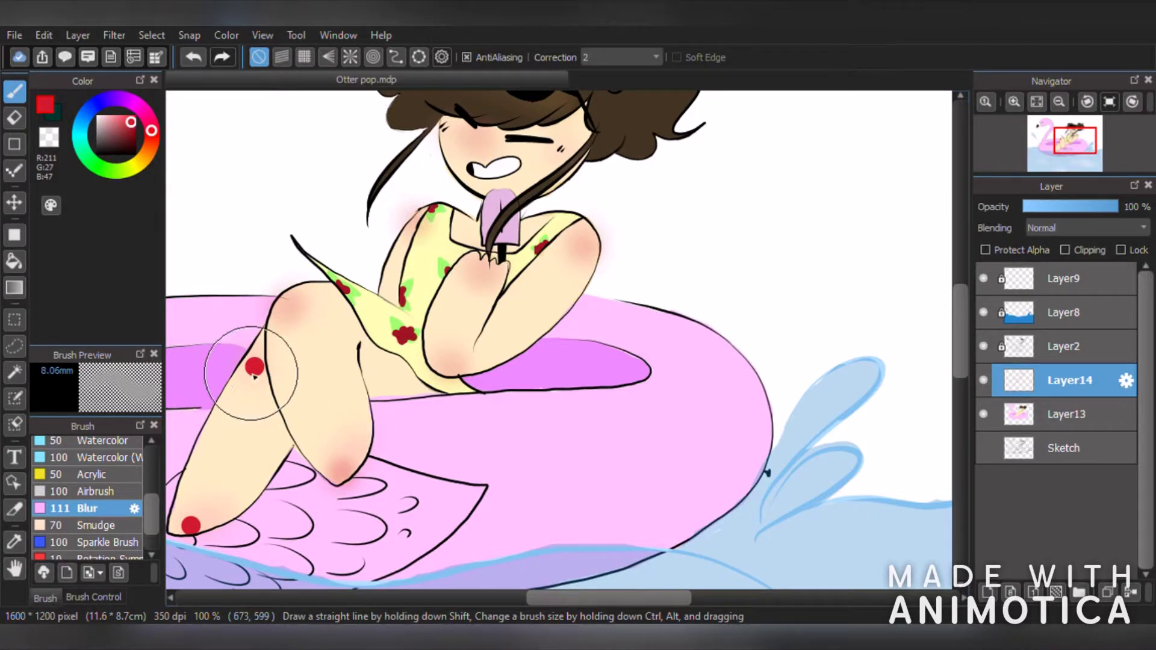
{"action": "left_click_drag", "start_coordinate": [252, 373], "coordinate": [245, 365]}
{"action": "left_click_drag", "start_coordinate": [199, 524], "coordinate": [259, 491]}
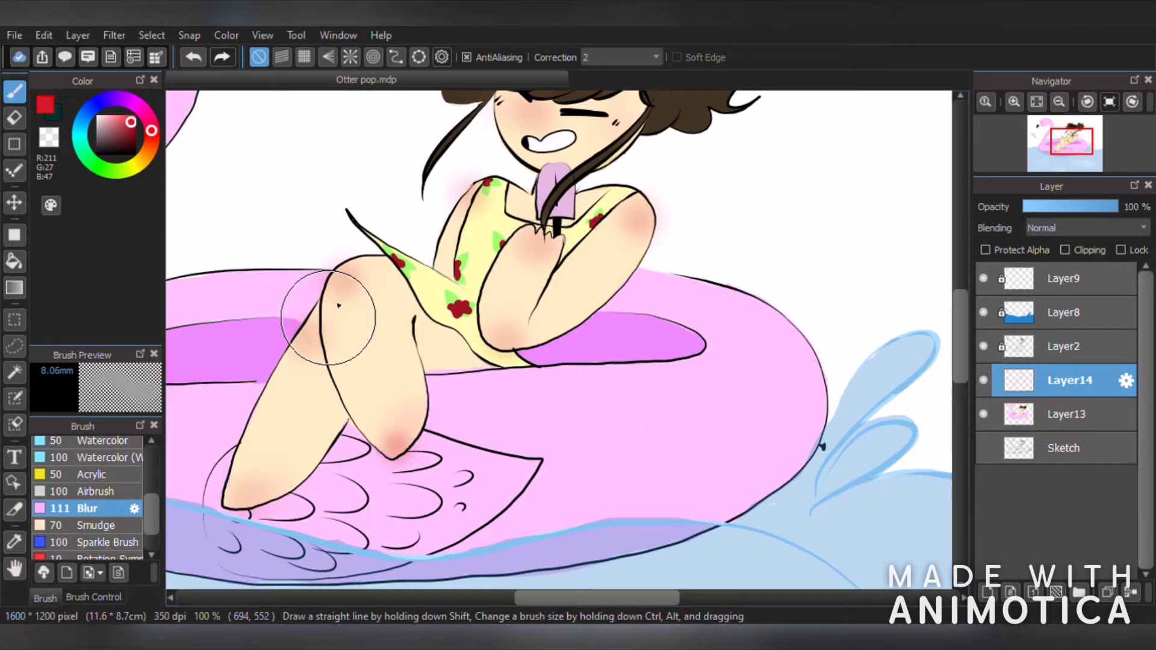
- Examine the blushed skin in the drawing as a whole and the sunglasses up close
{"action": "scroll", "coordinate": [475, 346], "scroll_direction": "down", "scroll_amount": 2}
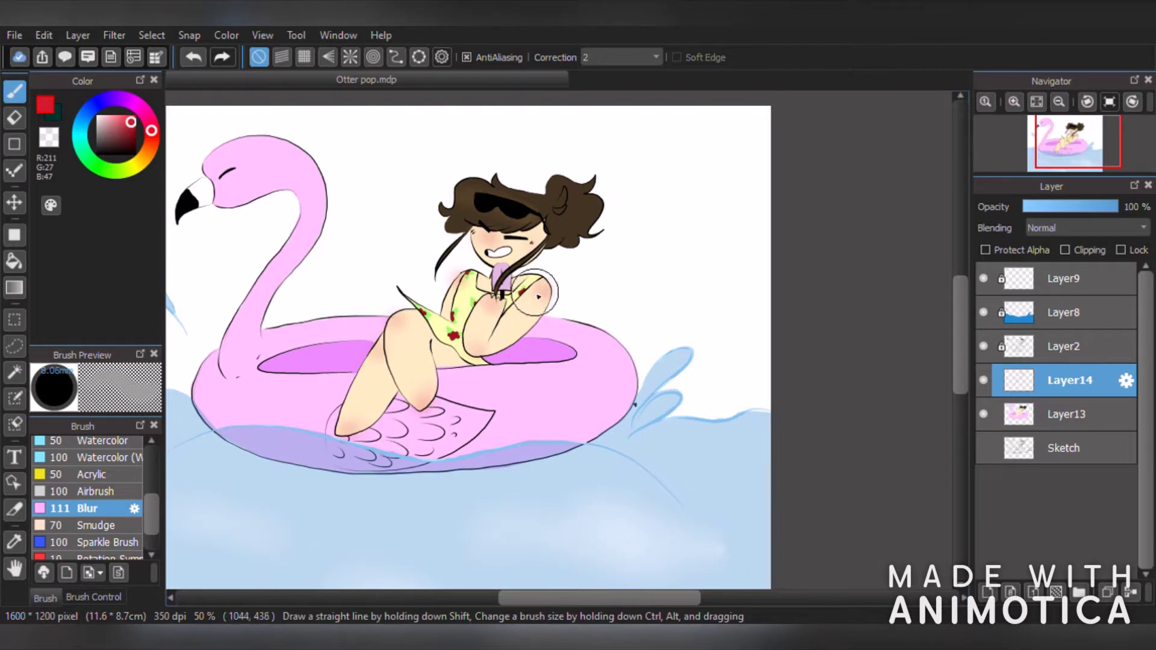
{"action": "scroll", "coordinate": [465, 349], "scroll_direction": "down", "scroll_amount": 2}
{"action": "scroll", "coordinate": [446, 353], "scroll_direction": "up", "scroll_amount": 2}
{"action": "scroll", "coordinate": [325, 237], "scroll_direction": "down", "scroll_amount": 3}
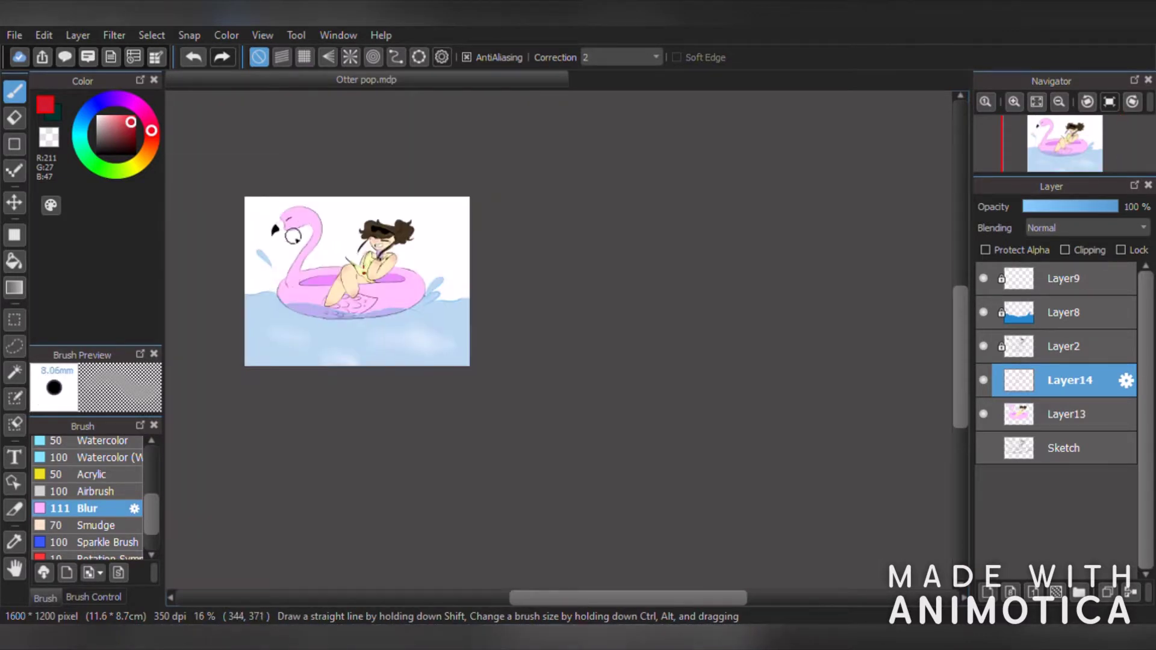
{"action": "scroll", "coordinate": [293, 218], "scroll_direction": "up", "scroll_amount": 3}
{"action": "scroll", "coordinate": [278, 232], "scroll_direction": "down", "scroll_amount": 1}
{"action": "scroll", "coordinate": [429, 248], "scroll_direction": "up", "scroll_amount": 8}
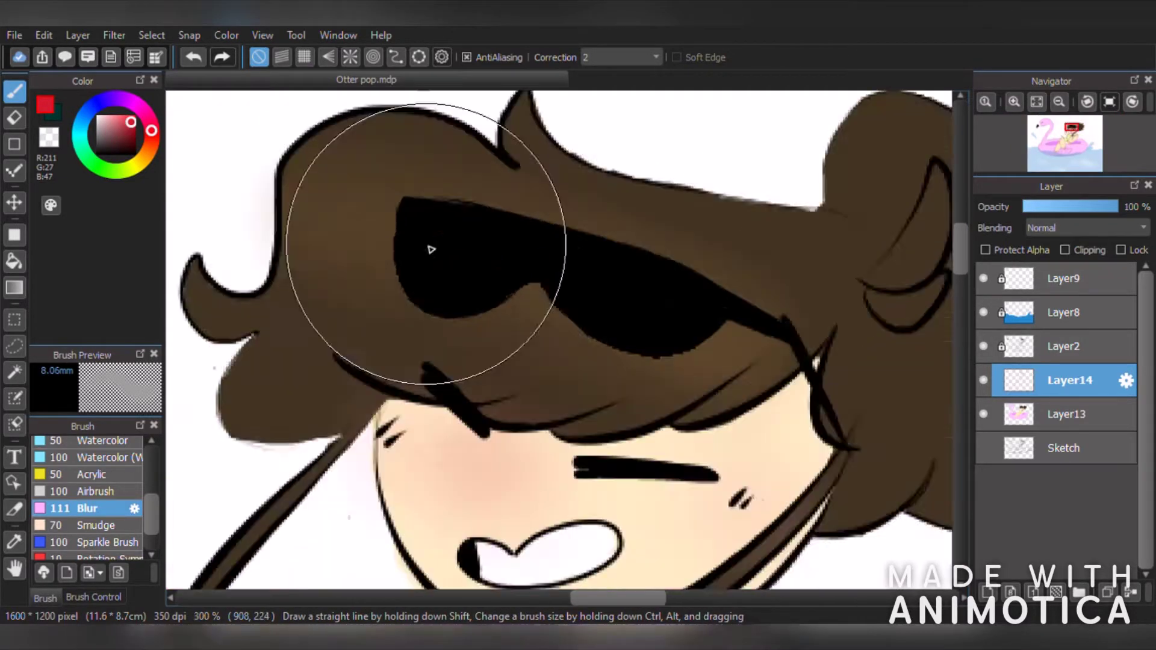
- Add a new layer above Layer2 and draw a white diagonal streak on each sunglasses lens with the Pen at size 5.5
{"action": "left_click_drag", "start_coordinate": [106, 130], "coordinate": [99, 116]}
{"action": "scroll", "coordinate": [59, 475], "scroll_direction": "up", "scroll_amount": 3}
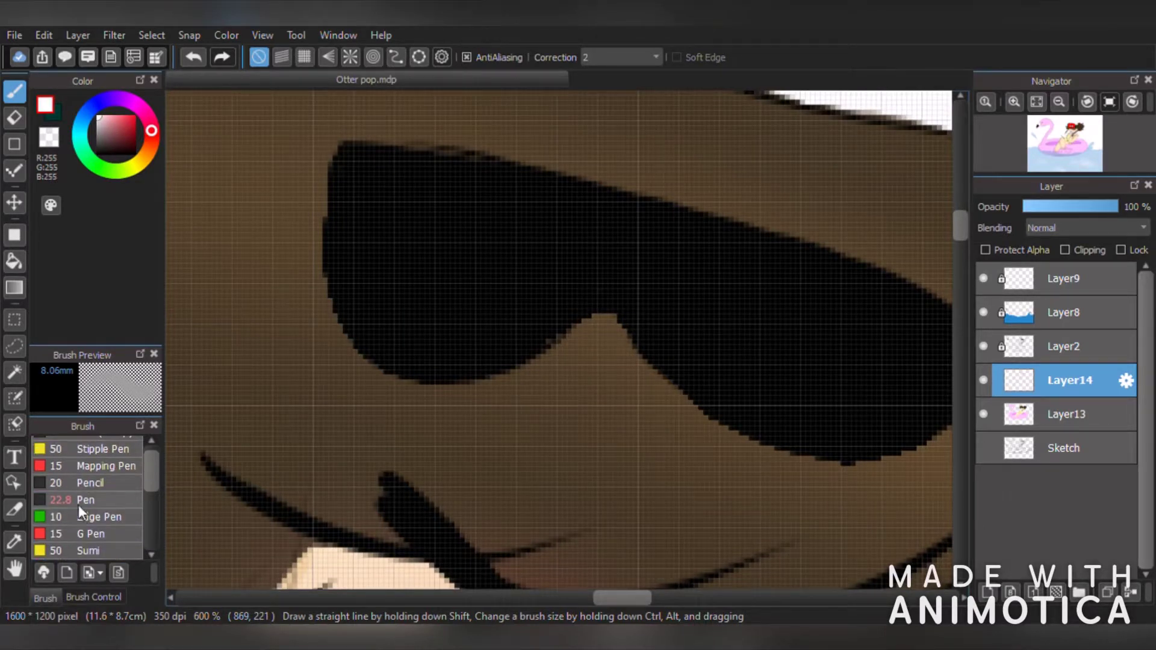
{"action": "left_click", "coordinate": [78, 504]}
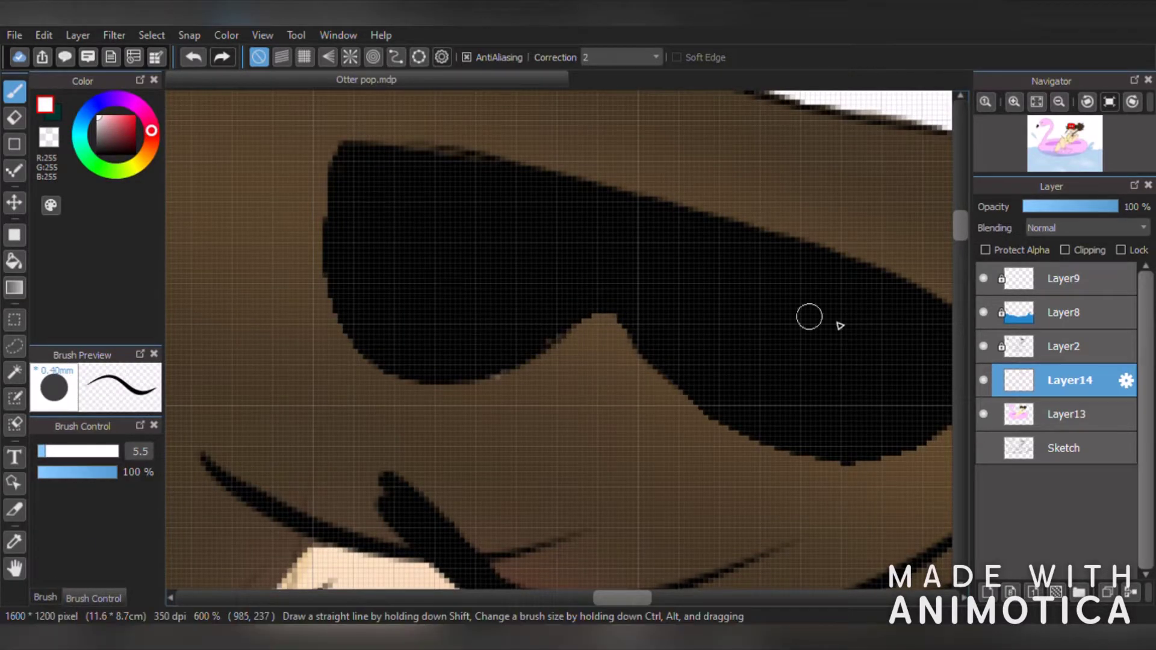
{"action": "left_click", "coordinate": [1078, 348]}
{"action": "left_click", "coordinate": [988, 592]}
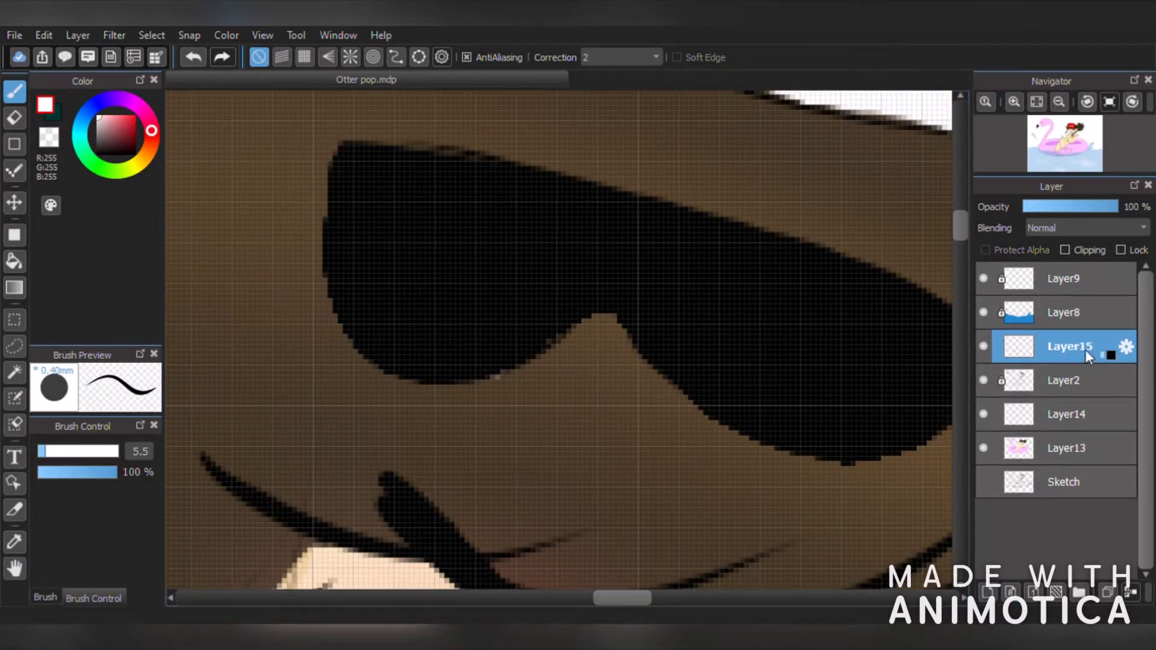
{"action": "left_click_drag", "start_coordinate": [370, 173], "coordinate": [472, 291]}
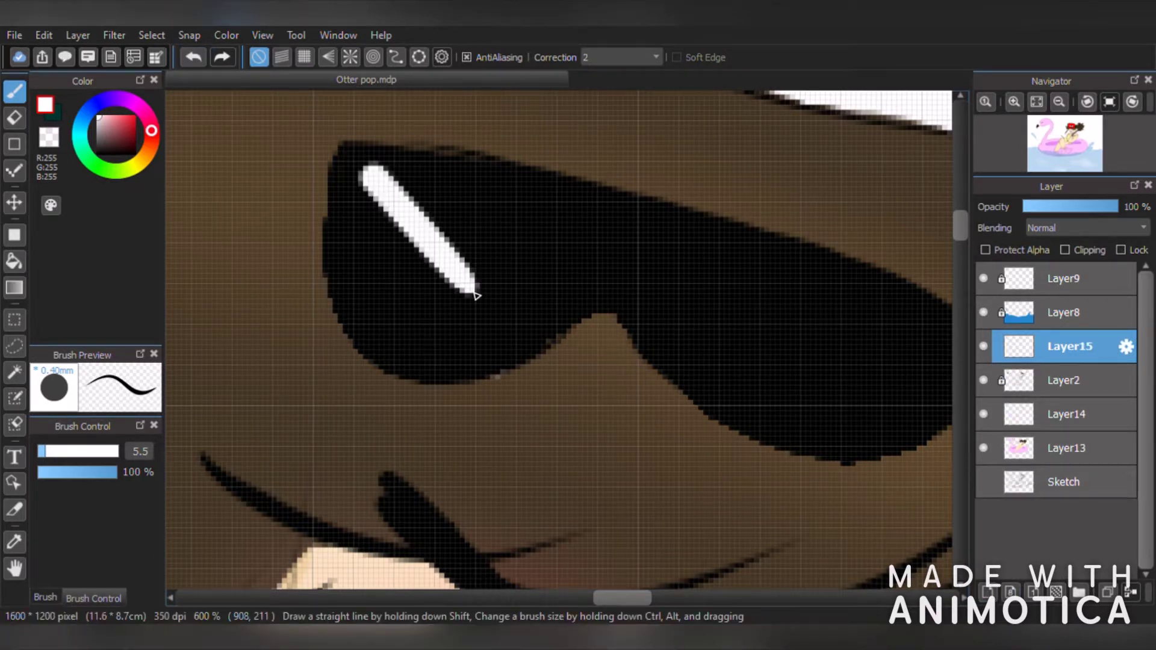
{"action": "left_click_drag", "start_coordinate": [681, 249], "coordinate": [821, 387]}
- Blur the white streaks on both sunglasses lenses into soft reflections with the Blur brush at size 111
{"action": "scroll", "coordinate": [702, 276], "scroll_direction": "down", "scroll_amount": 3}
{"action": "scroll", "coordinate": [709, 285], "scroll_direction": "up", "scroll_amount": 3}
{"action": "left_click", "coordinate": [45, 598]}
{"action": "scroll", "coordinate": [72, 526], "scroll_direction": "down", "scroll_amount": 2}
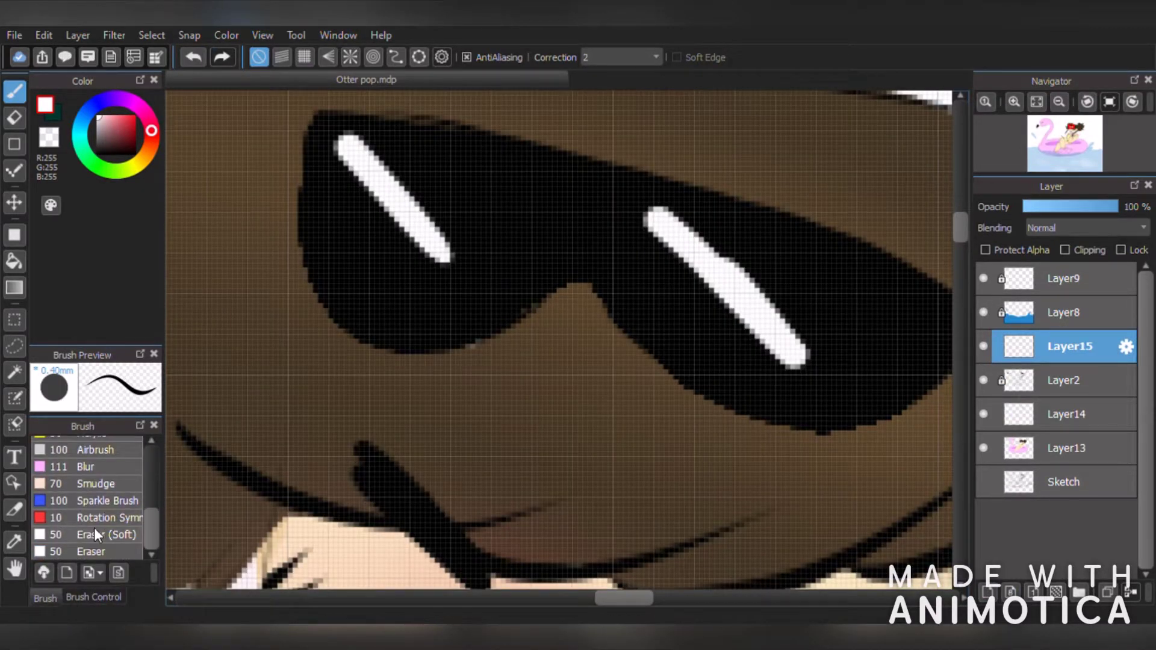
{"action": "left_click", "coordinate": [96, 481]}
{"action": "left_click", "coordinate": [88, 596]}
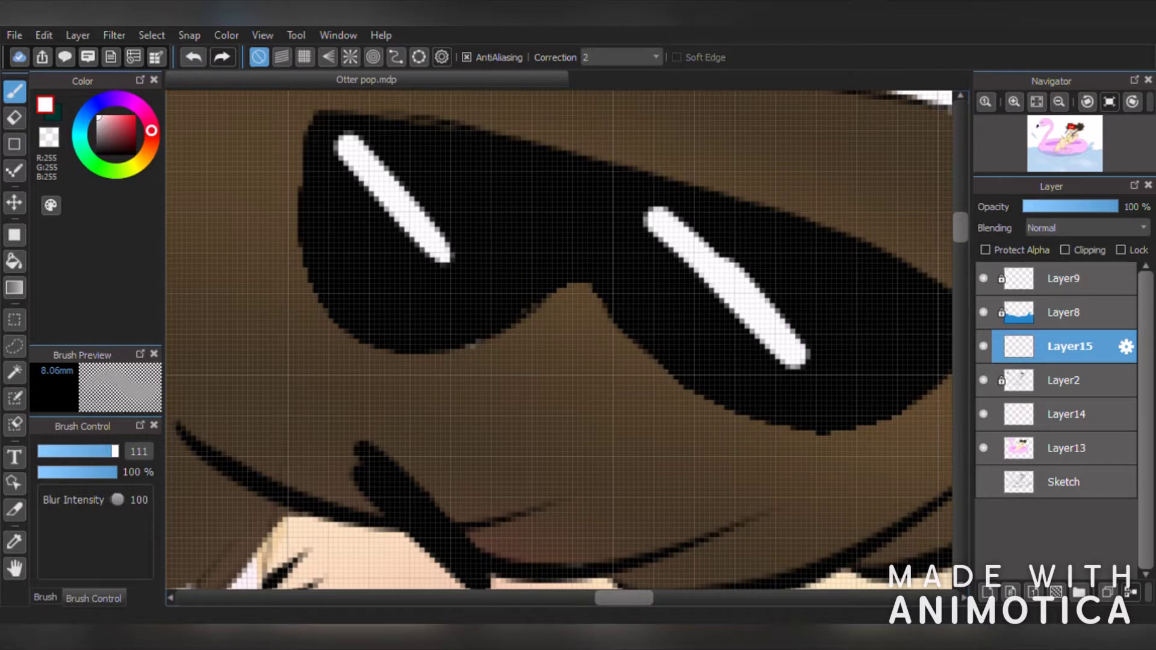
{"action": "left_click_drag", "start_coordinate": [350, 148], "coordinate": [446, 256]}
{"action": "left_click_drag", "start_coordinate": [659, 220], "coordinate": [810, 359]}
{"action": "scroll", "coordinate": [865, 353], "scroll_direction": "down", "scroll_amount": 4}
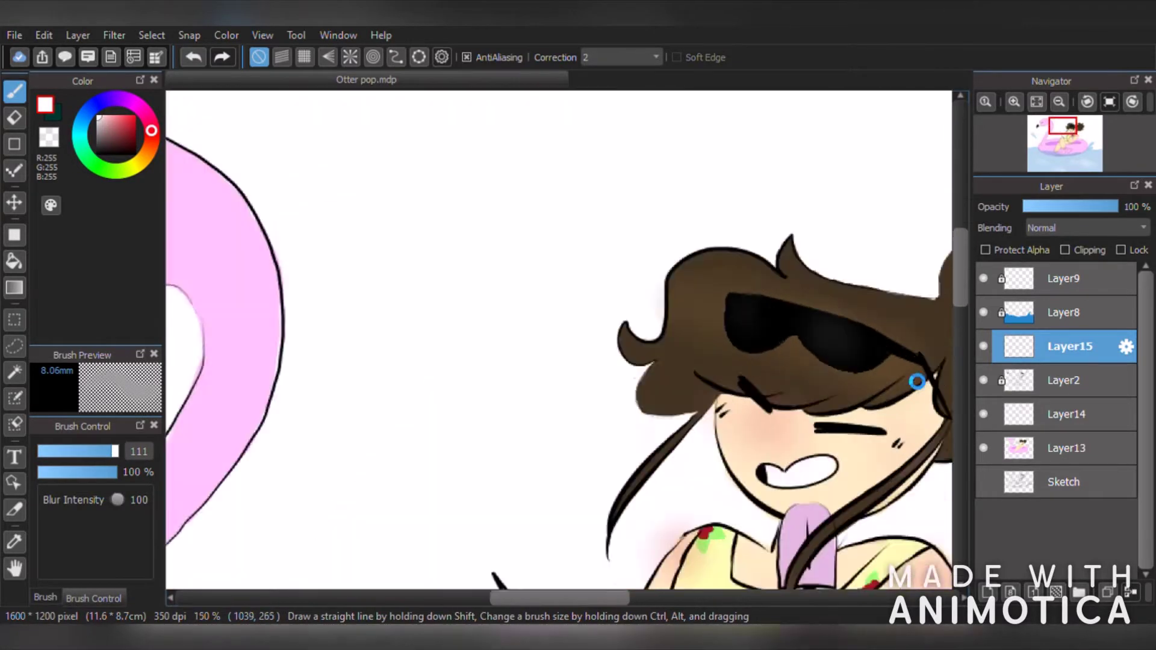
- Undo the last change to the sunglasses reflections and check the whole drawing
{"action": "scroll", "coordinate": [915, 380], "scroll_direction": "up", "scroll_amount": 2}
{"action": "scroll", "coordinate": [701, 316], "scroll_direction": "down", "scroll_amount": 1}
{"action": "left_click", "coordinate": [194, 58]}
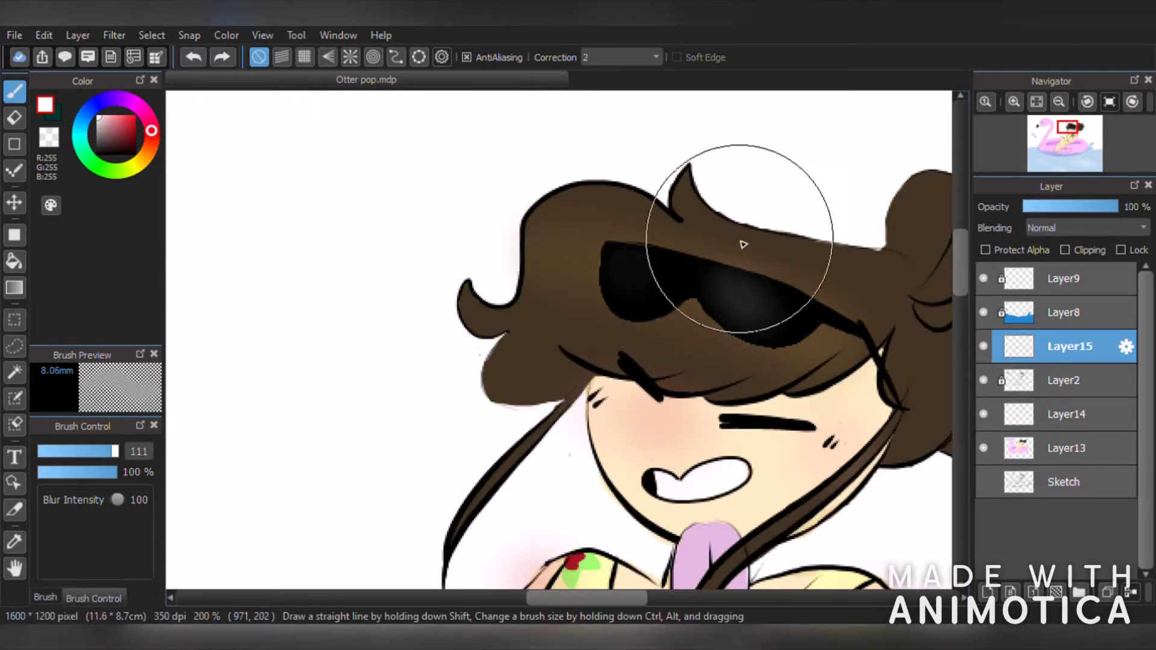
{"action": "scroll", "coordinate": [743, 243], "scroll_direction": "up", "scroll_amount": 2}
{"action": "scroll", "coordinate": [632, 335], "scroll_direction": "down", "scroll_amount": 6}
{"action": "scroll", "coordinate": [542, 464], "scroll_direction": "up", "scroll_amount": 1}
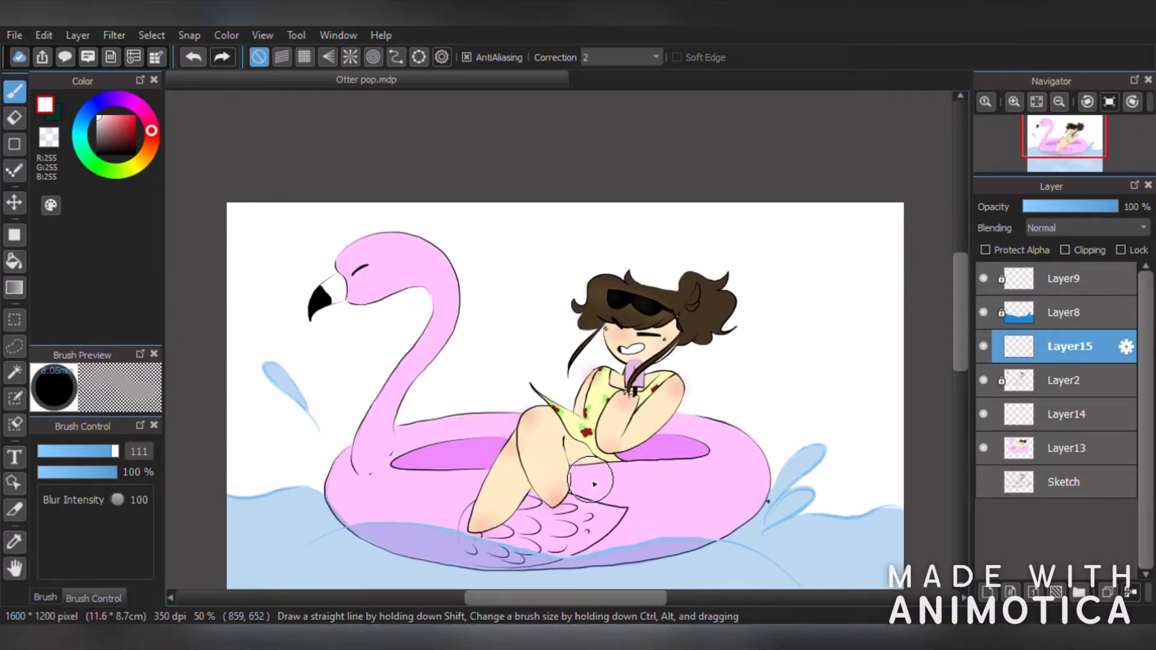
- Handwrite a black "brb" and a small face beside the flamingo's neck with the Pen at size 5.5
{"action": "scroll", "coordinate": [452, 253], "scroll_direction": "up", "scroll_amount": 4}
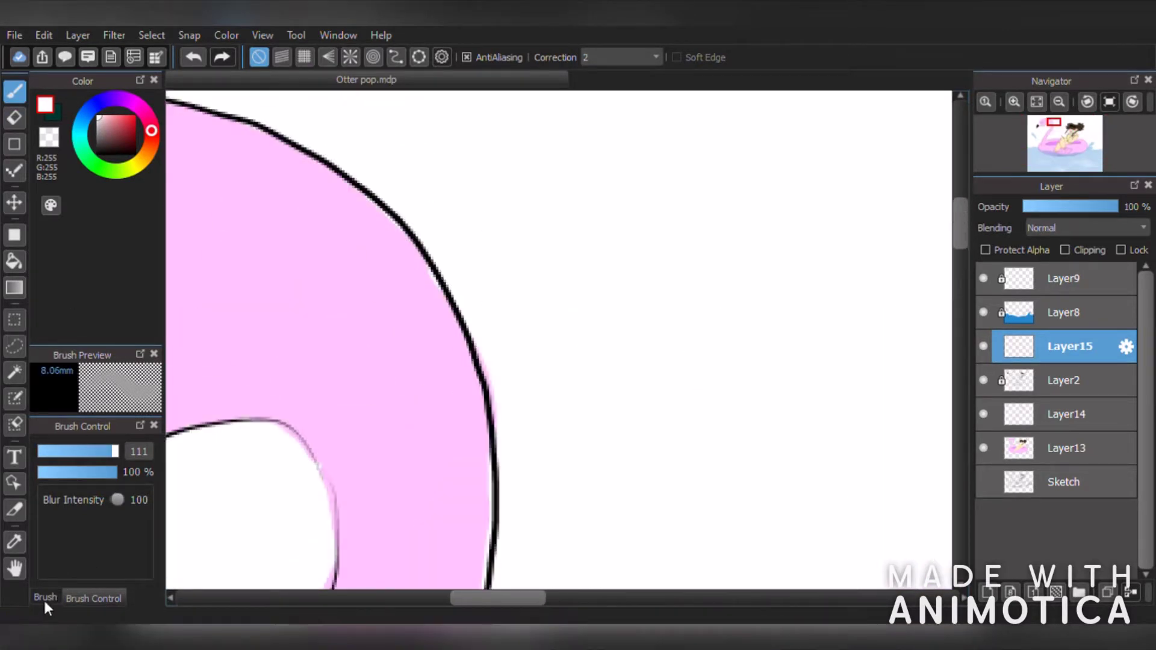
{"action": "left_click", "coordinate": [45, 598]}
{"action": "left_click", "coordinate": [86, 512]}
{"action": "left_click", "coordinate": [98, 600]}
{"action": "mouse_move", "coordinate": [404, 201]}
{"action": "left_mouse_down"}
{"action": "mouse_move", "coordinate": [251, 295]}
{"action": "mouse_move", "coordinate": [335, 251]}
{"action": "mouse_move", "coordinate": [213, 294]}
{"action": "left_mouse_up"}
{"action": "key", "text": "ctrl+z"}
{"action": "left_click", "coordinate": [134, 153]}
{"action": "mouse_move", "coordinate": [376, 243]}
{"action": "left_mouse_down"}
{"action": "mouse_move", "coordinate": [361, 286]}
{"action": "mouse_move", "coordinate": [430, 237]}
{"action": "left_mouse_up"}
{"action": "left_click_drag", "start_coordinate": [458, 268], "coordinate": [411, 289]}
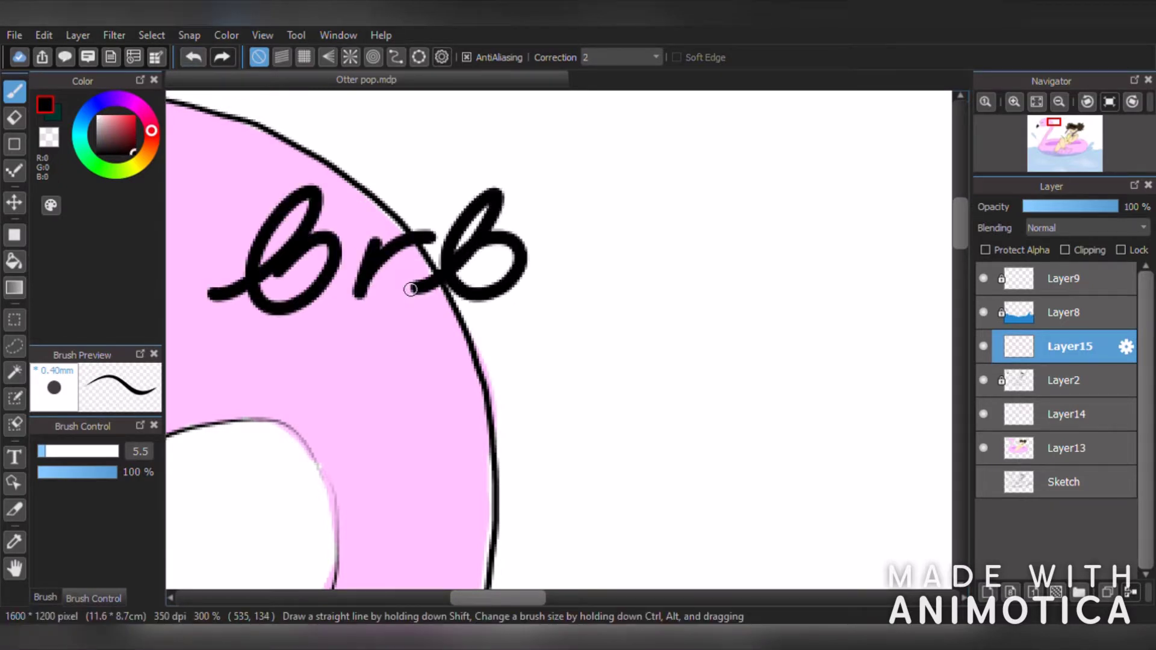
{"action": "mouse_move", "coordinate": [603, 387]}
{"action": "left_mouse_down"}
{"action": "mouse_move", "coordinate": [635, 371]}
{"action": "mouse_move", "coordinate": [722, 380]}
{"action": "left_mouse_up"}
{"action": "left_click_drag", "start_coordinate": [664, 432], "coordinate": [694, 438]}
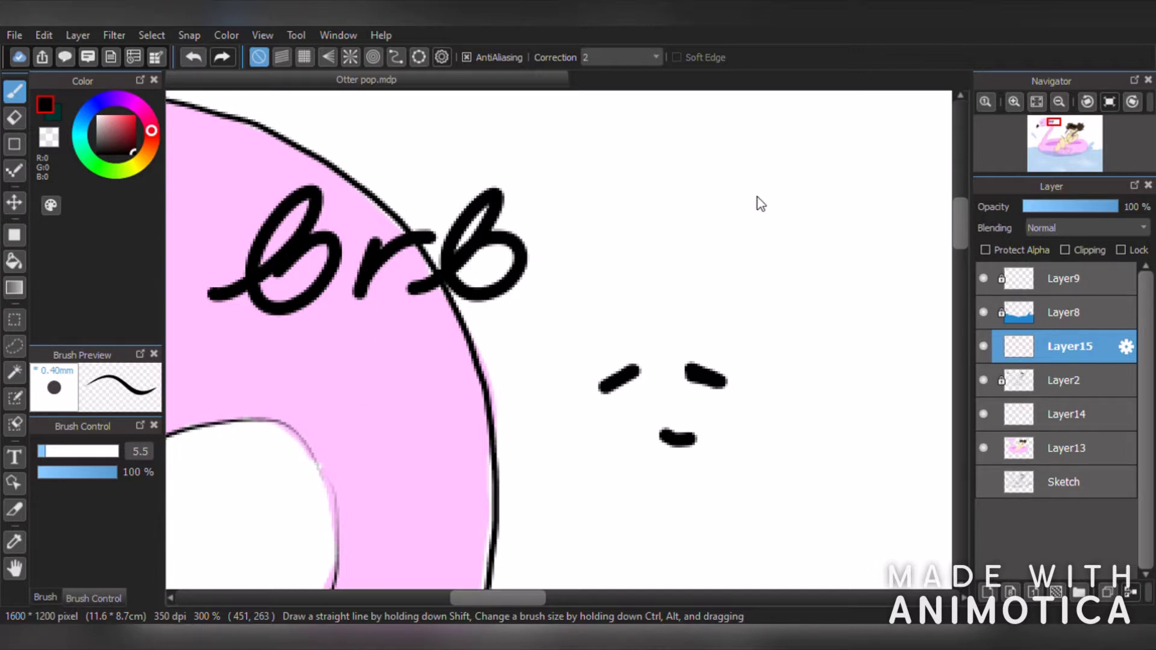
- Undo all the strokes of the handwritten note and the small face
{"action": "left_click", "coordinate": [204, 57]}
{"action": "left_click", "coordinate": [203, 57]}
{"action": "left_click", "coordinate": [204, 56]}
{"action": "left_click", "coordinate": [204, 57]}
{"action": "left_click", "coordinate": [203, 57]}
{"action": "left_click", "coordinate": [204, 57]}
{"action": "scroll", "coordinate": [363, 273], "scroll_direction": "down", "scroll_amount": 5}
{"action": "scroll", "coordinate": [449, 393], "scroll_direction": "up", "scroll_amount": 1}
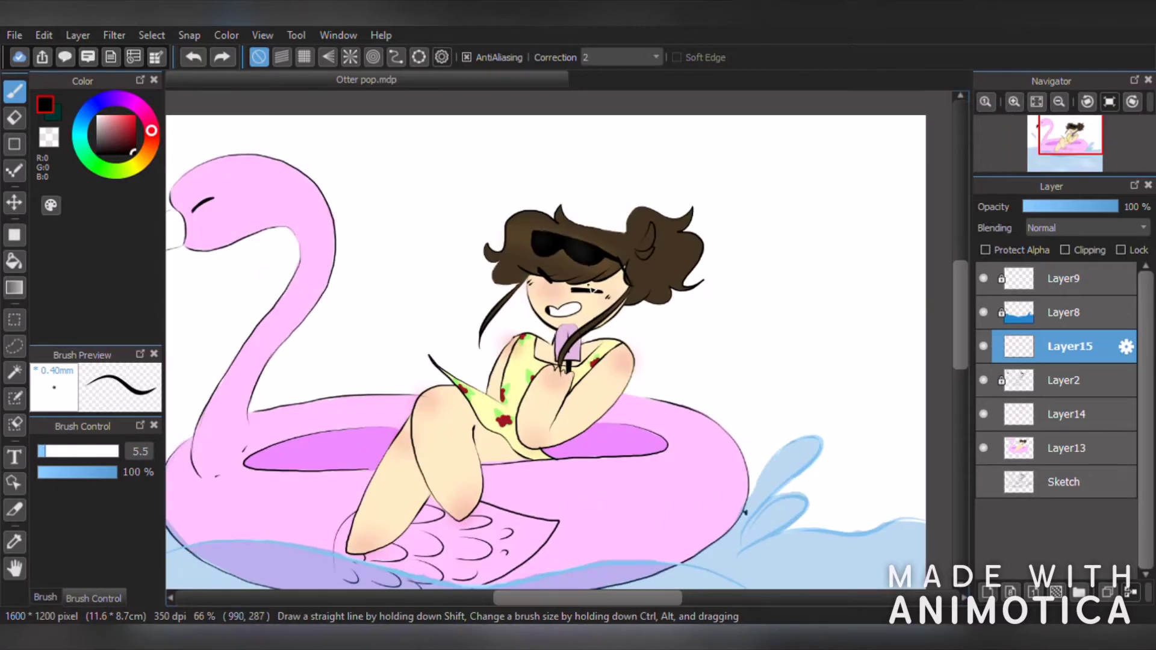
- Add a new layer above Layer14, sample the flamingo's pink and darken the colour to RGB 200, 127, 197
{"action": "scroll", "coordinate": [395, 214], "scroll_direction": "up", "scroll_amount": 4}
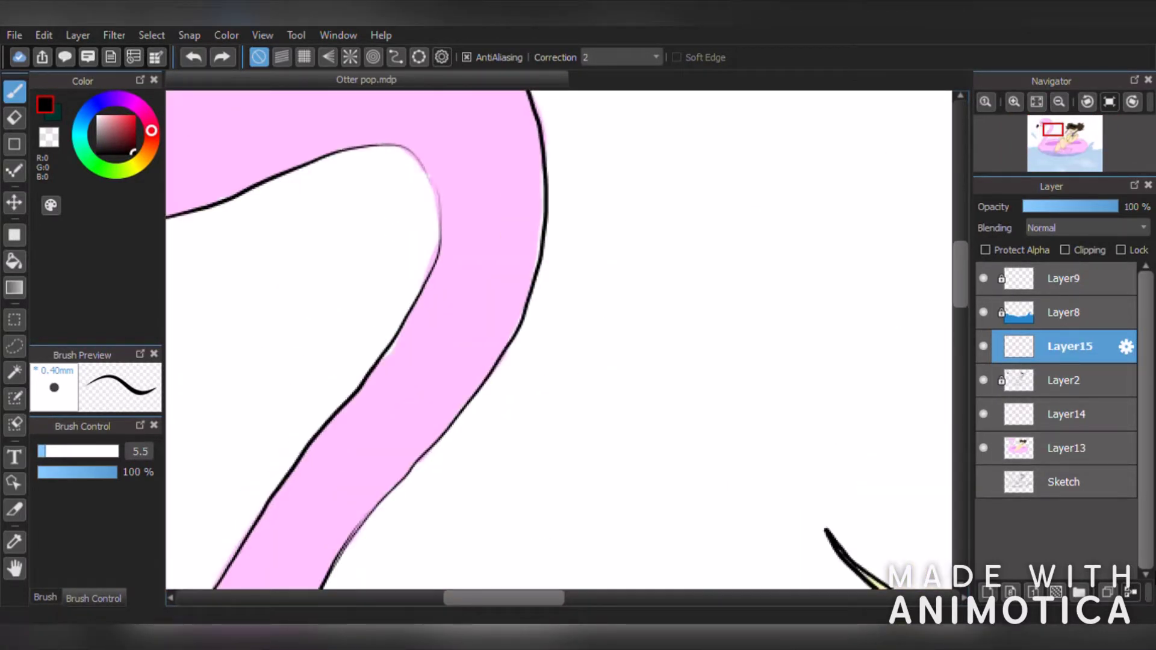
{"action": "left_click", "coordinate": [1031, 414]}
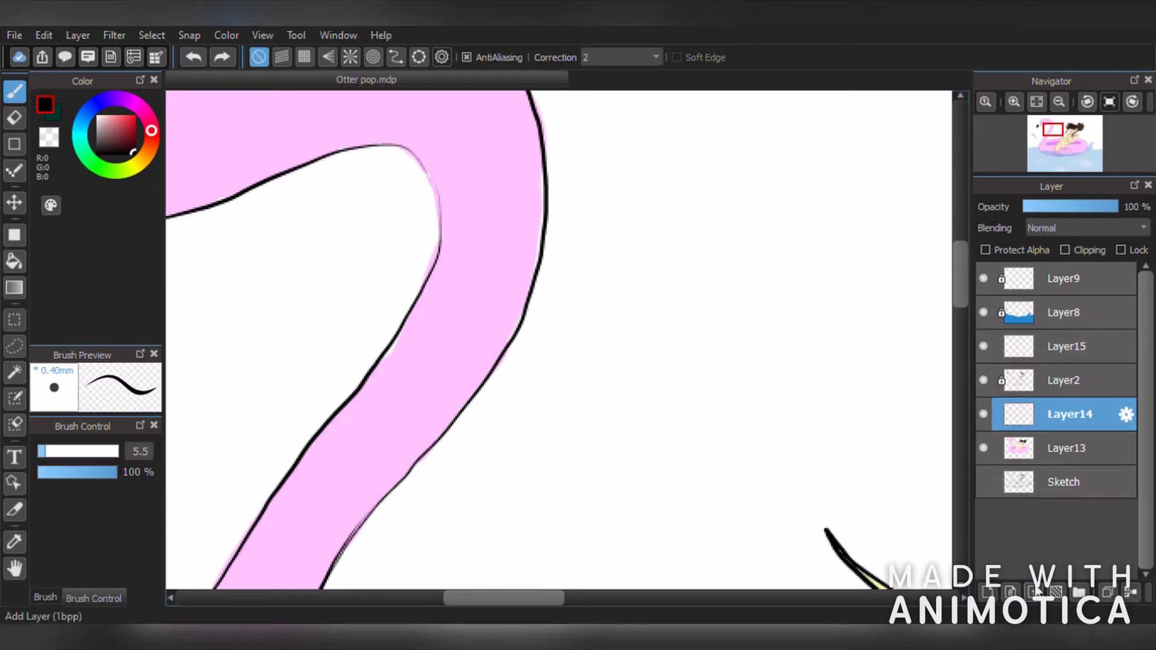
{"action": "left_click", "coordinate": [988, 592]}
{"action": "right_click", "coordinate": [471, 236]}
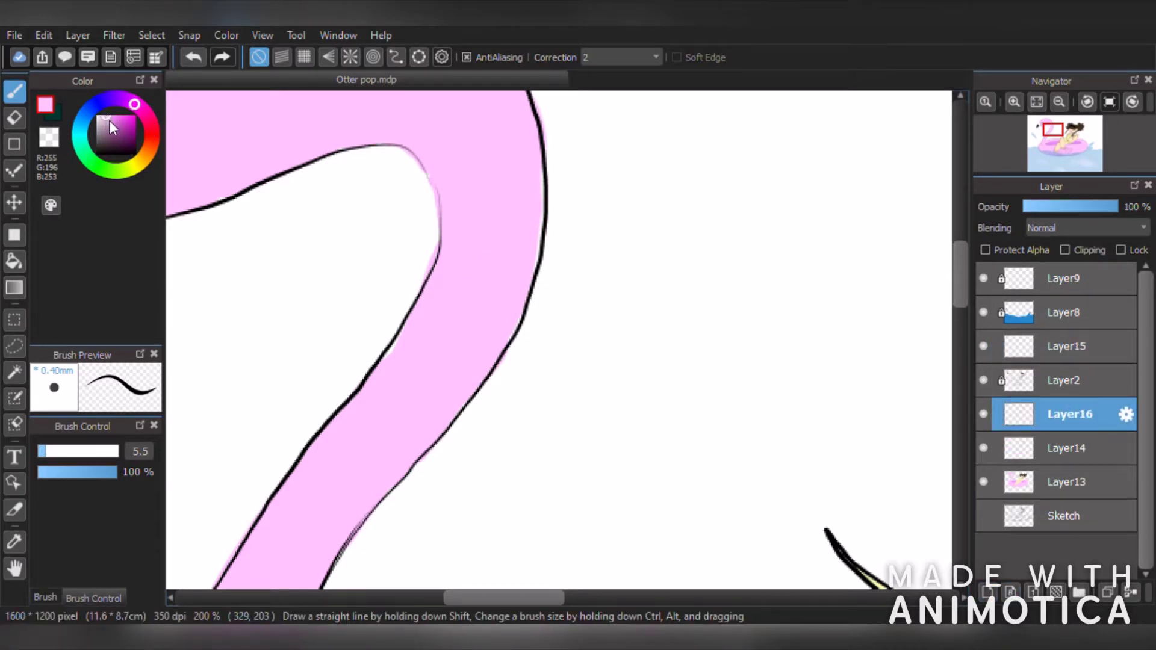
{"action": "left_click", "coordinate": [110, 122]}
{"action": "scroll", "coordinate": [341, 194], "scroll_direction": "up", "scroll_amount": 1}
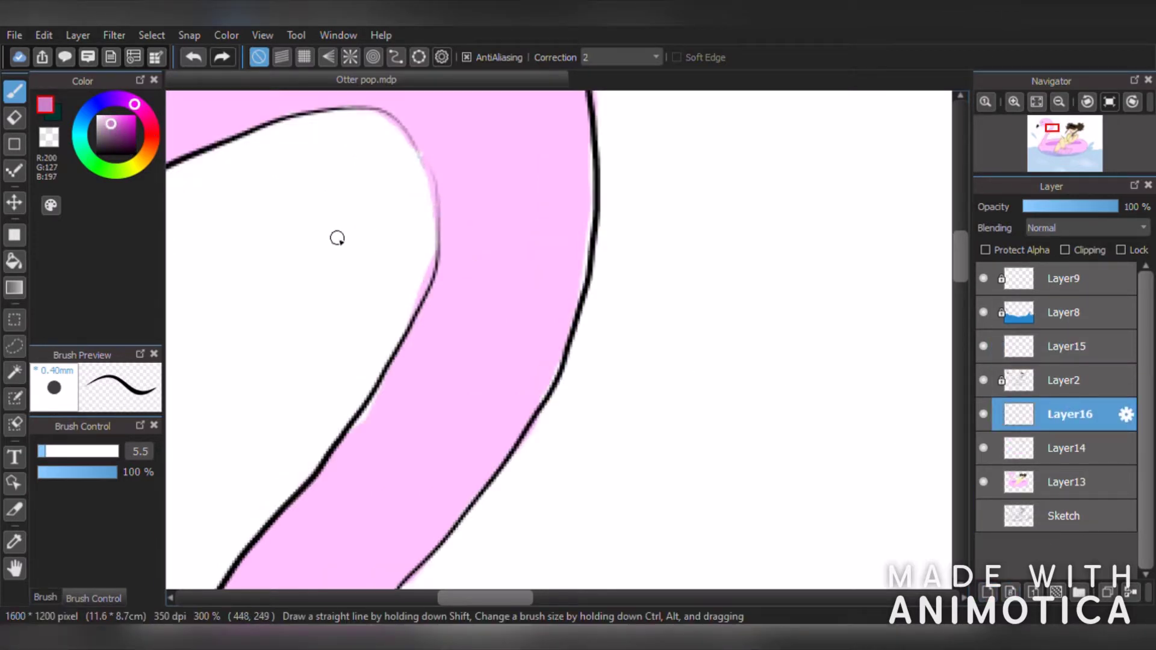
- Try shading the inner curve of the flamingo's neck with Pen strokes, including size 12.4, and undo them
{"action": "left_click_drag", "start_coordinate": [460, 195], "coordinate": [322, 453]}
{"action": "left_click", "coordinate": [190, 57]}
{"action": "left_click", "coordinate": [57, 451]}
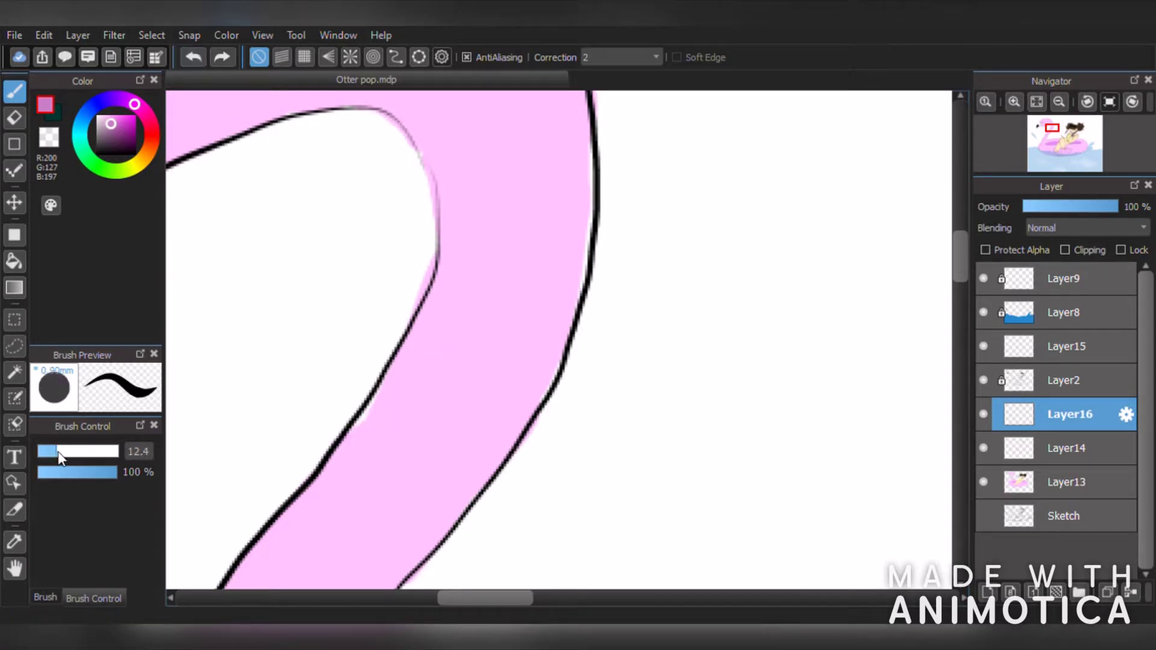
{"action": "mouse_move", "coordinate": [452, 172]}
{"action": "left_mouse_down"}
{"action": "mouse_move", "coordinate": [436, 305]}
{"action": "mouse_move", "coordinate": [374, 413]}
{"action": "left_mouse_up"}
{"action": "left_click_drag", "start_coordinate": [448, 176], "coordinate": [403, 108]}
{"action": "scroll", "coordinate": [479, 197], "scroll_direction": "down", "scroll_amount": 3}
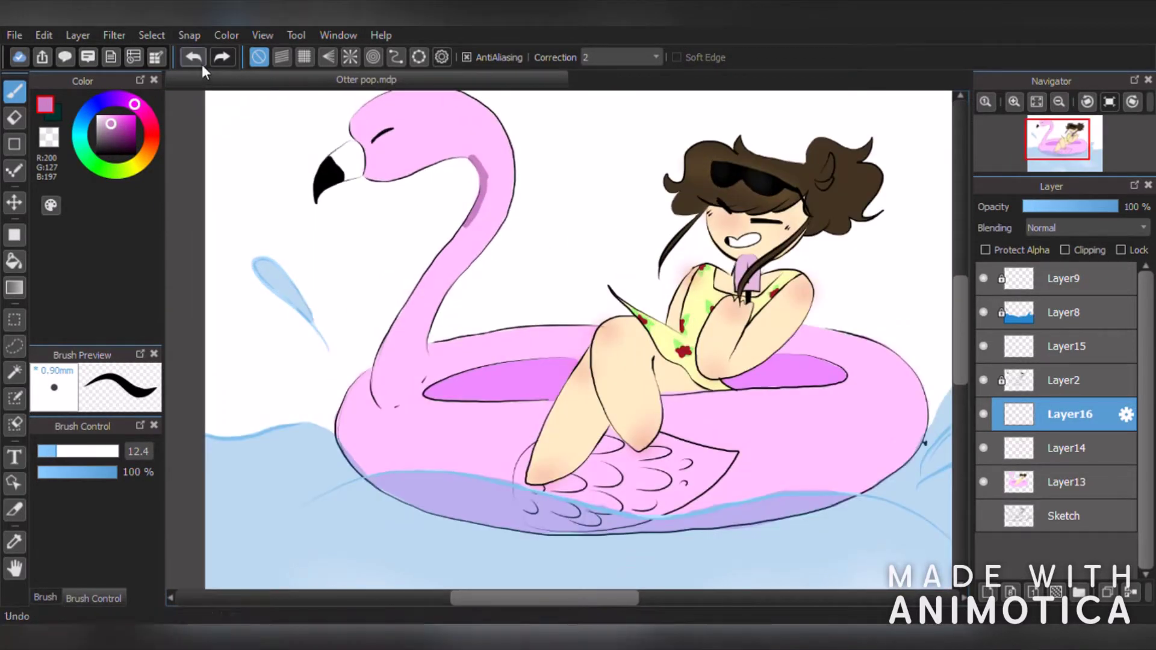
{"action": "left_click", "coordinate": [193, 58]}
- Try a Pen shading stroke down the neck and another under the flamingo's head, undoing each one
{"action": "scroll", "coordinate": [493, 144], "scroll_direction": "up", "scroll_amount": 4}
{"action": "scroll", "coordinate": [438, 185], "scroll_direction": "down", "scroll_amount": 4}
{"action": "scroll", "coordinate": [496, 201], "scroll_direction": "up", "scroll_amount": 4}
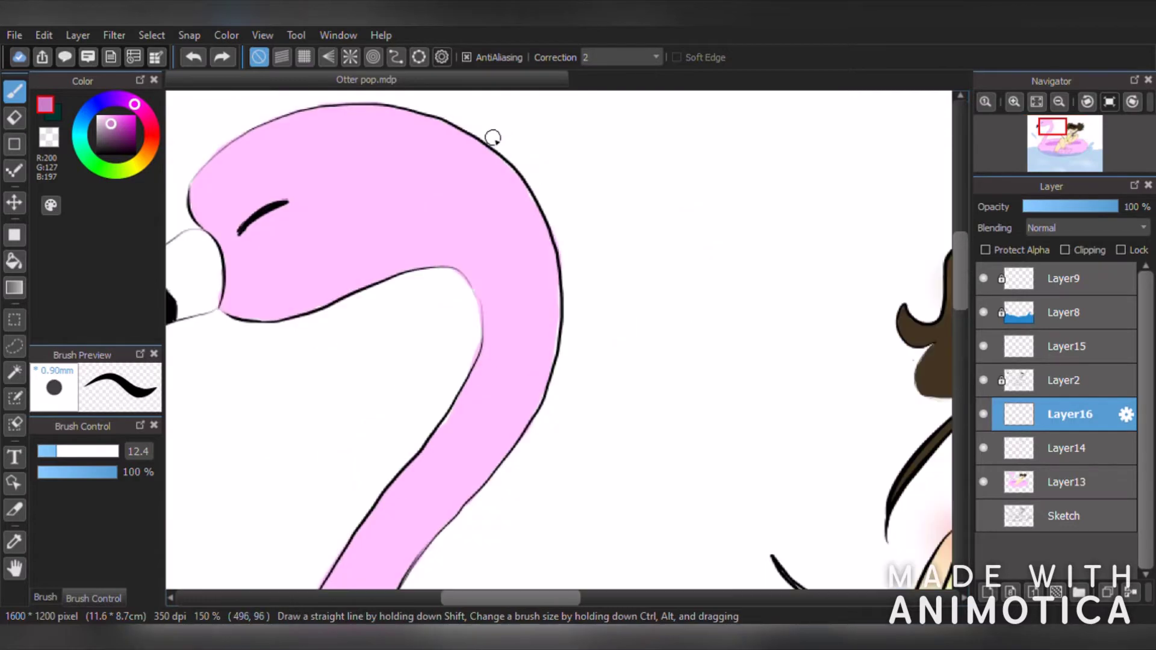
{"action": "mouse_move", "coordinate": [436, 121]}
{"action": "left_mouse_down"}
{"action": "mouse_move", "coordinate": [537, 227]}
{"action": "mouse_move", "coordinate": [508, 434]}
{"action": "mouse_move", "coordinate": [453, 507]}
{"action": "left_mouse_up"}
{"action": "left_click", "coordinate": [193, 56]}
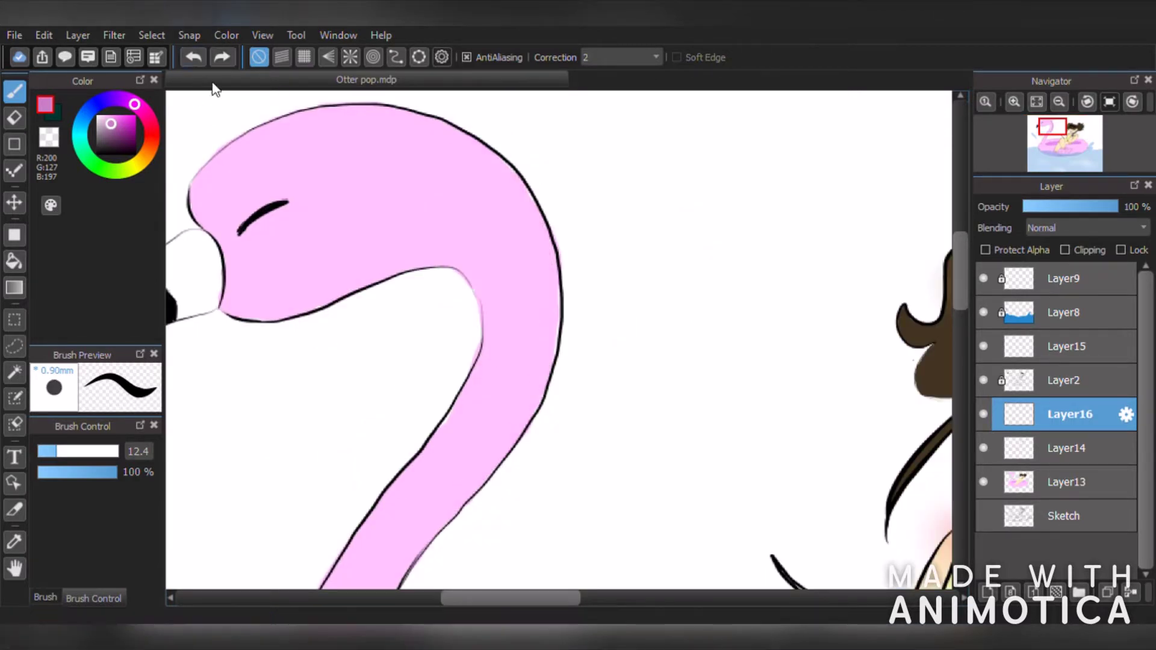
{"action": "scroll", "coordinate": [391, 269], "scroll_direction": "up", "scroll_amount": 2}
{"action": "left_click_drag", "start_coordinate": [233, 354], "coordinate": [501, 268]}
{"action": "left_click", "coordinate": [194, 57]}
- Try shading the underside of the flamingo's head with a resized Airbrush and undo the stroke
{"action": "left_click", "coordinate": [51, 596]}
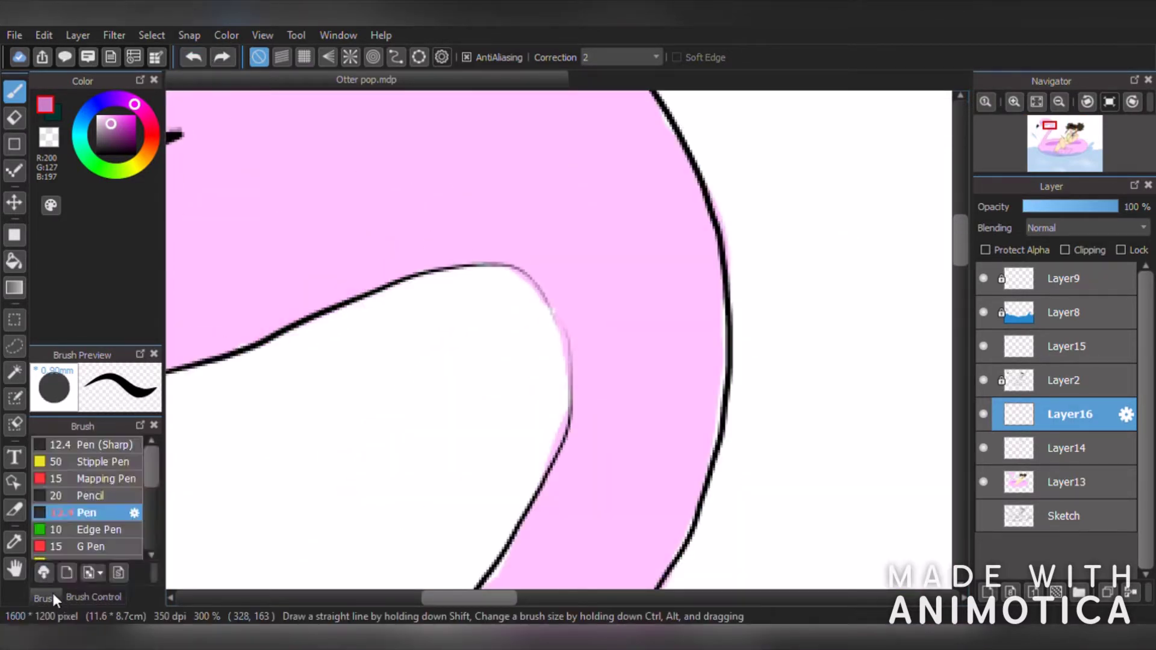
{"action": "scroll", "coordinate": [99, 518], "scroll_direction": "down", "scroll_amount": 3}
{"action": "scroll", "coordinate": [102, 524], "scroll_direction": "down", "scroll_amount": 1}
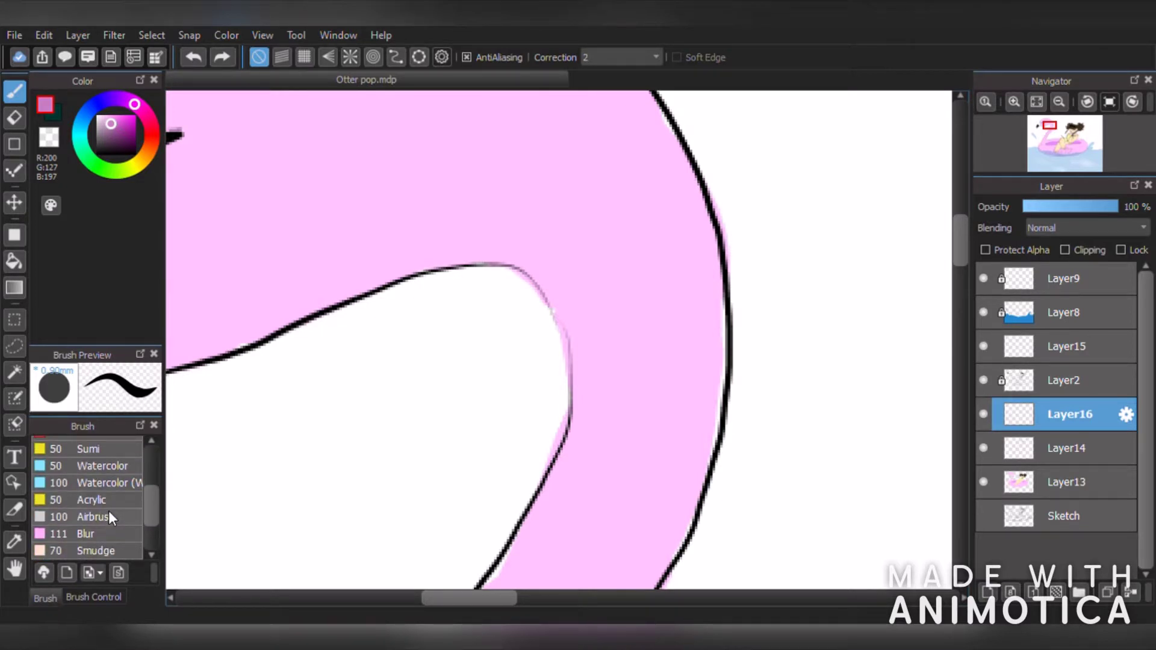
{"action": "left_click", "coordinate": [108, 516]}
{"action": "left_click", "coordinate": [93, 597]}
{"action": "left_click_drag", "start_coordinate": [102, 453], "coordinate": [89, 452]}
{"action": "scroll", "coordinate": [612, 363], "scroll_direction": "down", "scroll_amount": 4}
{"action": "scroll", "coordinate": [608, 377], "scroll_direction": "up", "scroll_amount": 4}
{"action": "left_click_drag", "start_coordinate": [211, 310], "coordinate": [593, 212]}
{"action": "scroll", "coordinate": [593, 195], "scroll_direction": "down", "scroll_amount": 4}
{"action": "scroll", "coordinate": [536, 148], "scroll_direction": "up", "scroll_amount": 2}
{"action": "left_click", "coordinate": [191, 57]}
- Switch back to the Pen, try a size 12.4 shading stroke under the flamingo's head and undo it
{"action": "left_click", "coordinate": [45, 597]}
{"action": "scroll", "coordinate": [90, 482], "scroll_direction": "up", "scroll_amount": 4}
{"action": "left_click", "coordinate": [90, 512]}
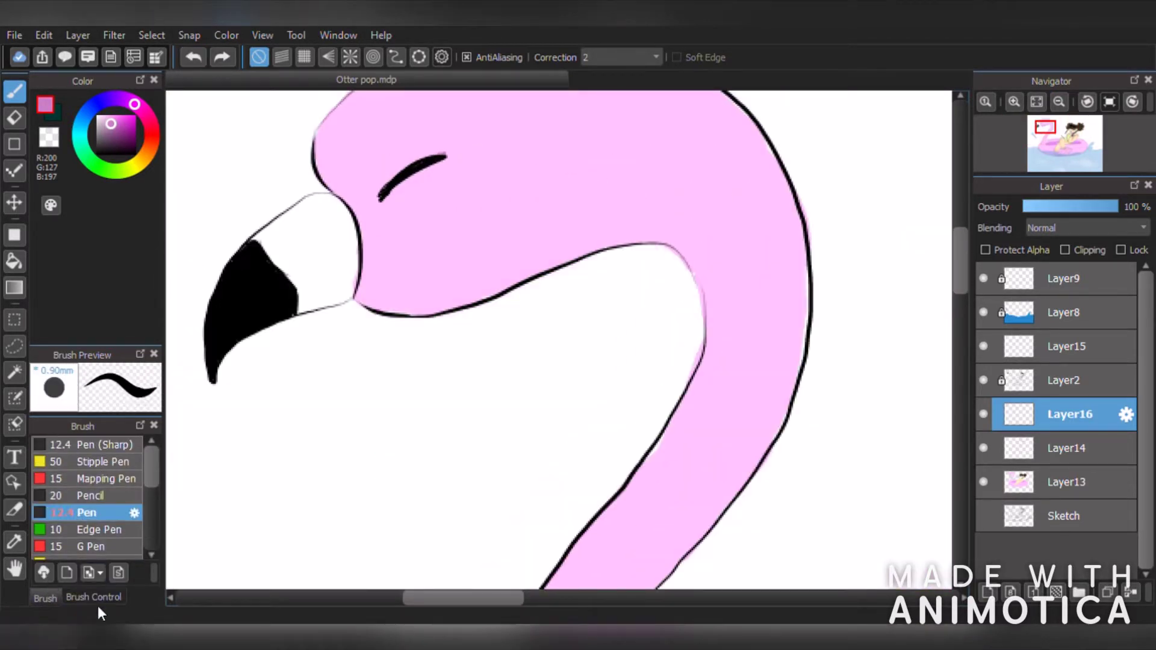
{"action": "left_click", "coordinate": [93, 597]}
{"action": "scroll", "coordinate": [607, 318], "scroll_direction": "up", "scroll_amount": 2}
{"action": "scroll", "coordinate": [500, 274], "scroll_direction": "down", "scroll_amount": 1}
{"action": "mouse_move", "coordinate": [247, 418]}
{"action": "left_mouse_down"}
{"action": "mouse_move", "coordinate": [485, 346]}
{"action": "mouse_move", "coordinate": [656, 360]}
{"action": "left_mouse_up"}
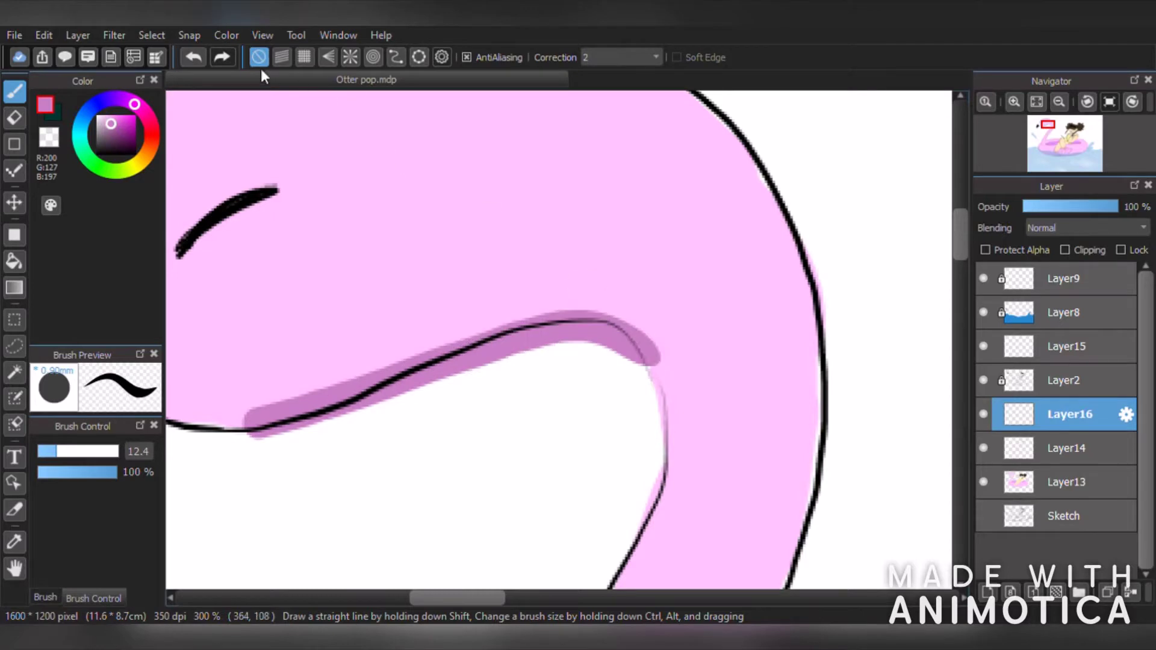
{"action": "key", "text": "ctrl+z"}
- Set the Pen size to 4.5 and paint a darker pink shadow along the underside of the flamingo's head into the neck curve
{"action": "left_click_drag", "start_coordinate": [557, 338], "coordinate": [530, 338]}
{"action": "left_click_drag", "start_coordinate": [232, 425], "coordinate": [659, 372]}
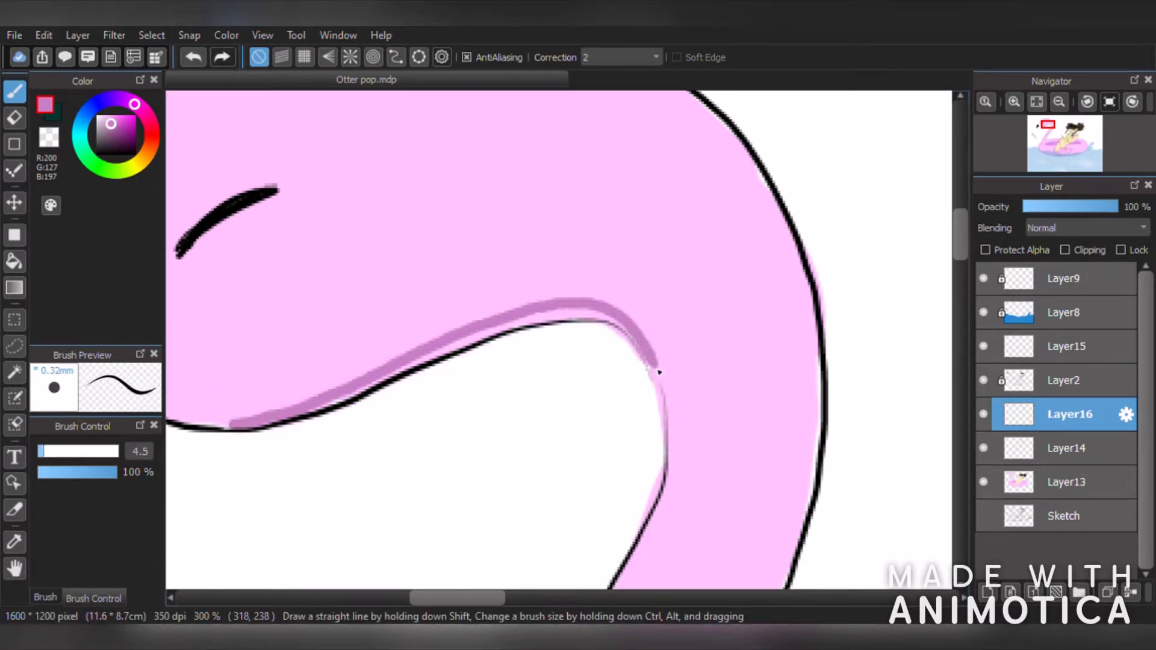
{"action": "scroll", "coordinate": [506, 363], "scroll_direction": "up", "scroll_amount": 2}
{"action": "scroll", "coordinate": [506, 363], "scroll_direction": "down", "scroll_amount": 2}
{"action": "scroll", "coordinate": [337, 360], "scroll_direction": "up", "scroll_amount": 1}
{"action": "mouse_move", "coordinate": [244, 442]}
{"action": "left_mouse_down"}
{"action": "mouse_move", "coordinate": [436, 363]}
{"action": "mouse_move", "coordinate": [702, 298]}
{"action": "left_mouse_up"}
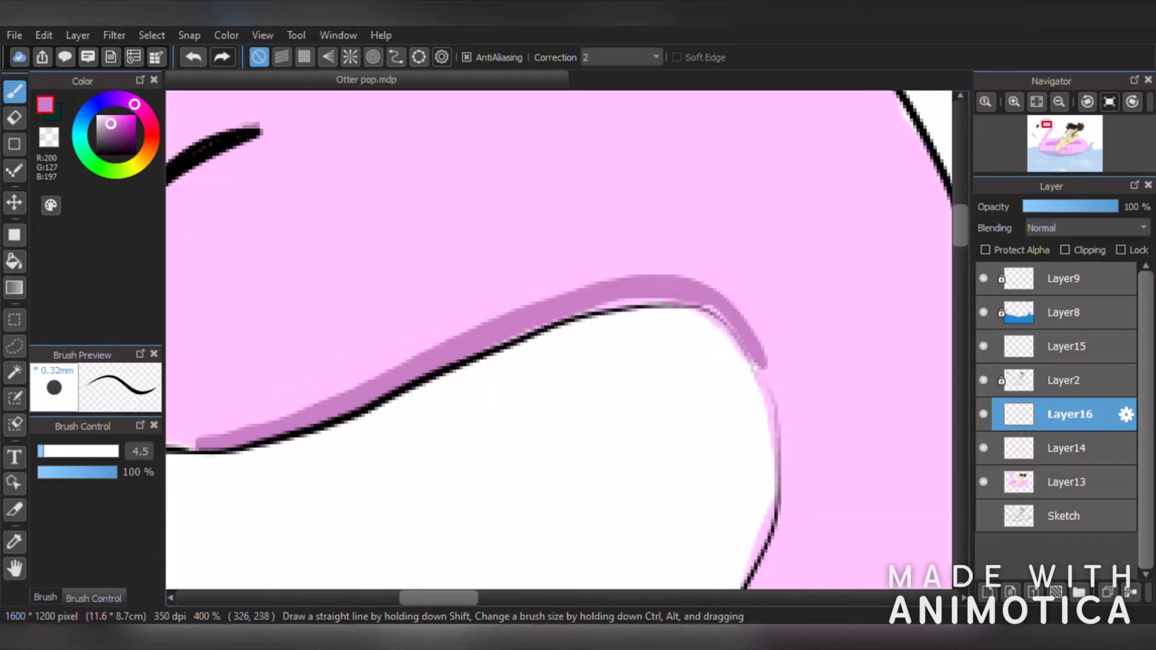
- Paint a darker pink shadow along the float's outer edge beside the base of the flamingo's neck
{"action": "scroll", "coordinate": [666, 299], "scroll_direction": "down", "scroll_amount": 3}
{"action": "scroll", "coordinate": [702, 305], "scroll_direction": "up", "scroll_amount": 1}
{"action": "scroll", "coordinate": [702, 304], "scroll_direction": "up", "scroll_amount": 1}
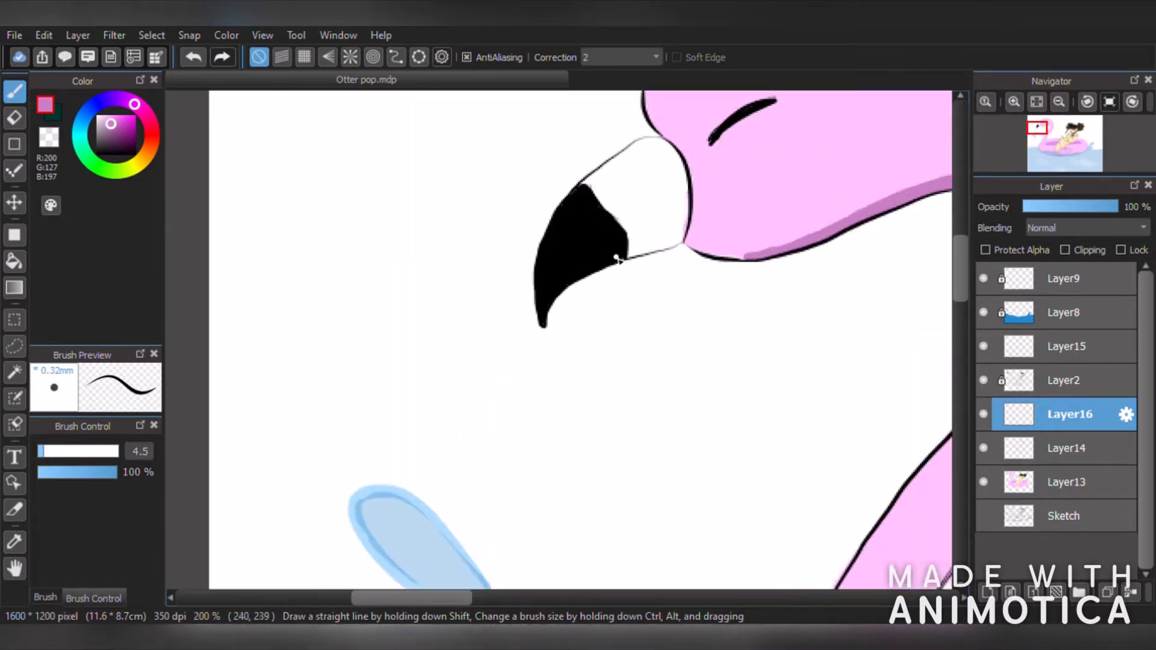
{"action": "scroll", "coordinate": [617, 259], "scroll_direction": "up", "scroll_amount": 1}
{"action": "scroll", "coordinate": [445, 253], "scroll_direction": "down", "scroll_amount": 3}
{"action": "scroll", "coordinate": [602, 473], "scroll_direction": "up", "scroll_amount": 2}
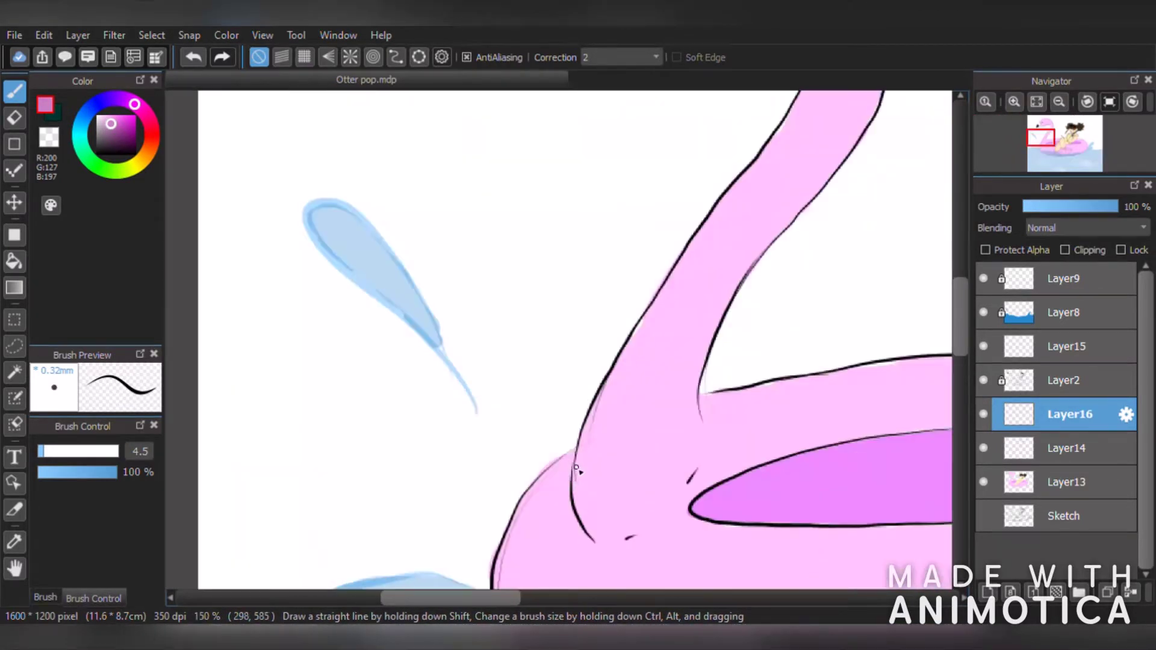
{"action": "scroll", "coordinate": [569, 469], "scroll_direction": "up", "scroll_amount": 3}
{"action": "mouse_move", "coordinate": [587, 429]}
{"action": "left_mouse_down"}
{"action": "mouse_move", "coordinate": [480, 515]}
{"action": "mouse_move", "coordinate": [589, 422]}
{"action": "left_mouse_up"}
{"action": "scroll", "coordinate": [590, 422], "scroll_direction": "down", "scroll_amount": 6}
{"action": "scroll", "coordinate": [590, 421], "scroll_direction": "up", "scroll_amount": 8}
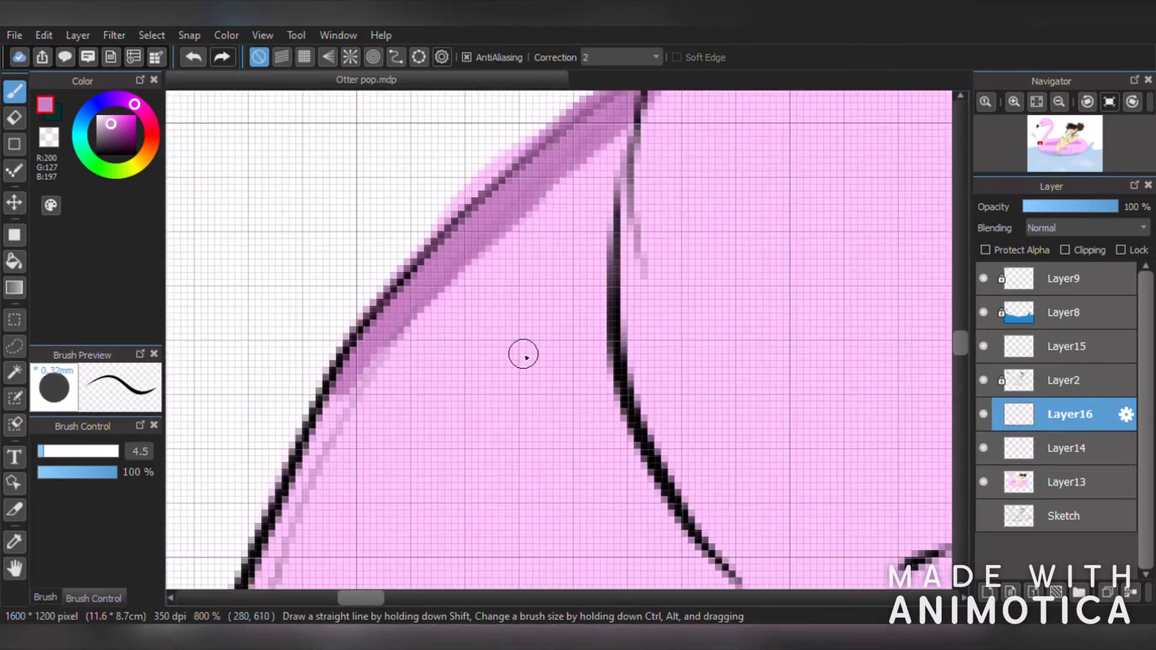
{"action": "left_click_drag", "start_coordinate": [405, 314], "coordinate": [261, 562]}
- Outline the shadow of the girl's two legs across the float's feathered wing in darker pink
{"action": "scroll", "coordinate": [274, 524], "scroll_direction": "down", "scroll_amount": 8}
{"action": "scroll", "coordinate": [277, 532], "scroll_direction": "up", "scroll_amount": 4}
{"action": "scroll", "coordinate": [560, 360], "scroll_direction": "down", "scroll_amount": 1}
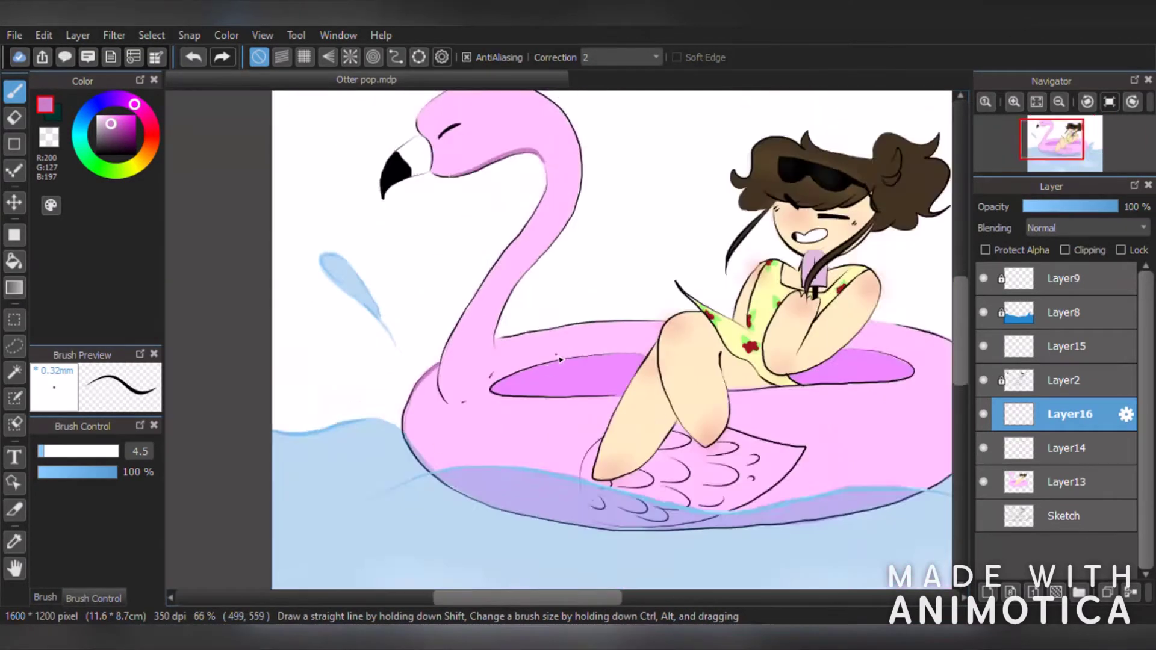
{"action": "scroll", "coordinate": [746, 392], "scroll_direction": "down", "scroll_amount": 1}
{"action": "scroll", "coordinate": [601, 490], "scroll_direction": "up", "scroll_amount": 3}
{"action": "scroll", "coordinate": [613, 501], "scroll_direction": "down", "scroll_amount": 1}
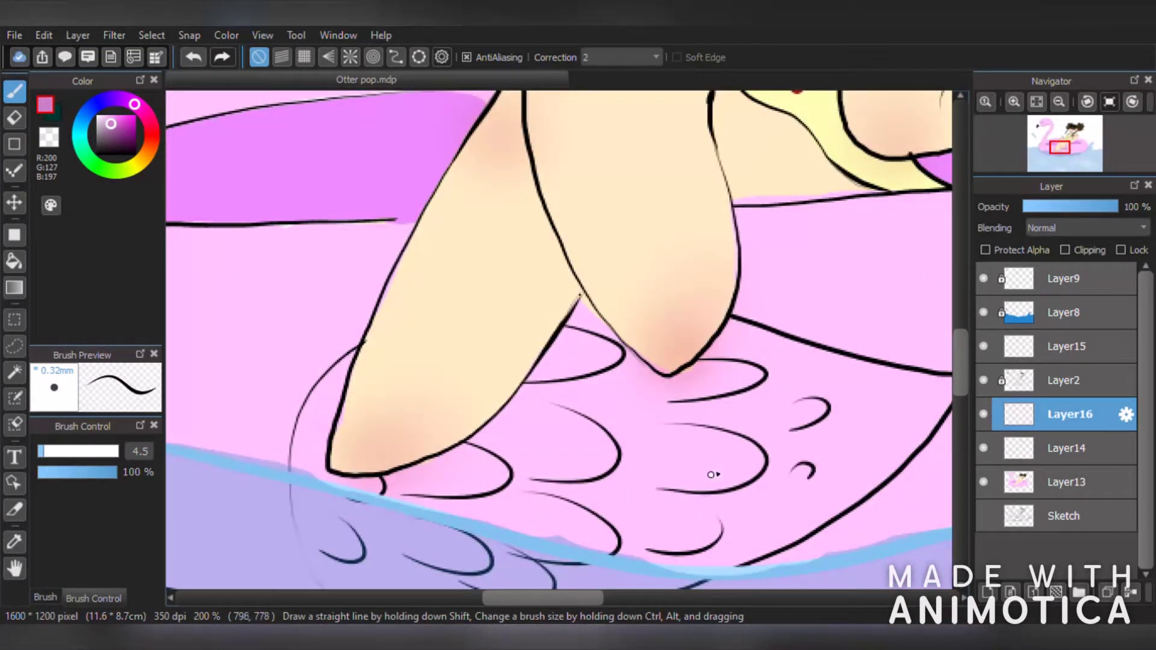
{"action": "mouse_move", "coordinate": [732, 407]}
{"action": "left_mouse_down"}
{"action": "mouse_move", "coordinate": [681, 444]}
{"action": "mouse_move", "coordinate": [512, 488]}
{"action": "mouse_move", "coordinate": [360, 567]}
{"action": "mouse_move", "coordinate": [340, 482]}
{"action": "left_mouse_up"}
{"action": "scroll", "coordinate": [361, 518], "scroll_direction": "down", "scroll_amount": 3}
{"action": "scroll", "coordinate": [381, 547], "scroll_direction": "up", "scroll_amount": 3}
{"action": "scroll", "coordinate": [508, 468], "scroll_direction": "up", "scroll_amount": 1}
{"action": "scroll", "coordinate": [349, 400], "scroll_direction": "down", "scroll_amount": 2}
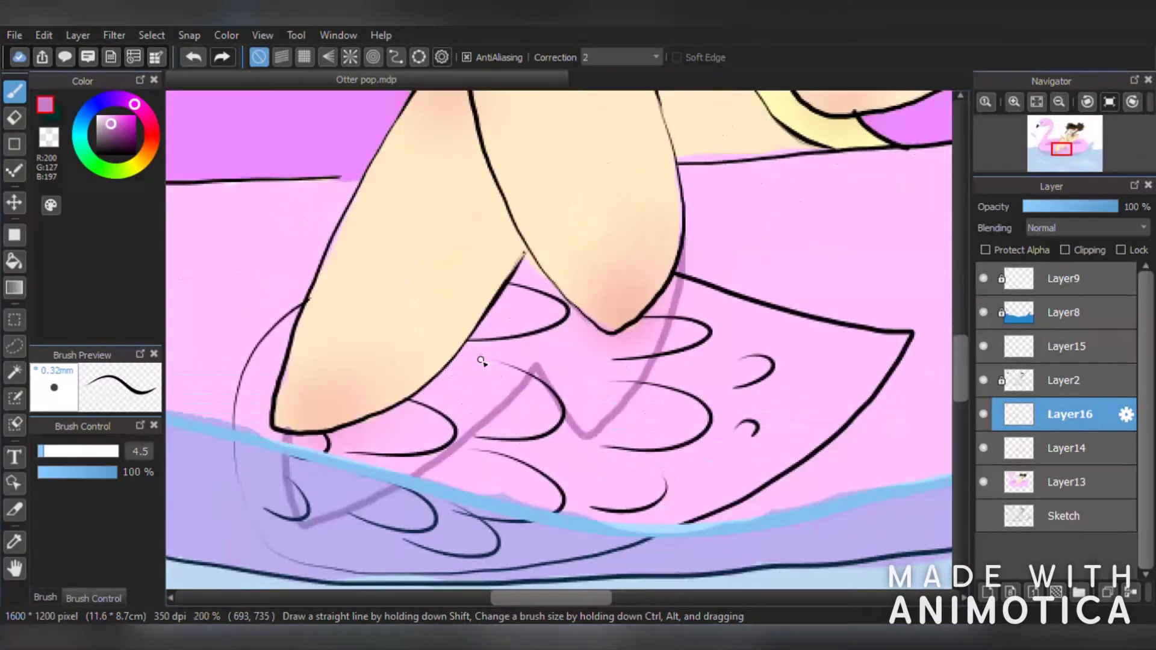
- Hide Layer13 and Layer14 and fill the outlined leg shadow on the wing with the Bucket tool
{"action": "left_click", "coordinate": [984, 481]}
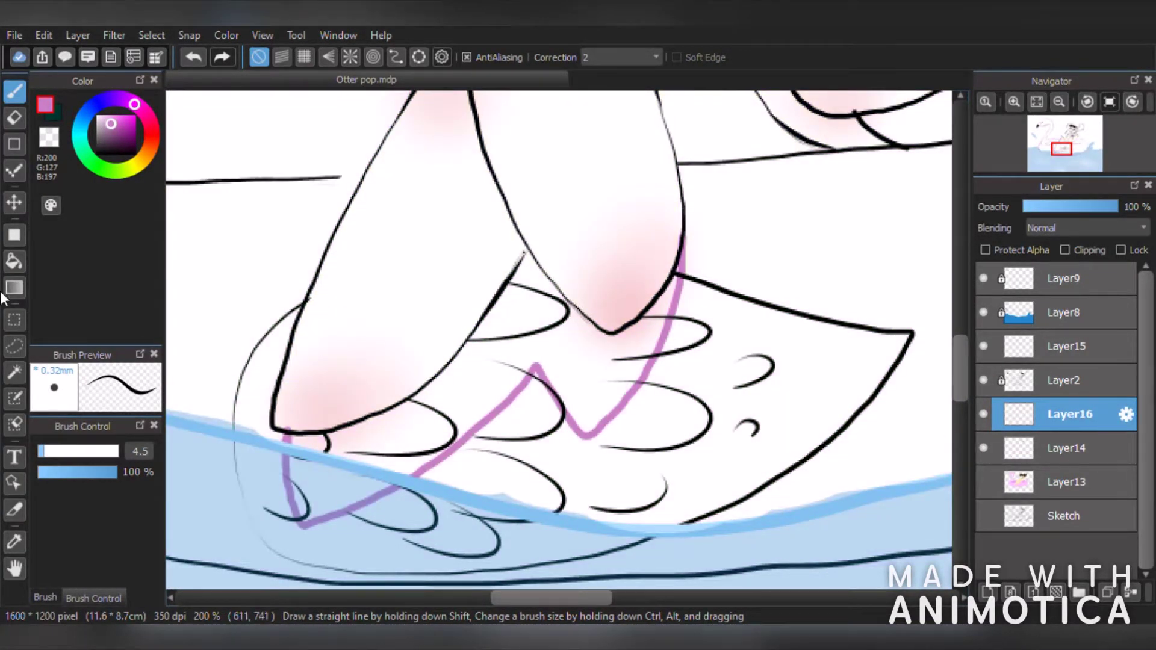
{"action": "left_click", "coordinate": [13, 263]}
{"action": "left_click", "coordinate": [422, 433]}
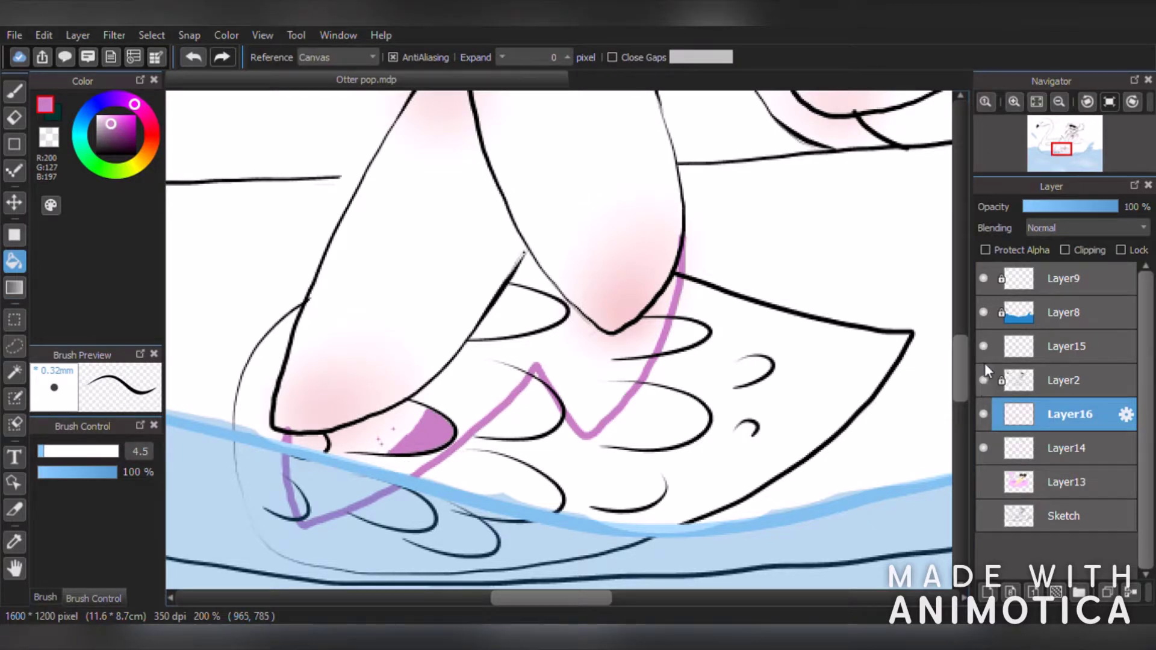
{"action": "left_click", "coordinate": [984, 448]}
{"action": "left_click", "coordinate": [413, 428]}
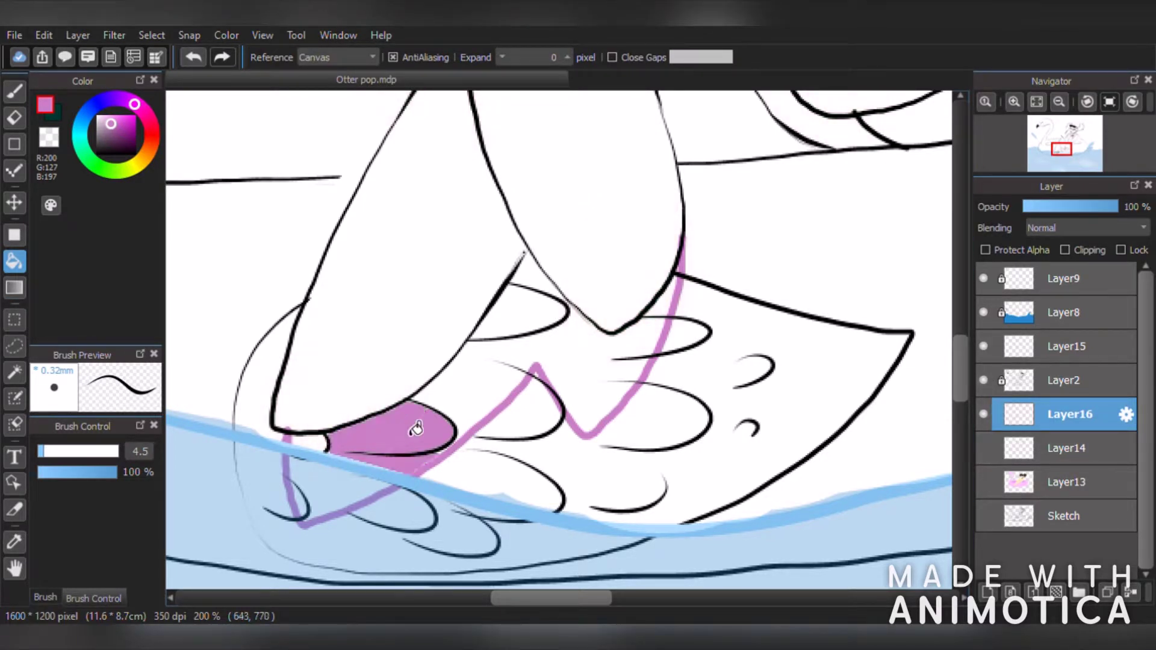
{"action": "left_click", "coordinate": [487, 410]}
{"action": "left_click", "coordinate": [529, 330]}
{"action": "left_click", "coordinate": [530, 274]}
{"action": "left_click", "coordinate": [662, 319]}
{"action": "left_click", "coordinate": [328, 441]}
{"action": "left_click", "coordinate": [343, 483]}
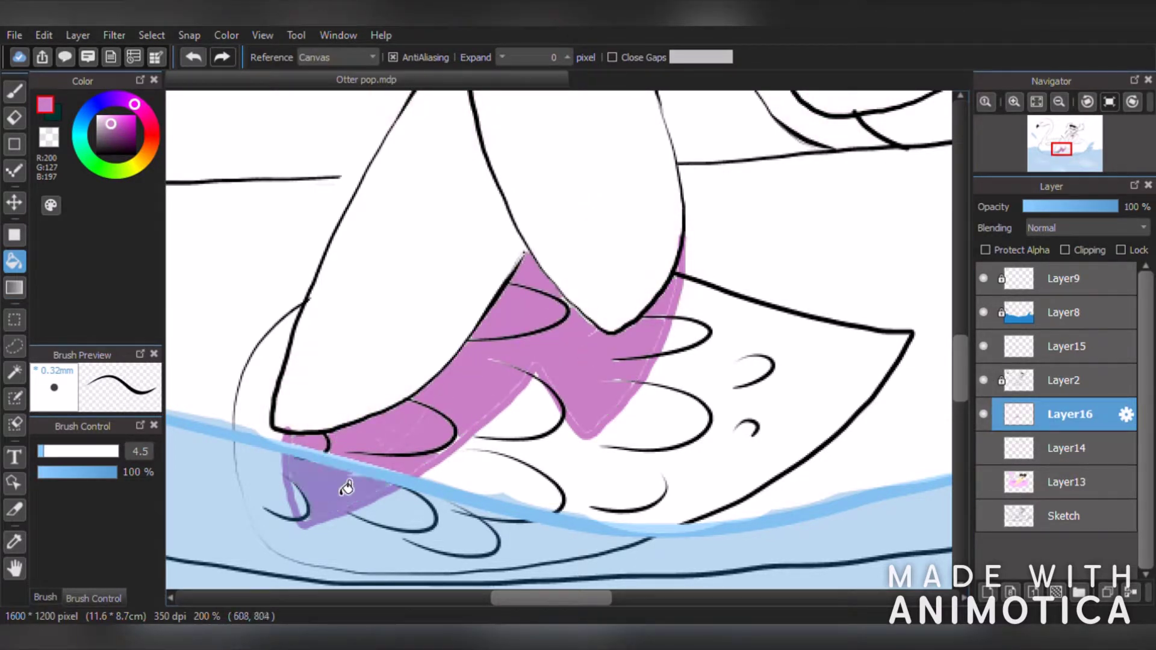
- Fill the small gaps left in the leg shadow and show Layer13 and Layer14 again
{"action": "left_click", "coordinate": [300, 505]}
{"action": "left_click", "coordinate": [310, 516]}
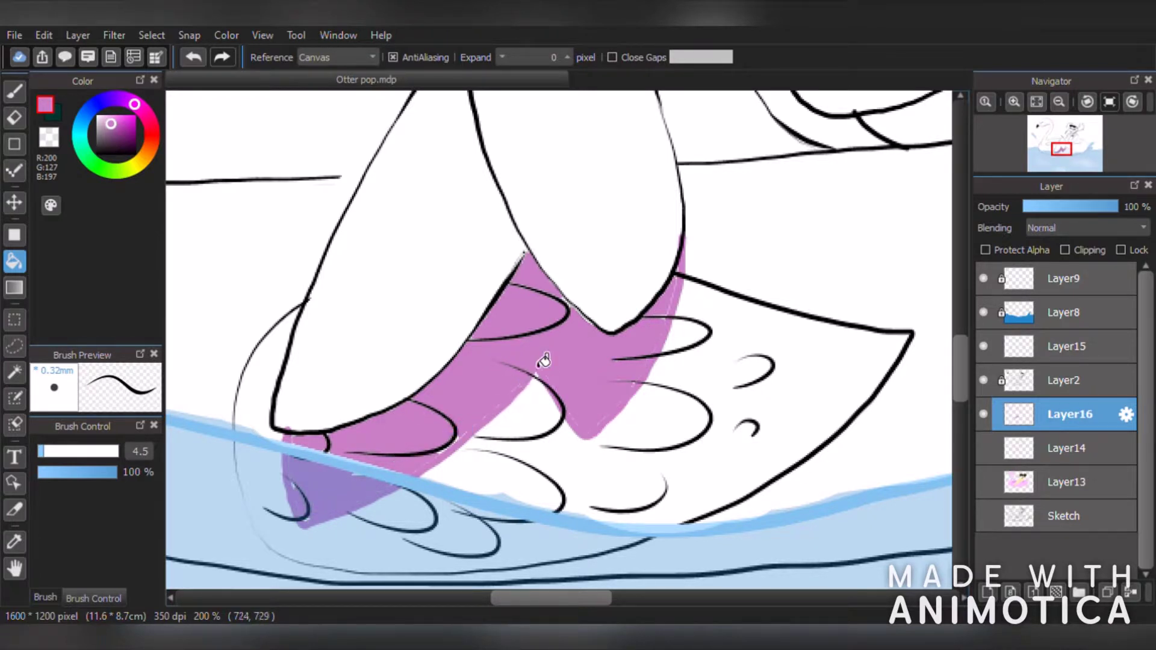
{"action": "left_click", "coordinate": [596, 323]}
{"action": "left_click", "coordinate": [191, 57]}
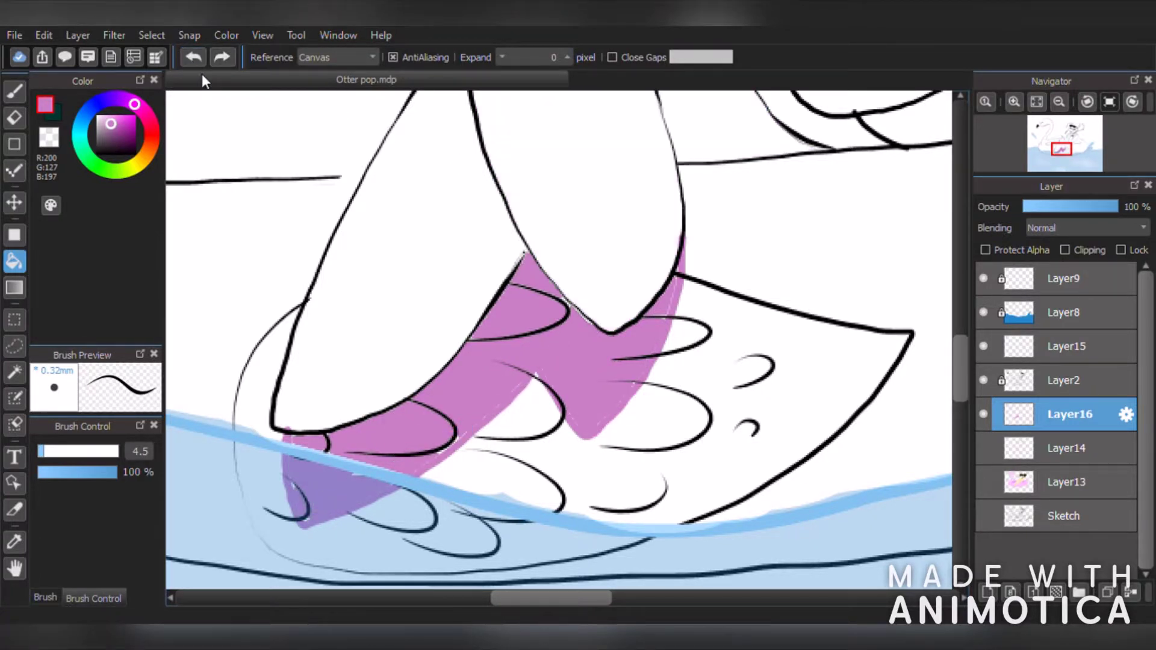
{"action": "left_click", "coordinate": [574, 318]}
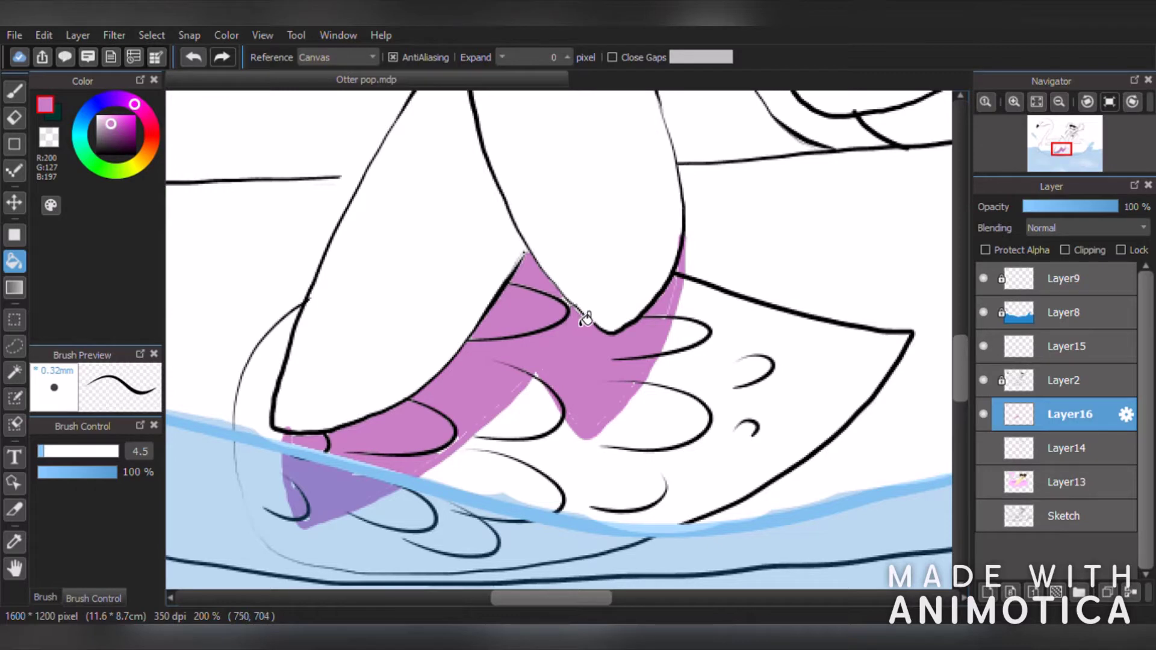
{"action": "scroll", "coordinate": [586, 317], "scroll_direction": "down", "scroll_amount": 8}
{"action": "scroll", "coordinate": [610, 151], "scroll_direction": "up", "scroll_amount": 5}
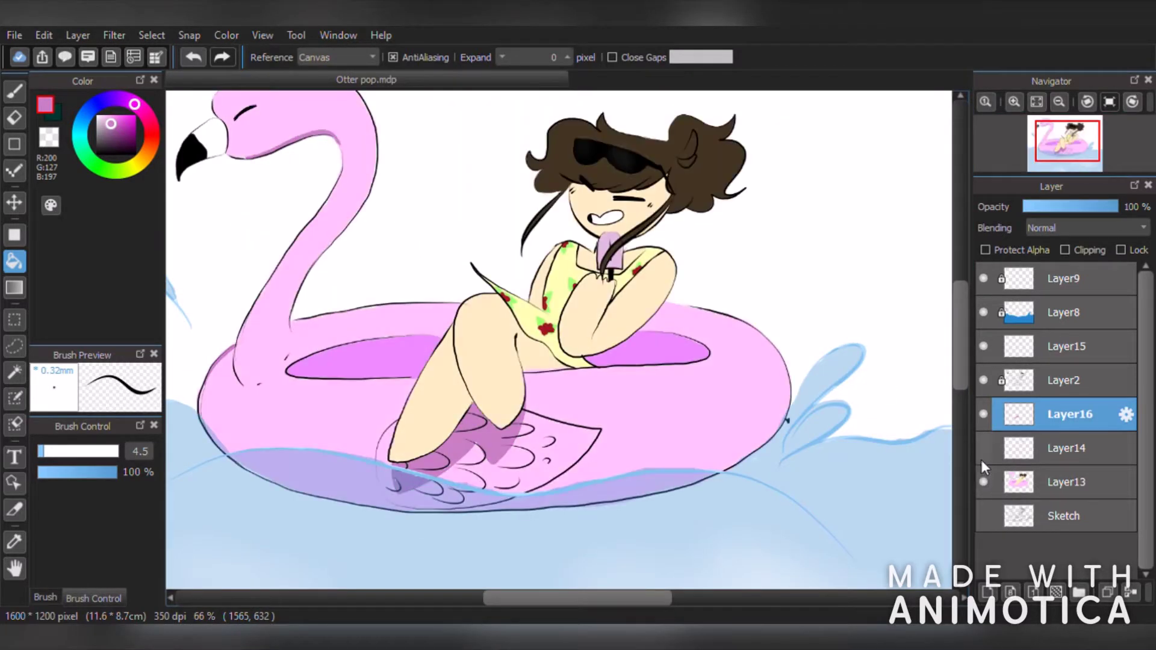
- Outline a rounded shadow on the float below the girl's seat and elbow and fill it with darker pink
{"action": "scroll", "coordinate": [611, 243], "scroll_direction": "up", "scroll_amount": 3}
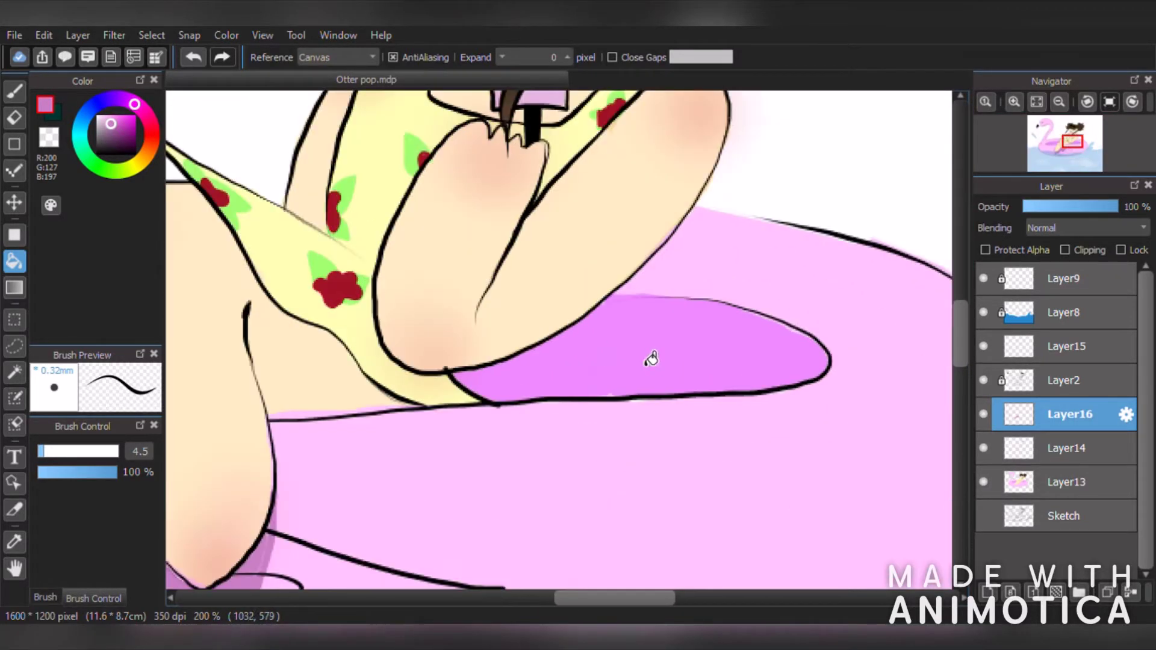
{"action": "left_click", "coordinate": [15, 91]}
{"action": "mouse_move", "coordinate": [605, 402]}
{"action": "left_mouse_down"}
{"action": "mouse_move", "coordinate": [416, 455]}
{"action": "mouse_move", "coordinate": [412, 411]}
{"action": "left_mouse_up"}
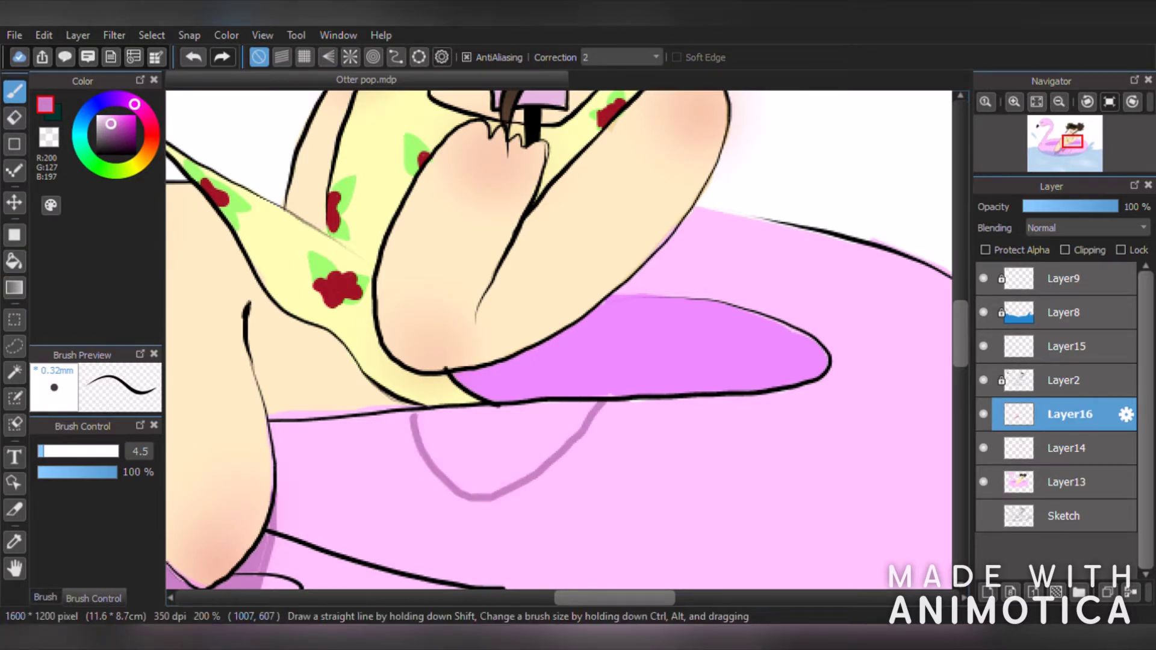
{"action": "left_click", "coordinate": [14, 261]}
{"action": "left_click", "coordinate": [526, 489]}
{"action": "key", "text": "b"}
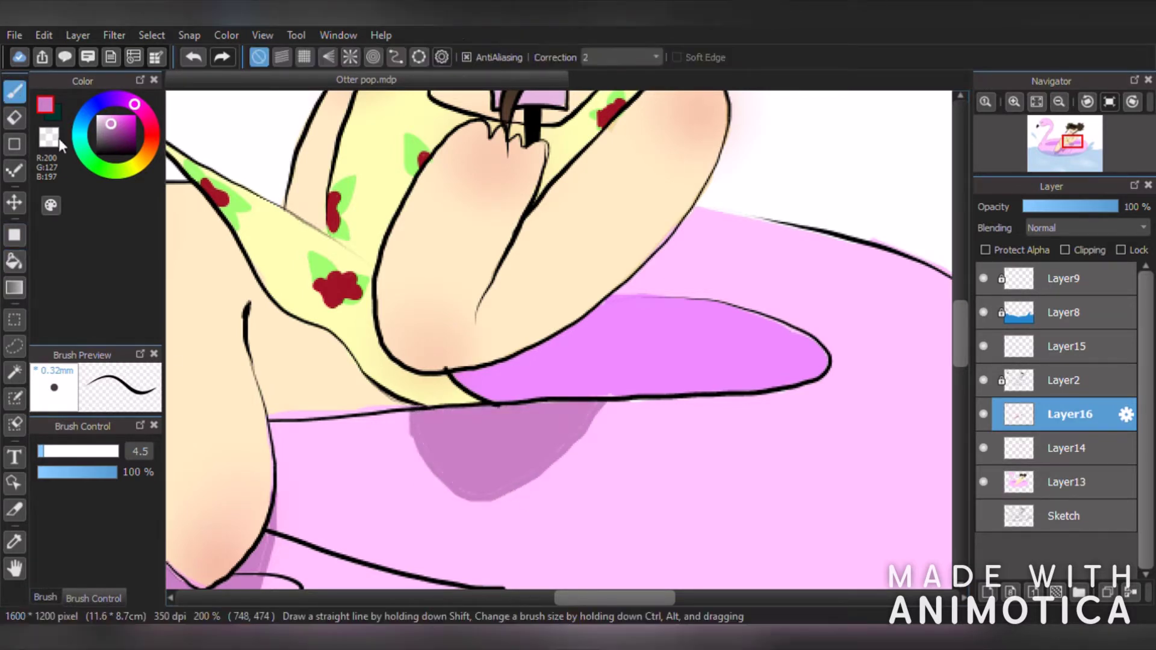
{"action": "scroll", "coordinate": [376, 428], "scroll_direction": "down", "scroll_amount": 6}
{"action": "scroll", "coordinate": [377, 429], "scroll_direction": "up", "scroll_amount": 2}
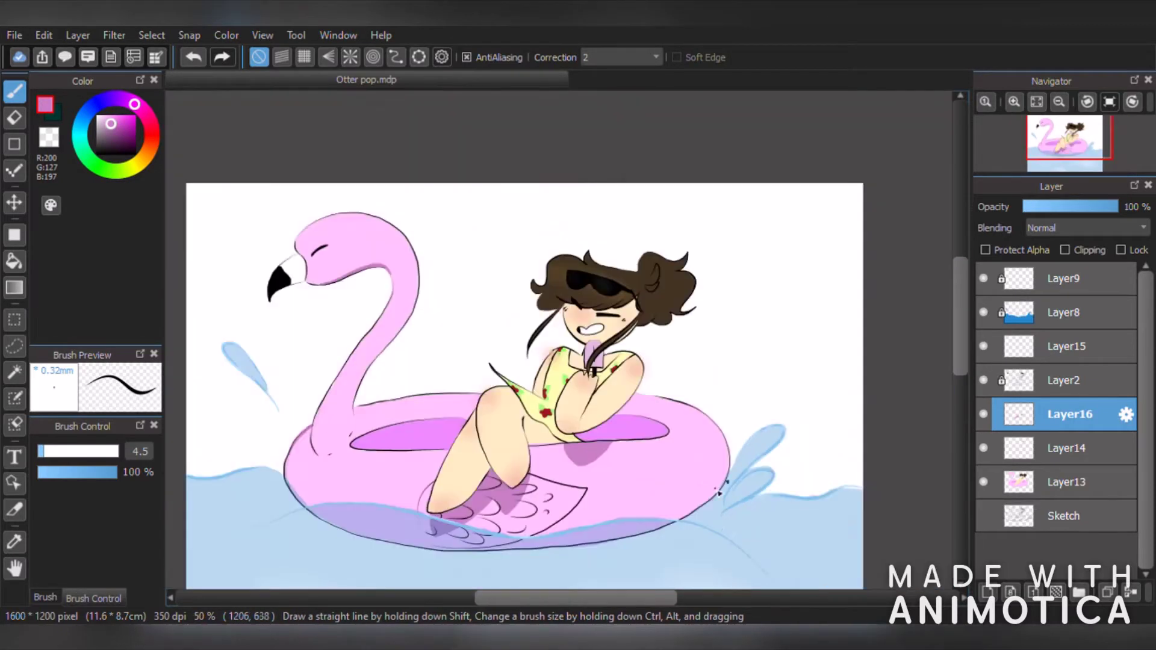
{"action": "scroll", "coordinate": [741, 536], "scroll_direction": "up", "scroll_amount": 5}
{"action": "mouse_move", "coordinate": [643, 147]}
{"action": "left_mouse_down"}
{"action": "mouse_move", "coordinate": [410, 389]}
{"action": "mouse_move", "coordinate": [629, 175]}
{"action": "left_mouse_up"}
{"action": "scroll", "coordinate": [564, 261], "scroll_direction": "down", "scroll_amount": 4}
{"action": "scroll", "coordinate": [508, 279], "scroll_direction": "down", "scroll_amount": 2}
{"action": "scroll", "coordinate": [694, 251], "scroll_direction": "up", "scroll_amount": 1}
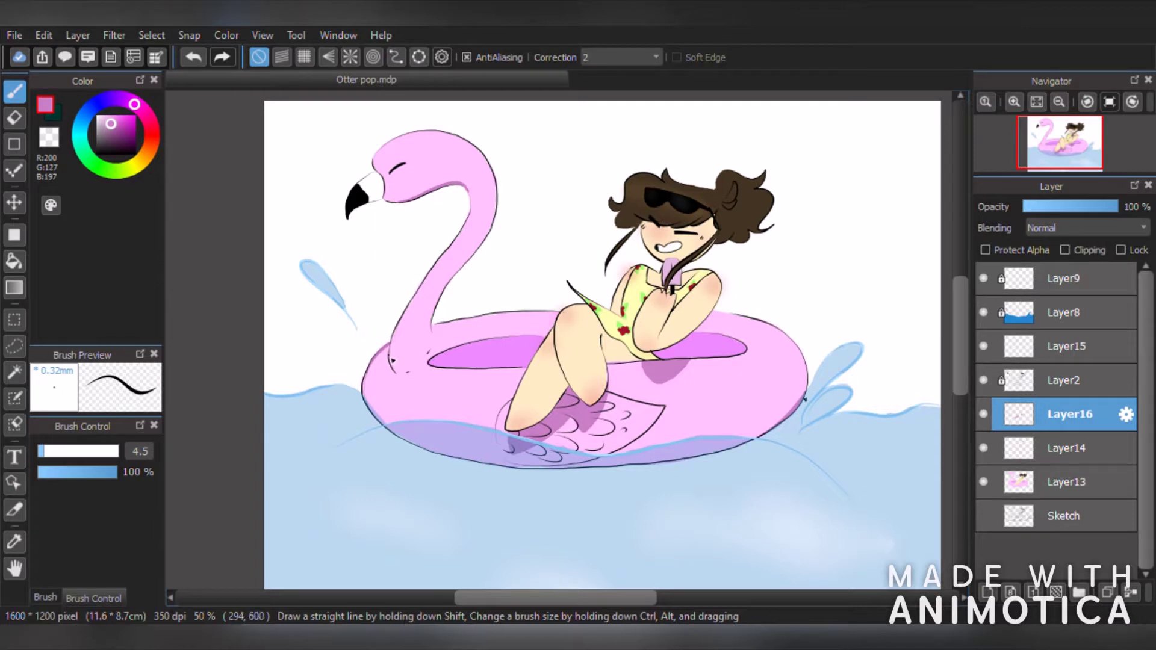
- Shade one side of the girl's ice pop in darker pink and lower Layer16's opacity to 37 %
{"action": "scroll", "coordinate": [678, 274], "scroll_direction": "up", "scroll_amount": 6}
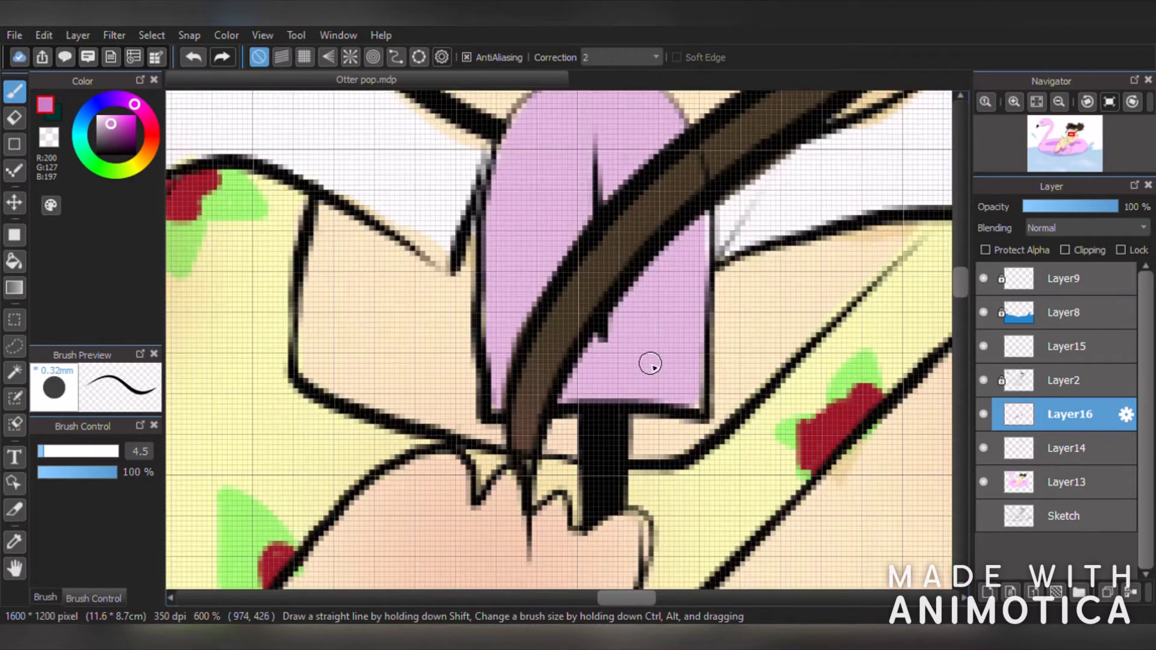
{"action": "scroll", "coordinate": [651, 364], "scroll_direction": "down", "scroll_amount": 3}
{"action": "scroll", "coordinate": [645, 256], "scroll_direction": "up", "scroll_amount": 3}
{"action": "mouse_move", "coordinate": [608, 306]}
{"action": "left_mouse_down"}
{"action": "mouse_move", "coordinate": [689, 369]}
{"action": "mouse_move", "coordinate": [651, 308]}
{"action": "left_mouse_up"}
{"action": "left_click", "coordinate": [187, 61]}
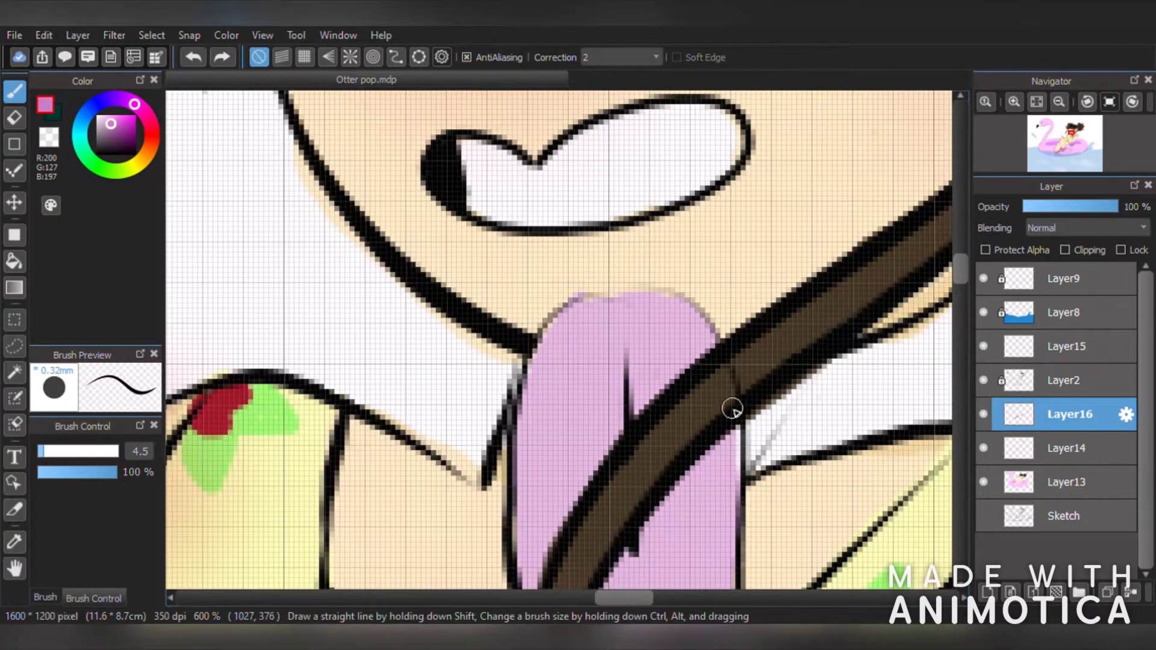
{"action": "mouse_move", "coordinate": [577, 305]}
{"action": "left_mouse_down"}
{"action": "mouse_move", "coordinate": [656, 387]}
{"action": "mouse_move", "coordinate": [651, 335]}
{"action": "mouse_move", "coordinate": [664, 344]}
{"action": "left_mouse_up"}
{"action": "mouse_move", "coordinate": [696, 472]}
{"action": "left_mouse_down"}
{"action": "mouse_move", "coordinate": [726, 569]}
{"action": "mouse_move", "coordinate": [716, 462]}
{"action": "left_mouse_up"}
{"action": "scroll", "coordinate": [715, 462], "scroll_direction": "down", "scroll_amount": 5}
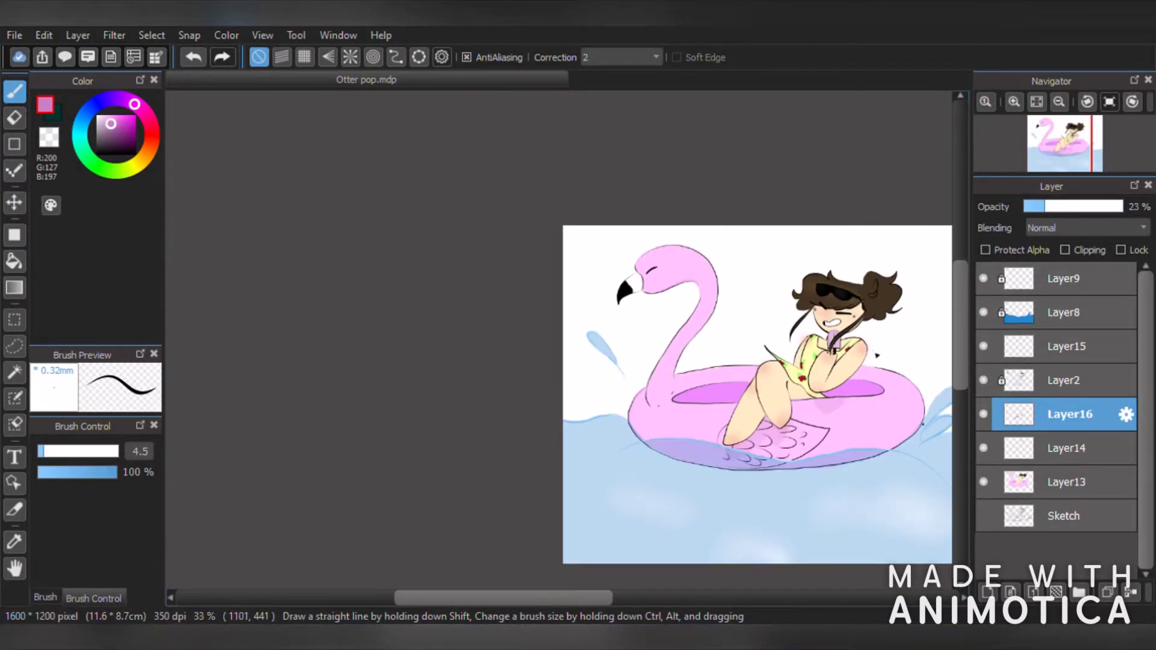
{"action": "scroll", "coordinate": [877, 356], "scroll_direction": "up", "scroll_amount": 2}
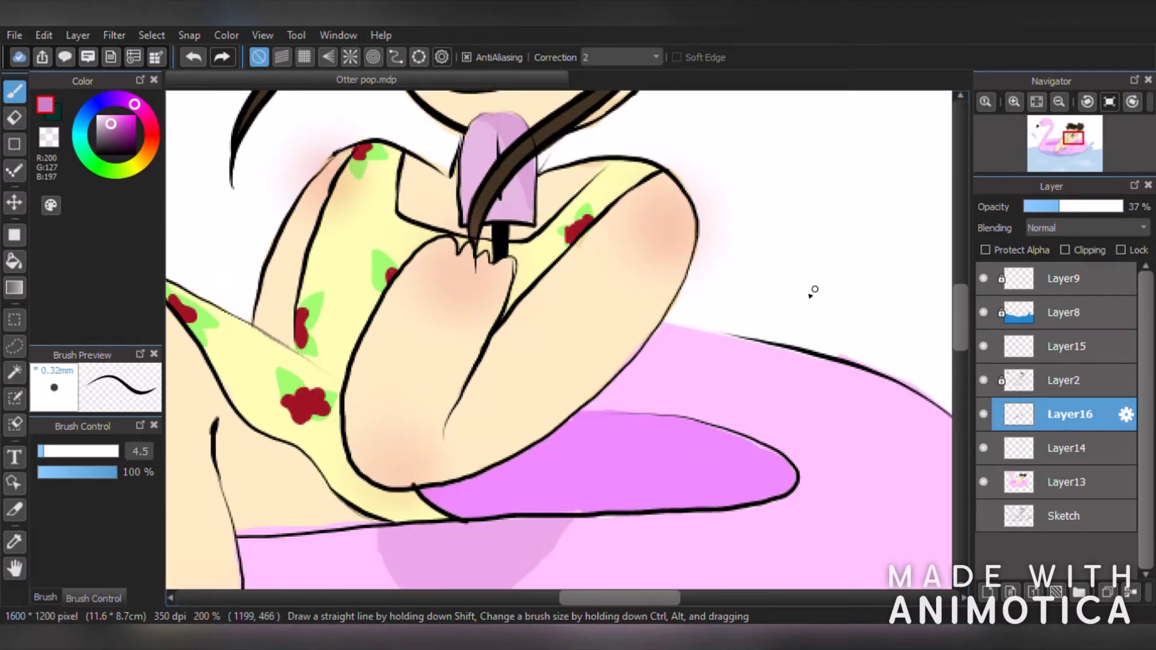
- Sample the skin tone, darken it to R211 G190 B148, and shade the crease between the girl's forearm and upper arm
{"action": "left_click", "coordinate": [205, 354], "text": "alt"}
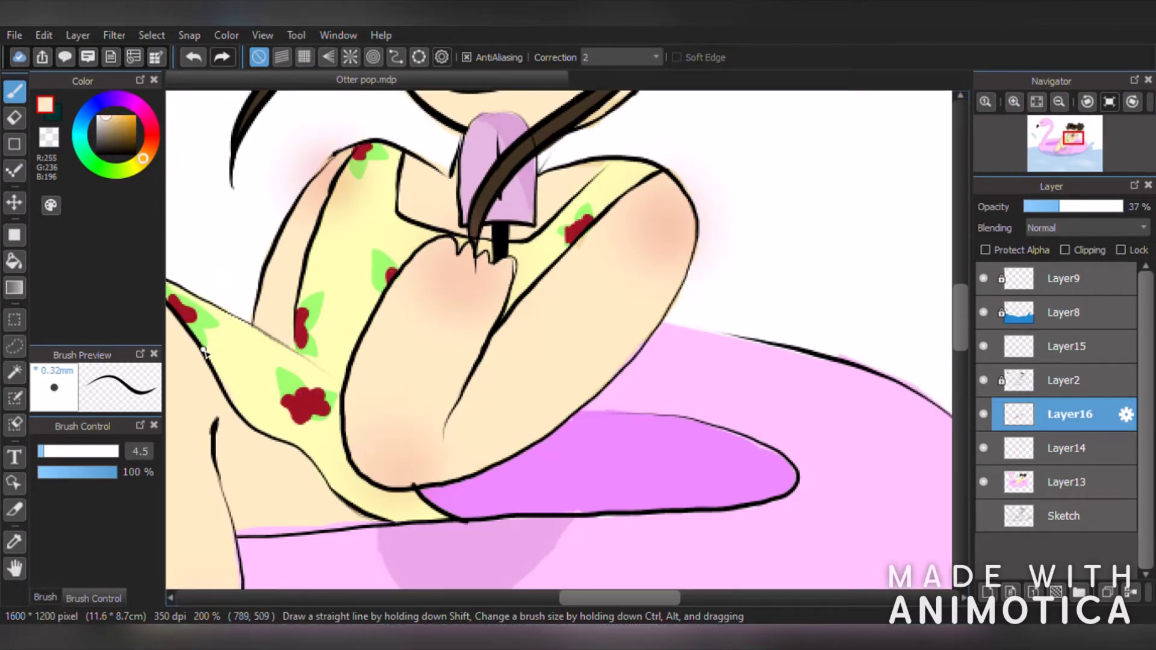
{"action": "left_click", "coordinate": [108, 122]}
{"action": "scroll", "coordinate": [443, 305], "scroll_direction": "up", "scroll_amount": 1}
{"action": "left_click_drag", "start_coordinate": [508, 376], "coordinate": [452, 499]}
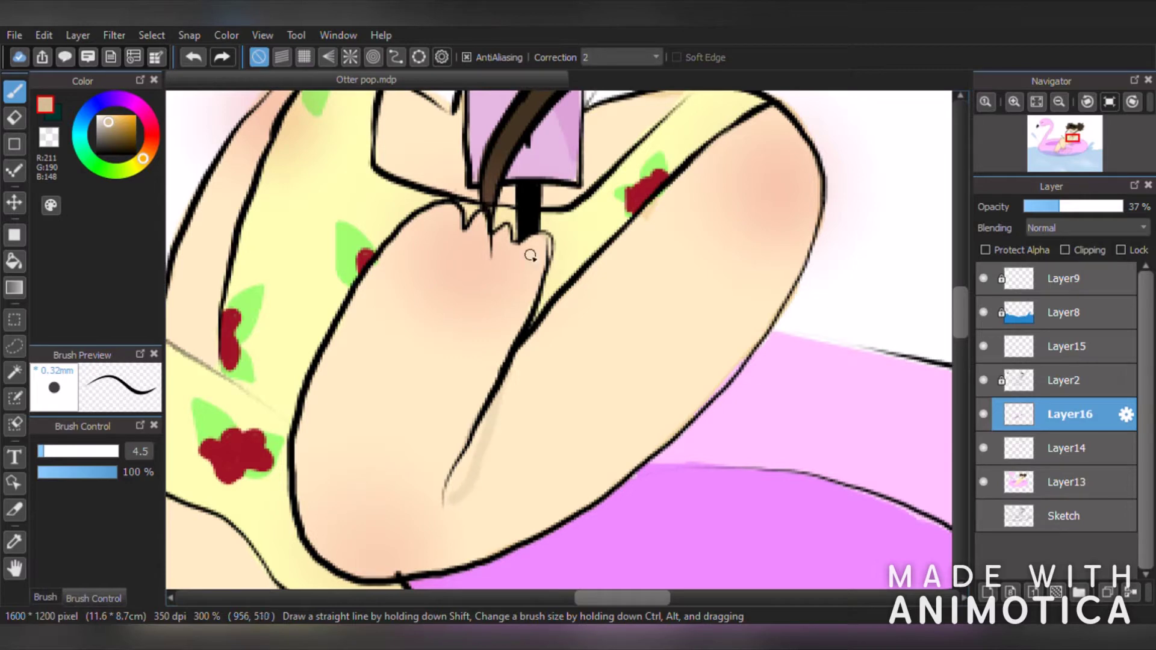
{"action": "mouse_move", "coordinate": [473, 450]}
{"action": "left_mouse_down"}
{"action": "mouse_move", "coordinate": [442, 500]}
{"action": "mouse_move", "coordinate": [480, 427]}
{"action": "left_mouse_up"}
{"action": "scroll", "coordinate": [505, 400], "scroll_direction": "down", "scroll_amount": 2}
{"action": "scroll", "coordinate": [472, 353], "scroll_direction": "up", "scroll_amount": 1}
{"action": "scroll", "coordinate": [556, 388], "scroll_direction": "right", "scroll_amount": 2}
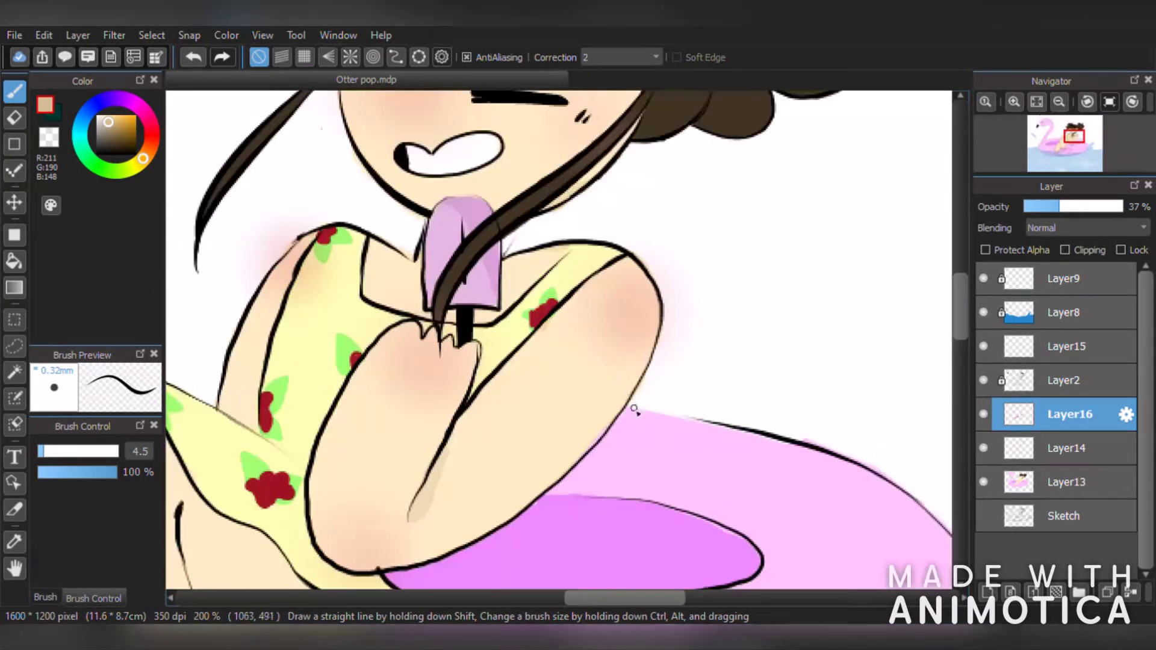
- Paint a rounded skin shadow behind the front thigh, between the leg line and the float's rim
{"action": "scroll", "coordinate": [644, 316], "scroll_direction": "down", "scroll_amount": 2}
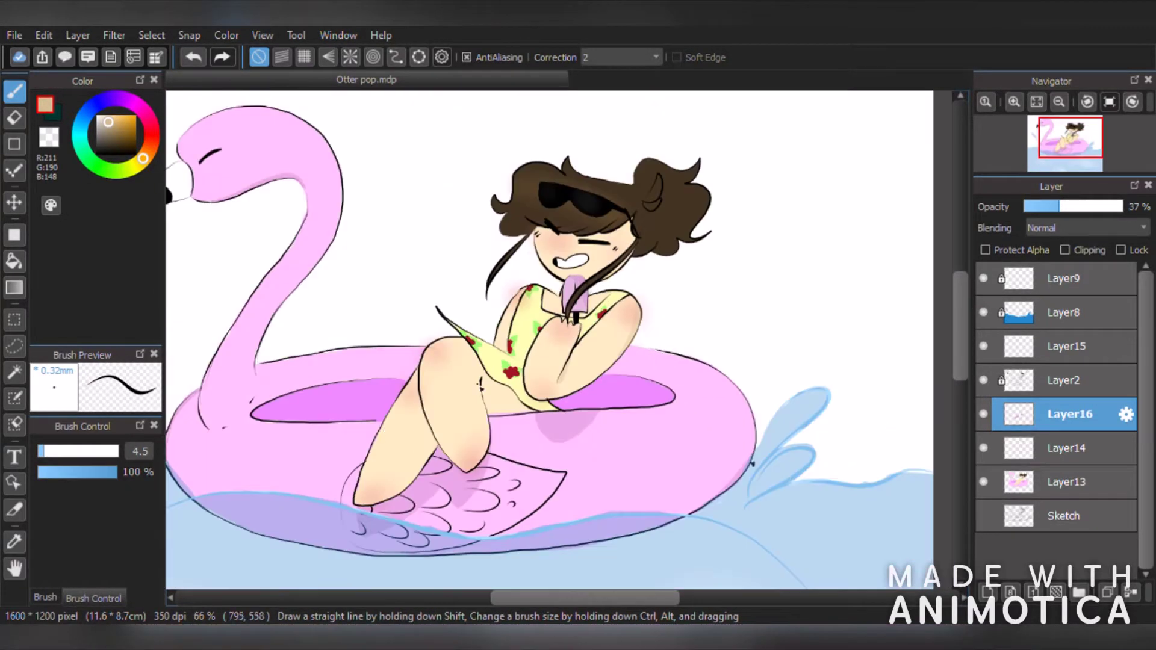
{"action": "scroll", "coordinate": [476, 428], "scroll_direction": "up", "scroll_amount": 2}
{"action": "scroll", "coordinate": [575, 232], "scroll_direction": "up", "scroll_amount": 3}
{"action": "mouse_move", "coordinate": [463, 231]}
{"action": "left_mouse_down"}
{"action": "mouse_move", "coordinate": [557, 426]}
{"action": "mouse_move", "coordinate": [501, 451]}
{"action": "left_mouse_up"}
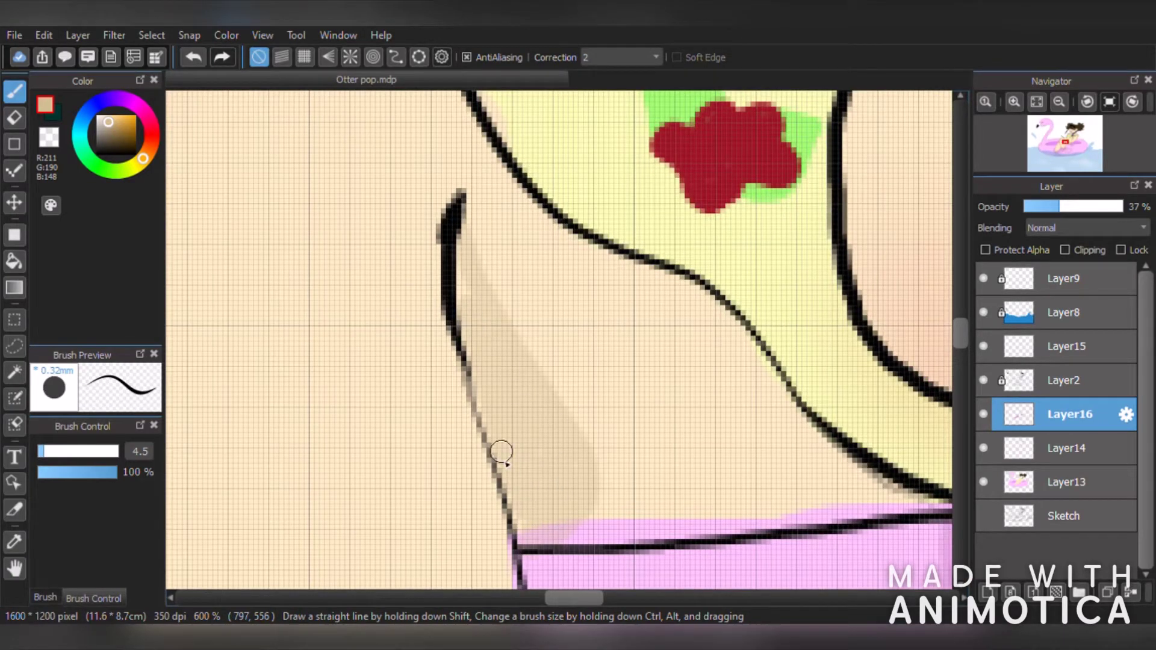
{"action": "scroll", "coordinate": [529, 431], "scroll_direction": "down", "scroll_amount": 4}
- Paint a skin shadow on the thigh along the edge of the yellow swimsuit
{"action": "scroll", "coordinate": [512, 358], "scroll_direction": "up", "scroll_amount": 1}
{"action": "left_click_drag", "start_coordinate": [485, 320], "coordinate": [655, 500]}
{"action": "scroll", "coordinate": [684, 506], "scroll_direction": "up", "scroll_amount": 2}
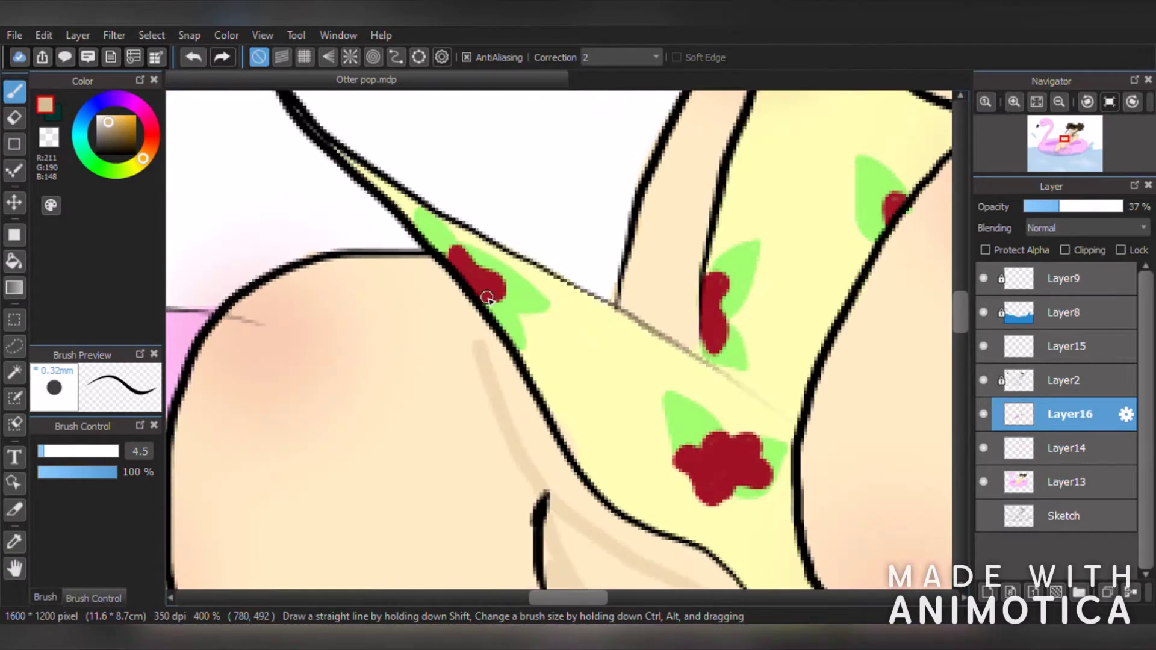
{"action": "mouse_move", "coordinate": [445, 280]}
{"action": "left_mouse_down"}
{"action": "mouse_move", "coordinate": [602, 517]}
{"action": "mouse_move", "coordinate": [666, 546]}
{"action": "left_mouse_up"}
{"action": "scroll", "coordinate": [819, 482], "scroll_direction": "down", "scroll_amount": 3}
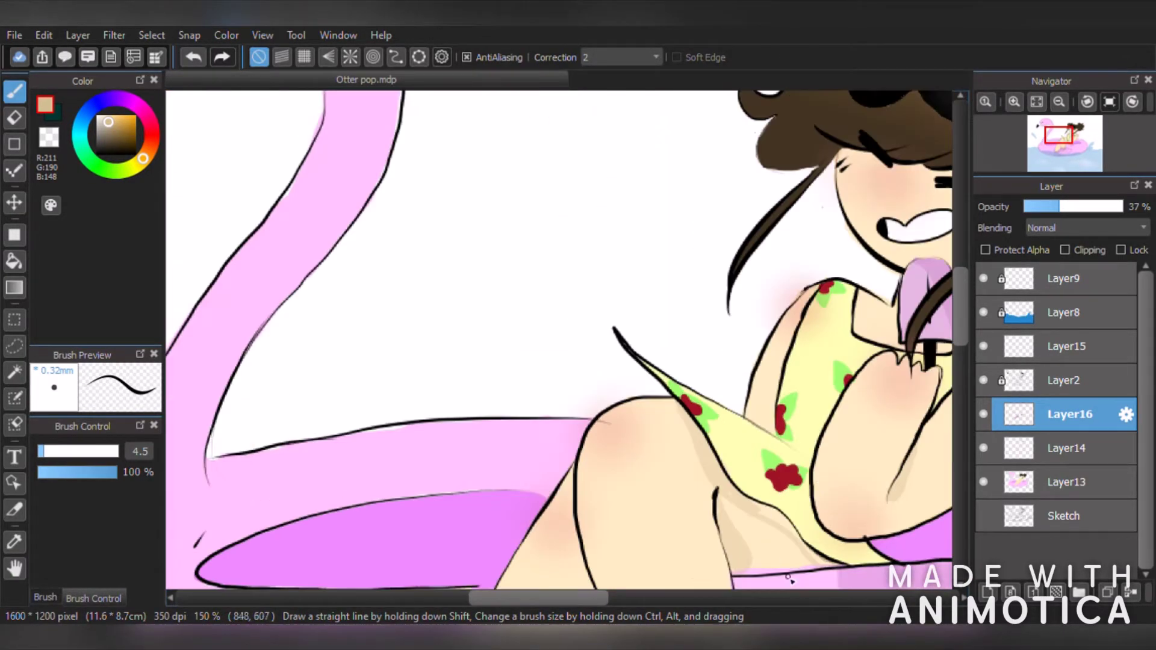
{"action": "scroll", "coordinate": [835, 566], "scroll_direction": "up", "scroll_amount": 2}
{"action": "mouse_move", "coordinate": [682, 452]}
{"action": "left_mouse_down"}
{"action": "mouse_move", "coordinate": [711, 459]}
{"action": "mouse_move", "coordinate": [789, 542]}
{"action": "left_mouse_up"}
- Outline the front leg's shadow on the far leg, fill it with the Bucket tool, and brush over the remaining gaps
{"action": "scroll", "coordinate": [804, 555], "scroll_direction": "down", "scroll_amount": 4}
{"action": "scroll", "coordinate": [786, 512], "scroll_direction": "down", "scroll_amount": 2}
{"action": "scroll", "coordinate": [815, 546], "scroll_direction": "up", "scroll_amount": 4}
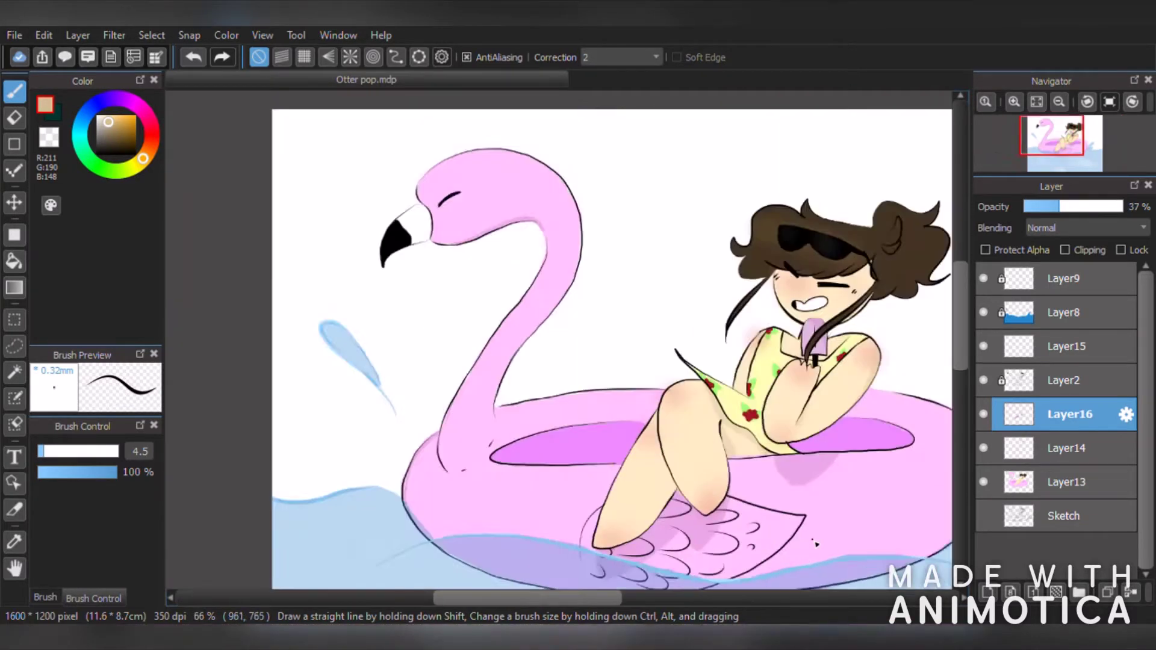
{"action": "scroll", "coordinate": [386, 217], "scroll_direction": "down", "scroll_amount": 3}
{"action": "scroll", "coordinate": [265, 112], "scroll_direction": "up", "scroll_amount": 3}
{"action": "scroll", "coordinate": [587, 241], "scroll_direction": "down", "scroll_amount": 3}
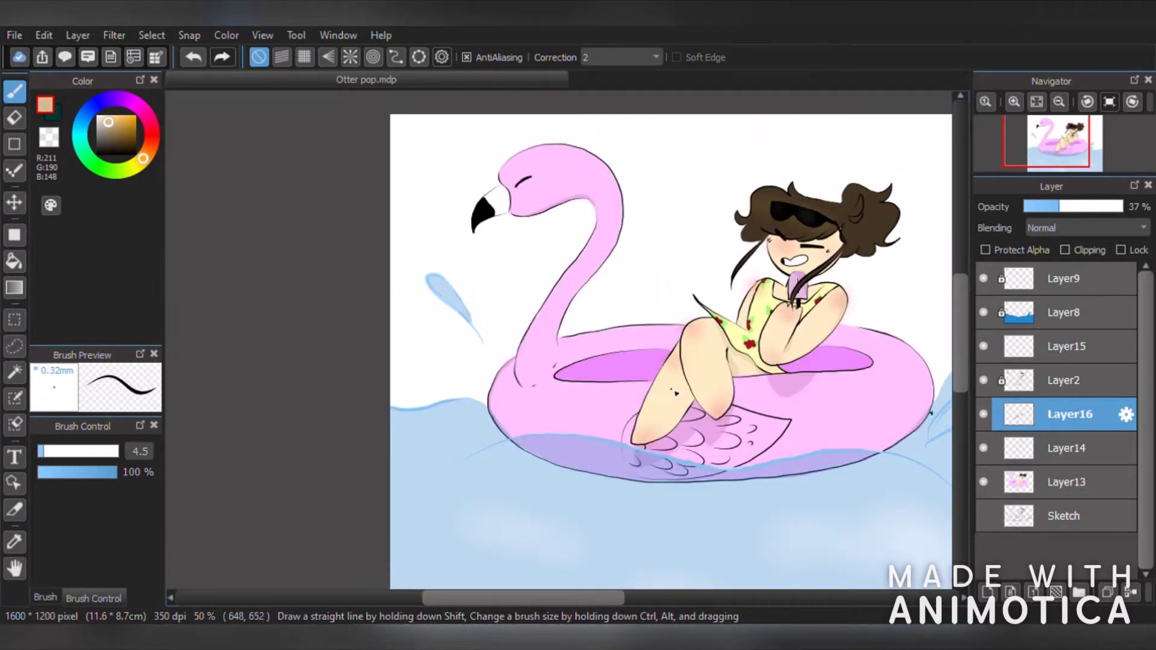
{"action": "scroll", "coordinate": [701, 279], "scroll_direction": "up", "scroll_amount": 3}
{"action": "mouse_move", "coordinate": [660, 236]}
{"action": "left_mouse_down"}
{"action": "mouse_move", "coordinate": [662, 421]}
{"action": "mouse_move", "coordinate": [713, 421]}
{"action": "left_mouse_up"}
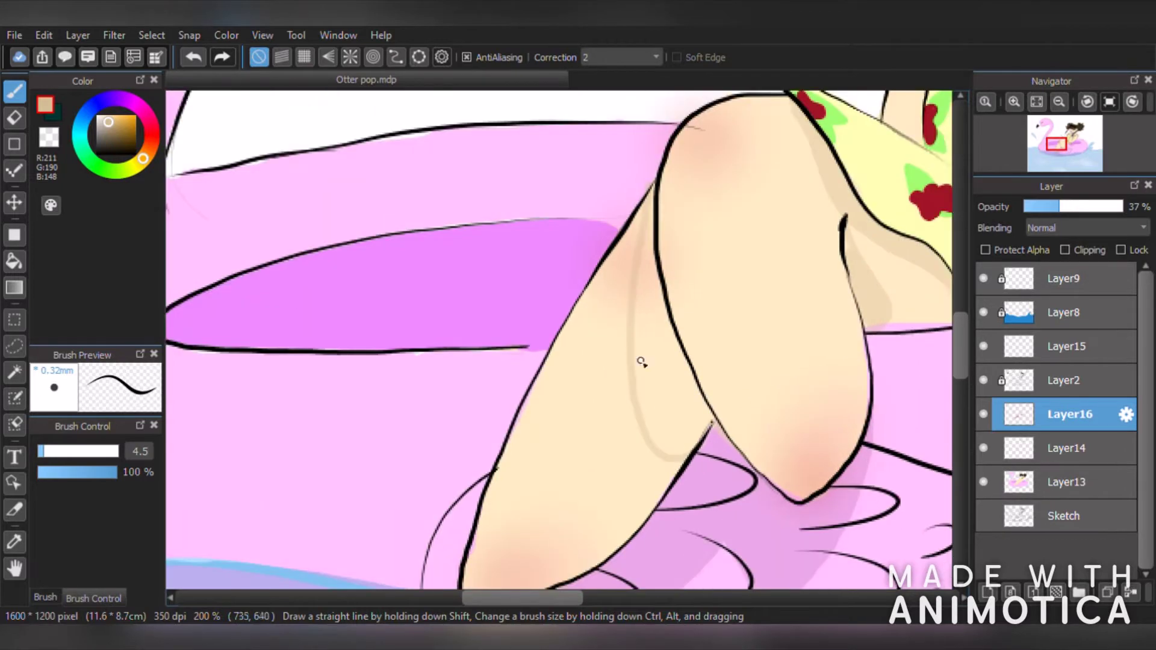
{"action": "key", "text": "g"}
{"action": "left_click", "coordinate": [670, 370]}
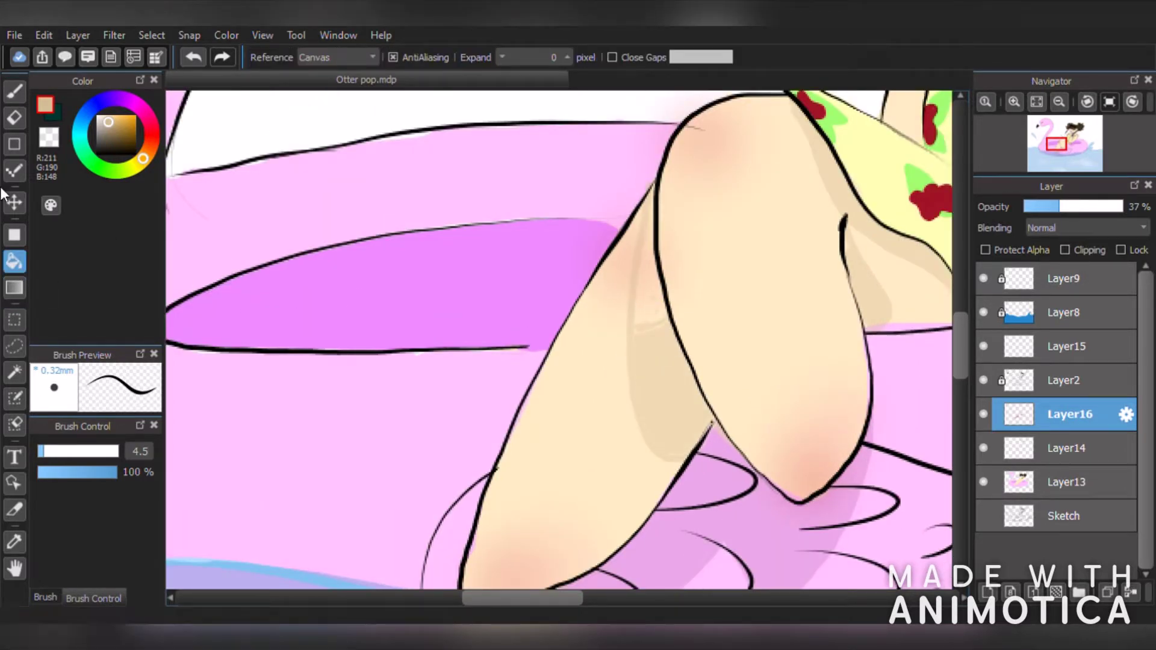
{"action": "key", "text": "b"}
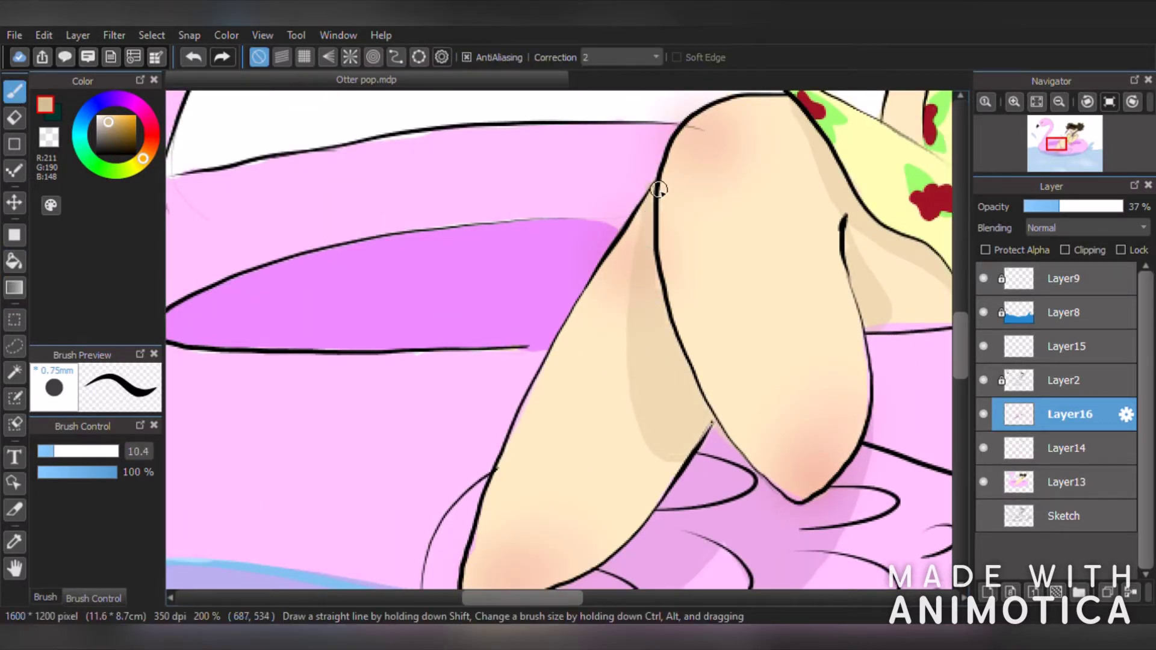
- Paint a skin shadow down the side of the girl's face beside the ponytail, undoing the first stroke
{"action": "scroll", "coordinate": [659, 189], "scroll_direction": "down", "scroll_amount": 2}
{"action": "scroll", "coordinate": [777, 150], "scroll_direction": "up", "scroll_amount": 3}
{"action": "left_click_drag", "start_coordinate": [643, 597], "coordinate": [676, 597]}
{"action": "left_click_drag", "start_coordinate": [602, 124], "coordinate": [447, 454]}
{"action": "left_click", "coordinate": [189, 60]}
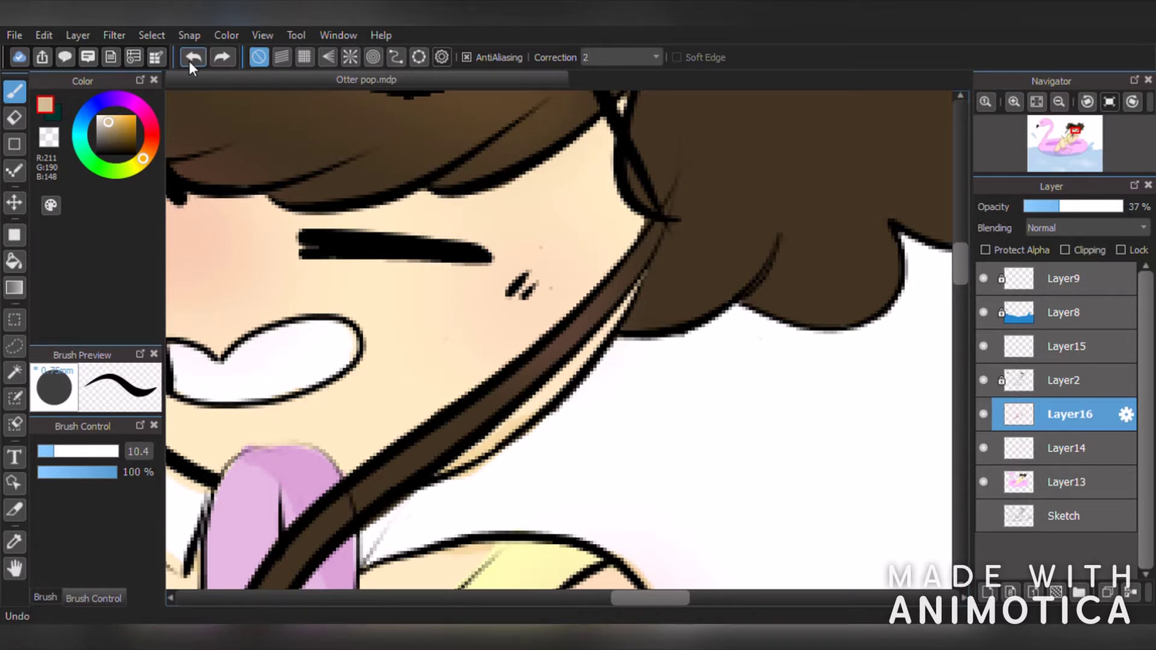
{"action": "mouse_move", "coordinate": [530, 210]}
{"action": "left_mouse_down"}
{"action": "mouse_move", "coordinate": [518, 336]}
{"action": "mouse_move", "coordinate": [622, 238]}
{"action": "mouse_move", "coordinate": [519, 209]}
{"action": "mouse_move", "coordinate": [537, 187]}
{"action": "mouse_move", "coordinate": [599, 186]}
{"action": "left_mouse_up"}
{"action": "mouse_move", "coordinate": [495, 266]}
{"action": "left_mouse_down"}
{"action": "mouse_move", "coordinate": [490, 392]}
{"action": "mouse_move", "coordinate": [627, 285]}
{"action": "left_mouse_up"}
- Erase the face shadow that spills over the hair and clean up its inner edge on the cheek
{"action": "key", "text": "e"}
{"action": "mouse_move", "coordinate": [560, 352]}
{"action": "left_mouse_down"}
{"action": "mouse_move", "coordinate": [616, 278]}
{"action": "mouse_move", "coordinate": [488, 400]}
{"action": "left_mouse_up"}
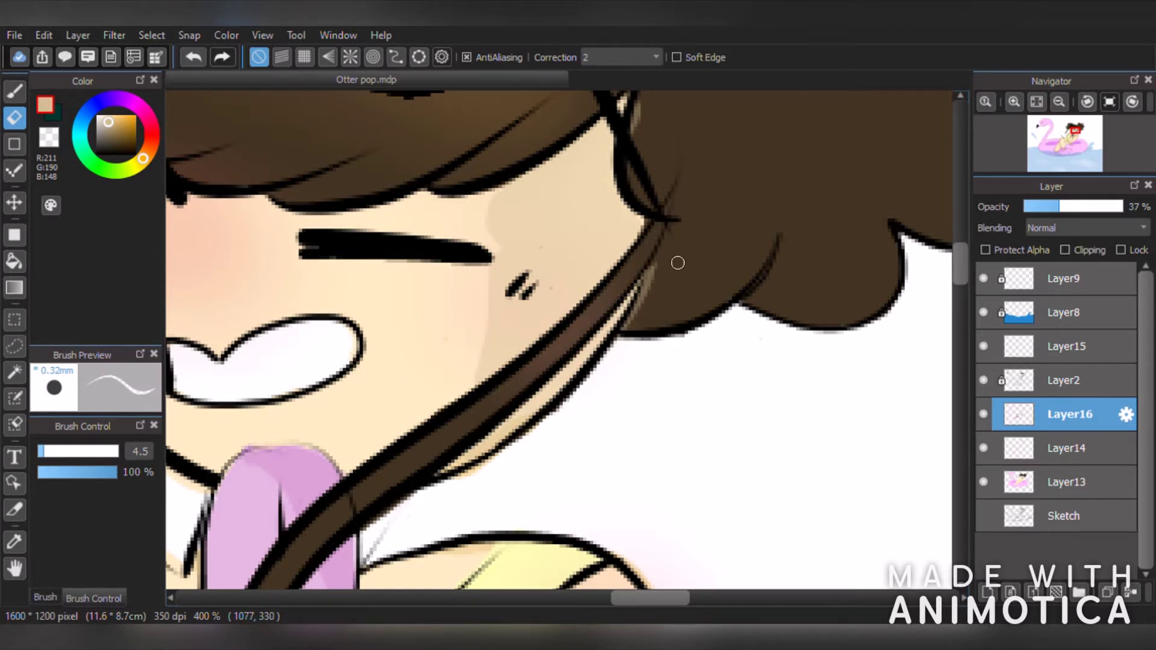
{"action": "left_click_drag", "start_coordinate": [677, 262], "coordinate": [628, 325]}
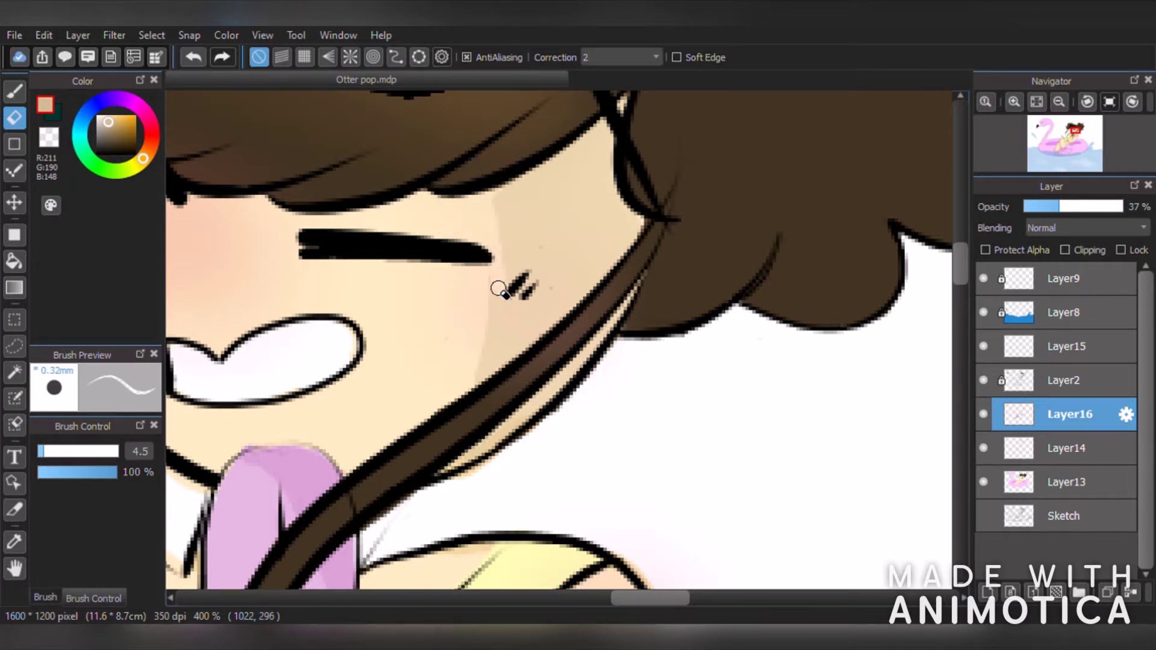
{"action": "left_click", "coordinate": [484, 306]}
{"action": "scroll", "coordinate": [484, 306], "scroll_direction": "down", "scroll_amount": 5}
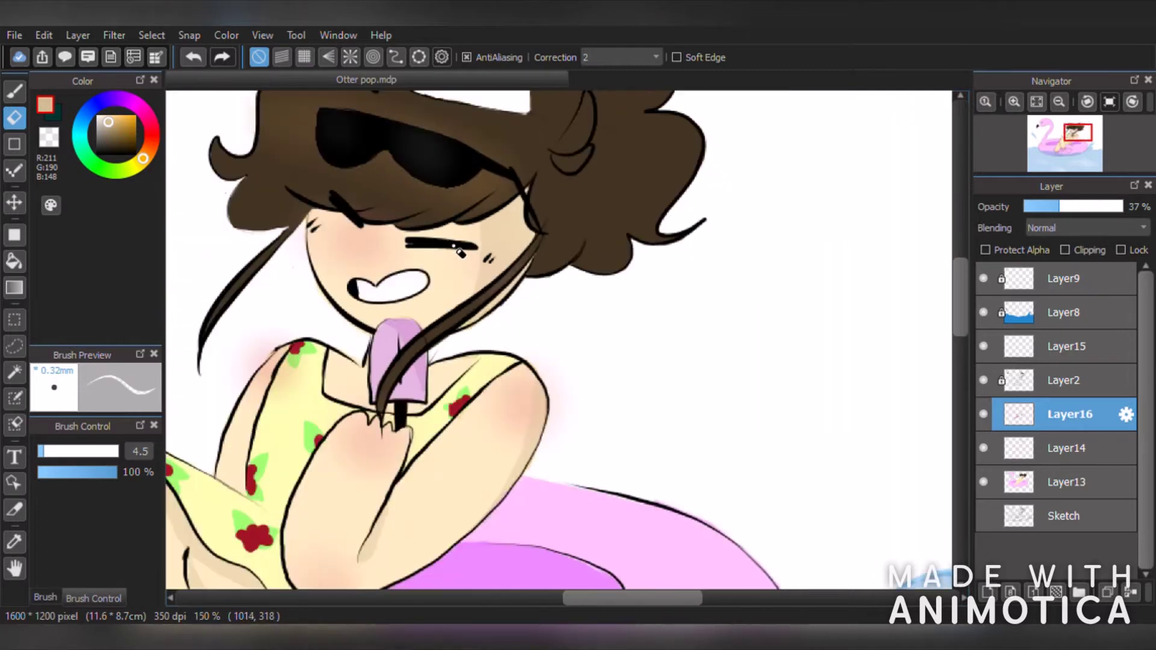
- Choose a very dark brown based on the hair colour and shade the outer bulge of the ponytail with brush size 5.5
{"action": "scroll", "coordinate": [509, 241], "scroll_direction": "up", "scroll_amount": 6}
{"action": "right_click", "coordinate": [508, 241]}
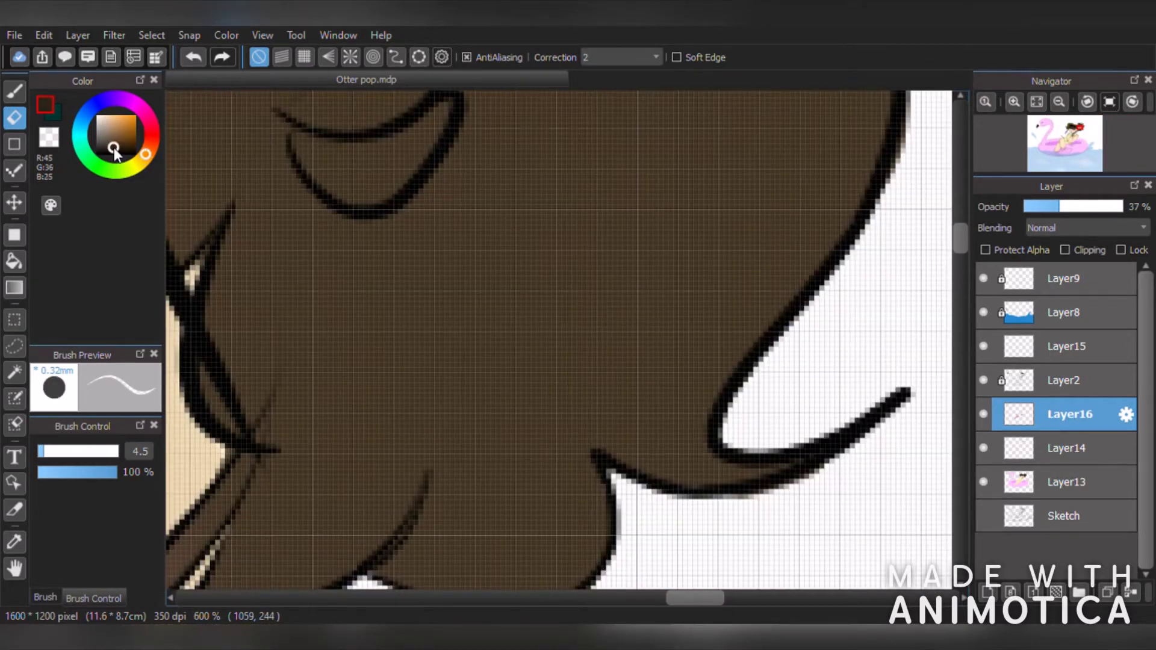
{"action": "left_click", "coordinate": [124, 152]}
{"action": "scroll", "coordinate": [485, 190], "scroll_direction": "down", "scroll_amount": 4}
{"action": "scroll", "coordinate": [500, 138], "scroll_direction": "up", "scroll_amount": 2}
{"action": "left_click", "coordinate": [14, 92]}
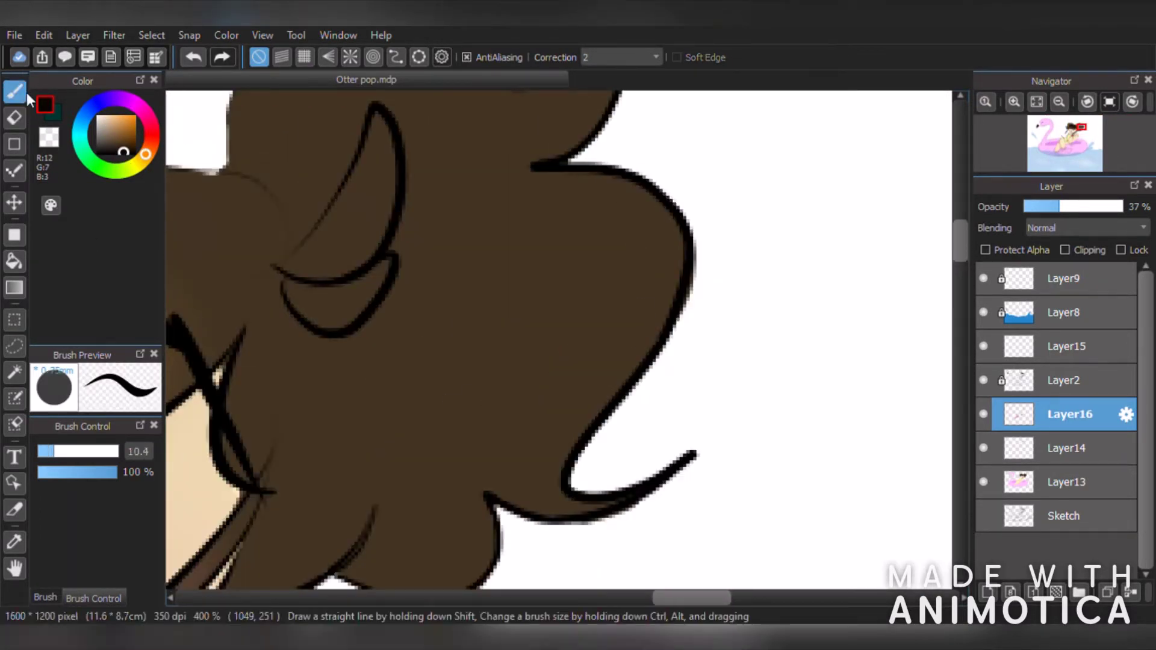
{"action": "mouse_move", "coordinate": [535, 170]}
{"action": "left_mouse_down"}
{"action": "mouse_move", "coordinate": [558, 173]}
{"action": "mouse_move", "coordinate": [624, 377]}
{"action": "mouse_move", "coordinate": [626, 197]}
{"action": "mouse_move", "coordinate": [656, 247]}
{"action": "left_mouse_up"}
{"action": "scroll", "coordinate": [656, 248], "scroll_direction": "down", "scroll_amount": 2}
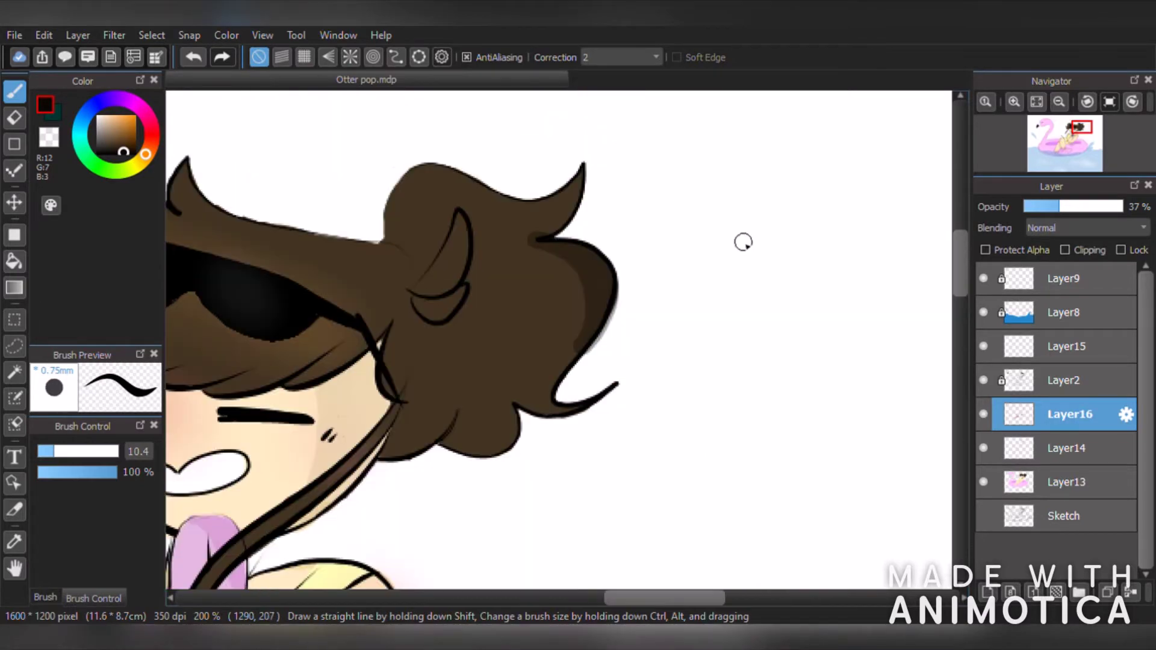
{"action": "left_click", "coordinate": [203, 61]}
{"action": "left_click", "coordinate": [45, 452]}
{"action": "scroll", "coordinate": [569, 325], "scroll_direction": "up", "scroll_amount": 2}
{"action": "mouse_move", "coordinate": [522, 164]}
{"action": "left_mouse_down"}
{"action": "mouse_move", "coordinate": [612, 264]}
{"action": "mouse_move", "coordinate": [611, 192]}
{"action": "mouse_move", "coordinate": [584, 183]}
{"action": "mouse_move", "coordinate": [644, 252]}
{"action": "left_mouse_up"}
{"action": "scroll", "coordinate": [669, 288], "scroll_direction": "down", "scroll_amount": 2}
- Shade the ponytail's upper pointed curl and its lower locks in dark brown
{"action": "scroll", "coordinate": [578, 140], "scroll_direction": "up", "scroll_amount": 2}
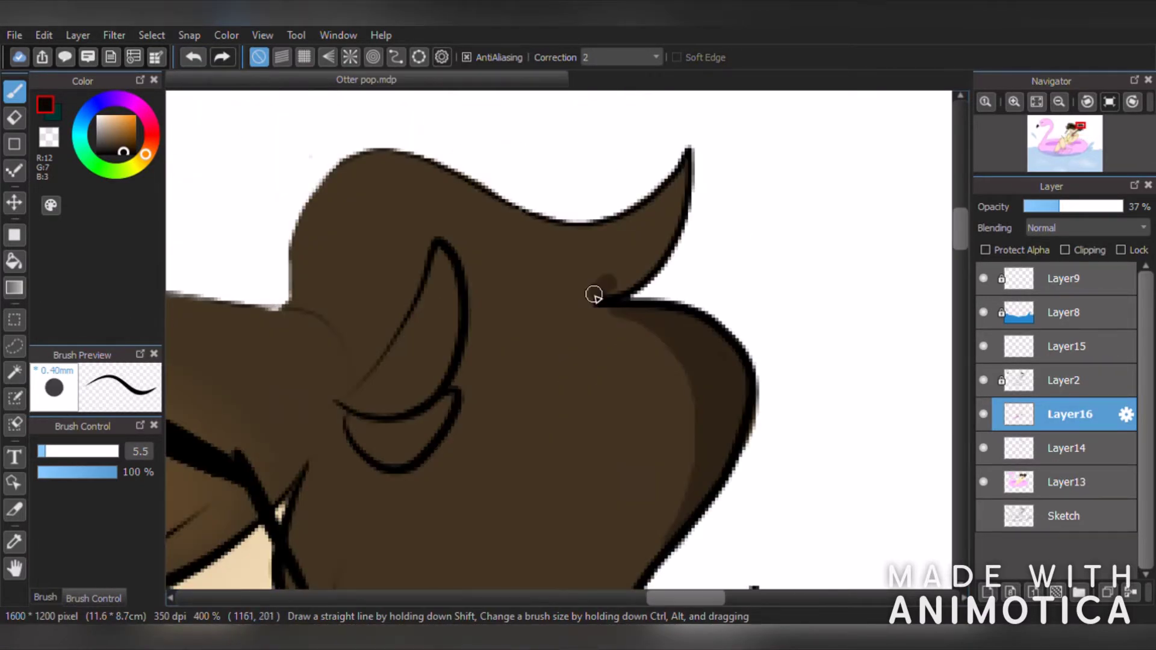
{"action": "left_click_drag", "start_coordinate": [593, 292], "coordinate": [684, 176]}
{"action": "scroll", "coordinate": [684, 175], "scroll_direction": "down", "scroll_amount": 2}
{"action": "scroll", "coordinate": [639, 254], "scroll_direction": "up", "scroll_amount": 2}
{"action": "mouse_move", "coordinate": [638, 254]}
{"action": "left_mouse_down"}
{"action": "mouse_move", "coordinate": [537, 371]}
{"action": "mouse_move", "coordinate": [280, 587]}
{"action": "left_mouse_up"}
{"action": "scroll", "coordinate": [282, 578], "scroll_direction": "down", "scroll_amount": 2}
{"action": "scroll", "coordinate": [294, 354], "scroll_direction": "up", "scroll_amount": 2}
{"action": "mouse_move", "coordinate": [521, 350]}
{"action": "left_mouse_down"}
{"action": "mouse_move", "coordinate": [405, 439]}
{"action": "mouse_move", "coordinate": [253, 442]}
{"action": "left_mouse_up"}
- Shade the wedge of hair under the fringe, above the thin side strand, in dark brown
{"action": "scroll", "coordinate": [259, 431], "scroll_direction": "down", "scroll_amount": 3}
{"action": "left_click_drag", "start_coordinate": [605, 600], "coordinate": [527, 600]}
{"action": "scroll", "coordinate": [699, 415], "scroll_direction": "up", "scroll_amount": 4}
{"action": "left_click_drag", "start_coordinate": [493, 356], "coordinate": [549, 462]}
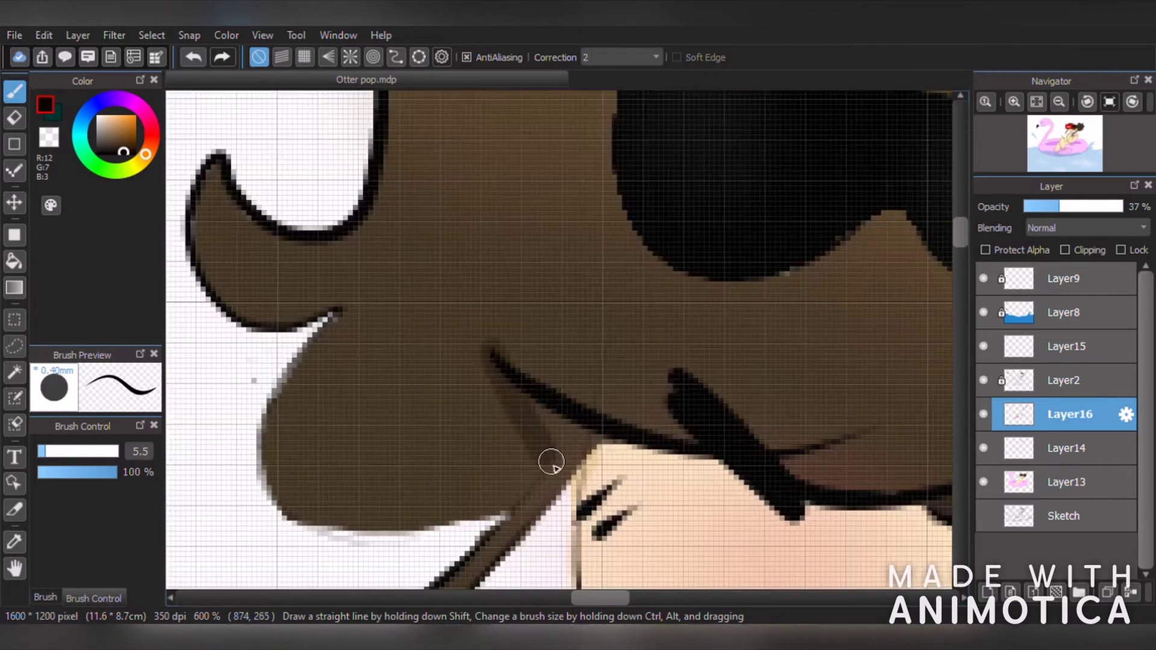
{"action": "left_click_drag", "start_coordinate": [515, 389], "coordinate": [562, 457]}
{"action": "scroll", "coordinate": [562, 457], "scroll_direction": "down", "scroll_amount": 5}
- Shade the underside of the small flipped-up curl opposite the ponytail in dark brown
{"action": "scroll", "coordinate": [570, 452], "scroll_direction": "up", "scroll_amount": 4}
{"action": "left_click_drag", "start_coordinate": [310, 290], "coordinate": [379, 383]}
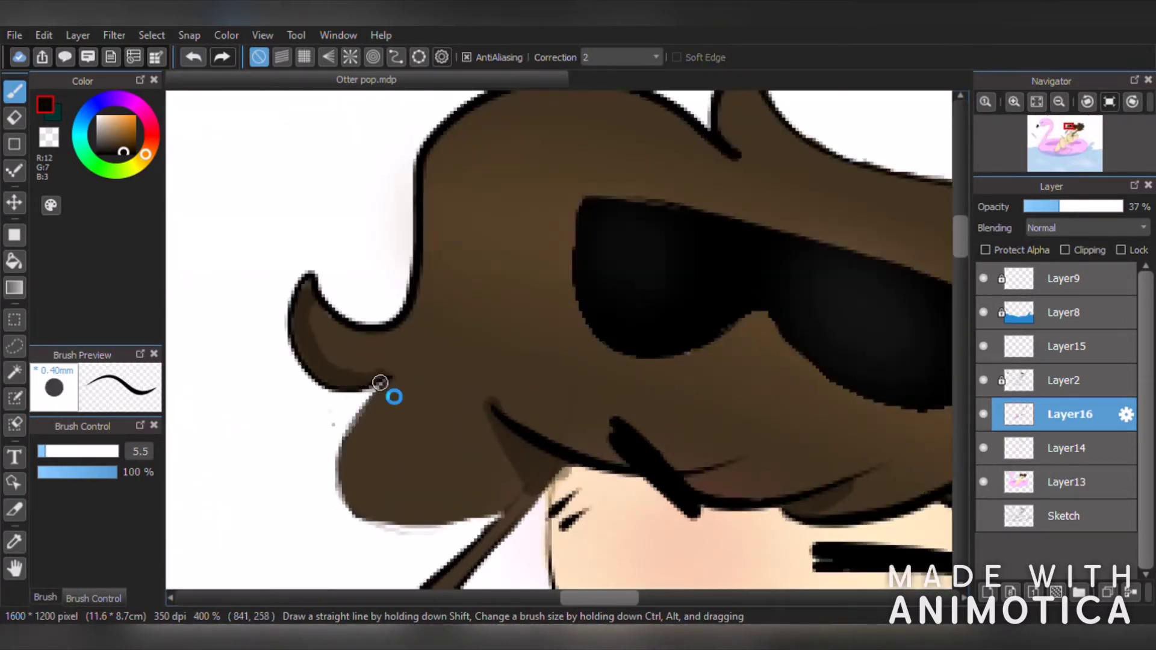
{"action": "scroll", "coordinate": [397, 384], "scroll_direction": "down", "scroll_amount": 6}
{"action": "scroll", "coordinate": [530, 366], "scroll_direction": "up", "scroll_amount": 6}
{"action": "mouse_move", "coordinate": [710, 205]}
{"action": "left_mouse_down"}
{"action": "mouse_move", "coordinate": [662, 325]}
{"action": "mouse_move", "coordinate": [672, 354]}
{"action": "left_mouse_up"}
{"action": "scroll", "coordinate": [720, 317], "scroll_direction": "down", "scroll_amount": 7}
{"action": "scroll", "coordinate": [601, 378], "scroll_direction": "up", "scroll_amount": 4}
{"action": "scroll", "coordinate": [705, 432], "scroll_direction": "down", "scroll_amount": 4}
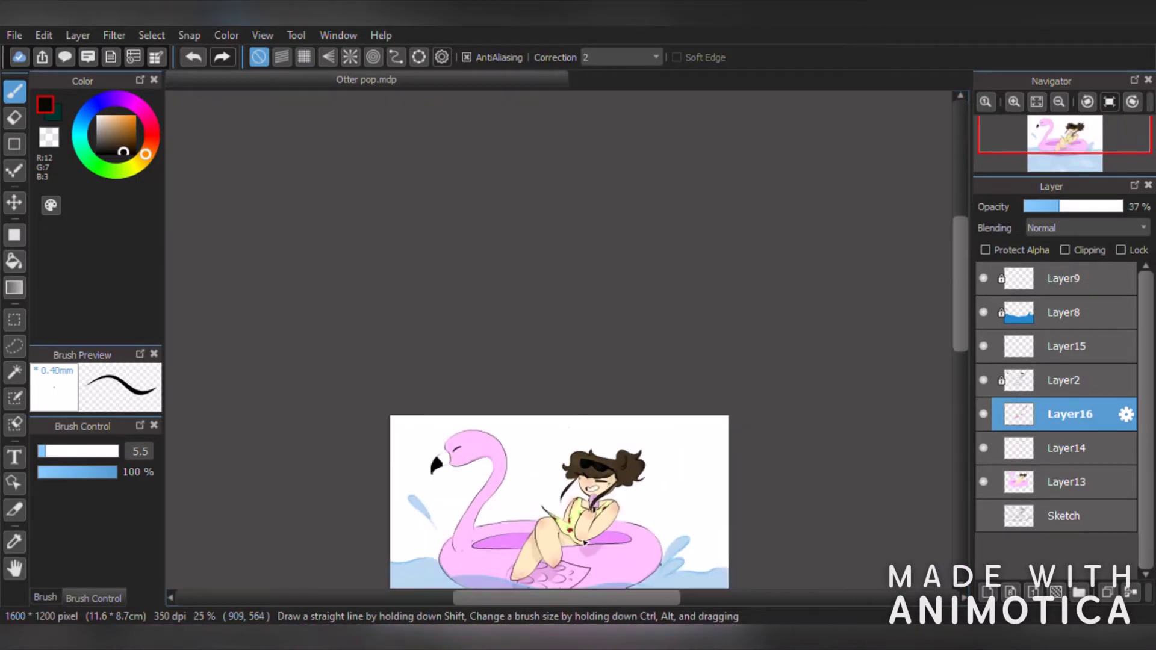
- Raise Layer16's opacity to sample the float shadow's full-strength pink, and set the layer's opacity to 45 %
{"action": "scroll", "coordinate": [382, 441], "scroll_direction": "up", "scroll_amount": 2}
{"action": "scroll", "coordinate": [505, 416], "scroll_direction": "up", "scroll_amount": 3}
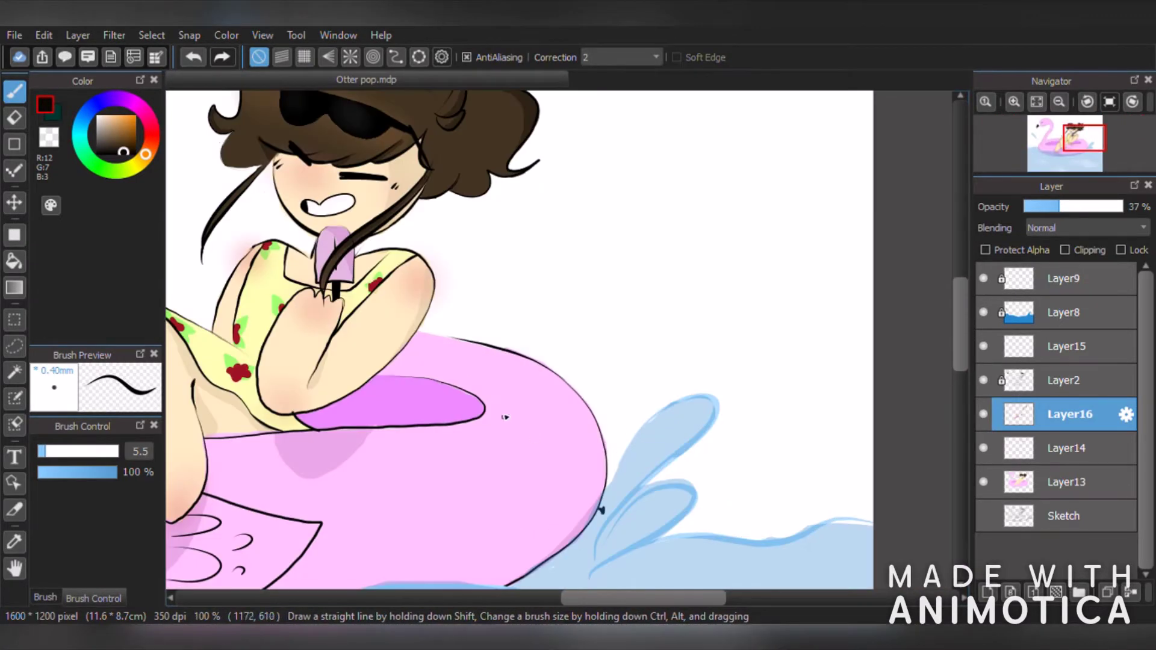
{"action": "right_click", "coordinate": [324, 451]}
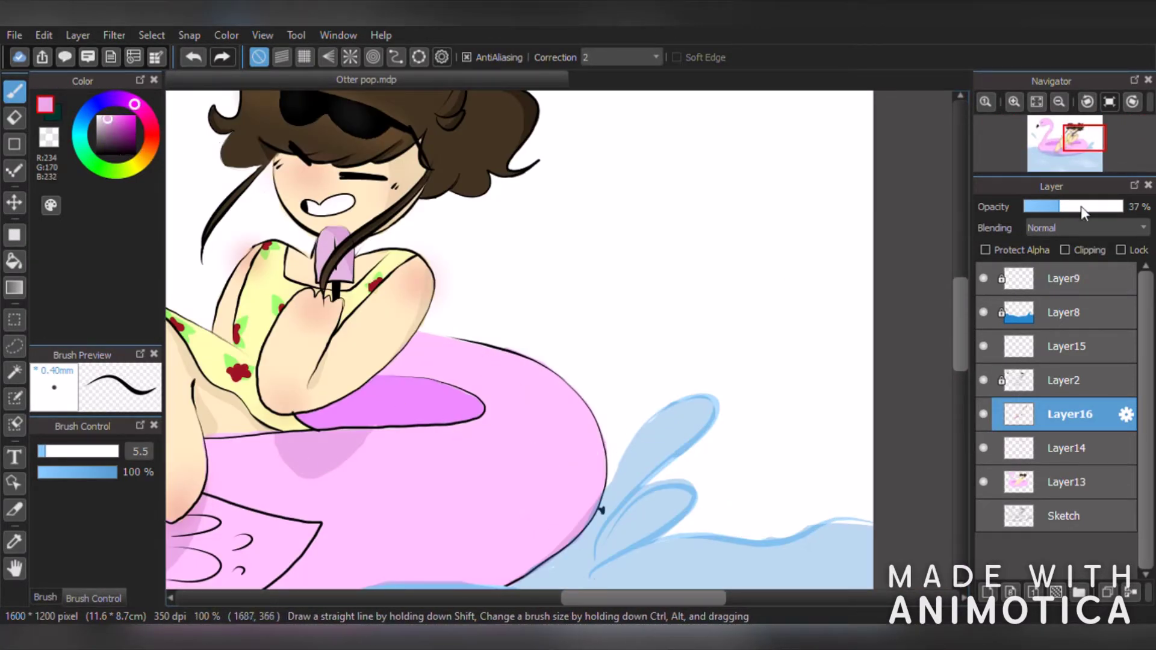
{"action": "left_click", "coordinate": [1117, 206]}
{"action": "right_click", "coordinate": [298, 453]}
{"action": "left_click", "coordinate": [1068, 206]}
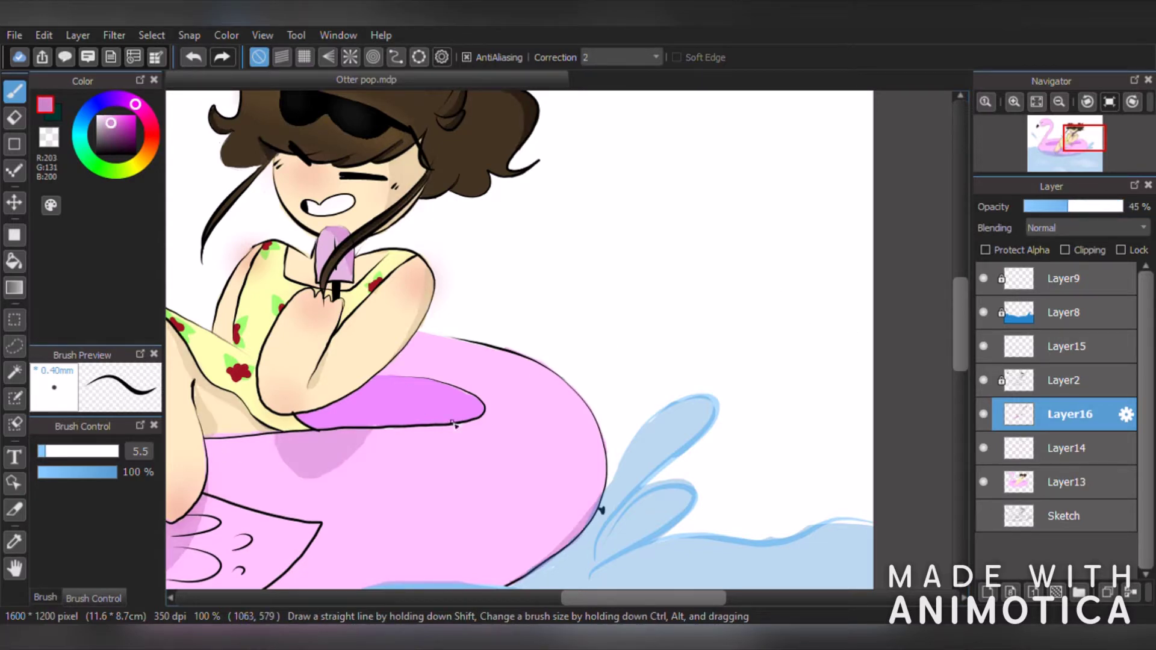
- Outline a curved shadow along the float's outer end near the splash and fill it with the Bucket tool
{"action": "scroll", "coordinate": [527, 456], "scroll_direction": "up", "scroll_amount": 1}
{"action": "mouse_move", "coordinate": [463, 291]}
{"action": "left_mouse_down"}
{"action": "mouse_move", "coordinate": [562, 385]}
{"action": "mouse_move", "coordinate": [607, 508]}
{"action": "left_mouse_up"}
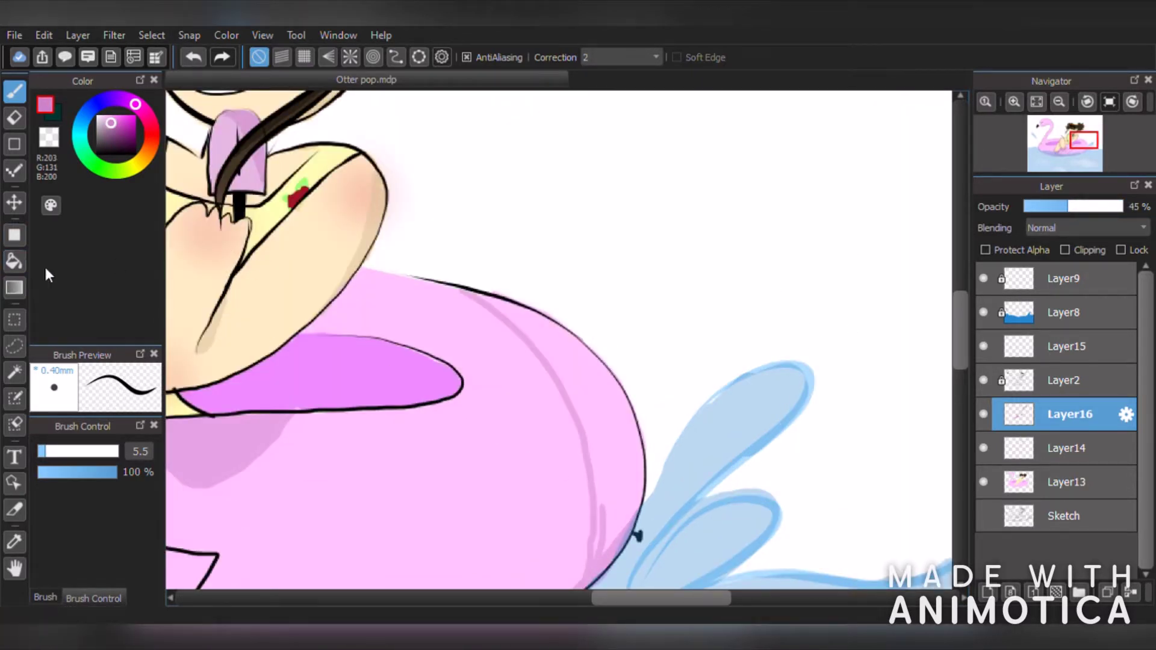
{"action": "left_click", "coordinate": [15, 261]}
{"action": "left_click", "coordinate": [604, 384]}
{"action": "scroll", "coordinate": [535, 371], "scroll_direction": "down", "scroll_amount": 4}
- Draw a second curved line inside the shadow on the float's outer end and fill the area with the Bucket tool
{"action": "scroll", "coordinate": [523, 395], "scroll_direction": "up", "scroll_amount": 3}
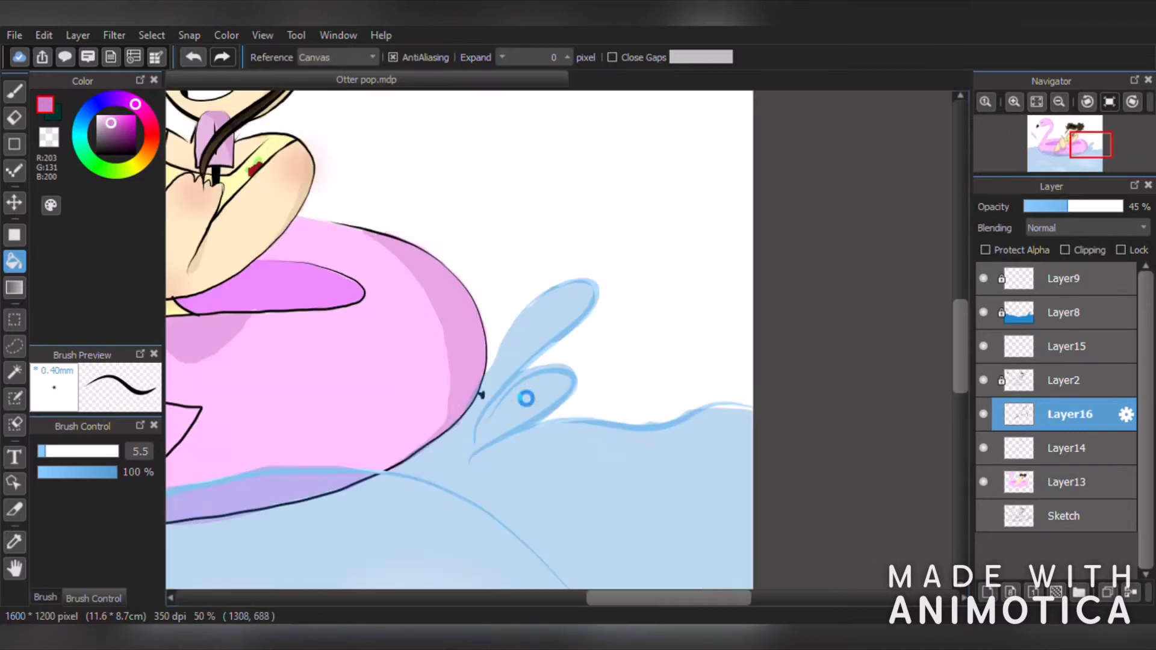
{"action": "key", "text": "b"}
{"action": "left_click_drag", "start_coordinate": [429, 291], "coordinate": [364, 472]}
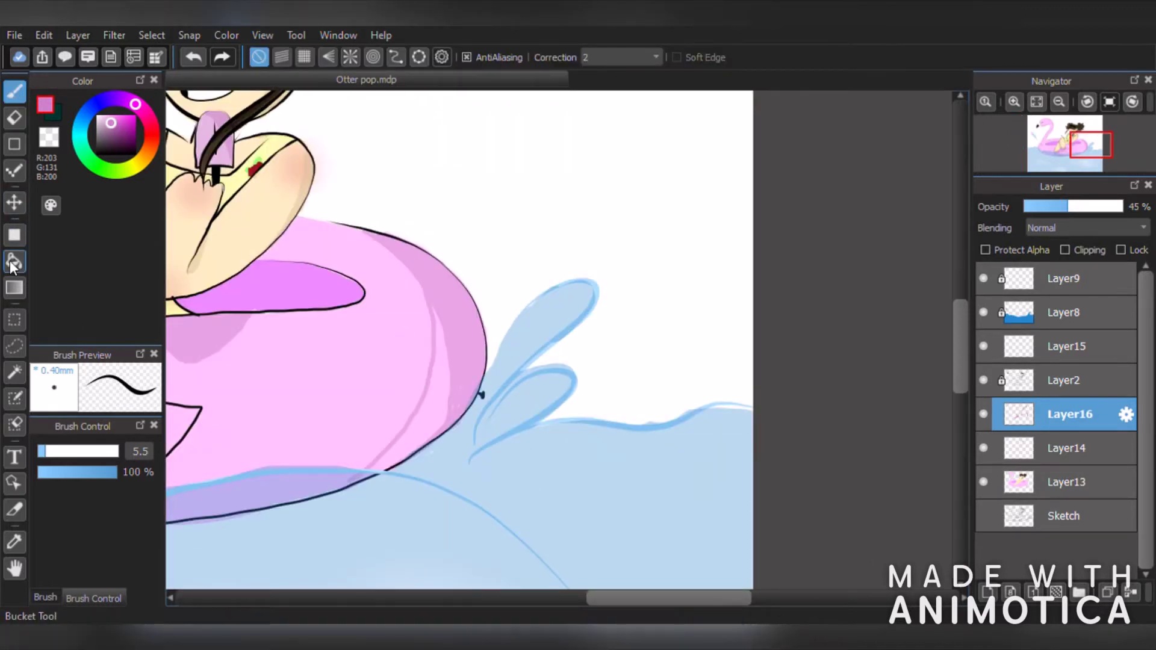
{"action": "key", "text": "g"}
{"action": "scroll", "coordinate": [327, 378], "scroll_direction": "down", "scroll_amount": 4}
{"action": "scroll", "coordinate": [231, 356], "scroll_direction": "up", "scroll_amount": 2}
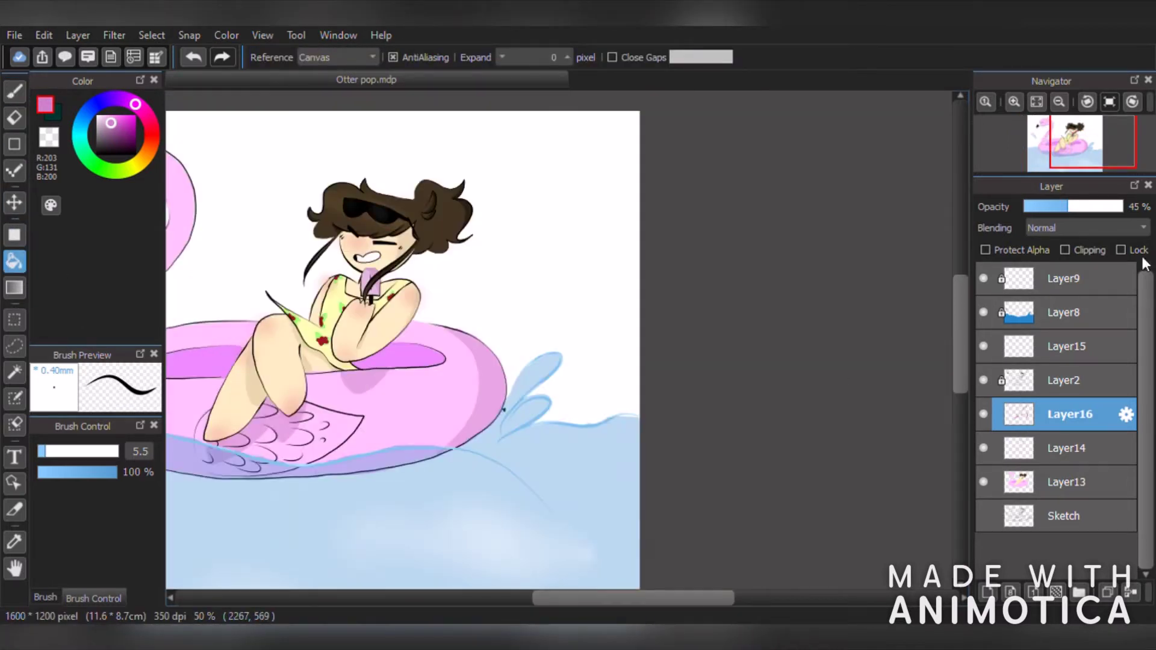
- Set Layer16's opacity to 17 %
{"action": "left_click_drag", "start_coordinate": [1060, 210], "coordinate": [1041, 206]}
{"action": "scroll", "coordinate": [331, 377], "scroll_direction": "down", "scroll_amount": 3}
{"action": "scroll", "coordinate": [395, 334], "scroll_direction": "up", "scroll_amount": 3}
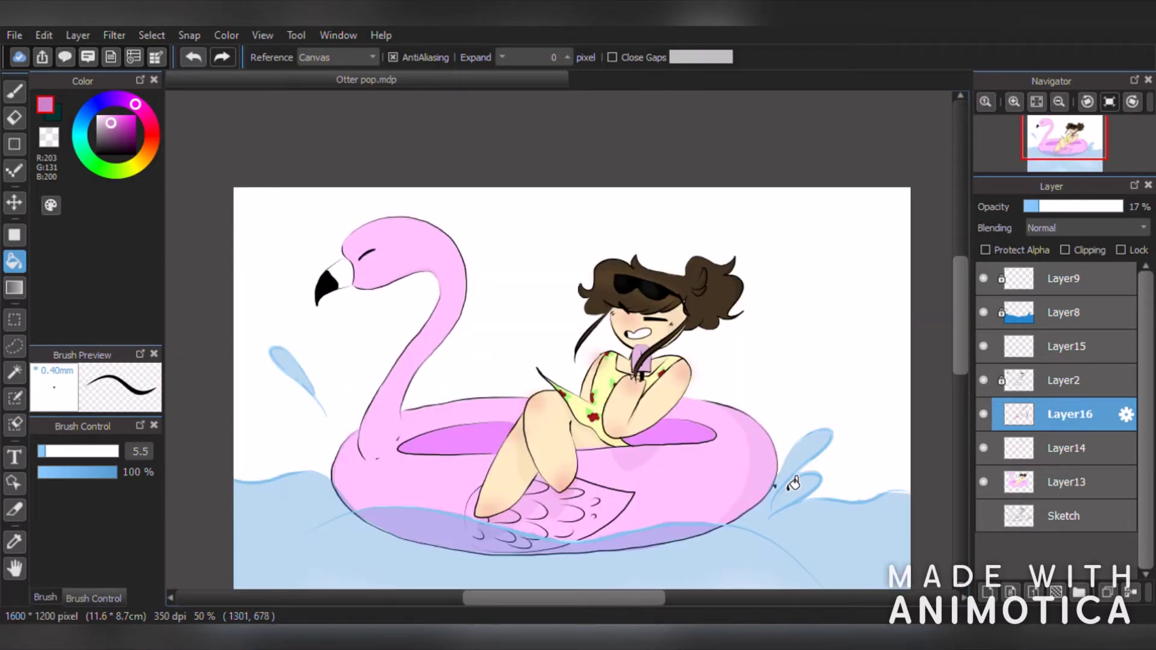
- Add a new layer at the top of the stack and set the brush to light yellow (255, 253, 104) at size 20
{"action": "left_click", "coordinate": [1075, 288]}
{"action": "left_click", "coordinate": [987, 592]}
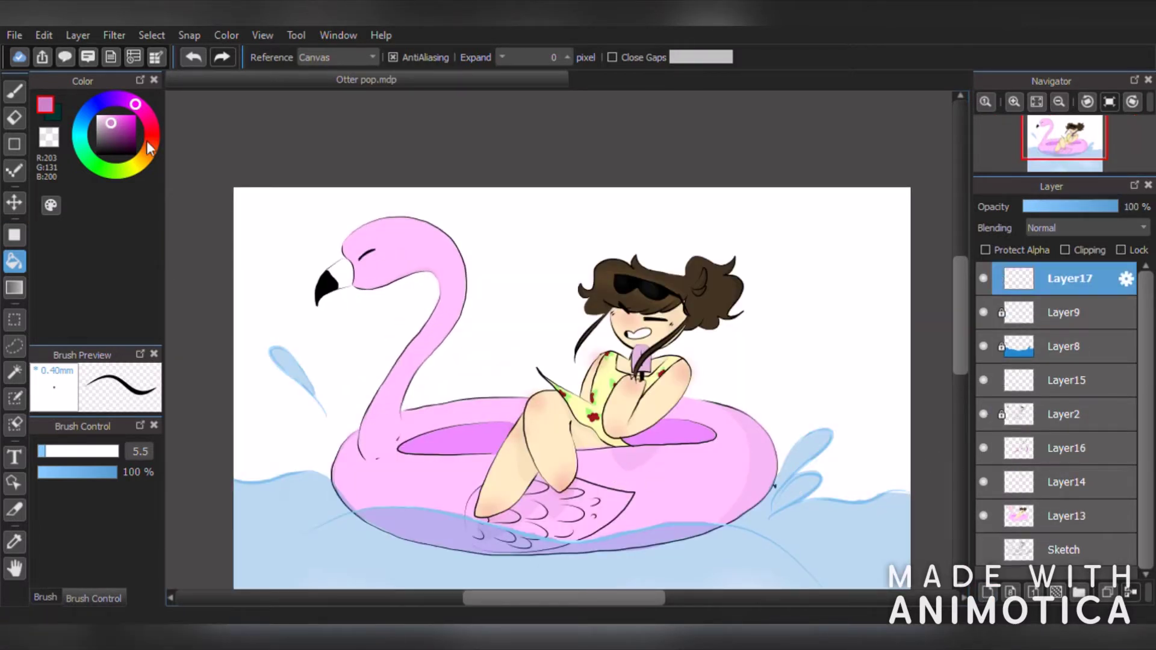
{"action": "left_click", "coordinate": [134, 163]}
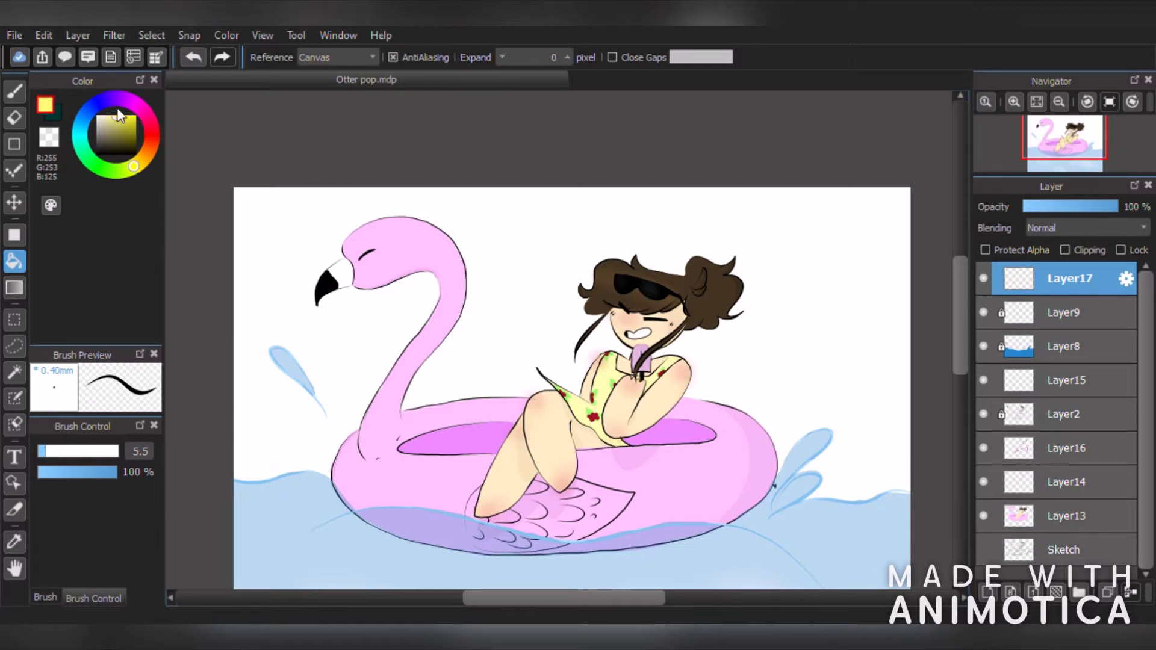
{"action": "left_click", "coordinate": [14, 92]}
{"action": "left_click", "coordinate": [72, 451]}
{"action": "left_click_drag", "start_coordinate": [571, 220], "coordinate": [911, 397]}
{"action": "left_click", "coordinate": [193, 57]}
{"action": "mouse_move", "coordinate": [464, 179]}
{"action": "left_mouse_down"}
{"action": "mouse_move", "coordinate": [901, 449]}
{"action": "mouse_move", "coordinate": [891, 589]}
{"action": "left_mouse_up"}
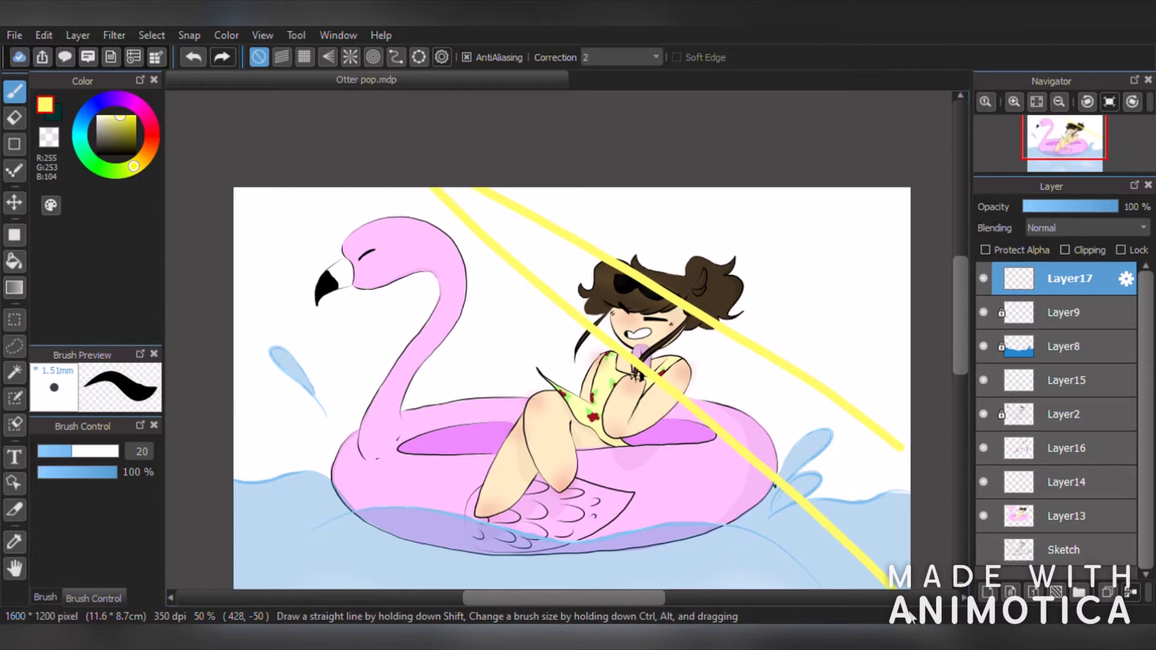
{"action": "left_click", "coordinate": [193, 57]}
{"action": "left_click", "coordinate": [193, 56]}
- Draw six slanted yellow lines across the whole canvas as the edges of light rays fanning from the upper-left corner
{"action": "left_click_drag", "start_coordinate": [299, 186], "coordinate": [910, 494]}
{"action": "left_click_drag", "start_coordinate": [232, 189], "coordinate": [887, 591]}
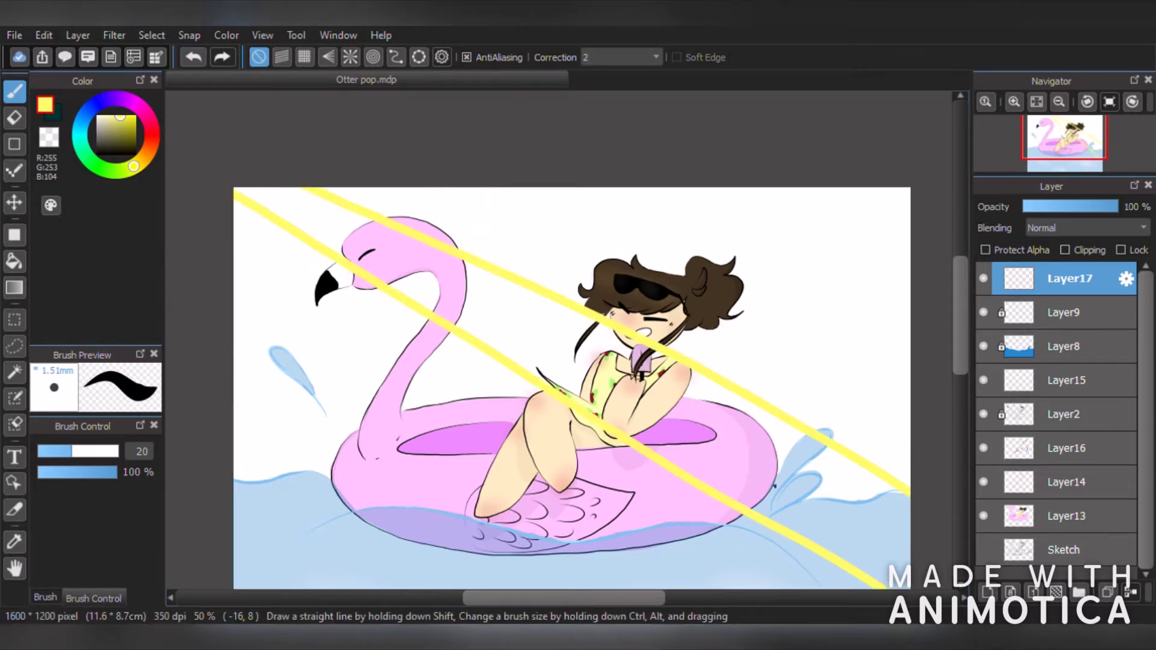
{"action": "left_click_drag", "start_coordinate": [531, 187], "coordinate": [911, 389]}
{"action": "left_click_drag", "start_coordinate": [647, 185], "coordinate": [910, 274]}
{"action": "left_click_drag", "start_coordinate": [231, 250], "coordinate": [585, 591]}
{"action": "left_click_drag", "start_coordinate": [232, 333], "coordinate": [468, 591]}
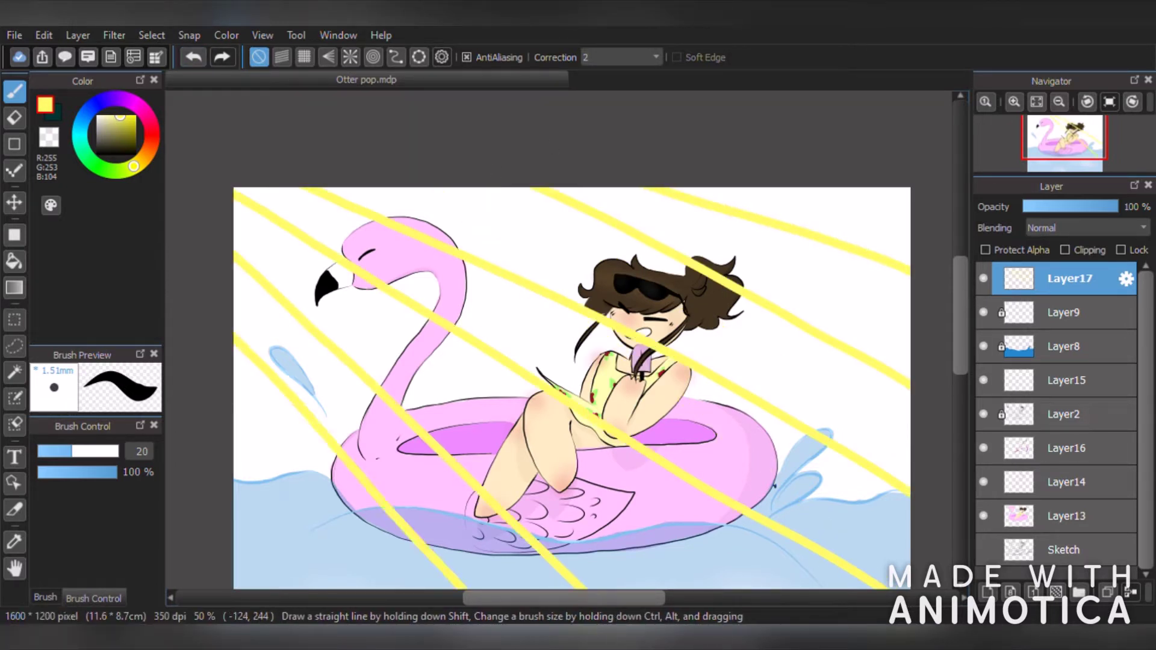
- Hide all layers beneath the ray layer and try filling the band between the two middle ray lines with yellow
{"action": "left_click_drag", "start_coordinate": [983, 516], "coordinate": [983, 313]}
{"action": "left_click", "coordinate": [14, 260]}
{"action": "left_click", "coordinate": [455, 319]}
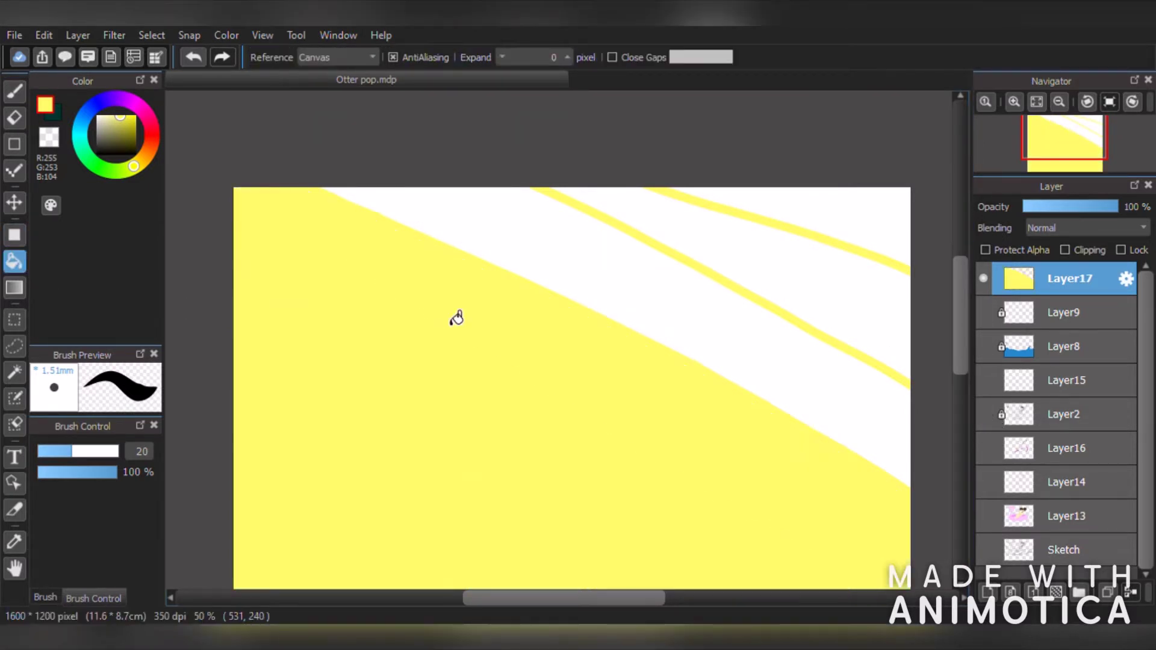
{"action": "left_click", "coordinate": [194, 62]}
- Undo the two lowest ray lines and fill the two bands between the remaining pairs of lines with yellow
{"action": "scroll", "coordinate": [236, 108], "scroll_direction": "down", "scroll_amount": 2}
{"action": "scroll", "coordinate": [336, 207], "scroll_direction": "up", "scroll_amount": 1}
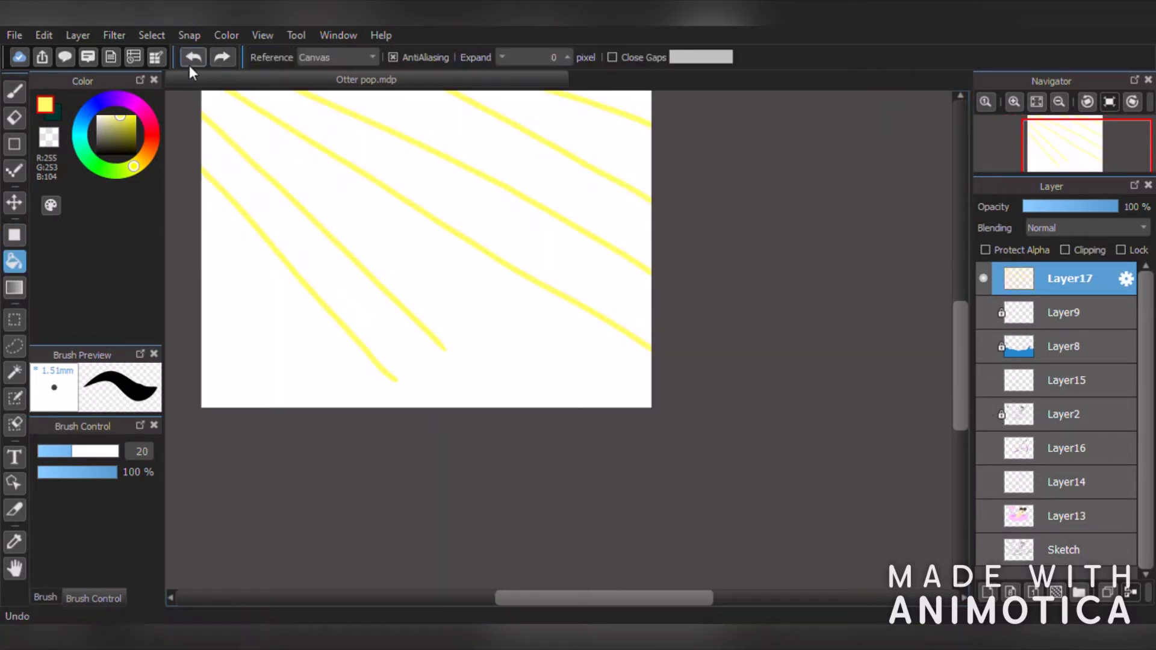
{"action": "left_click", "coordinate": [189, 62]}
{"action": "left_click", "coordinate": [189, 62]}
{"action": "scroll", "coordinate": [235, 106], "scroll_direction": "down", "scroll_amount": 3}
{"action": "scroll", "coordinate": [236, 107], "scroll_direction": "up", "scroll_amount": 4}
{"action": "left_click_drag", "start_coordinate": [960, 313], "coordinate": [960, 277]}
{"action": "left_click", "coordinate": [815, 260]}
{"action": "left_click", "coordinate": [647, 383]}
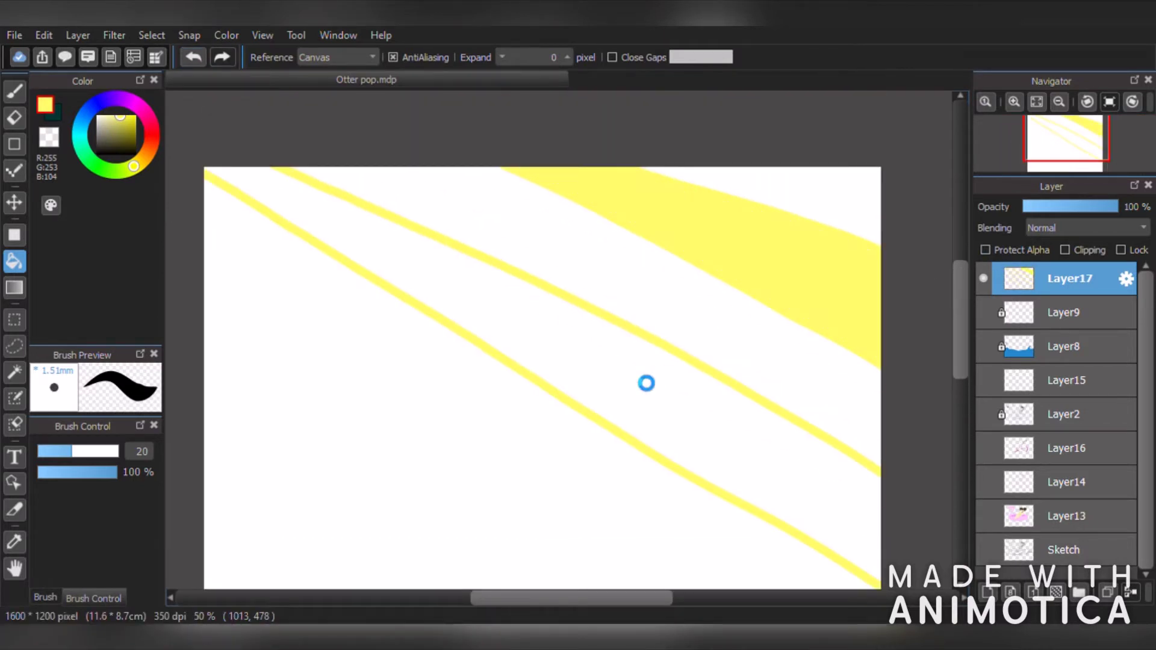
{"action": "scroll", "coordinate": [802, 252], "scroll_direction": "down", "scroll_amount": 2}
{"action": "left_click", "coordinate": [14, 92]}
{"action": "left_click_drag", "start_coordinate": [464, 262], "coordinate": [781, 527]}
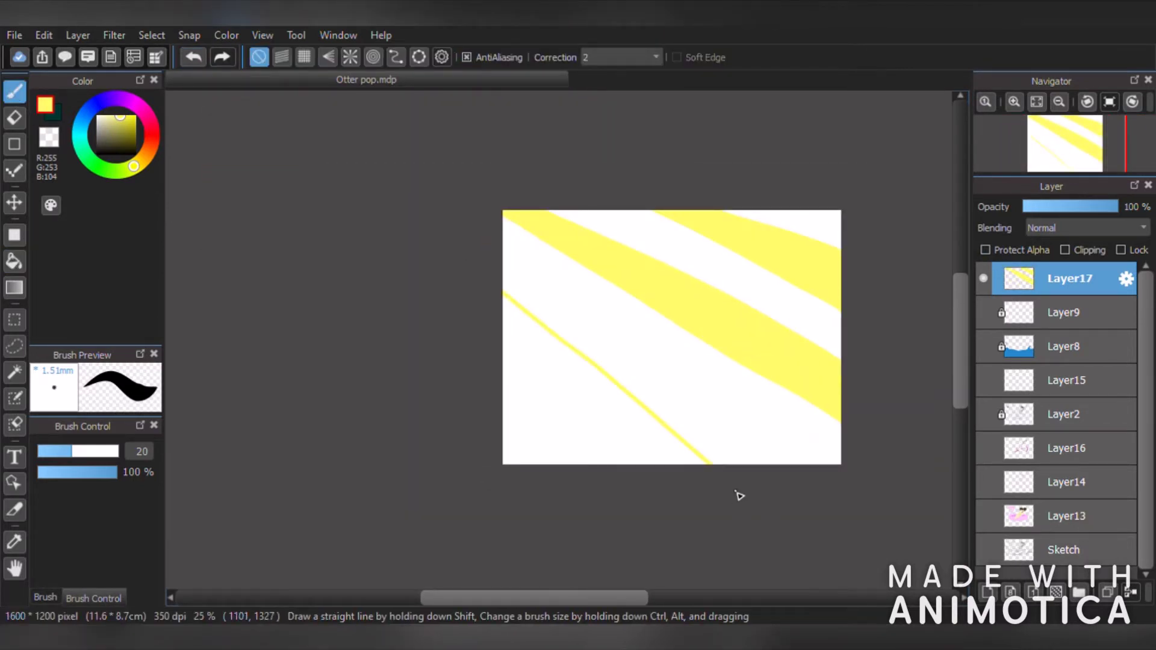
{"action": "key", "text": "ctrl+z"}
{"action": "key", "text": "ctrl+y"}
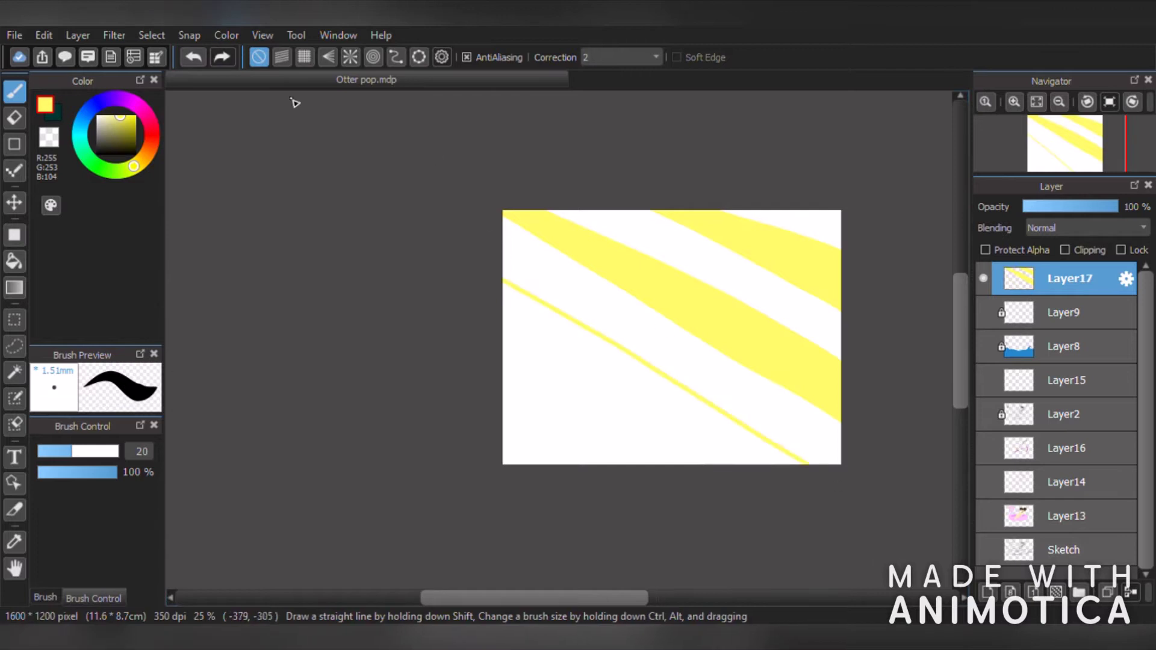
{"action": "key", "text": "ctrl+z"}
- Draw two diverging ray lines across the canvas's lower-left corner and fill the band between them with yellow
{"action": "left_click_drag", "start_coordinate": [486, 275], "coordinate": [747, 480]}
{"action": "left_click_drag", "start_coordinate": [487, 294], "coordinate": [673, 546]}
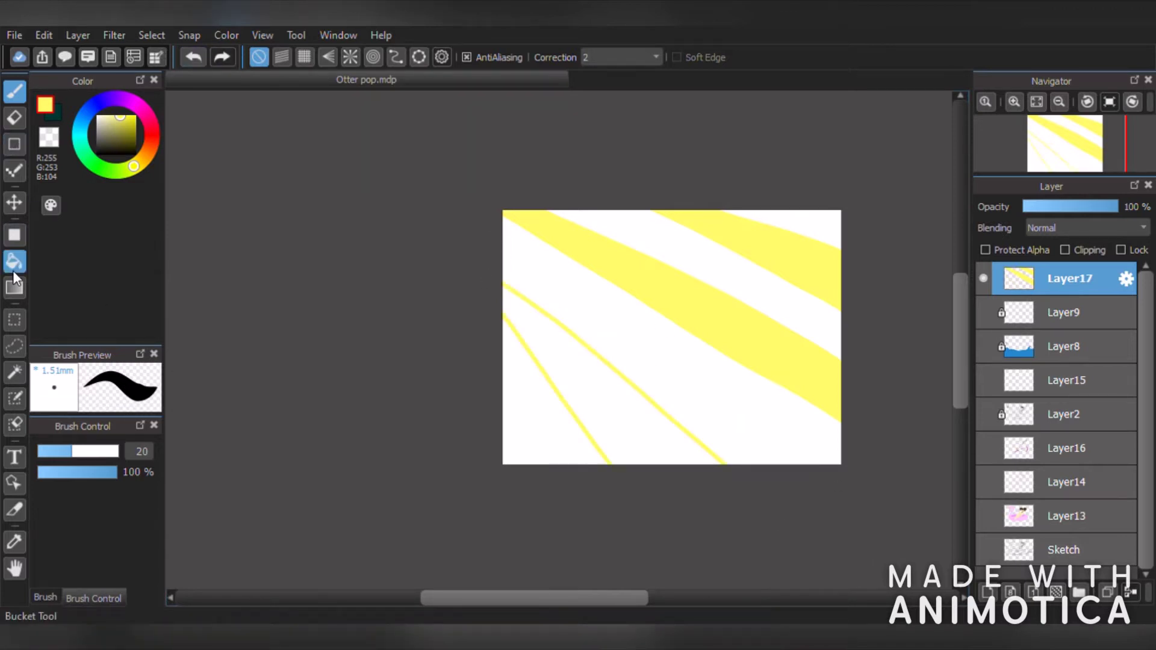
{"action": "left_click", "coordinate": [14, 263]}
{"action": "left_click", "coordinate": [575, 367]}
{"action": "scroll", "coordinate": [764, 264], "scroll_direction": "down", "scroll_amount": 2}
{"action": "scroll", "coordinate": [774, 259], "scroll_direction": "up", "scroll_amount": 3}
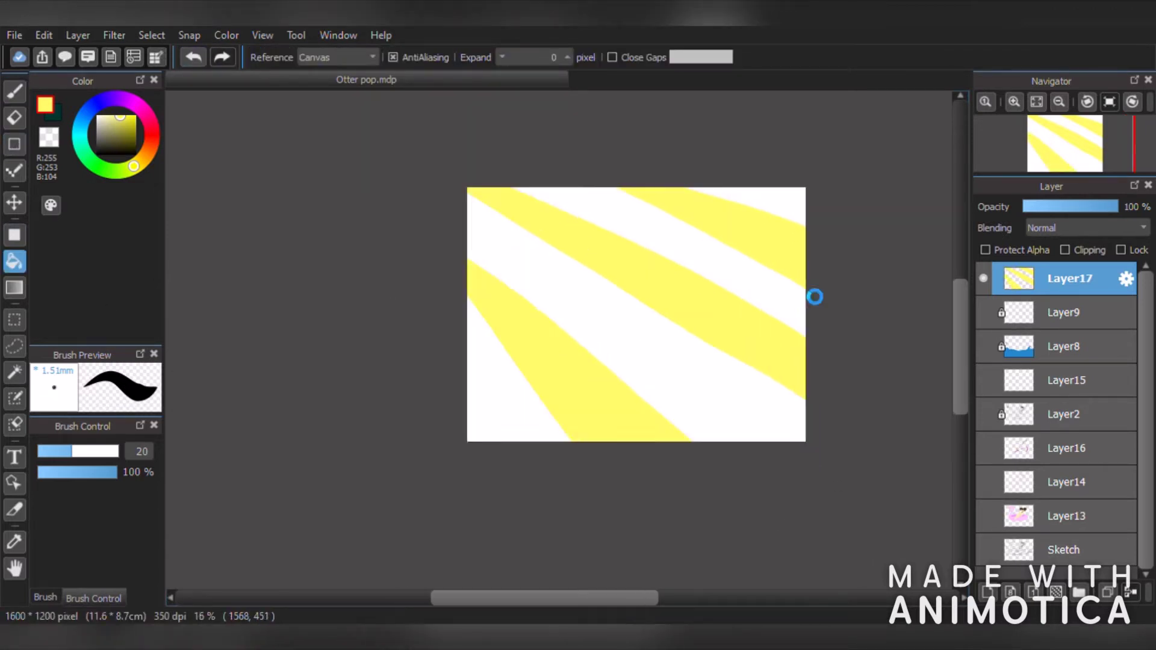
{"action": "left_click_drag", "start_coordinate": [563, 599], "coordinate": [515, 584]}
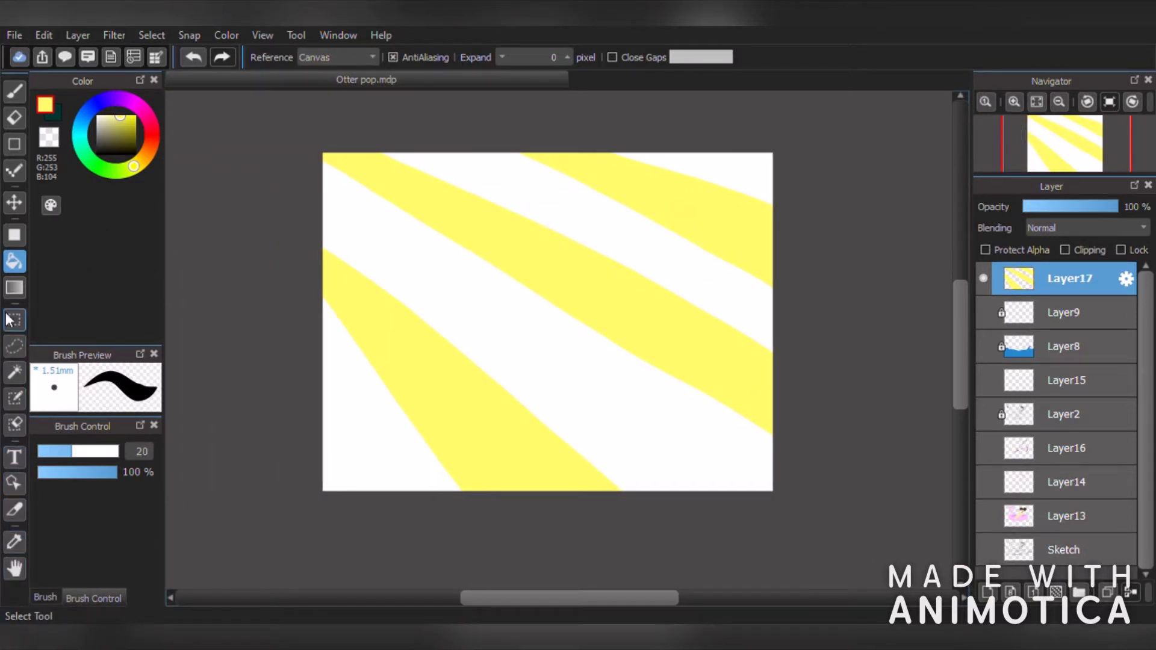
- Choose the Blur brush and set its size to 1000
{"action": "left_click", "coordinate": [45, 597]}
{"action": "scroll", "coordinate": [83, 512], "scroll_direction": "down", "scroll_amount": 3}
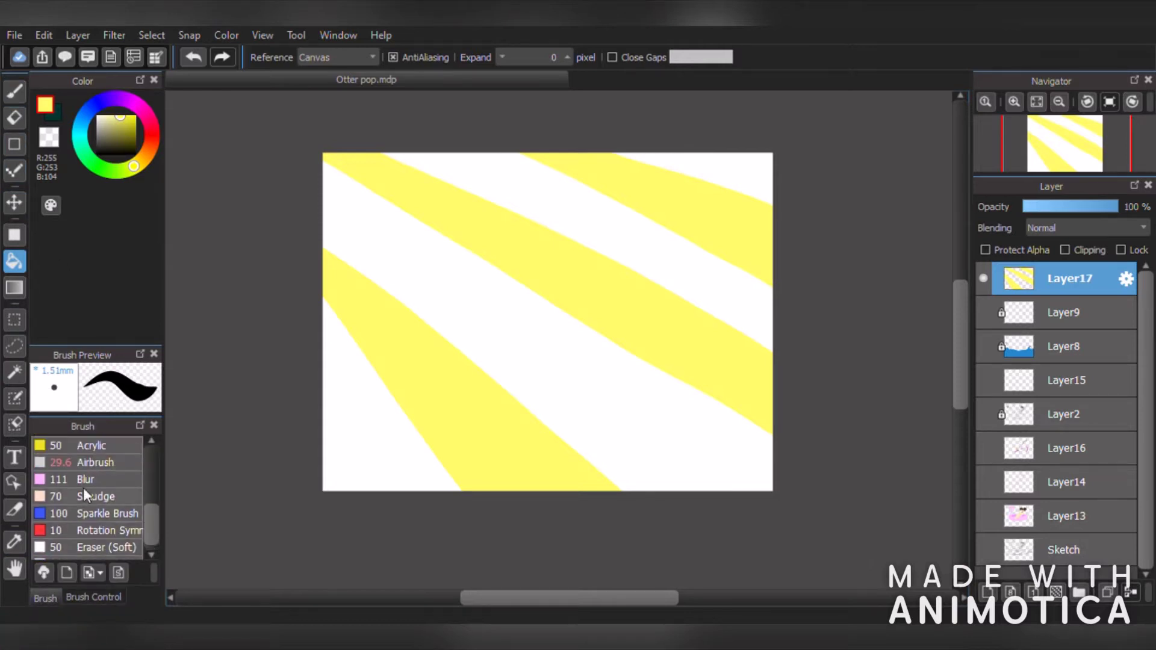
{"action": "left_click", "coordinate": [83, 485]}
{"action": "left_click", "coordinate": [100, 597]}
{"action": "left_click_drag", "start_coordinate": [112, 456], "coordinate": [131, 457]}
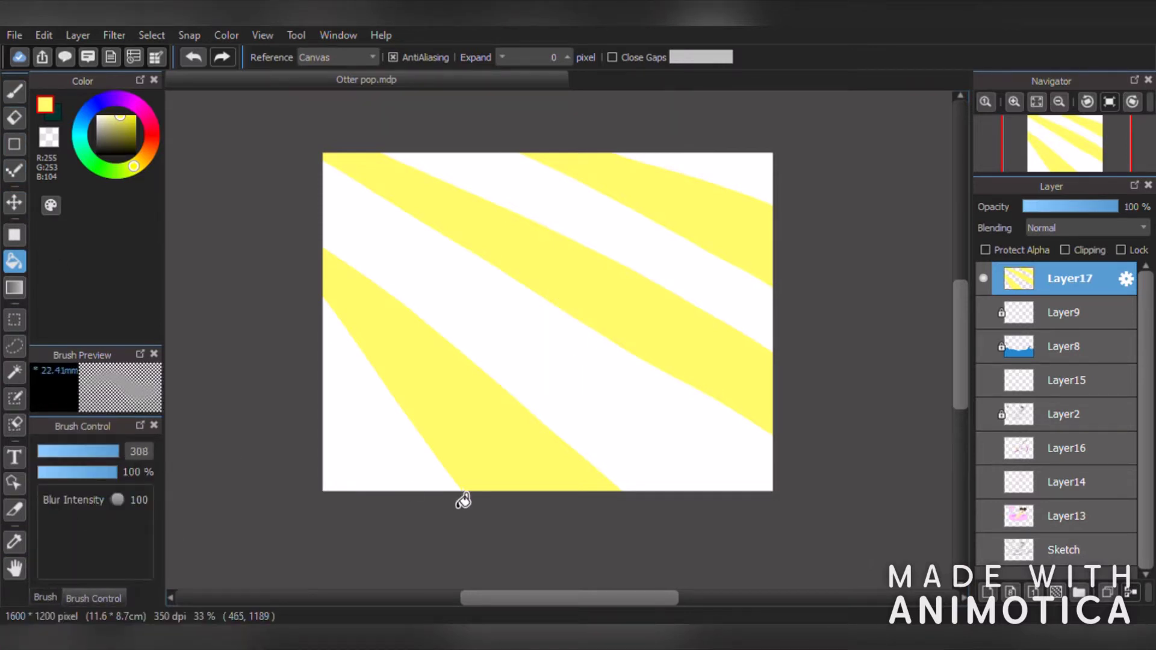
{"action": "left_click", "coordinate": [46, 597]}
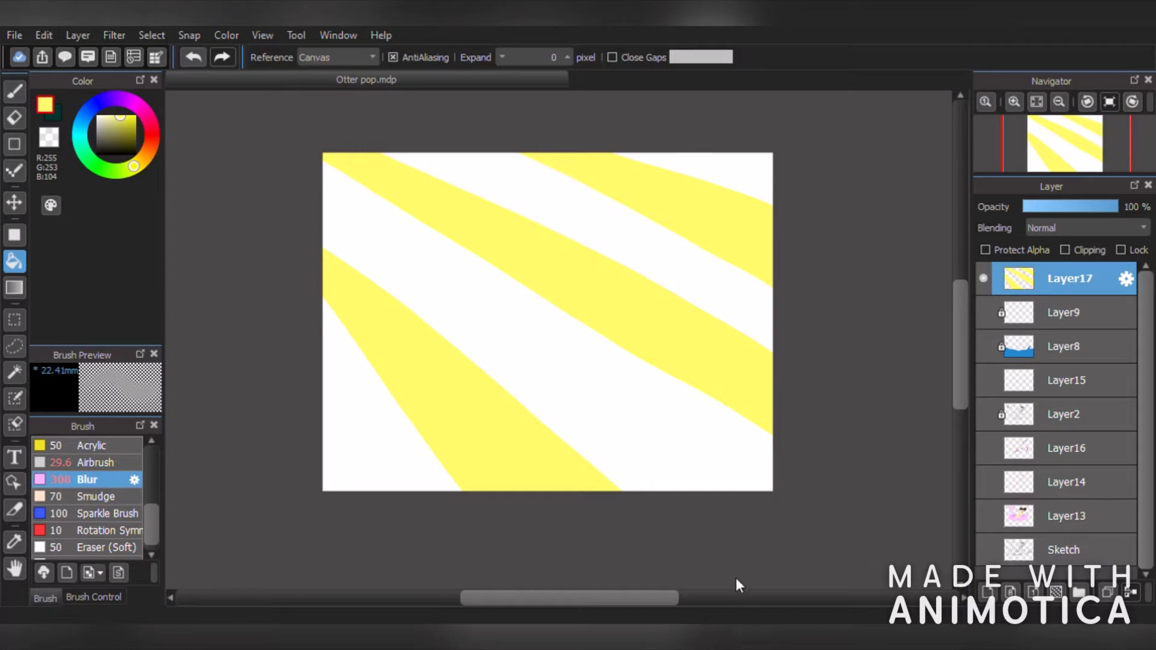
{"action": "left_click", "coordinate": [15, 92]}
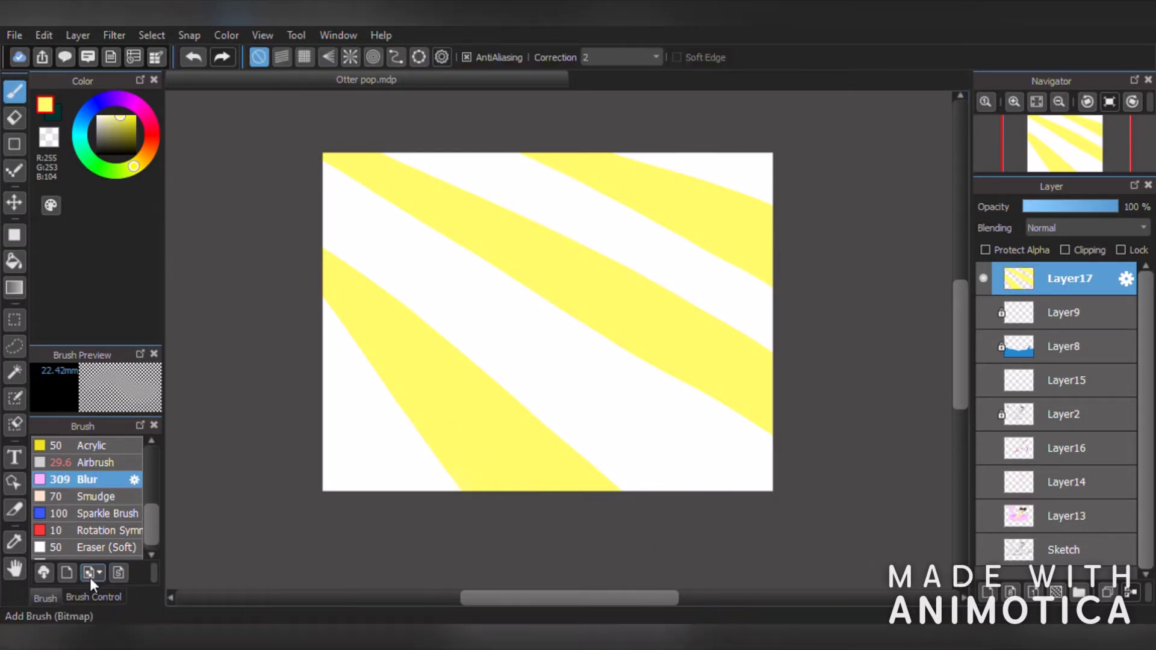
{"action": "left_click", "coordinate": [94, 596]}
{"action": "left_click_drag", "start_coordinate": [90, 452], "coordinate": [199, 456]}
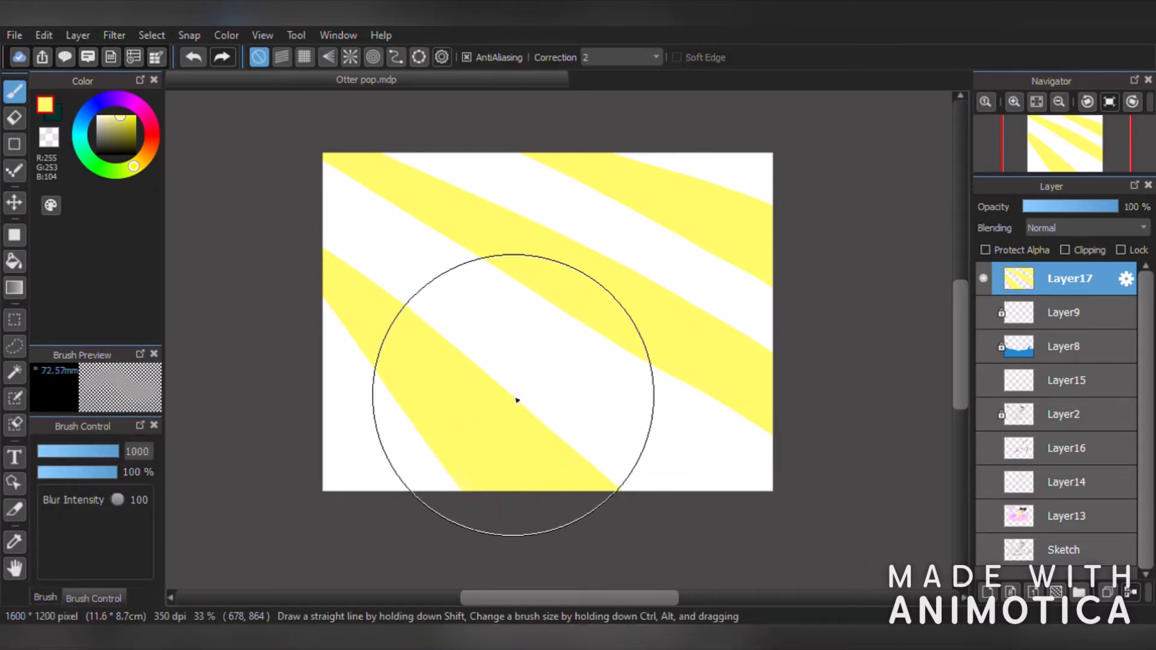
- Blur the yellow rays over the whole canvas until their edges melt into soft light
{"action": "left_click_drag", "start_coordinate": [517, 400], "coordinate": [580, 444]}
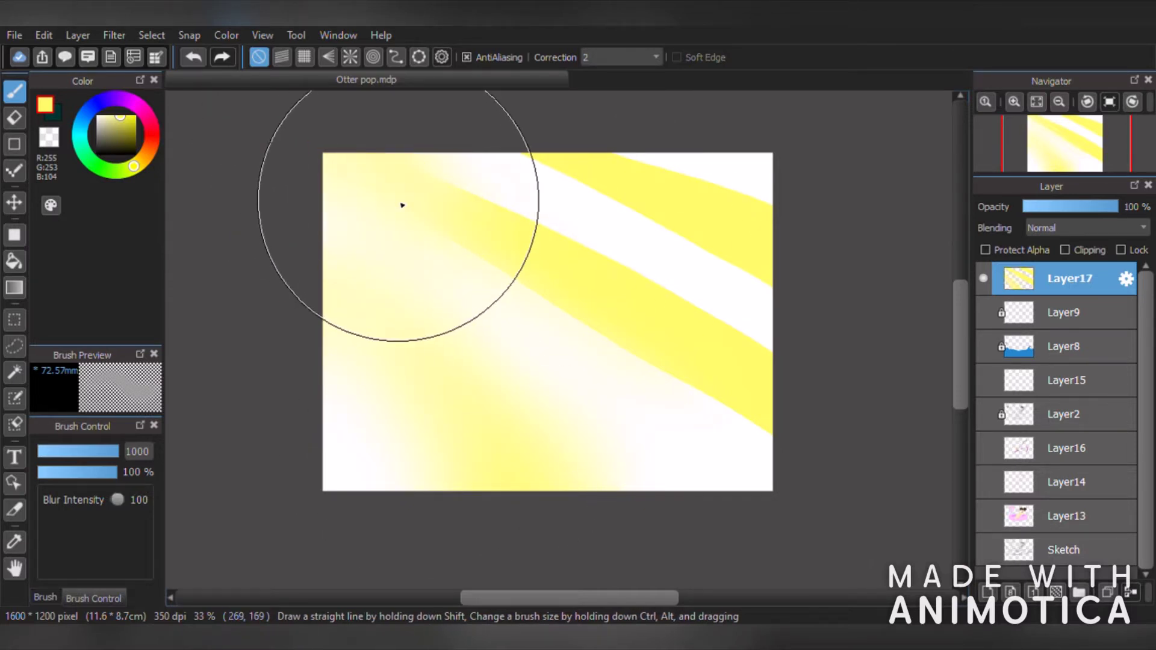
{"action": "mouse_move", "coordinate": [460, 227]}
{"action": "left_mouse_down"}
{"action": "mouse_move", "coordinate": [618, 350]}
{"action": "mouse_move", "coordinate": [786, 448]}
{"action": "mouse_move", "coordinate": [791, 426]}
{"action": "mouse_move", "coordinate": [738, 295]}
{"action": "mouse_move", "coordinate": [686, 258]}
{"action": "mouse_move", "coordinate": [746, 294]}
{"action": "mouse_move", "coordinate": [791, 386]}
{"action": "mouse_move", "coordinate": [596, 206]}
{"action": "mouse_move", "coordinate": [532, 171]}
{"action": "mouse_move", "coordinate": [676, 168]}
{"action": "mouse_move", "coordinate": [789, 214]}
{"action": "mouse_move", "coordinate": [720, 176]}
{"action": "left_mouse_up"}
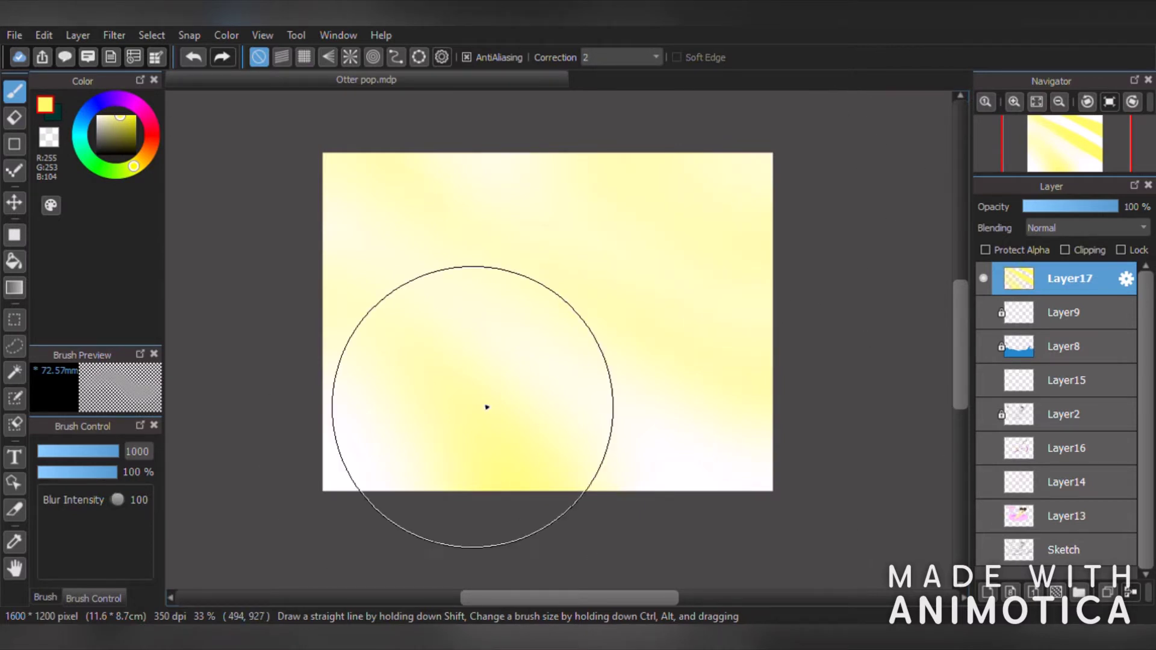
{"action": "left_click_drag", "start_coordinate": [472, 405], "coordinate": [481, 444]}
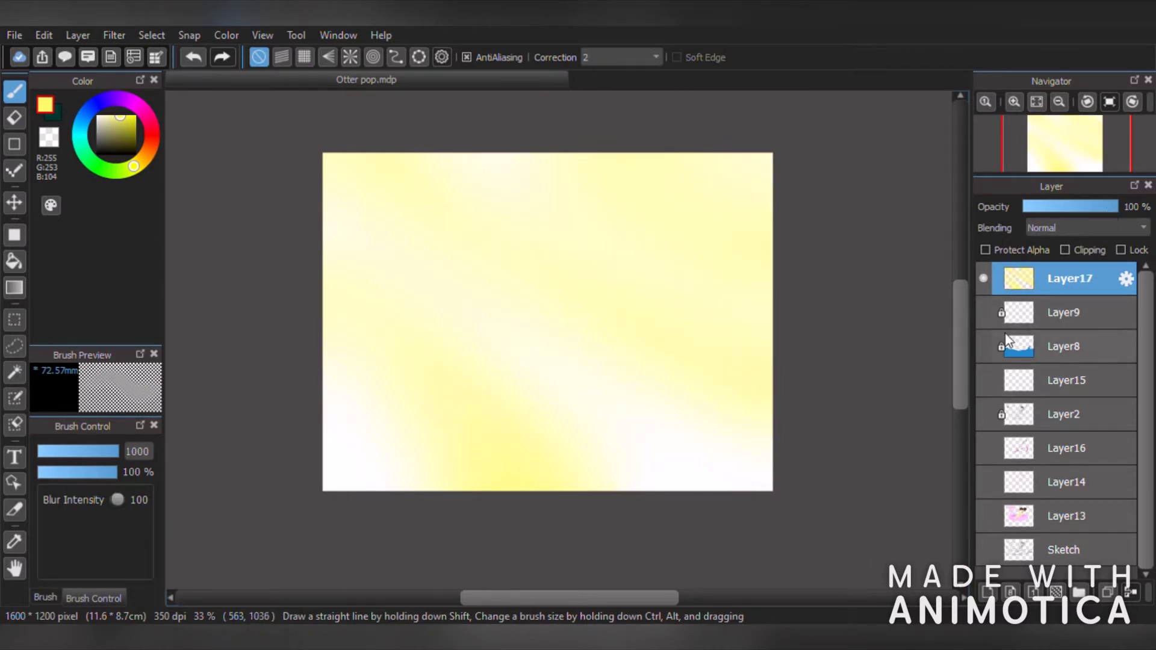
- Show the hidden artwork layers again, leaving Sketch hidden, and set the ray layer's blending to Screen
{"action": "left_click", "coordinate": [983, 346]}
{"action": "left_click", "coordinate": [984, 312]}
{"action": "left_click", "coordinate": [983, 414]}
{"action": "left_click", "coordinate": [983, 448]}
{"action": "left_click", "coordinate": [983, 482]}
{"action": "left_click", "coordinate": [984, 516]}
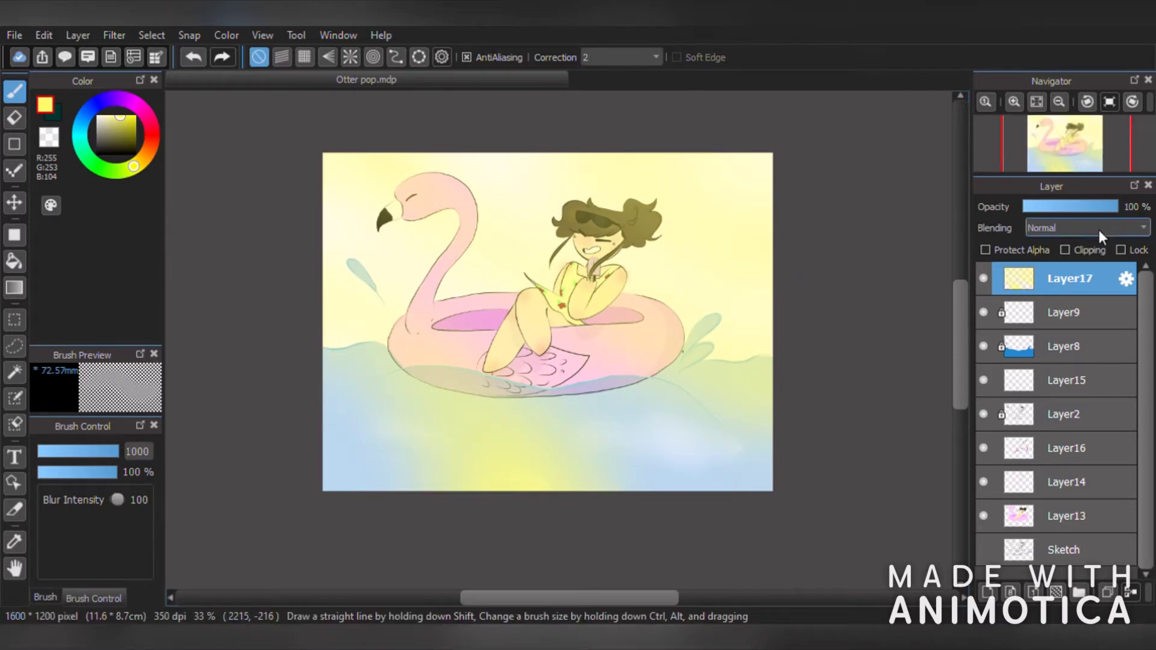
{"action": "left_click", "coordinate": [1043, 294]}
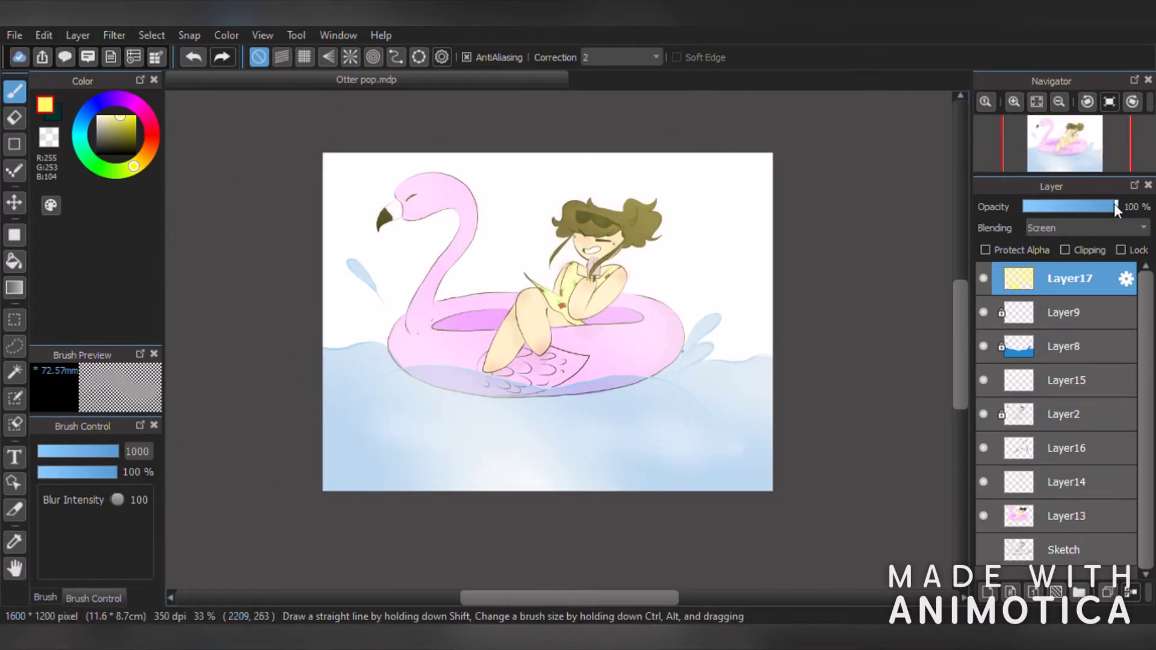
- Try a lower opacity on the ray layer, and set it back to 100 %
{"action": "left_click_drag", "start_coordinate": [1115, 206], "coordinate": [1062, 206]}
{"action": "scroll", "coordinate": [374, 234], "scroll_direction": "up", "scroll_amount": 1}
{"action": "scroll", "coordinate": [668, 235], "scroll_direction": "down", "scroll_amount": 1}
{"action": "left_click_drag", "start_coordinate": [1061, 208], "coordinate": [1121, 207]}
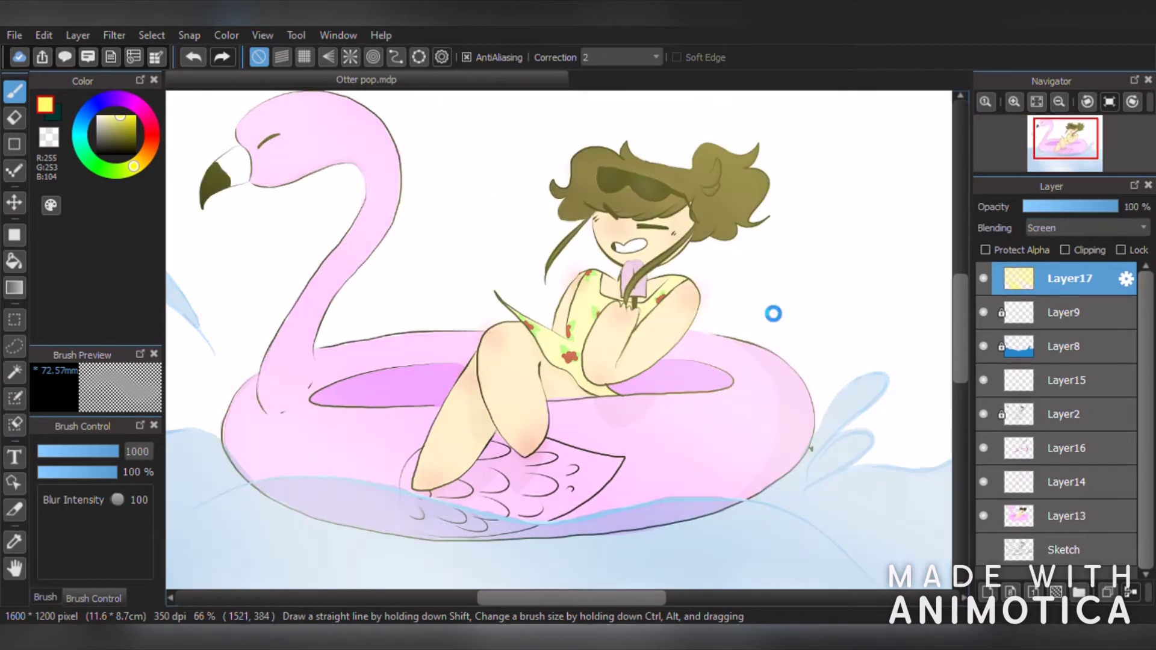
{"action": "scroll", "coordinate": [773, 313], "scroll_direction": "down", "scroll_amount": 3}
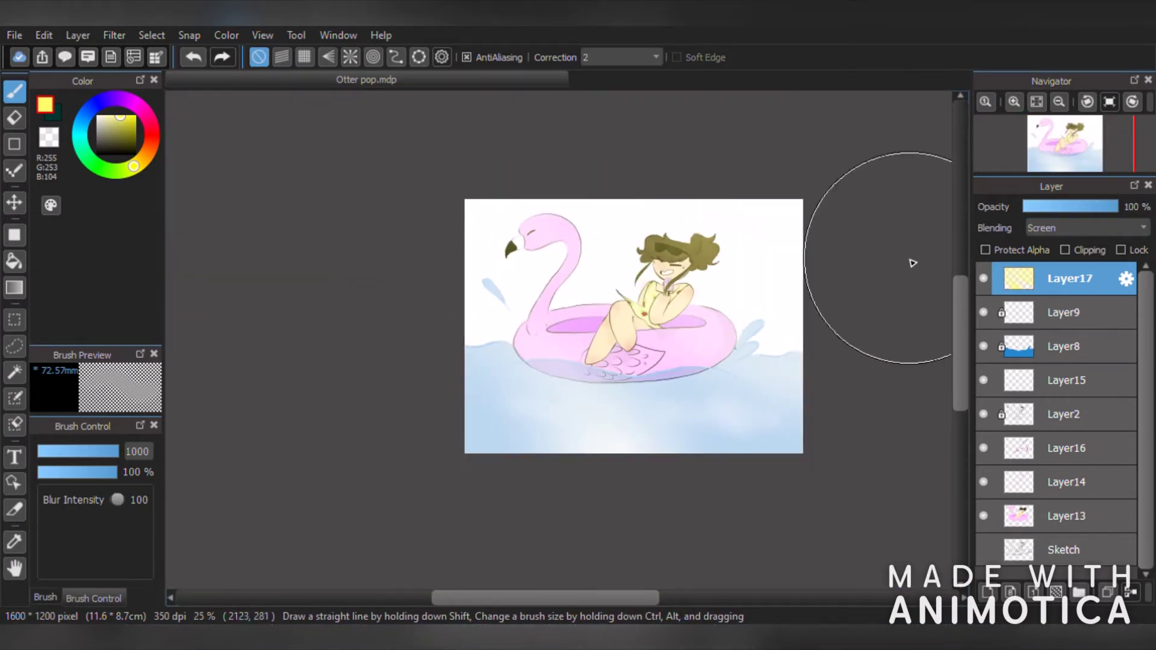
{"action": "scroll", "coordinate": [903, 260], "scroll_direction": "up", "scroll_amount": 2}
- Try the ray layer in Normal blending at 49 % opacity, and in Lighten, Hard Light and Hue blending at 100 %
{"action": "left_click", "coordinate": [1073, 226]}
{"action": "left_click", "coordinate": [1058, 240]}
{"action": "left_click", "coordinate": [1072, 207]}
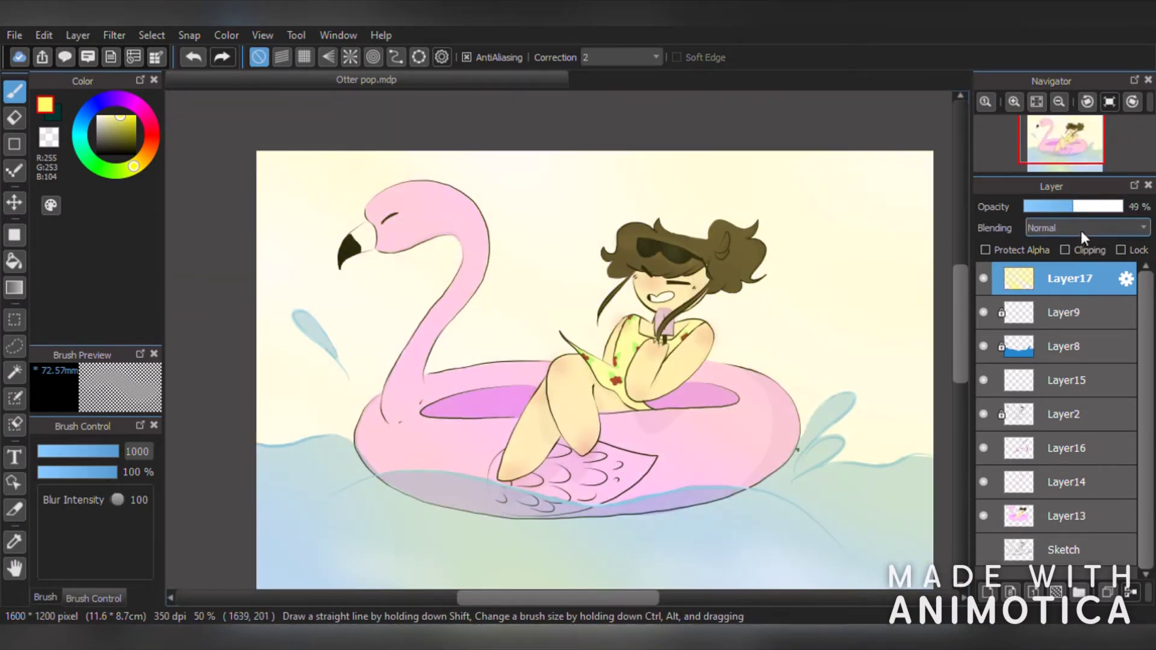
{"action": "scroll", "coordinate": [1084, 227], "scroll_direction": "down", "scroll_amount": 6}
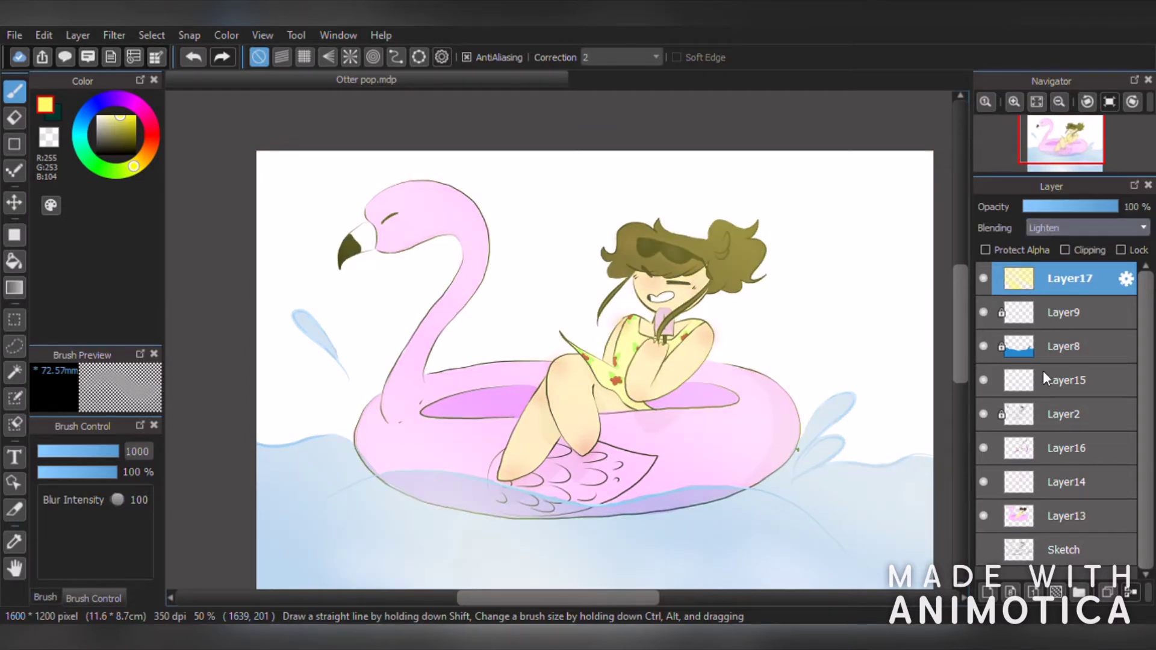
{"action": "scroll", "coordinate": [1065, 227], "scroll_direction": "down", "scroll_amount": 8}
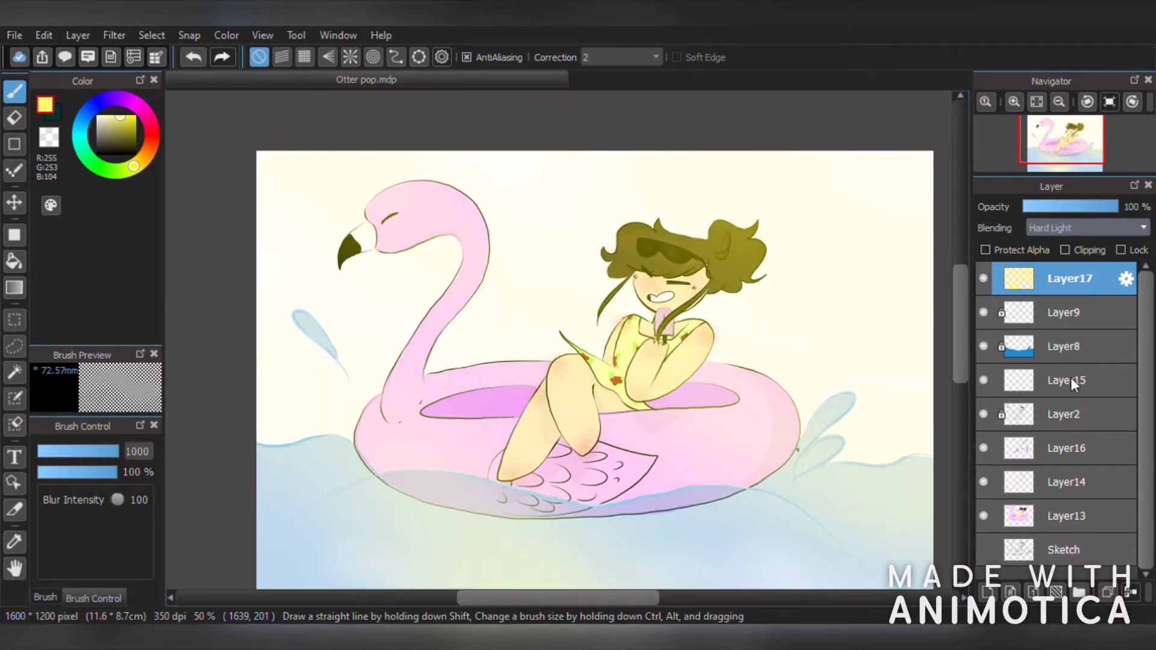
{"action": "left_click", "coordinate": [1054, 389]}
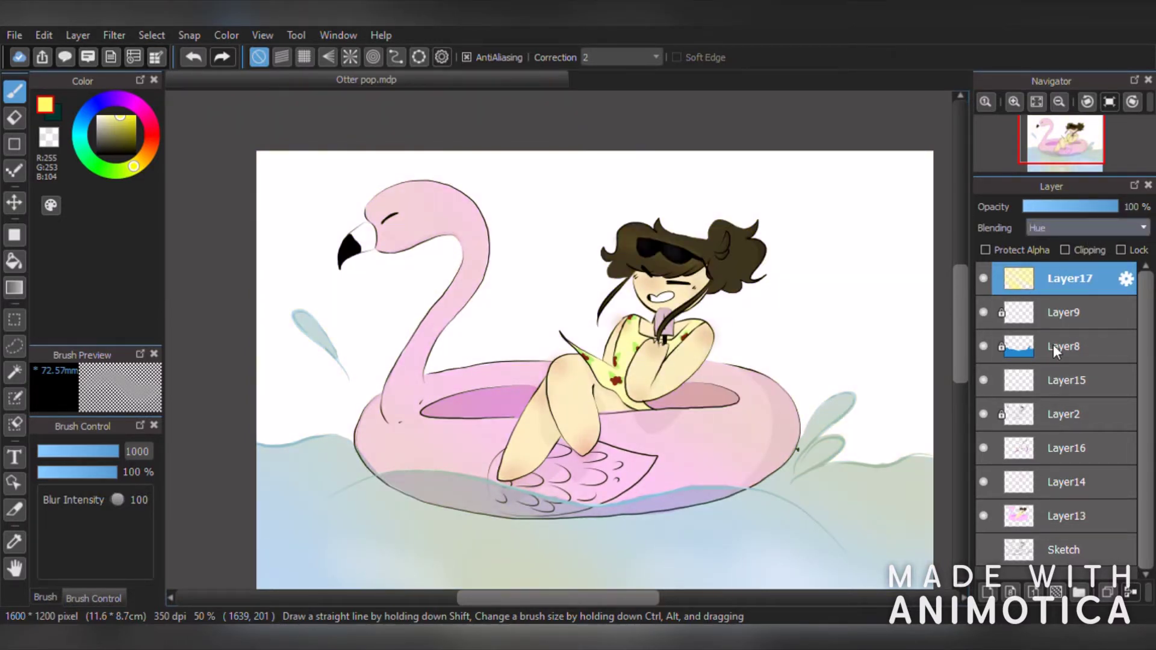
- Set the ray layer to Screen blending at 82 % opacity
{"action": "left_click", "coordinate": [1053, 345]}
{"action": "mouse_move", "coordinate": [1117, 206]}
{"action": "left_mouse_down"}
{"action": "mouse_move", "coordinate": [1049, 207]}
{"action": "mouse_move", "coordinate": [1105, 207]}
{"action": "left_mouse_up"}
{"action": "left_click", "coordinate": [1066, 312]}
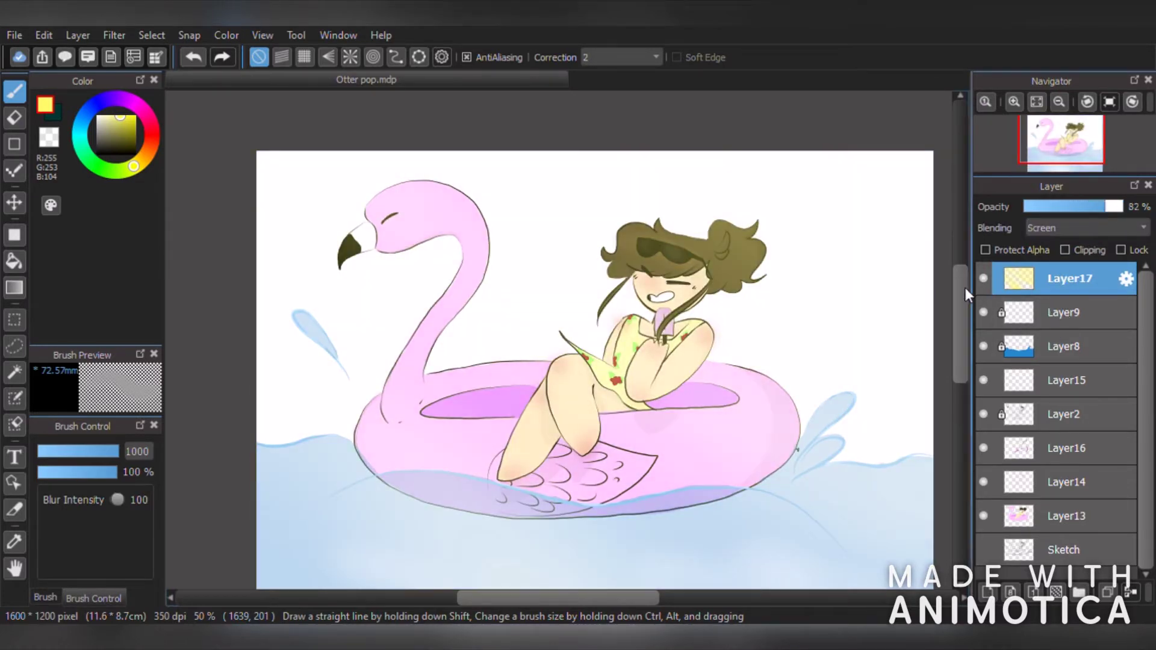
{"action": "scroll", "coordinate": [804, 345], "scroll_direction": "down", "scroll_amount": 2}
{"action": "scroll", "coordinate": [723, 451], "scroll_direction": "up", "scroll_amount": 4}
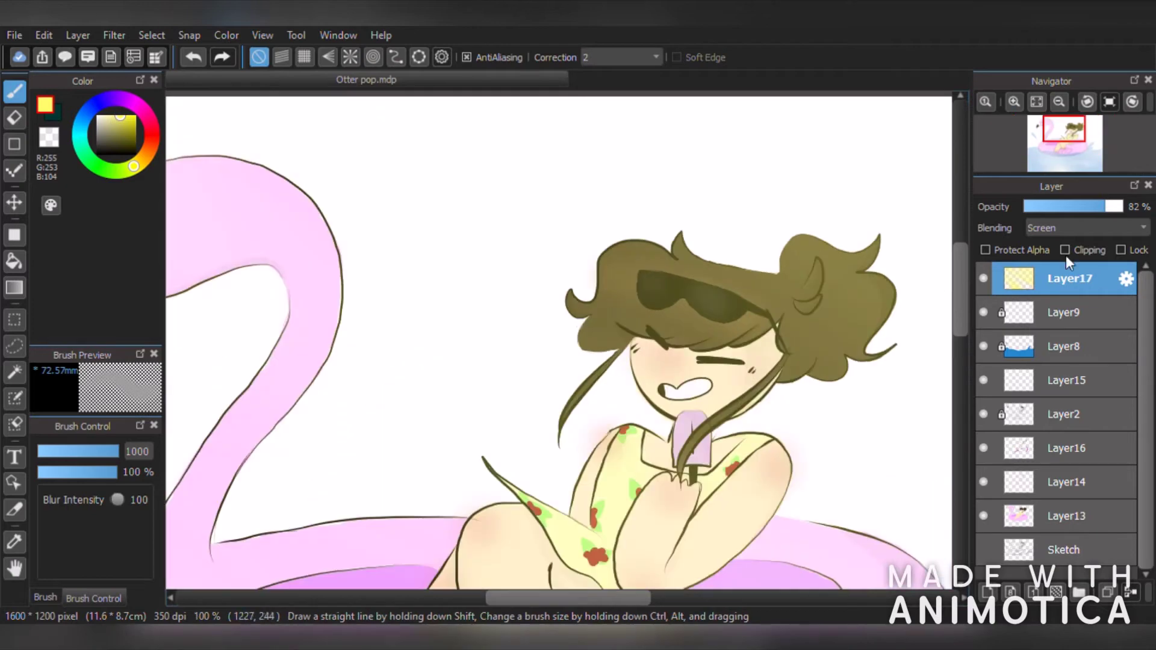
- Add a new layer directly above Layer16 and make it the active layer
{"action": "left_click", "coordinate": [1078, 458]}
{"action": "left_click", "coordinate": [988, 592]}
{"action": "scroll", "coordinate": [922, 170], "scroll_direction": "up", "scroll_amount": 3}
{"action": "left_click", "coordinate": [1094, 272]}
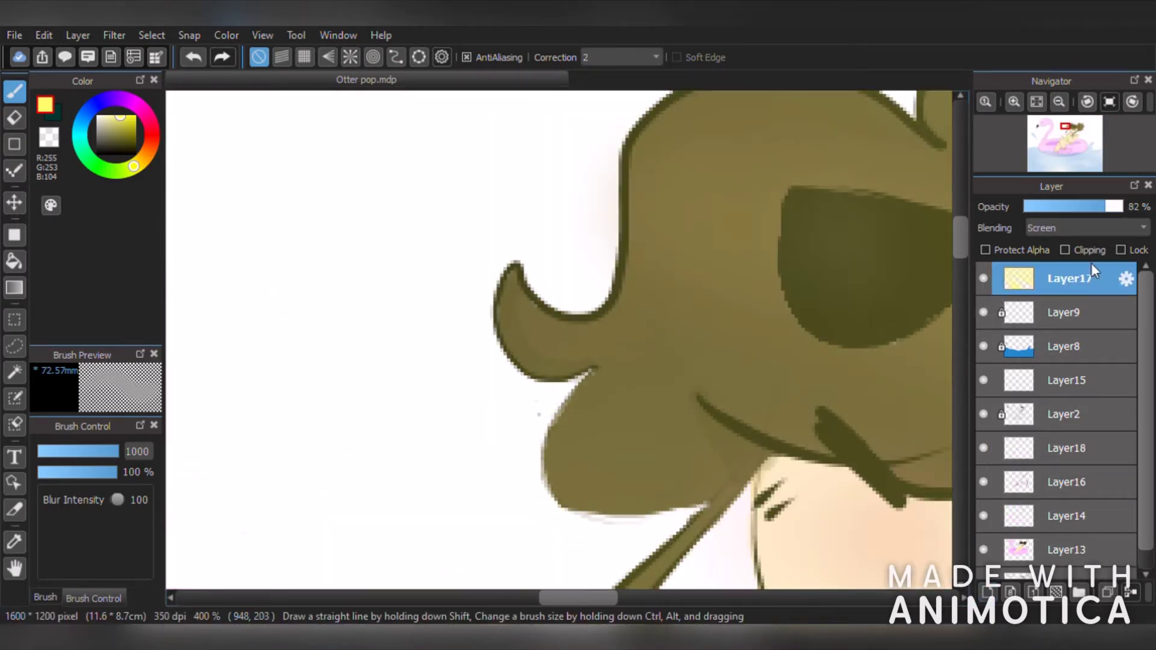
{"action": "left_click", "coordinate": [1072, 448]}
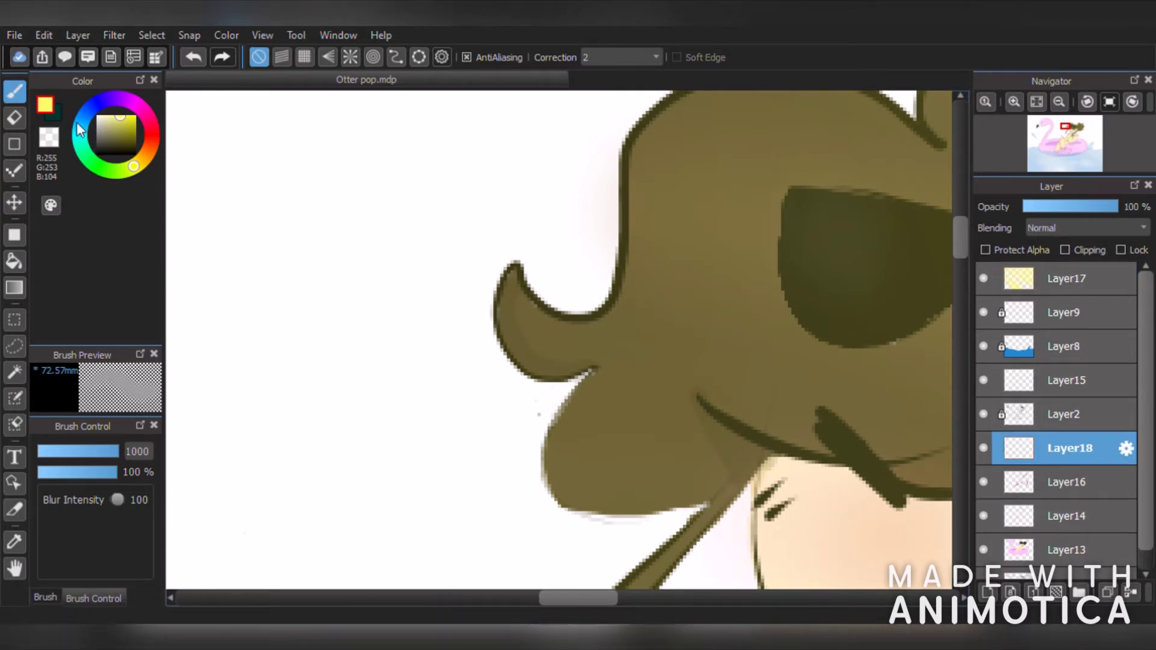
- Set the Blur brush size to 6.4, and switch to a pen brush for drawing solid highlights
{"action": "left_click_drag", "start_coordinate": [89, 451], "coordinate": [46, 426]}
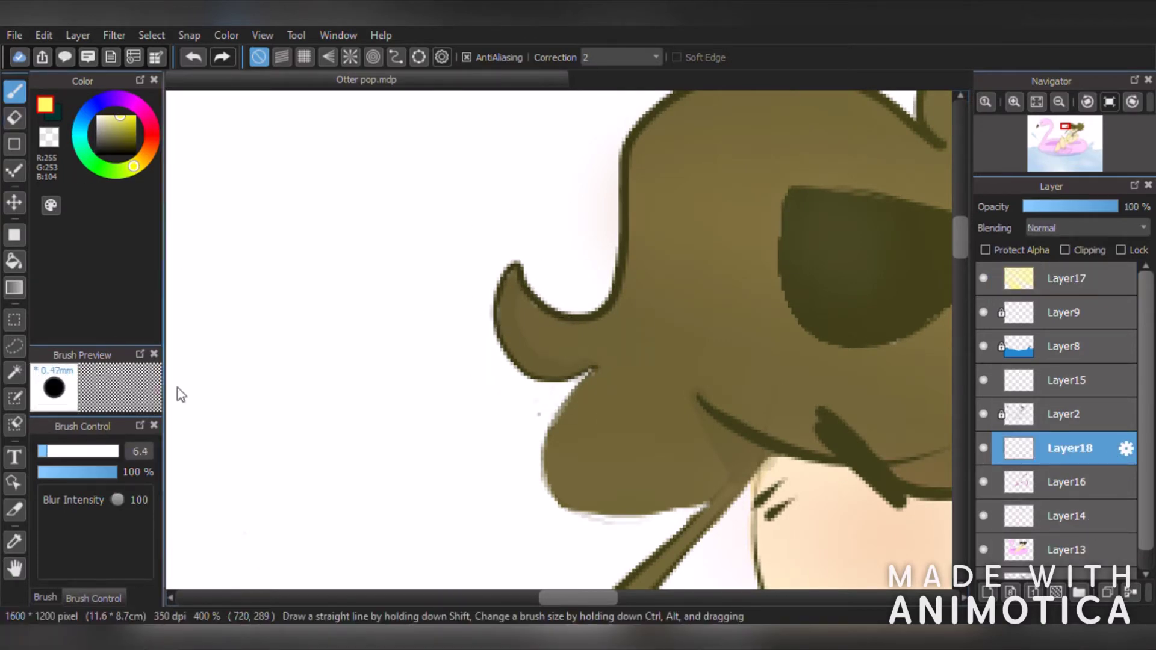
{"action": "scroll", "coordinate": [628, 105], "scroll_direction": "down", "scroll_amount": 3}
{"action": "scroll", "coordinate": [628, 100], "scroll_direction": "up", "scroll_amount": 4}
{"action": "scroll", "coordinate": [628, 106], "scroll_direction": "down", "scroll_amount": 2}
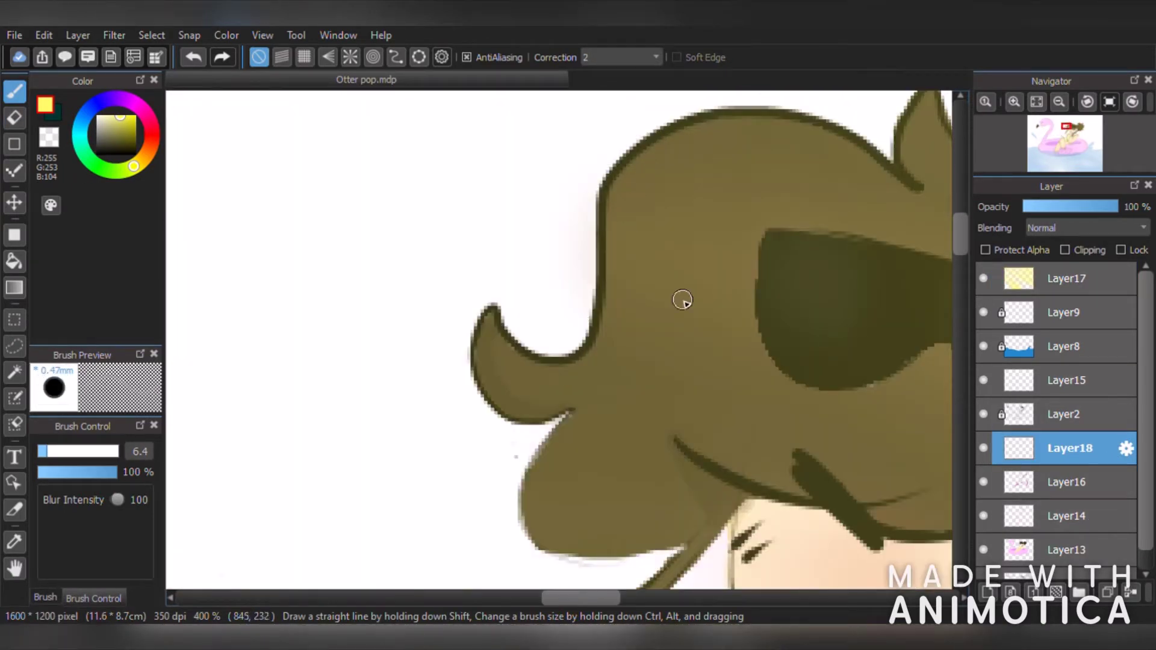
{"action": "left_click", "coordinate": [46, 597]}
{"action": "scroll", "coordinate": [53, 481], "scroll_direction": "up", "scroll_amount": 5}
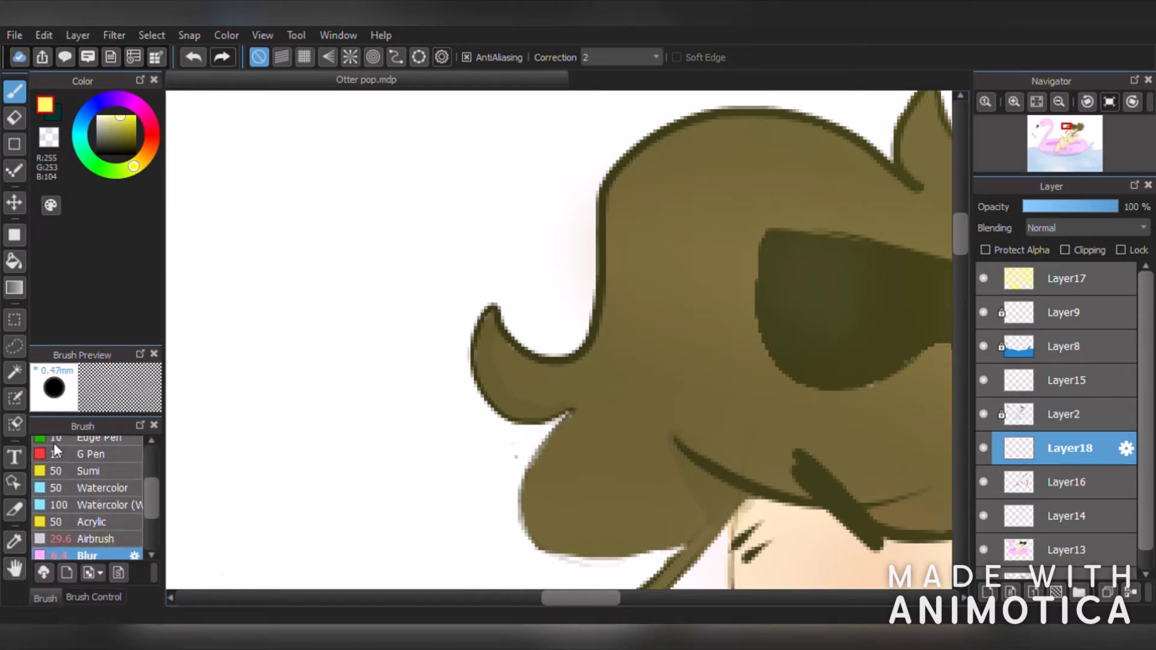
{"action": "left_click", "coordinate": [110, 447]}
{"action": "left_click", "coordinate": [73, 591]}
- Undo a thick trial highlight on the hair, and paint thinner yellow highlights along the hair's front edge at brush size 5
{"action": "left_click_drag", "start_coordinate": [747, 117], "coordinate": [580, 335]}
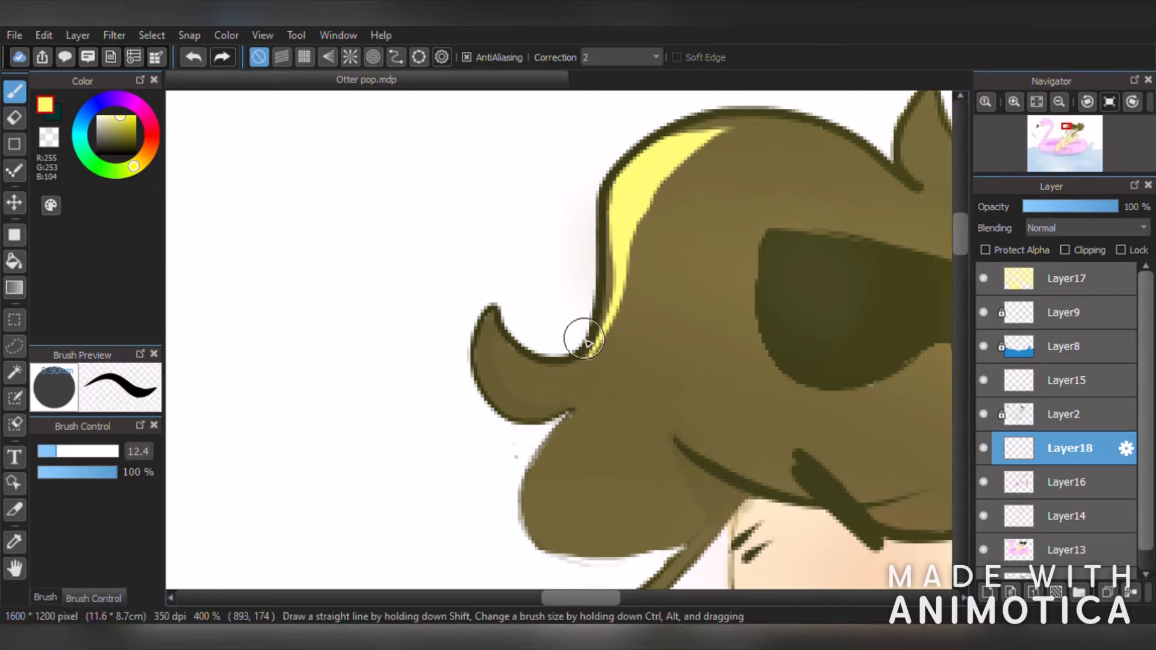
{"action": "left_click", "coordinate": [193, 58]}
{"action": "left_click", "coordinate": [45, 453]}
{"action": "mouse_move", "coordinate": [709, 124]}
{"action": "left_mouse_down"}
{"action": "mouse_move", "coordinate": [609, 292]}
{"action": "mouse_move", "coordinate": [527, 379]}
{"action": "left_mouse_up"}
{"action": "scroll", "coordinate": [630, 307], "scroll_direction": "down", "scroll_amount": 3}
{"action": "scroll", "coordinate": [728, 279], "scroll_direction": "up", "scroll_amount": 4}
{"action": "mouse_move", "coordinate": [631, 248]}
{"action": "left_mouse_down"}
{"action": "mouse_move", "coordinate": [610, 312]}
{"action": "mouse_move", "coordinate": [628, 393]}
{"action": "left_mouse_up"}
- Paint yellow highlights on the small hair tuft and along the sunlit edge of the girl's bun
{"action": "scroll", "coordinate": [672, 375], "scroll_direction": "down", "scroll_amount": 6}
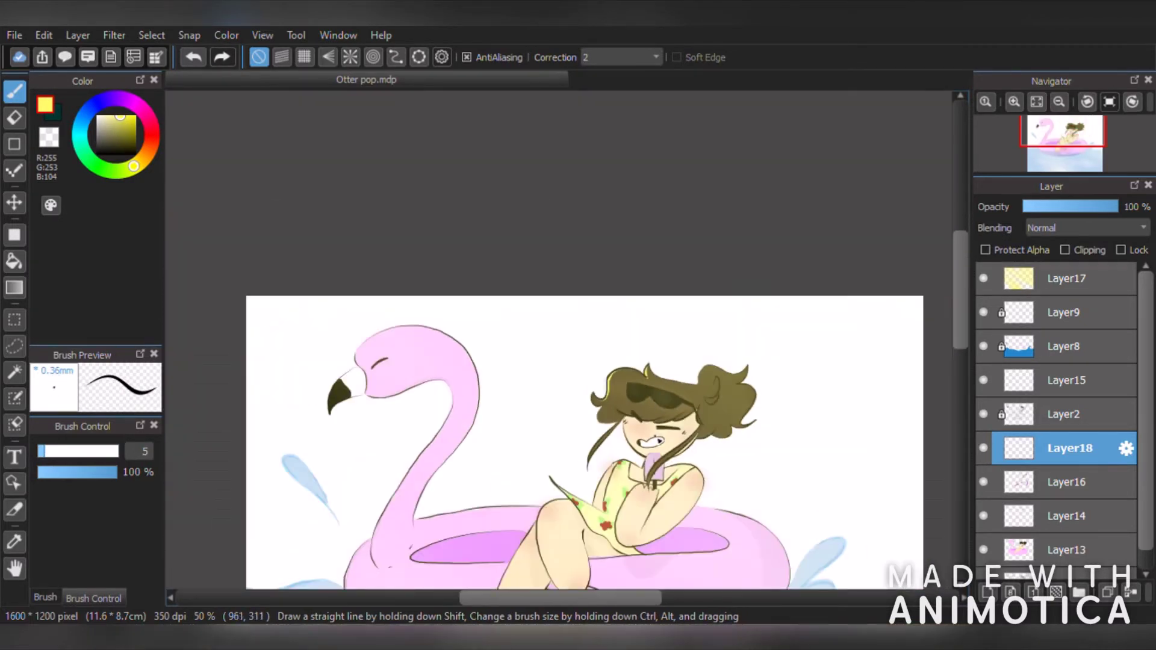
{"action": "scroll", "coordinate": [728, 408], "scroll_direction": "up", "scroll_amount": 5}
{"action": "scroll", "coordinate": [785, 266], "scroll_direction": "down", "scroll_amount": 3}
{"action": "scroll", "coordinate": [855, 162], "scroll_direction": "up", "scroll_amount": 3}
{"action": "left_click_drag", "start_coordinate": [911, 232], "coordinate": [798, 203]}
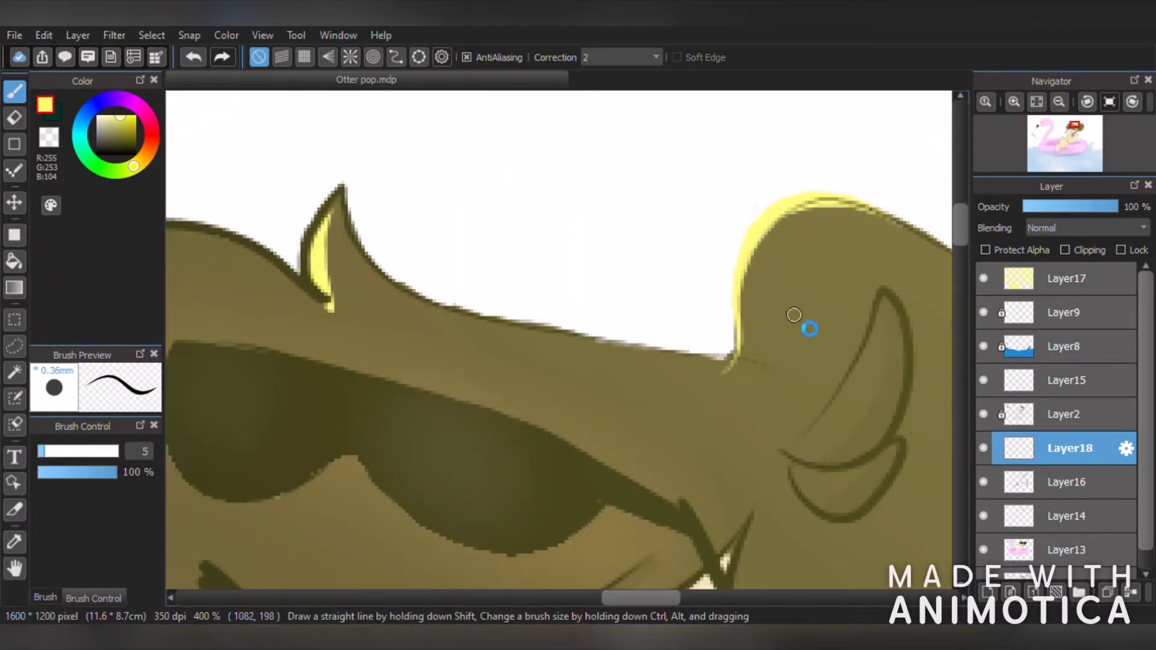
{"action": "scroll", "coordinate": [808, 328], "scroll_direction": "down", "scroll_amount": 2}
{"action": "mouse_move", "coordinate": [891, 277]}
{"action": "left_mouse_down"}
{"action": "mouse_move", "coordinate": [862, 318]}
{"action": "mouse_move", "coordinate": [761, 336]}
{"action": "left_mouse_up"}
- Highlight the lower hair lobe, the loose front strand and the girl's cheek and jaw edge in yellow
{"action": "scroll", "coordinate": [761, 335], "scroll_direction": "down", "scroll_amount": 2}
{"action": "scroll", "coordinate": [692, 463], "scroll_direction": "up", "scroll_amount": 3}
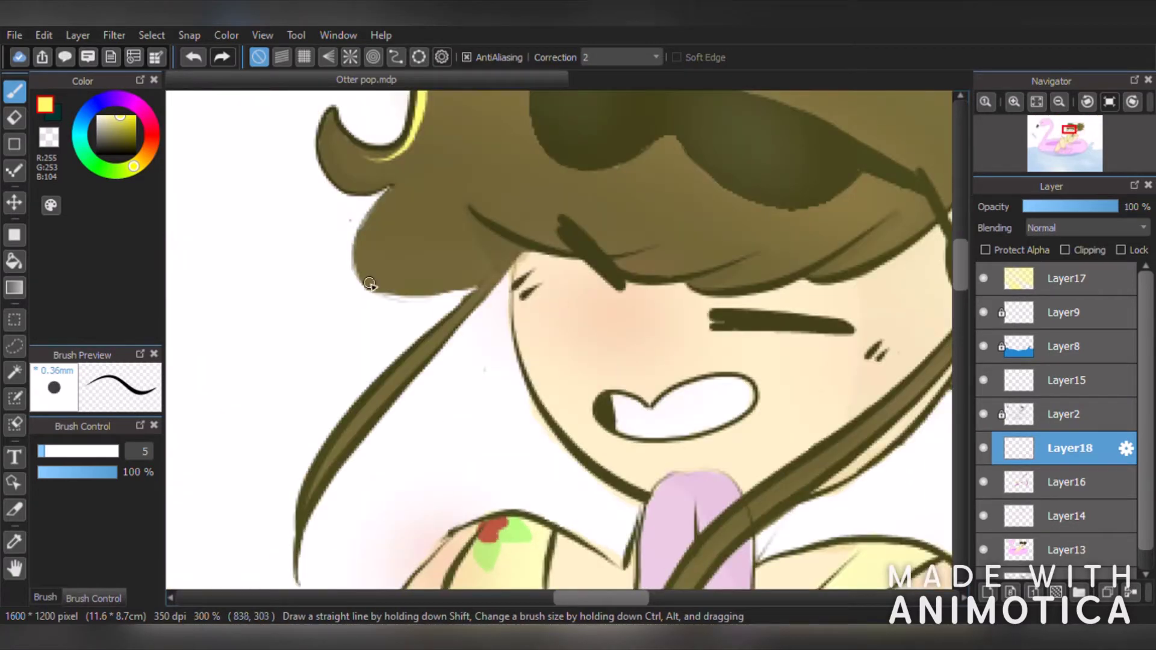
{"action": "left_click_drag", "start_coordinate": [389, 191], "coordinate": [390, 287]}
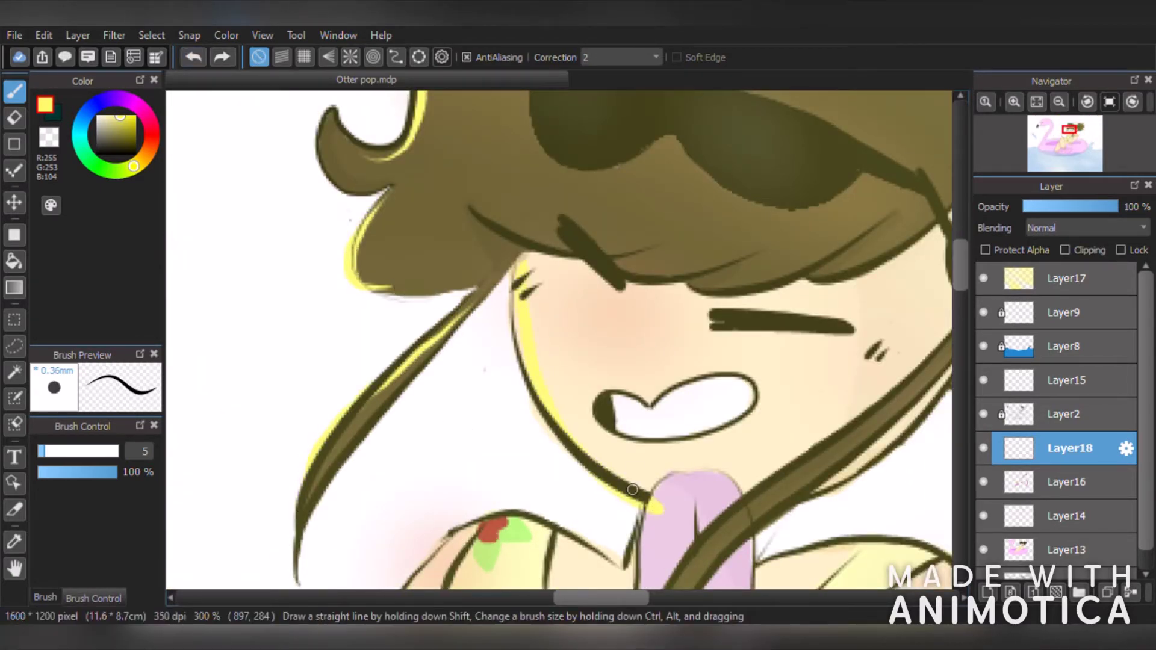
- Paint yellow highlights along the sunlit edges of the ice pop, the shoulder and the upper arm
{"action": "scroll", "coordinate": [633, 488], "scroll_direction": "down", "scroll_amount": 3}
{"action": "scroll", "coordinate": [555, 277], "scroll_direction": "up", "scroll_amount": 3}
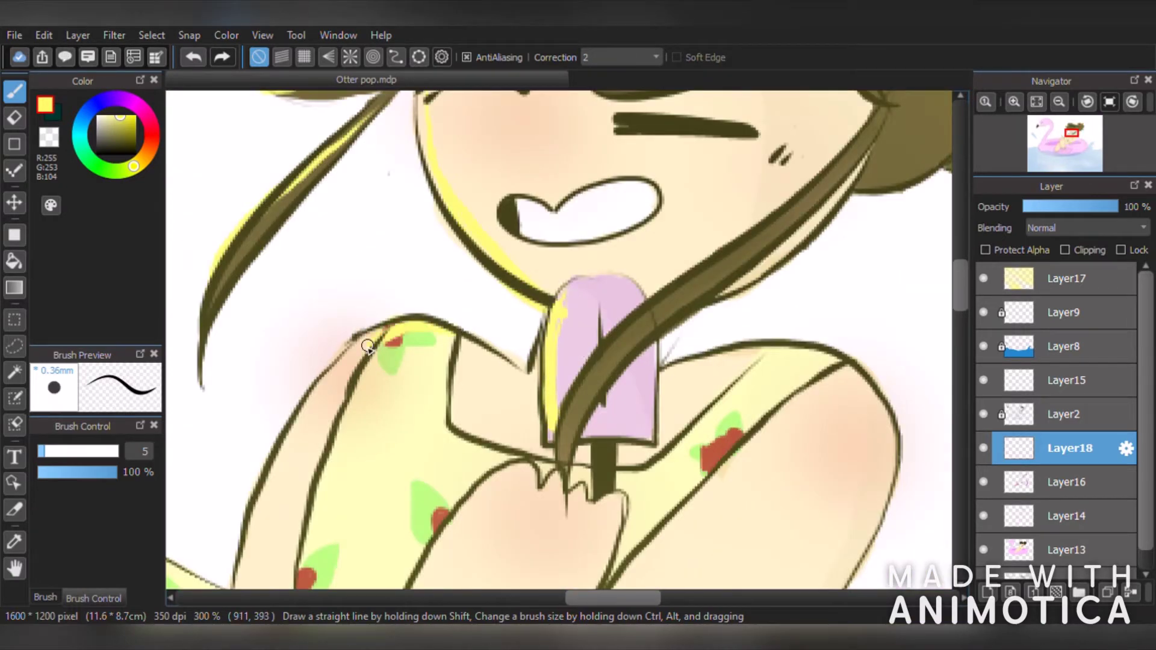
{"action": "scroll", "coordinate": [243, 567], "scroll_direction": "down", "scroll_amount": 5}
{"action": "scroll", "coordinate": [228, 560], "scroll_direction": "up", "scroll_amount": 5}
- Paint yellow highlights over the girl's raised knee and down the front edge of her lower leg
{"action": "scroll", "coordinate": [243, 524], "scroll_direction": "down", "scroll_amount": 5}
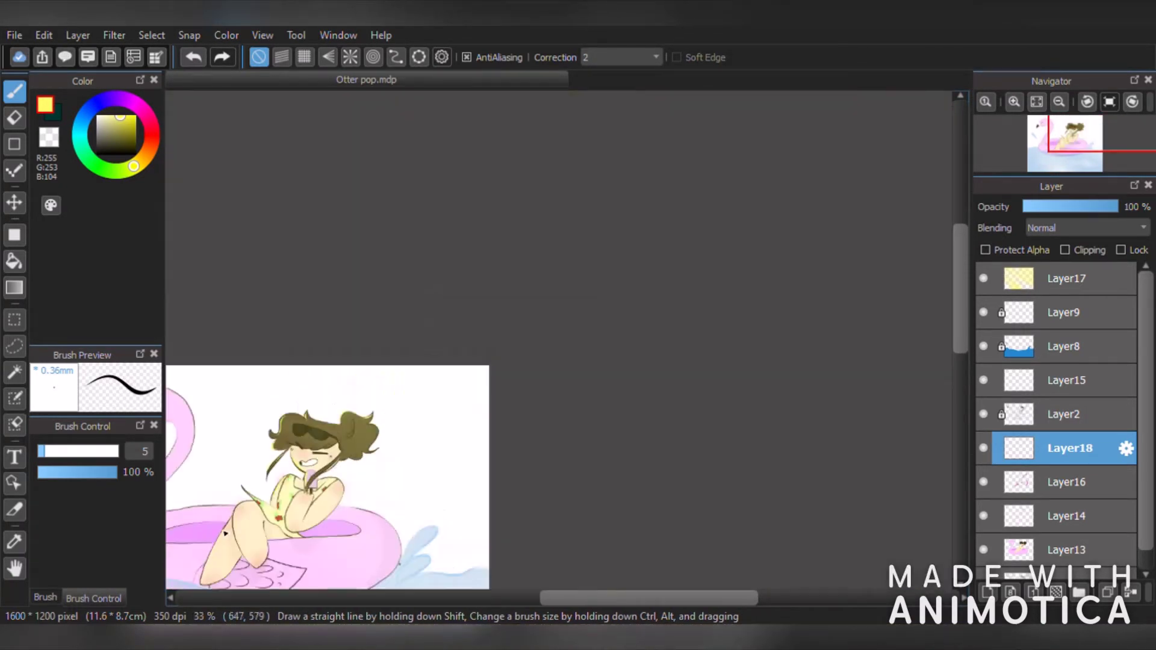
{"action": "scroll", "coordinate": [295, 497], "scroll_direction": "up", "scroll_amount": 4}
{"action": "scroll", "coordinate": [295, 498], "scroll_direction": "down", "scroll_amount": 3}
{"action": "scroll", "coordinate": [441, 259], "scroll_direction": "up", "scroll_amount": 3}
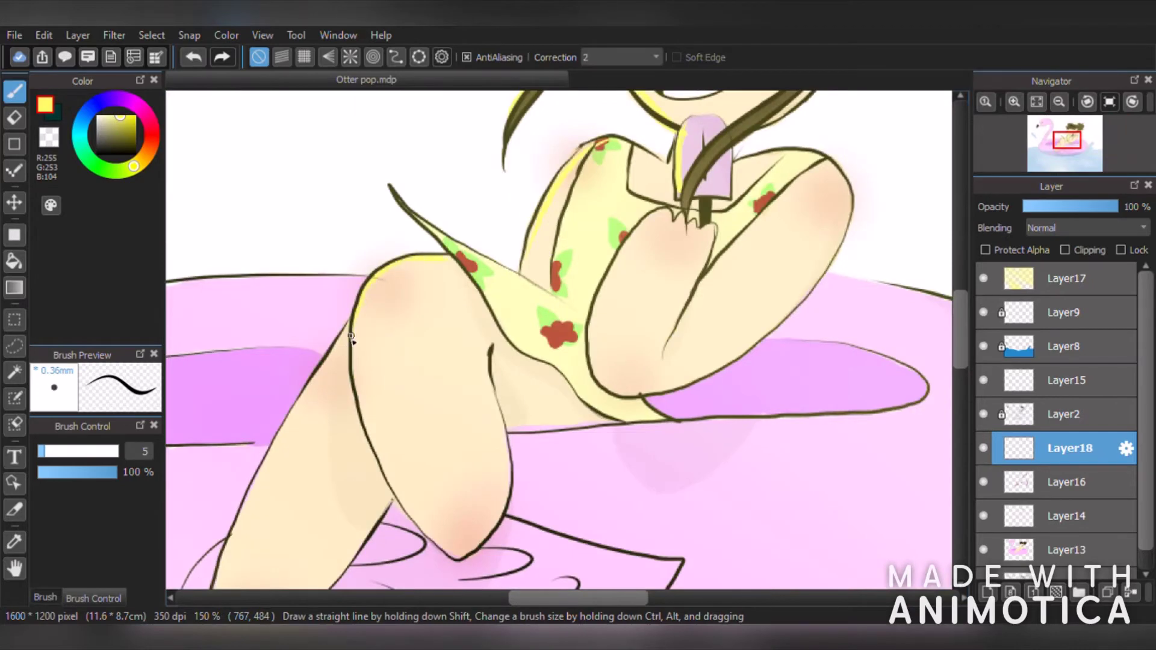
{"action": "scroll", "coordinate": [351, 337], "scroll_direction": "down", "scroll_amount": 3}
{"action": "scroll", "coordinate": [349, 404], "scroll_direction": "up", "scroll_amount": 4}
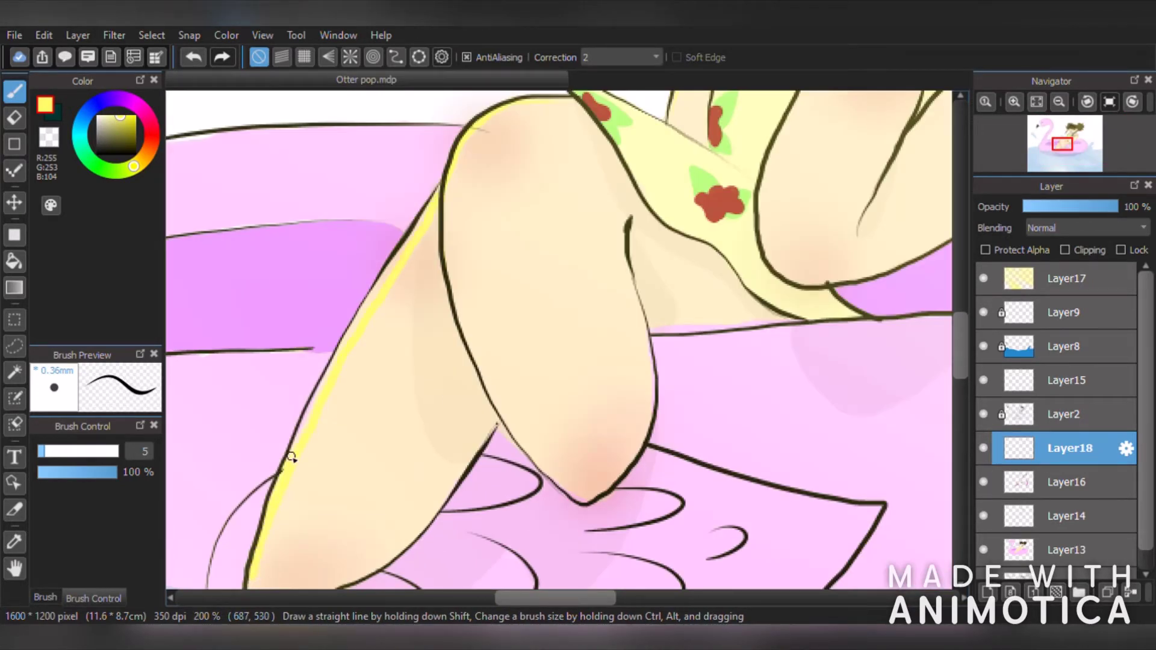
- Highlight the flamingo's beak, the top of its head and the float's front edge in yellow
{"action": "scroll", "coordinate": [335, 365], "scroll_direction": "down", "scroll_amount": 4}
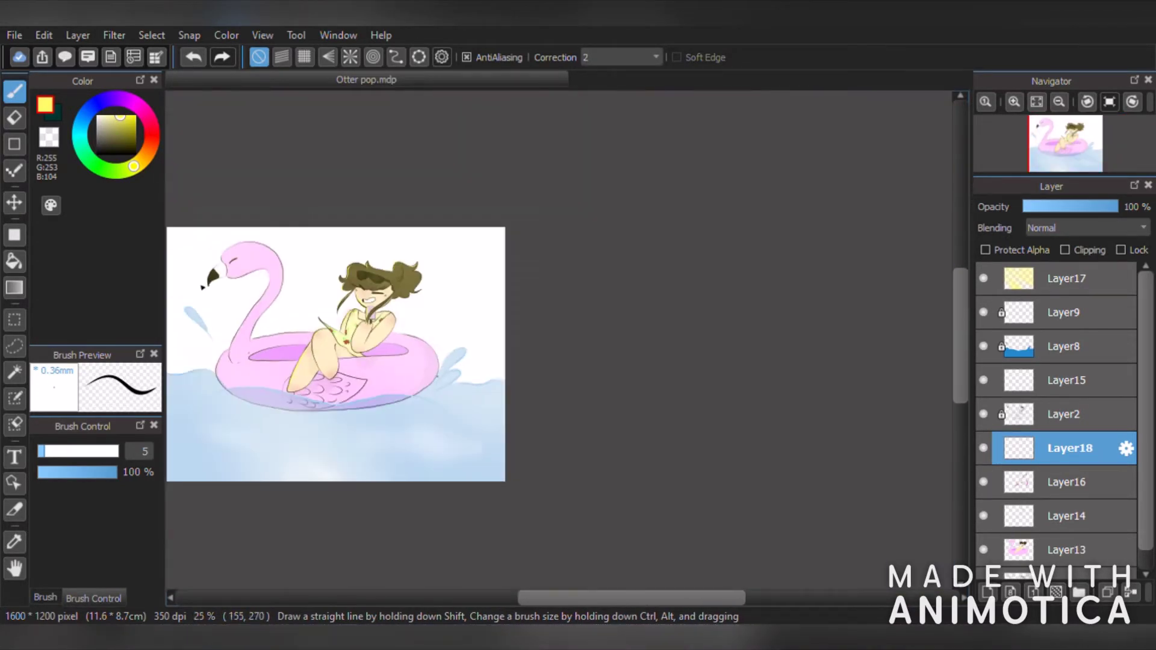
{"action": "scroll", "coordinate": [349, 358], "scroll_direction": "up", "scroll_amount": 4}
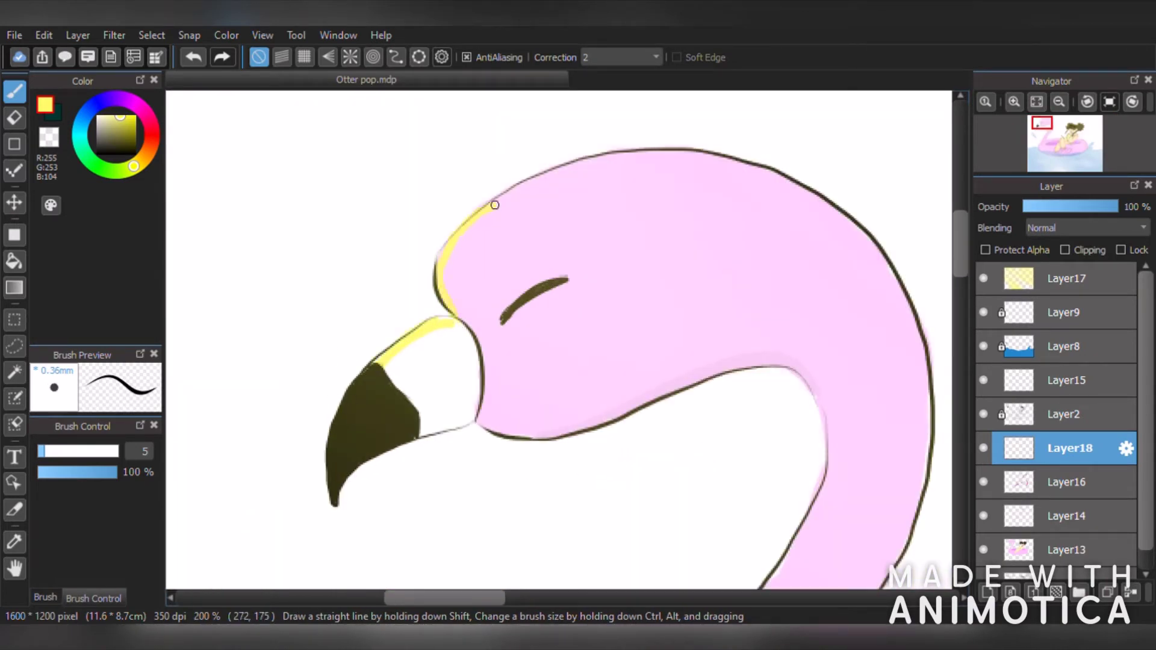
{"action": "scroll", "coordinate": [681, 156], "scroll_direction": "down", "scroll_amount": 4}
{"action": "scroll", "coordinate": [572, 234], "scroll_direction": "up", "scroll_amount": 4}
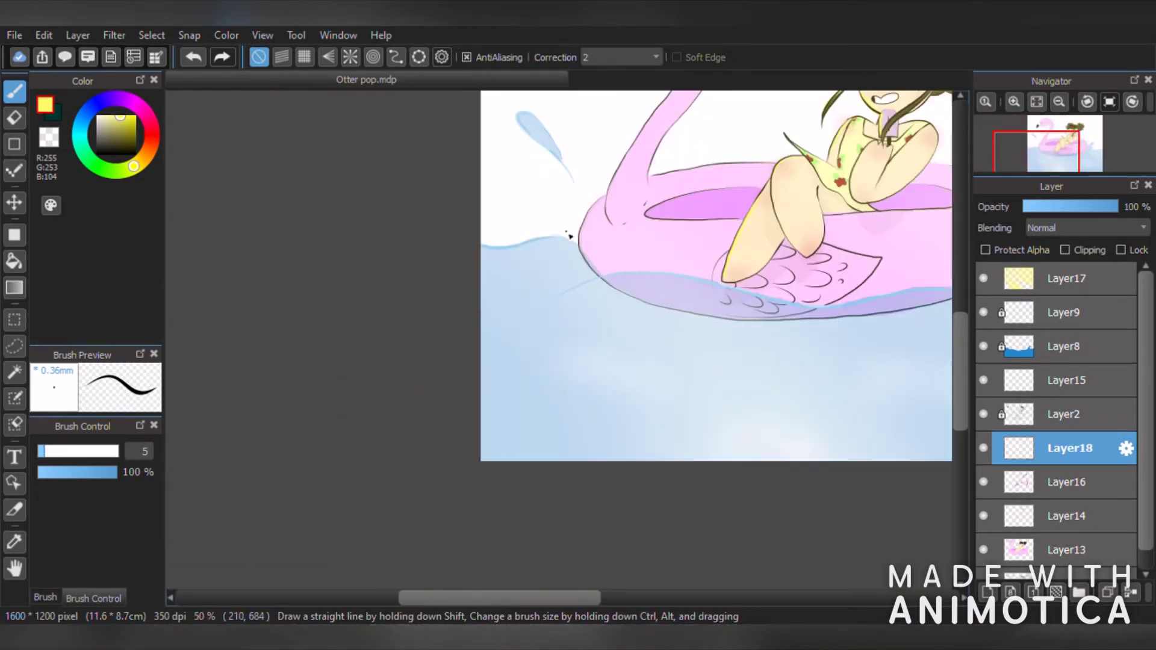
{"action": "scroll", "coordinate": [692, 163], "scroll_direction": "down", "scroll_amount": 3}
{"action": "scroll", "coordinate": [717, 167], "scroll_direction": "up", "scroll_amount": 3}
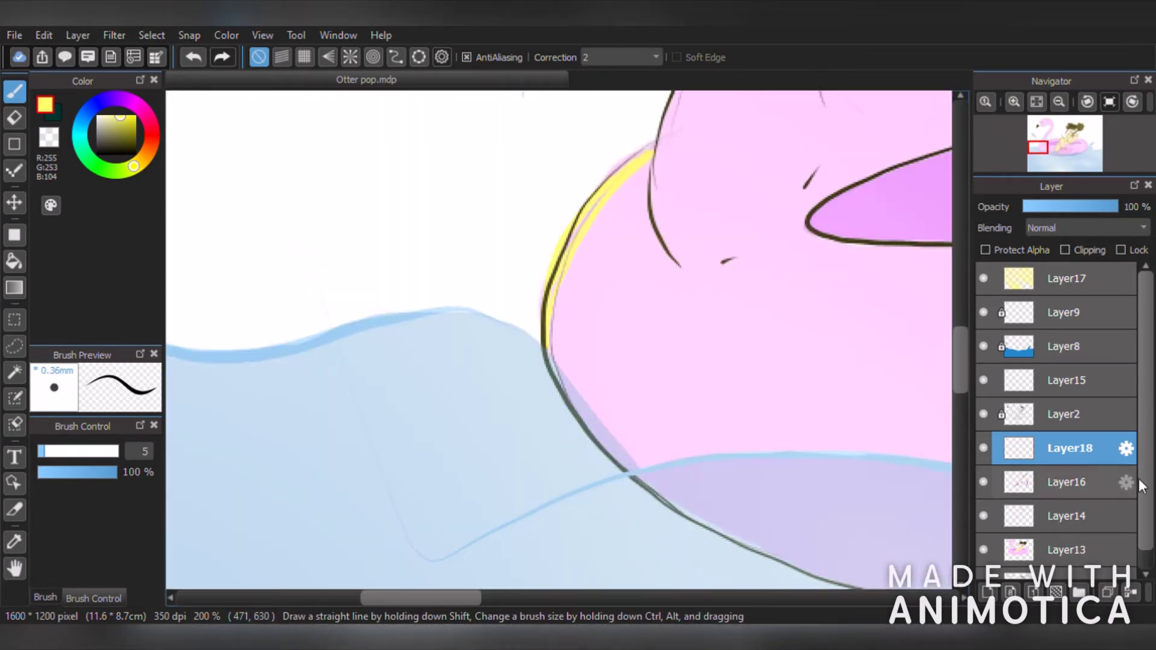
- Paint a thin yellow highlight along the float's back rim between the flamingo's neck and the girl's knee
{"action": "scroll", "coordinate": [852, 356], "scroll_direction": "down", "scroll_amount": 3}
{"action": "scroll", "coordinate": [881, 175], "scroll_direction": "up", "scroll_amount": 3}
{"action": "left_click_drag", "start_coordinate": [957, 281], "coordinate": [958, 260]}
{"action": "left_click_drag", "start_coordinate": [456, 598], "coordinate": [536, 599]}
{"action": "scroll", "coordinate": [638, 296], "scroll_direction": "down", "scroll_amount": 3}
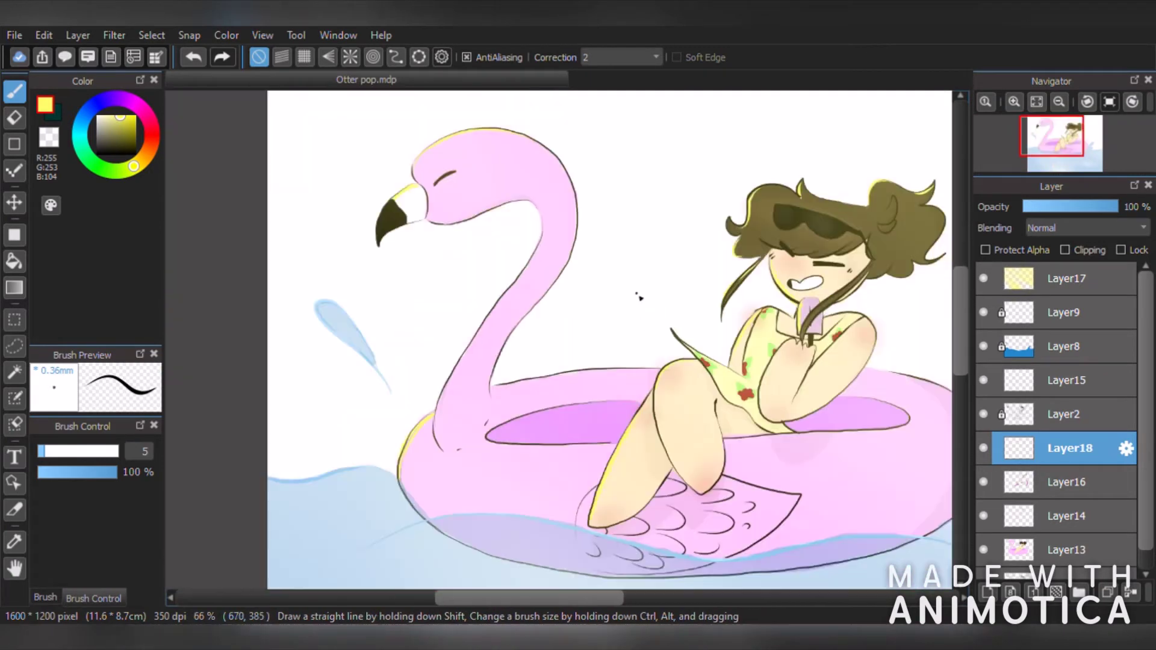
{"action": "scroll", "coordinate": [590, 313], "scroll_direction": "up", "scroll_amount": 5}
{"action": "left_click_drag", "start_coordinate": [472, 410], "coordinate": [836, 400]}
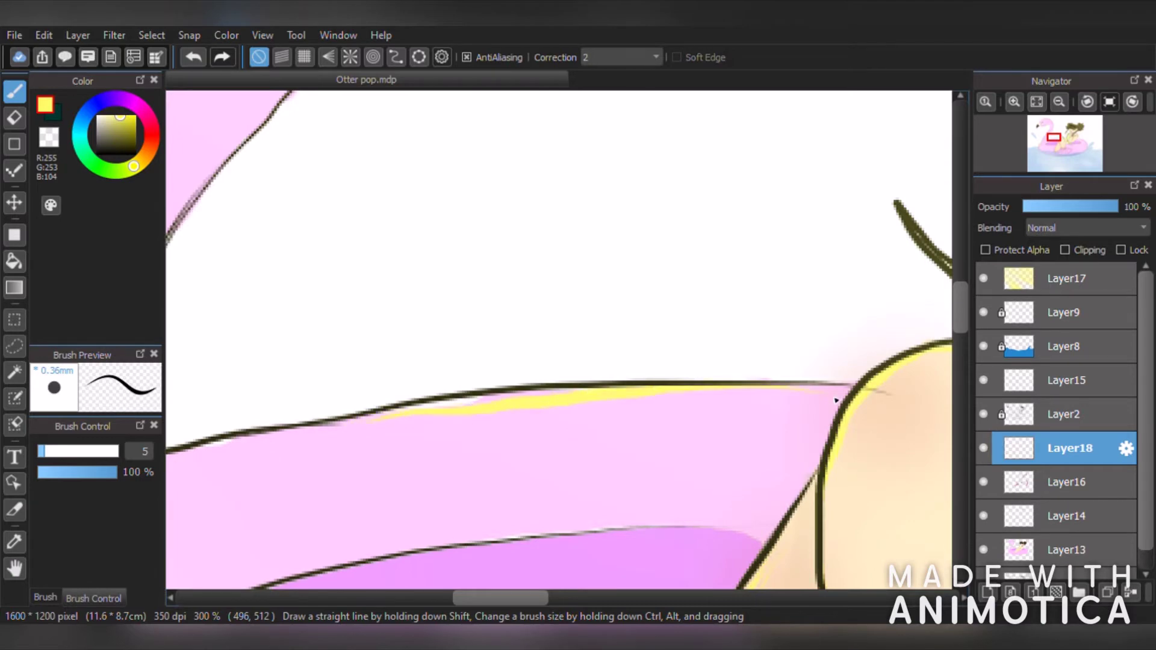
- Add yellow highlights to the water droplet near the flamingo's neck and to the splash behind the float
{"action": "scroll", "coordinate": [695, 400], "scroll_direction": "down", "scroll_amount": 6}
{"action": "scroll", "coordinate": [887, 258], "scroll_direction": "up", "scroll_amount": 2}
{"action": "scroll", "coordinate": [223, 338], "scroll_direction": "up", "scroll_amount": 2}
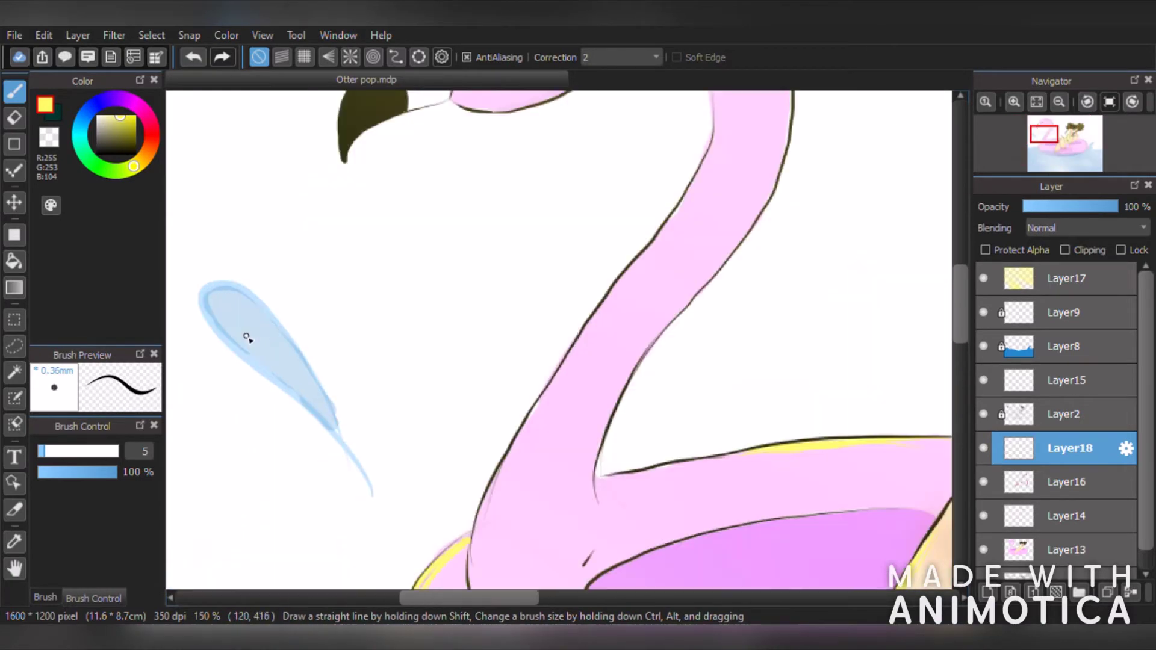
{"action": "left_click_drag", "start_coordinate": [336, 430], "coordinate": [249, 300]}
{"action": "scroll", "coordinate": [410, 346], "scroll_direction": "down", "scroll_amount": 4}
{"action": "scroll", "coordinate": [638, 436], "scroll_direction": "up", "scroll_amount": 4}
{"action": "scroll", "coordinate": [416, 470], "scroll_direction": "down", "scroll_amount": 6}
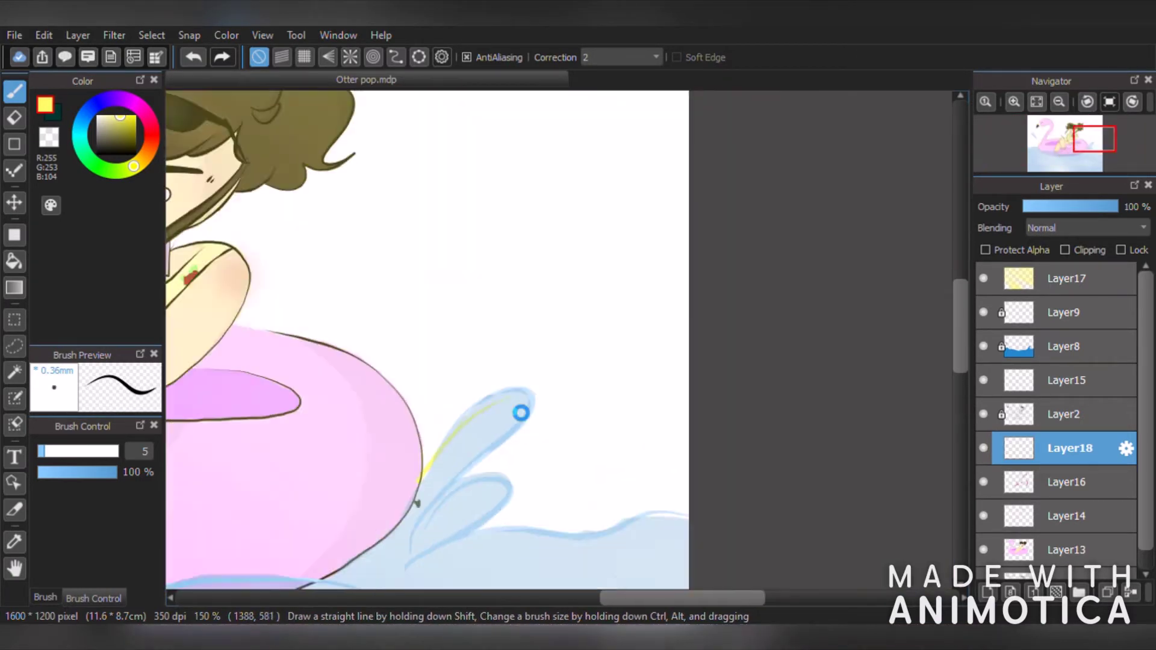
{"action": "scroll", "coordinate": [308, 387], "scroll_direction": "up", "scroll_amount": 4}
{"action": "scroll", "coordinate": [437, 509], "scroll_direction": "down", "scroll_amount": 3}
{"action": "scroll", "coordinate": [437, 509], "scroll_direction": "up", "scroll_amount": 3}
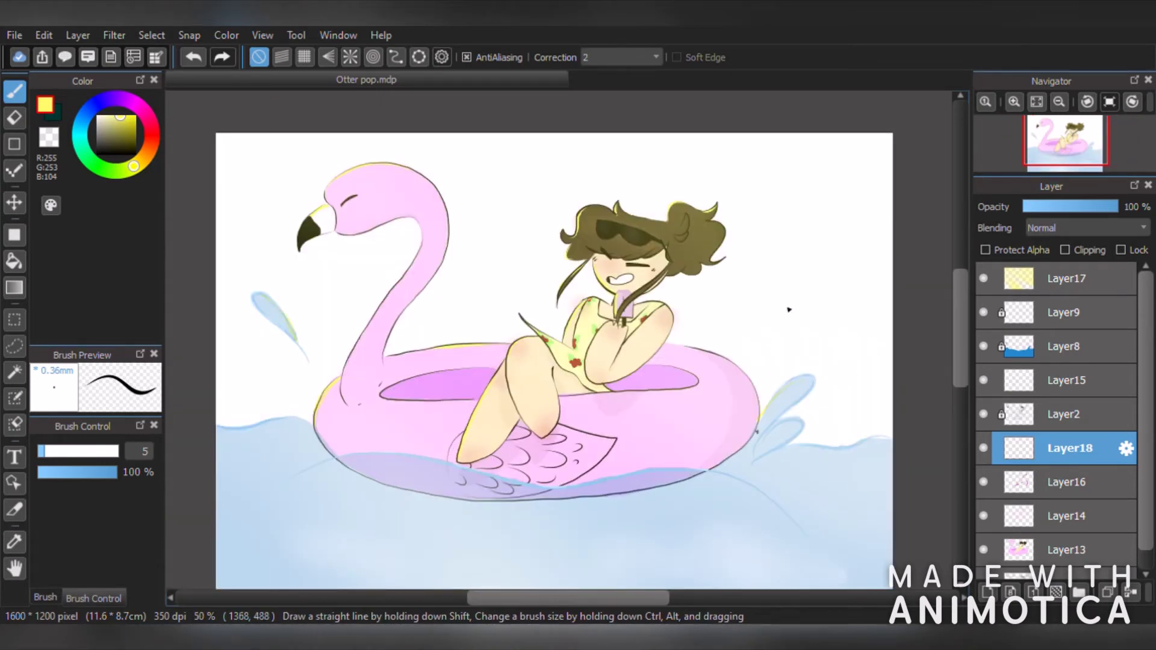
- Switch to the Blur brush at size 42 and soften the yellow highlight on the float's front edge
{"action": "left_click", "coordinate": [45, 597]}
{"action": "scroll", "coordinate": [108, 507], "scroll_direction": "down", "scroll_amount": 3}
{"action": "left_click", "coordinate": [98, 519]}
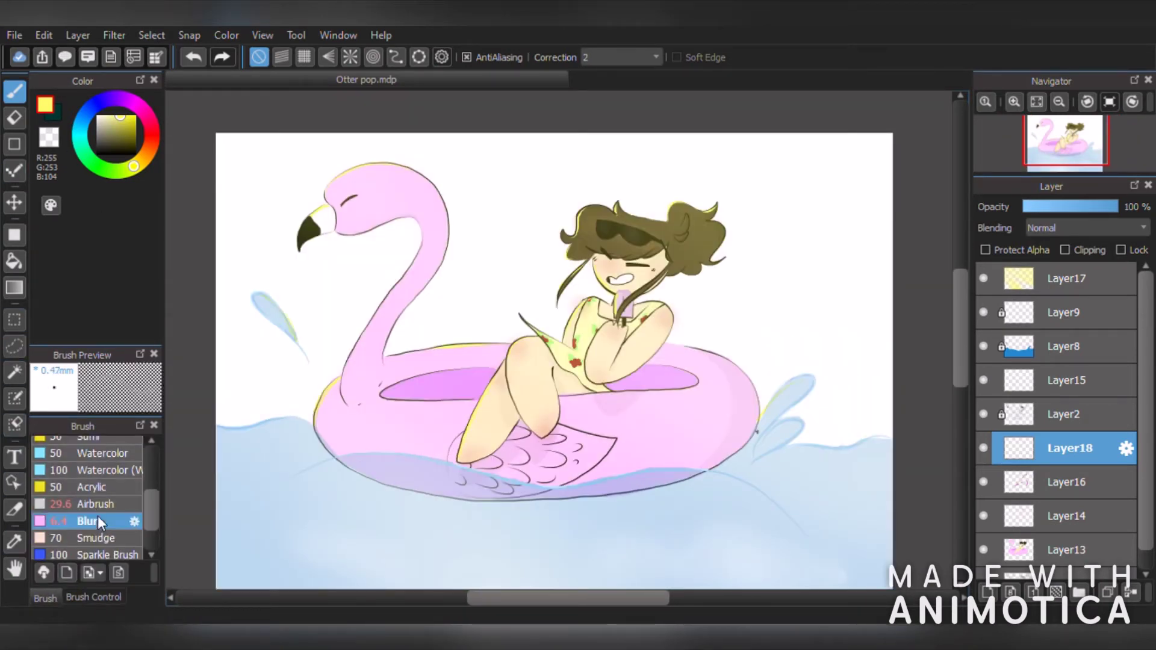
{"action": "left_click", "coordinate": [93, 598]}
{"action": "scroll", "coordinate": [336, 399], "scroll_direction": "up", "scroll_amount": 6}
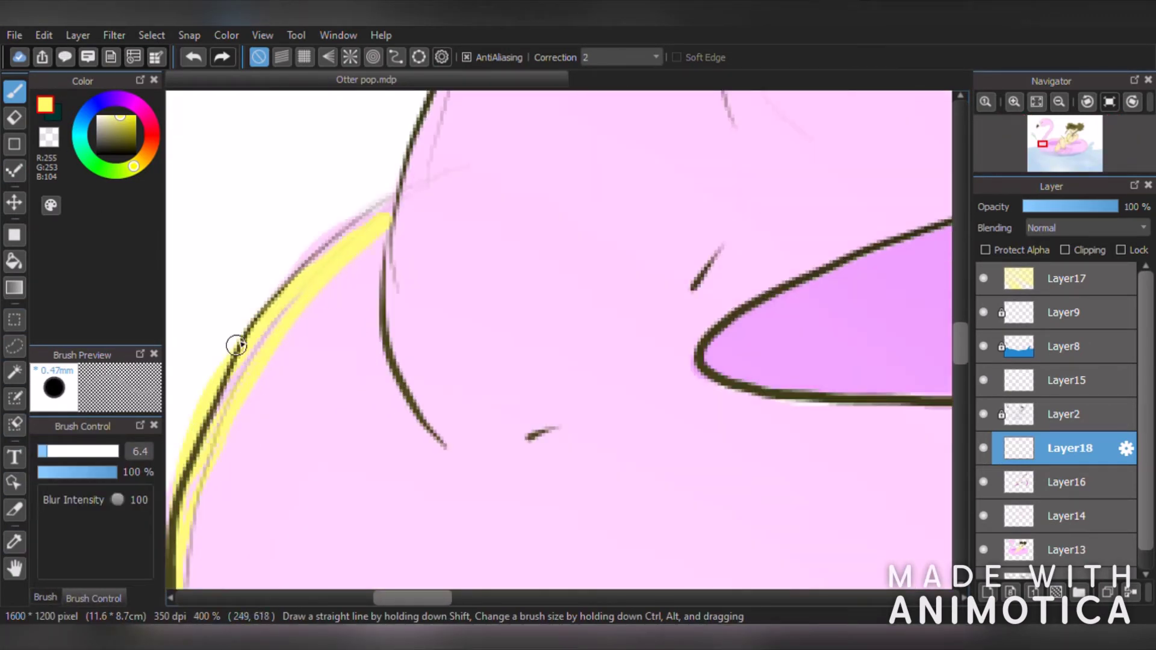
{"action": "left_click", "coordinate": [93, 453]}
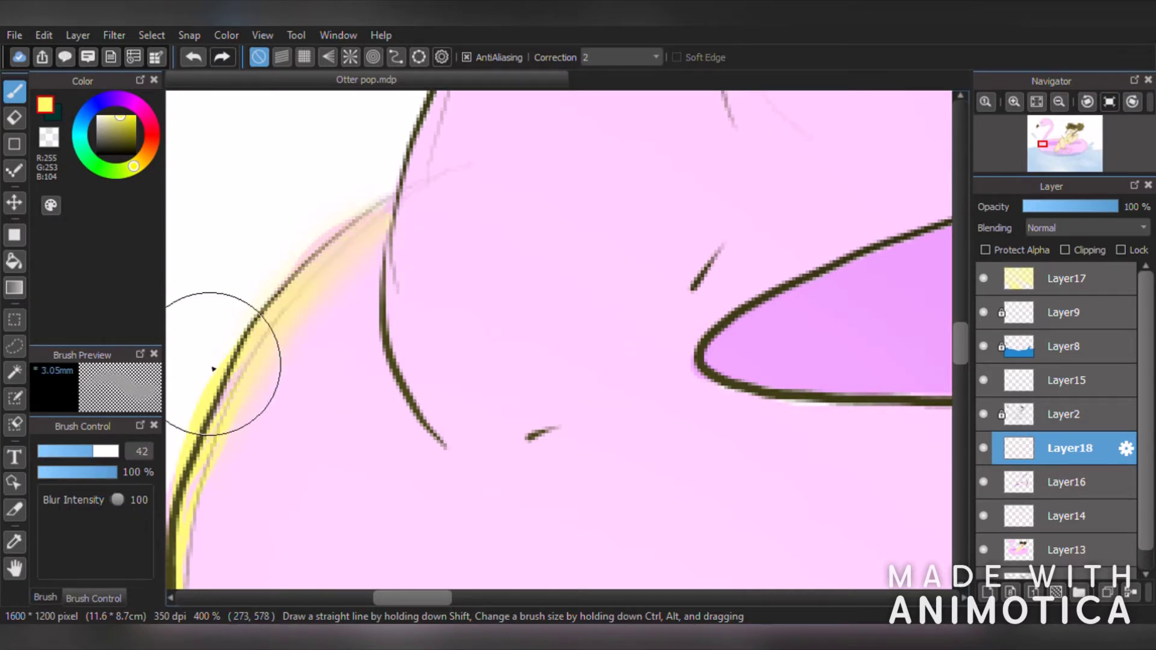
{"action": "scroll", "coordinate": [211, 364], "scroll_direction": "down", "scroll_amount": 2}
{"action": "scroll", "coordinate": [240, 302], "scroll_direction": "up", "scroll_amount": 1}
- Blur the yellow highlights on the girl's leg and arm and on the float's back rim
{"action": "scroll", "coordinate": [430, 155], "scroll_direction": "down", "scroll_amount": 1}
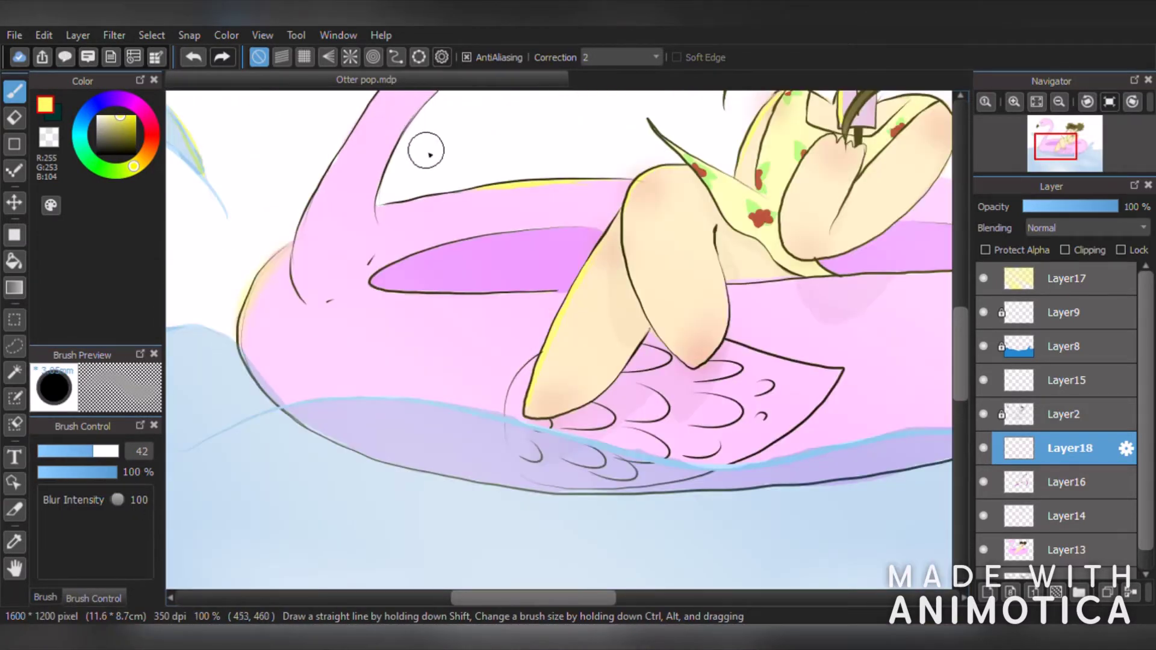
{"action": "scroll", "coordinate": [608, 229], "scroll_direction": "down", "scroll_amount": 1}
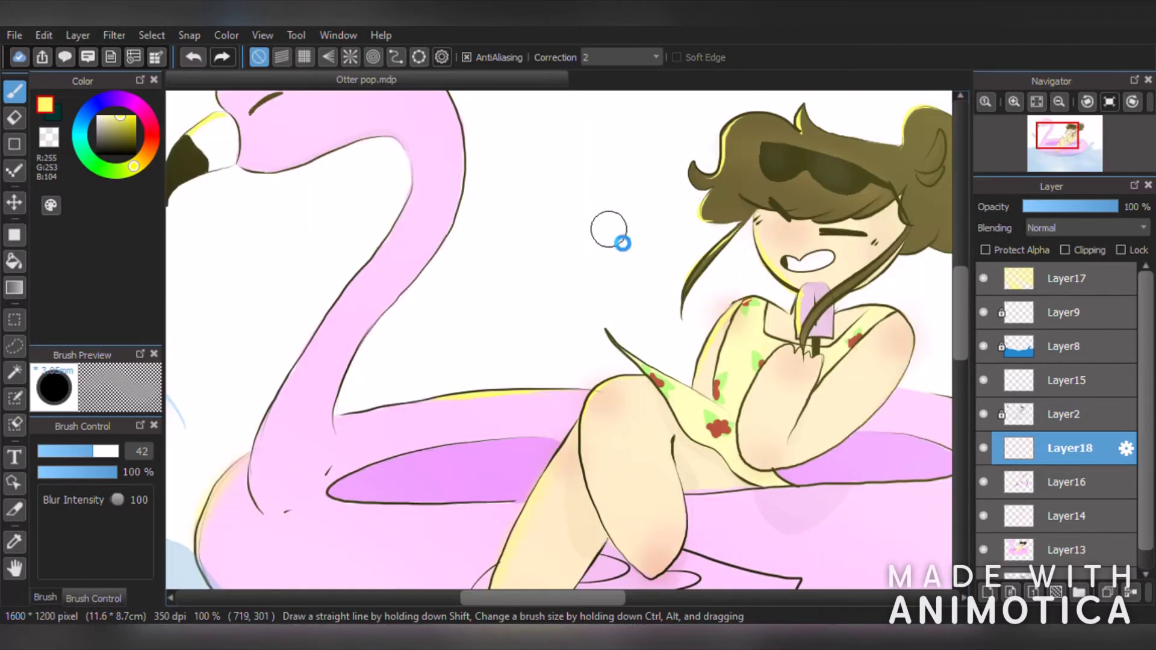
{"action": "scroll", "coordinate": [623, 456], "scroll_direction": "up", "scroll_amount": 2}
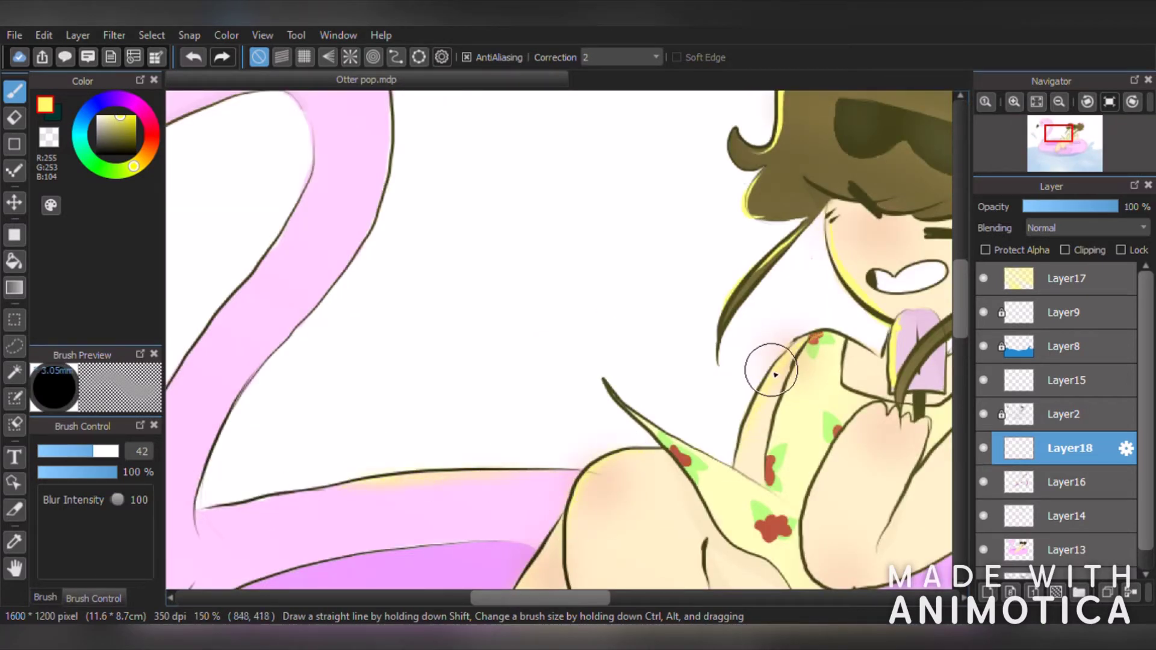
- Blur the yellow highlights on the loose strand, the hair, the tuft, the bun and the face edge
{"action": "scroll", "coordinate": [902, 403], "scroll_direction": "down", "scroll_amount": 2}
{"action": "scroll", "coordinate": [850, 271], "scroll_direction": "up", "scroll_amount": 3}
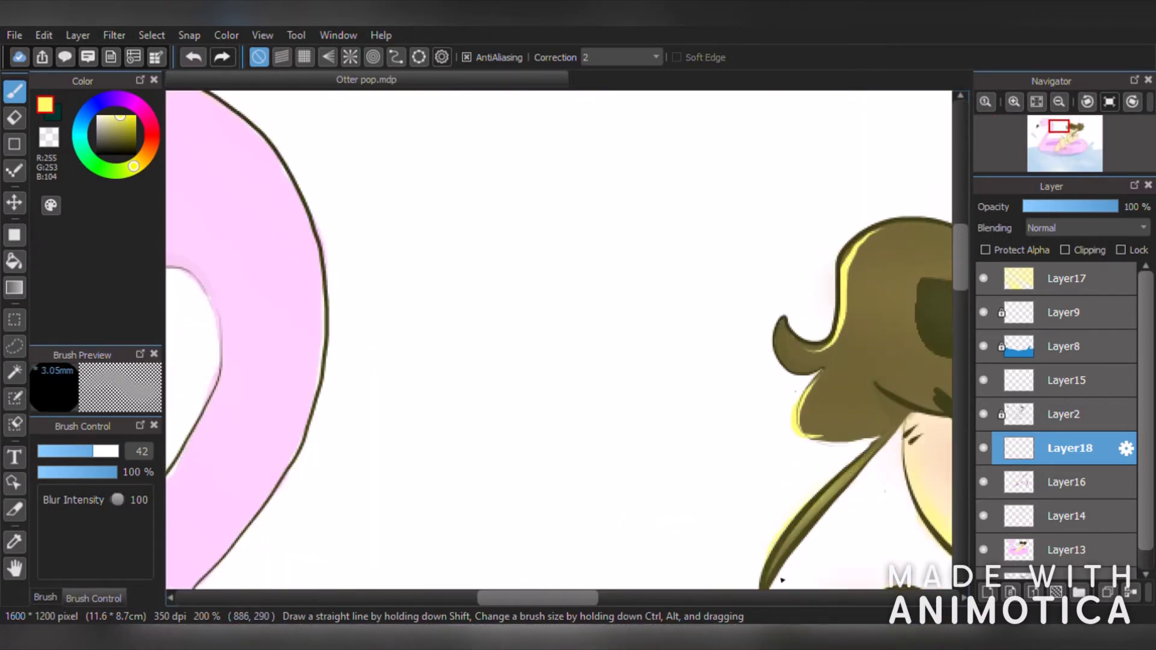
{"action": "left_click_drag", "start_coordinate": [873, 232], "coordinate": [800, 451]}
{"action": "scroll", "coordinate": [664, 472], "scroll_direction": "down", "scroll_amount": 2}
{"action": "scroll", "coordinate": [664, 471], "scroll_direction": "up", "scroll_amount": 2}
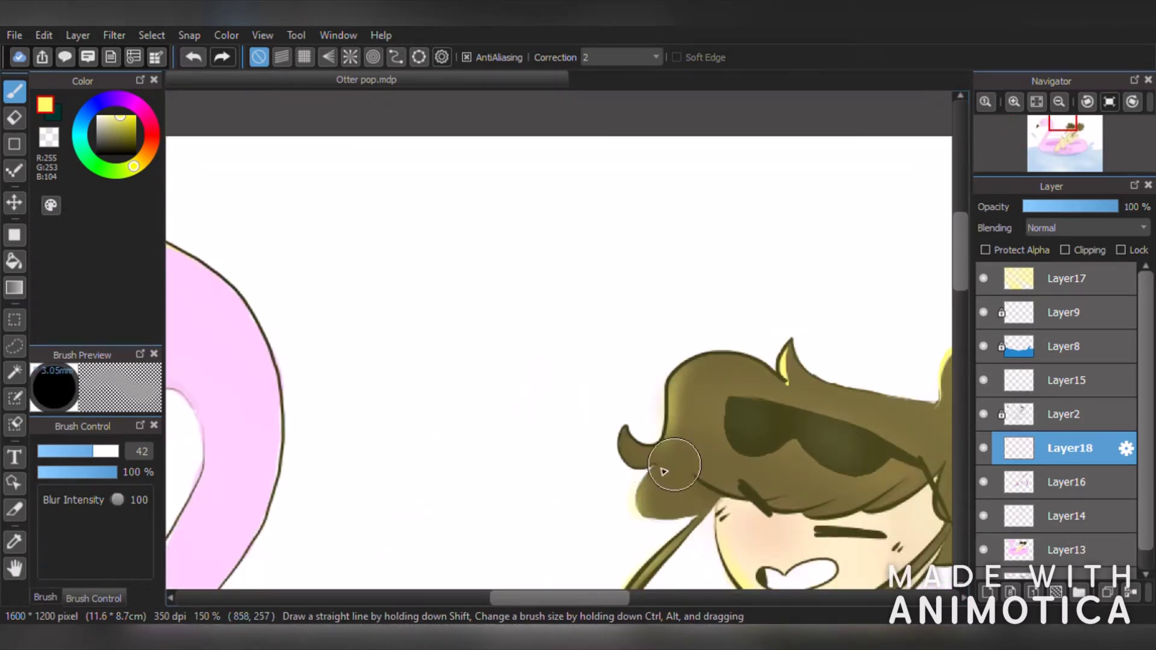
{"action": "scroll", "coordinate": [770, 346], "scroll_direction": "down", "scroll_amount": 1}
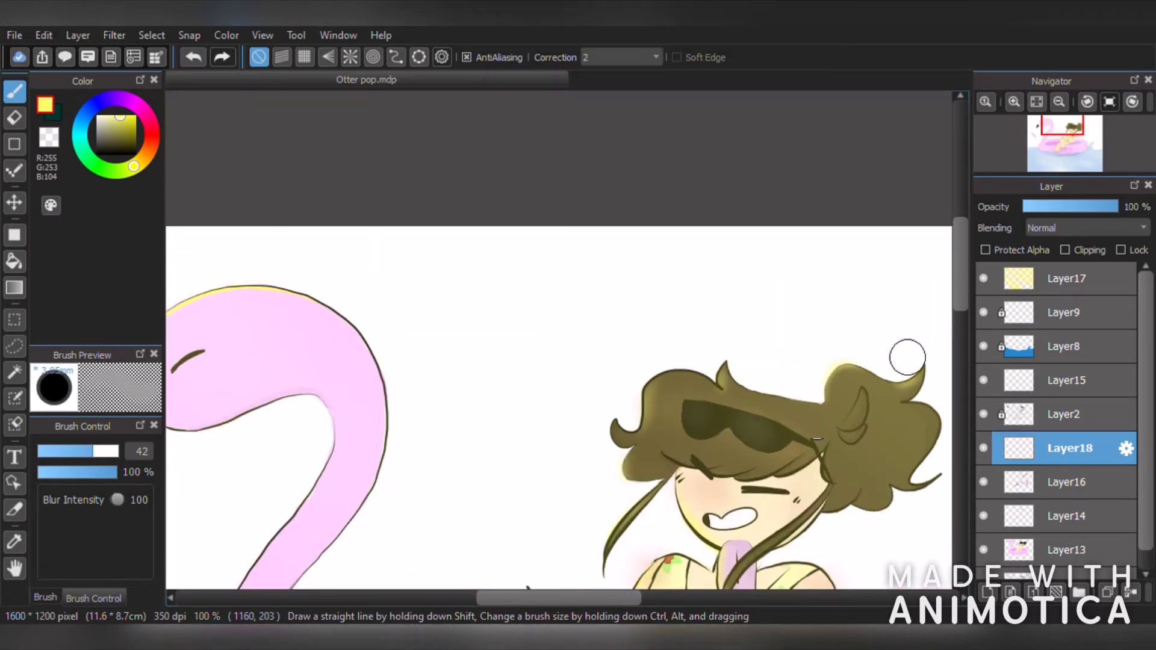
{"action": "scroll", "coordinate": [854, 388], "scroll_direction": "down", "scroll_amount": 1}
{"action": "scroll", "coordinate": [662, 470], "scroll_direction": "down", "scroll_amount": 1}
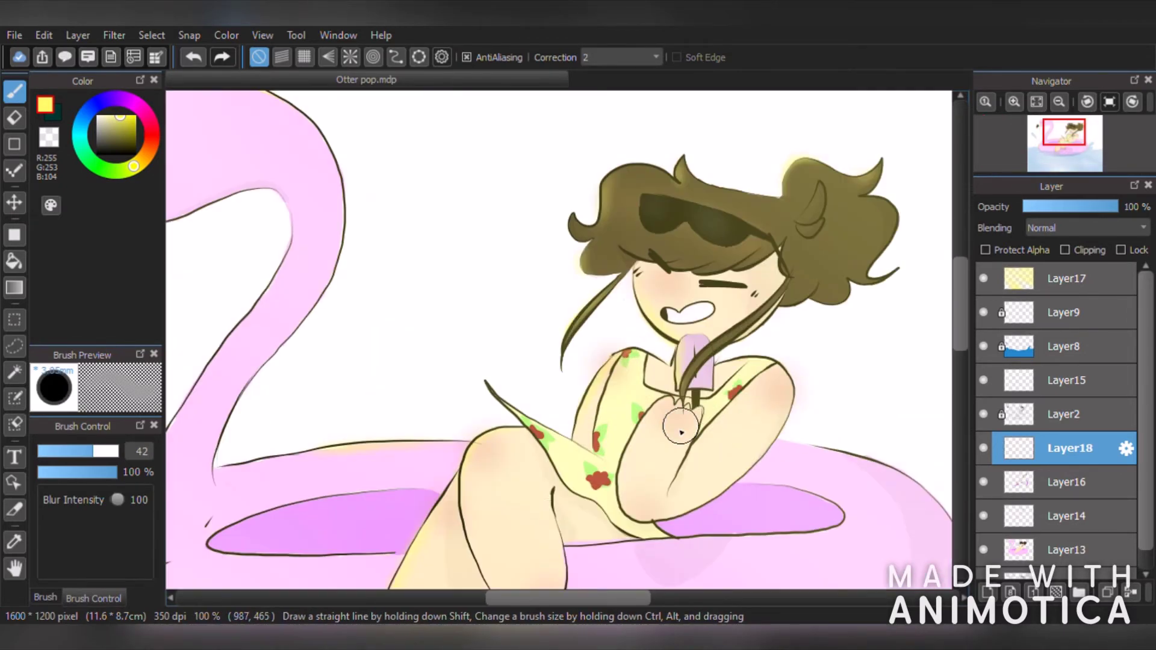
- Blur the yellow highlights on the flamingo's beak and head, and check the softened edges across the drawing
{"action": "scroll", "coordinate": [507, 537], "scroll_direction": "down", "scroll_amount": 1}
{"action": "scroll", "coordinate": [506, 537], "scroll_direction": "up", "scroll_amount": 3}
{"action": "scroll", "coordinate": [240, 259], "scroll_direction": "down", "scroll_amount": 3}
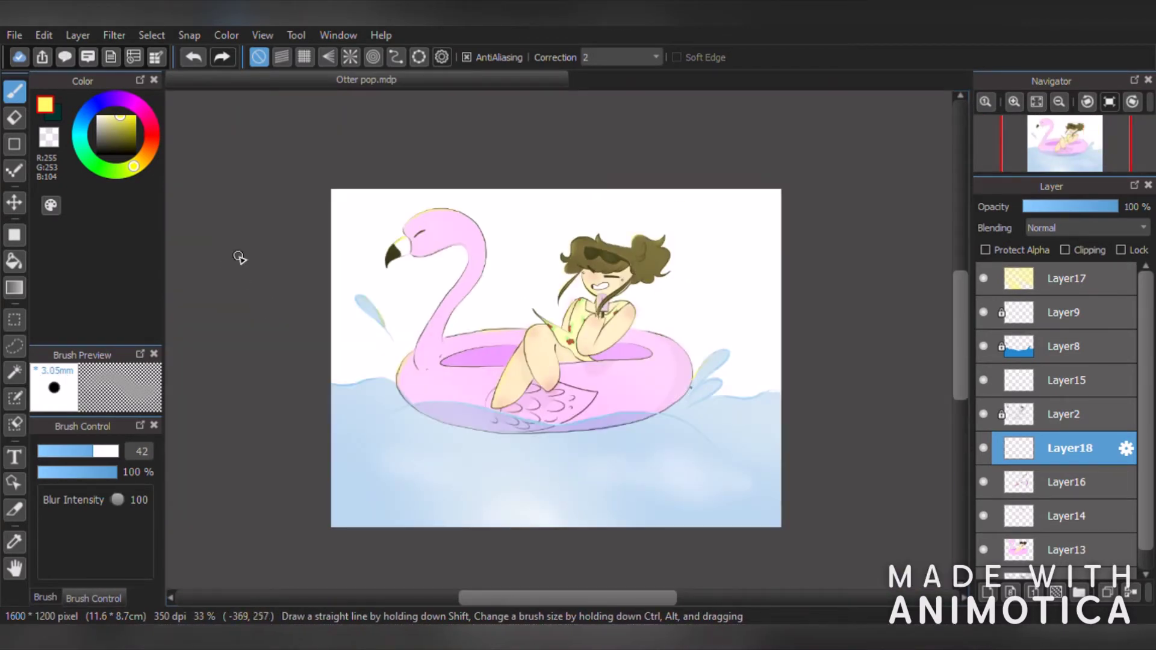
{"action": "scroll", "coordinate": [661, 333], "scroll_direction": "up", "scroll_amount": 4}
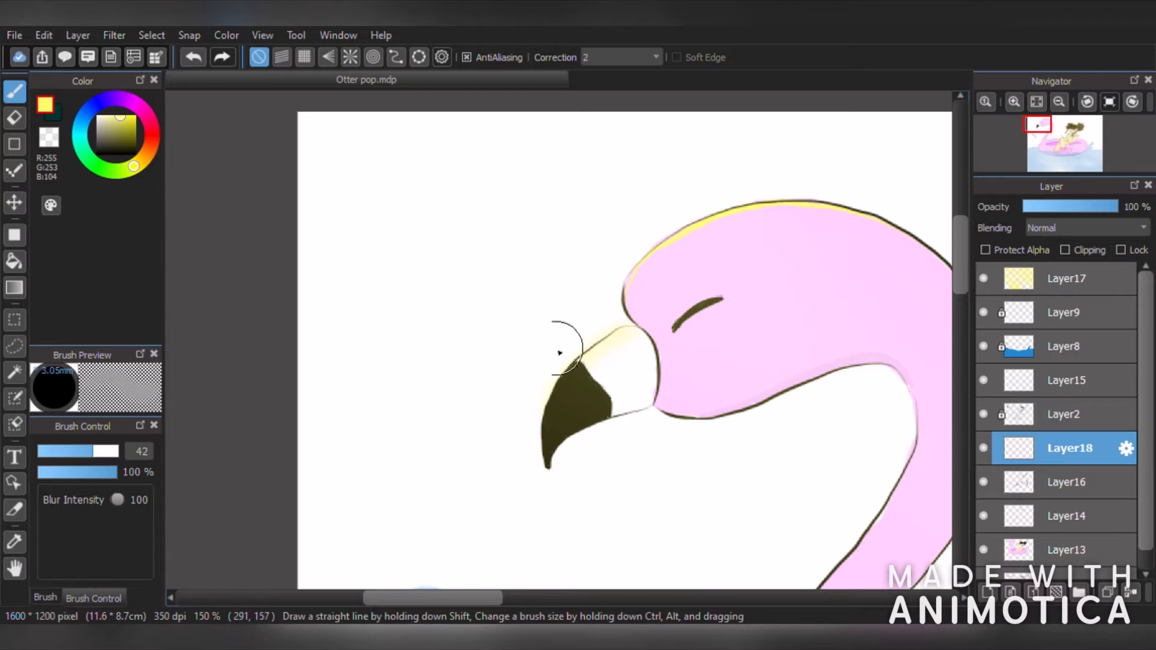
{"action": "scroll", "coordinate": [854, 241], "scroll_direction": "down", "scroll_amount": 4}
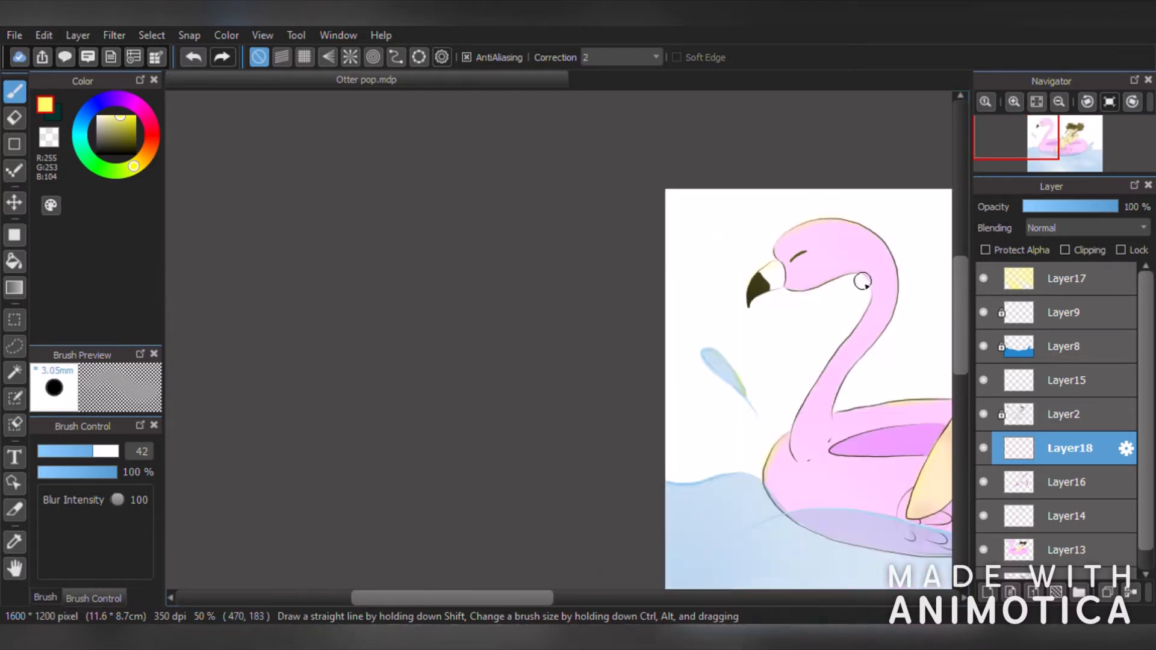
{"action": "scroll", "coordinate": [873, 342], "scroll_direction": "up", "scroll_amount": 2}
{"action": "left_click_drag", "start_coordinate": [496, 599], "coordinate": [523, 602]}
{"action": "scroll", "coordinate": [849, 261], "scroll_direction": "down", "scroll_amount": 2}
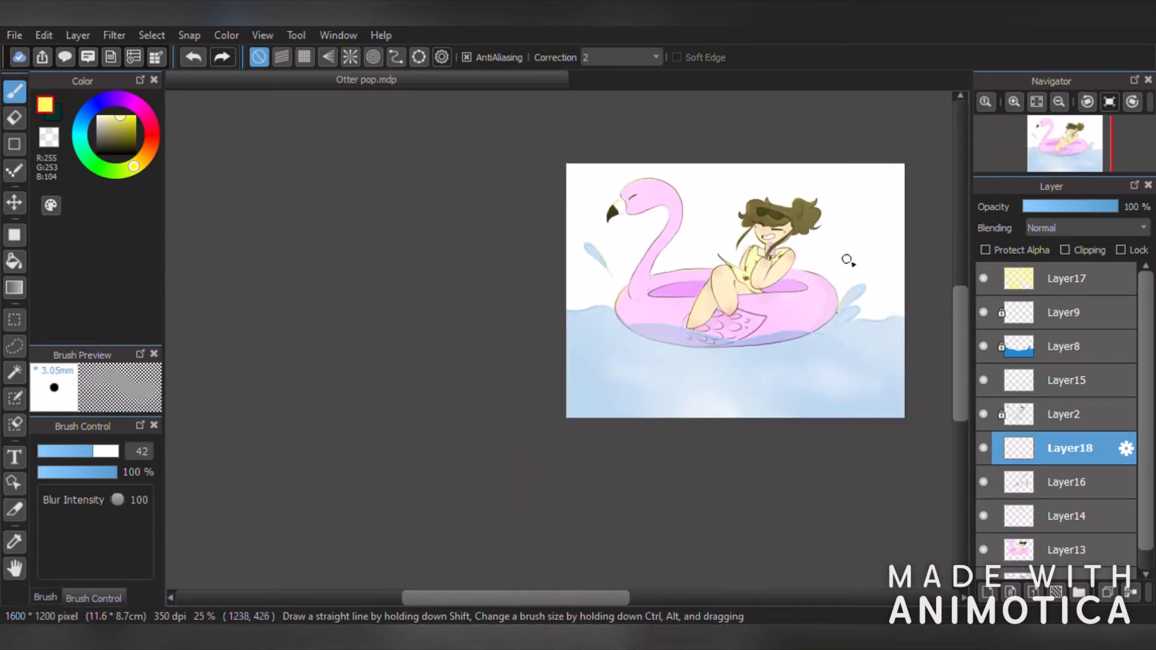
{"action": "scroll", "coordinate": [790, 317], "scroll_direction": "up", "scroll_amount": 2}
{"action": "scroll", "coordinate": [781, 295], "scroll_direction": "down", "scroll_amount": 2}
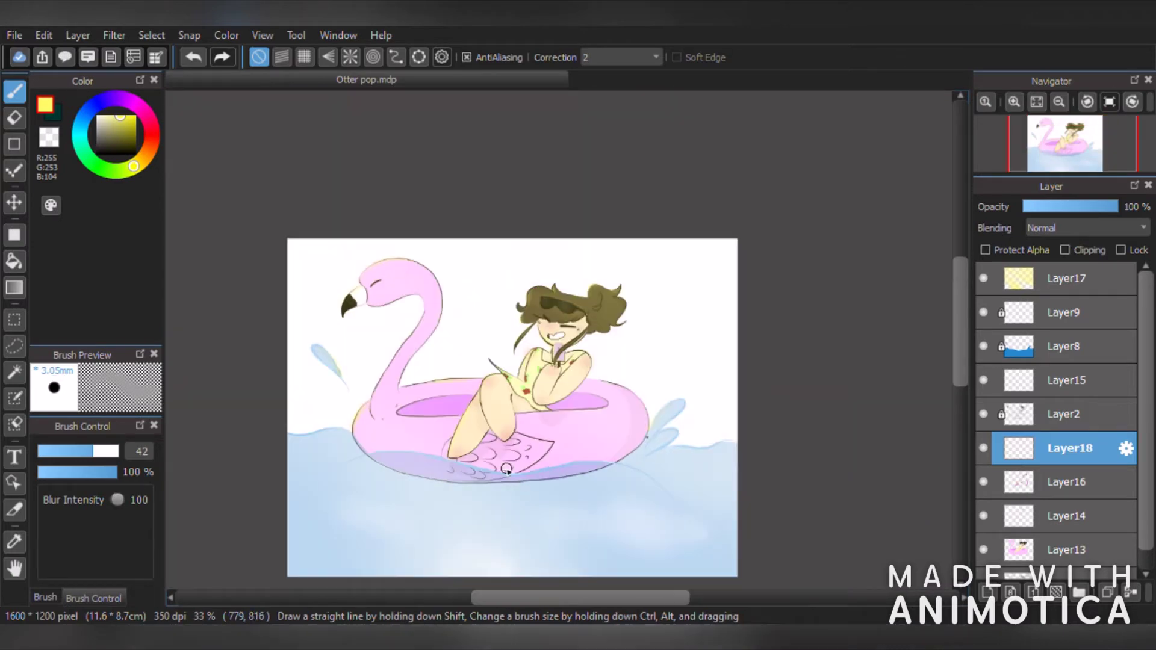
{"action": "scroll", "coordinate": [355, 382], "scroll_direction": "up", "scroll_amount": 4}
{"action": "scroll", "coordinate": [309, 241], "scroll_direction": "down", "scroll_amount": 4}
{"action": "scroll", "coordinate": [301, 253], "scroll_direction": "up", "scroll_amount": 3}
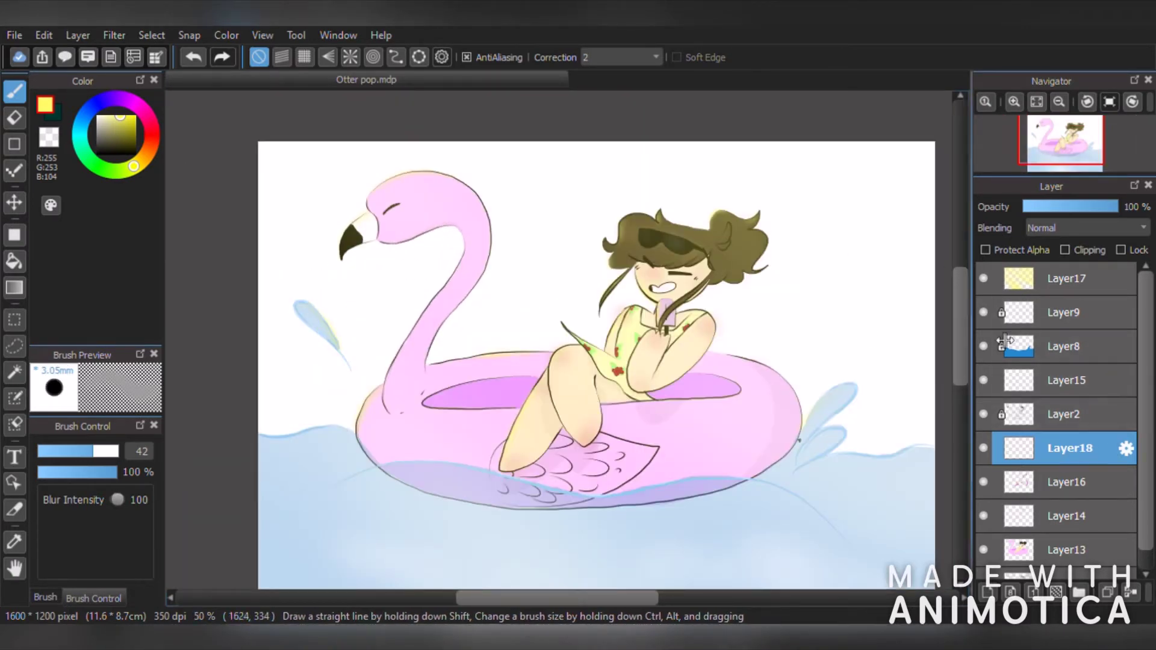
- Set the yellow light layer, Layer17, to Normal blending and 61% opacity
{"action": "left_click", "coordinate": [1069, 278]}
{"action": "mouse_move", "coordinate": [1121, 217]}
{"action": "left_mouse_down"}
{"action": "mouse_move", "coordinate": [1054, 207]}
{"action": "mouse_move", "coordinate": [1121, 212]}
{"action": "left_mouse_up"}
{"action": "left_click", "coordinate": [1079, 243]}
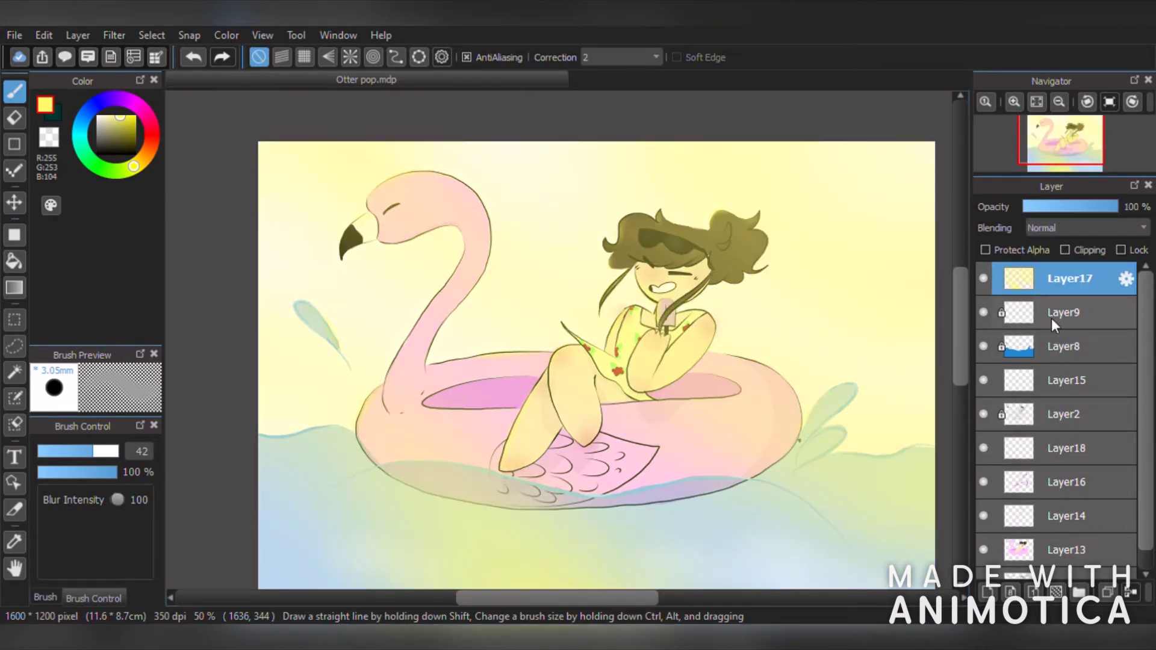
{"action": "scroll", "coordinate": [920, 349], "scroll_direction": "down", "scroll_amount": 1}
{"action": "left_click", "coordinate": [194, 59]}
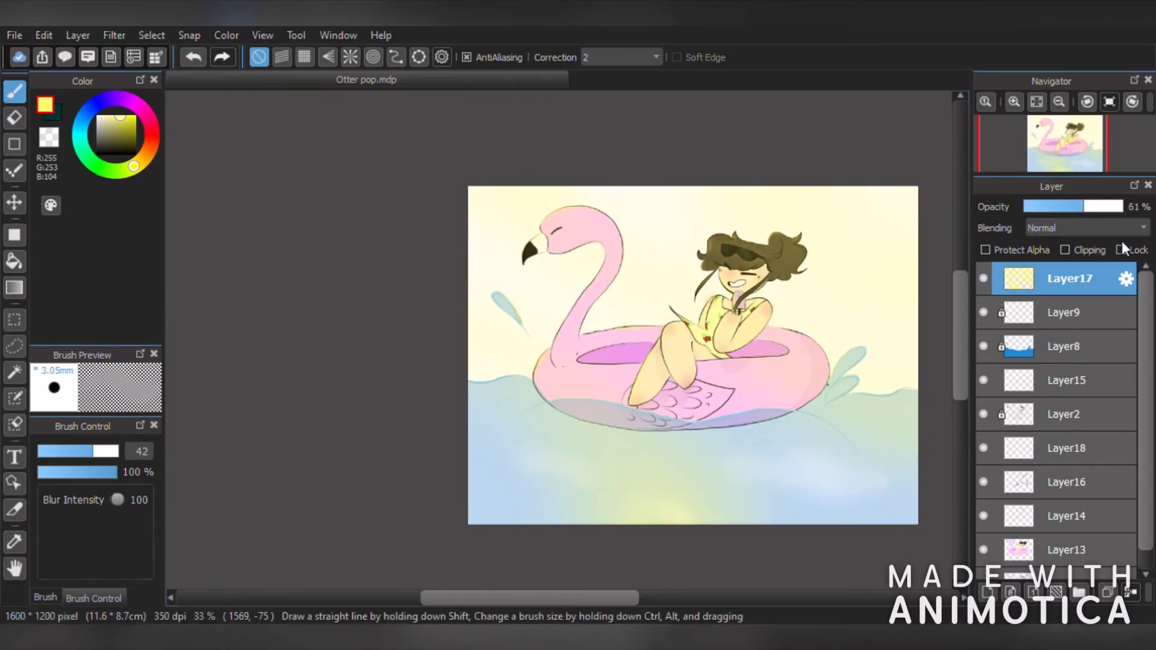
- Try Multiply blending on Layer17, and settle on Lighten
{"action": "left_click", "coordinate": [1082, 256]}
{"action": "scroll", "coordinate": [885, 284], "scroll_direction": "down", "scroll_amount": 1}
{"action": "scroll", "coordinate": [867, 304], "scroll_direction": "up", "scroll_amount": 1}
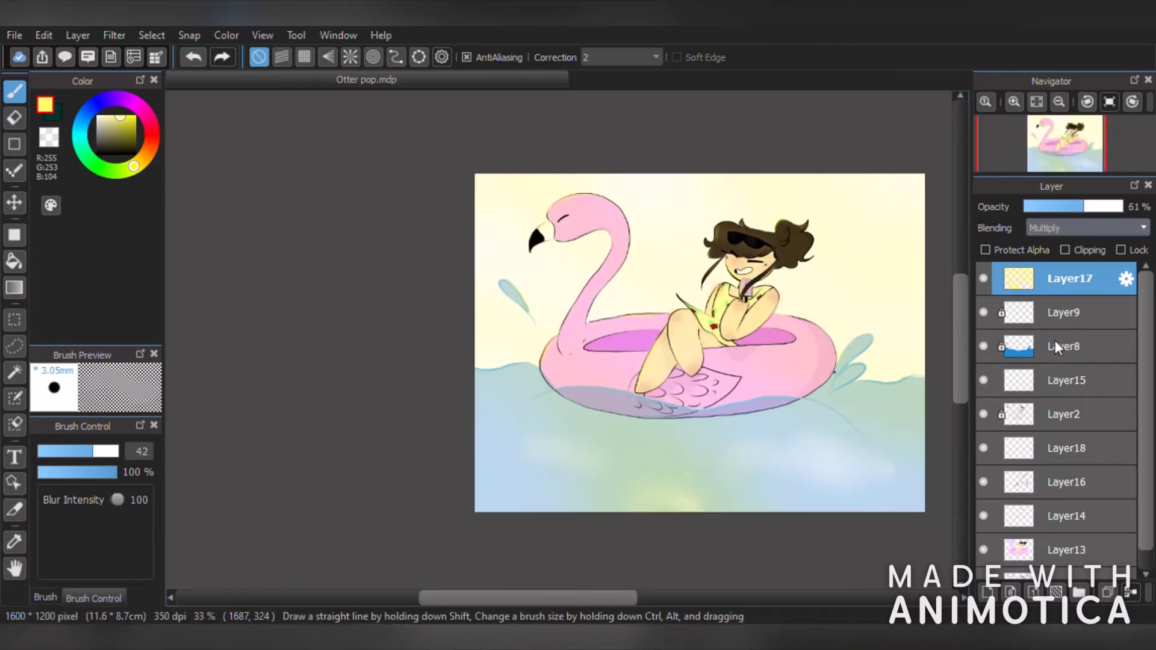
{"action": "scroll", "coordinate": [1074, 228], "scroll_direction": "up", "scroll_amount": 1}
{"action": "left_click", "coordinate": [1053, 311]}
{"action": "scroll", "coordinate": [917, 296], "scroll_direction": "up", "scroll_amount": 1}
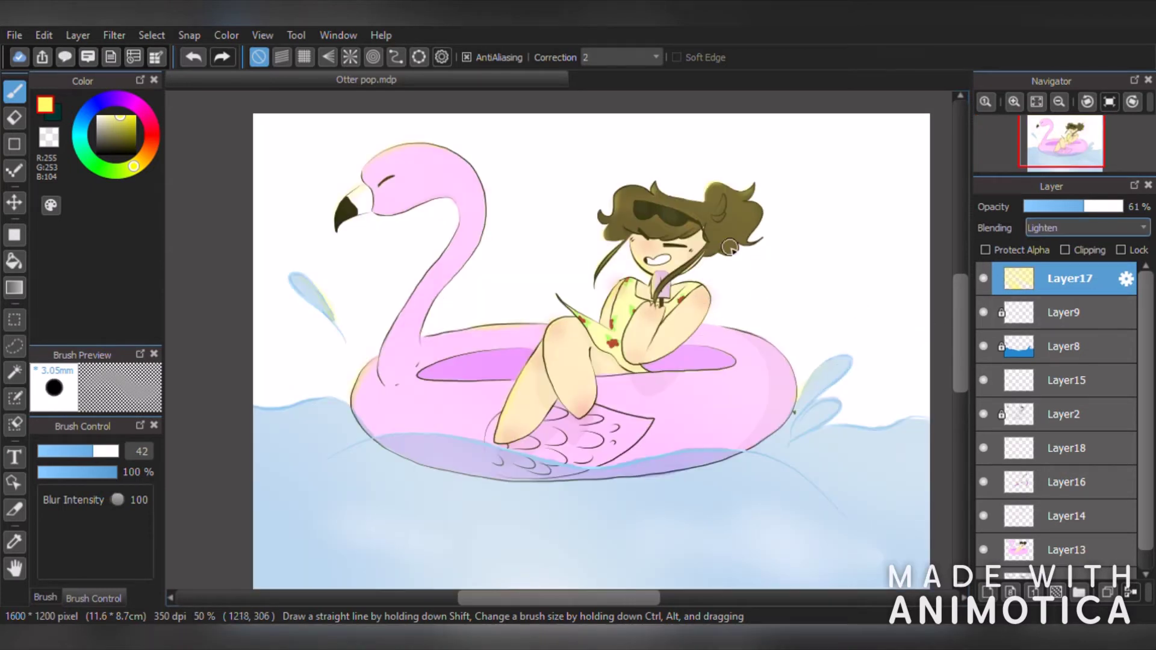
{"action": "scroll", "coordinate": [482, 264], "scroll_direction": "down", "scroll_amount": 1}
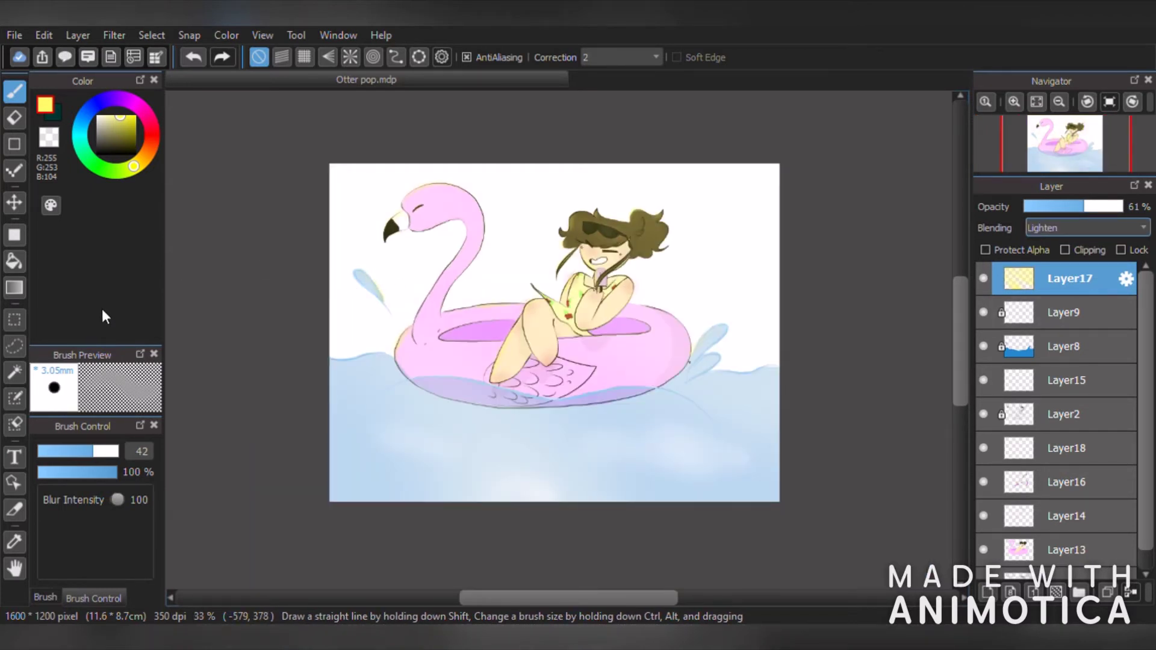
- Add a new layer directly above the Sketch layer and choose light blue, RGB 174, 210, 255
{"action": "scroll", "coordinate": [1058, 490], "scroll_direction": "down", "scroll_amount": 3}
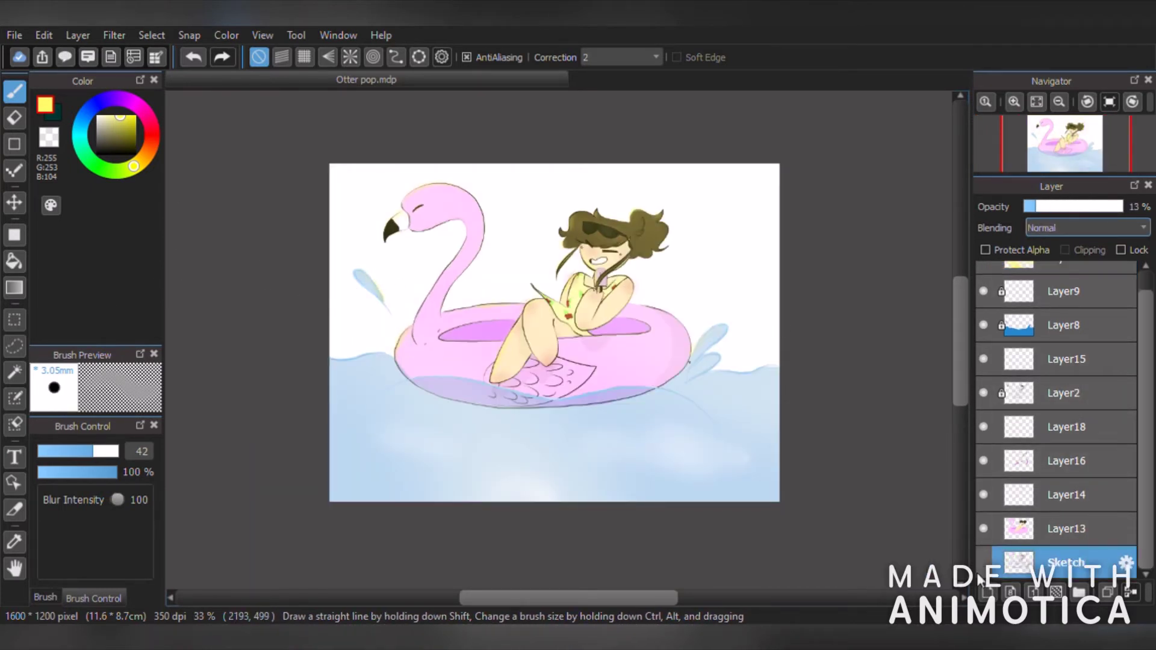
{"action": "left_click", "coordinate": [1066, 528]}
{"action": "scroll", "coordinate": [516, 225], "scroll_direction": "down", "scroll_amount": 1}
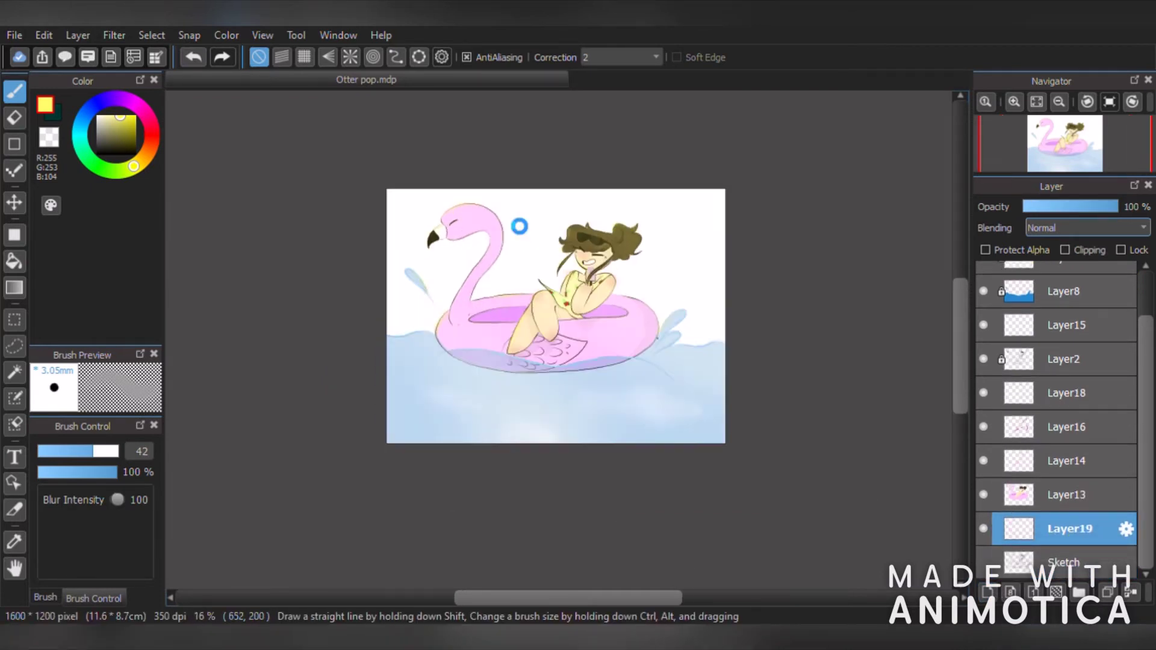
{"action": "scroll", "coordinate": [516, 301], "scroll_direction": "up", "scroll_amount": 2}
{"action": "scroll", "coordinate": [518, 321], "scroll_direction": "down", "scroll_amount": 1}
{"action": "scroll", "coordinate": [518, 321], "scroll_direction": "up", "scroll_amount": 1}
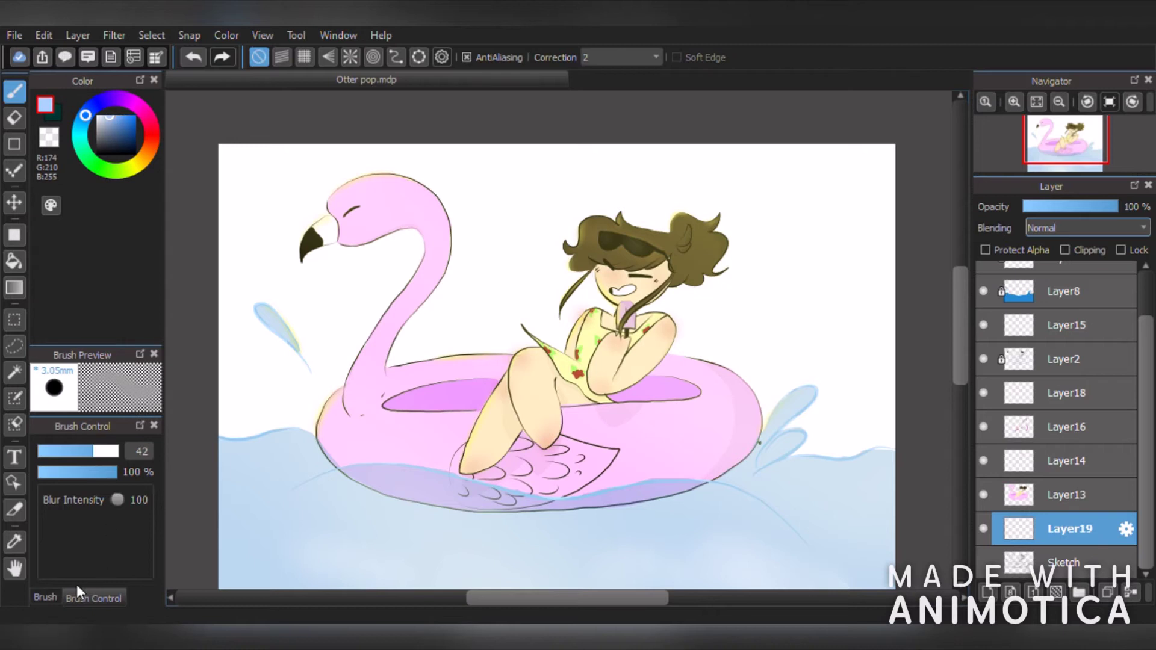
- Paint the whole sky behind the flamingo and girl light blue with the size 100 Watercolor brush
{"action": "left_click", "coordinate": [45, 597]}
{"action": "scroll", "coordinate": [118, 518], "scroll_direction": "down", "scroll_amount": 1}
{"action": "scroll", "coordinate": [93, 503], "scroll_direction": "up", "scroll_amount": 2}
{"action": "left_click", "coordinate": [90, 517]}
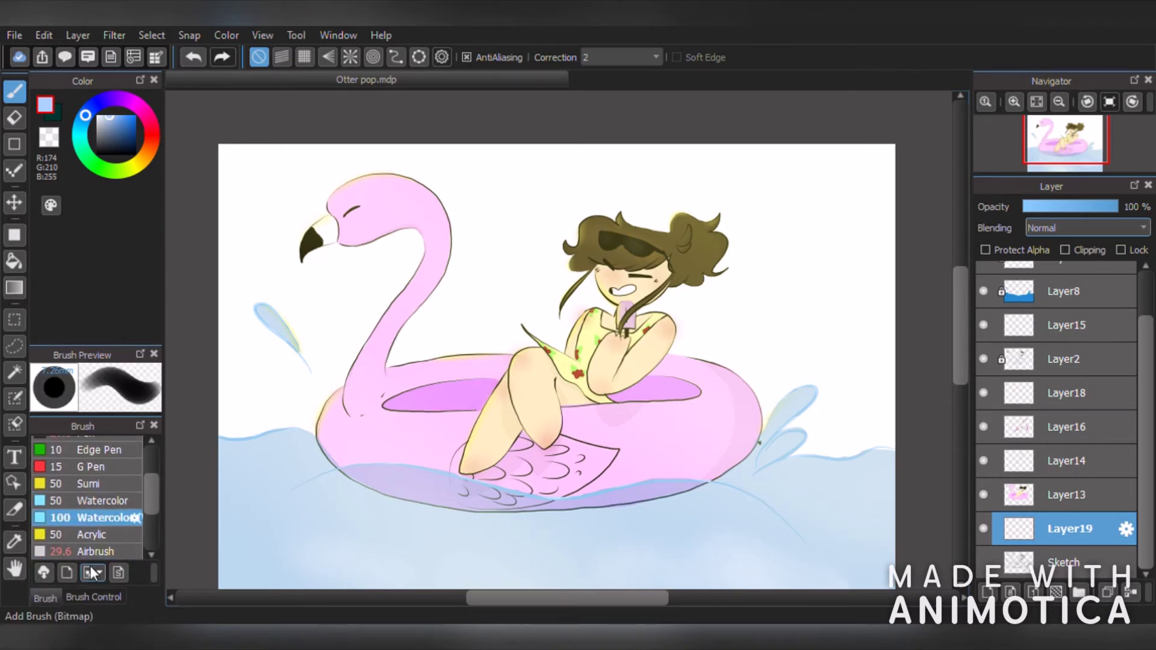
{"action": "mouse_move", "coordinate": [258, 253]}
{"action": "left_mouse_down"}
{"action": "mouse_move", "coordinate": [359, 348]}
{"action": "mouse_move", "coordinate": [338, 479]}
{"action": "mouse_move", "coordinate": [186, 201]}
{"action": "mouse_move", "coordinate": [387, 281]}
{"action": "mouse_move", "coordinate": [560, 193]}
{"action": "mouse_move", "coordinate": [680, 349]}
{"action": "mouse_move", "coordinate": [825, 464]}
{"action": "mouse_move", "coordinate": [650, 131]}
{"action": "mouse_move", "coordinate": [843, 270]}
{"action": "mouse_move", "coordinate": [783, 136]}
{"action": "mouse_move", "coordinate": [705, 123]}
{"action": "left_mouse_up"}
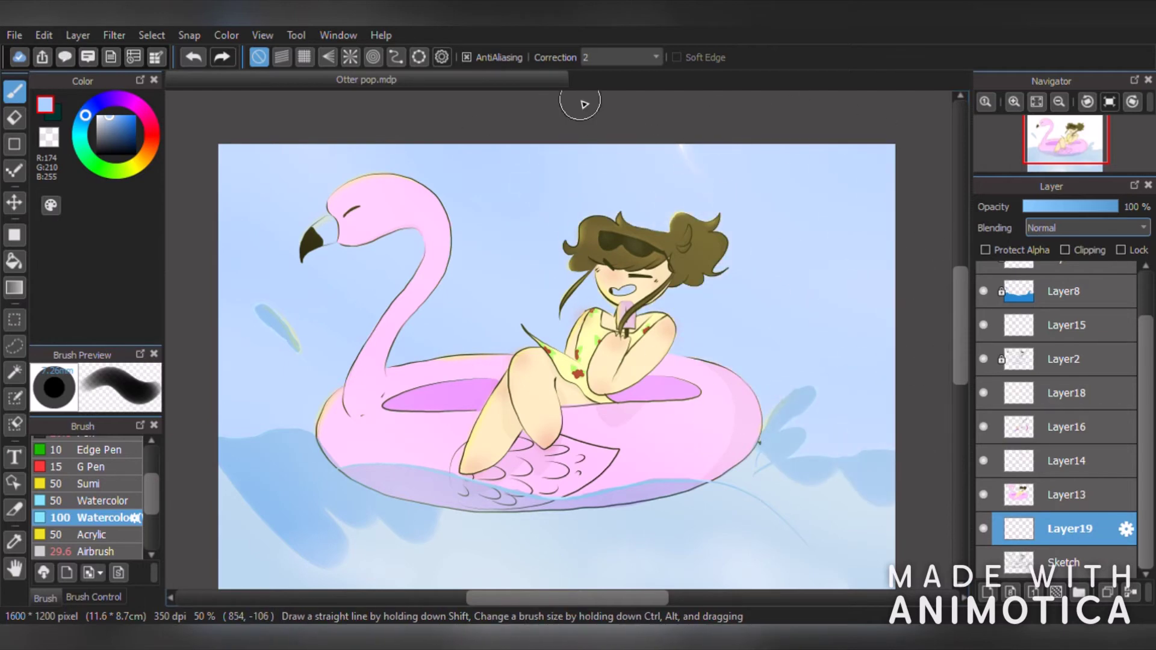
{"action": "scroll", "coordinate": [551, 183], "scroll_direction": "down", "scroll_amount": 2}
{"action": "scroll", "coordinate": [548, 271], "scroll_direction": "up", "scroll_amount": 2}
{"action": "scroll", "coordinate": [322, 271], "scroll_direction": "down", "scroll_amount": 1}
{"action": "scroll", "coordinate": [333, 162], "scroll_direction": "up", "scroll_amount": 1}
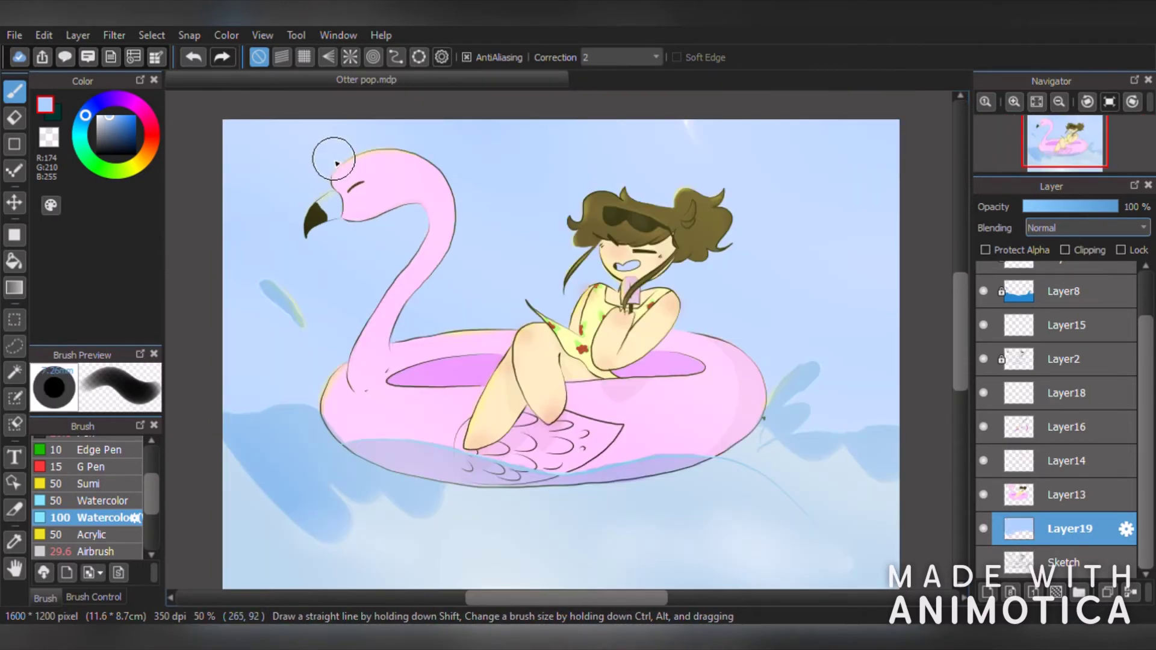
{"action": "scroll", "coordinate": [355, 199], "scroll_direction": "up", "scroll_amount": 6}
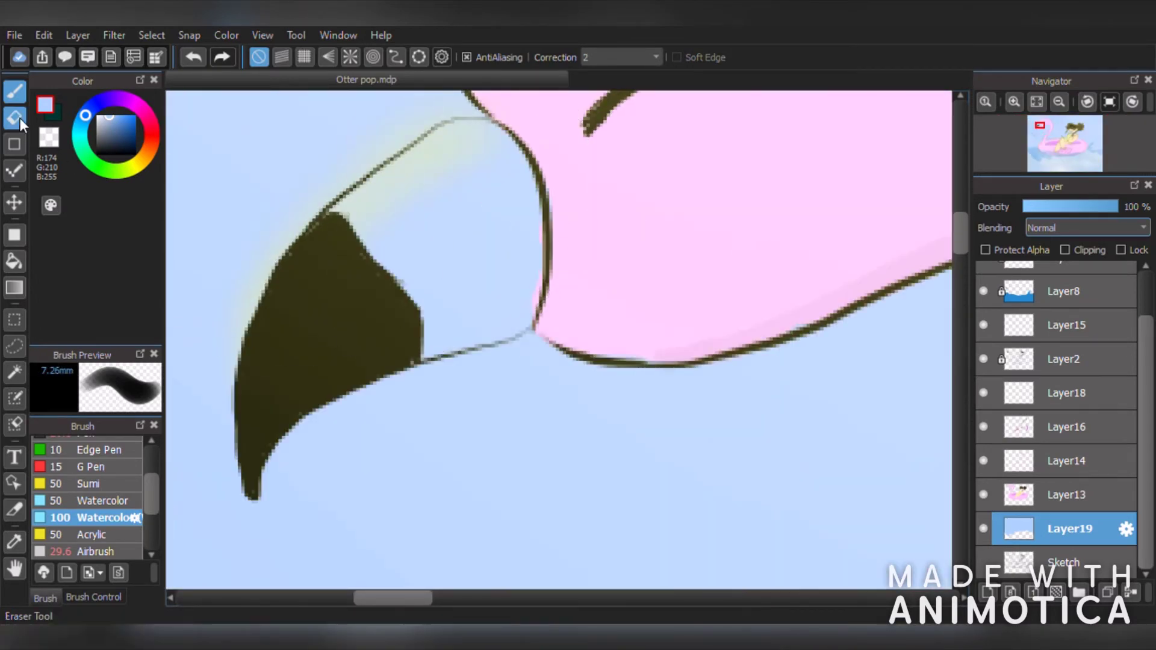
{"action": "left_click", "coordinate": [15, 118]}
{"action": "scroll", "coordinate": [759, 315], "scroll_direction": "down", "scroll_amount": 6}
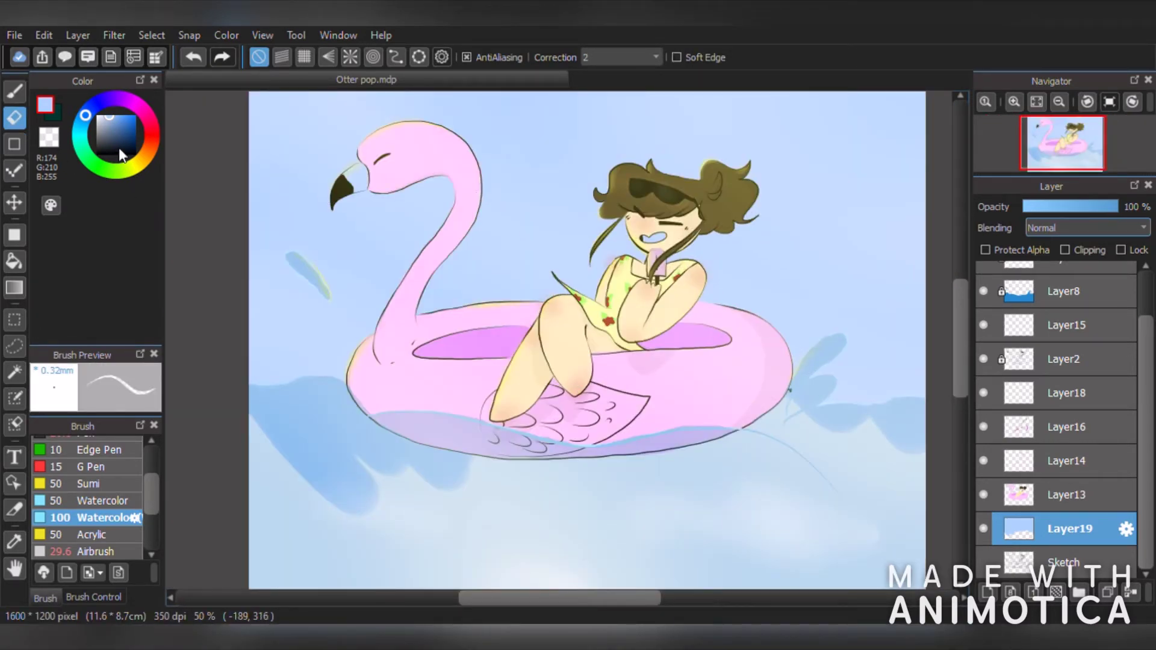
- Choose grey-blue, RGB 73, 97, 128, and paint broad bands across the sky around the flamingo and the girl
{"action": "left_click", "coordinate": [114, 134]}
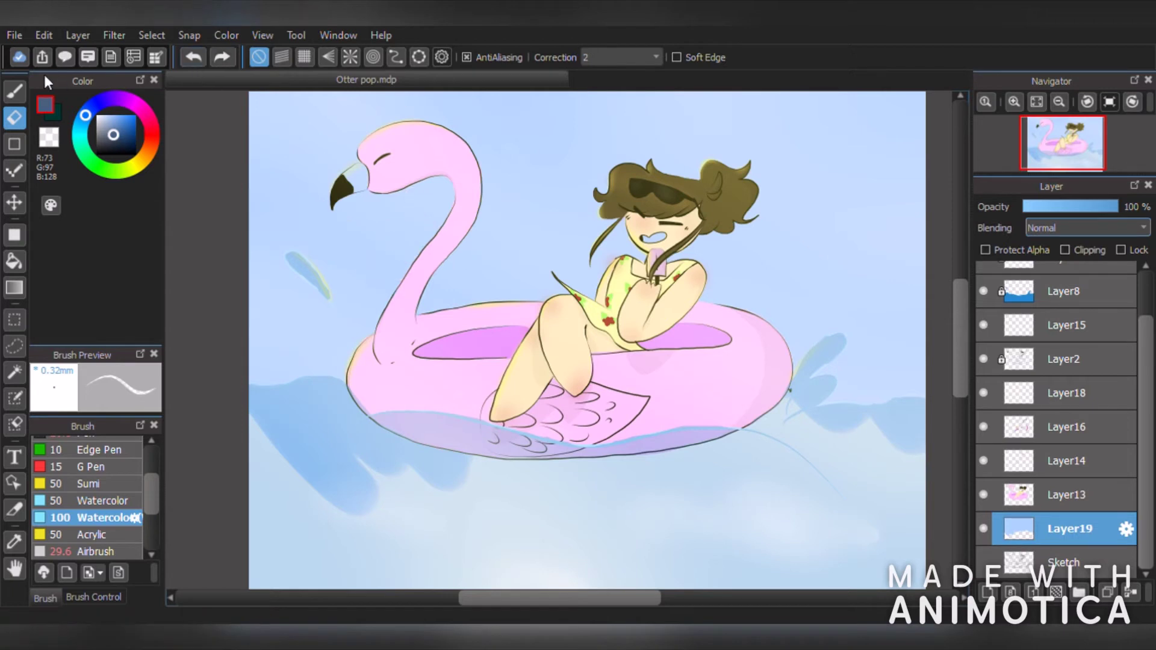
{"action": "left_click", "coordinate": [15, 91]}
{"action": "left_click_drag", "start_coordinate": [512, 279], "coordinate": [291, 267]}
{"action": "left_click_drag", "start_coordinate": [891, 265], "coordinate": [497, 162]}
{"action": "left_click_drag", "start_coordinate": [750, 322], "coordinate": [842, 337]}
{"action": "left_click_drag", "start_coordinate": [345, 144], "coordinate": [253, 183]}
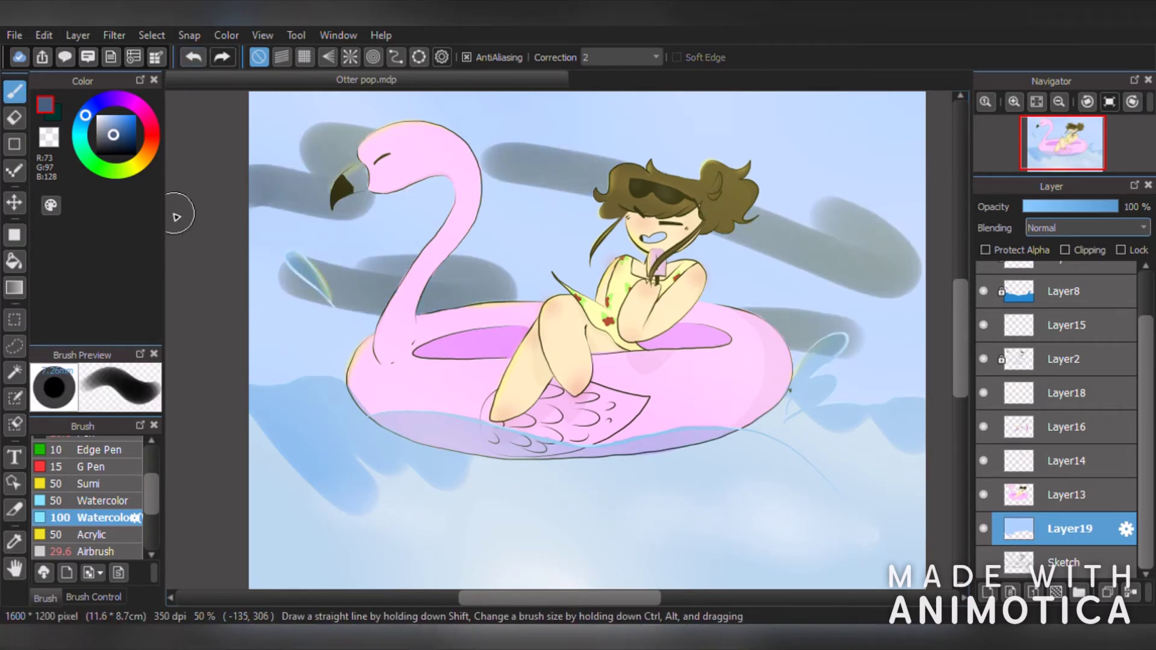
- Select the Blur brush, set its size to 193, and undo the stray fill near the flamingo's neck
{"action": "left_click", "coordinate": [15, 262]}
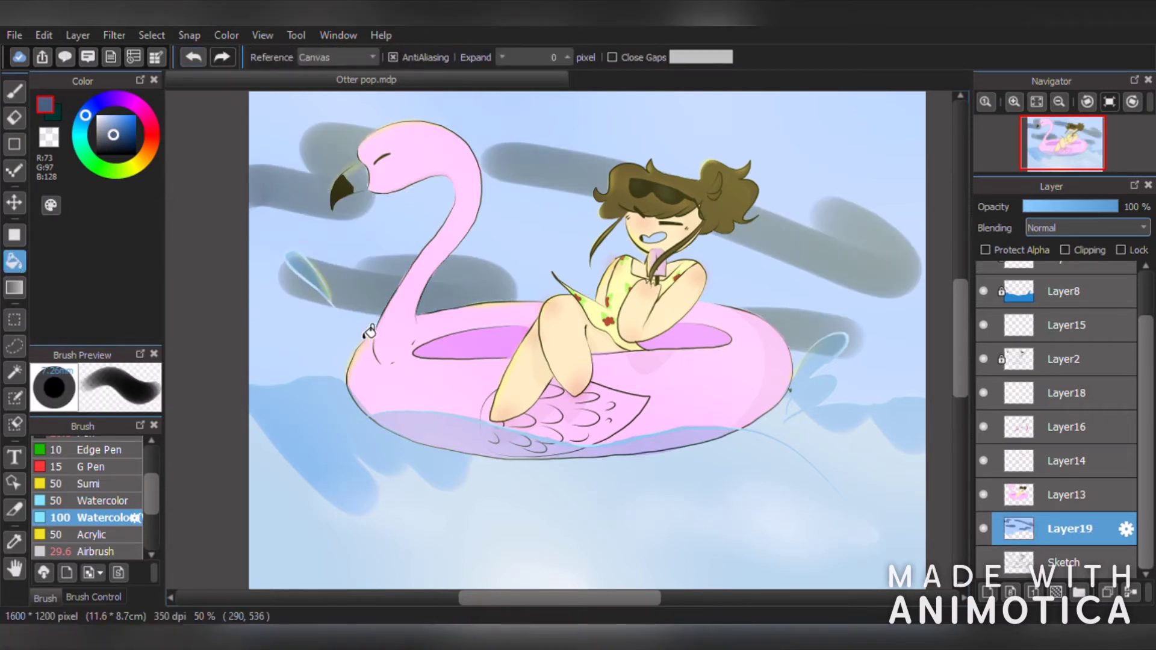
{"action": "scroll", "coordinate": [99, 526], "scroll_direction": "down", "scroll_amount": 2}
{"action": "left_click", "coordinate": [107, 526]}
{"action": "left_click", "coordinate": [88, 595]}
{"action": "left_click_drag", "start_coordinate": [103, 453], "coordinate": [124, 452]}
{"action": "left_click", "coordinate": [319, 328]}
{"action": "left_click", "coordinate": [193, 56]}
{"action": "left_click", "coordinate": [15, 91]}
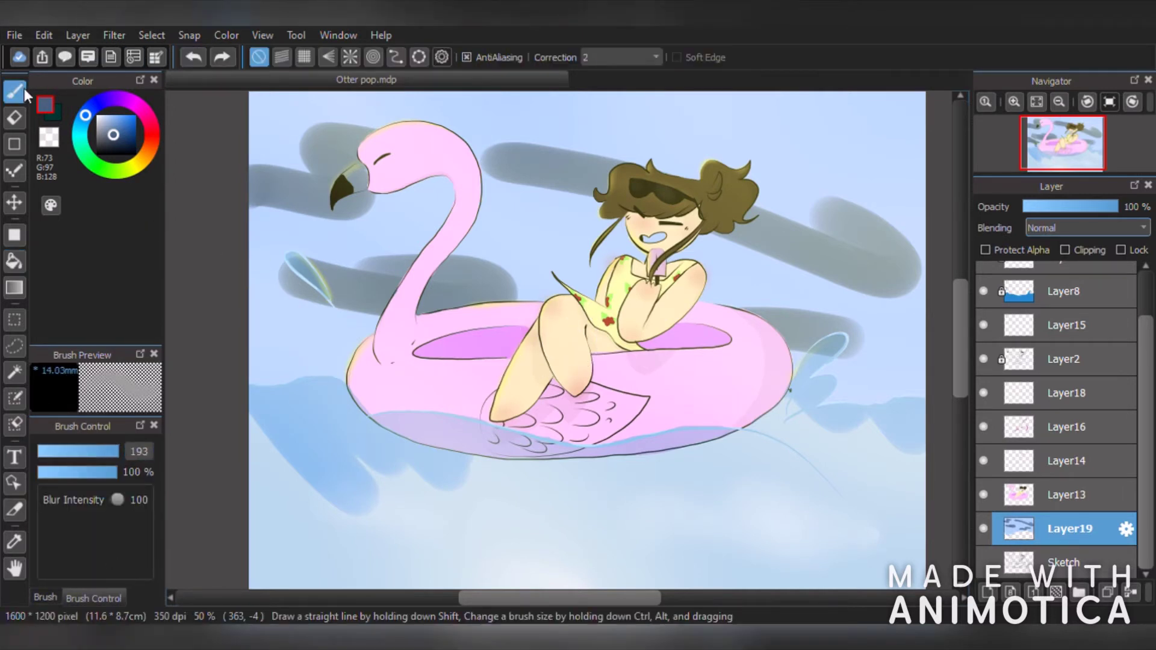
- Enlarge the Blur brush to 1000 and blend the grey-blue bands smoothly into the sky
{"action": "left_click_drag", "start_coordinate": [114, 451], "coordinate": [326, 445]}
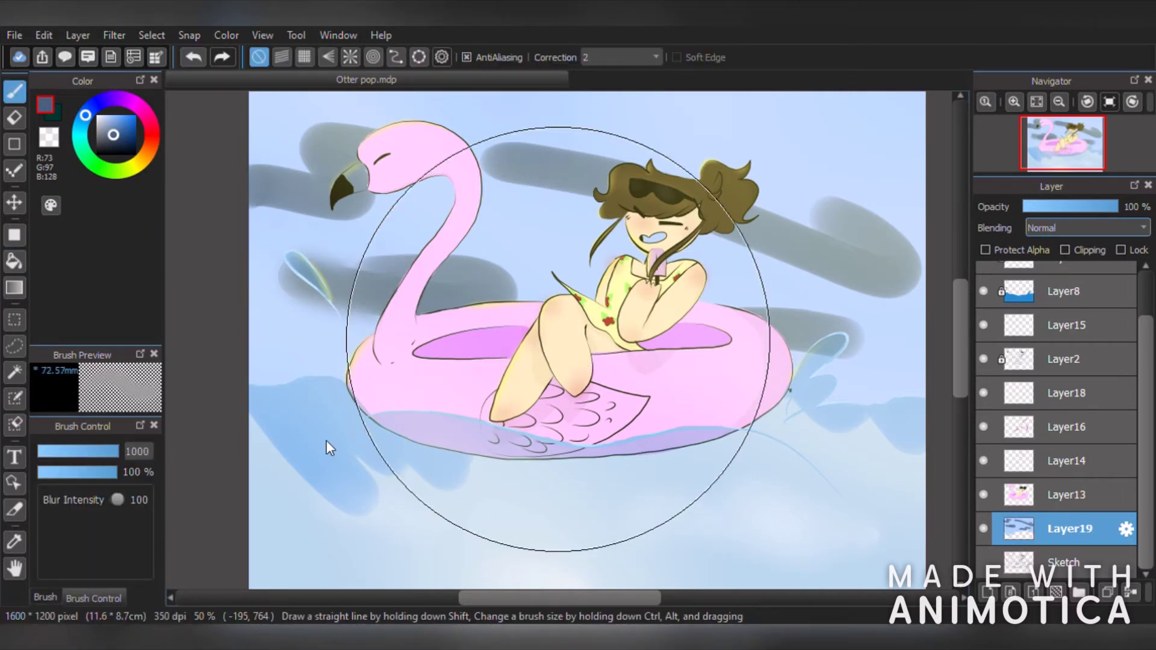
{"action": "left_click_drag", "start_coordinate": [382, 271], "coordinate": [465, 279]}
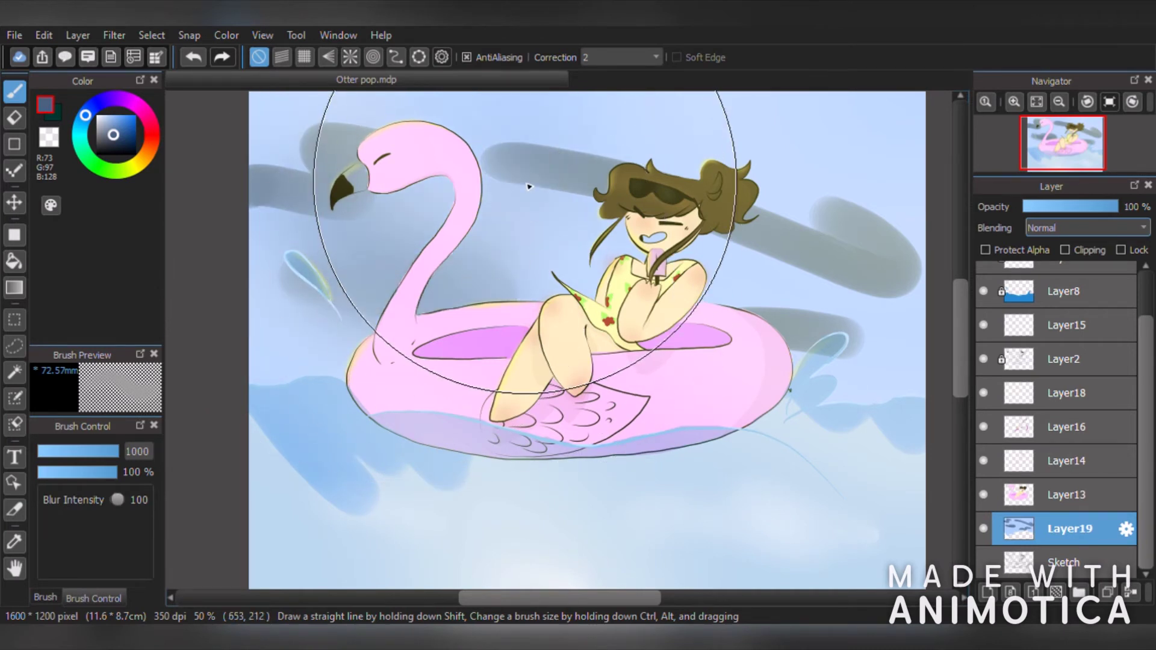
{"action": "left_click_drag", "start_coordinate": [529, 186], "coordinate": [528, 151]}
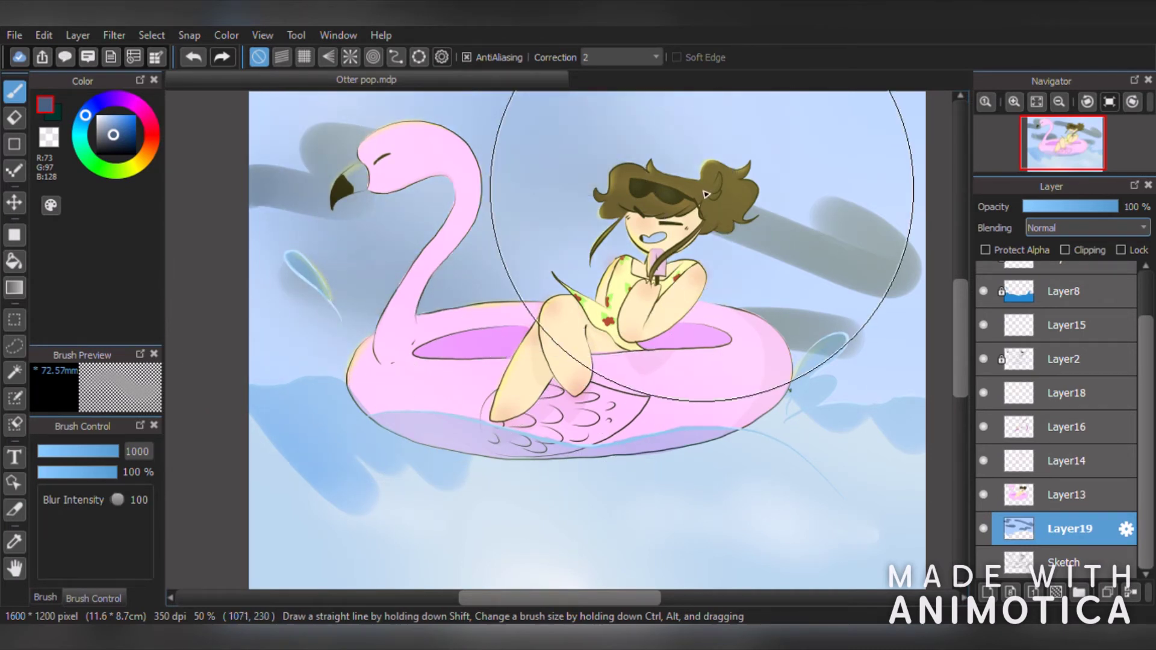
{"action": "mouse_move", "coordinate": [757, 217]}
{"action": "left_mouse_down"}
{"action": "mouse_move", "coordinate": [803, 243]}
{"action": "mouse_move", "coordinate": [885, 261]}
{"action": "mouse_move", "coordinate": [792, 338]}
{"action": "left_mouse_up"}
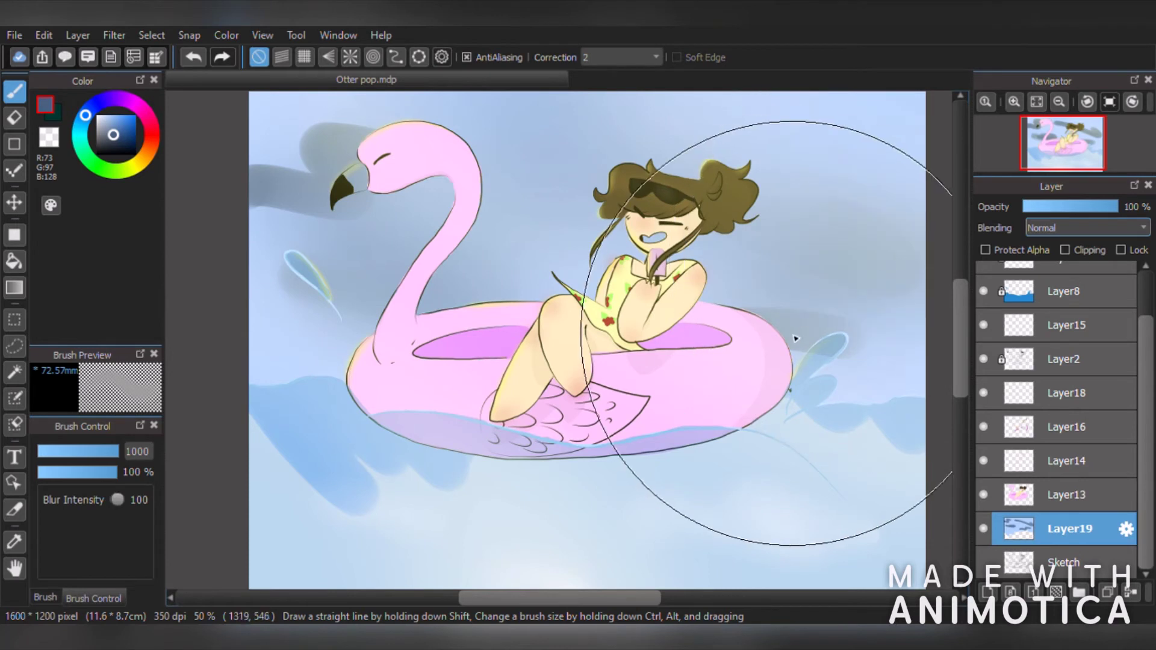
{"action": "left_click_drag", "start_coordinate": [301, 132], "coordinate": [292, 186]}
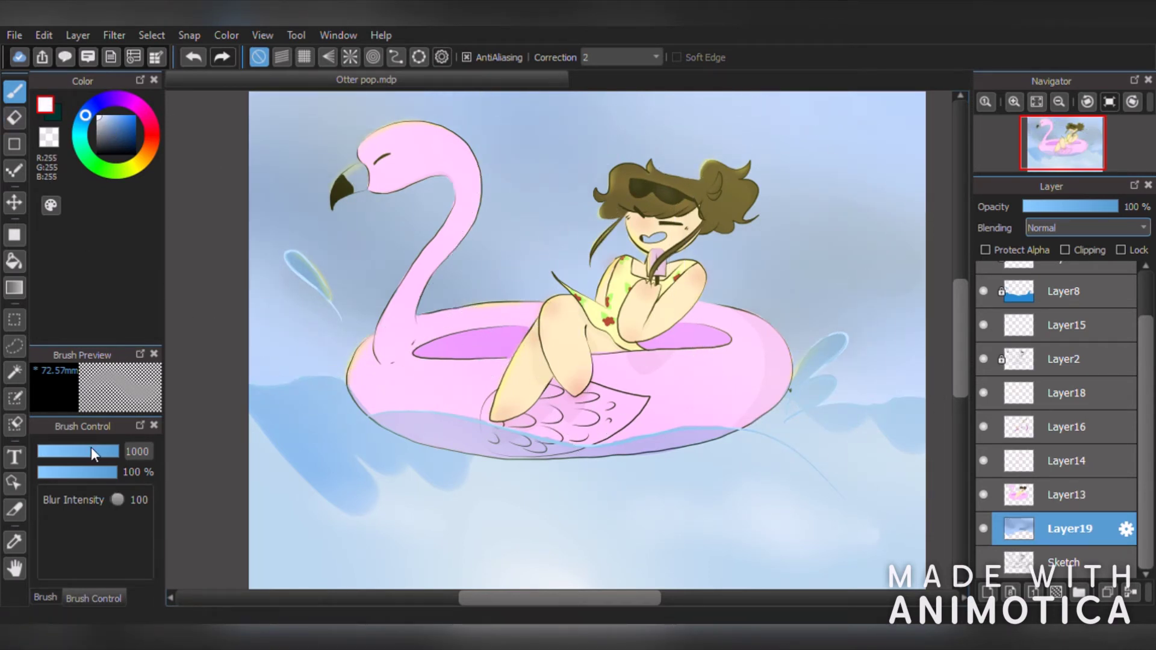
- Choose white and the size 50 Watercolor brush, try a stroke near the flamingo's head, and undo it
{"action": "left_click", "coordinate": [45, 597]}
{"action": "scroll", "coordinate": [90, 512], "scroll_direction": "up", "scroll_amount": 3}
{"action": "left_click", "coordinate": [99, 513]}
{"action": "mouse_move", "coordinate": [385, 211]}
{"action": "left_mouse_down"}
{"action": "mouse_move", "coordinate": [461, 196]}
{"action": "mouse_move", "coordinate": [495, 172]}
{"action": "left_mouse_up"}
{"action": "left_click", "coordinate": [194, 57]}
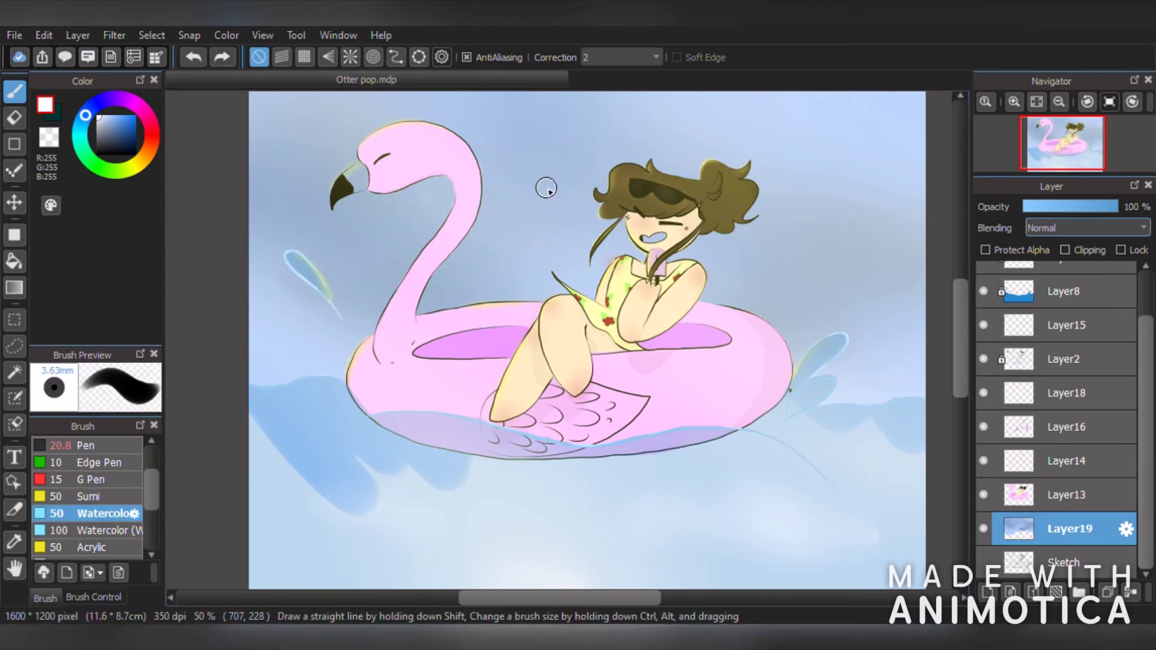
- Paint white clouds behind the flamingo's neck, beside its beak, above the splash and in the sky's upper right
{"action": "mouse_move", "coordinate": [459, 253]}
{"action": "left_mouse_down"}
{"action": "mouse_move", "coordinate": [530, 232]}
{"action": "mouse_move", "coordinate": [597, 249]}
{"action": "mouse_move", "coordinate": [613, 215]}
{"action": "left_mouse_up"}
{"action": "mouse_move", "coordinate": [915, 296]}
{"action": "left_mouse_down"}
{"action": "mouse_move", "coordinate": [831, 326]}
{"action": "mouse_move", "coordinate": [870, 289]}
{"action": "left_mouse_up"}
{"action": "mouse_move", "coordinate": [361, 198]}
{"action": "left_mouse_down"}
{"action": "mouse_move", "coordinate": [271, 180]}
{"action": "mouse_move", "coordinate": [316, 163]}
{"action": "left_mouse_up"}
{"action": "mouse_move", "coordinate": [855, 103]}
{"action": "left_mouse_down"}
{"action": "mouse_move", "coordinate": [787, 116]}
{"action": "mouse_move", "coordinate": [874, 103]}
{"action": "mouse_move", "coordinate": [783, 136]}
{"action": "left_mouse_up"}
{"action": "scroll", "coordinate": [835, 165], "scroll_direction": "down", "scroll_amount": 2}
{"action": "scroll", "coordinate": [849, 169], "scroll_direction": "up", "scroll_amount": 2}
{"action": "scroll", "coordinate": [764, 204], "scroll_direction": "down", "scroll_amount": 3}
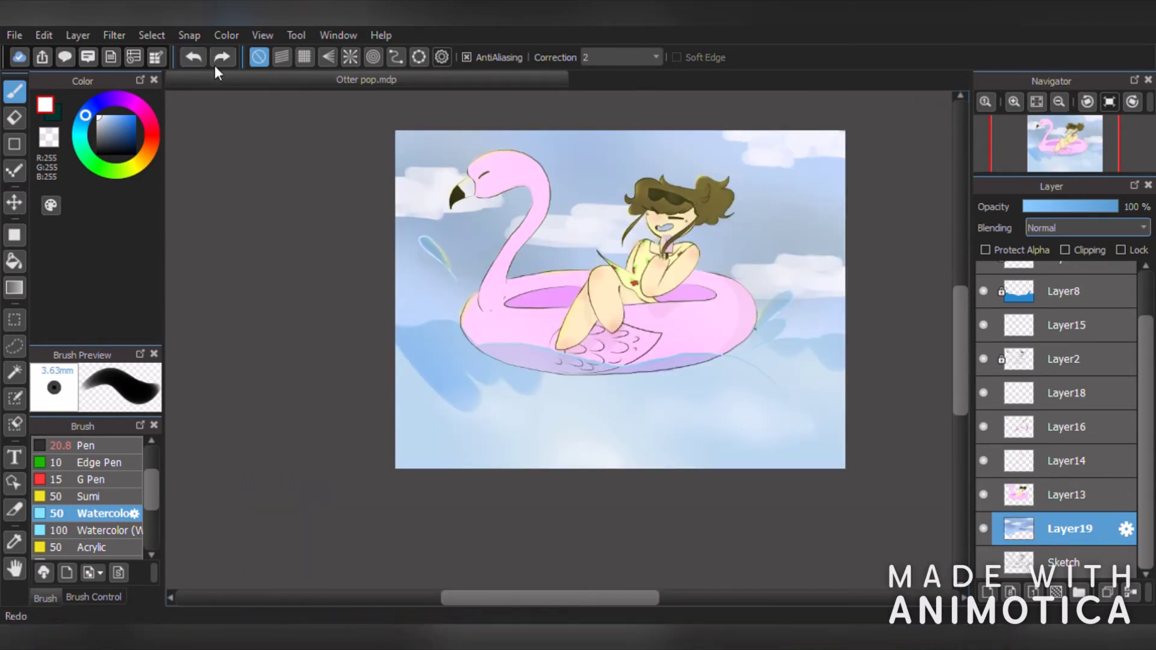
- Choose yellow, RGB 239, 229, 122, try a sun in the sky's upper-left corner, and undo it
{"action": "left_click", "coordinate": [135, 164]}
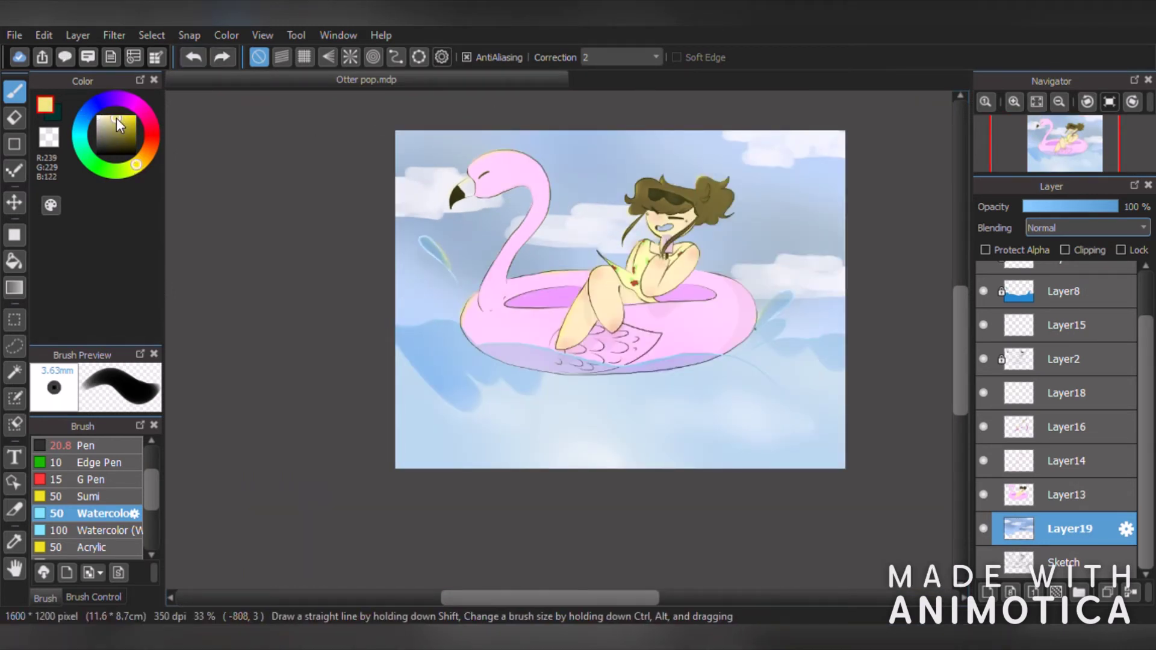
{"action": "left_click_drag", "start_coordinate": [482, 124], "coordinate": [377, 185]}
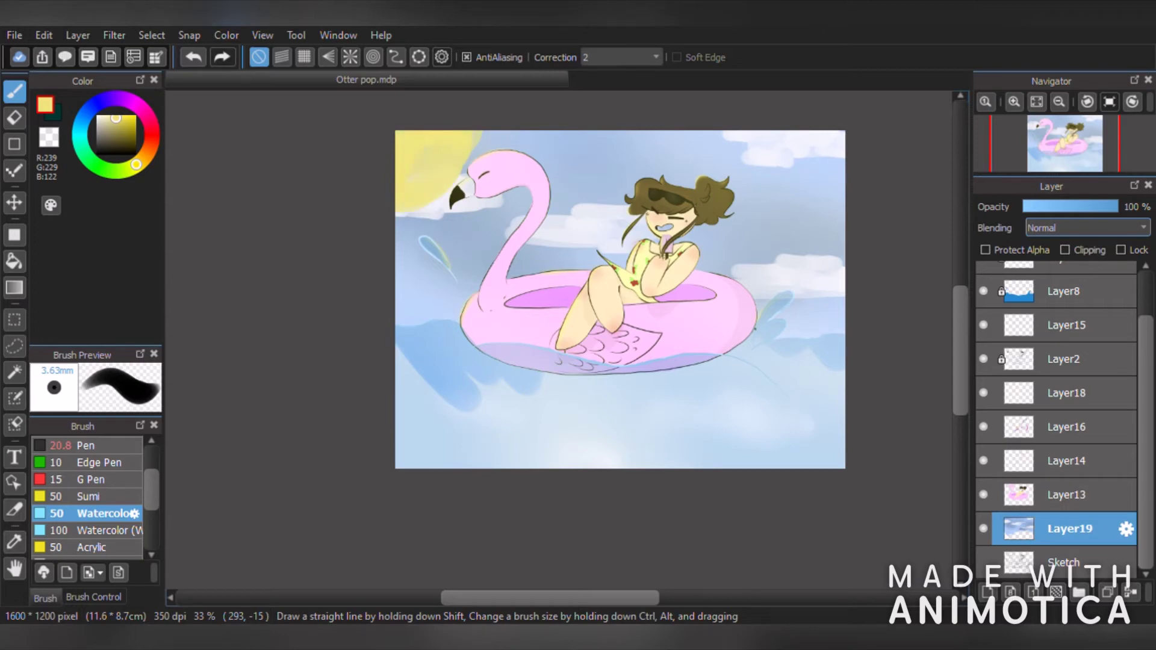
{"action": "left_click", "coordinate": [193, 58]}
- Paint a round yellow sun behind the flamingo's head and neck, and bring up the brush settings
{"action": "scroll", "coordinate": [572, 171], "scroll_direction": "up", "scroll_amount": 2}
{"action": "mouse_move", "coordinate": [593, 176]}
{"action": "left_mouse_down"}
{"action": "mouse_move", "coordinate": [536, 146]}
{"action": "mouse_move", "coordinate": [594, 228]}
{"action": "left_mouse_up"}
{"action": "left_click_drag", "start_coordinate": [496, 242], "coordinate": [459, 235]}
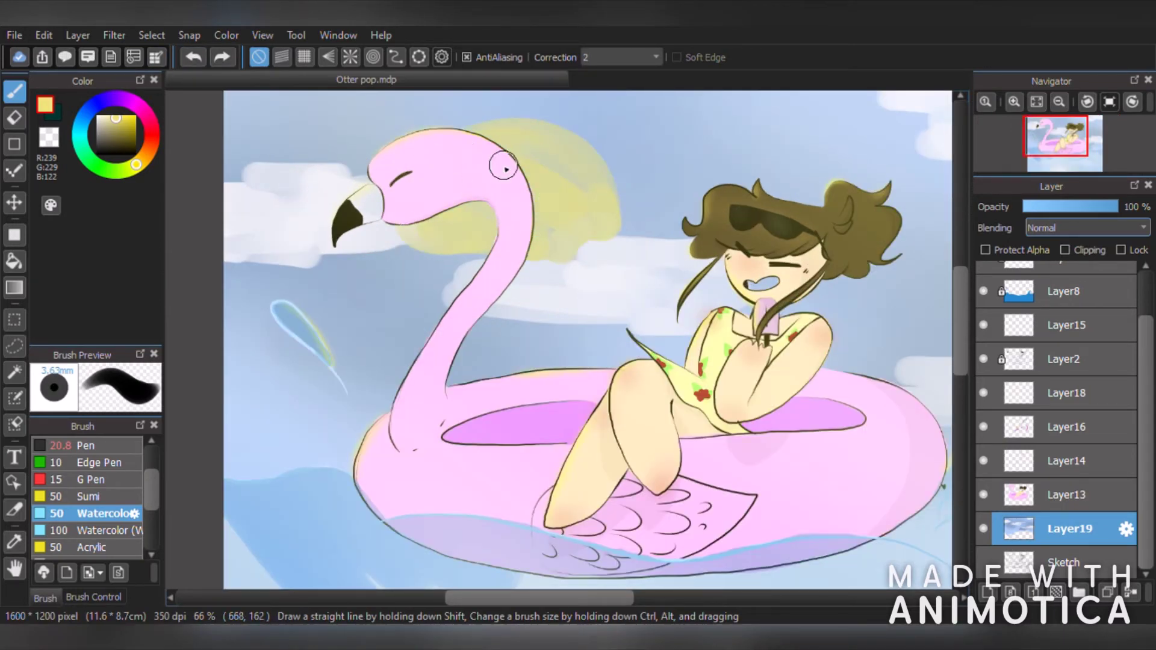
{"action": "mouse_move", "coordinate": [595, 198]}
{"action": "left_mouse_down"}
{"action": "mouse_move", "coordinate": [474, 230]}
{"action": "mouse_move", "coordinate": [401, 215]}
{"action": "left_mouse_up"}
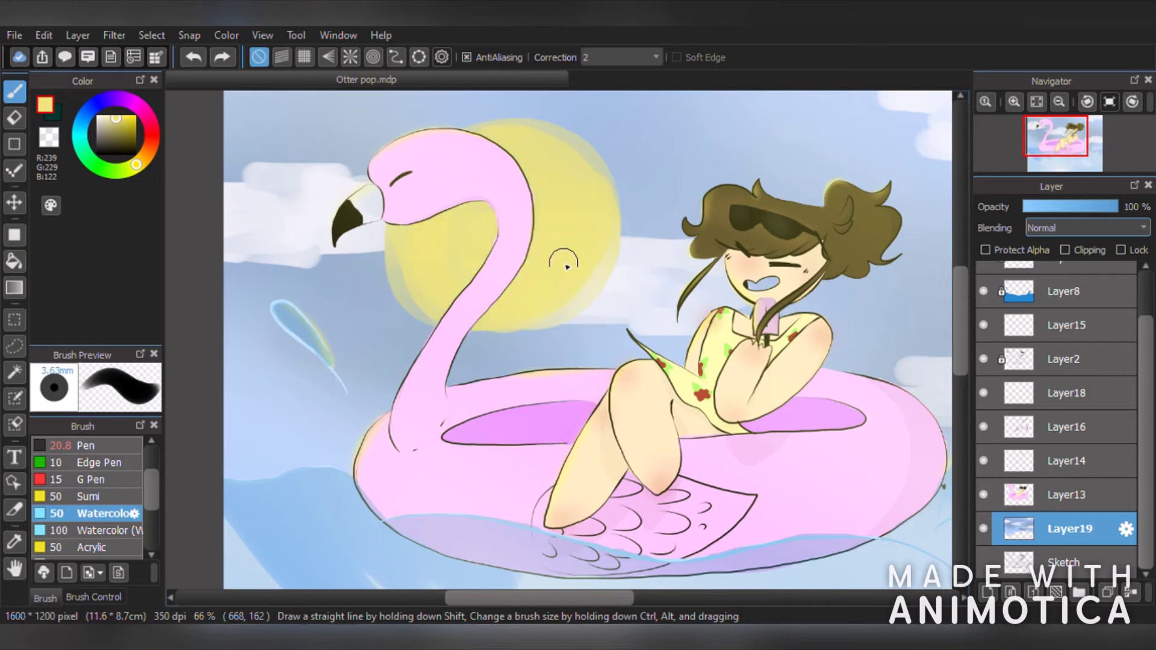
{"action": "scroll", "coordinate": [497, 294], "scroll_direction": "down", "scroll_amount": 4}
{"action": "scroll", "coordinate": [500, 289], "scroll_direction": "up", "scroll_amount": 3}
{"action": "left_click", "coordinate": [93, 598]}
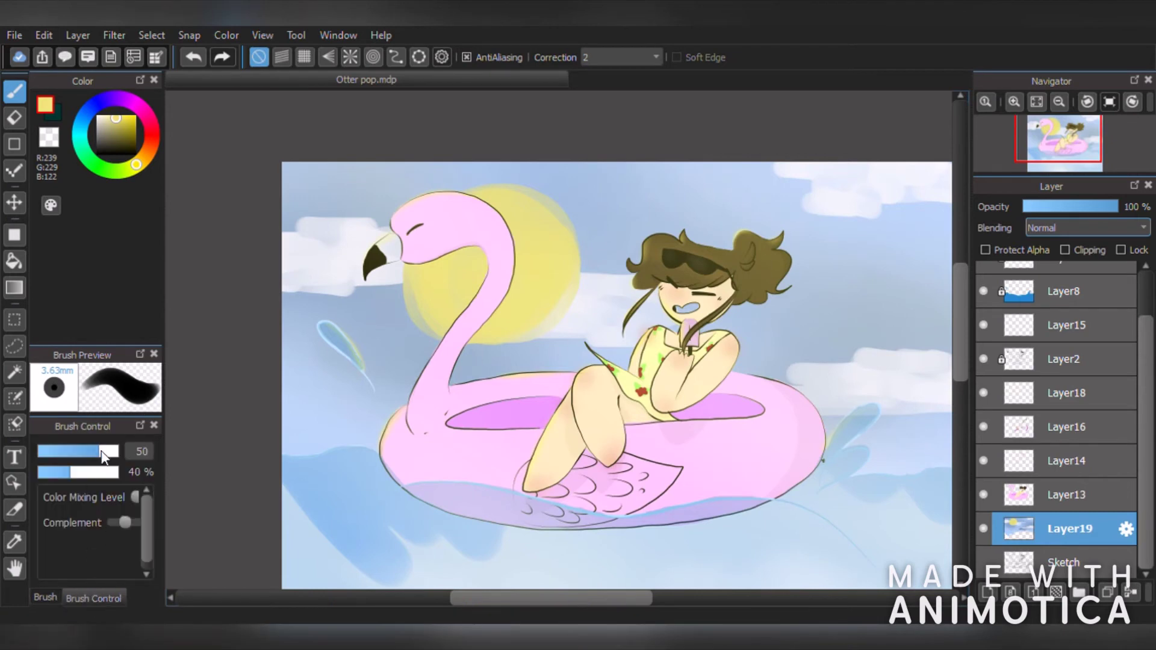
- Reduce the yellow brush to size 13.9 and paint loose curved strokes around the outside of the sun
{"action": "scroll", "coordinate": [581, 253], "scroll_direction": "up", "scroll_amount": 2}
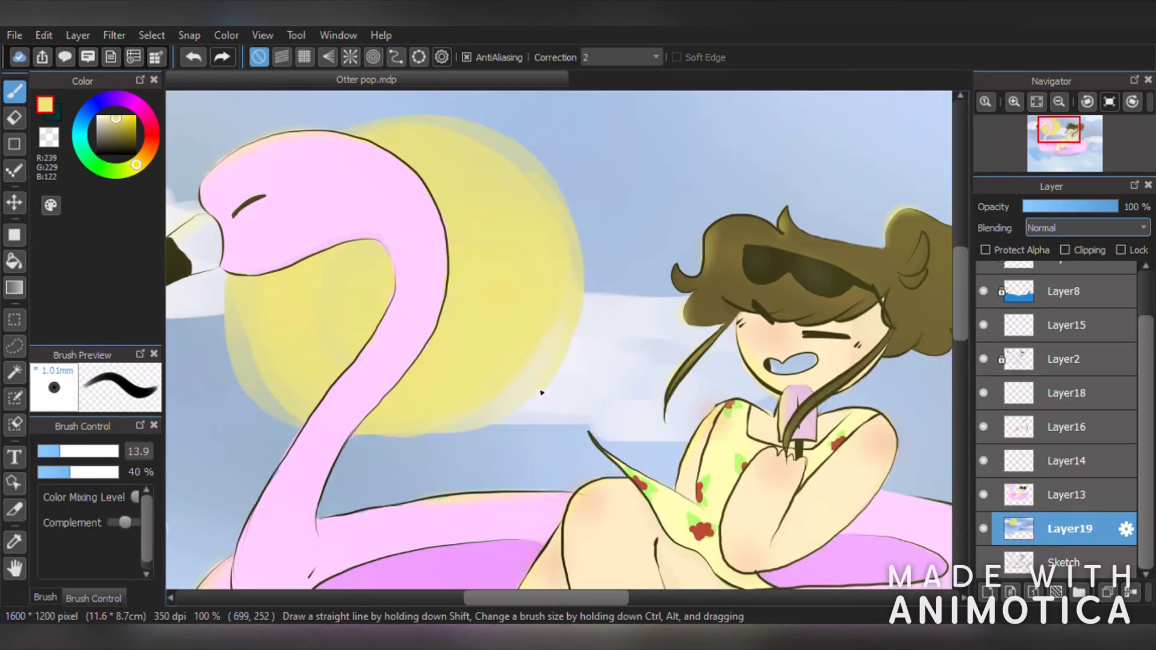
{"action": "scroll", "coordinate": [530, 428], "scroll_direction": "down", "scroll_amount": 2}
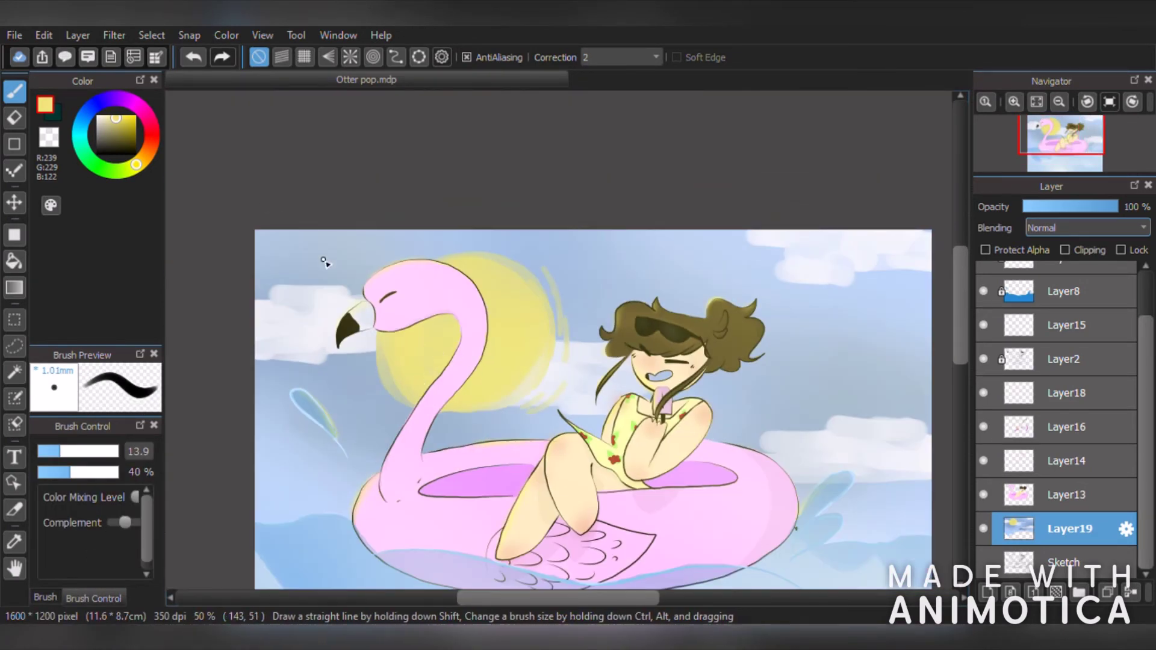
{"action": "scroll", "coordinate": [441, 409], "scroll_direction": "up", "scroll_amount": 3}
{"action": "scroll", "coordinate": [692, 575], "scroll_direction": "down", "scroll_amount": 3}
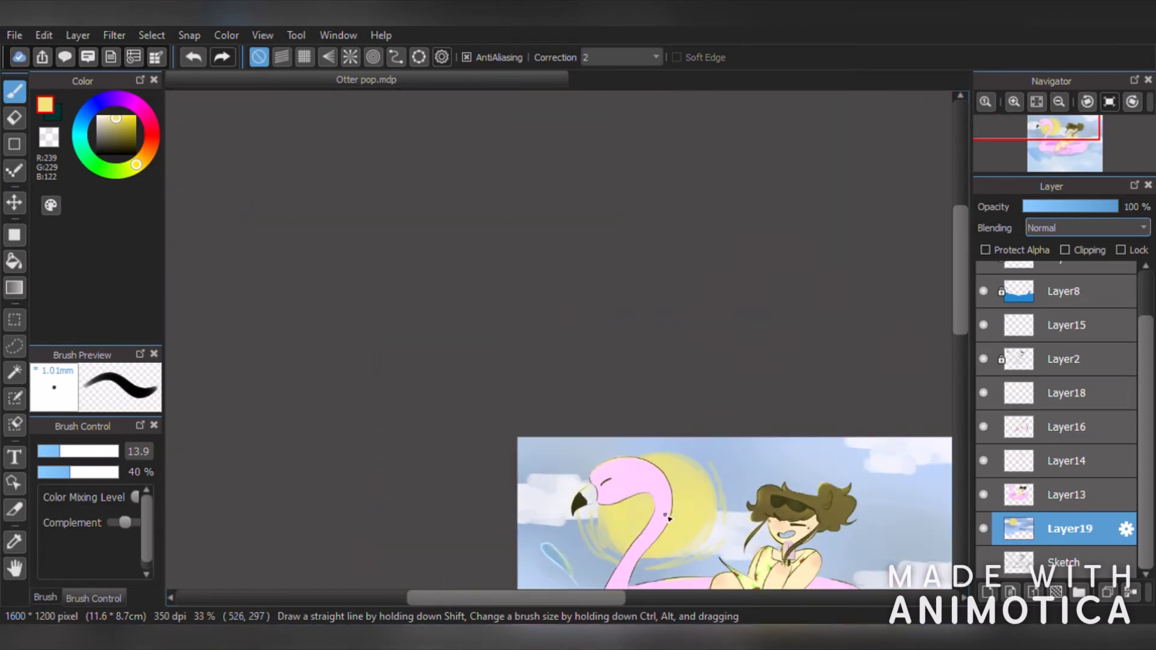
{"action": "left_click", "coordinate": [959, 342]}
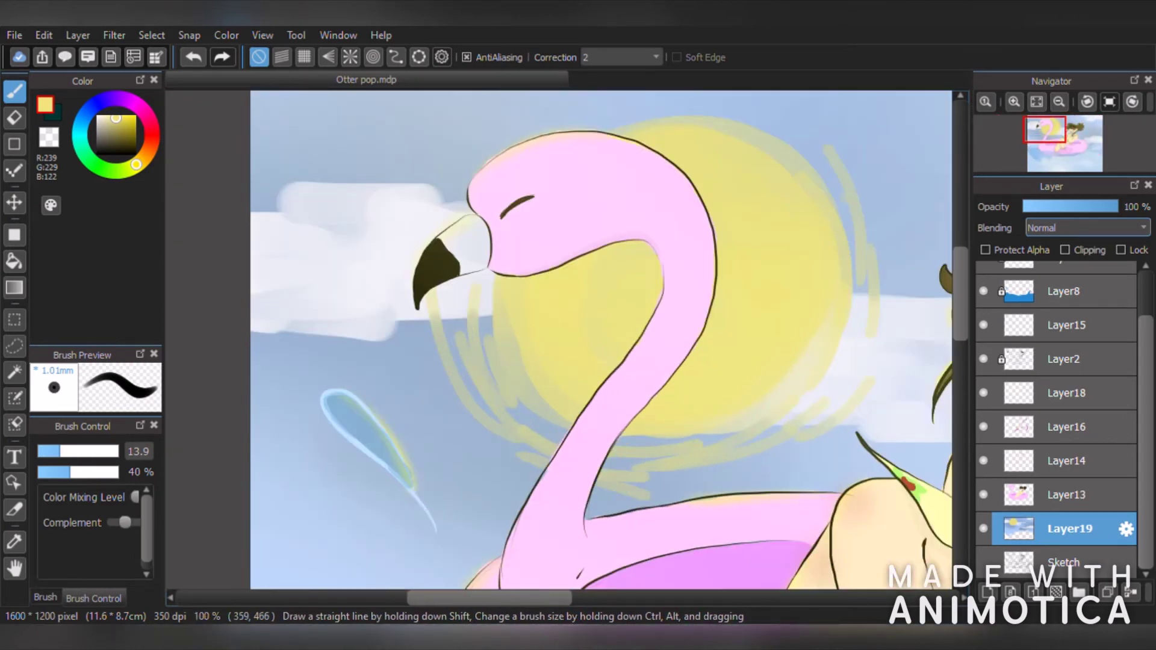
{"action": "left_click_drag", "start_coordinate": [831, 144], "coordinate": [746, 97]}
{"action": "mouse_move", "coordinate": [673, 104]}
{"action": "left_mouse_down"}
{"action": "mouse_move", "coordinate": [546, 121]}
{"action": "mouse_move", "coordinate": [601, 126]}
{"action": "left_mouse_up"}
{"action": "left_click_drag", "start_coordinate": [453, 198], "coordinate": [545, 129]}
{"action": "scroll", "coordinate": [460, 174], "scroll_direction": "down", "scroll_amount": 4}
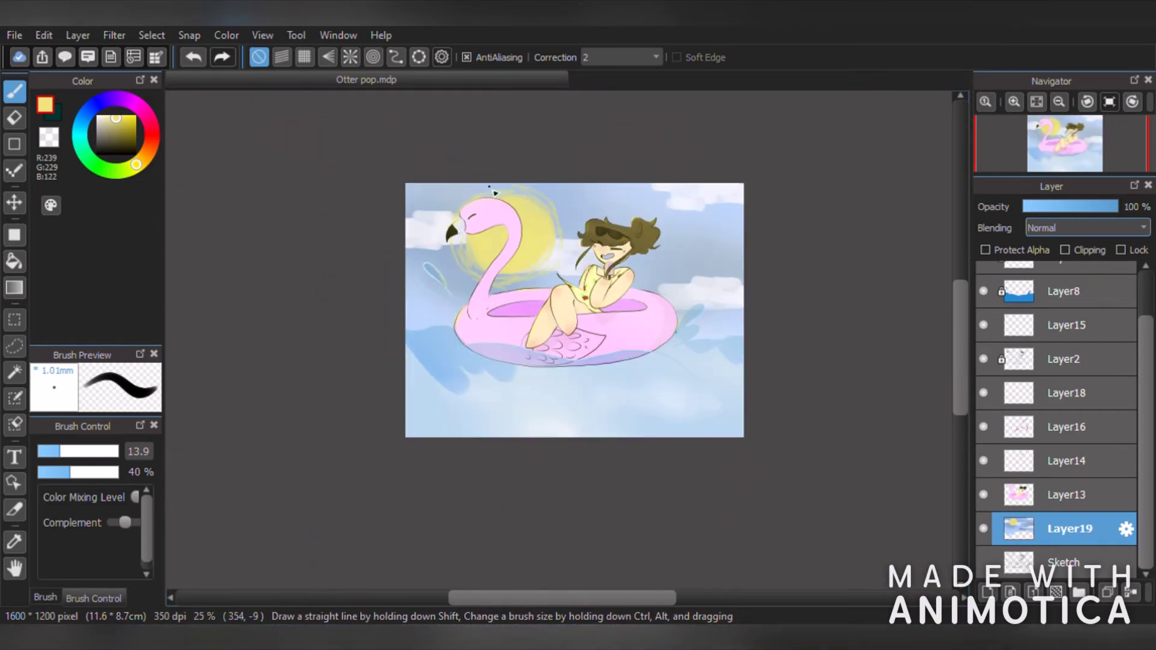
- Erase the background colour showing through the flamingo's beak and the girl's open mouth, using the eraser at size 15
{"action": "left_click", "coordinate": [15, 117]}
{"action": "scroll", "coordinate": [499, 334], "scroll_direction": "up", "scroll_amount": 7}
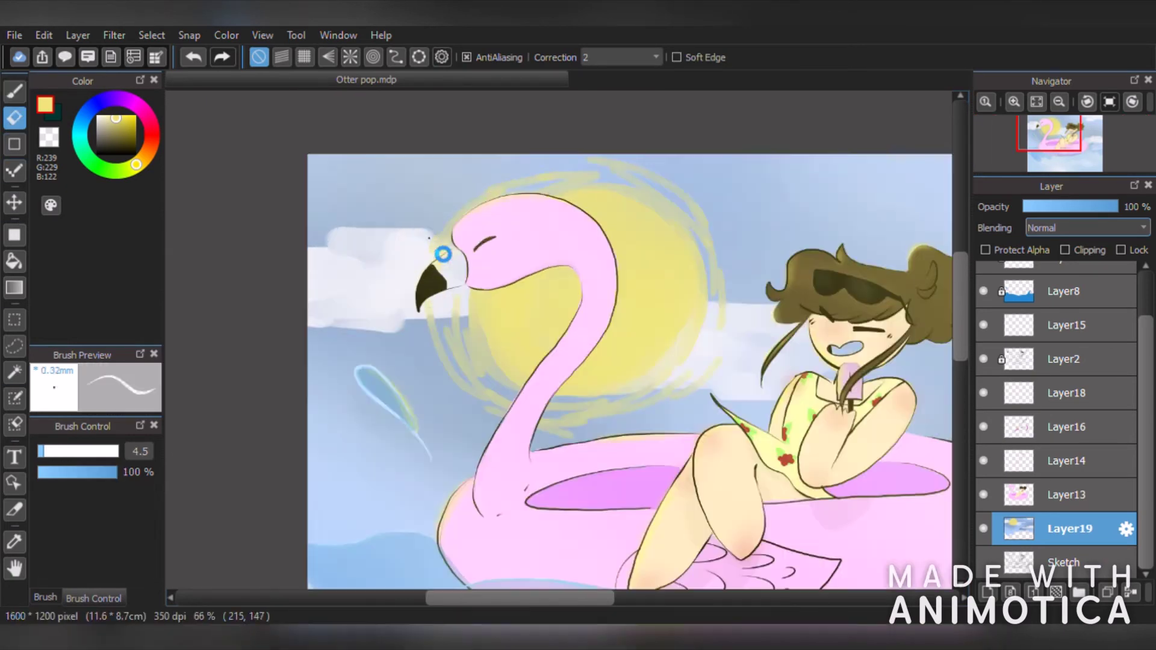
{"action": "mouse_move", "coordinate": [498, 333]}
{"action": "left_mouse_down"}
{"action": "mouse_move", "coordinate": [558, 339]}
{"action": "mouse_move", "coordinate": [442, 363]}
{"action": "mouse_move", "coordinate": [460, 390]}
{"action": "mouse_move", "coordinate": [506, 406]}
{"action": "mouse_move", "coordinate": [572, 376]}
{"action": "mouse_move", "coordinate": [552, 293]}
{"action": "mouse_move", "coordinate": [477, 305]}
{"action": "left_mouse_up"}
{"action": "left_click", "coordinate": [63, 451]}
{"action": "scroll", "coordinate": [495, 356], "scroll_direction": "down", "scroll_amount": 5}
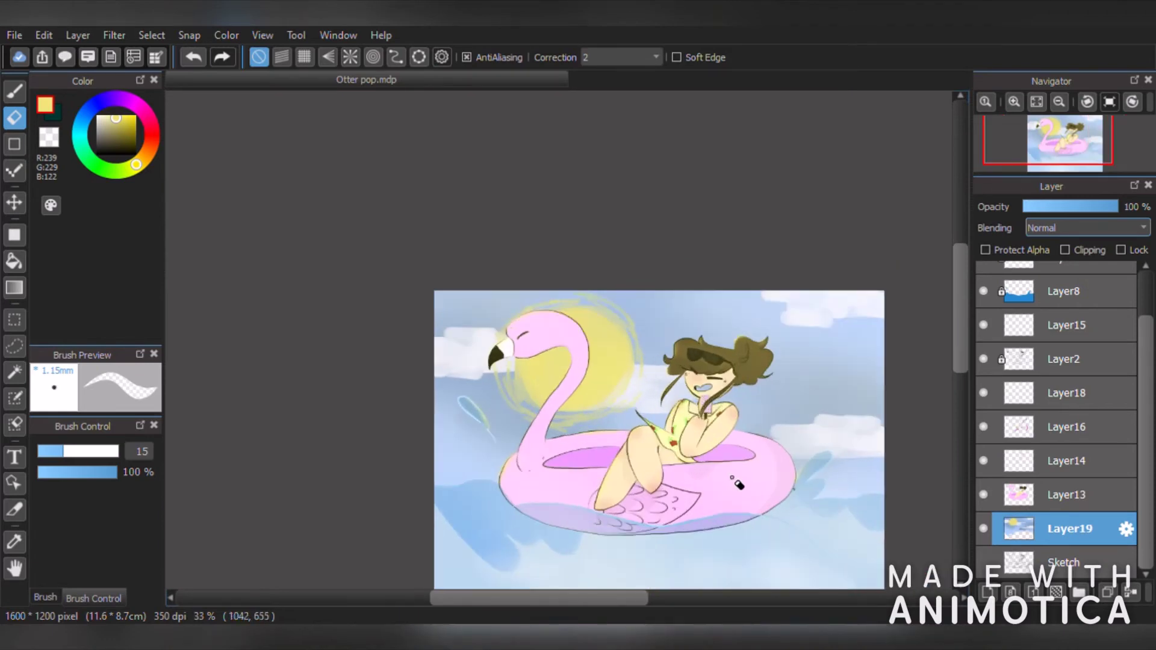
{"action": "scroll", "coordinate": [727, 401], "scroll_direction": "up", "scroll_amount": 4}
{"action": "left_click_drag", "start_coordinate": [629, 308], "coordinate": [542, 325]}
{"action": "scroll", "coordinate": [541, 325], "scroll_direction": "down", "scroll_amount": 4}
{"action": "scroll", "coordinate": [433, 444], "scroll_direction": "up", "scroll_amount": 1}
- Enlarge the eraser to 171 and erase the dark blue sky paint from the water below the waterline
{"action": "left_click_drag", "start_coordinate": [352, 463], "coordinate": [256, 465]}
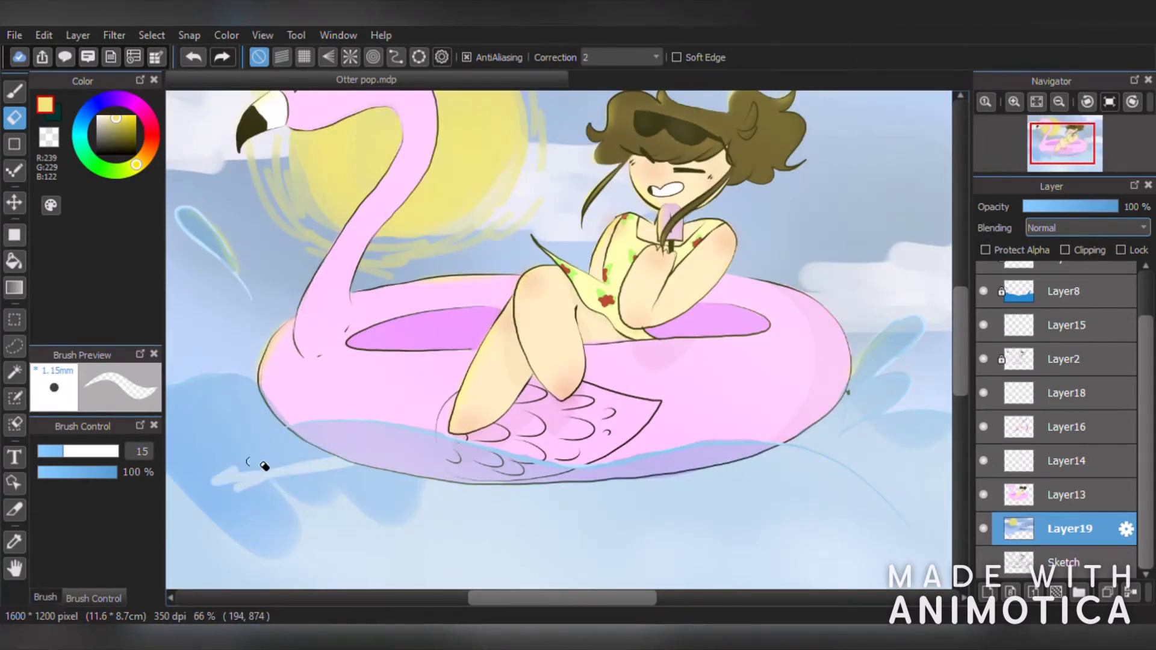
{"action": "left_click_drag", "start_coordinate": [85, 450], "coordinate": [118, 451]}
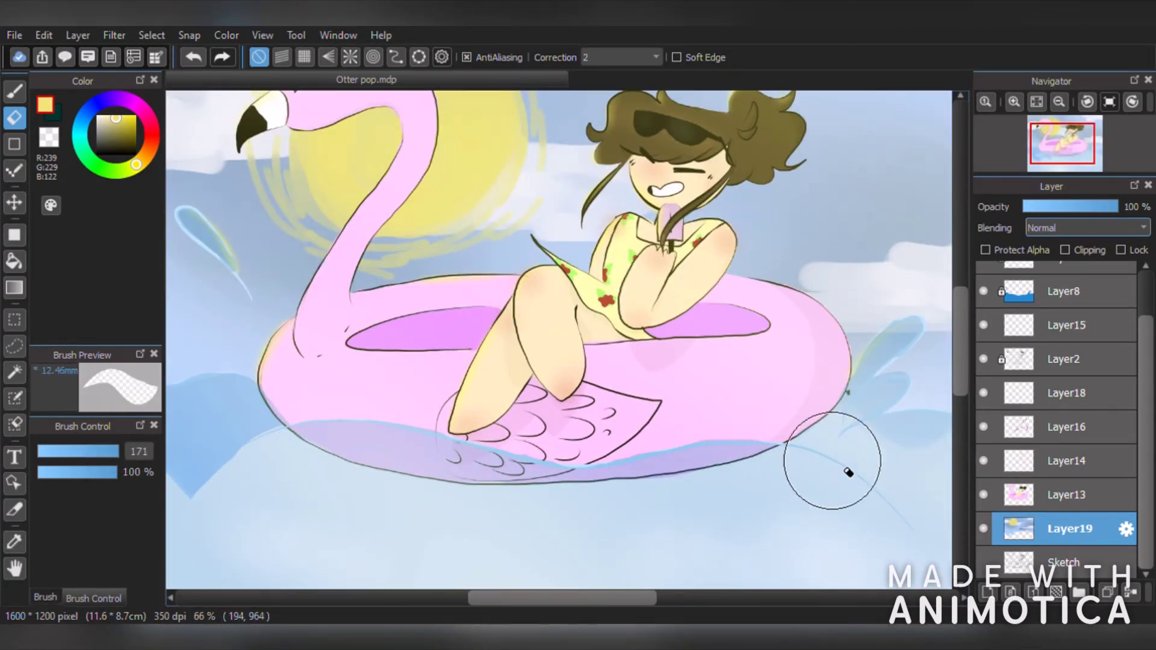
{"action": "scroll", "coordinate": [839, 472], "scroll_direction": "down", "scroll_amount": 3}
{"action": "scroll", "coordinate": [843, 508], "scroll_direction": "down", "scroll_amount": 2}
{"action": "scroll", "coordinate": [794, 506], "scroll_direction": "up", "scroll_amount": 5}
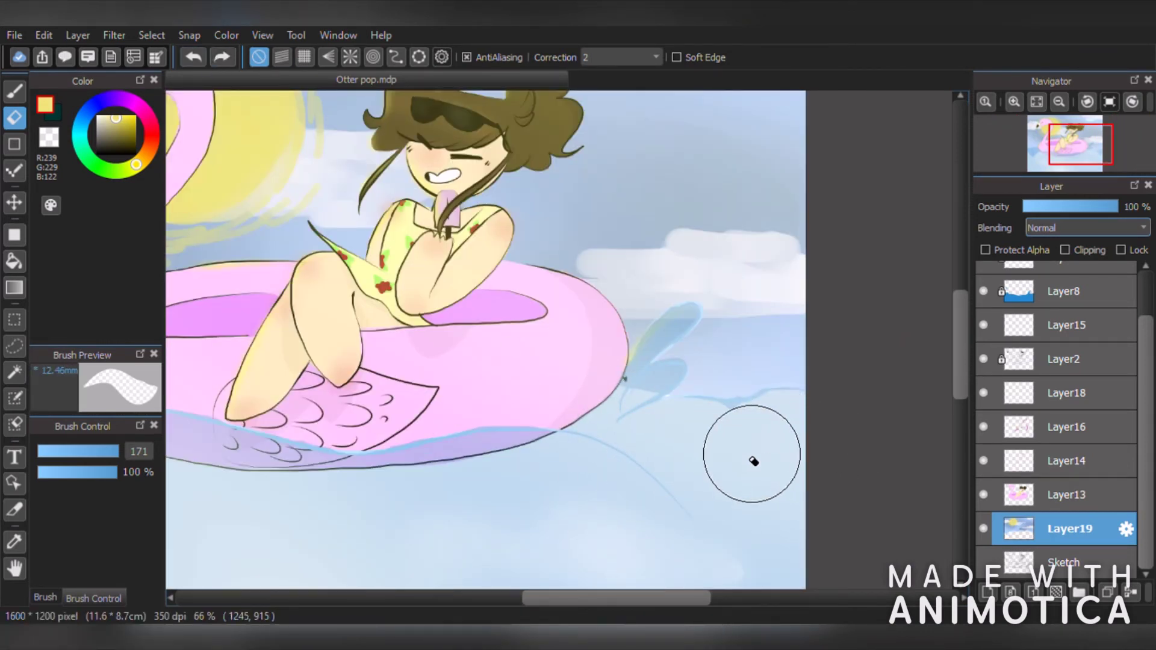
{"action": "scroll", "coordinate": [457, 451], "scroll_direction": "down", "scroll_amount": 2}
{"action": "scroll", "coordinate": [301, 392], "scroll_direction": "up", "scroll_amount": 4}
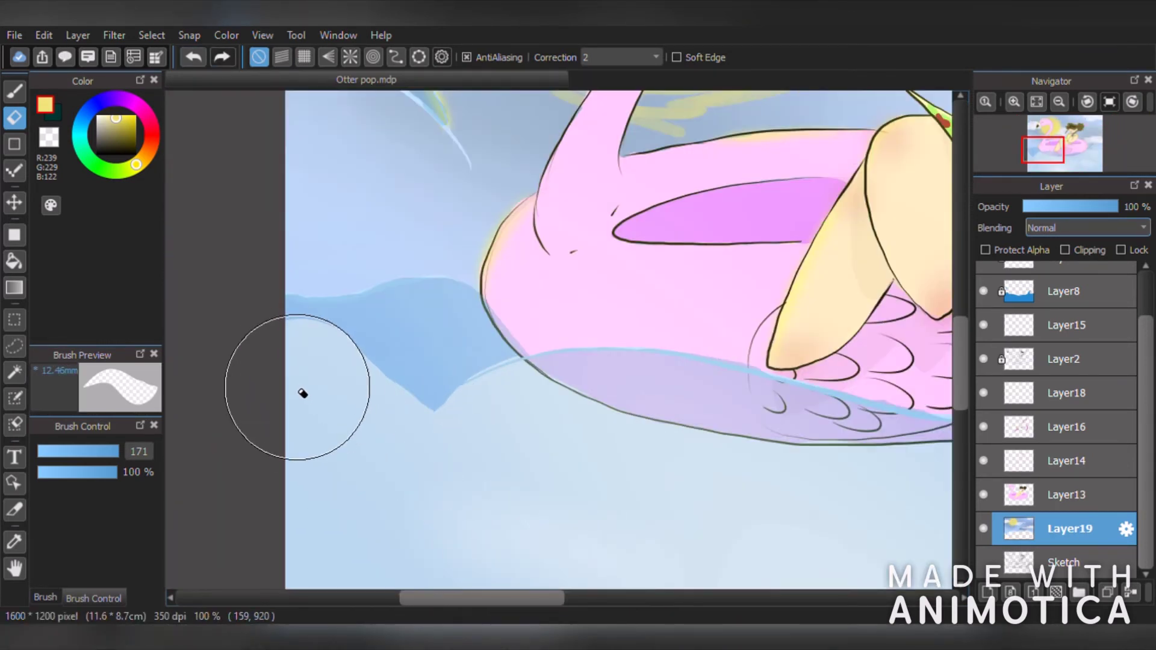
{"action": "scroll", "coordinate": [578, 427], "scroll_direction": "down", "scroll_amount": 3}
{"action": "scroll", "coordinate": [557, 331], "scroll_direction": "up", "scroll_amount": 5}
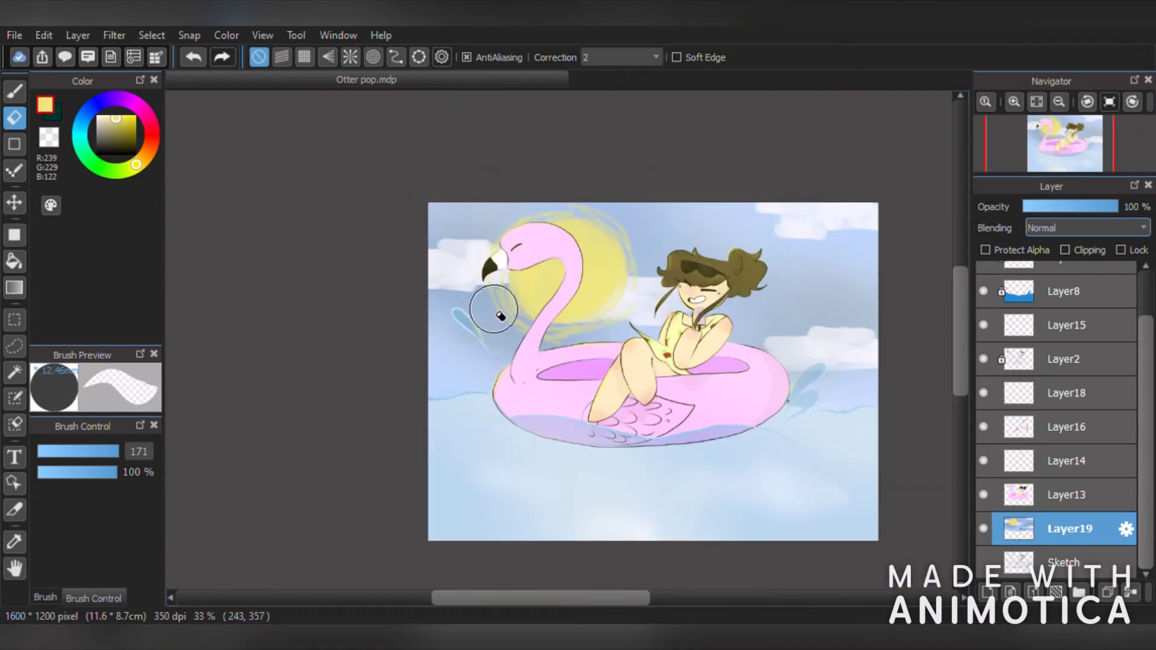
- Reduce the eraser to 10.4 and erase the sky colour inside the water drop below the flamingo's beak
{"action": "left_click_drag", "start_coordinate": [82, 451], "coordinate": [54, 451]}
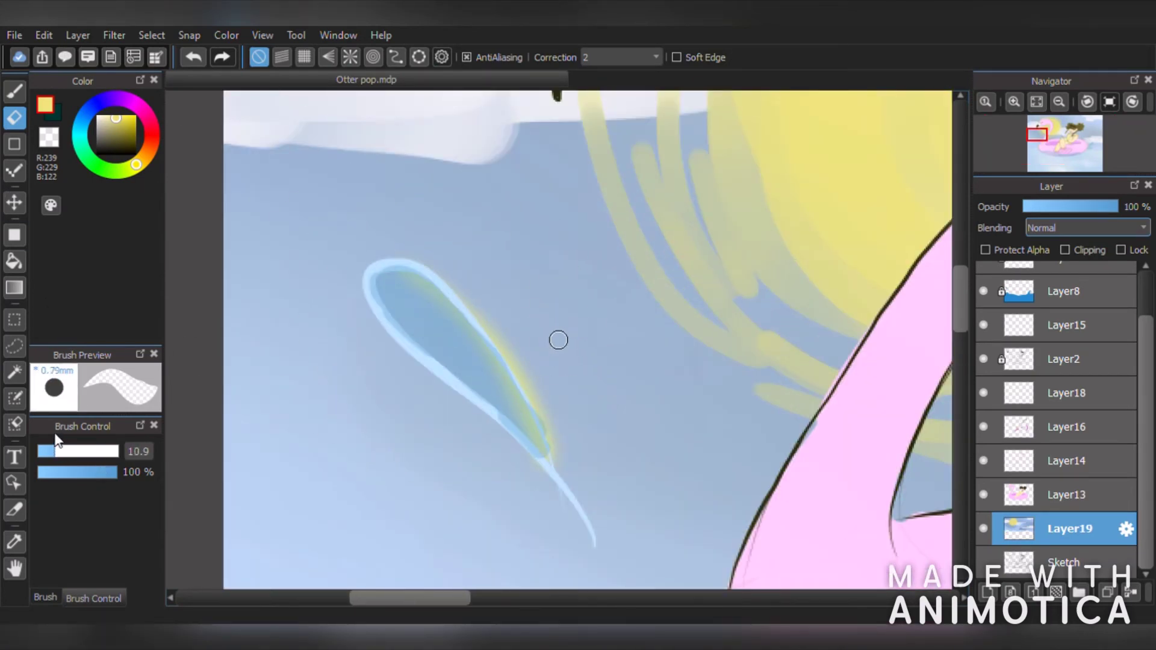
{"action": "mouse_move", "coordinate": [415, 301]}
{"action": "left_mouse_down"}
{"action": "mouse_move", "coordinate": [445, 361]}
{"action": "mouse_move", "coordinate": [500, 380]}
{"action": "left_mouse_up"}
{"action": "scroll", "coordinate": [421, 337], "scroll_direction": "down", "scroll_amount": 4}
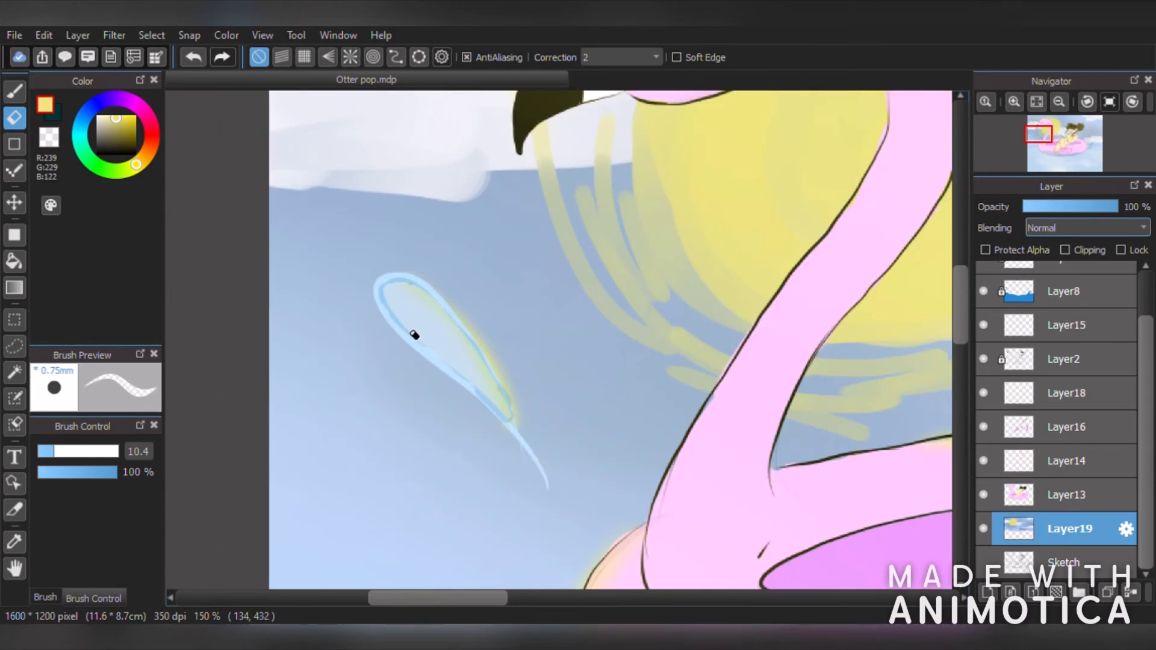
{"action": "scroll", "coordinate": [611, 482], "scroll_direction": "up", "scroll_amount": 3}
{"action": "scroll", "coordinate": [592, 539], "scroll_direction": "down", "scroll_amount": 3}
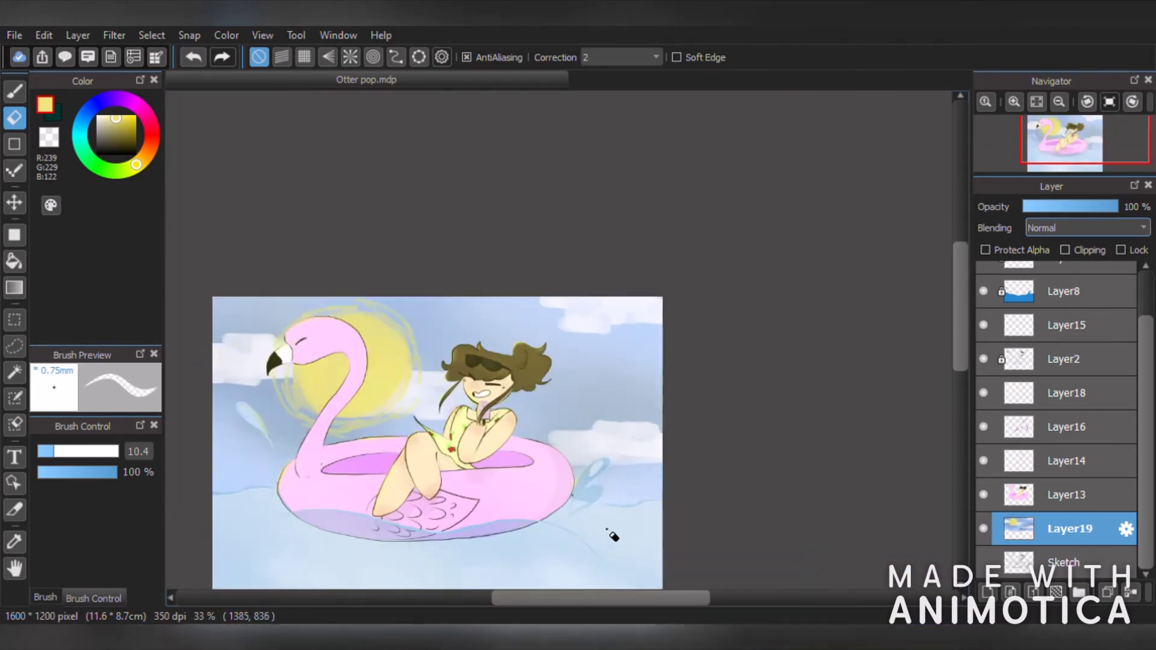
{"action": "scroll", "coordinate": [612, 534], "scroll_direction": "up", "scroll_amount": 3}
{"action": "scroll", "coordinate": [331, 158], "scroll_direction": "down", "scroll_amount": 5}
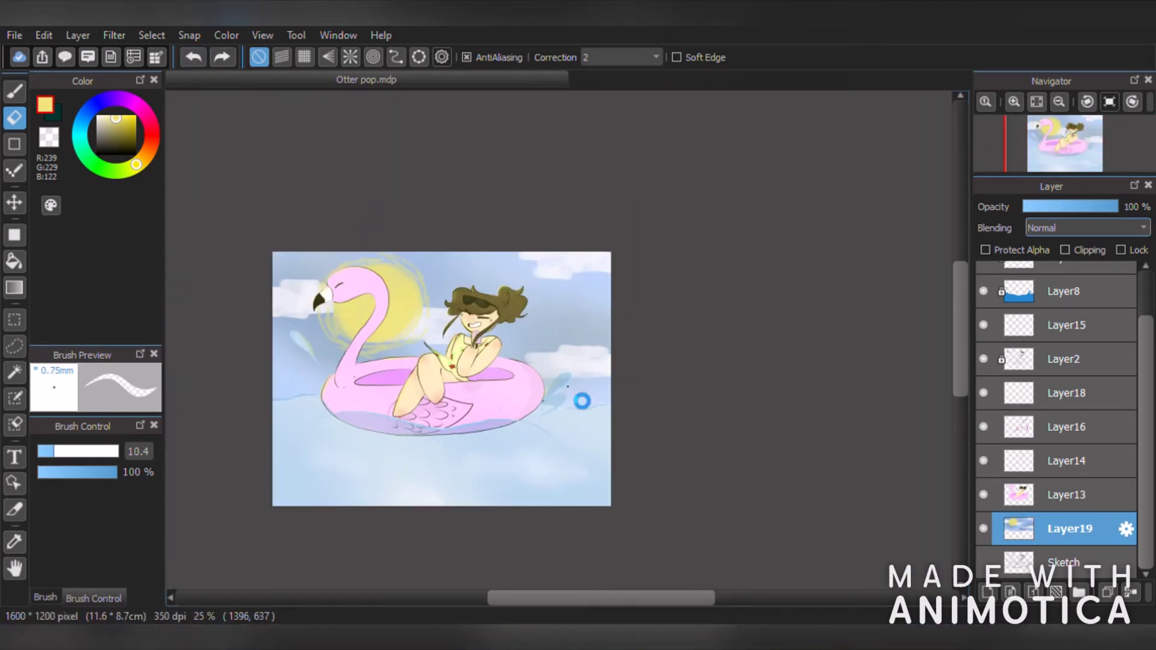
- Try erasing the sky colour inside the larger splash drop behind the float, and undo it
{"action": "scroll", "coordinate": [582, 401], "scroll_direction": "up", "scroll_amount": 5}
{"action": "mouse_move", "coordinate": [530, 328]}
{"action": "left_mouse_down"}
{"action": "mouse_move", "coordinate": [476, 378]}
{"action": "mouse_move", "coordinate": [434, 460]}
{"action": "left_mouse_up"}
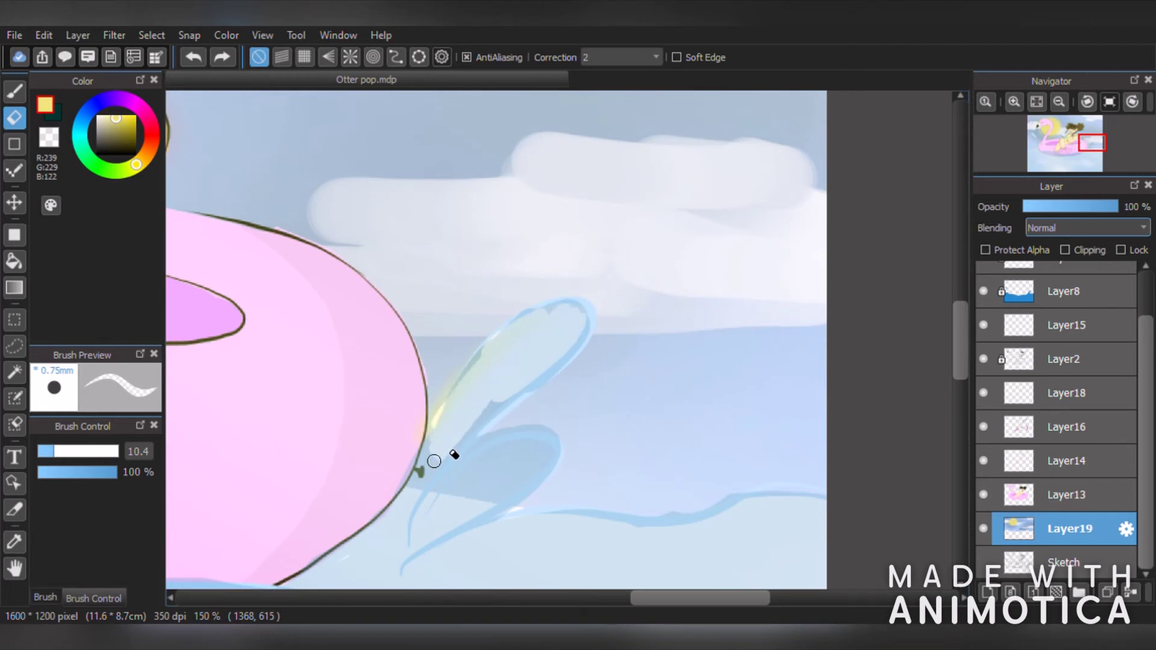
{"action": "scroll", "coordinate": [508, 315], "scroll_direction": "up", "scroll_amount": 1}
{"action": "mouse_move", "coordinate": [530, 356]}
{"action": "left_mouse_down"}
{"action": "mouse_move", "coordinate": [504, 401]}
{"action": "mouse_move", "coordinate": [560, 356]}
{"action": "left_mouse_up"}
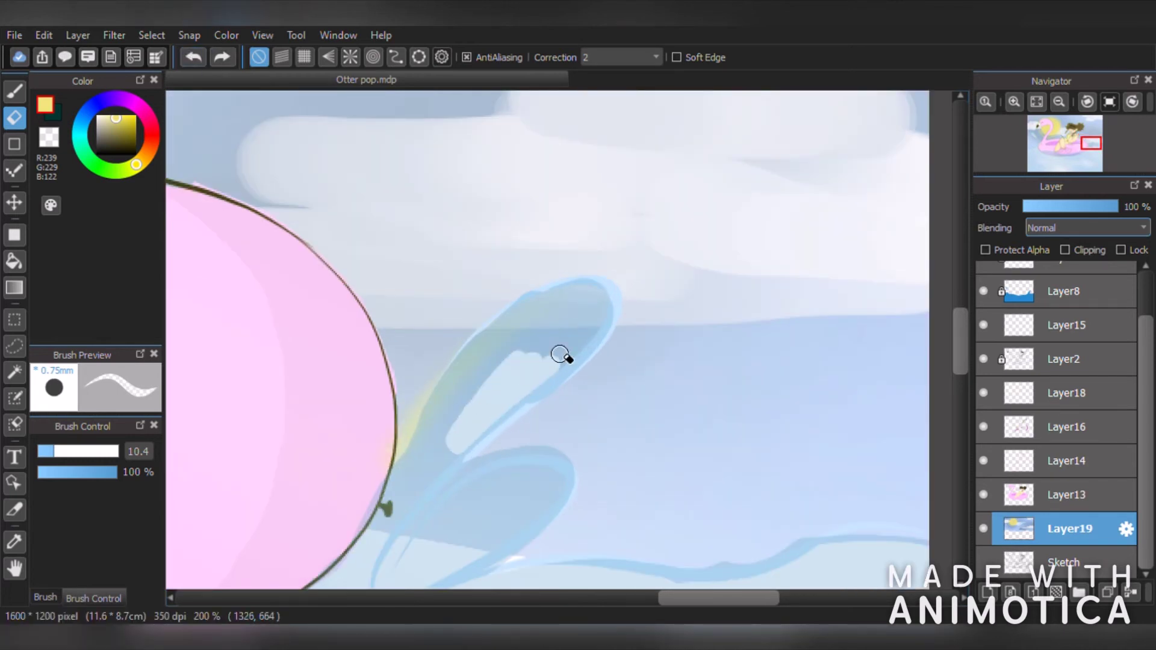
{"action": "mouse_move", "coordinate": [584, 307]}
{"action": "left_mouse_down"}
{"action": "mouse_move", "coordinate": [535, 316]}
{"action": "mouse_move", "coordinate": [482, 356]}
{"action": "mouse_move", "coordinate": [574, 295]}
{"action": "mouse_move", "coordinate": [493, 351]}
{"action": "mouse_move", "coordinate": [401, 477]}
{"action": "mouse_move", "coordinate": [441, 438]}
{"action": "mouse_move", "coordinate": [382, 532]}
{"action": "left_mouse_up"}
{"action": "key", "text": "b"}
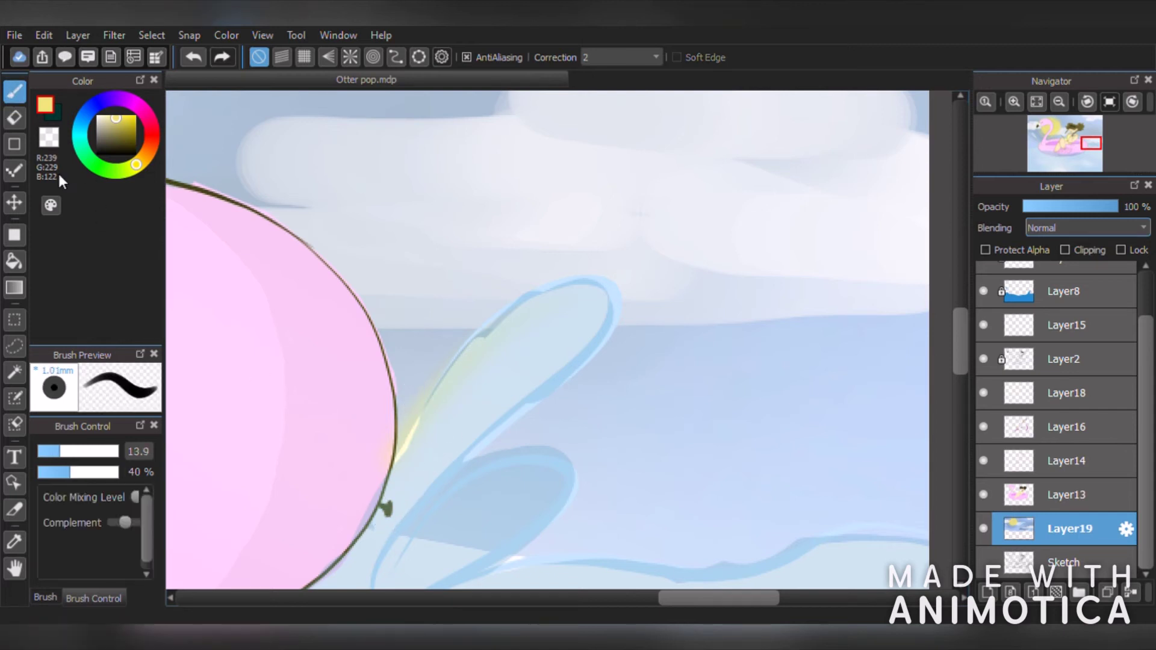
{"action": "left_click", "coordinate": [193, 63]}
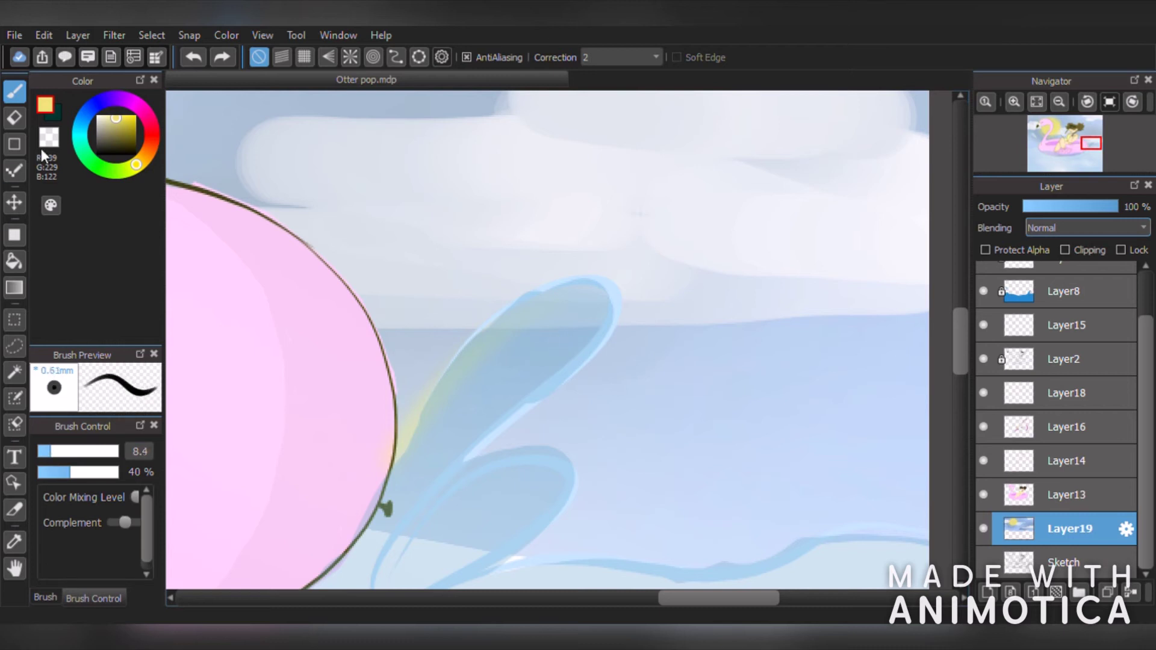
- Erase the sky colour inside both splash drops behind the float with the size 10.4 eraser
{"action": "key", "text": "e"}
{"action": "mouse_move", "coordinate": [516, 361]}
{"action": "left_mouse_down"}
{"action": "mouse_move", "coordinate": [529, 316]}
{"action": "mouse_move", "coordinate": [566, 309]}
{"action": "mouse_move", "coordinate": [555, 349]}
{"action": "mouse_move", "coordinate": [502, 371]}
{"action": "mouse_move", "coordinate": [441, 464]}
{"action": "left_mouse_up"}
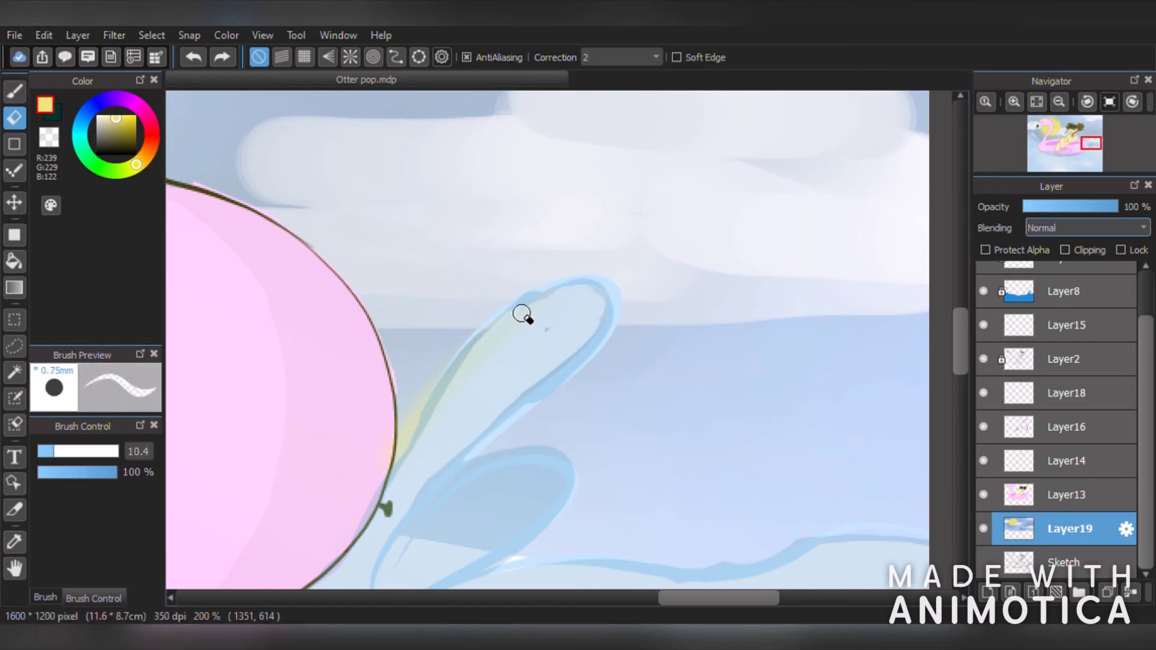
{"action": "left_click_drag", "start_coordinate": [435, 529], "coordinate": [522, 469]}
{"action": "scroll", "coordinate": [511, 509], "scroll_direction": "down", "scroll_amount": 5}
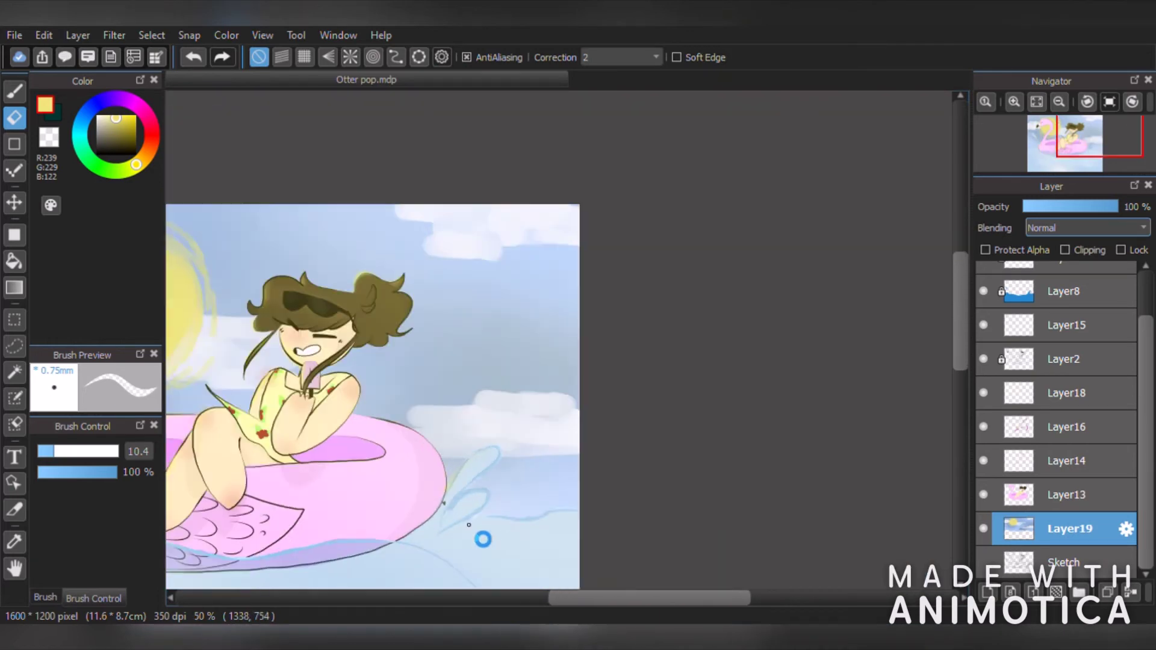
{"action": "scroll", "coordinate": [481, 537], "scroll_direction": "up", "scroll_amount": 5}
{"action": "scroll", "coordinate": [418, 454], "scroll_direction": "down", "scroll_amount": 6}
{"action": "scroll", "coordinate": [292, 544], "scroll_direction": "up", "scroll_amount": 3}
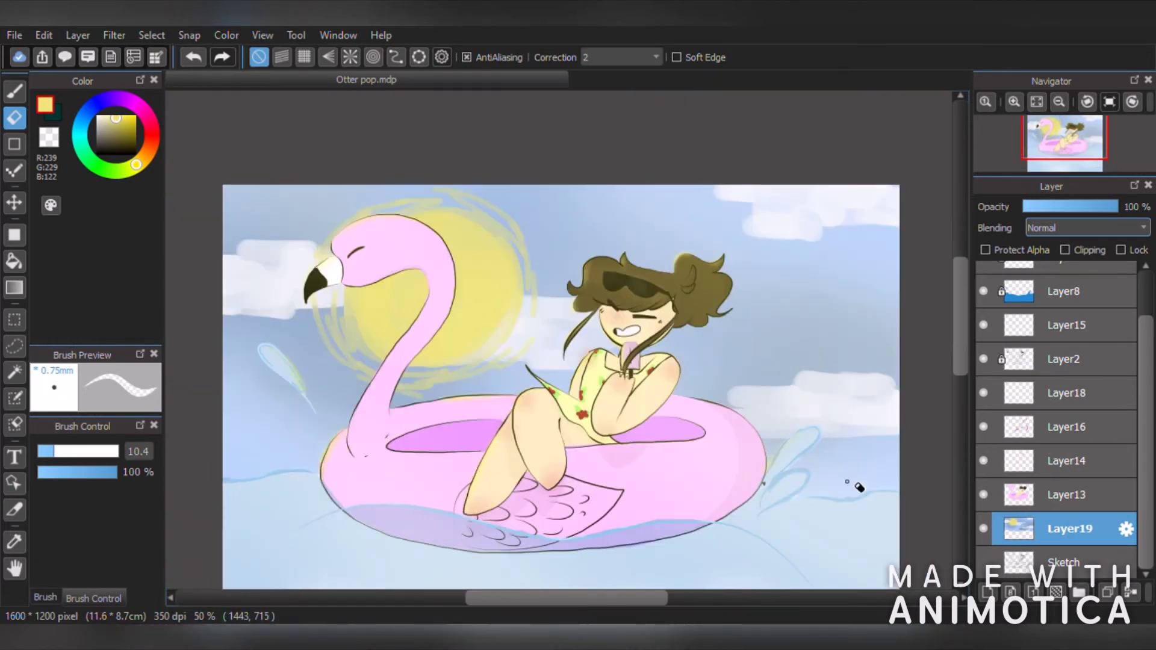
- Add a new layer at the top of the layer stack and choose white with the Pen (Sharp) brush
{"action": "scroll", "coordinate": [1026, 352], "scroll_direction": "up", "scroll_amount": 2}
{"action": "left_click", "coordinate": [1086, 290]}
{"action": "left_click", "coordinate": [987, 592]}
{"action": "left_click", "coordinate": [15, 92]}
{"action": "left_click", "coordinate": [98, 117]}
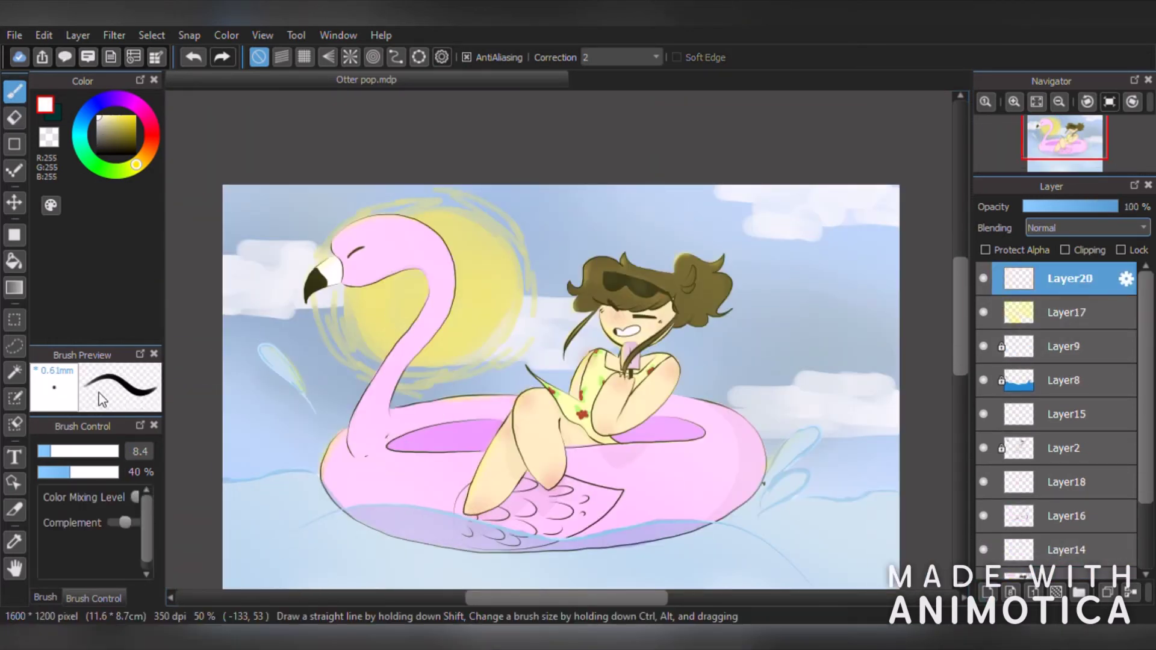
{"action": "left_click", "coordinate": [45, 596]}
{"action": "left_click", "coordinate": [96, 445]}
- Reduce the pen to size 3.5 and paint a thin white highlight along the flamingo's neck, replacing the first attempt
{"action": "scroll", "coordinate": [340, 244], "scroll_direction": "up", "scroll_amount": 3}
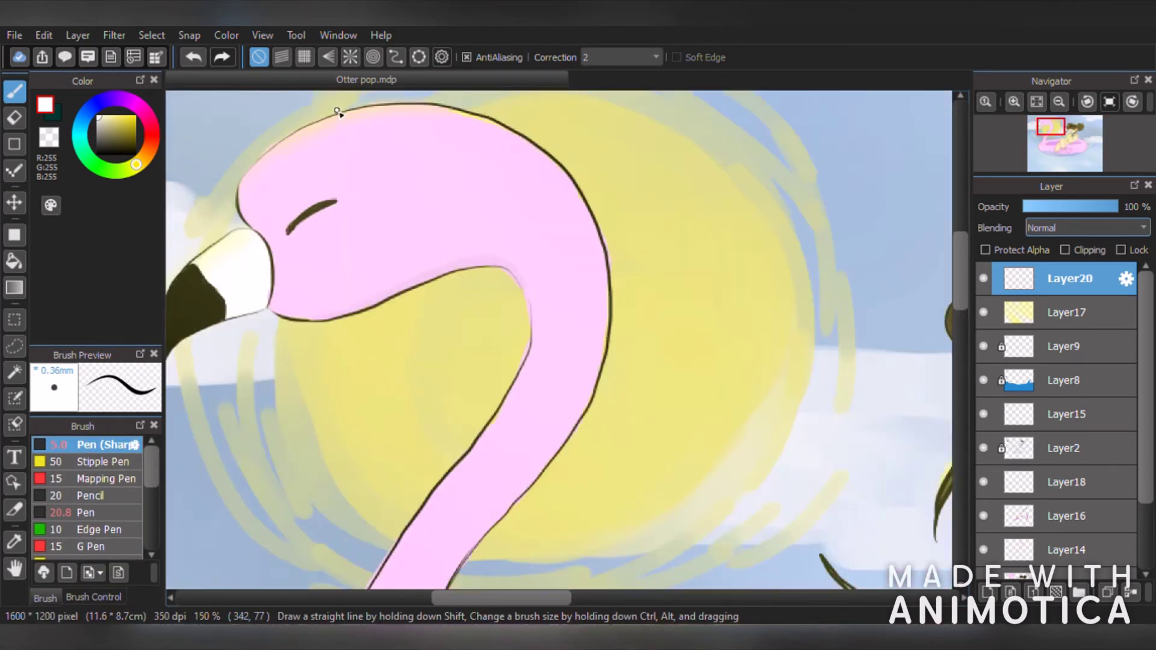
{"action": "scroll", "coordinate": [361, 241], "scroll_direction": "down", "scroll_amount": 3}
{"action": "scroll", "coordinate": [569, 263], "scroll_direction": "up", "scroll_amount": 3}
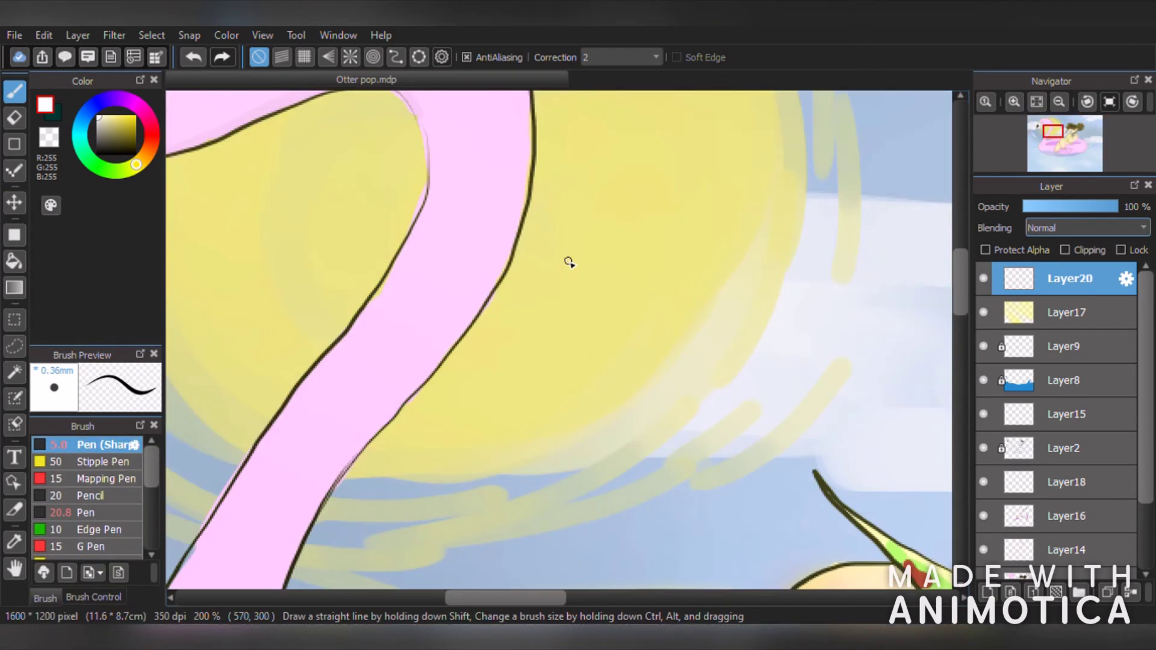
{"action": "left_click", "coordinate": [93, 597]}
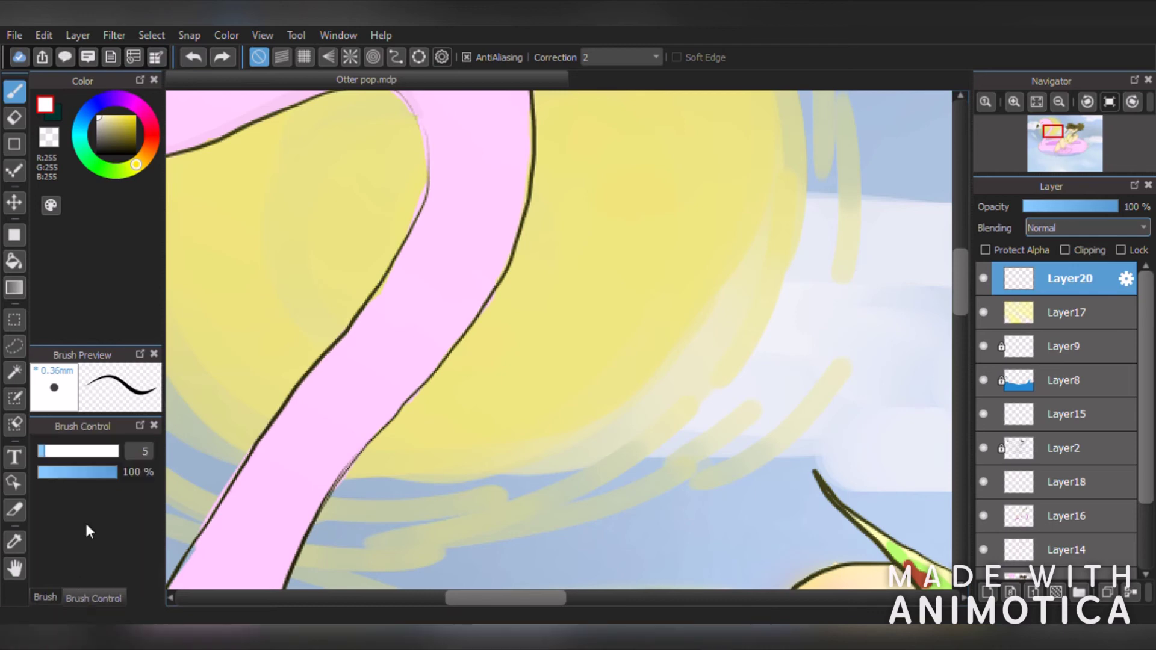
{"action": "left_click_drag", "start_coordinate": [497, 271], "coordinate": [356, 461]}
{"action": "left_click", "coordinate": [193, 57]}
{"action": "left_click_drag", "start_coordinate": [486, 256], "coordinate": [392, 415]}
- Paint short diagonal white highlights on the lenses of the girl's sunglasses
{"action": "scroll", "coordinate": [482, 464], "scroll_direction": "down", "scroll_amount": 3}
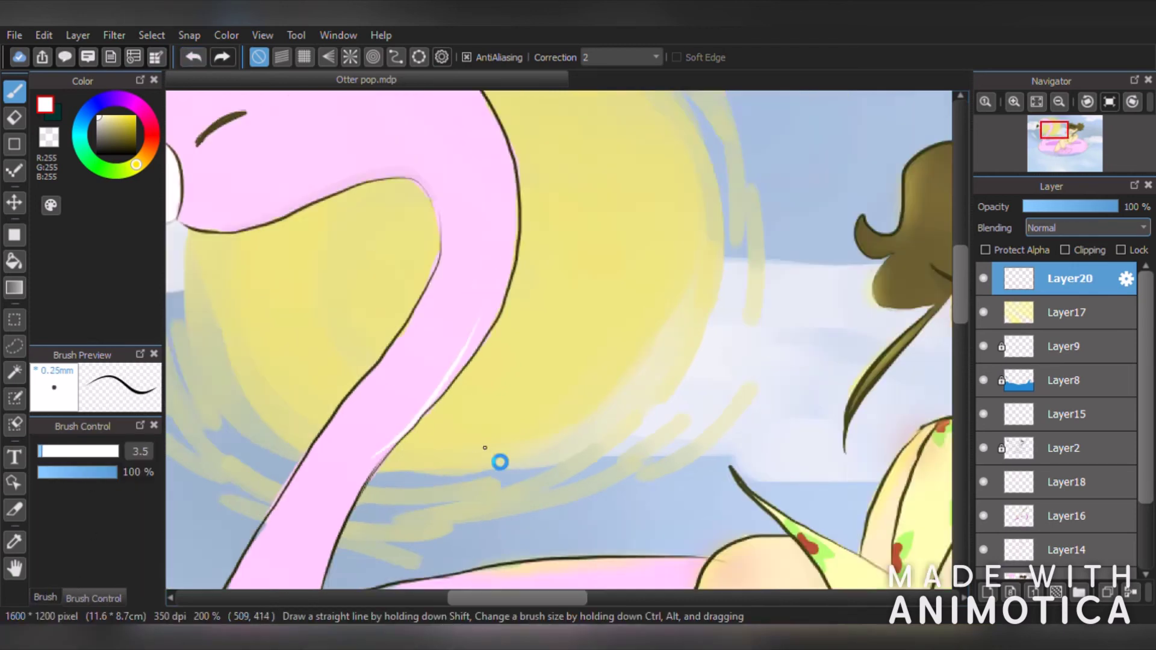
{"action": "scroll", "coordinate": [726, 373], "scroll_direction": "up", "scroll_amount": 3}
{"action": "scroll", "coordinate": [727, 373], "scroll_direction": "up", "scroll_amount": 1}
{"action": "left_click_drag", "start_coordinate": [557, 364], "coordinate": [601, 414]}
{"action": "scroll", "coordinate": [484, 385], "scroll_direction": "down", "scroll_amount": 2}
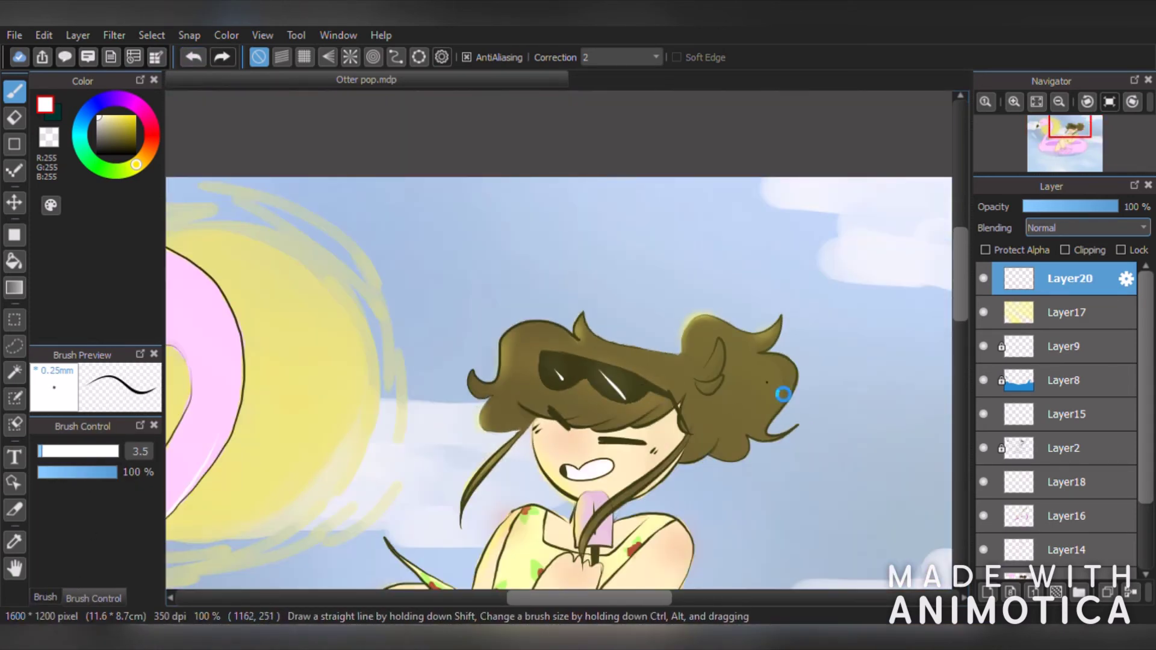
- Paint thin white highlights on the pointed edge of the swimsuit and along the side of the ice pop
{"action": "scroll", "coordinate": [448, 378], "scroll_direction": "up", "scroll_amount": 2}
{"action": "scroll", "coordinate": [274, 421], "scroll_direction": "down", "scroll_amount": 5}
{"action": "scroll", "coordinate": [247, 493], "scroll_direction": "up", "scroll_amount": 5}
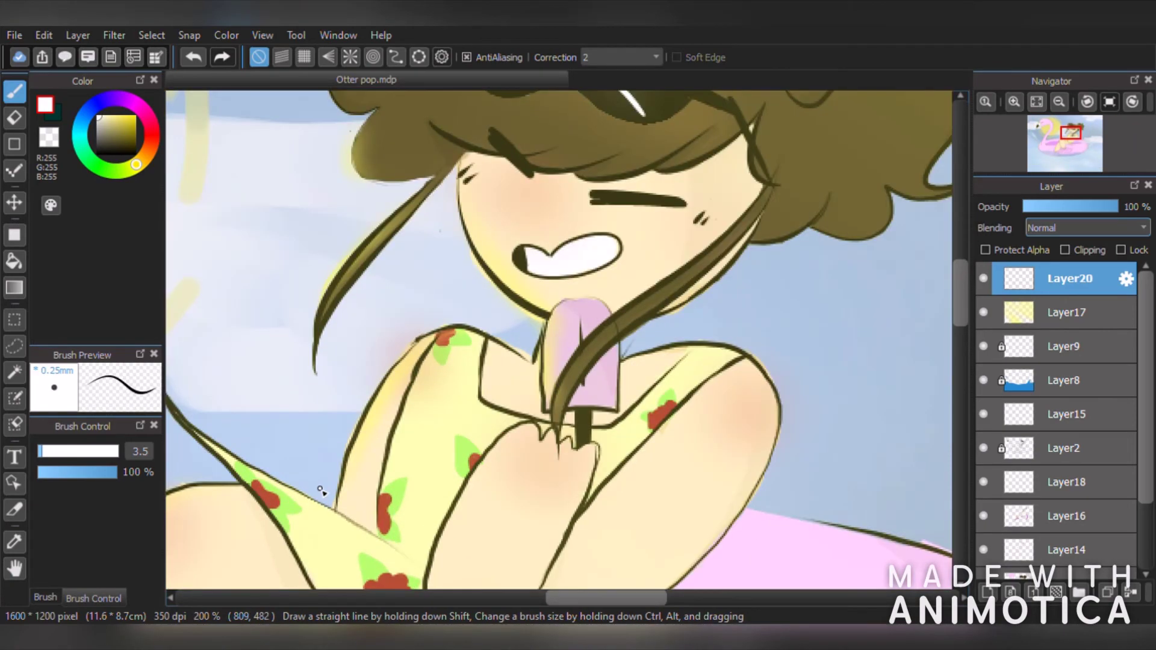
{"action": "left_click_drag", "start_coordinate": [301, 511], "coordinate": [230, 470]}
{"action": "scroll", "coordinate": [235, 461], "scroll_direction": "down", "scroll_amount": 4}
{"action": "scroll", "coordinate": [245, 363], "scroll_direction": "up", "scroll_amount": 2}
{"action": "scroll", "coordinate": [431, 547], "scroll_direction": "up", "scroll_amount": 1}
{"action": "scroll", "coordinate": [327, 331], "scroll_direction": "up", "scroll_amount": 3}
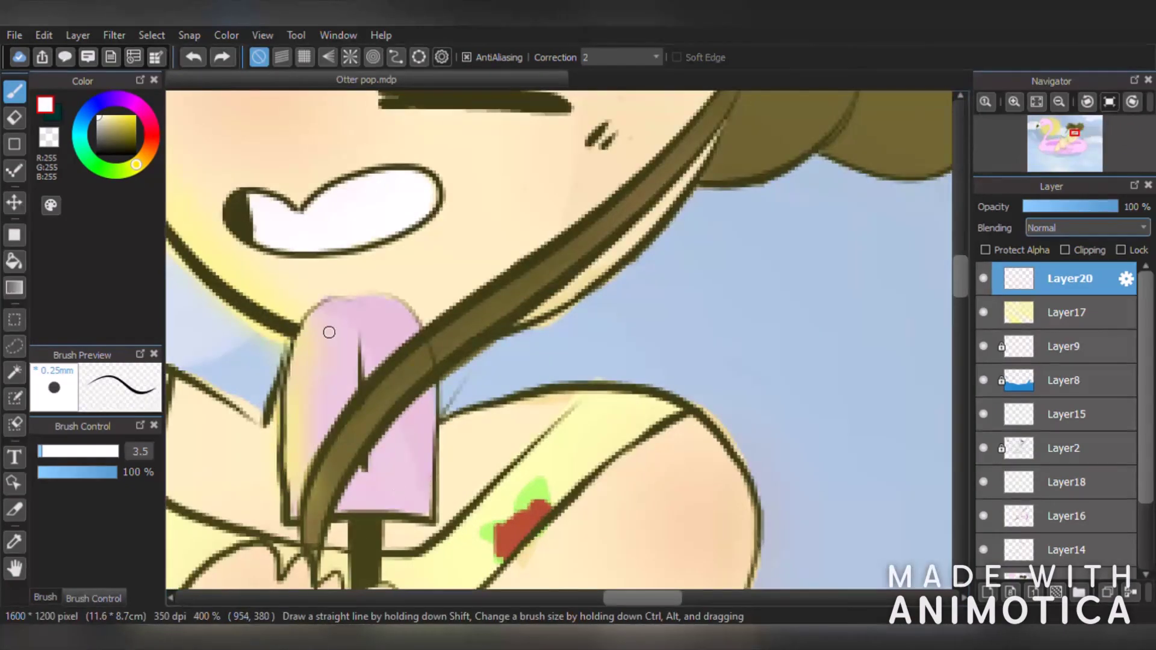
{"action": "scroll", "coordinate": [327, 465], "scroll_direction": "down", "scroll_amount": 6}
{"action": "scroll", "coordinate": [327, 466], "scroll_direction": "up", "scroll_amount": 4}
{"action": "scroll", "coordinate": [624, 247], "scroll_direction": "up", "scroll_amount": 6}
- Try a white highlight on the girl's shoulder beside the swimsuit strap, and undo it
{"action": "left_click_drag", "start_coordinate": [665, 181], "coordinate": [649, 148]}
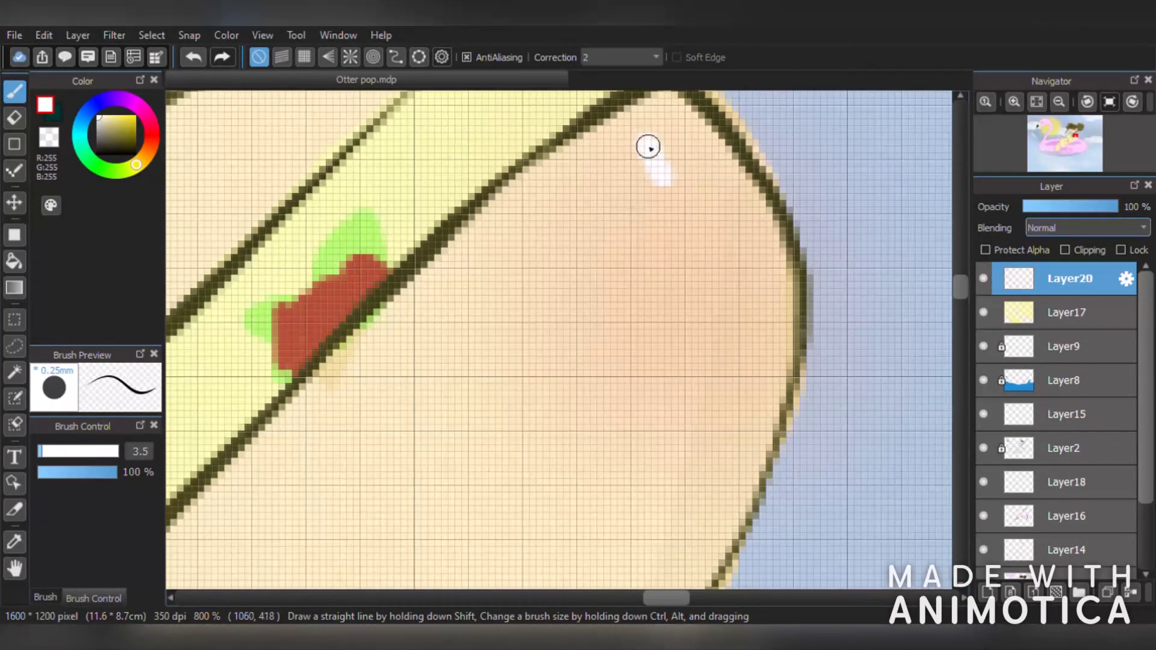
{"action": "scroll", "coordinate": [727, 236], "scroll_direction": "down", "scroll_amount": 3}
{"action": "scroll", "coordinate": [777, 214], "scroll_direction": "up", "scroll_amount": 3}
{"action": "left_click", "coordinate": [193, 57]}
{"action": "left_click", "coordinate": [194, 57]}
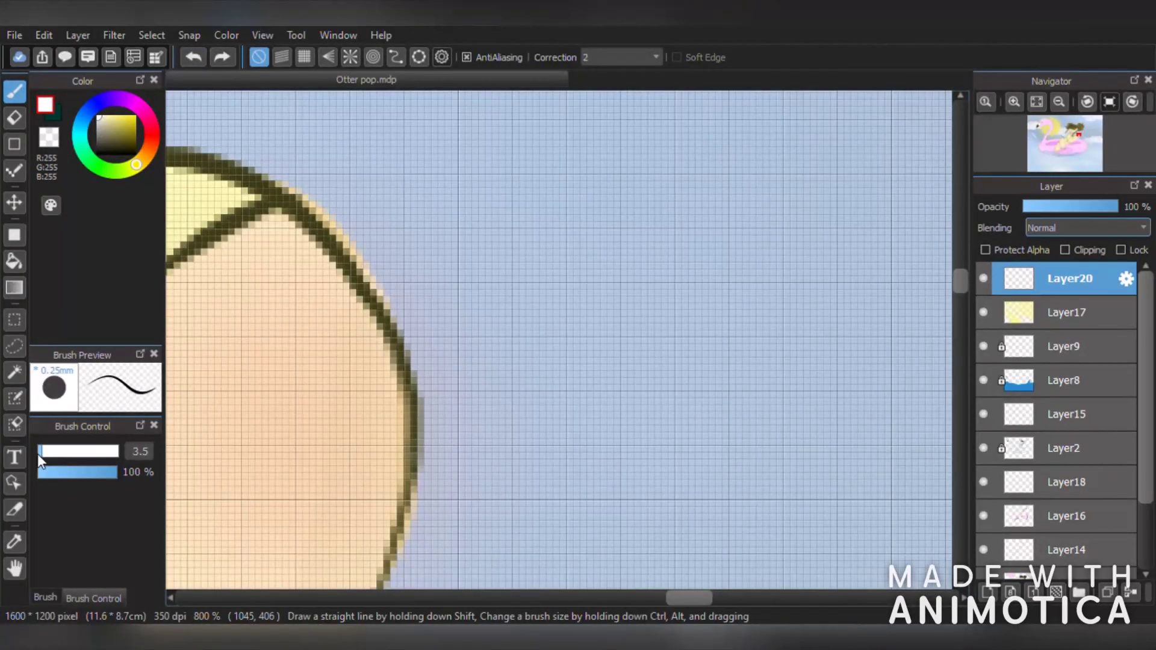
- Reduce the pen to size 1 and paint tiny white highlights on the girl's shoulders
{"action": "scroll", "coordinate": [242, 295], "scroll_direction": "down", "scroll_amount": 6}
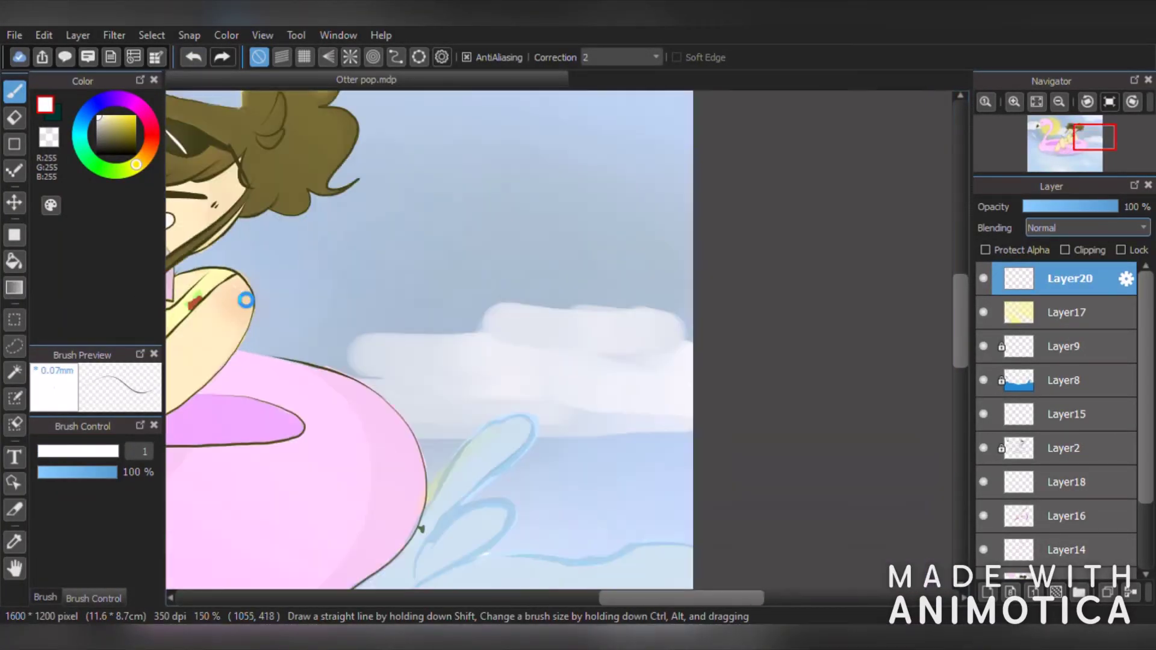
{"action": "scroll", "coordinate": [245, 299], "scroll_direction": "up", "scroll_amount": 2}
{"action": "scroll", "coordinate": [593, 563], "scroll_direction": "up", "scroll_amount": 1}
{"action": "scroll", "coordinate": [426, 203], "scroll_direction": "up", "scroll_amount": 2}
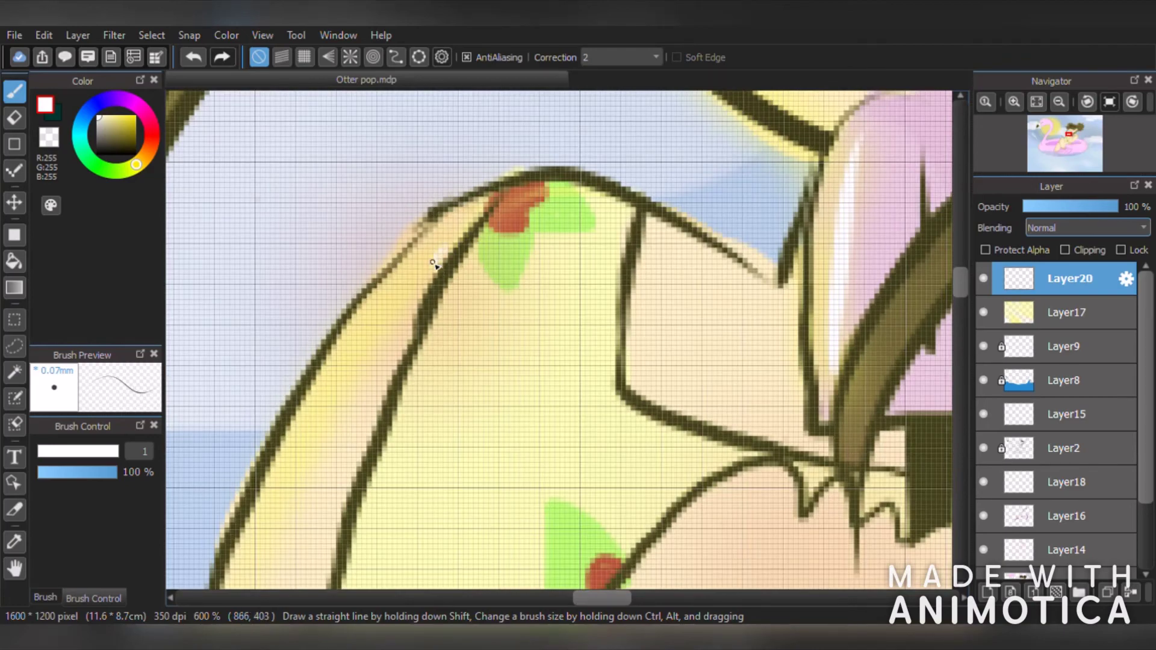
{"action": "scroll", "coordinate": [433, 263], "scroll_direction": "down", "scroll_amount": 5}
- Set the pen to size 3 and paint a thin white highlight along the edge of the girl's raised knee
{"action": "scroll", "coordinate": [432, 490], "scroll_direction": "up", "scroll_amount": 3}
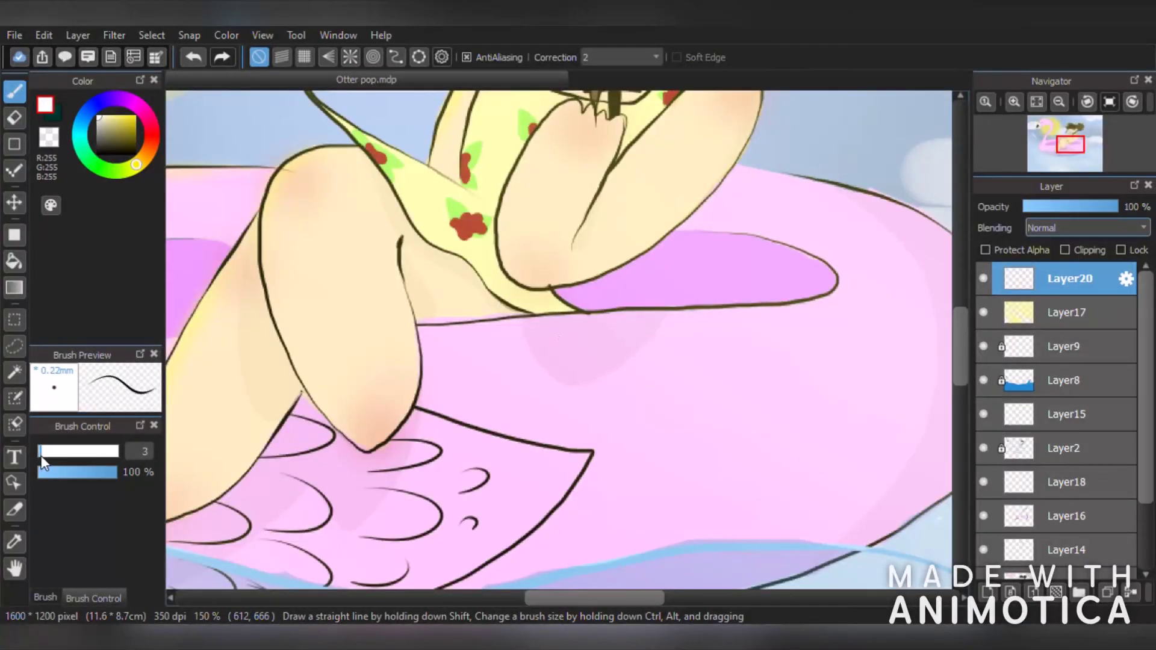
{"action": "scroll", "coordinate": [222, 418], "scroll_direction": "up", "scroll_amount": 1}
{"action": "scroll", "coordinate": [201, 498], "scroll_direction": "down", "scroll_amount": 4}
{"action": "scroll", "coordinate": [188, 451], "scroll_direction": "up", "scroll_amount": 3}
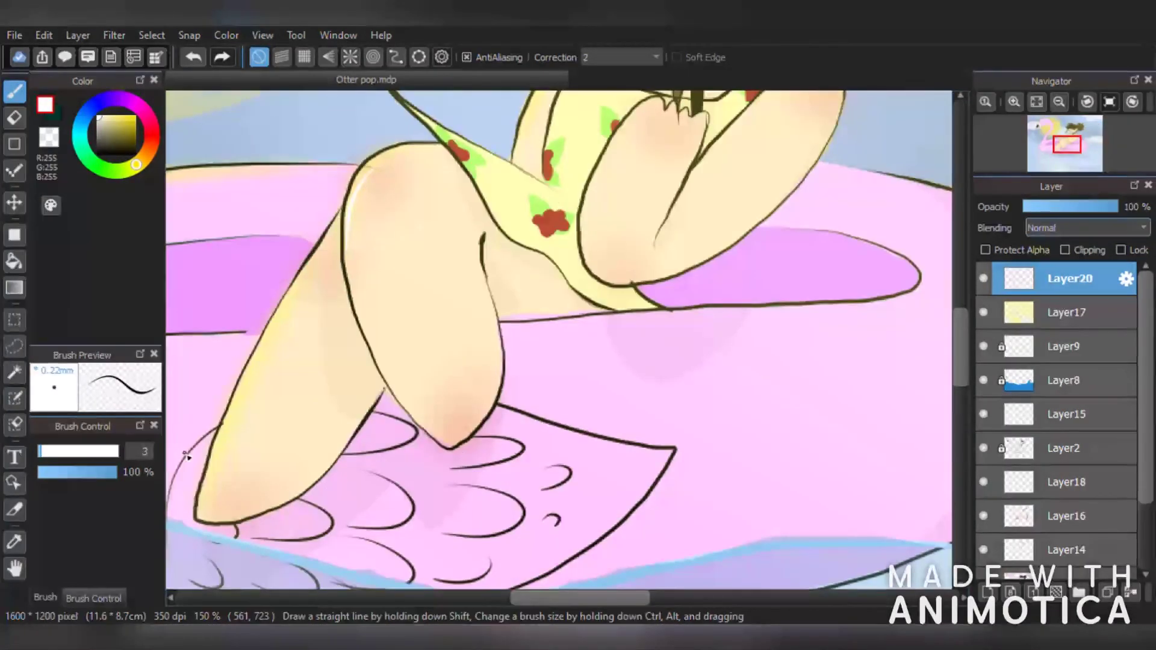
{"action": "scroll", "coordinate": [411, 360], "scroll_direction": "down", "scroll_amount": 2}
{"action": "scroll", "coordinate": [411, 360], "scroll_direction": "down", "scroll_amount": 2}
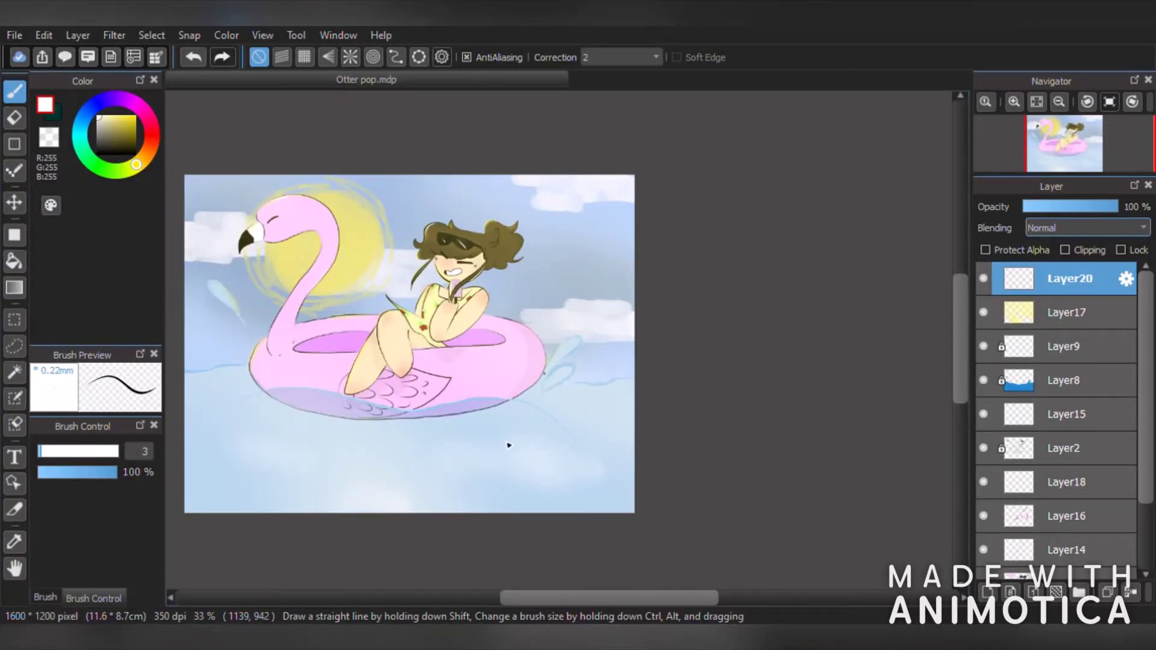
{"action": "scroll", "coordinate": [509, 446], "scroll_direction": "up", "scroll_amount": 3}
{"action": "scroll", "coordinate": [373, 451], "scroll_direction": "down", "scroll_amount": 3}
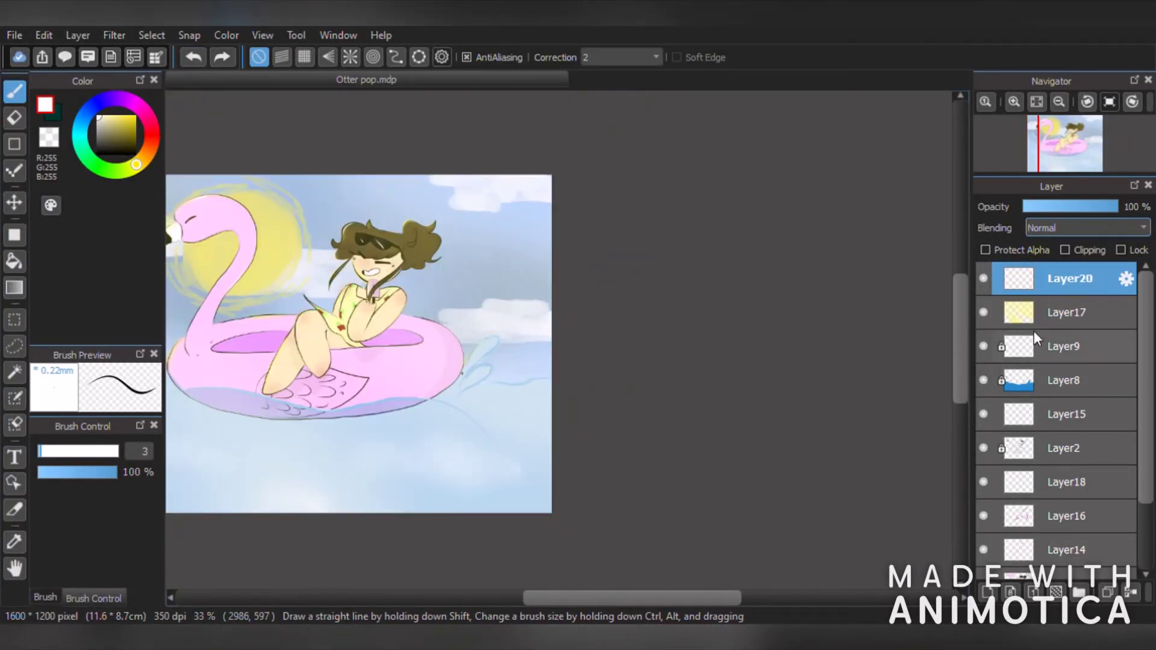
- Add a new layer above the white highlights layer and set the brush colour to purple
{"action": "left_click", "coordinate": [988, 592]}
{"action": "left_click_drag", "start_coordinate": [638, 595], "coordinate": [559, 595]}
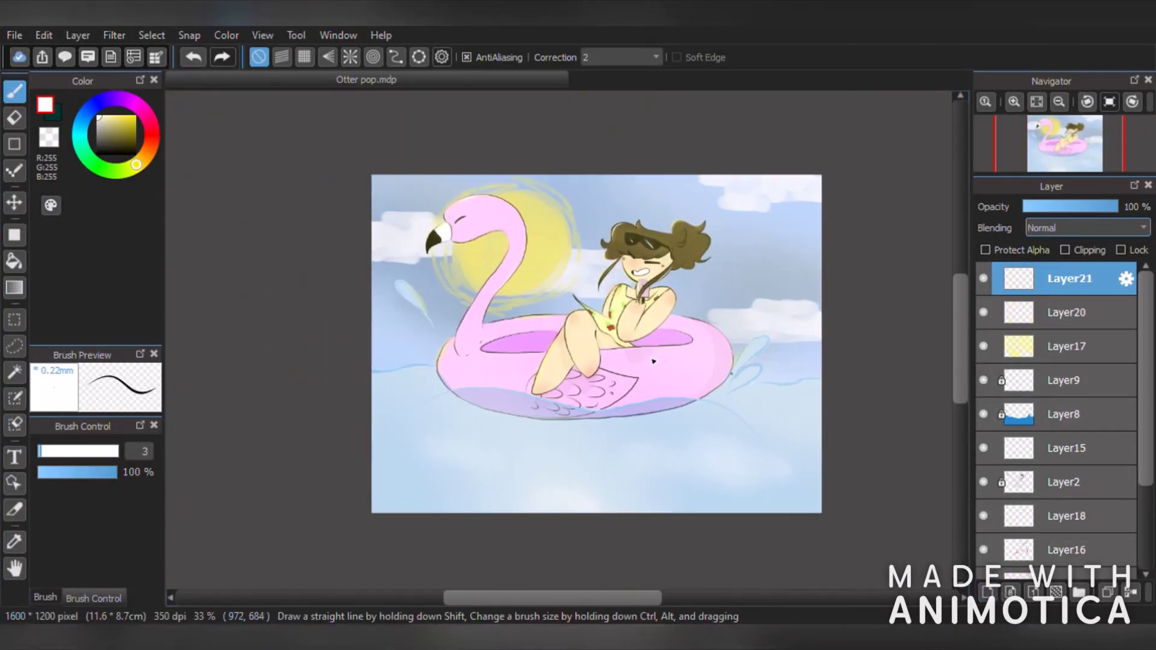
{"action": "scroll", "coordinate": [654, 361], "scroll_direction": "up", "scroll_amount": 1}
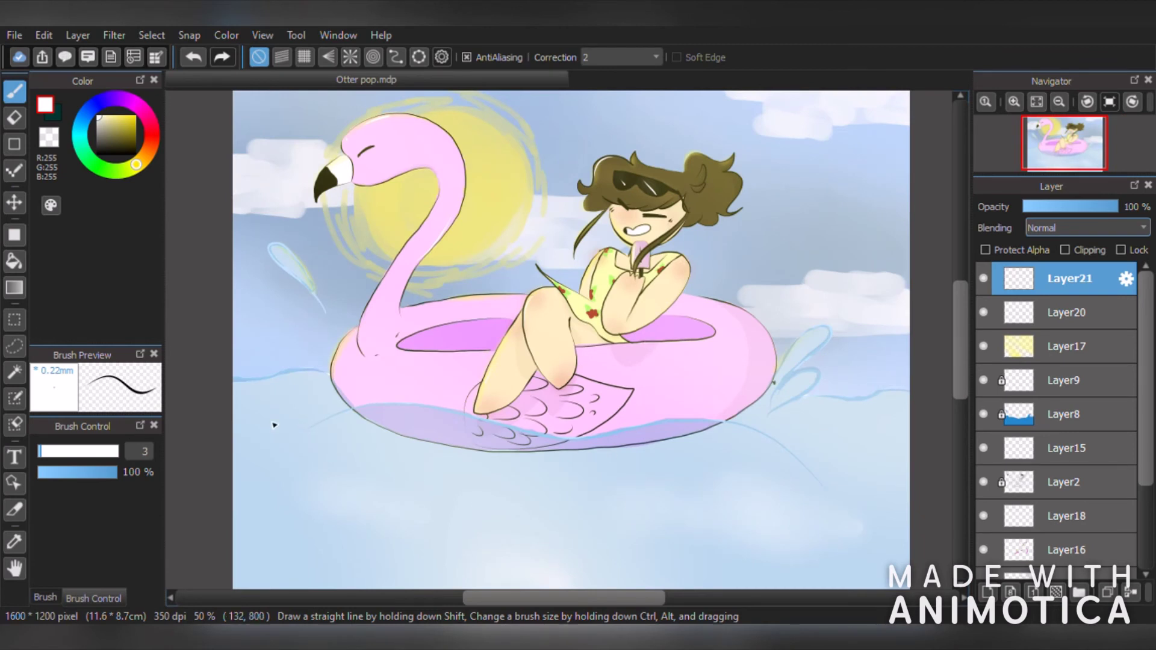
{"action": "left_click_drag", "start_coordinate": [96, 82], "coordinate": [110, 79]}
{"action": "left_click", "coordinate": [110, 99]}
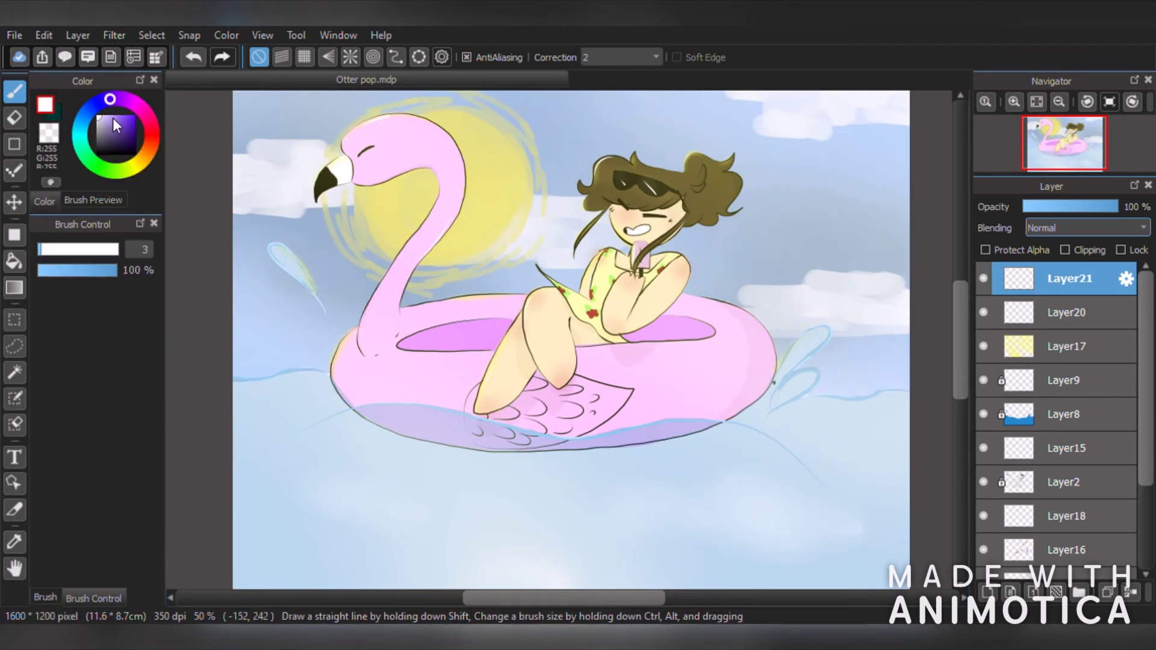
{"action": "left_click", "coordinate": [113, 118]}
{"action": "left_click", "coordinate": [128, 122]}
- Draw long, overlapping wavy purple lines across the whole water area below the flamingo float
{"action": "left_click_drag", "start_coordinate": [480, 501], "coordinate": [583, 511]}
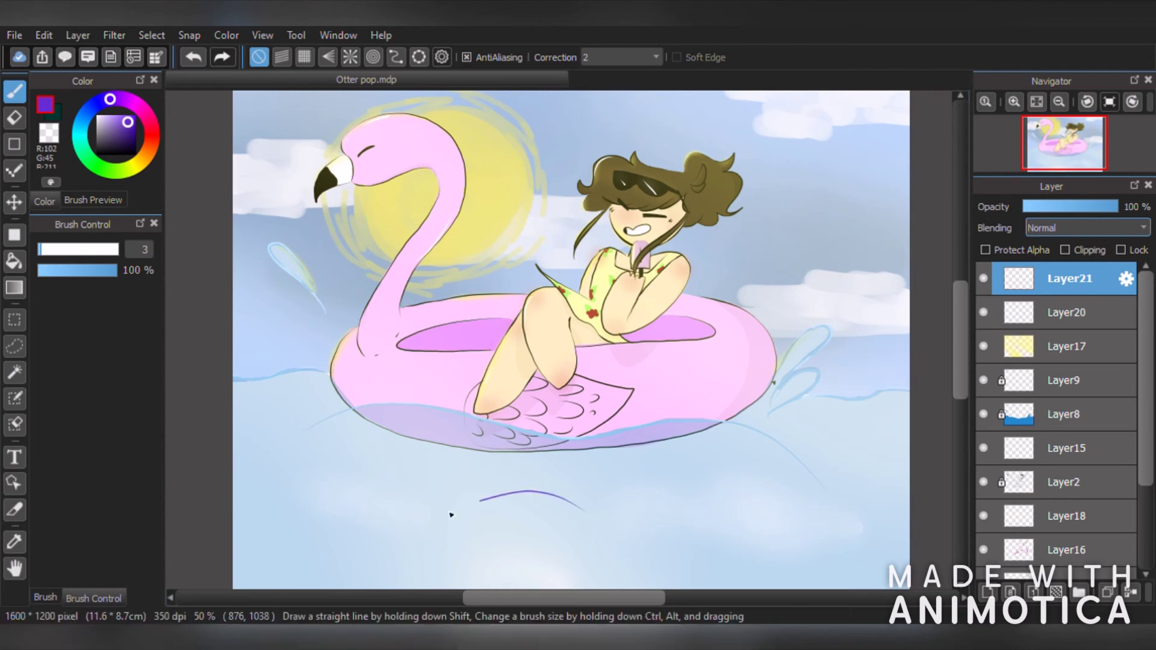
{"action": "left_click_drag", "start_coordinate": [451, 515], "coordinate": [304, 515]}
{"action": "left_click_drag", "start_coordinate": [438, 457], "coordinate": [780, 489]}
{"action": "left_click_drag", "start_coordinate": [768, 558], "coordinate": [440, 561]}
{"action": "mouse_move", "coordinate": [429, 467]}
{"action": "left_mouse_down"}
{"action": "mouse_move", "coordinate": [352, 459]}
{"action": "mouse_move", "coordinate": [626, 492]}
{"action": "left_mouse_up"}
{"action": "left_click_drag", "start_coordinate": [890, 536], "coordinate": [596, 528]}
{"action": "left_click_drag", "start_coordinate": [557, 574], "coordinate": [241, 552]}
{"action": "scroll", "coordinate": [764, 511], "scroll_direction": "down", "scroll_amount": 2}
{"action": "left_click_drag", "start_coordinate": [880, 489], "coordinate": [668, 519]}
{"action": "scroll", "coordinate": [771, 521], "scroll_direction": "up", "scroll_amount": 1}
{"action": "left_click_drag", "start_coordinate": [421, 455], "coordinate": [512, 469]}
{"action": "mouse_move", "coordinate": [487, 461]}
{"action": "left_mouse_down"}
{"action": "mouse_move", "coordinate": [749, 465]}
{"action": "mouse_move", "coordinate": [364, 451]}
{"action": "left_mouse_up"}
{"action": "left_click_drag", "start_coordinate": [367, 431], "coordinate": [476, 424]}
{"action": "left_click_drag", "start_coordinate": [786, 422], "coordinate": [575, 482]}
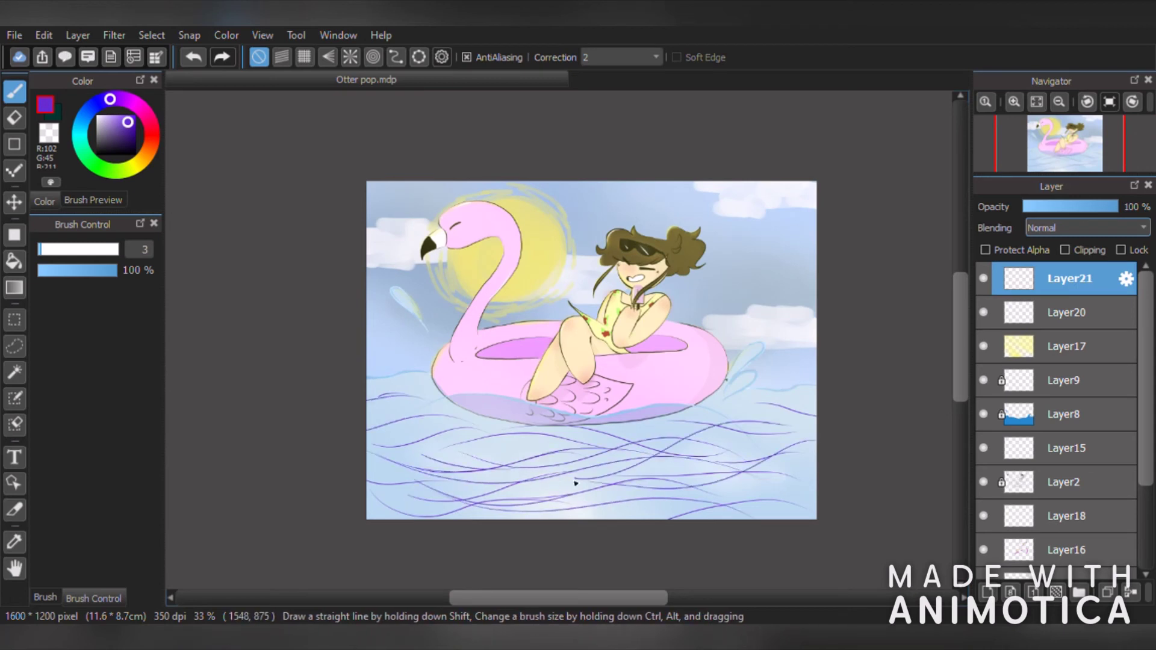
- Try the purple wave-line layer at 37% opacity with Screen and Difference blending
{"action": "left_click", "coordinate": [1045, 206]}
{"action": "left_click_drag", "start_coordinate": [1035, 208], "coordinate": [1060, 208]}
{"action": "left_click", "coordinate": [1056, 298]}
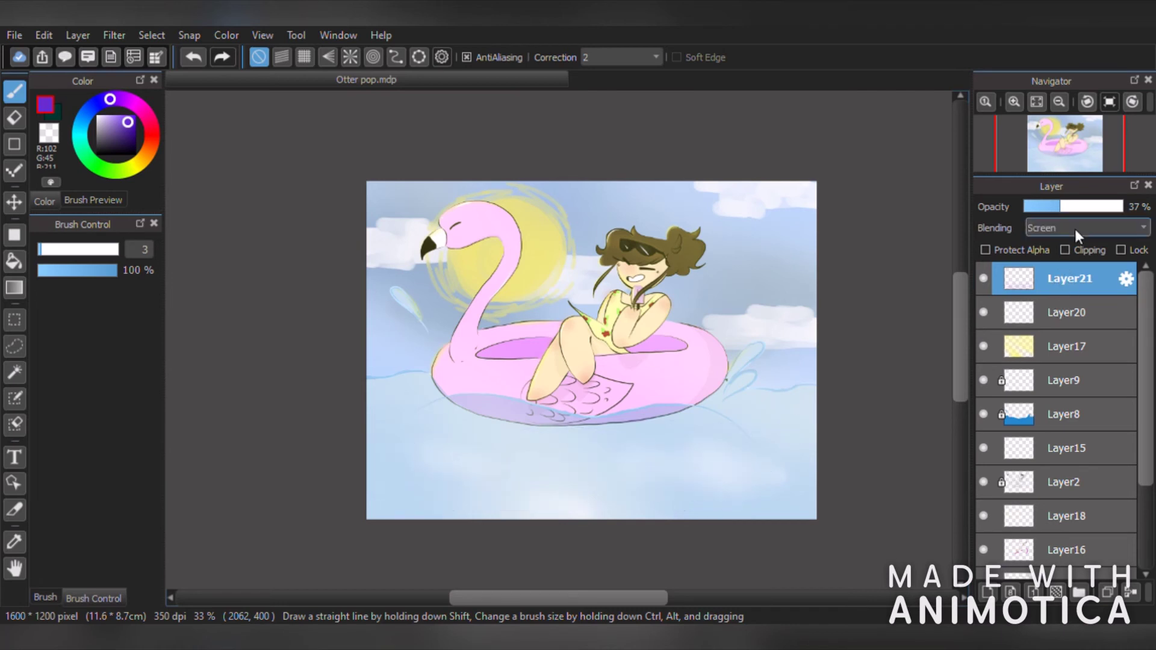
{"action": "left_click", "coordinate": [1074, 229]}
{"action": "left_click", "coordinate": [1054, 341]}
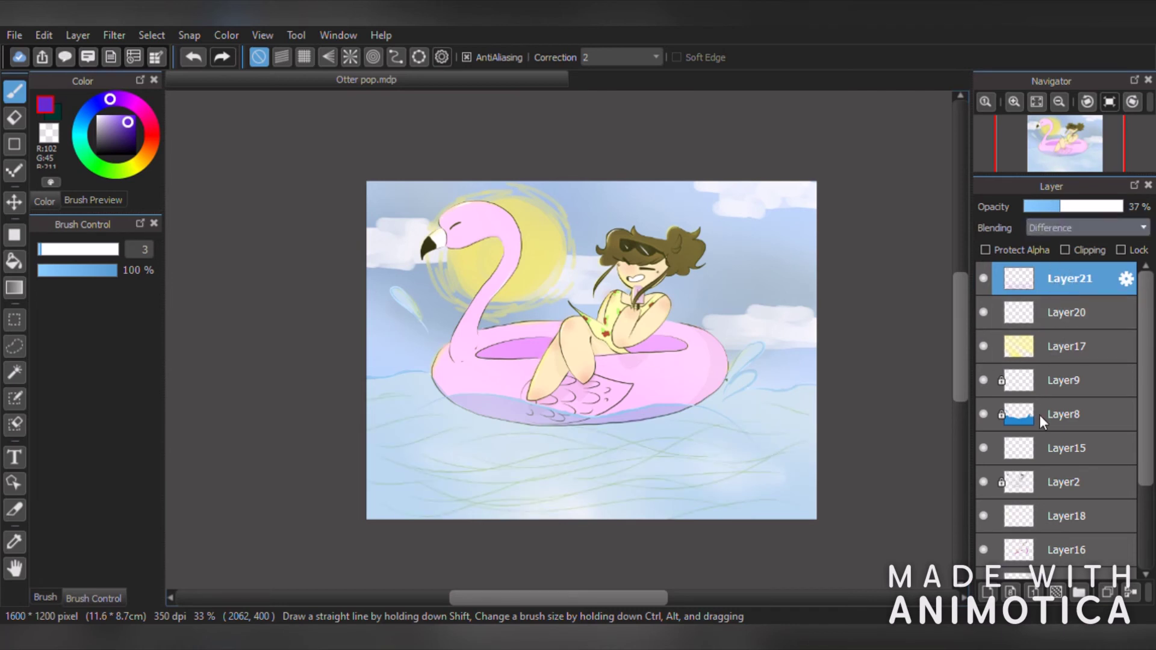
{"action": "left_click", "coordinate": [1043, 374]}
- Set the purple wave-line layer's blending to Soft Light and its opacity to 100%
{"action": "left_click", "coordinate": [1064, 227]}
{"action": "left_click", "coordinate": [1054, 389]}
{"action": "scroll", "coordinate": [779, 442], "scroll_direction": "up", "scroll_amount": 1}
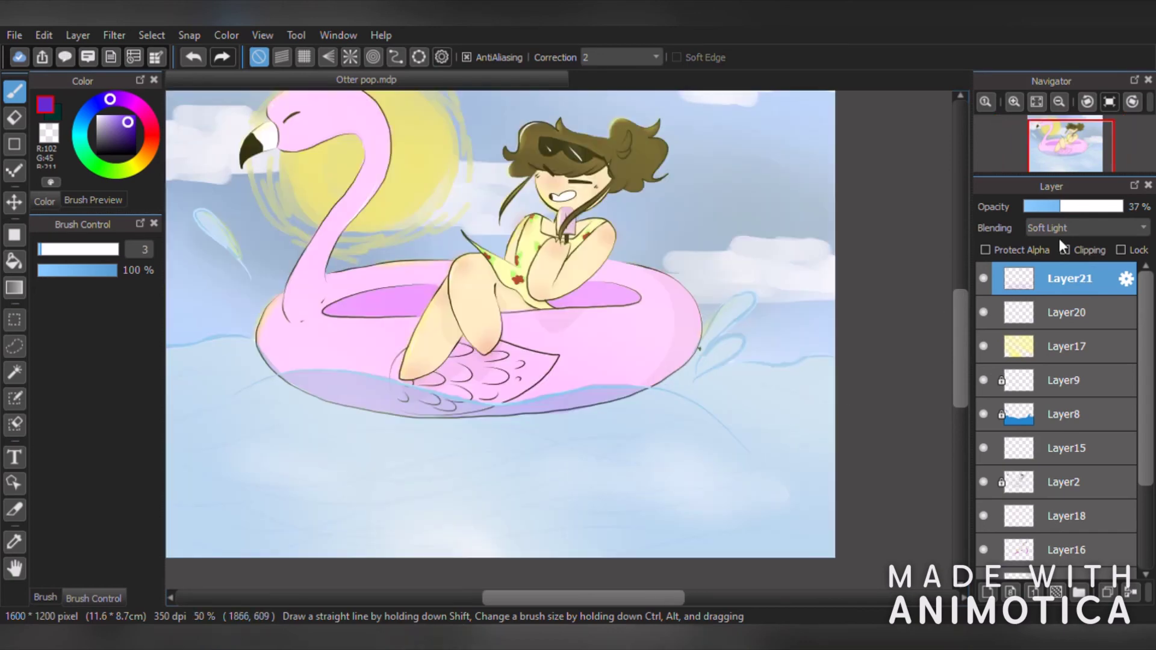
{"action": "left_click_drag", "start_coordinate": [1061, 207], "coordinate": [1122, 207]}
{"action": "scroll", "coordinate": [730, 408], "scroll_direction": "down", "scroll_amount": 1}
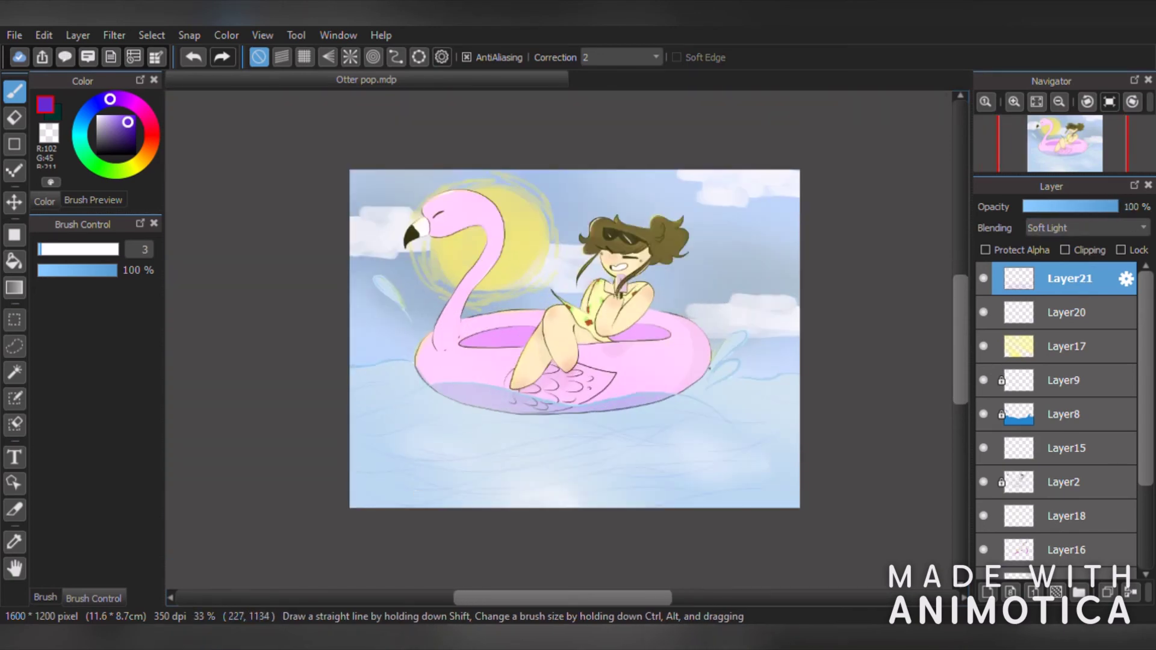
- Switch to white on Layer20 and paint thin white wave streaks across the water below the float
{"action": "left_click", "coordinate": [1103, 320]}
{"action": "left_click_drag", "start_coordinate": [106, 122], "coordinate": [75, 109]}
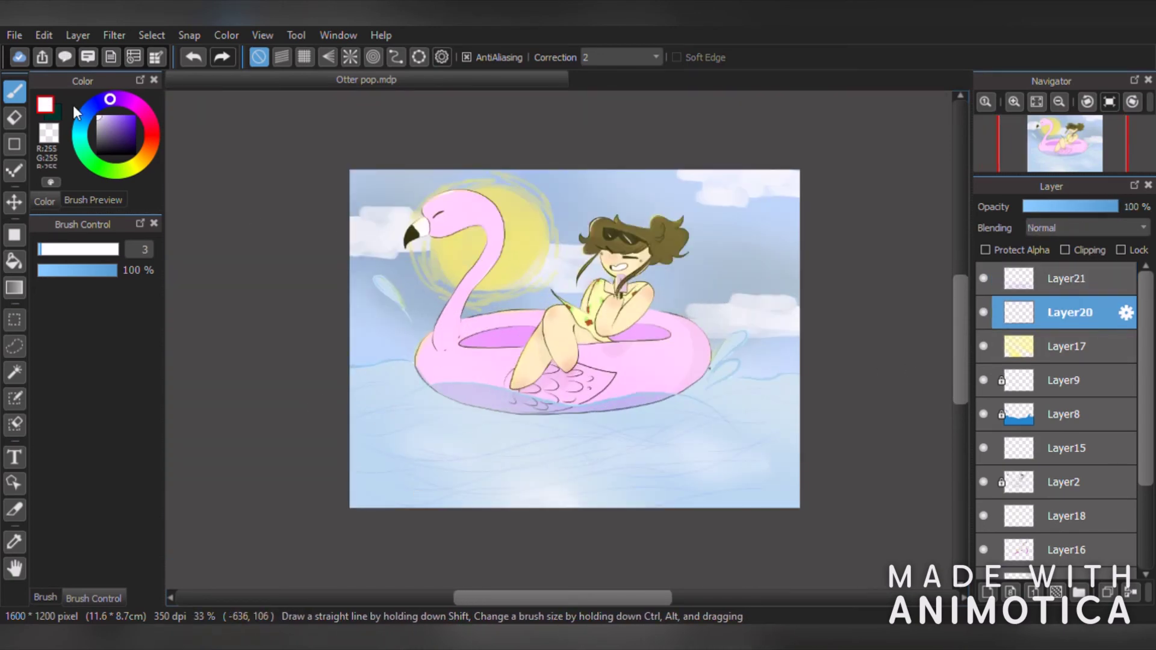
{"action": "scroll", "coordinate": [403, 410], "scroll_direction": "up", "scroll_amount": 1}
{"action": "left_click_drag", "start_coordinate": [683, 464], "coordinate": [315, 464]}
{"action": "scroll", "coordinate": [541, 293], "scroll_direction": "down", "scroll_amount": 2}
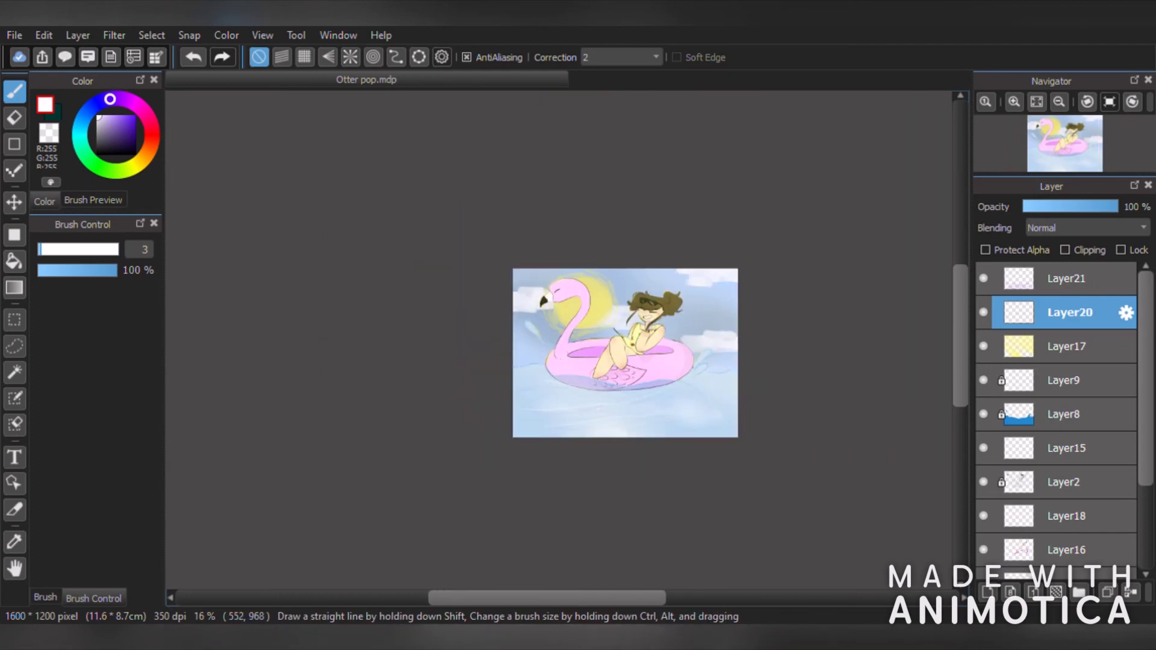
{"action": "scroll", "coordinate": [541, 292], "scroll_direction": "up", "scroll_amount": 1}
{"action": "scroll", "coordinate": [513, 229], "scroll_direction": "up", "scroll_amount": 1}
{"action": "scroll", "coordinate": [490, 186], "scroll_direction": "down", "scroll_amount": 2}
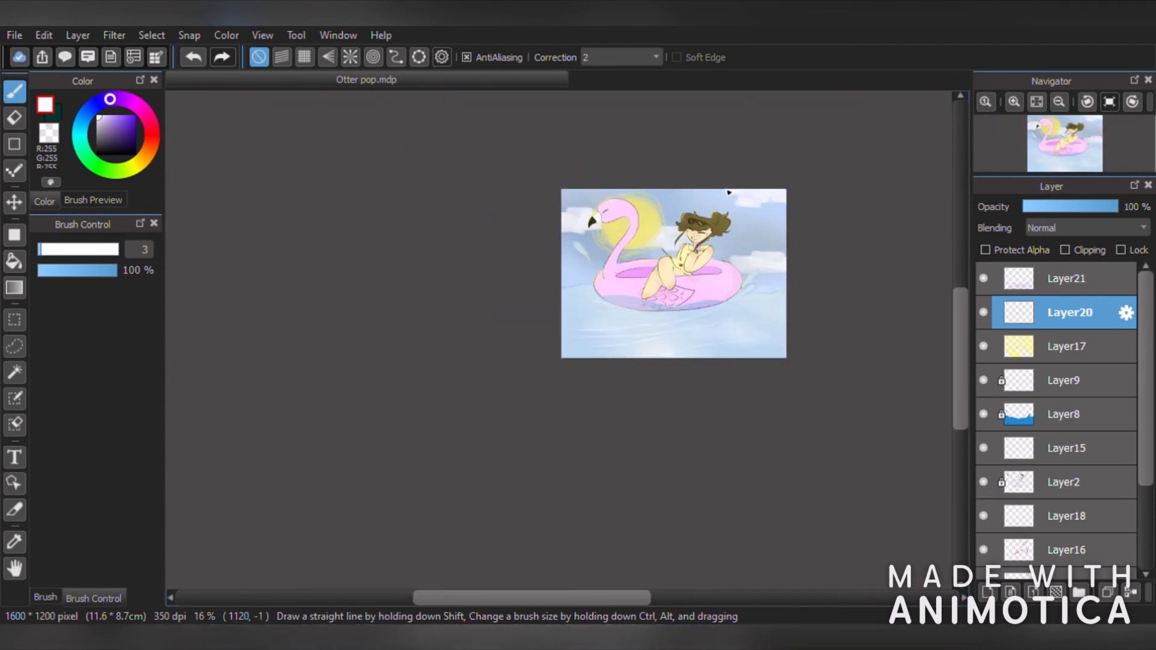
- Sample the ice pop's pale pink as the brush colour
{"action": "scroll", "coordinate": [730, 193], "scroll_direction": "up", "scroll_amount": 1}
{"action": "scroll", "coordinate": [646, 306], "scroll_direction": "up", "scroll_amount": 4}
{"action": "scroll", "coordinate": [645, 306], "scroll_direction": "up", "scroll_amount": 3}
{"action": "left_click", "coordinate": [761, 421], "text": "alt"}
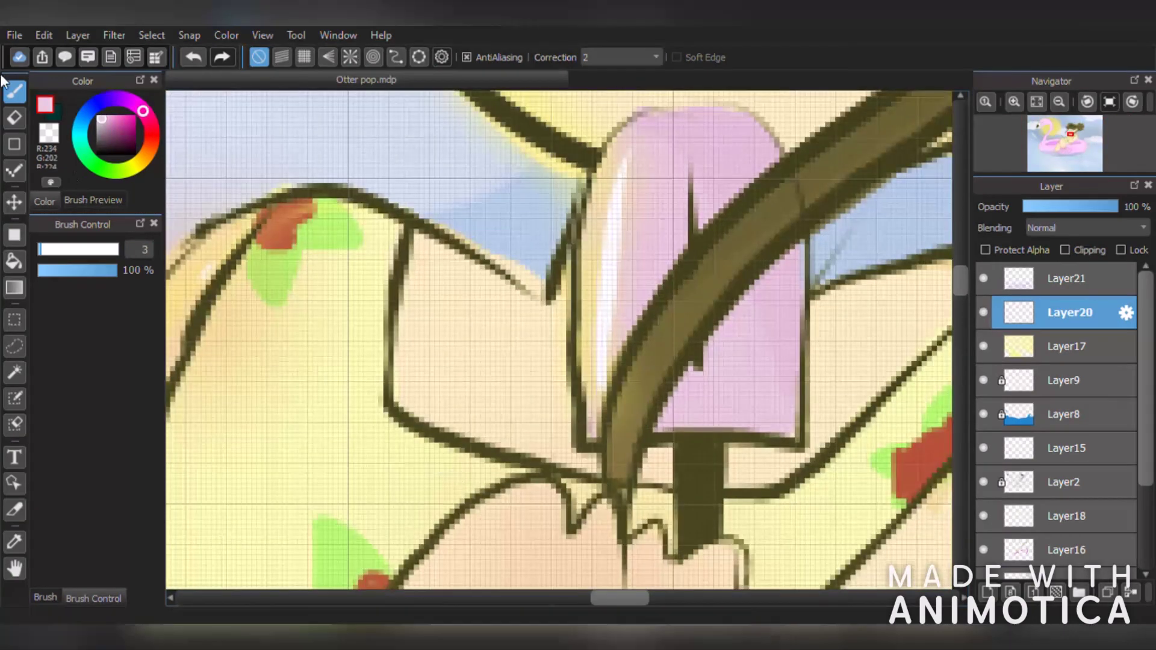
- Try painting a pale pink drip from the ice pop's lower corner, and undo it
{"action": "left_click_drag", "start_coordinate": [807, 382], "coordinate": [790, 529]}
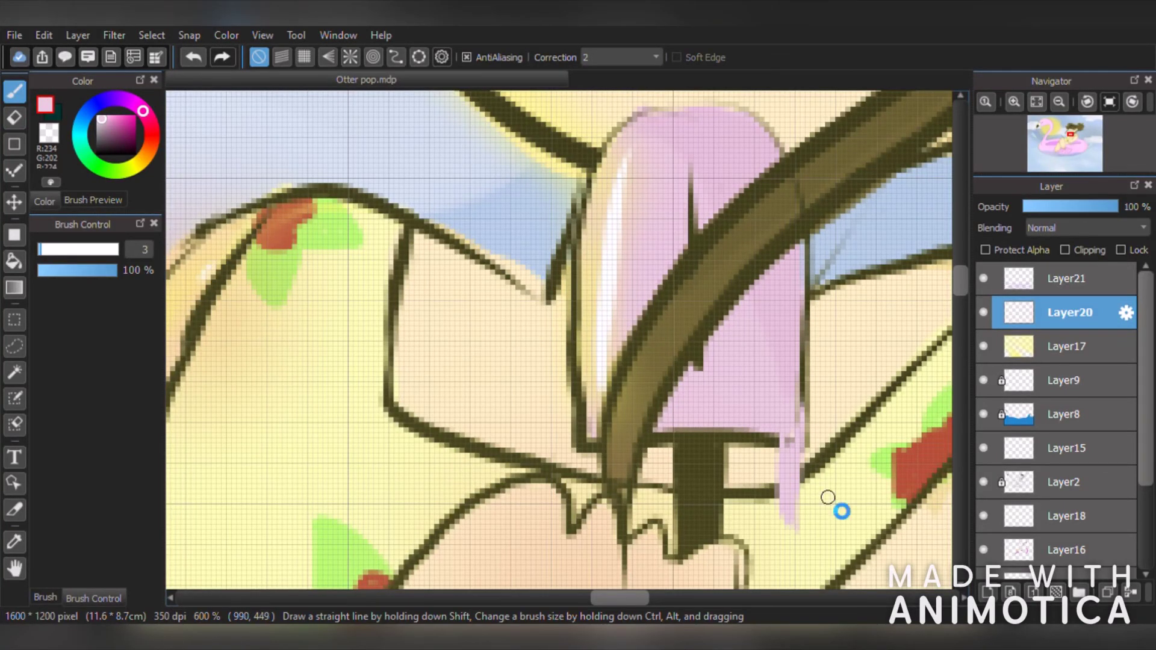
{"action": "scroll", "coordinate": [828, 498], "scroll_direction": "down", "scroll_amount": 2}
{"action": "scroll", "coordinate": [831, 536], "scroll_direction": "up", "scroll_amount": 2}
{"action": "left_click", "coordinate": [192, 57]}
{"action": "left_click", "coordinate": [193, 57]}
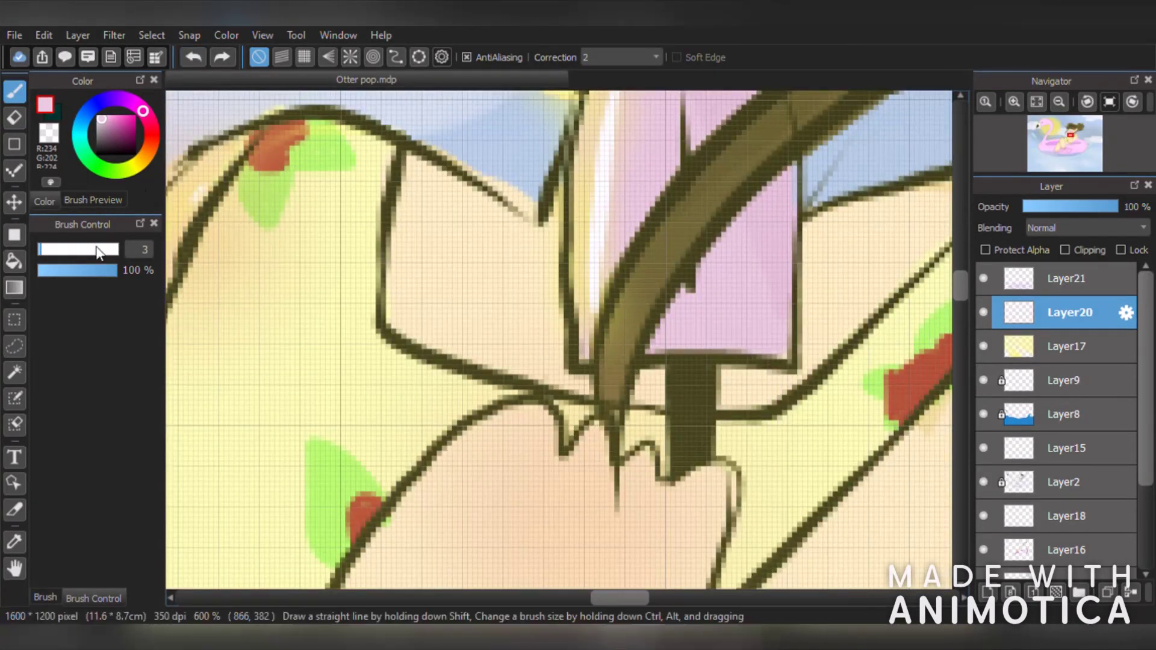
- Reduce the pen to size 1 and draw thin pale pink melting drips around the ice pop's lower edge and stick
{"action": "scroll", "coordinate": [1083, 401], "scroll_direction": "down", "scroll_amount": 3}
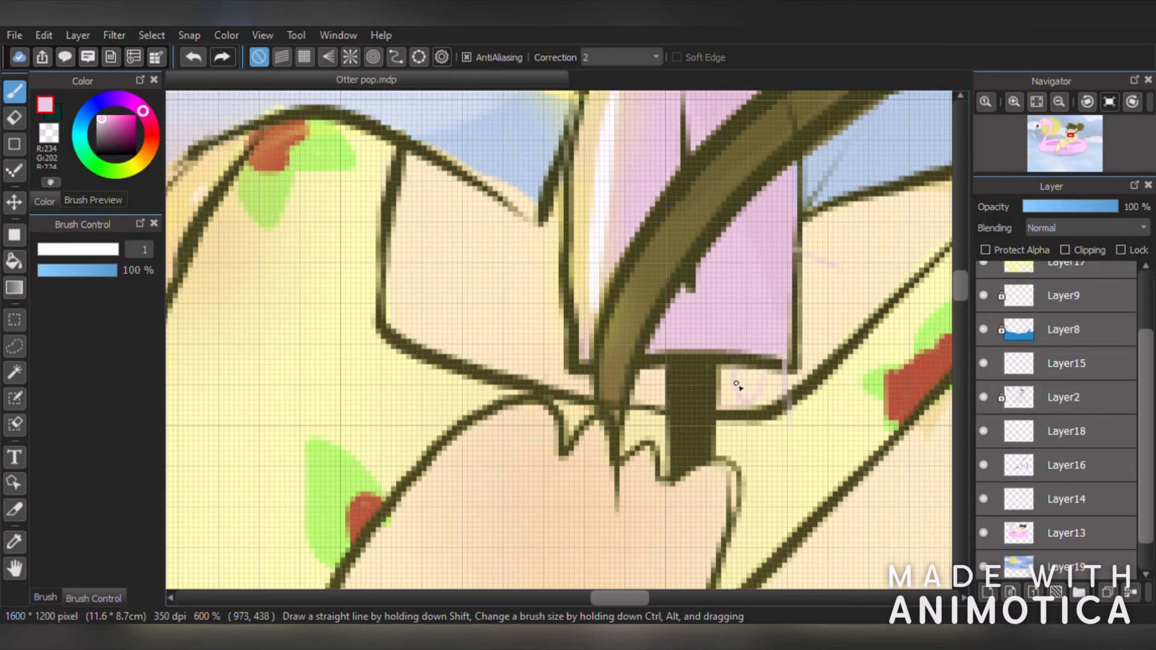
{"action": "scroll", "coordinate": [709, 369], "scroll_direction": "down", "scroll_amount": 2}
{"action": "scroll", "coordinate": [704, 333], "scroll_direction": "up", "scroll_amount": 2}
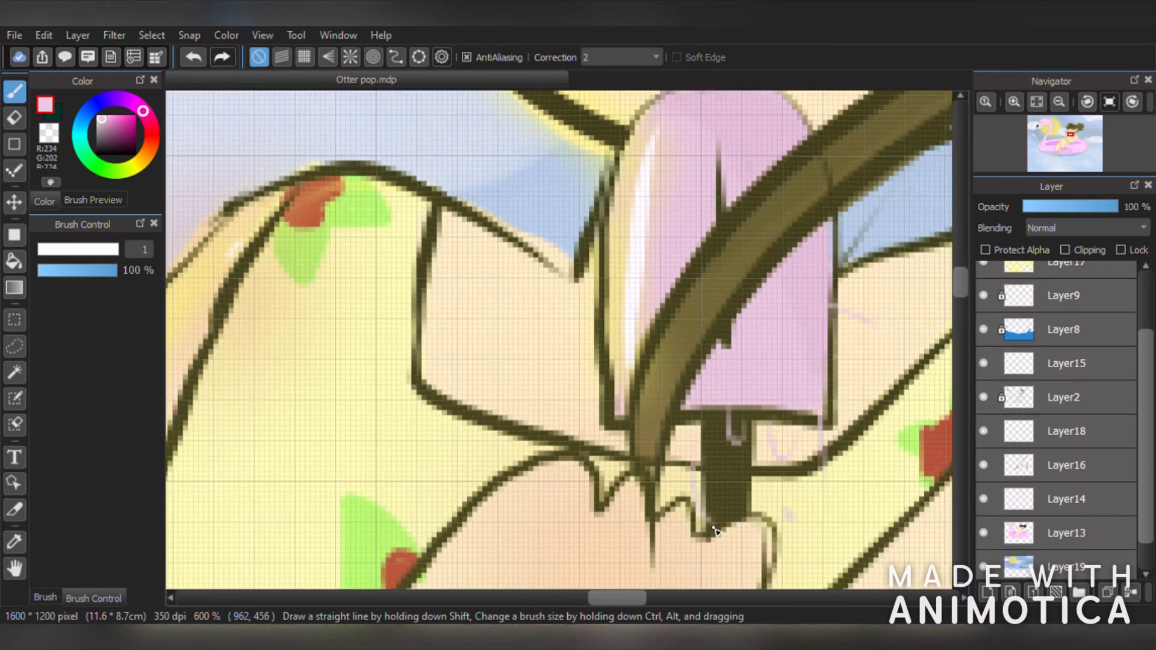
{"action": "scroll", "coordinate": [707, 569], "scroll_direction": "down", "scroll_amount": 5}
{"action": "scroll", "coordinate": [693, 566], "scroll_direction": "up", "scroll_amount": 1}
{"action": "scroll", "coordinate": [748, 497], "scroll_direction": "down", "scroll_amount": 3}
{"action": "scroll", "coordinate": [746, 514], "scroll_direction": "up", "scroll_amount": 8}
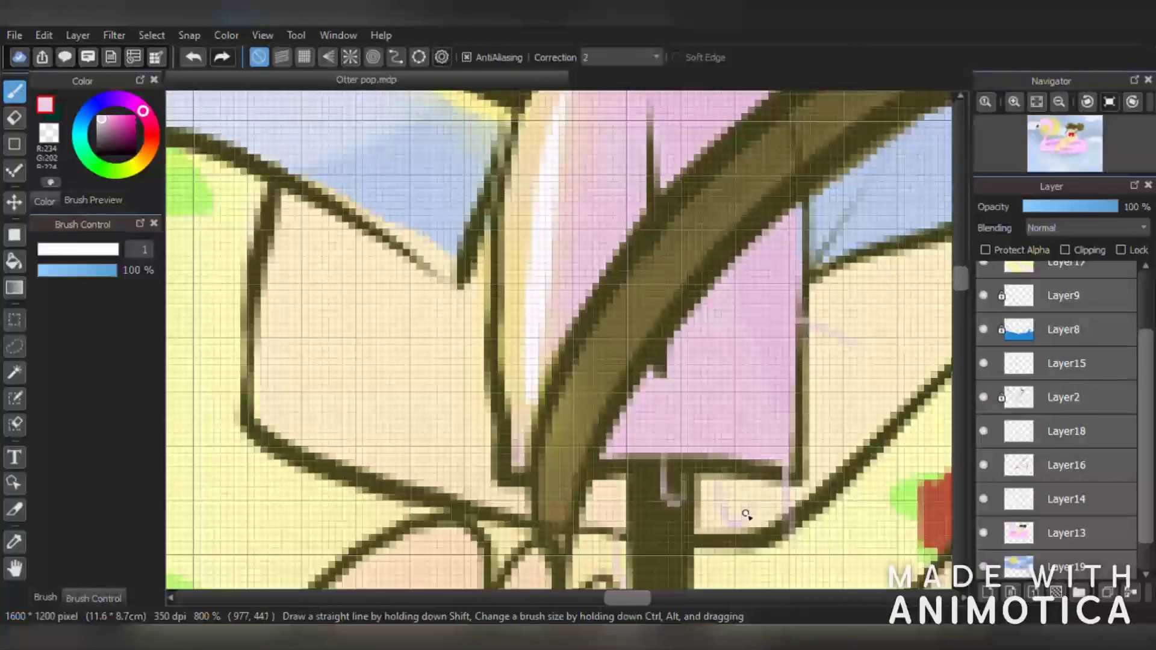
{"action": "scroll", "coordinate": [730, 491], "scroll_direction": "down", "scroll_amount": 6}
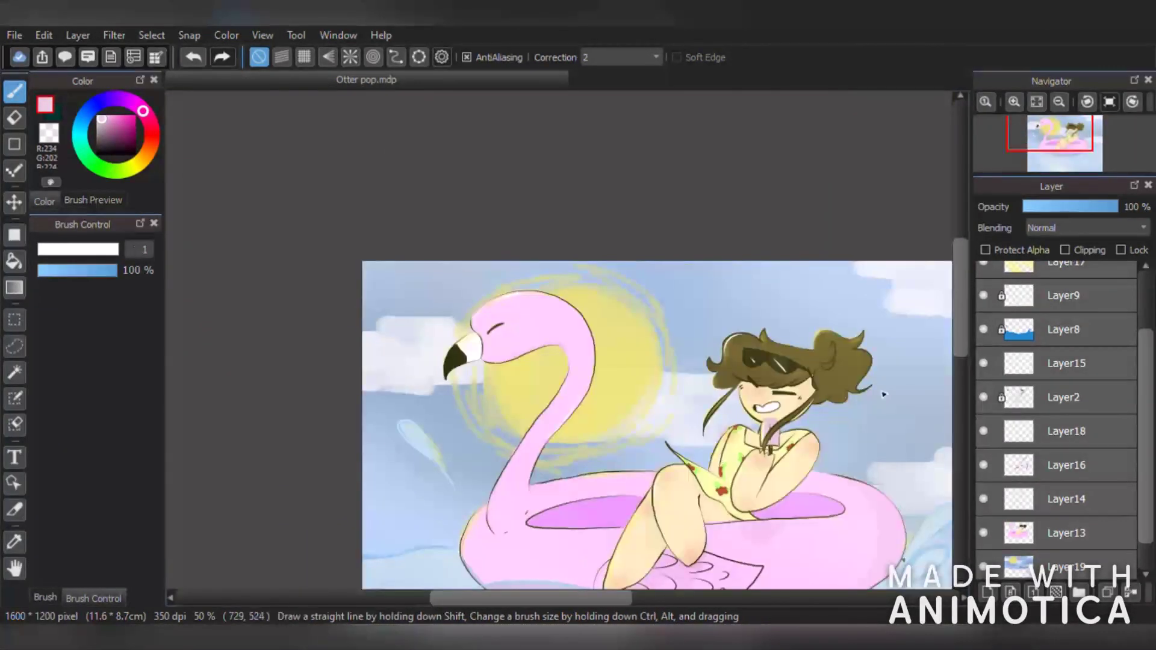
- Switch to black and draw small curved strokes in the sky beside the girl's hair bun and shoulder
{"action": "left_click_drag", "start_coordinate": [956, 329], "coordinate": [956, 336]}
{"action": "scroll", "coordinate": [929, 305], "scroll_direction": "up", "scroll_amount": 2}
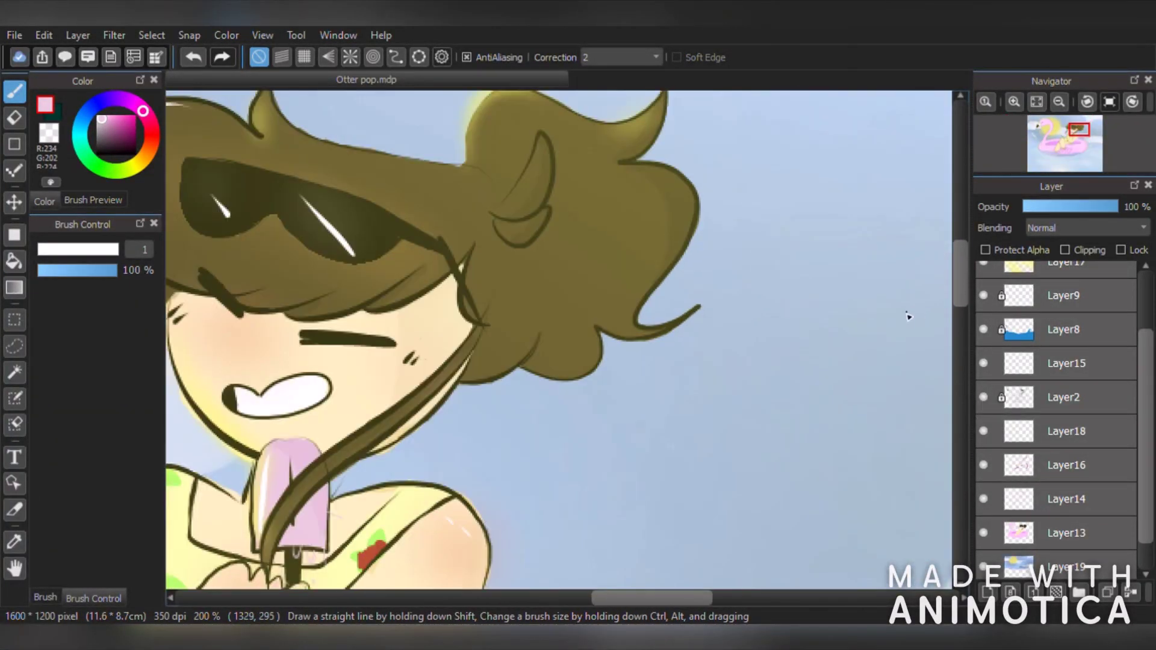
{"action": "left_click", "coordinate": [135, 153]}
{"action": "left_click_drag", "start_coordinate": [687, 391], "coordinate": [700, 374]}
{"action": "scroll", "coordinate": [726, 527], "scroll_direction": "down", "scroll_amount": 2}
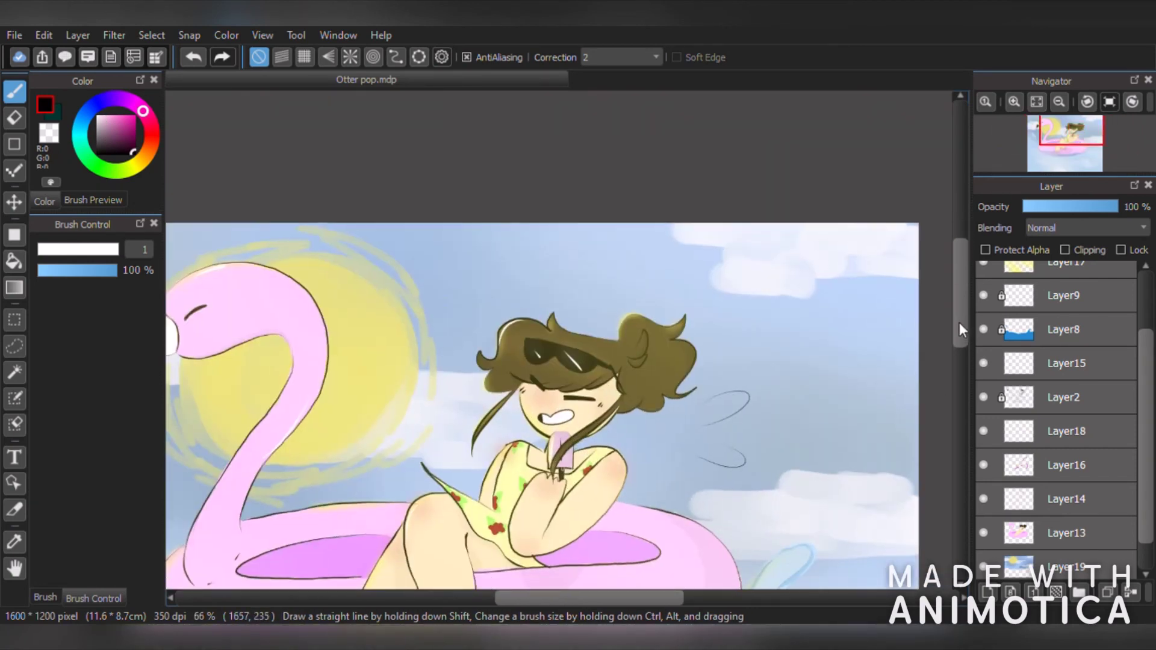
- Set the brush colour to red and try a small heart beside the girl's hair, undoing the stroke
{"action": "scroll", "coordinate": [461, 319], "scroll_direction": "up", "scroll_amount": 3}
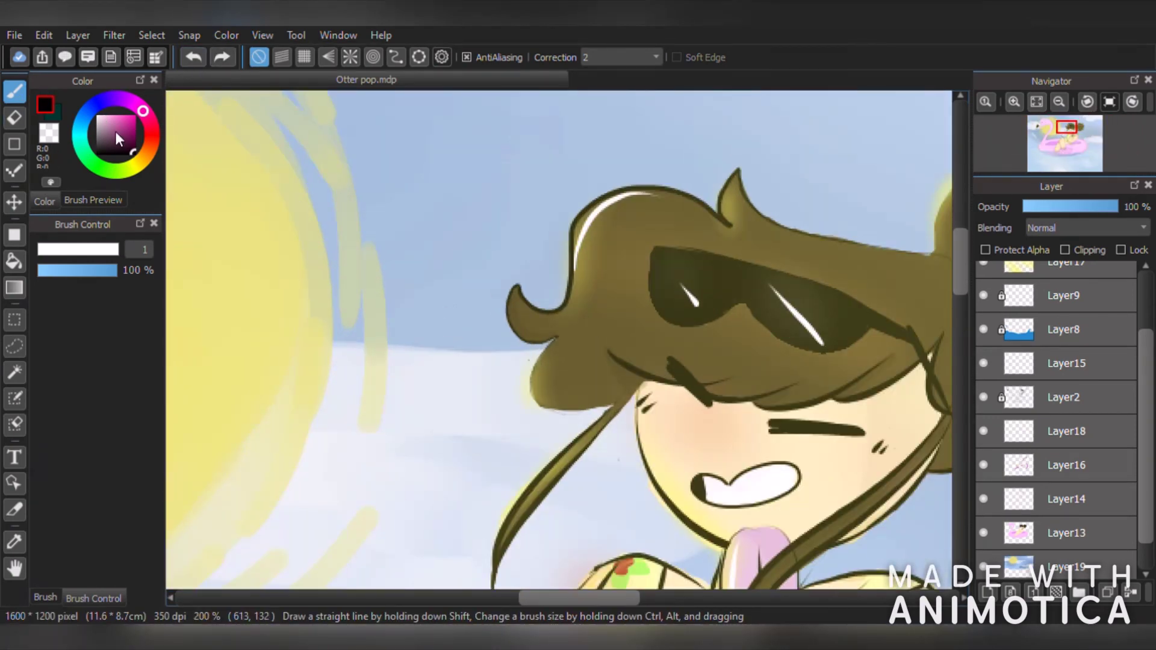
{"action": "left_click", "coordinate": [125, 126]}
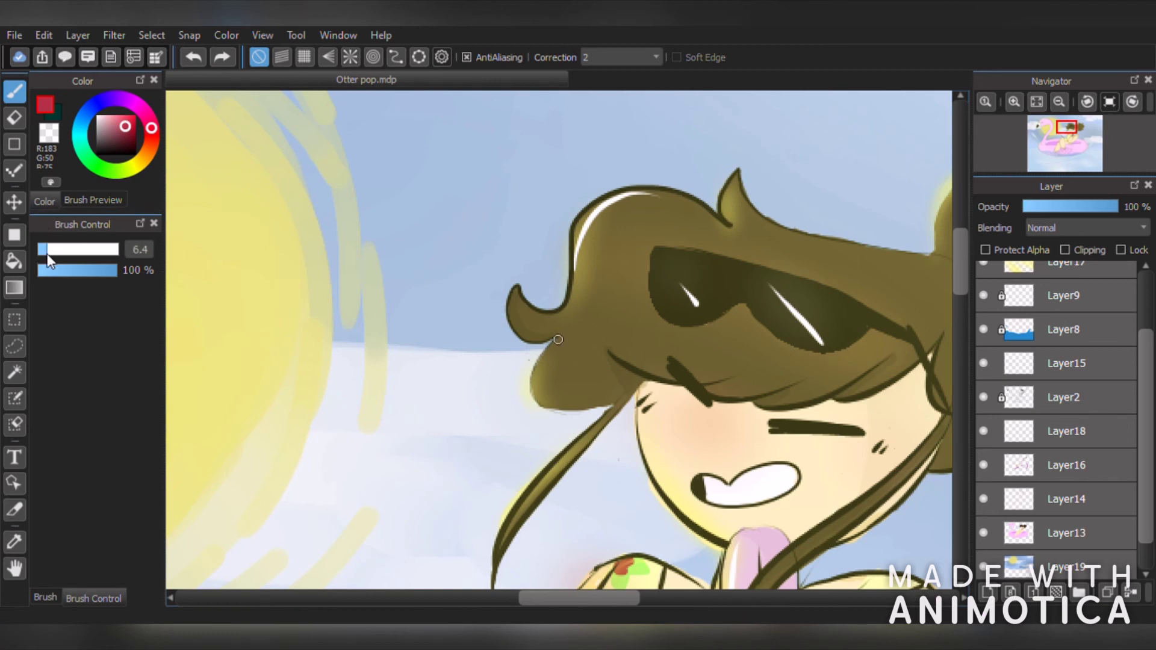
{"action": "mouse_move", "coordinate": [487, 363]}
{"action": "left_mouse_down"}
{"action": "mouse_move", "coordinate": [481, 415]}
{"action": "mouse_move", "coordinate": [457, 380]}
{"action": "mouse_move", "coordinate": [490, 444]}
{"action": "left_mouse_up"}
{"action": "left_click", "coordinate": [189, 59]}
- Switch to the Pen brush and undo the filled red heart beside the girl's hair
{"action": "left_click", "coordinate": [46, 597]}
{"action": "left_click", "coordinate": [86, 309]}
{"action": "left_click", "coordinate": [93, 597]}
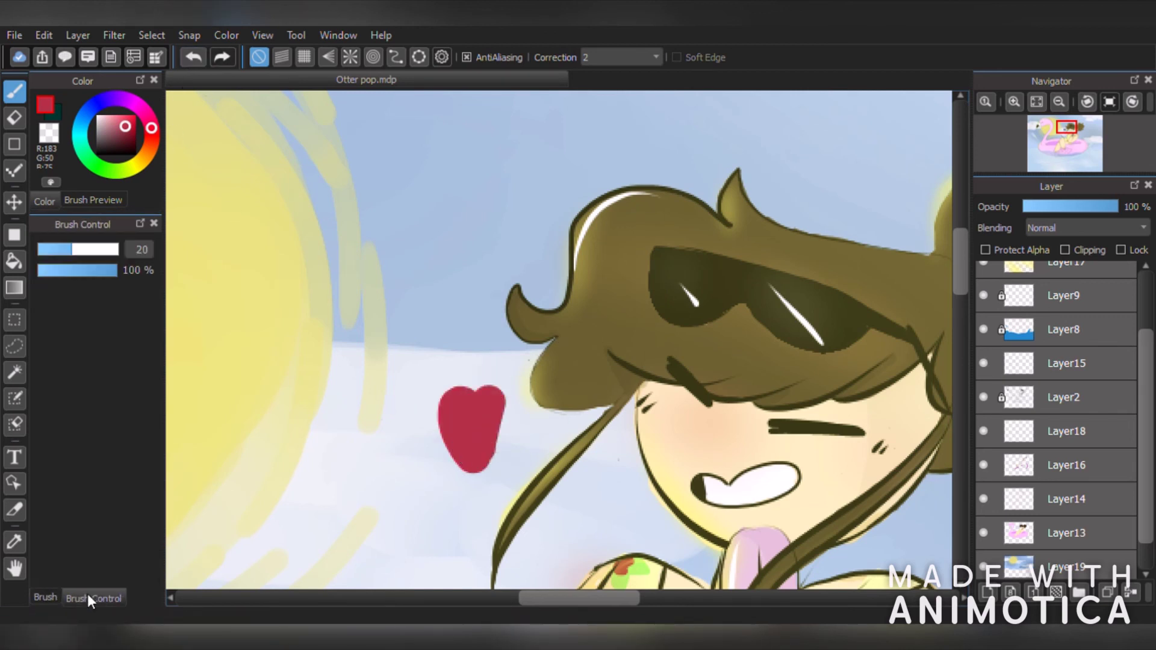
{"action": "left_click", "coordinate": [46, 598]}
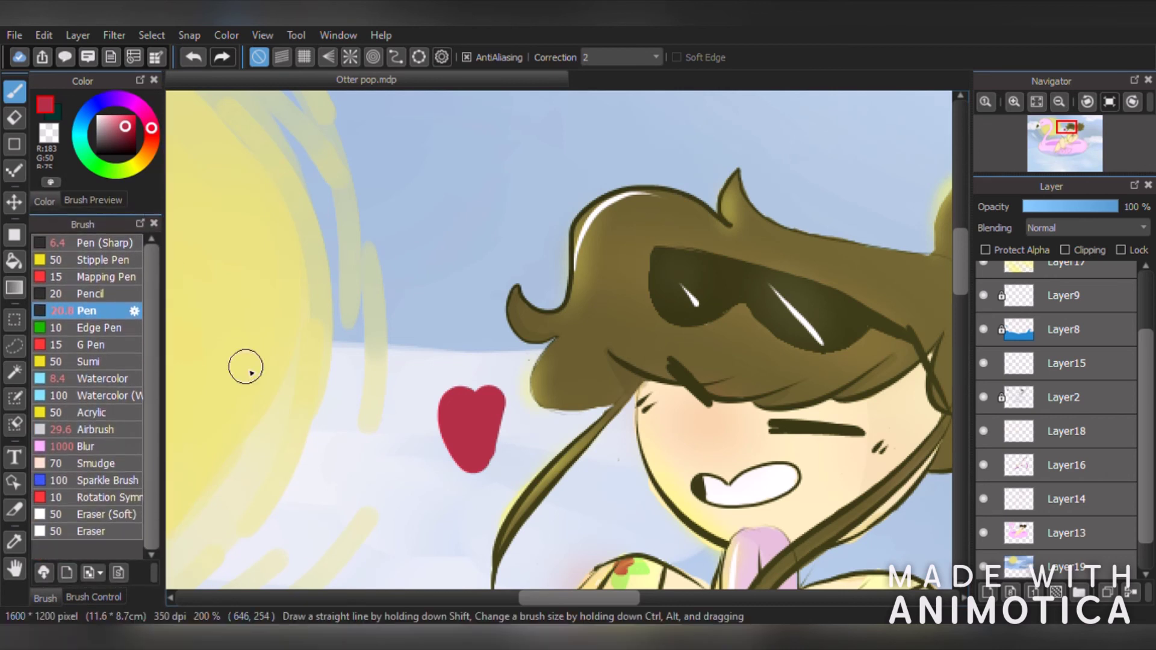
{"action": "left_click", "coordinate": [194, 56]}
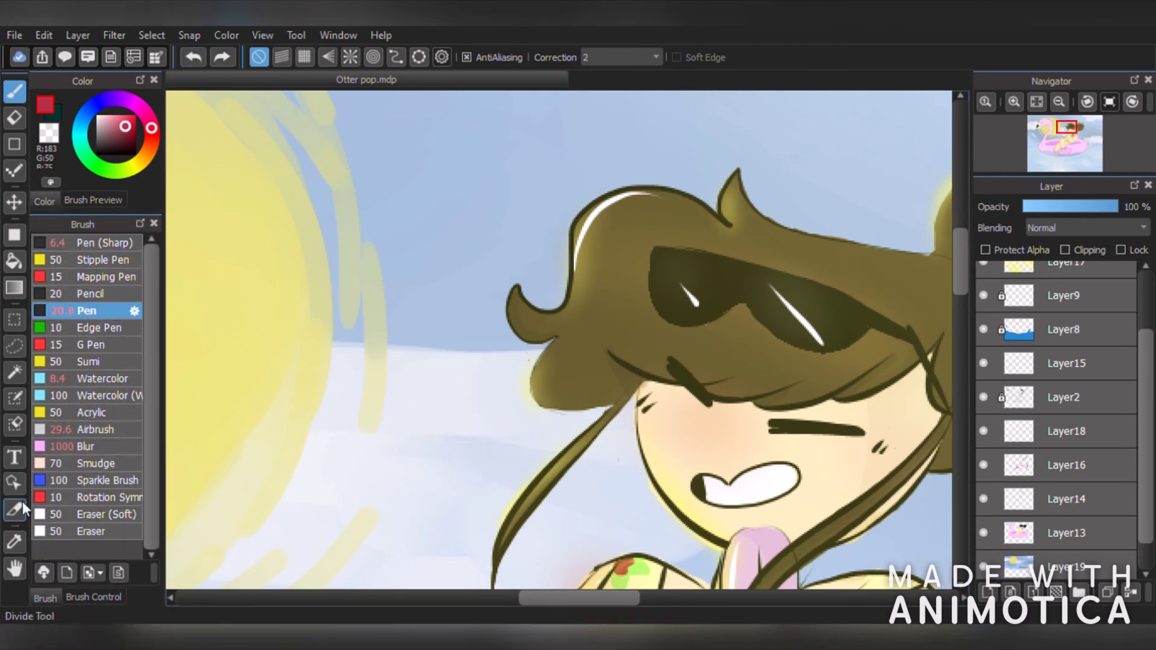
- Arrange the brush settings and brush list so both show at once, and set the Pen to size 6.4
{"action": "left_click", "coordinate": [93, 598]}
{"action": "left_click_drag", "start_coordinate": [52, 247], "coordinate": [49, 248]}
{"action": "mouse_move", "coordinate": [68, 224]}
{"action": "left_mouse_down"}
{"action": "mouse_move", "coordinate": [70, 265]}
{"action": "mouse_move", "coordinate": [80, 220]}
{"action": "mouse_move", "coordinate": [61, 250]}
{"action": "left_mouse_up"}
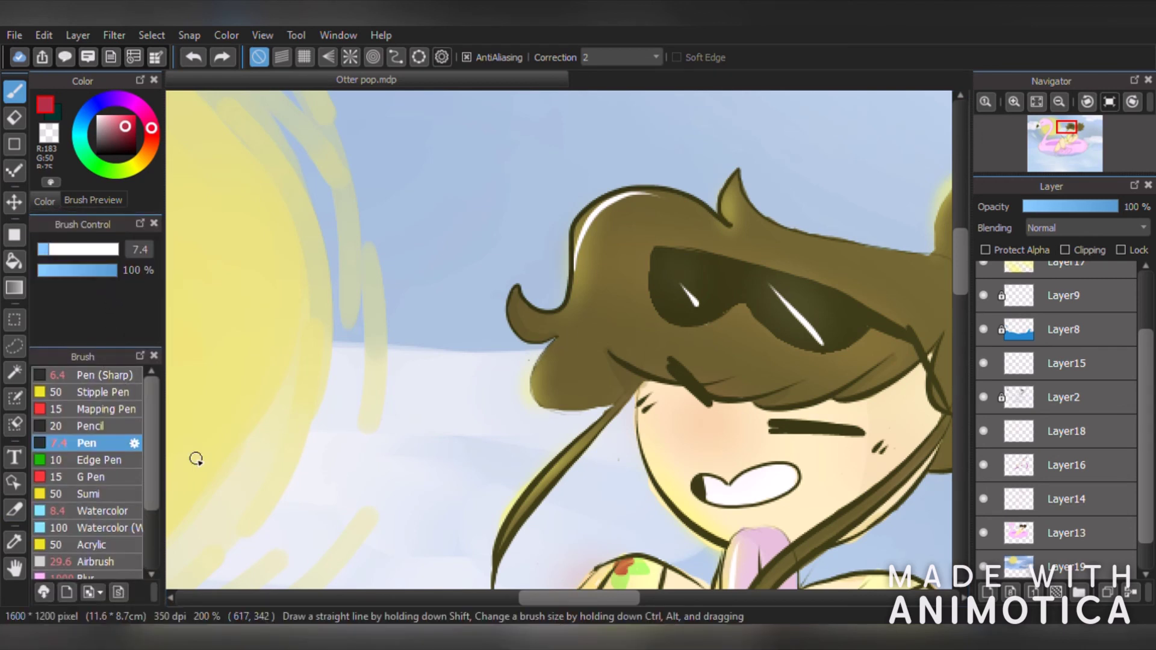
{"action": "left_click_drag", "start_coordinate": [48, 253], "coordinate": [46, 252]}
- Paint a small filled red heart on the cloud between the sun and the girl's hair
{"action": "mouse_move", "coordinate": [480, 450]}
{"action": "left_mouse_down"}
{"action": "mouse_move", "coordinate": [498, 378]}
{"action": "mouse_move", "coordinate": [472, 424]}
{"action": "left_mouse_up"}
{"action": "scroll", "coordinate": [511, 412], "scroll_direction": "down", "scroll_amount": 4}
{"action": "scroll", "coordinate": [492, 482], "scroll_direction": "up", "scroll_amount": 3}
{"action": "scroll", "coordinate": [585, 311], "scroll_direction": "up", "scroll_amount": 4}
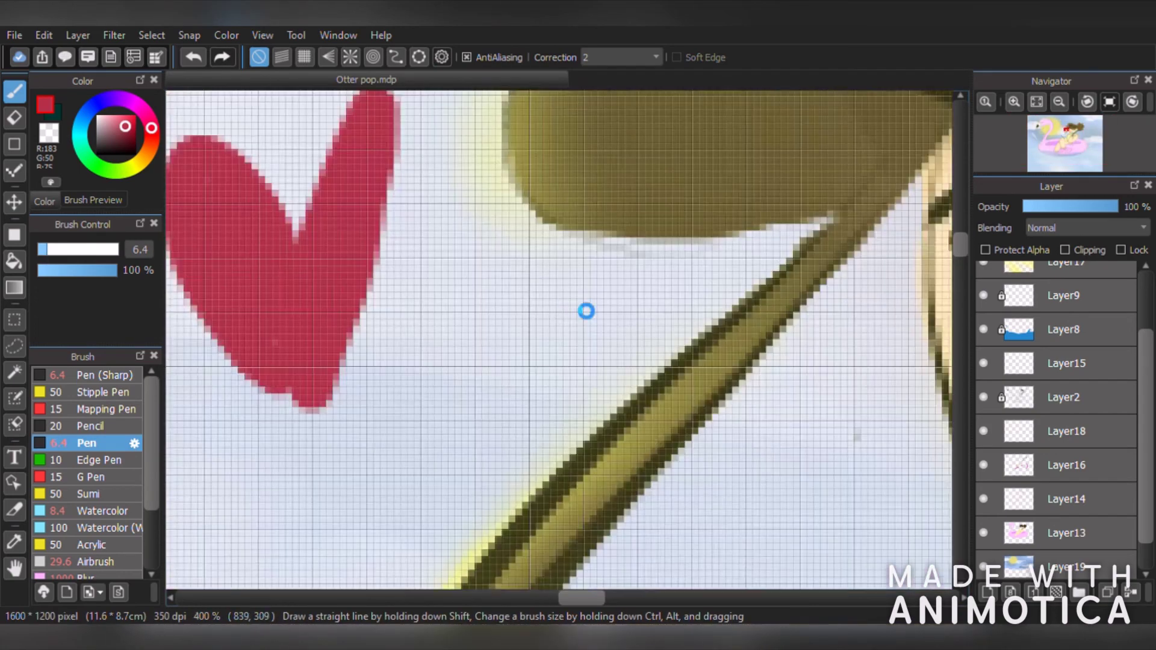
{"action": "scroll", "coordinate": [301, 384], "scroll_direction": "down", "scroll_amount": 3}
{"action": "scroll", "coordinate": [330, 310], "scroll_direction": "up", "scroll_amount": 2}
{"action": "scroll", "coordinate": [395, 508], "scroll_direction": "up", "scroll_amount": 1}
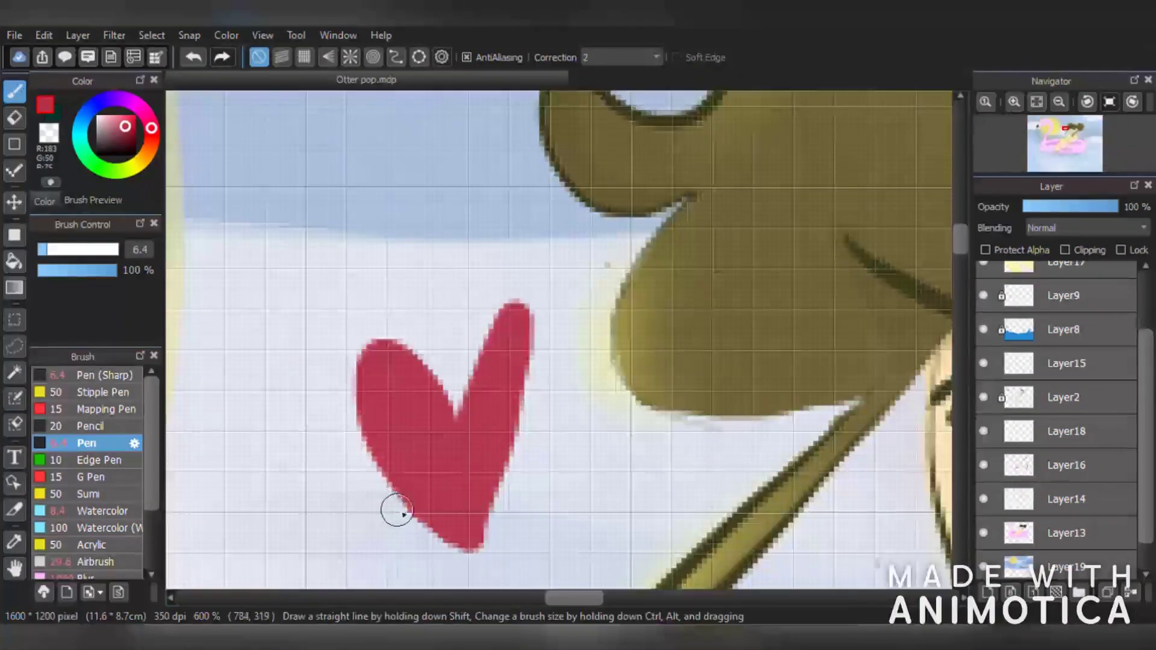
- Switch to the Pen (Sharp) brush at size 1 and set the brush colour to black
{"action": "left_click", "coordinate": [106, 376]}
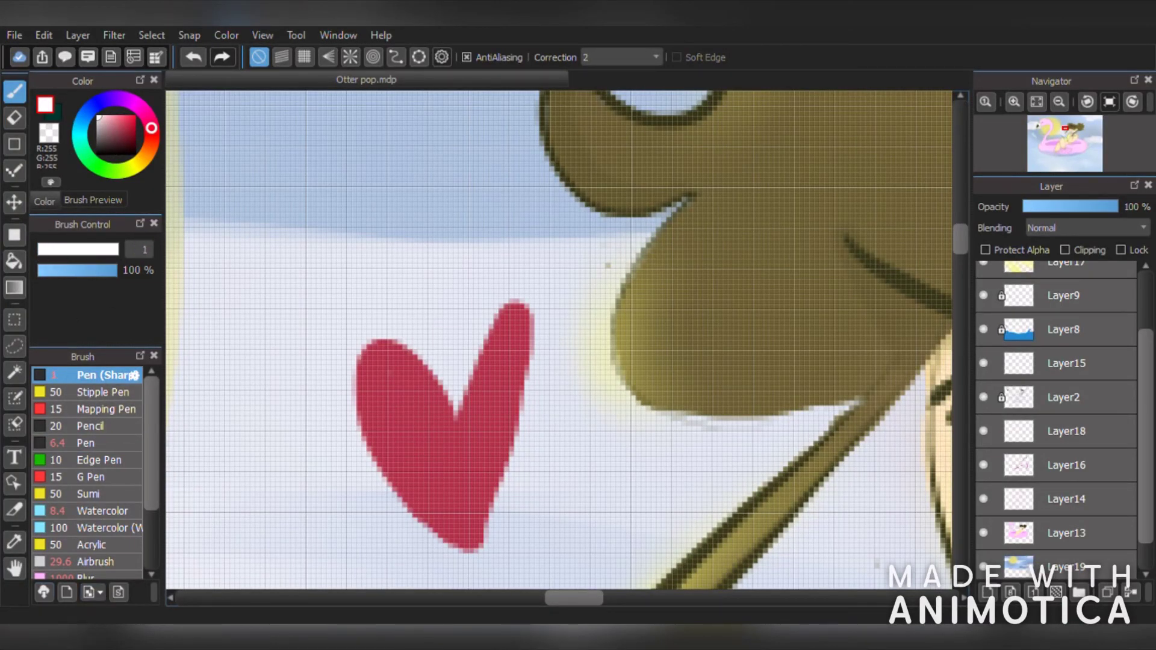
{"action": "scroll", "coordinate": [476, 515], "scroll_direction": "down", "scroll_amount": 6}
{"action": "scroll", "coordinate": [651, 584], "scroll_direction": "up", "scroll_amount": 4}
{"action": "left_click_drag", "start_coordinate": [710, 599], "coordinate": [756, 599]}
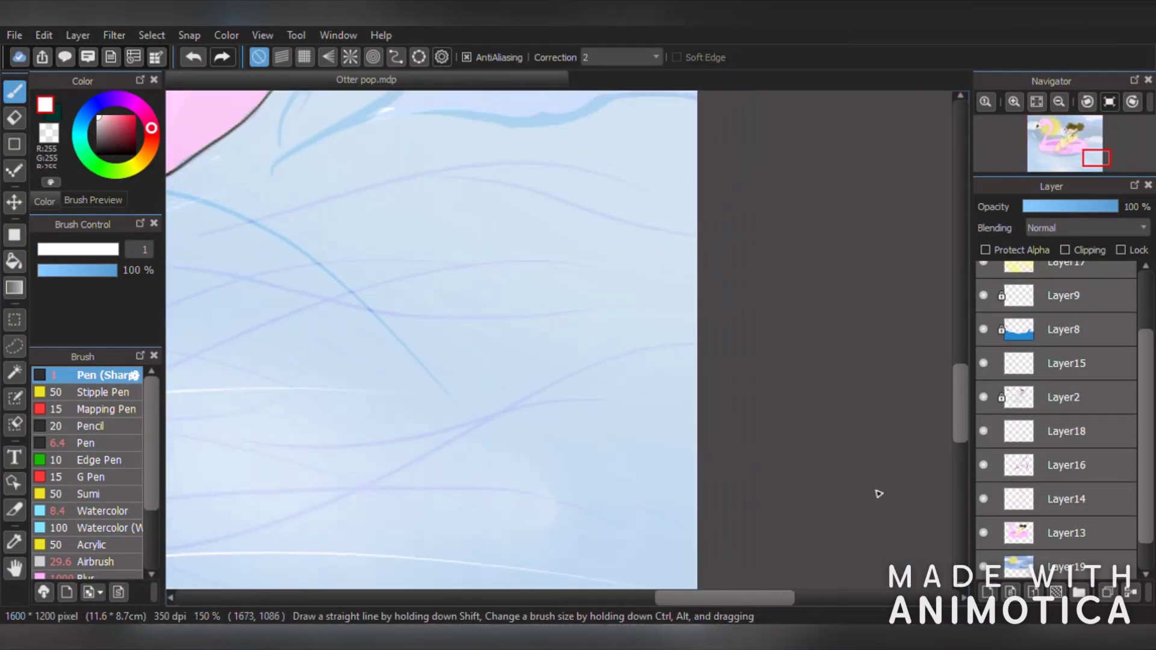
{"action": "left_click_drag", "start_coordinate": [962, 426], "coordinate": [962, 453]}
{"action": "scroll", "coordinate": [614, 489], "scroll_direction": "up", "scroll_amount": 3}
{"action": "scroll", "coordinate": [674, 514], "scroll_direction": "down", "scroll_amount": 2}
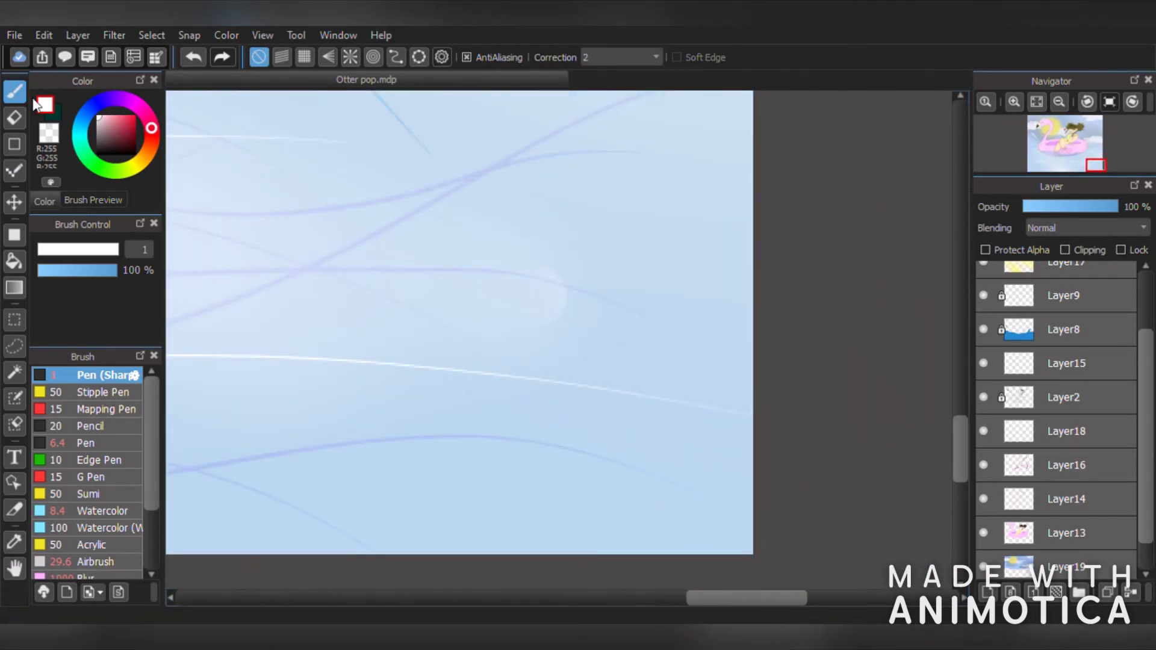
{"action": "left_click", "coordinate": [134, 154]}
- Sign the artwork with a thin handwritten black signature on the water in the canvas's lower-right corner
{"action": "scroll", "coordinate": [621, 520], "scroll_direction": "up", "scroll_amount": 1}
{"action": "left_click_drag", "start_coordinate": [605, 452], "coordinate": [644, 575]}
{"action": "left_click_drag", "start_coordinate": [511, 491], "coordinate": [538, 553]}
{"action": "left_click_drag", "start_coordinate": [678, 535], "coordinate": [696, 582]}
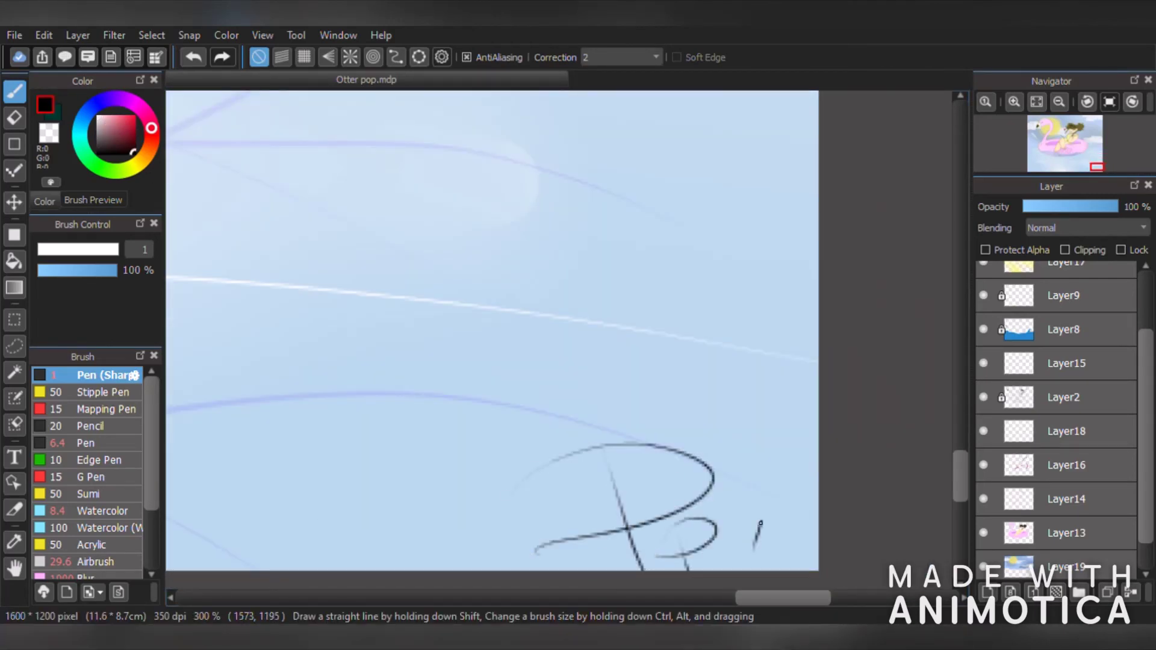
{"action": "left_click_drag", "start_coordinate": [760, 523], "coordinate": [742, 555]}
- Hide the side panels and view the drawing at 50% zoom, centred in the enlarged canvas area
{"action": "scroll", "coordinate": [719, 500], "scroll_direction": "down", "scroll_amount": 7}
{"action": "scroll", "coordinate": [420, 196], "scroll_direction": "up", "scroll_amount": 1}
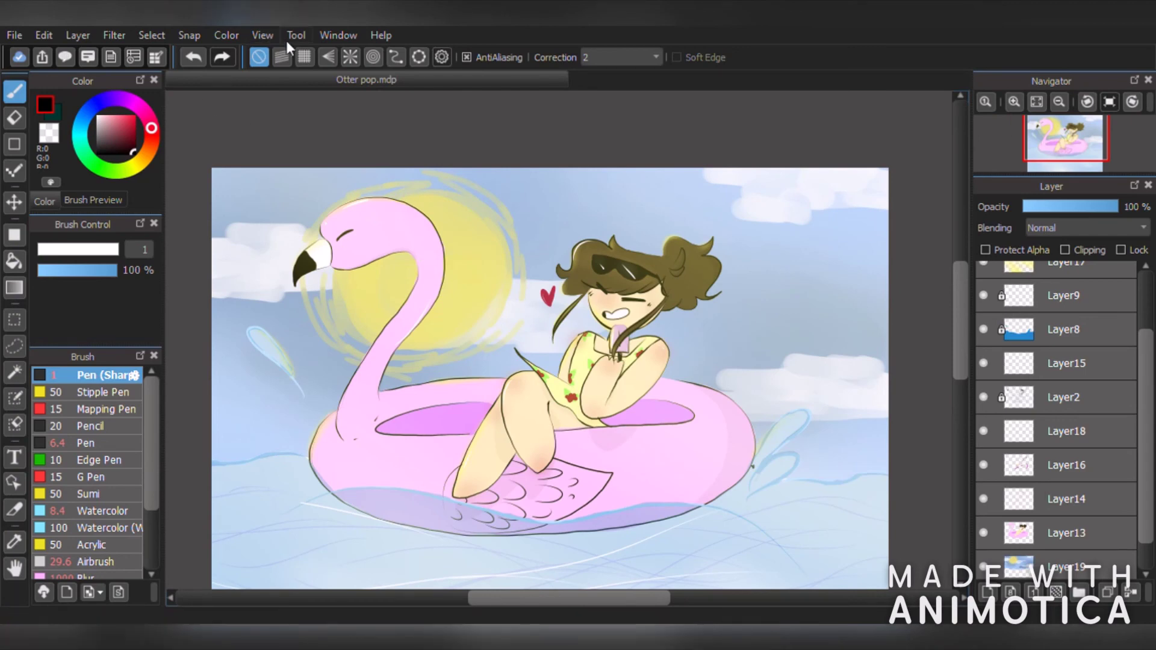
{"action": "left_click", "coordinate": [367, 81]}
{"action": "left_click_drag", "start_coordinate": [1148, 341], "coordinate": [1148, 349]}
{"action": "left_click_drag", "start_coordinate": [684, 599], "coordinate": [672, 582]}
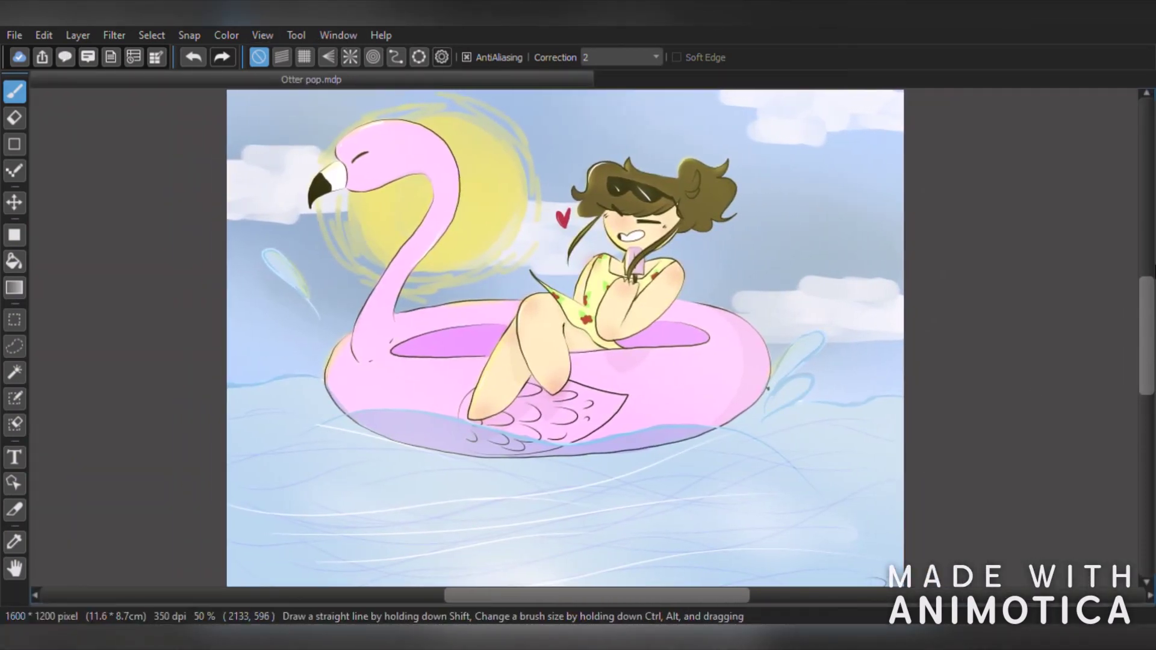